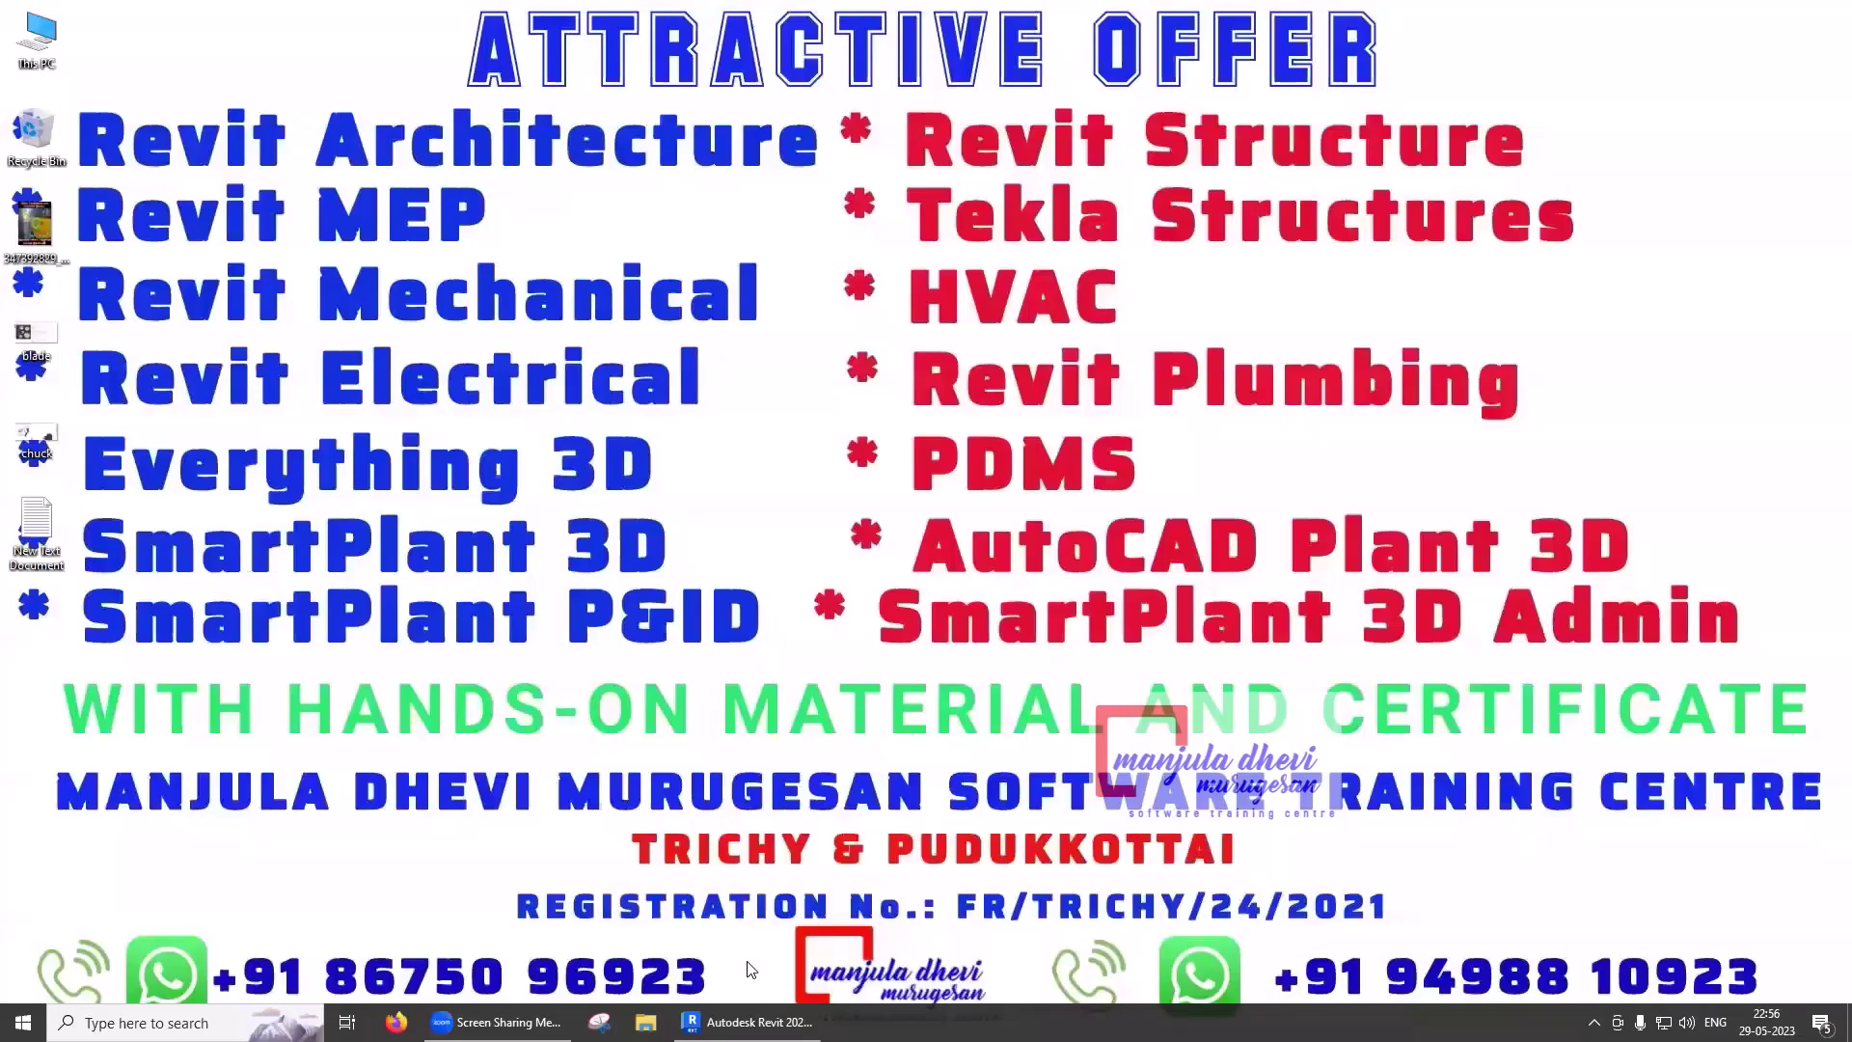
- Create a new project from the Systems-Default_Metric template, opening its empty 1 - Mech floor plan
left_click(747, 1022)
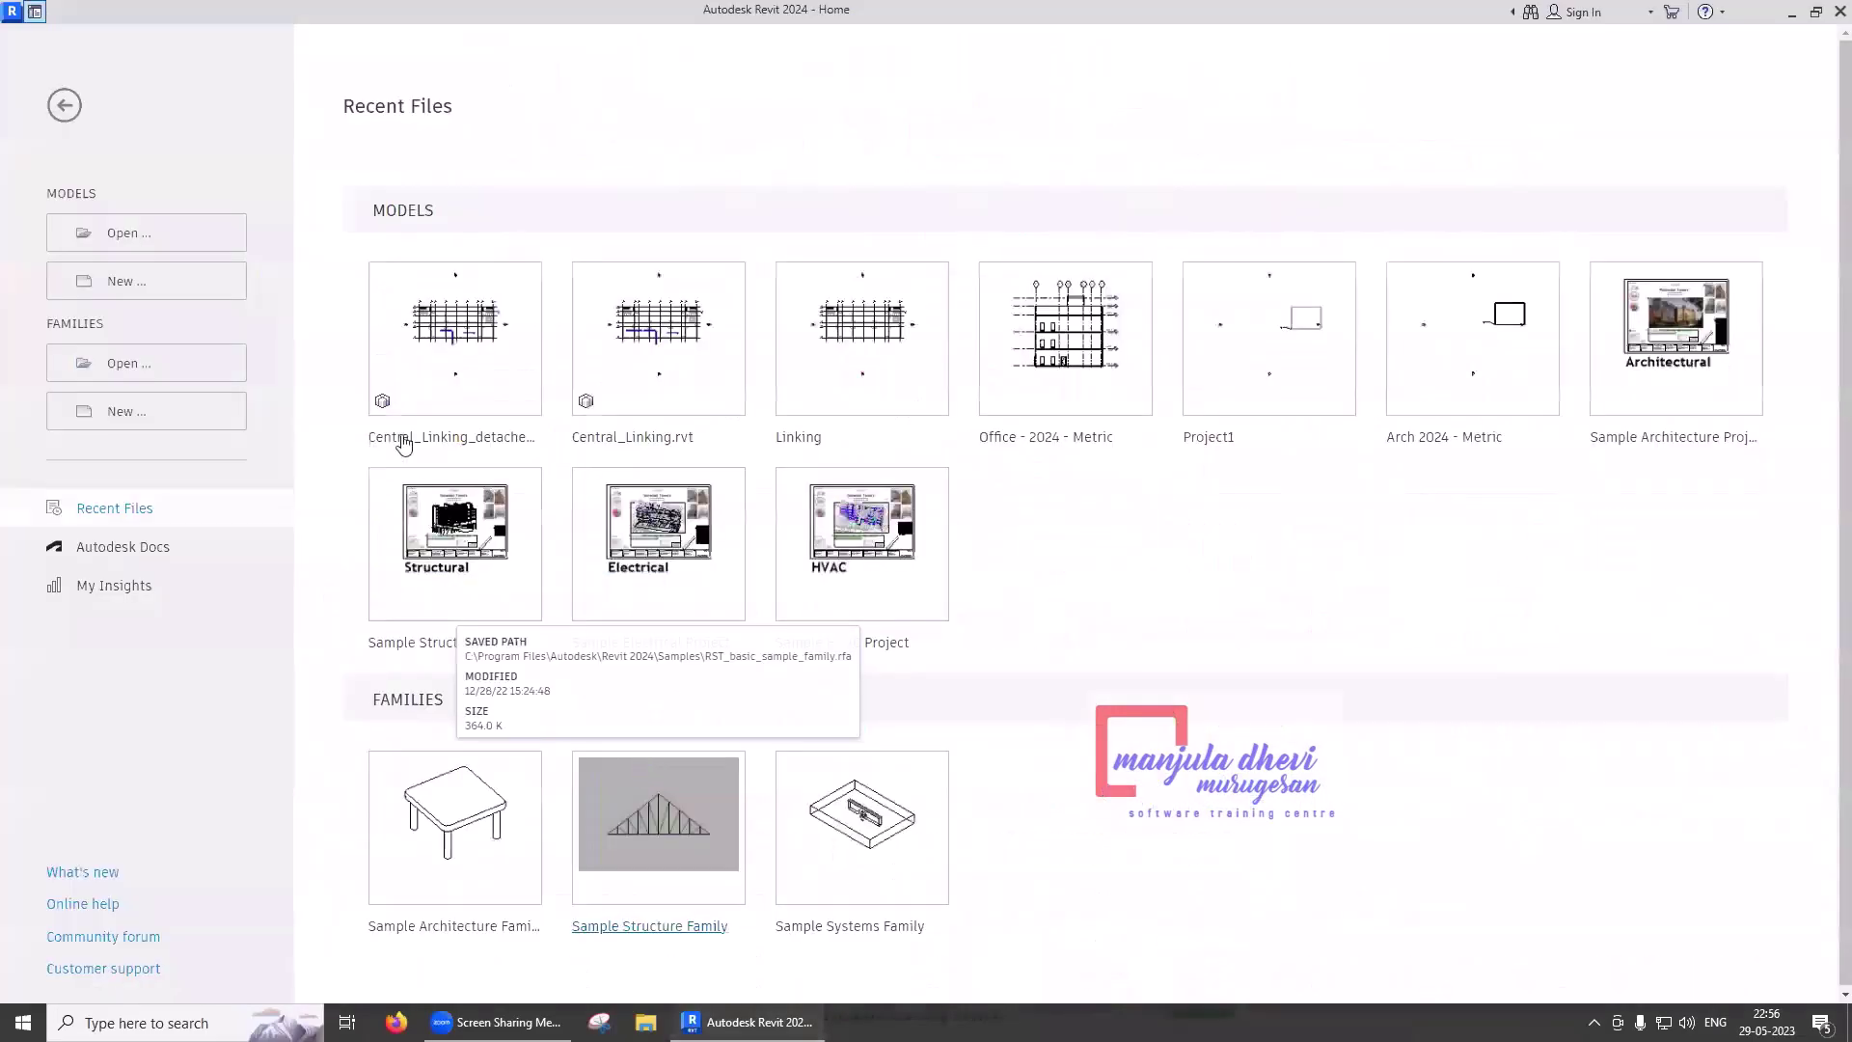
left_click(132, 288)
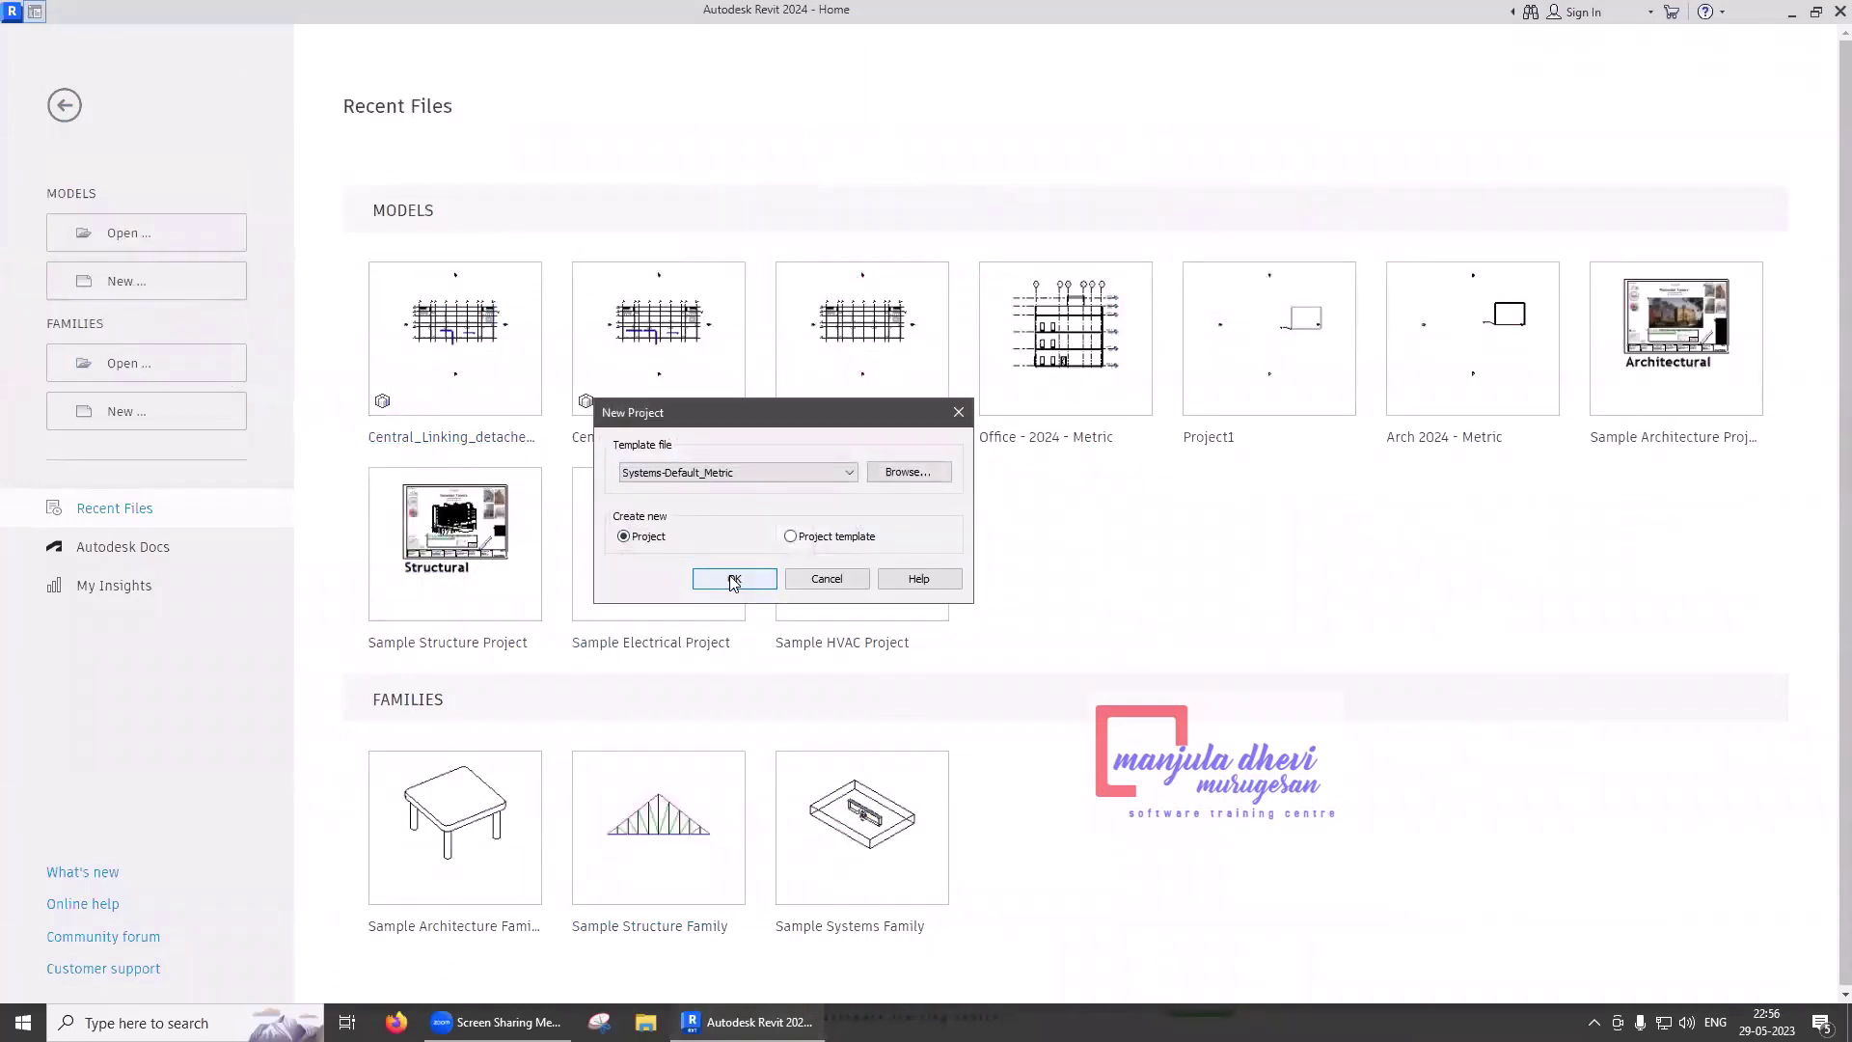
left_click(733, 580)
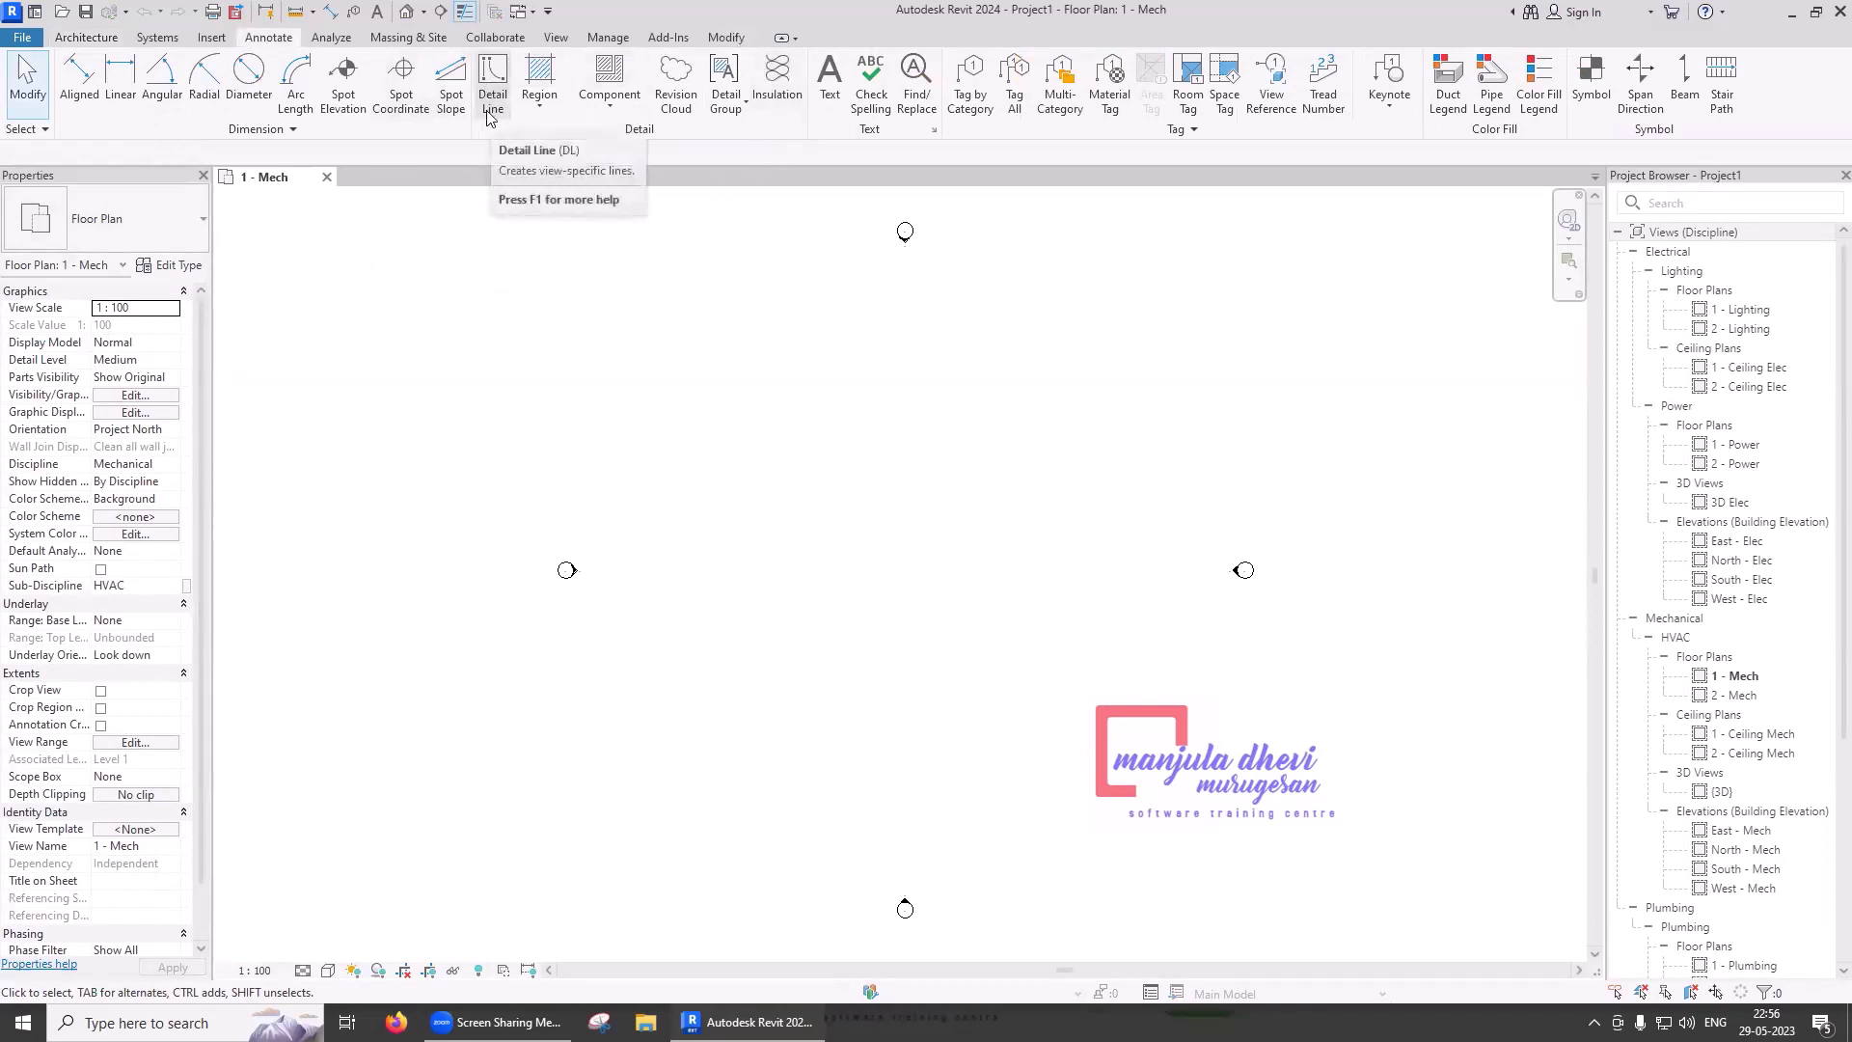
- Draw an L-shaped pair of thin detail lines: 6700 horizontal with a vertical leg down
left_click(489, 106)
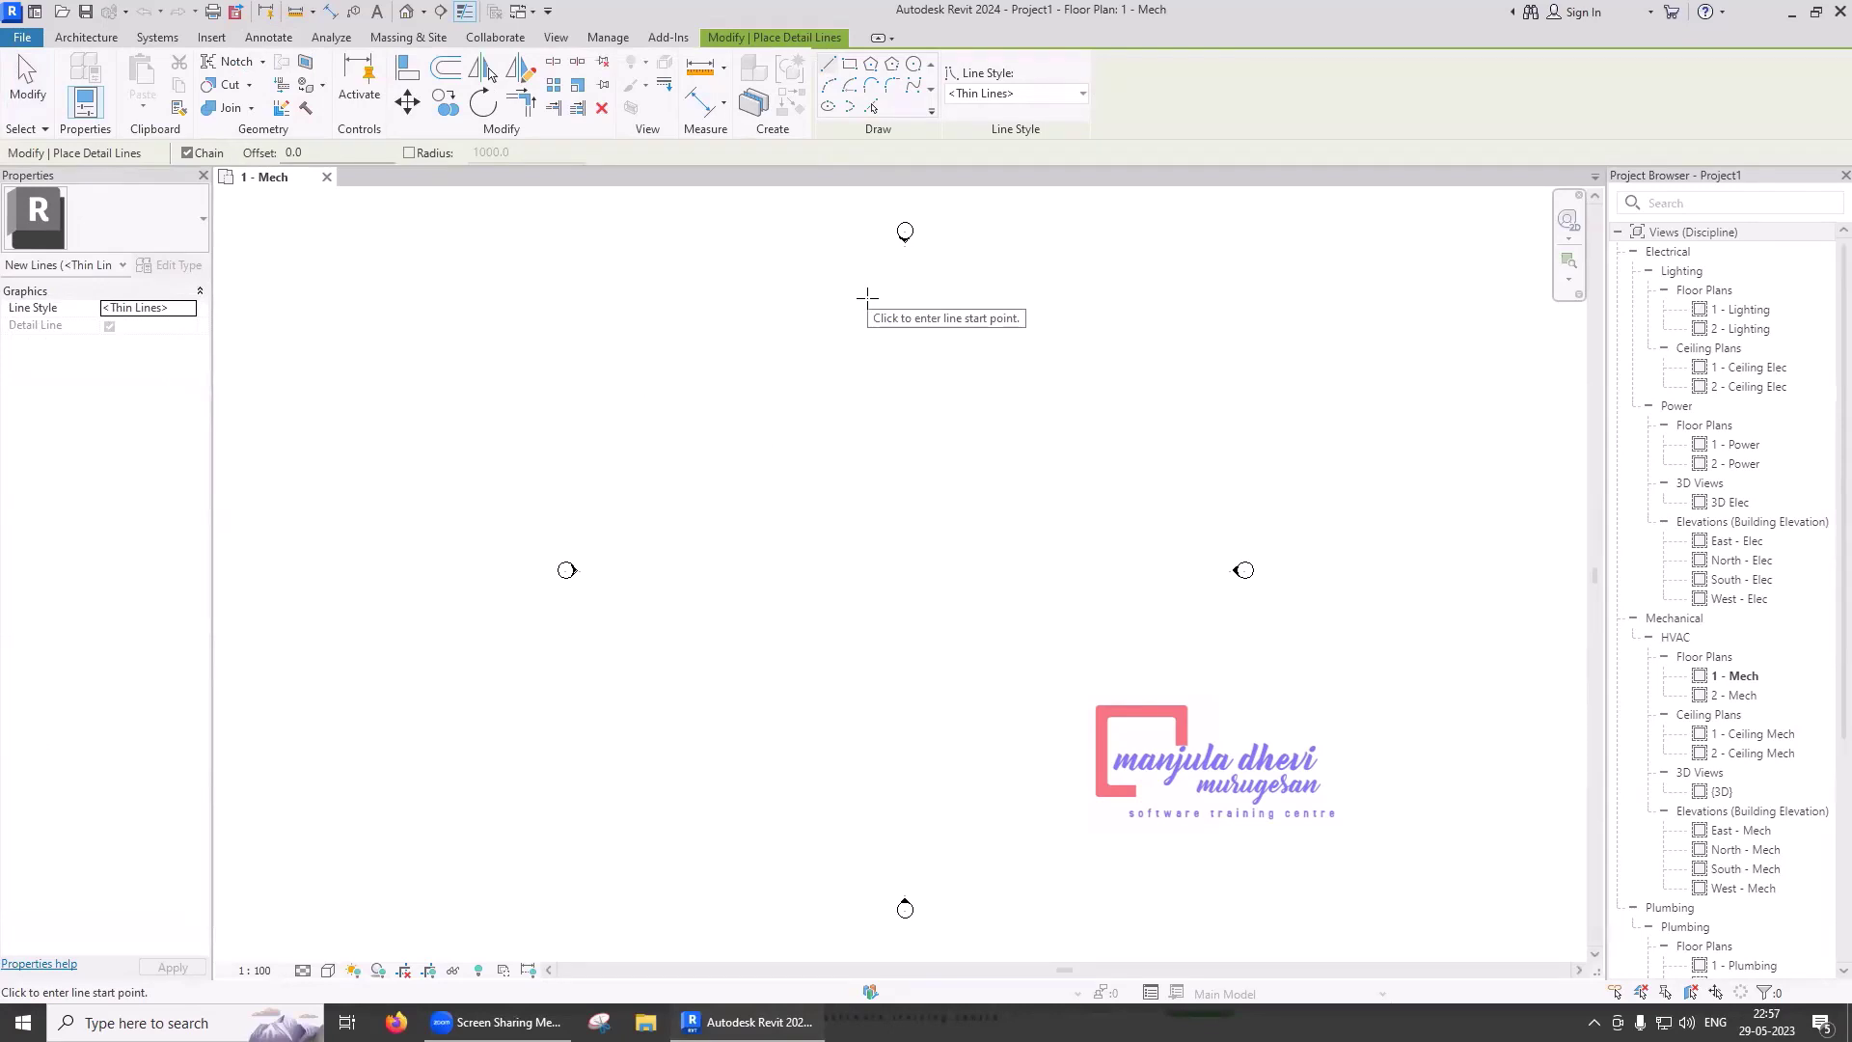
scroll(808, 572, "up", 3)
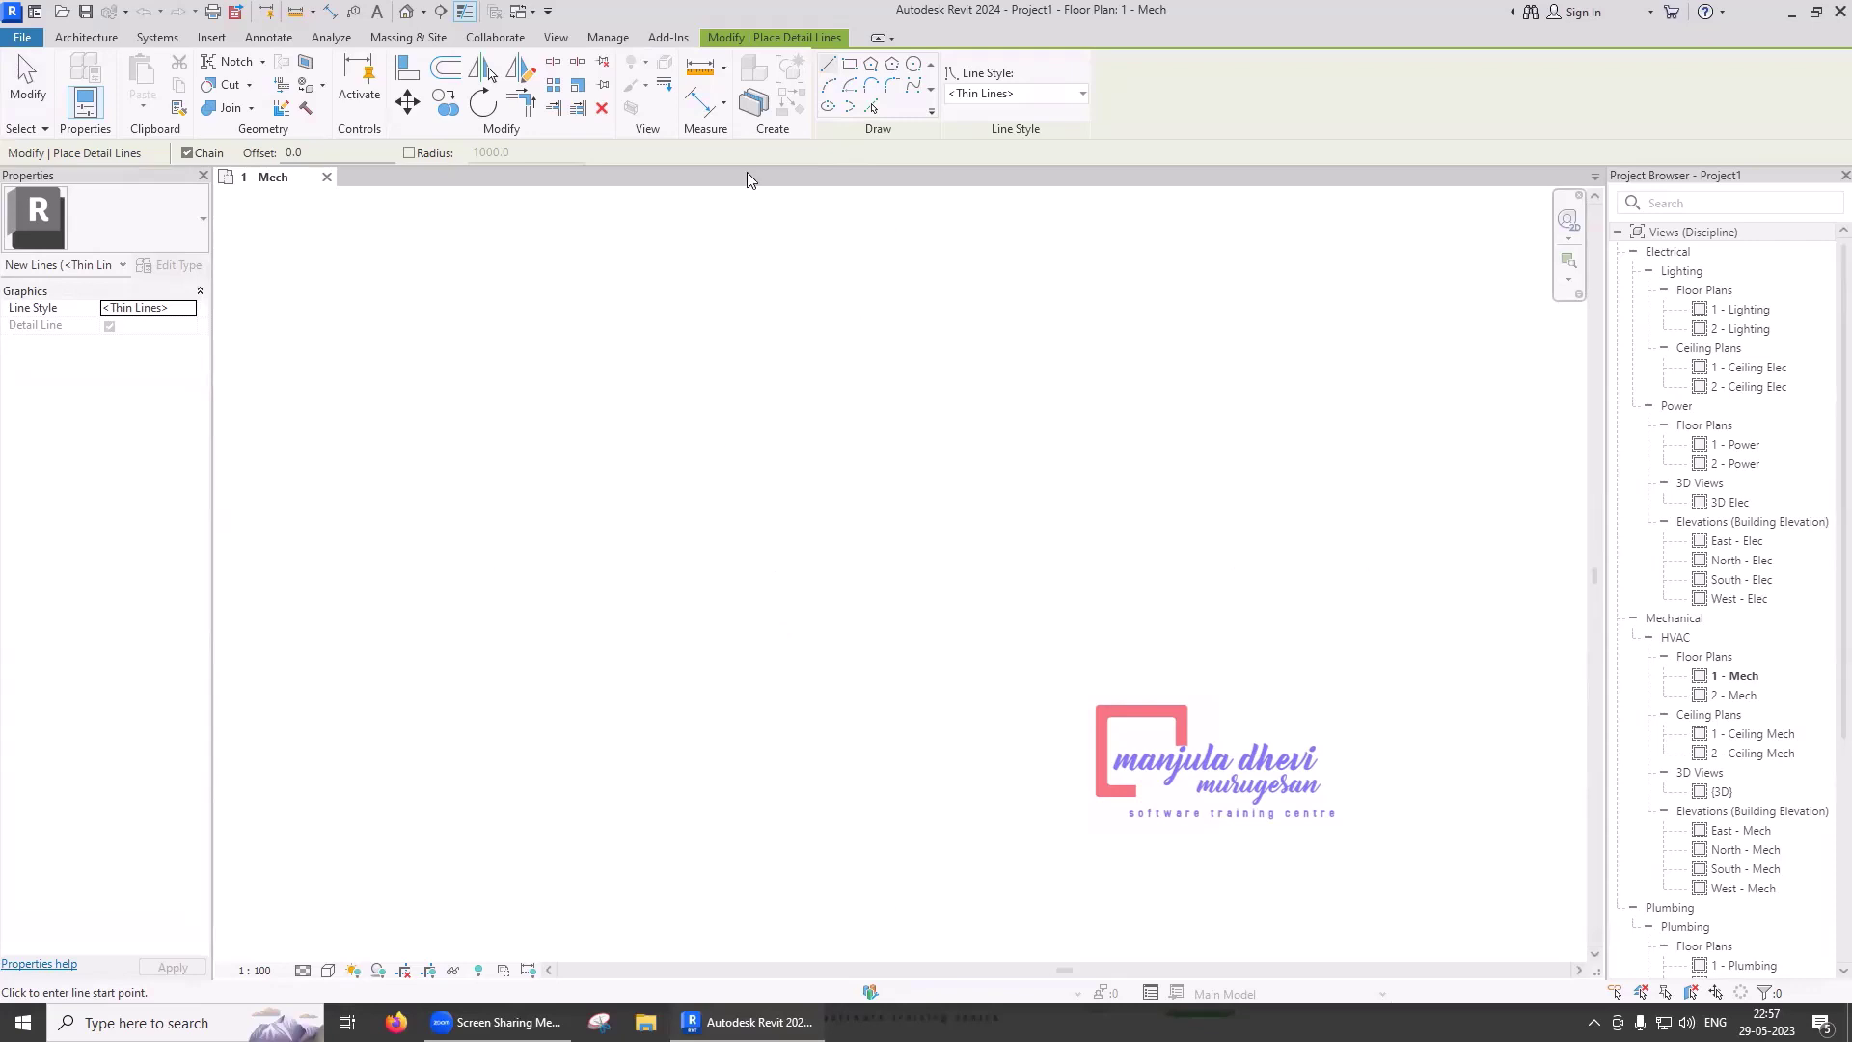
left_click(626, 552)
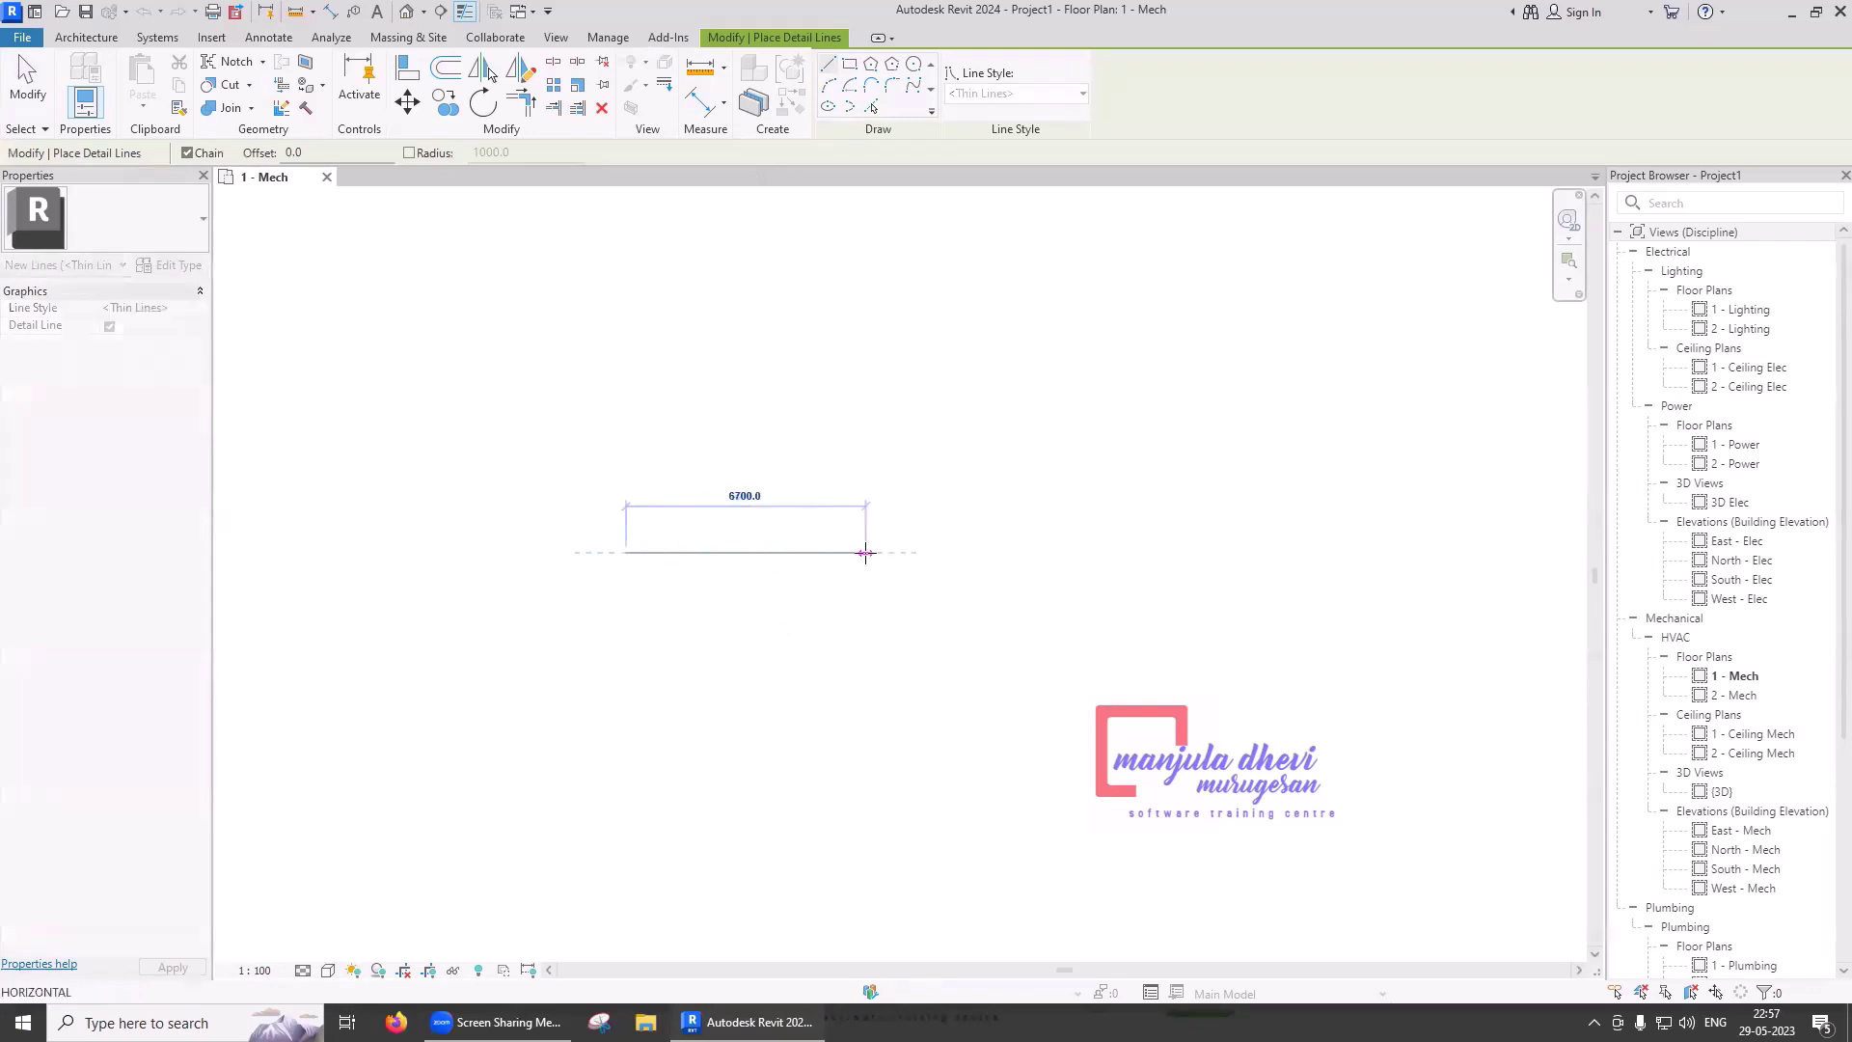
left_click(866, 553)
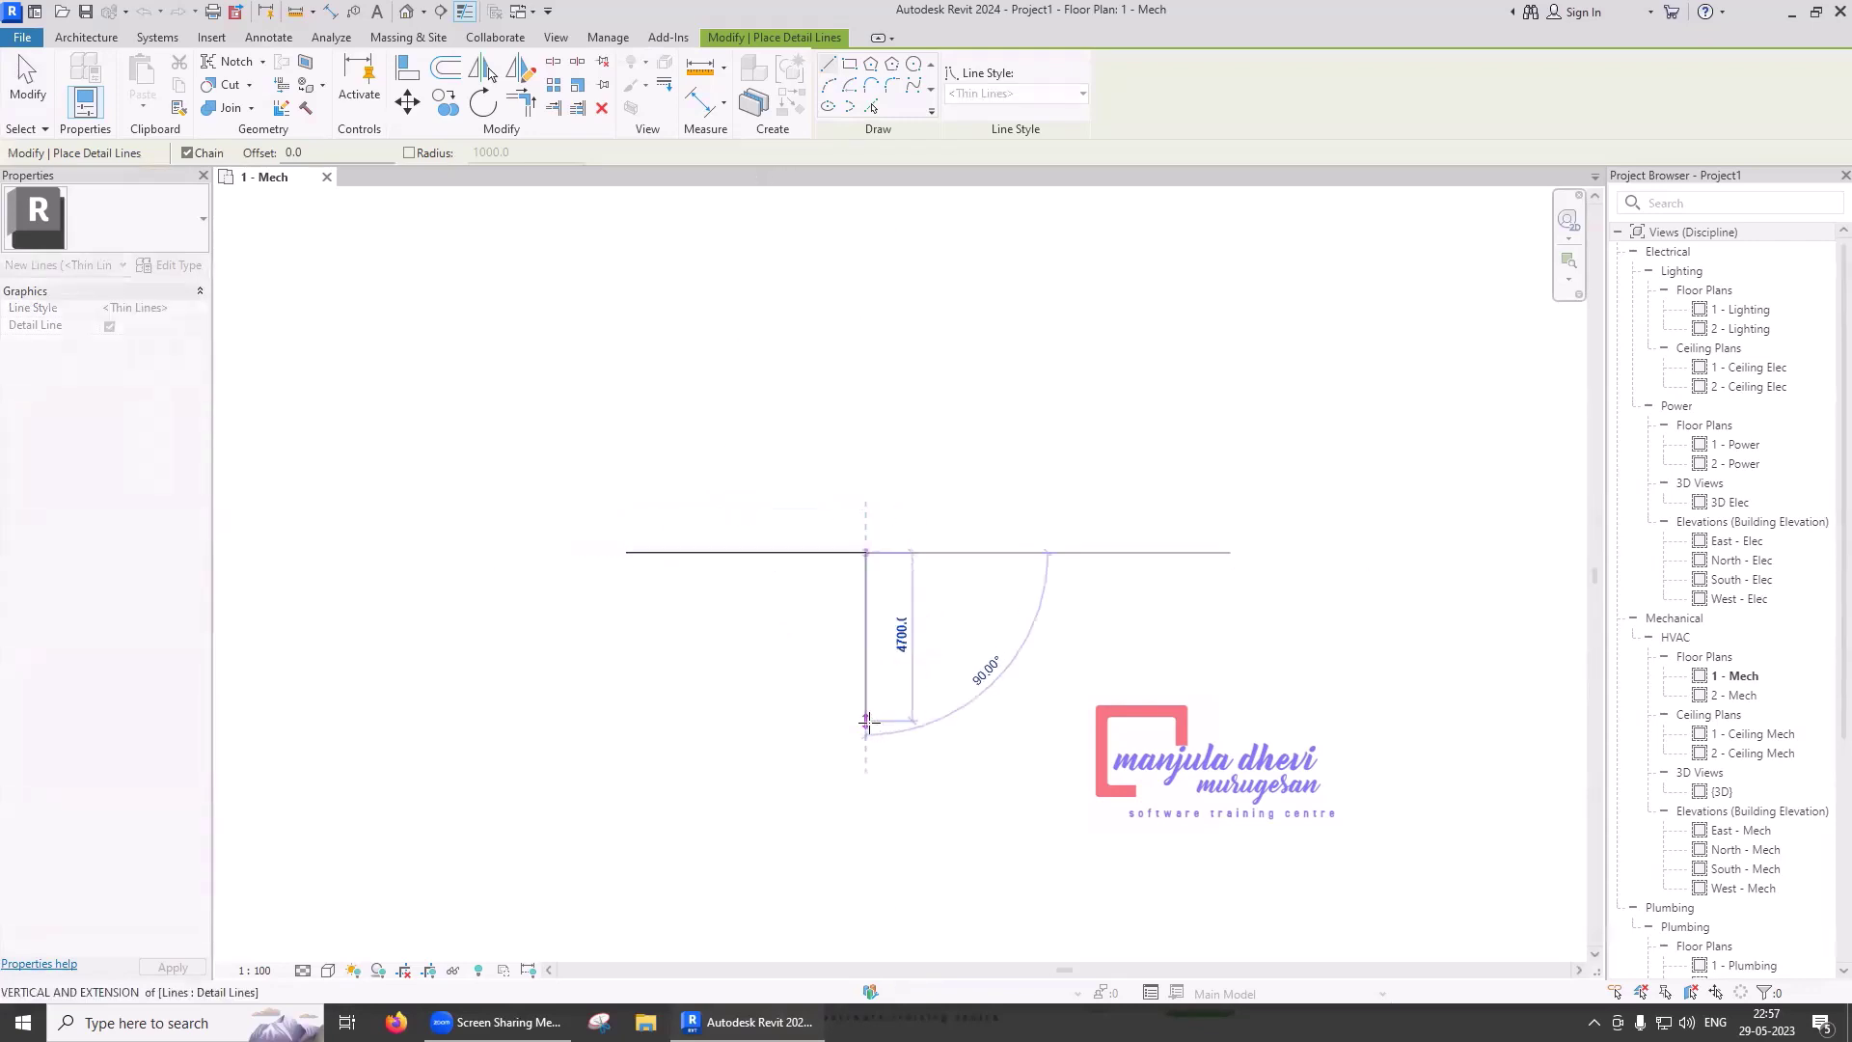
left_click(865, 723)
key("Escape")
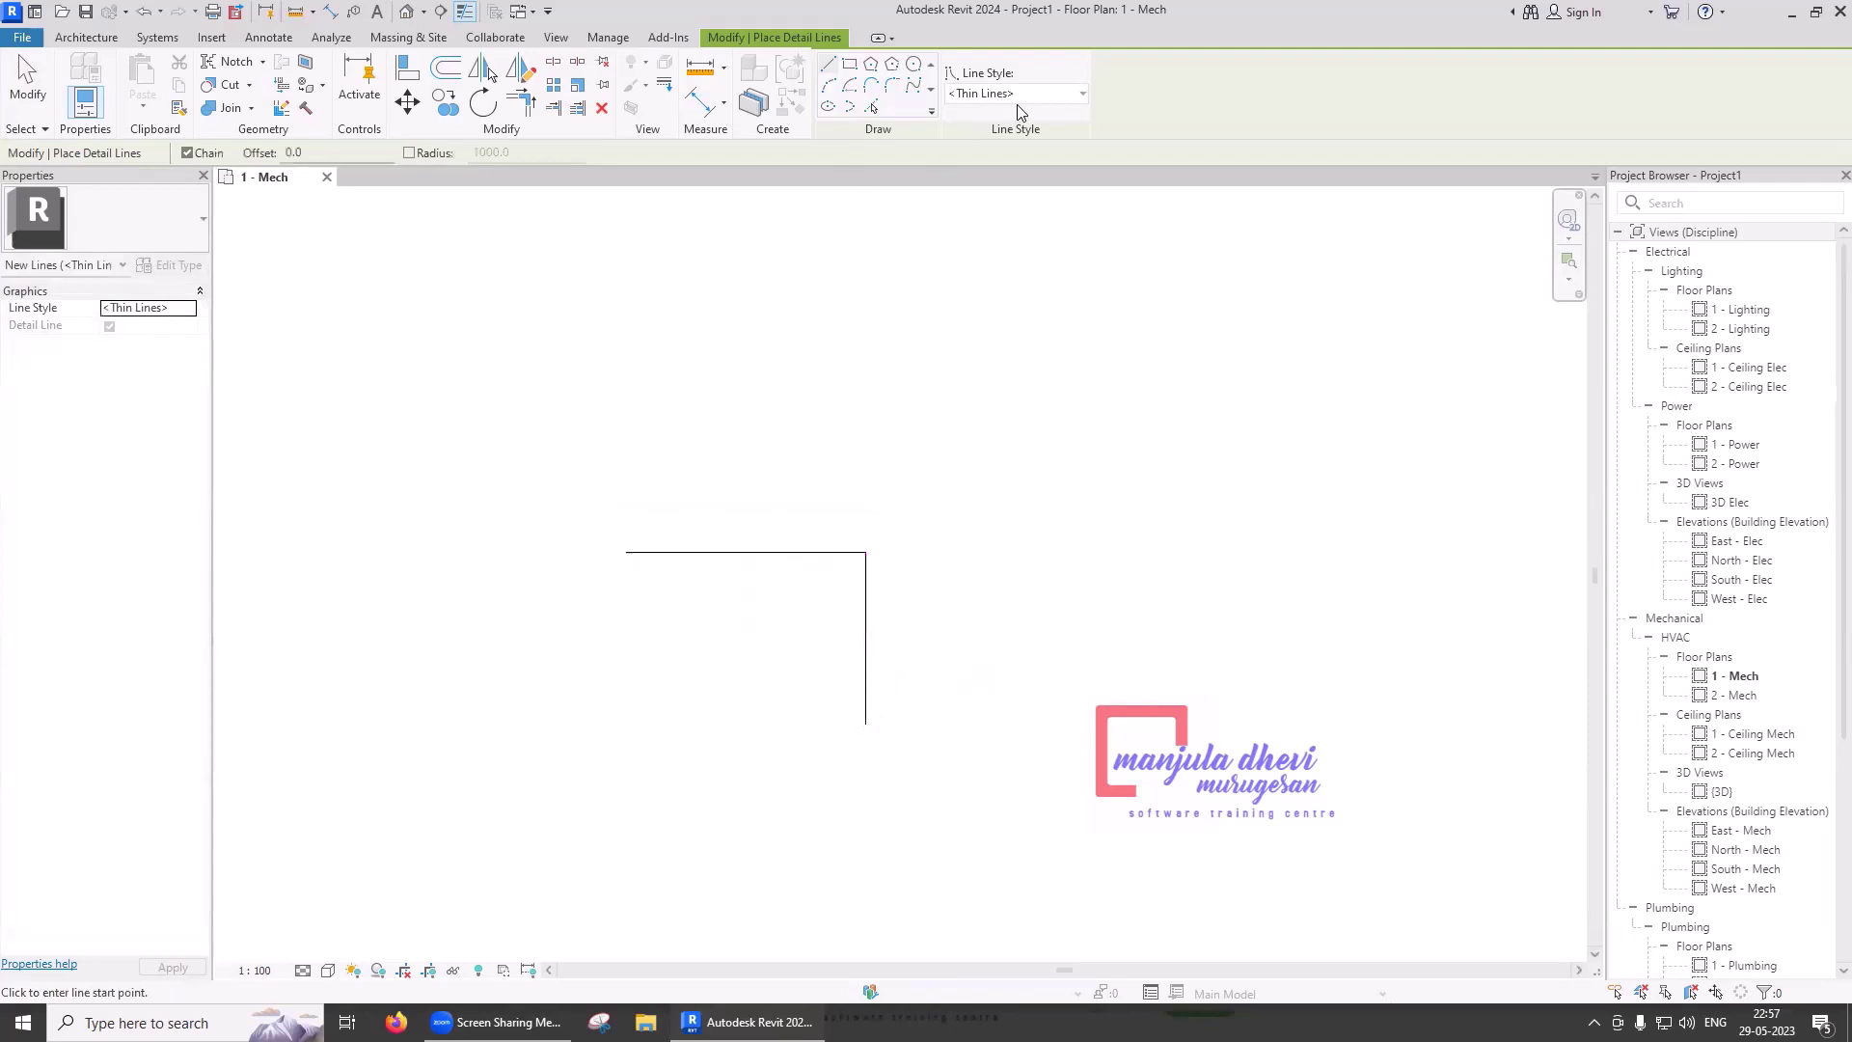
- Draw a <Wide Lines> style horizontal detail line above the L shape
left_click(1006, 101)
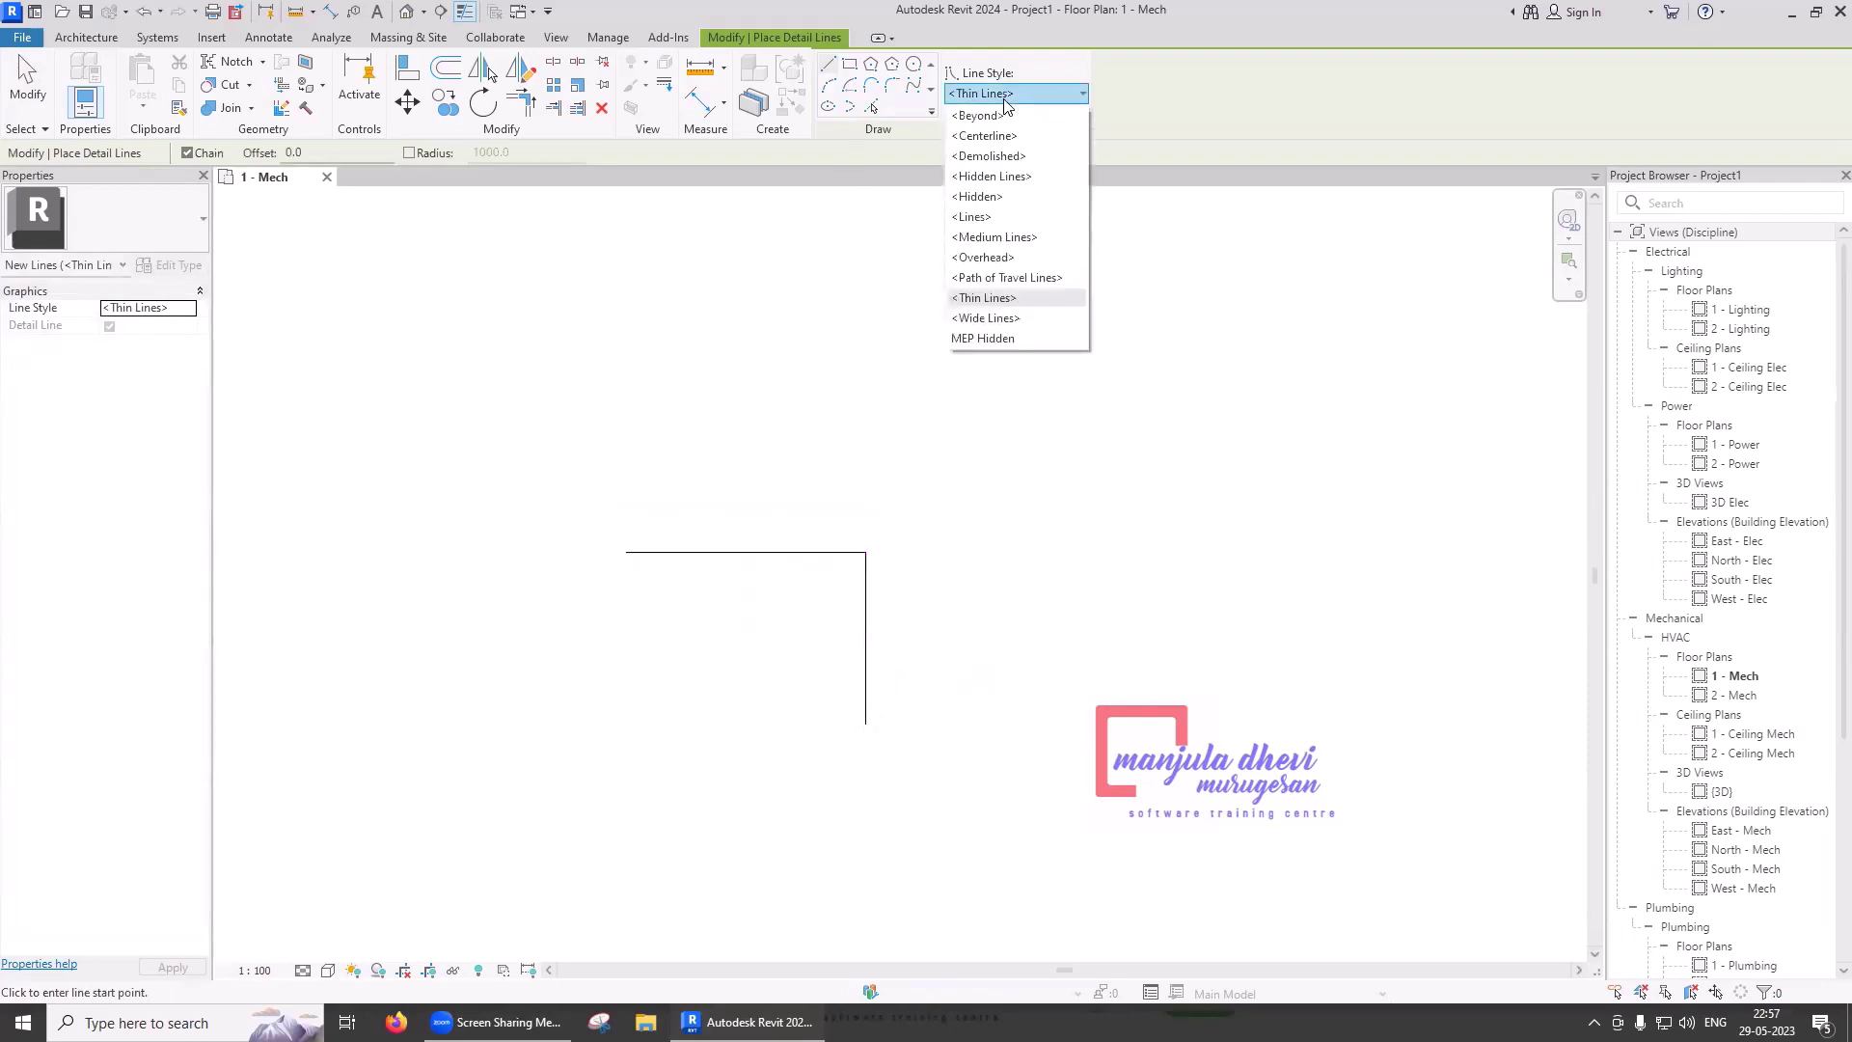
left_click(1008, 326)
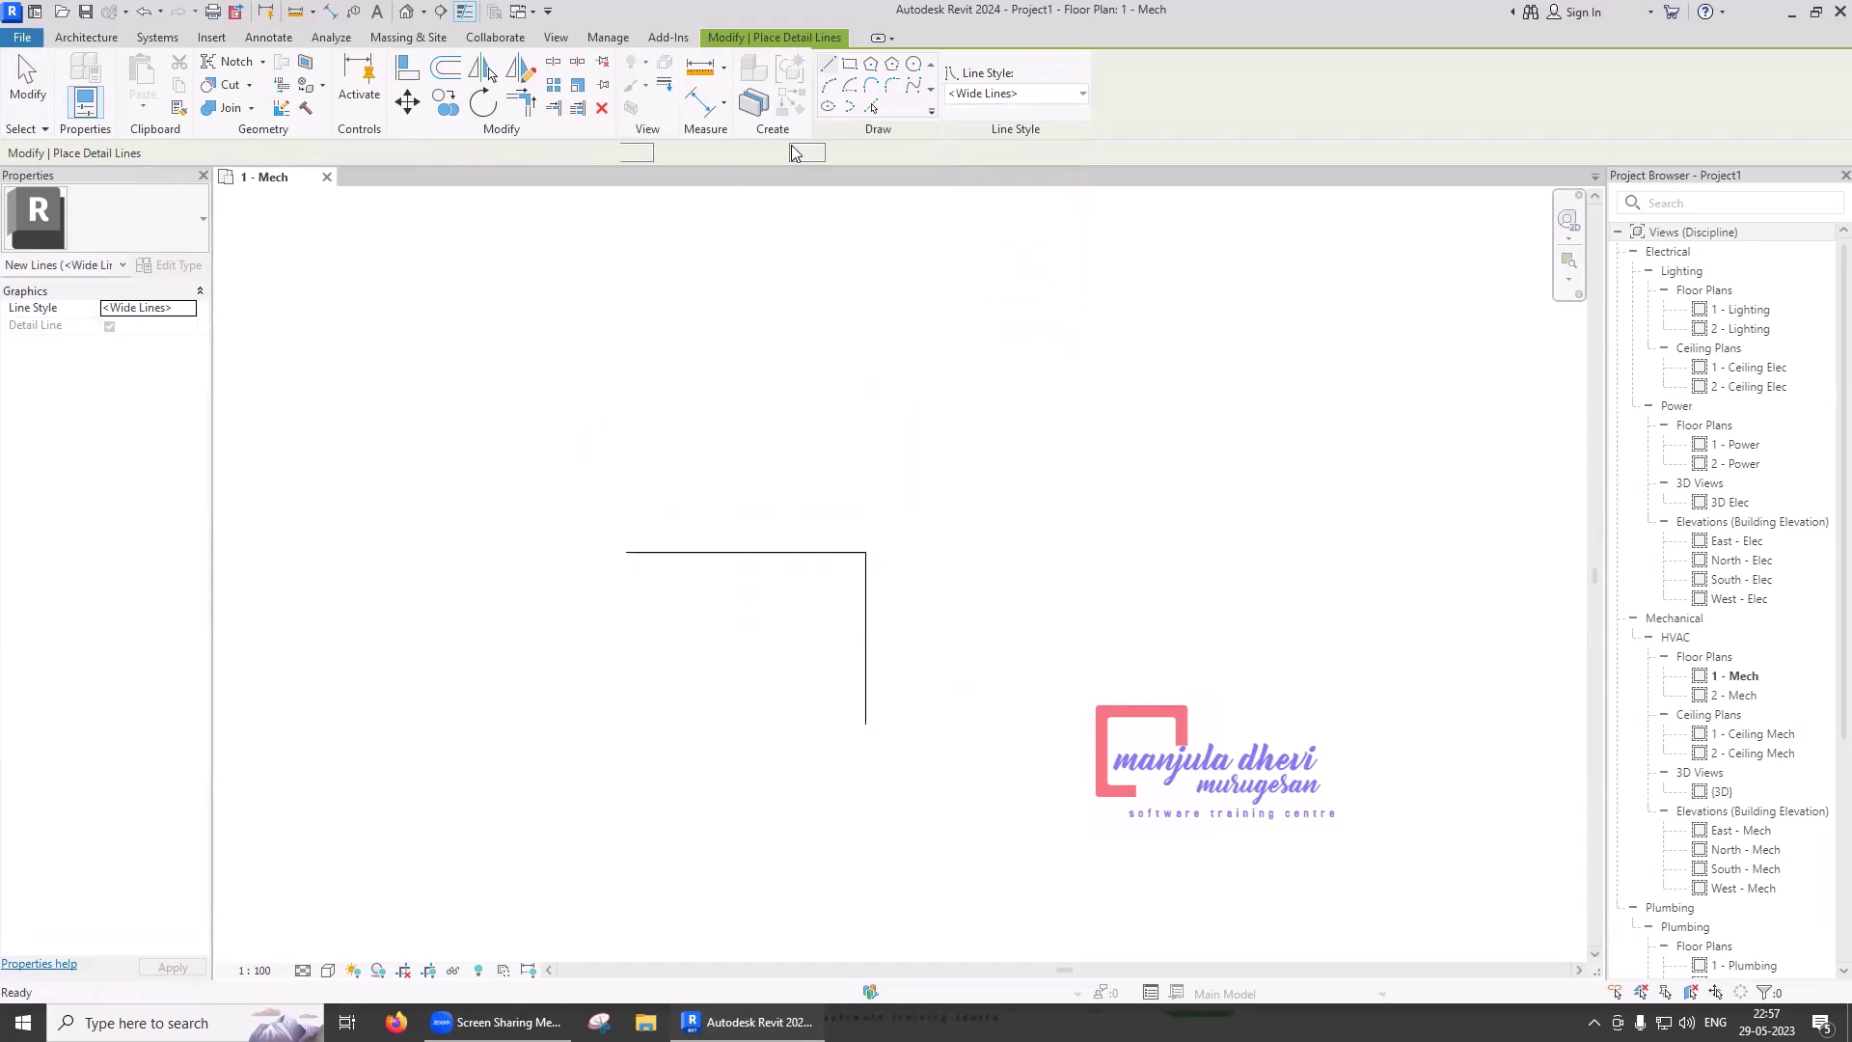
left_click(627, 464)
left_click(919, 464)
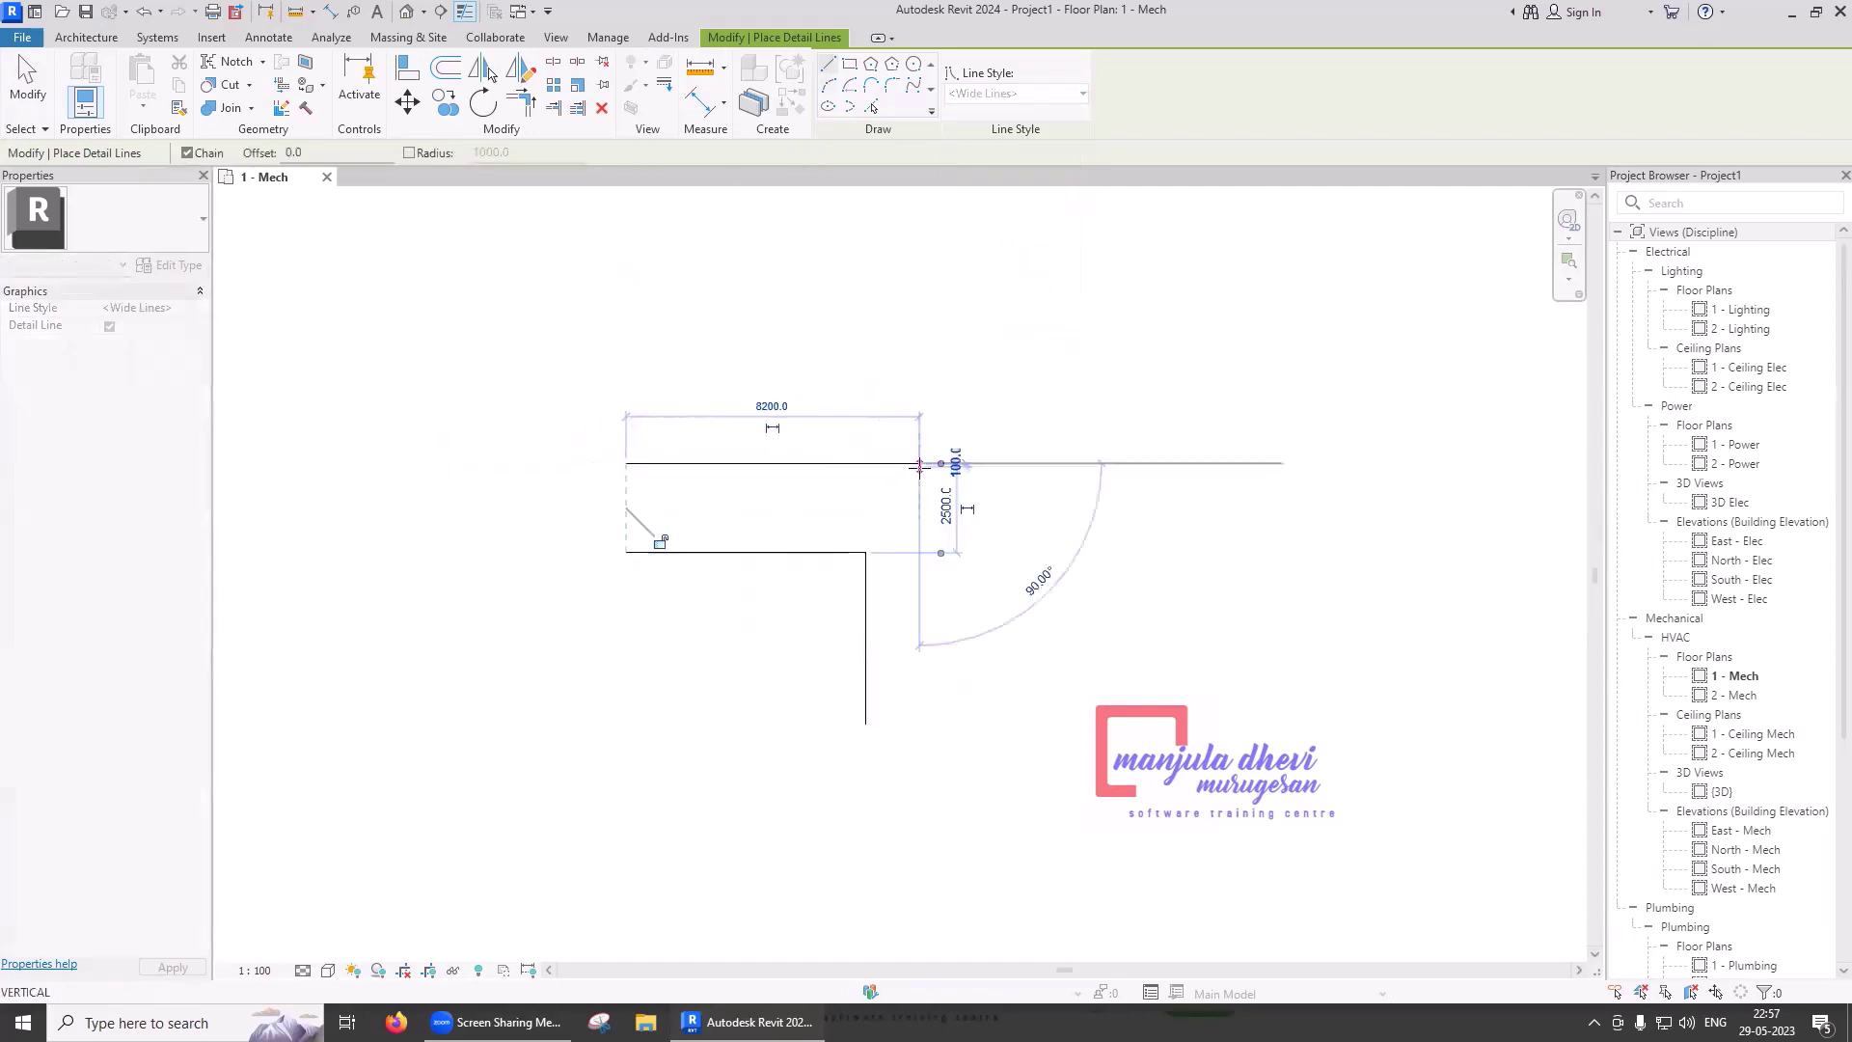
key("Escape")
key("Escape")
- Turn off Thin Lines so the upper wide line displays thick, zoomed in on the drawing
scroll(808, 480, "up", 1)
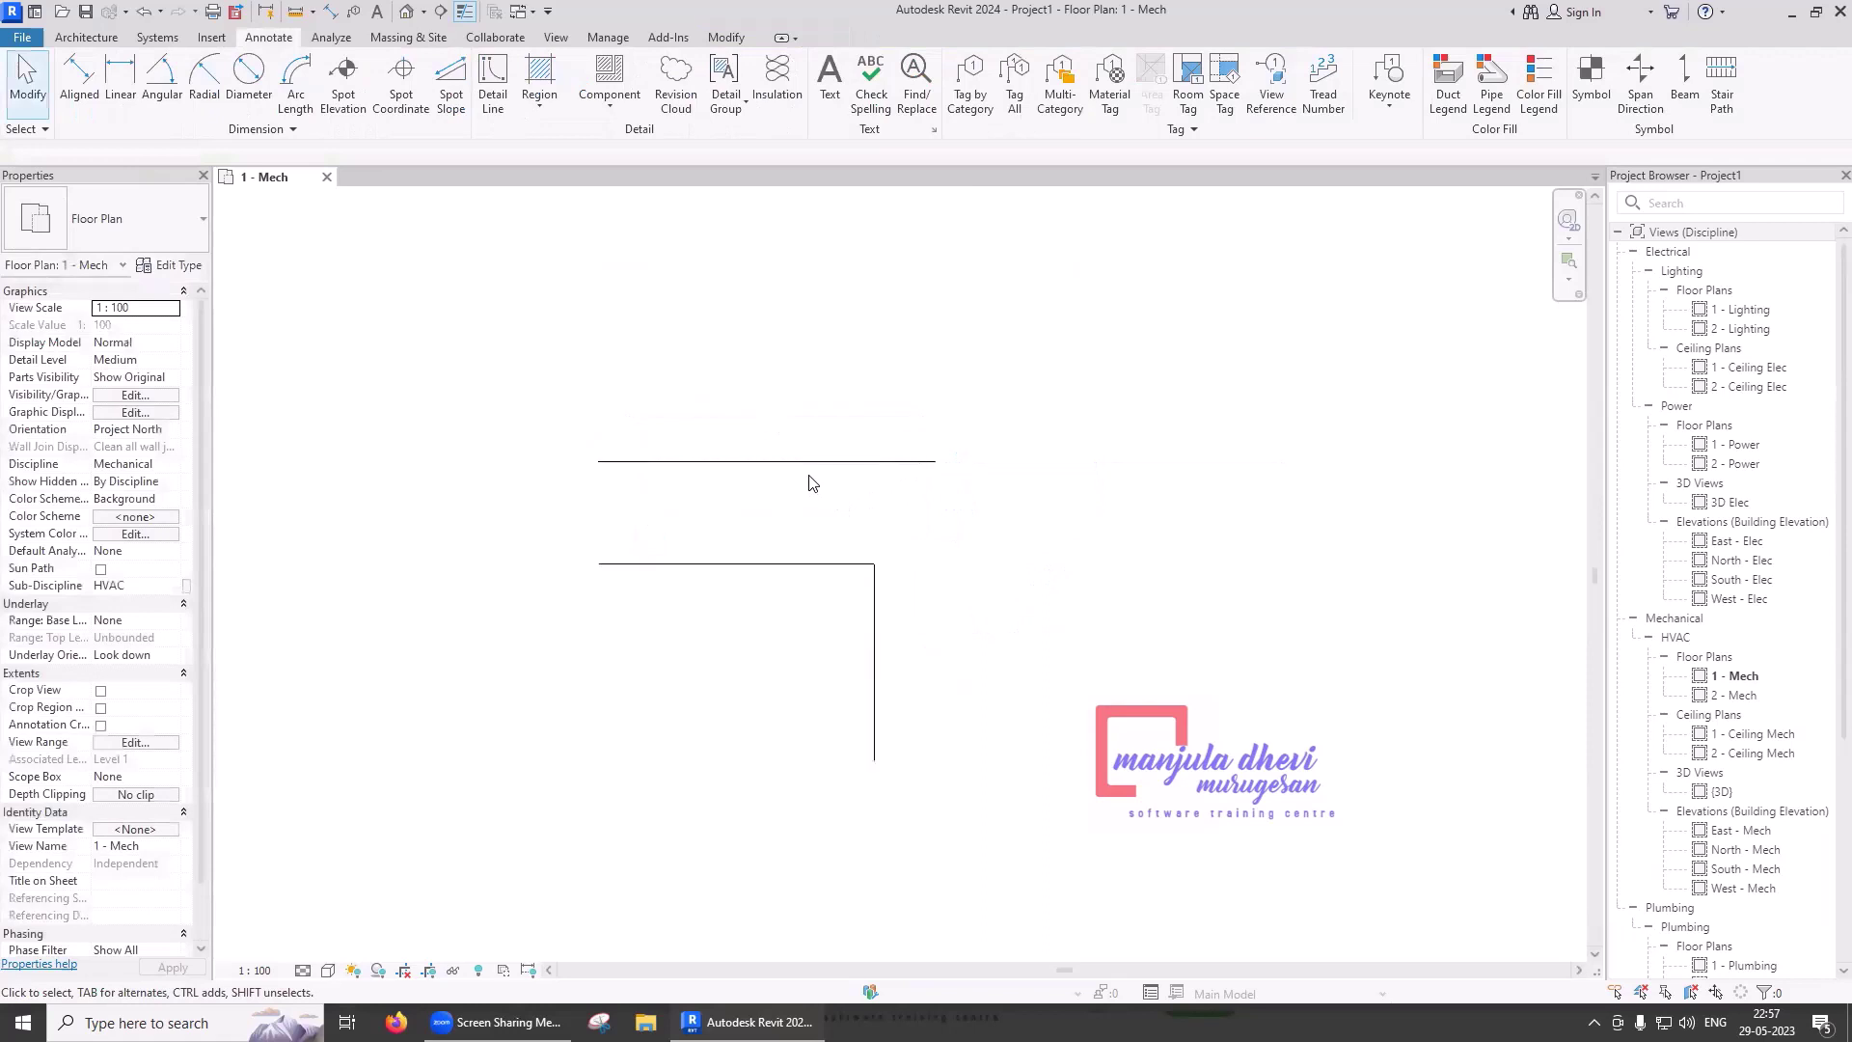
scroll(808, 479, "up", 2)
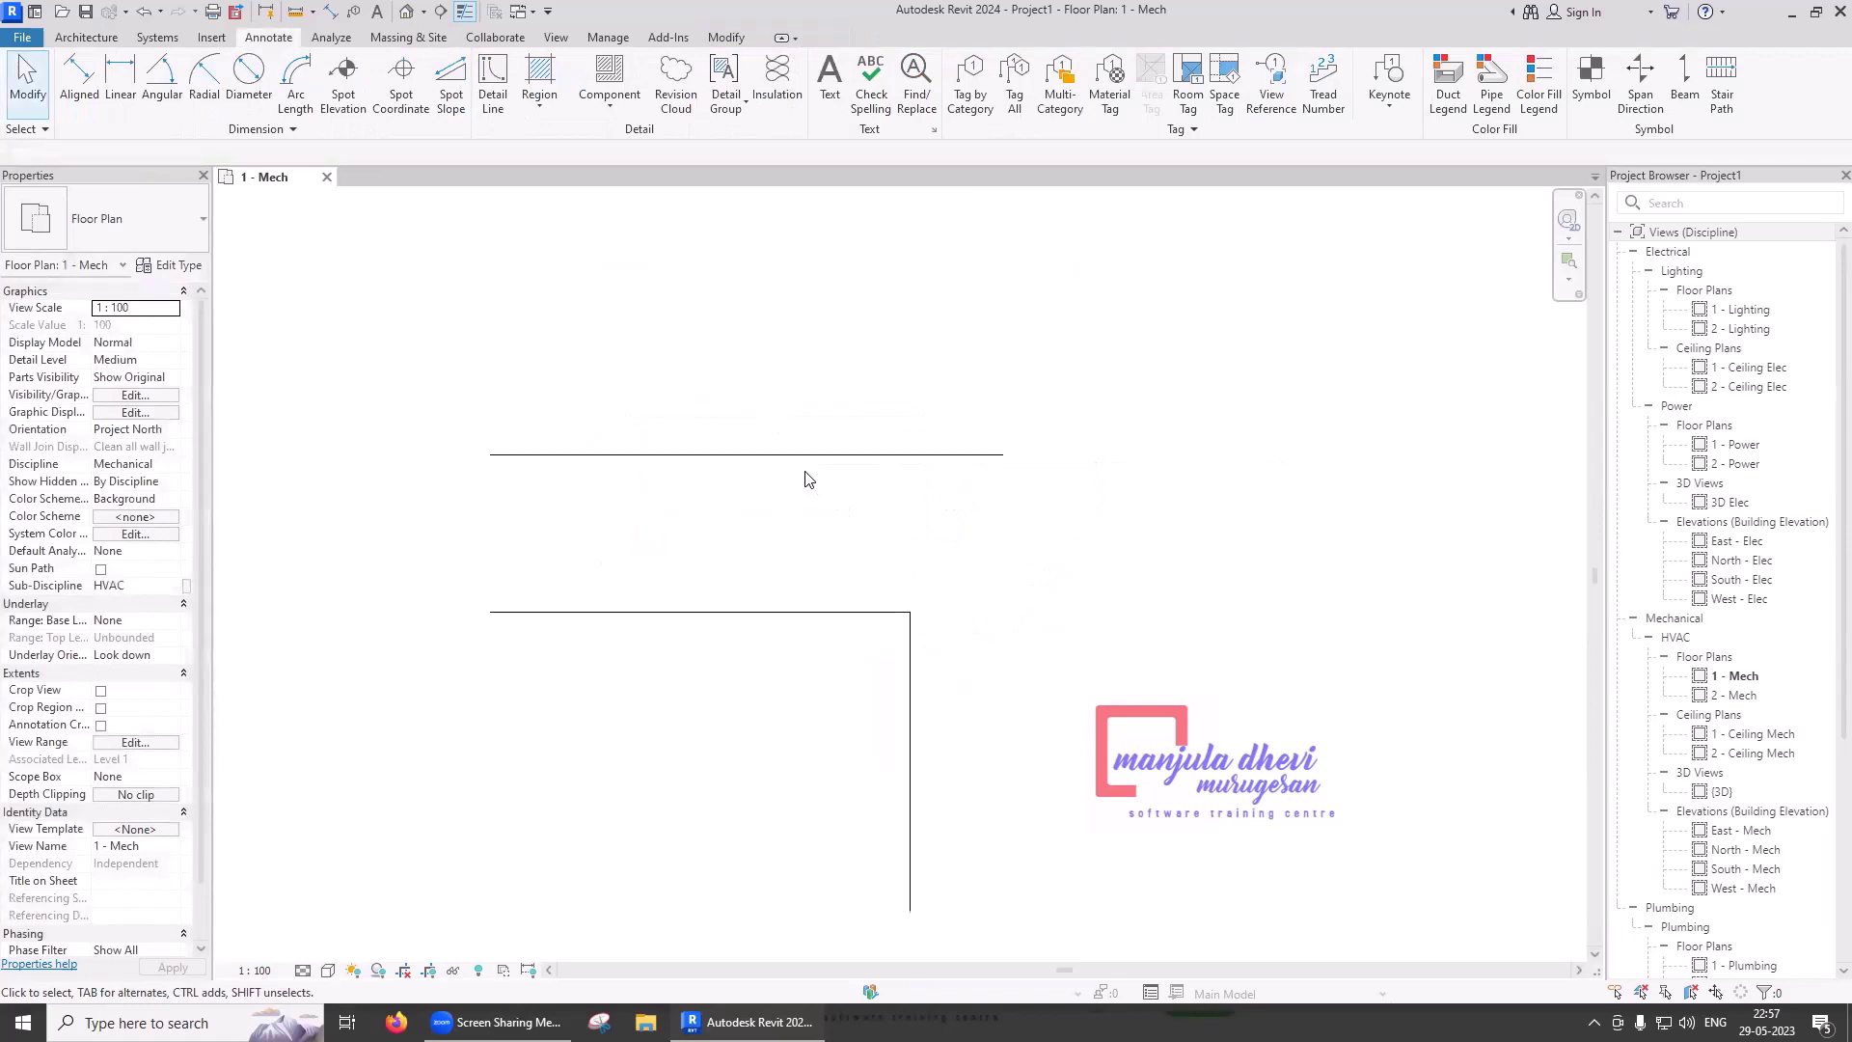
left_click(464, 13)
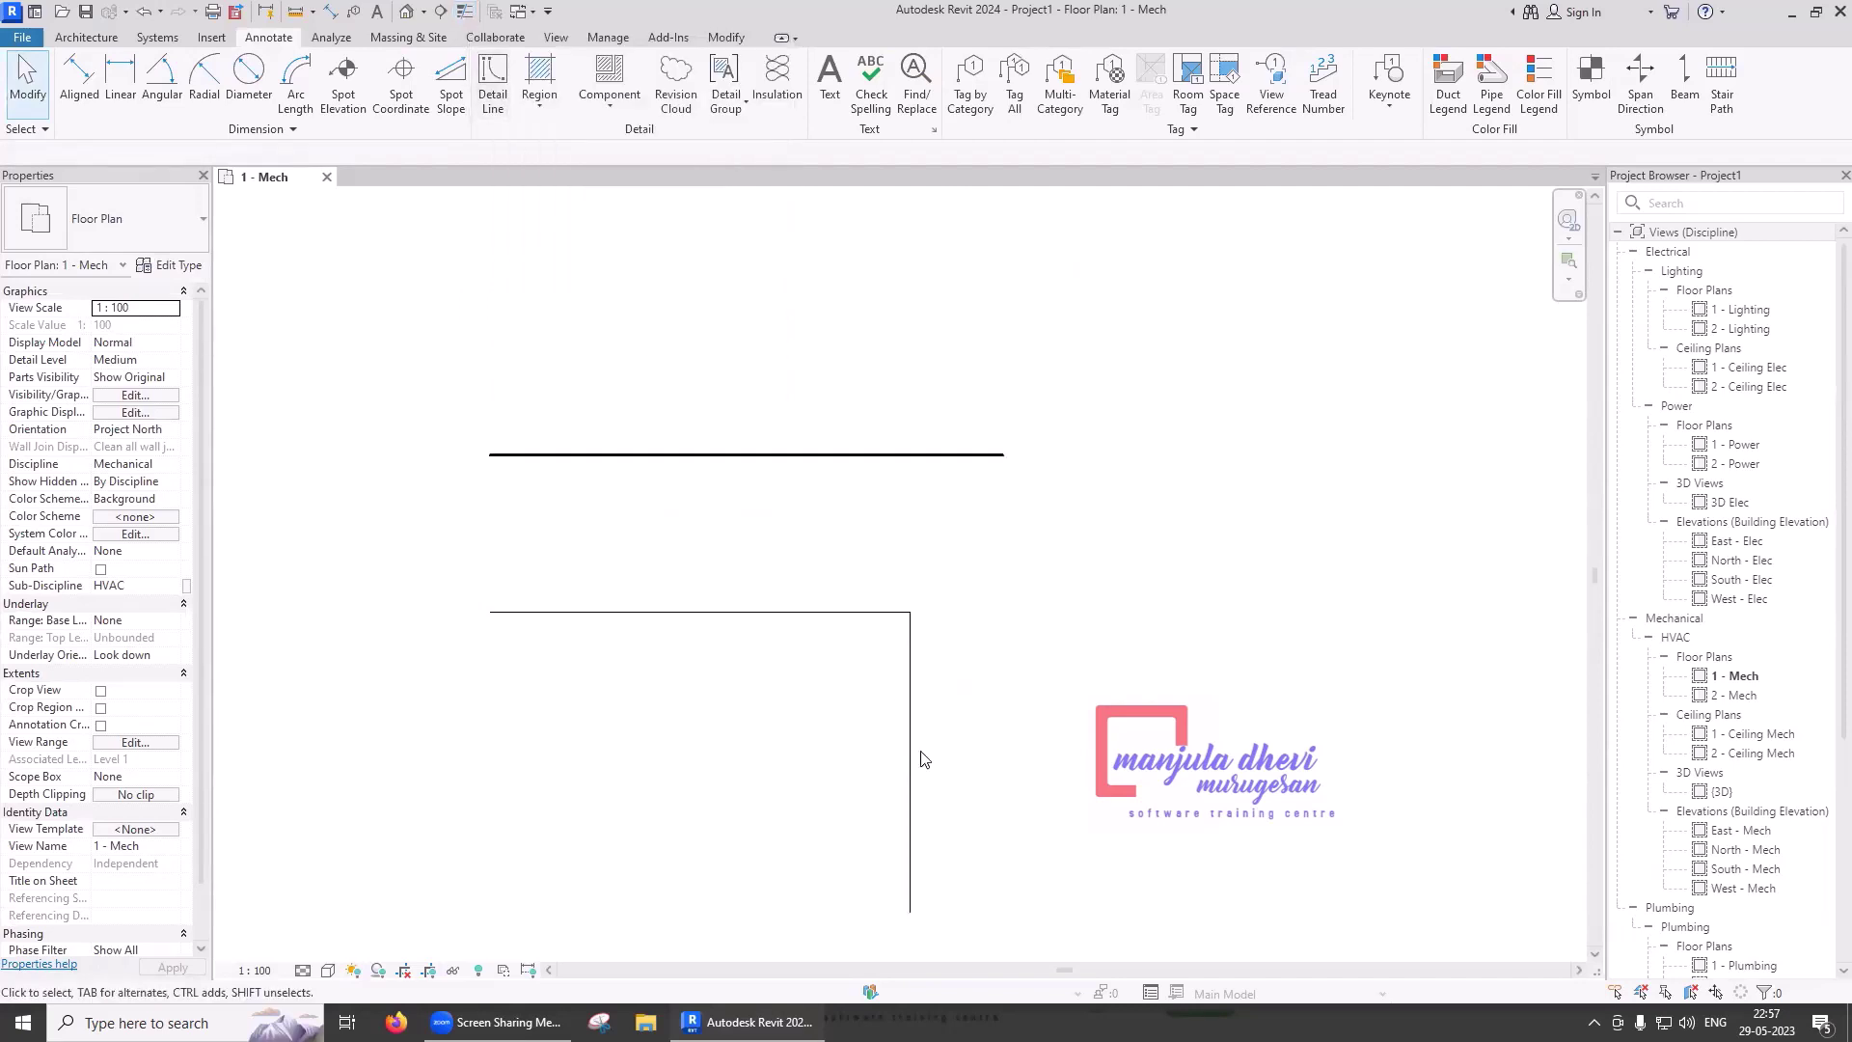
scroll(862, 576, "up", 2)
scroll(862, 575, "up", 1)
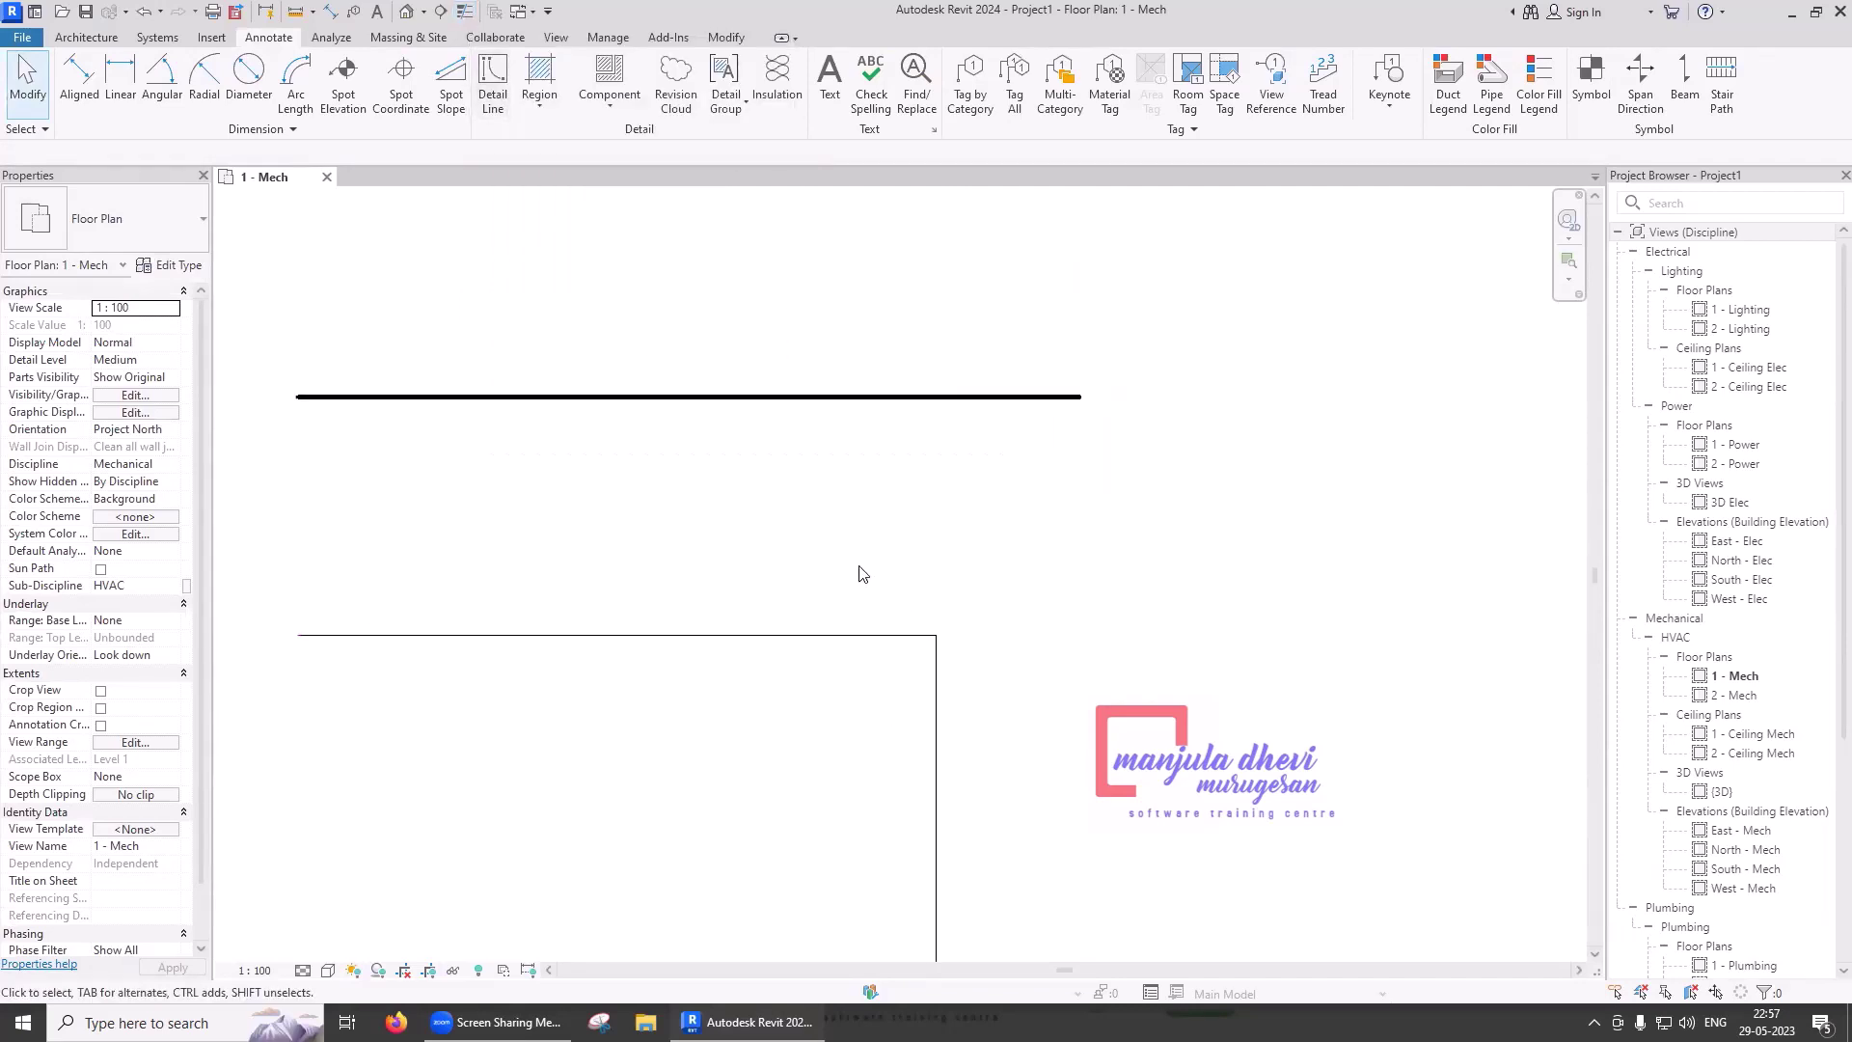
scroll(861, 574, "up", 1)
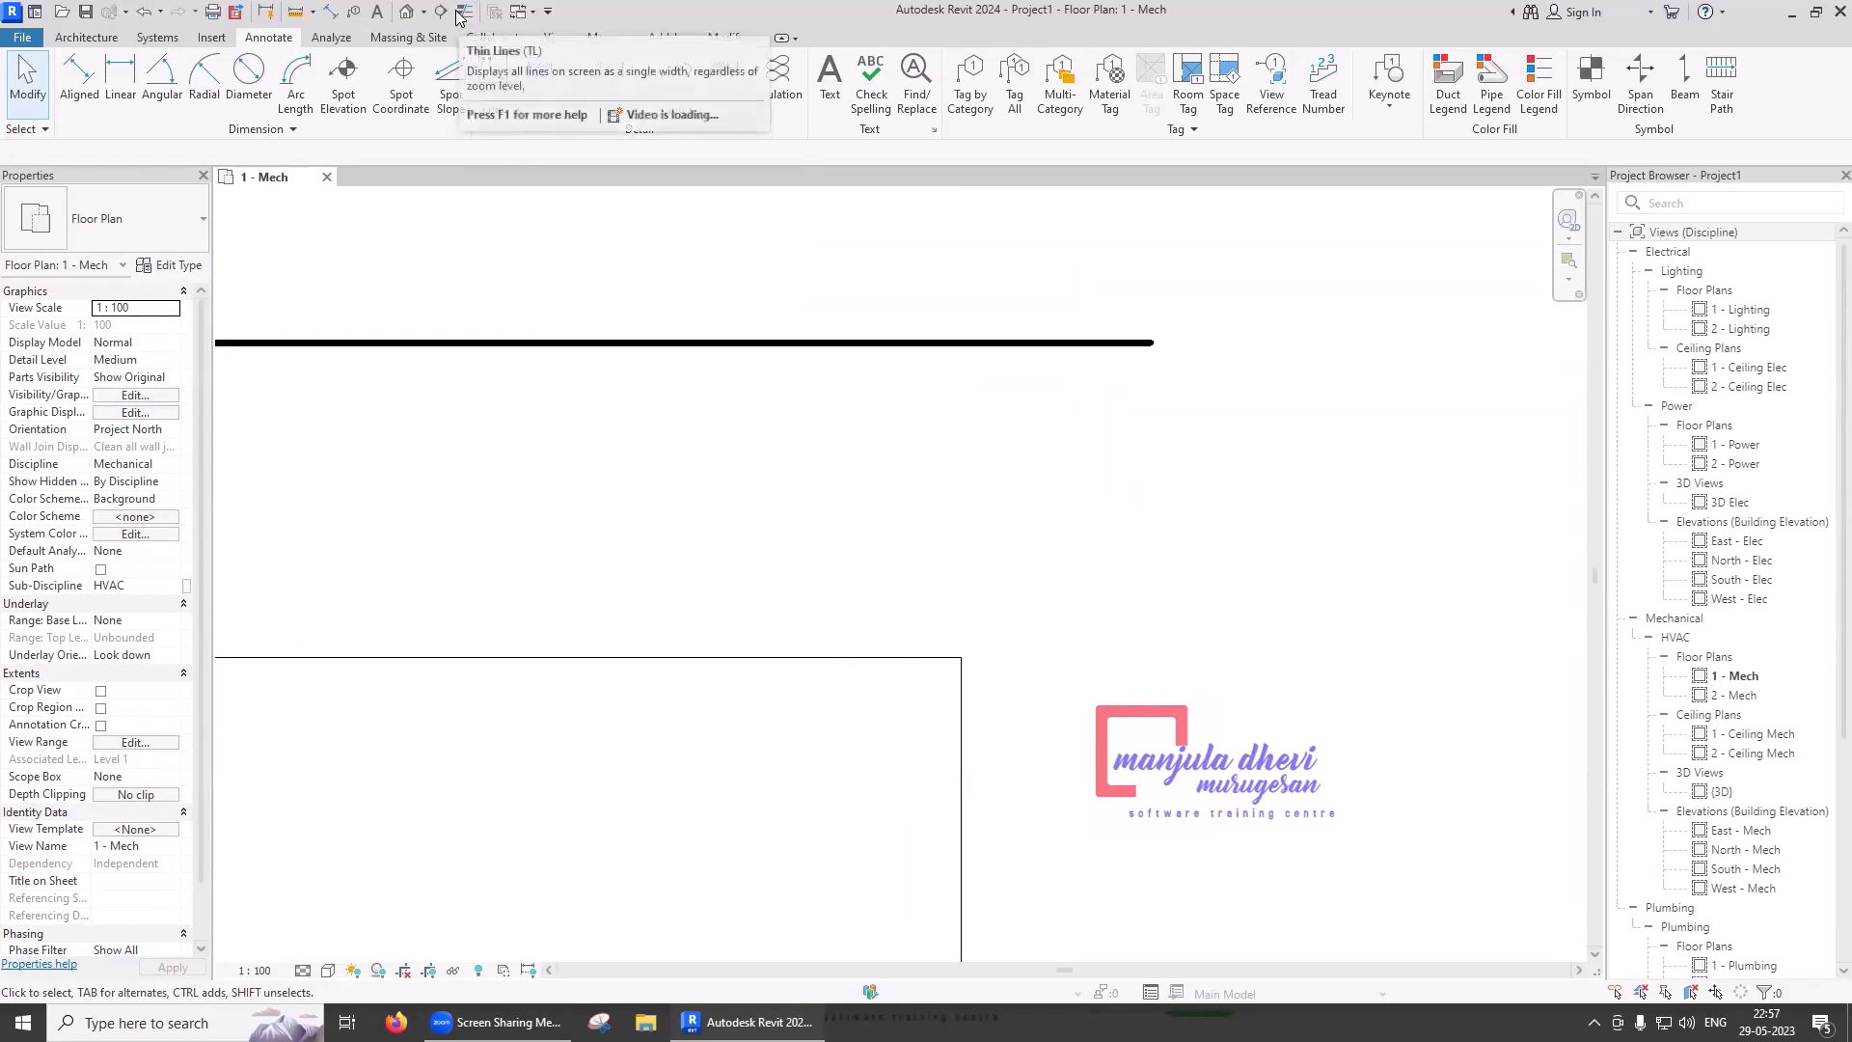
- Draw a dashed MEP Hidden detail line below the thick line
left_click(495, 103)
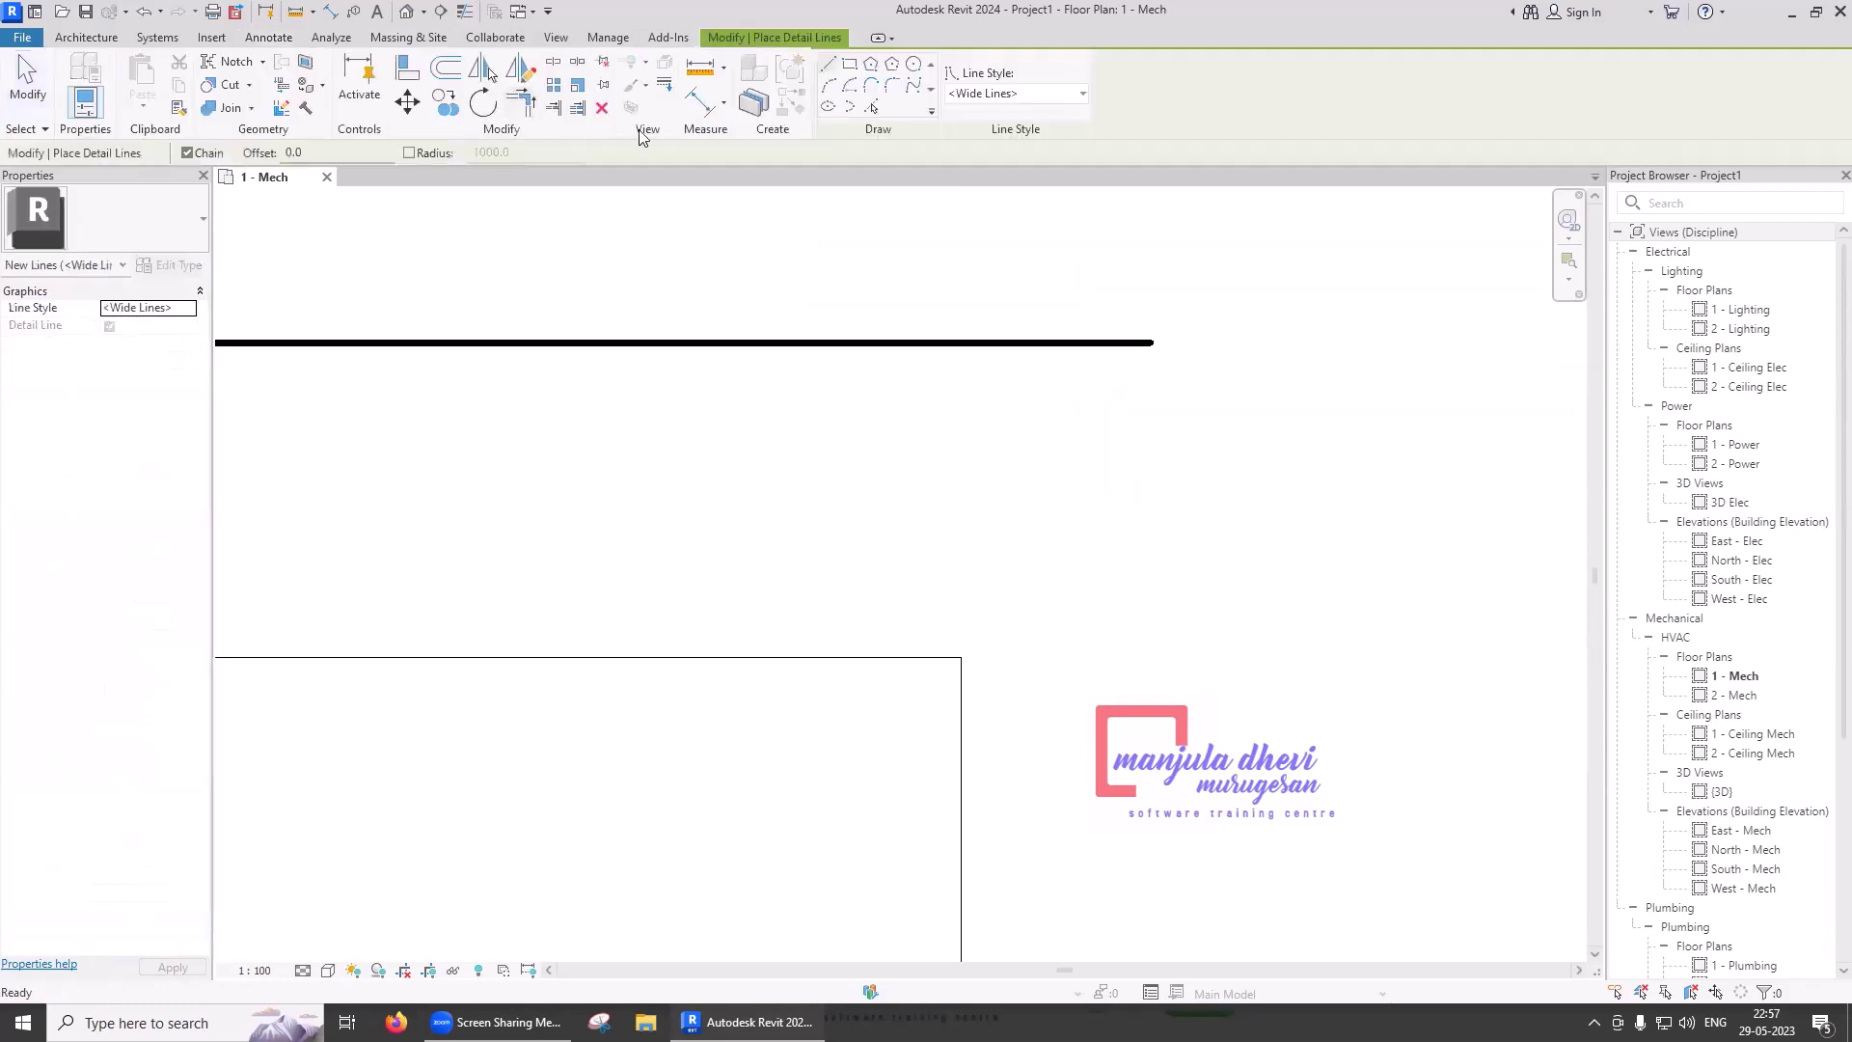
left_click(994, 94)
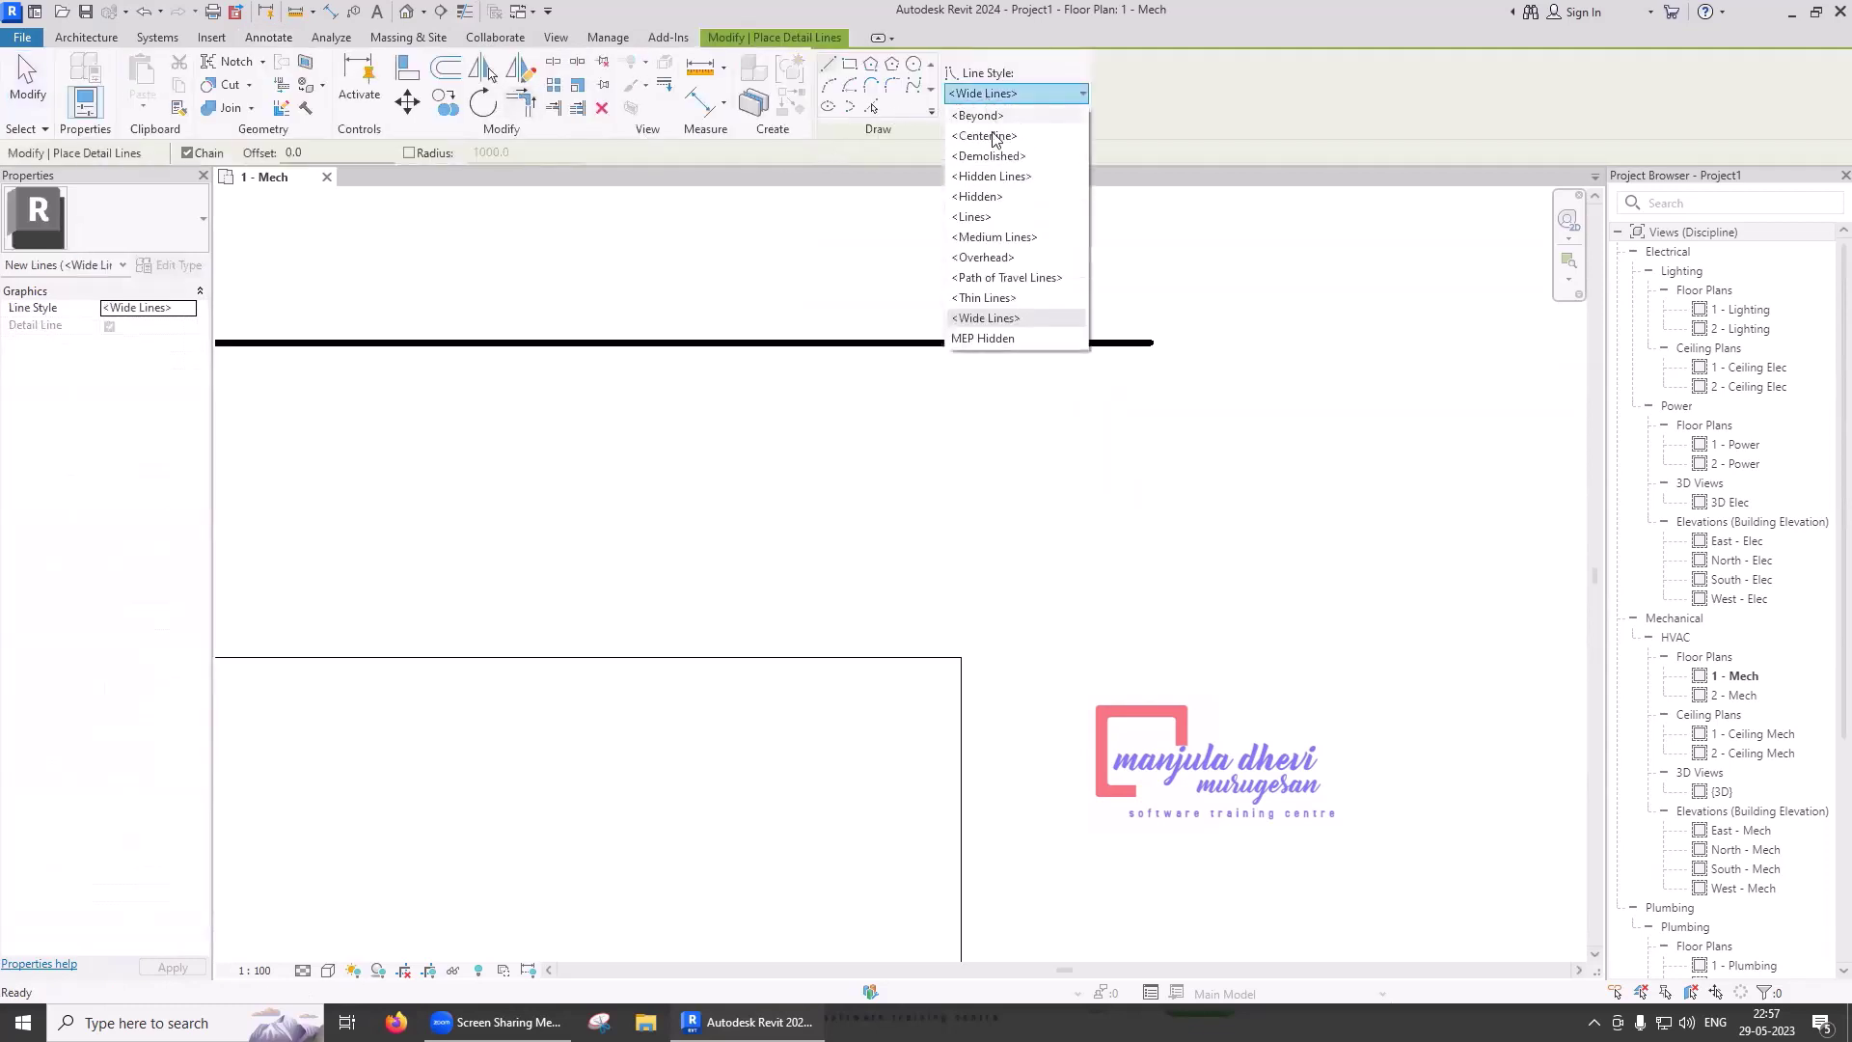
left_click(1012, 344)
left_click(415, 577)
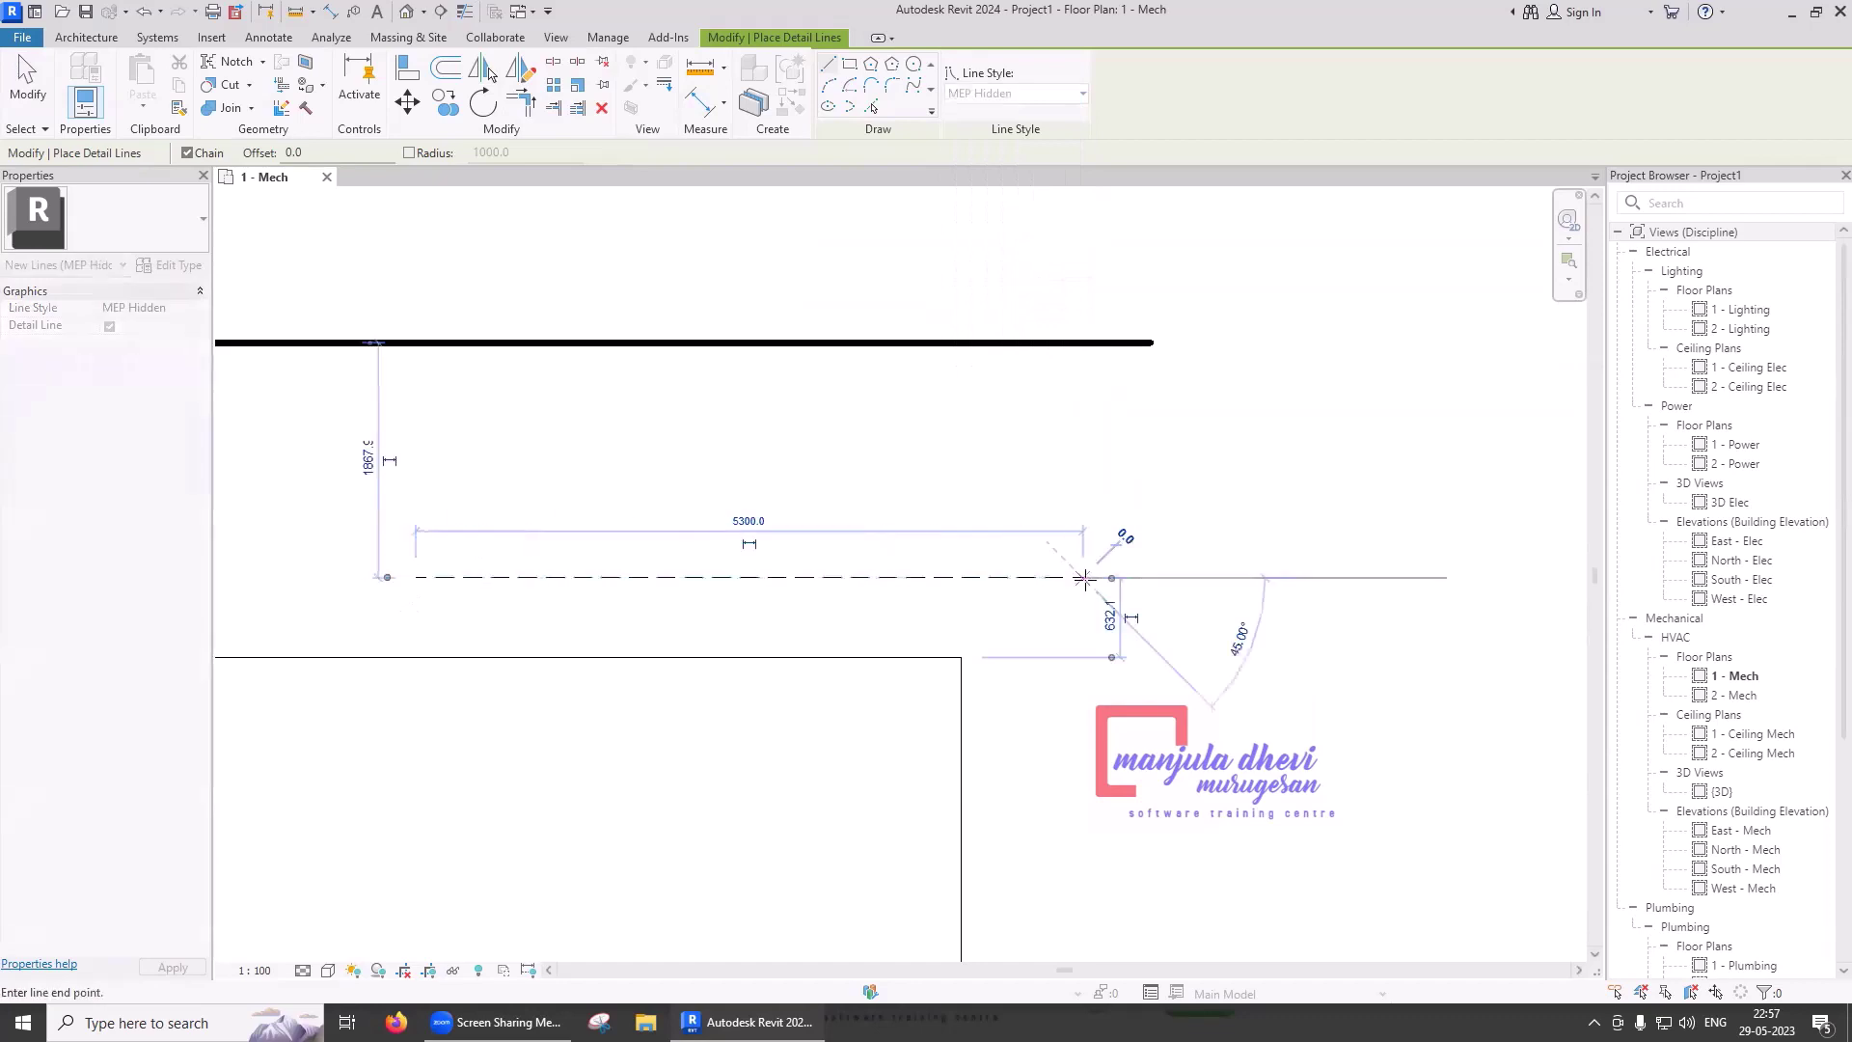
left_click(1084, 578)
key("Escape")
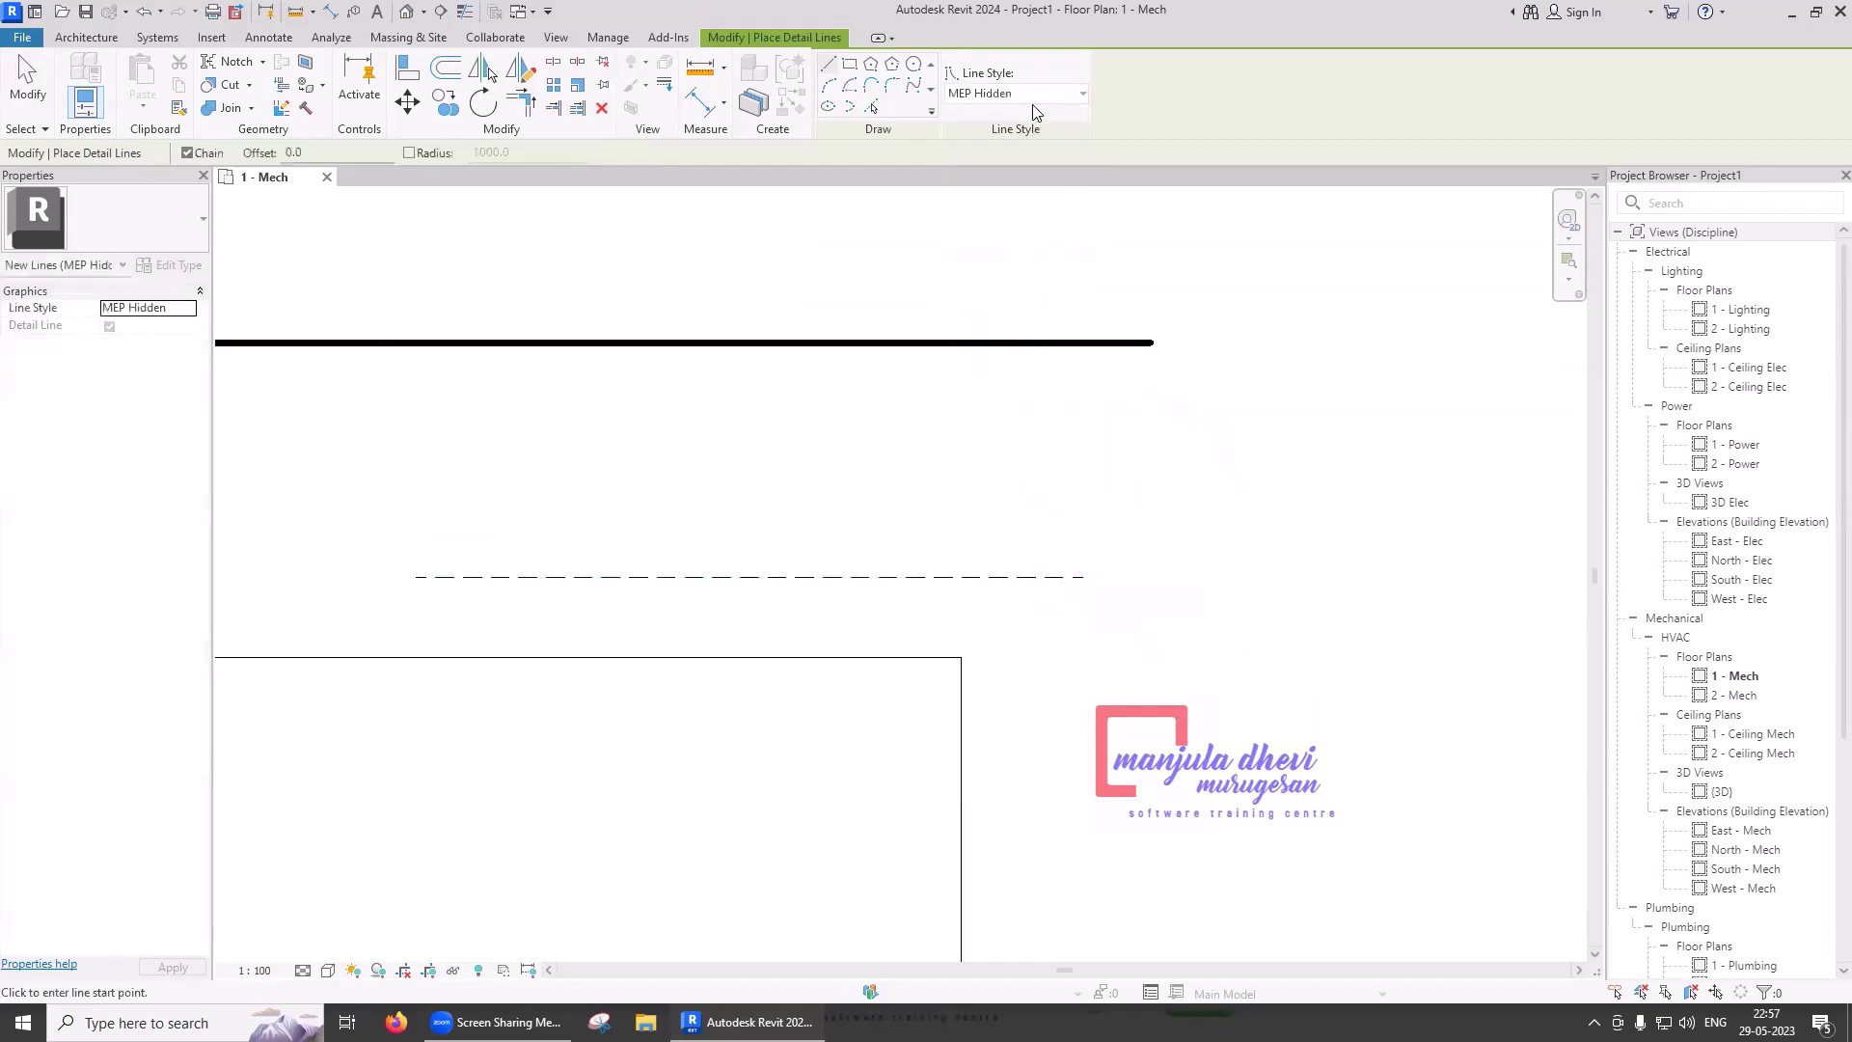
- Draw a green <Path of Travel Lines> line above the dashed line
left_click(1034, 97)
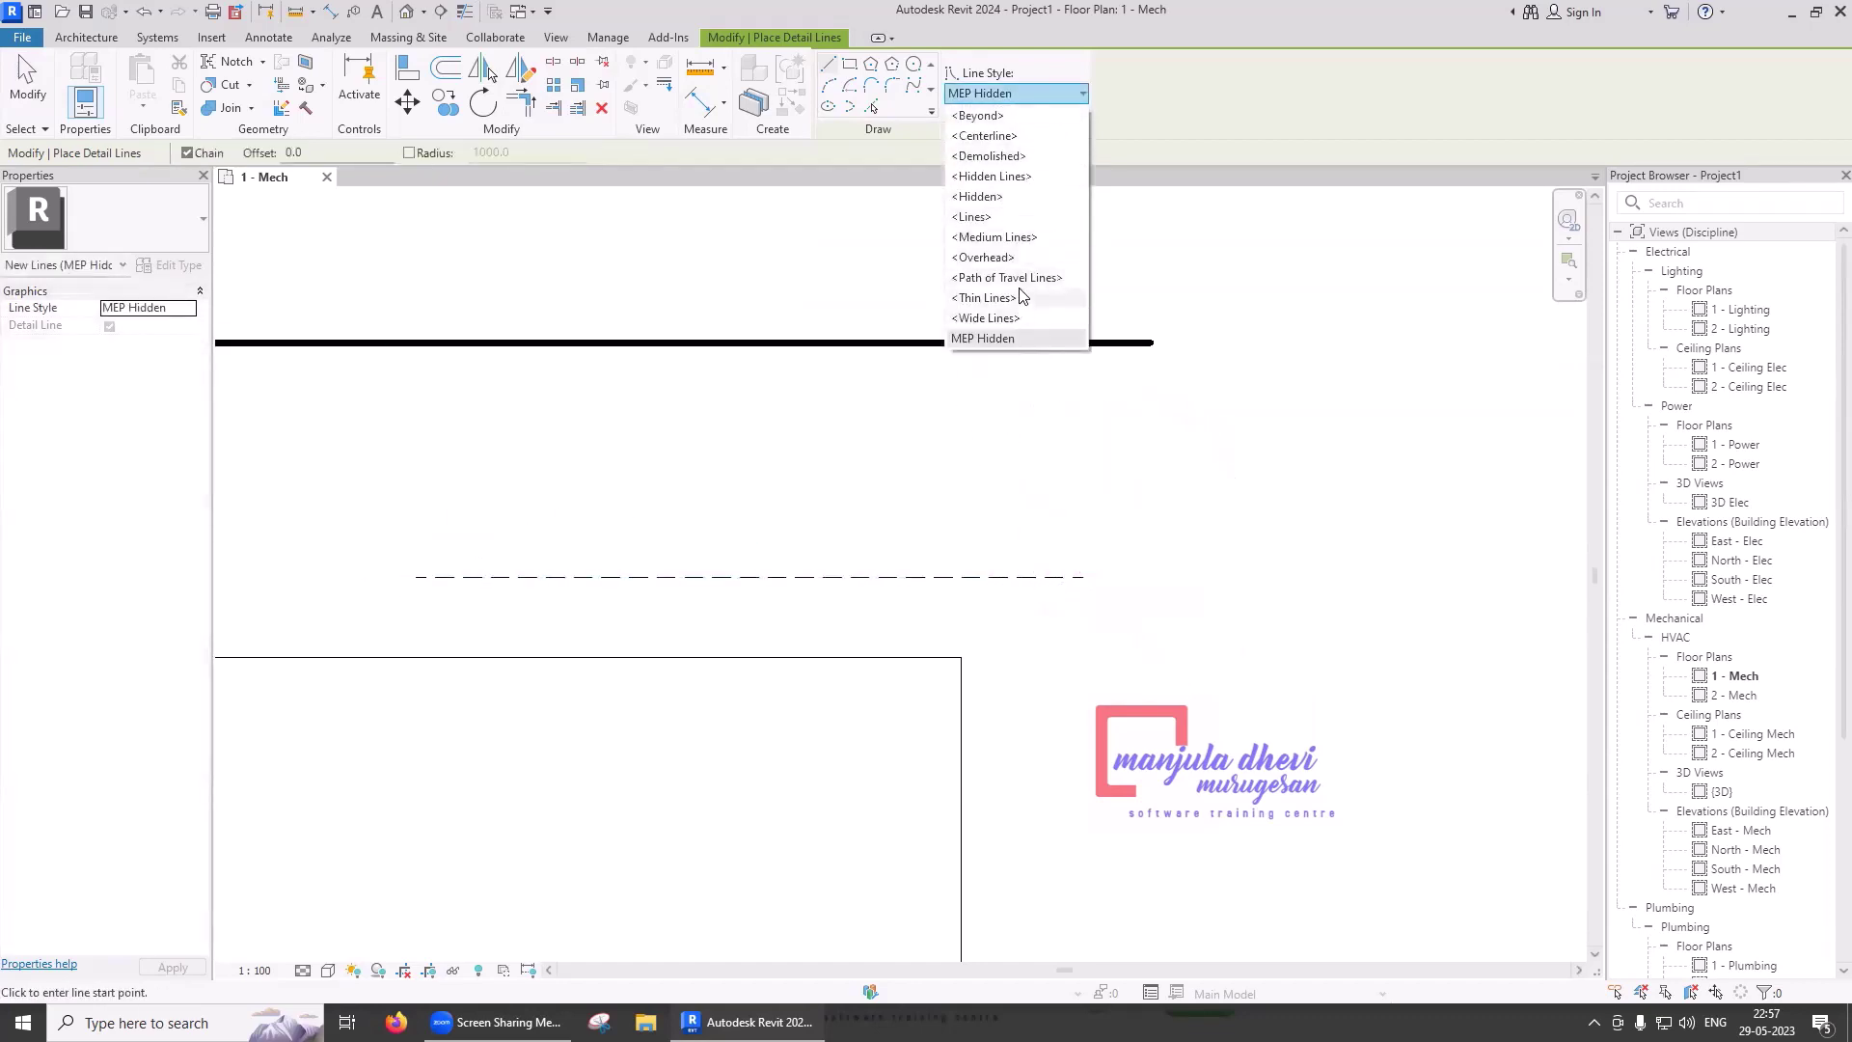
left_click(1022, 280)
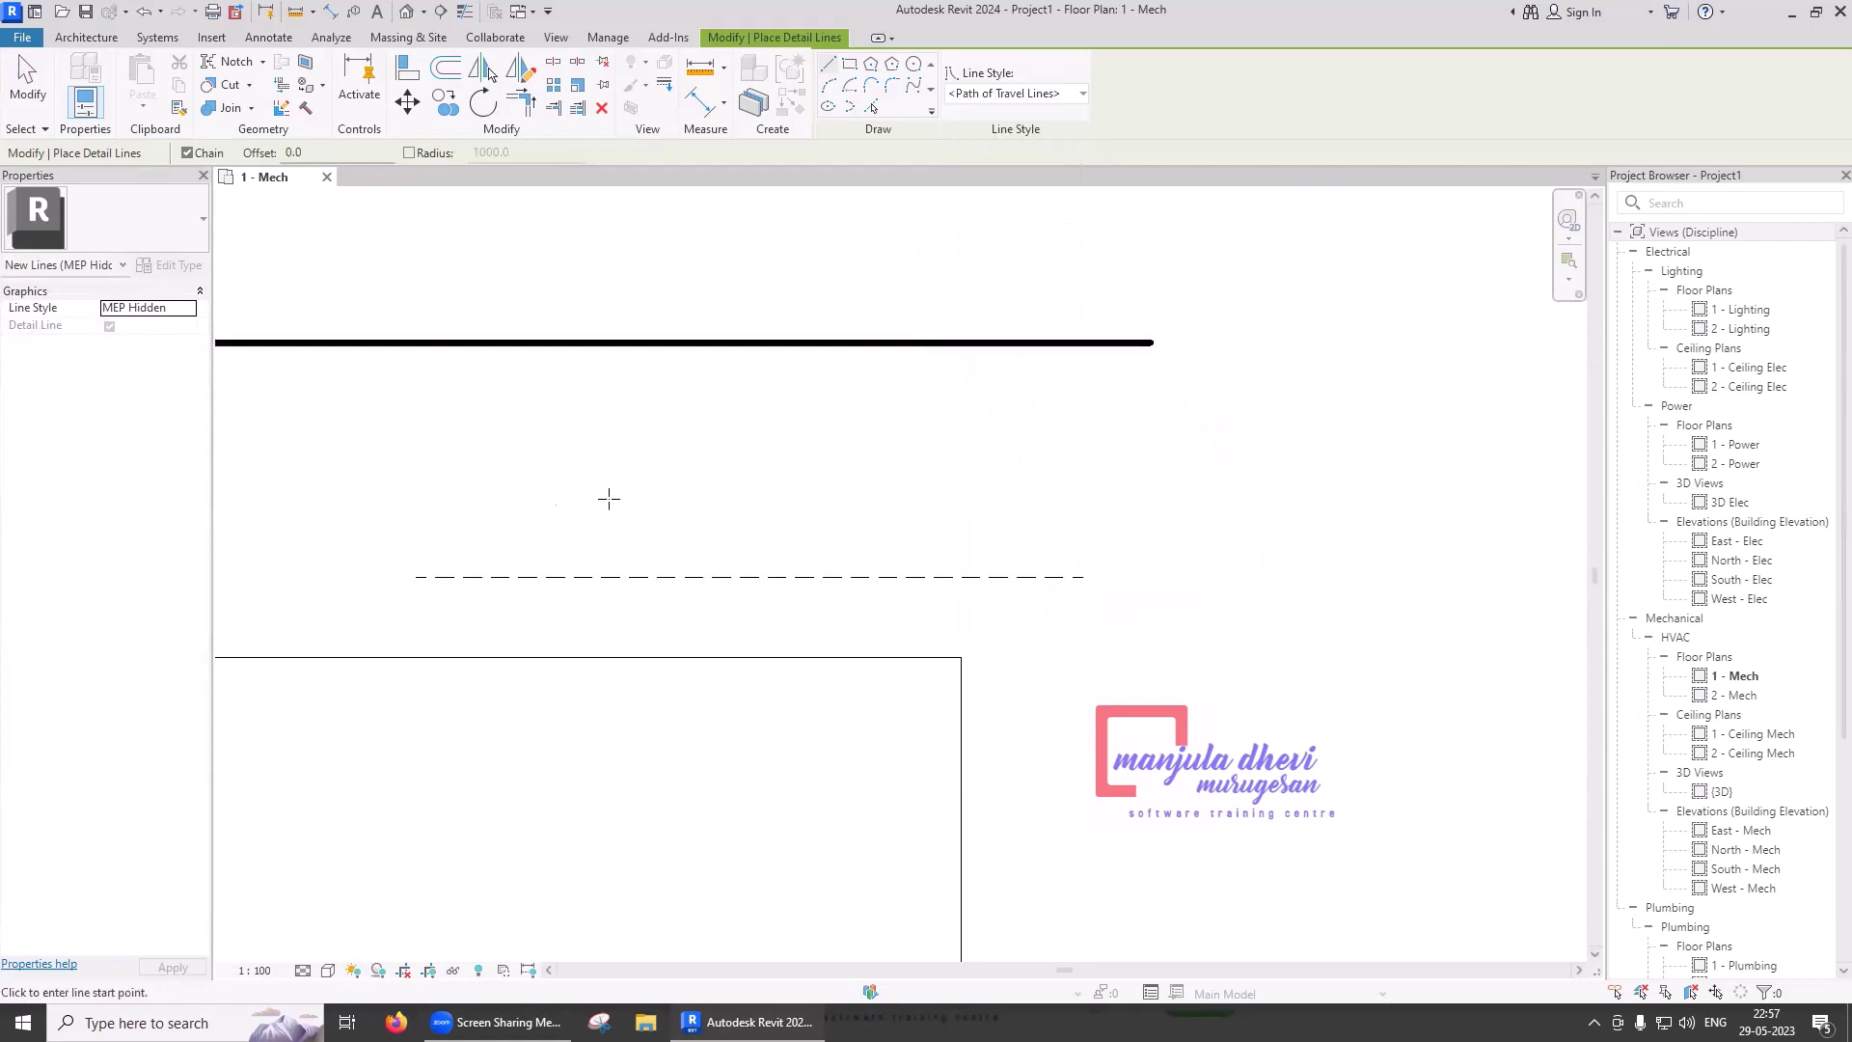
left_click(490, 503)
left_click(1224, 503)
key("Escape")
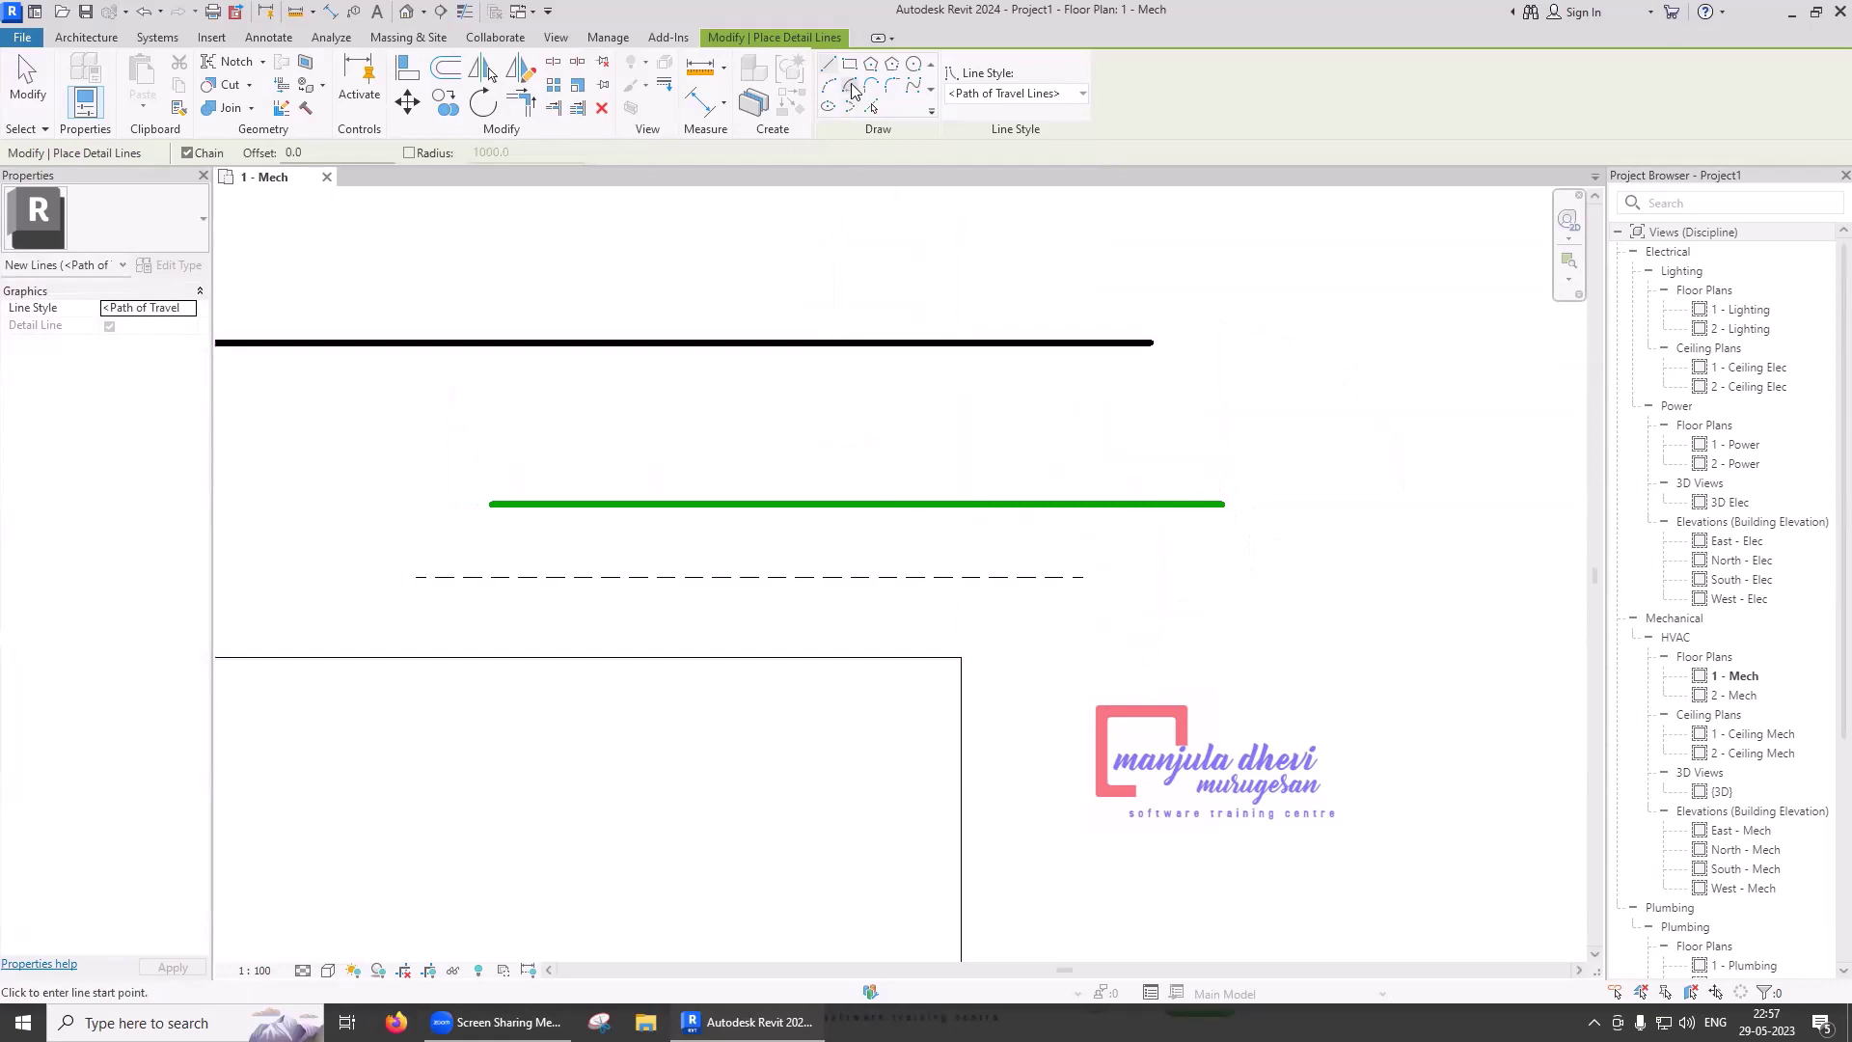
- Draw a 2700 by 2300 detail-line rectangle to the right of the L shape
left_click(850, 68)
scroll(769, 579, "down", 1)
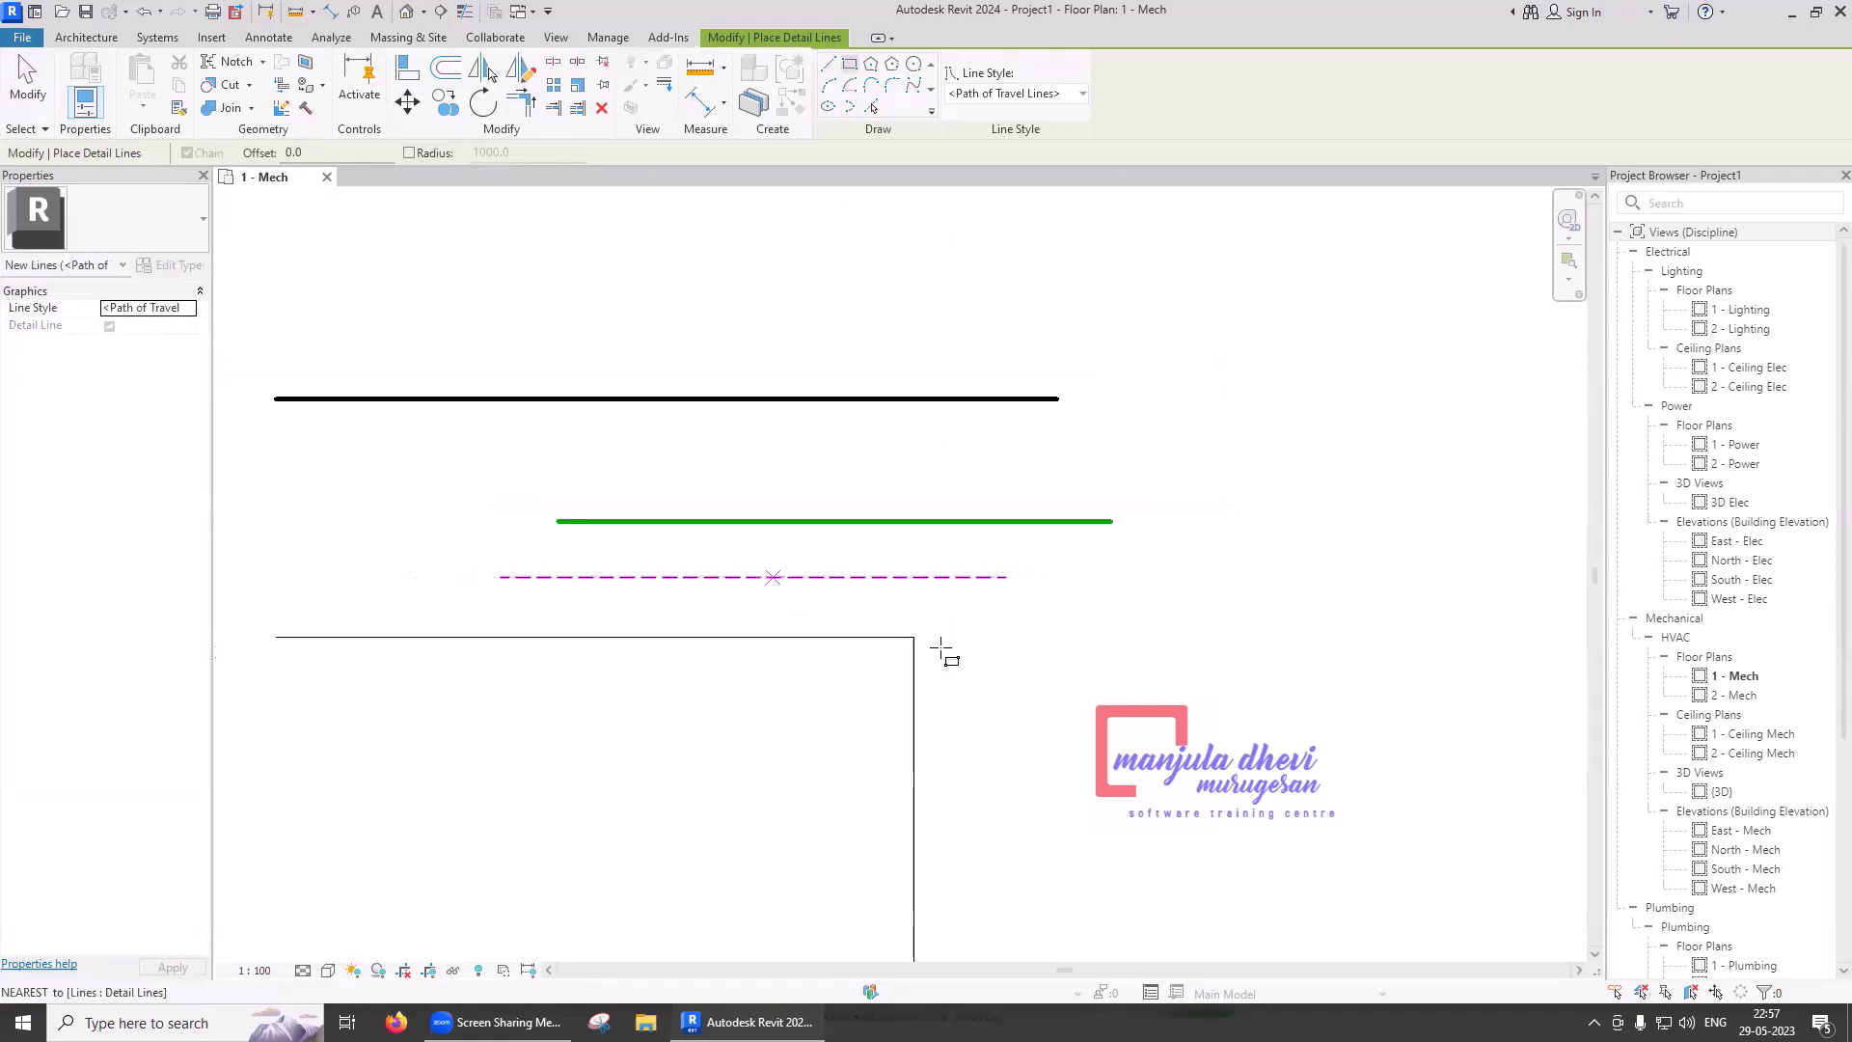
left_click(1101, 614)
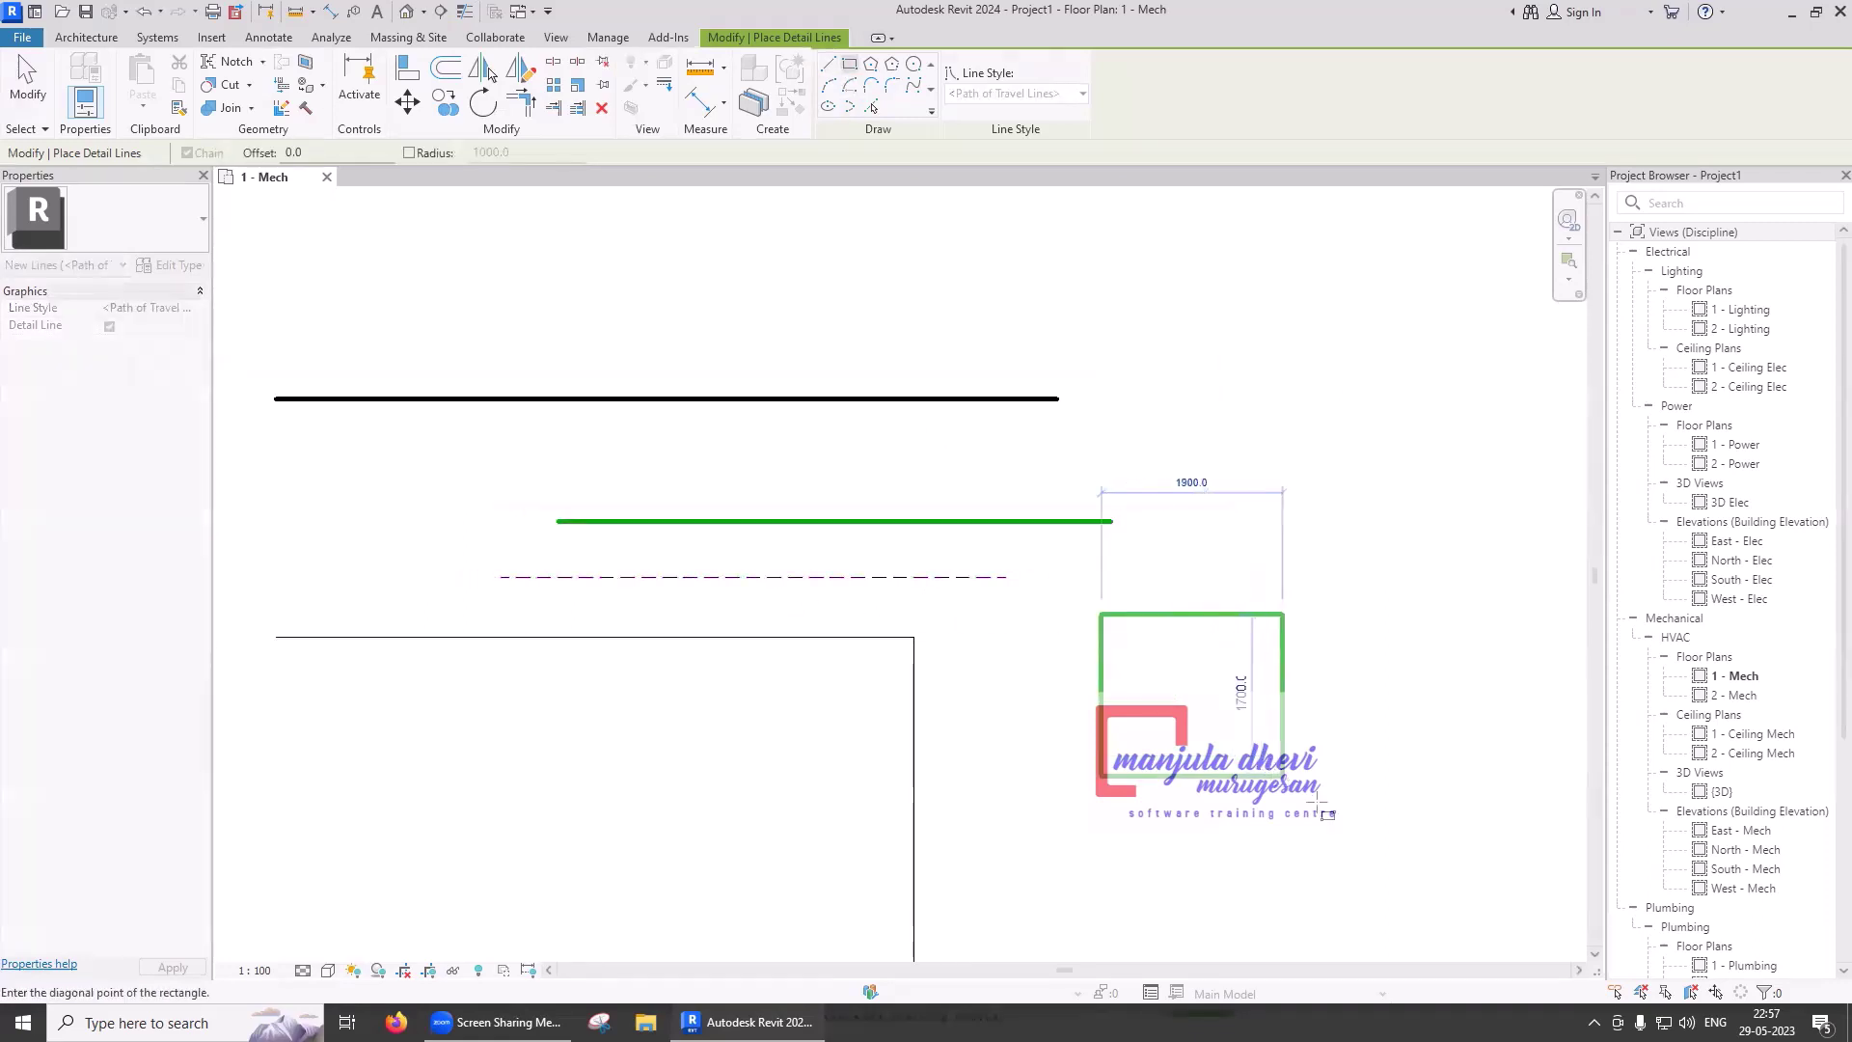
left_click(1358, 832)
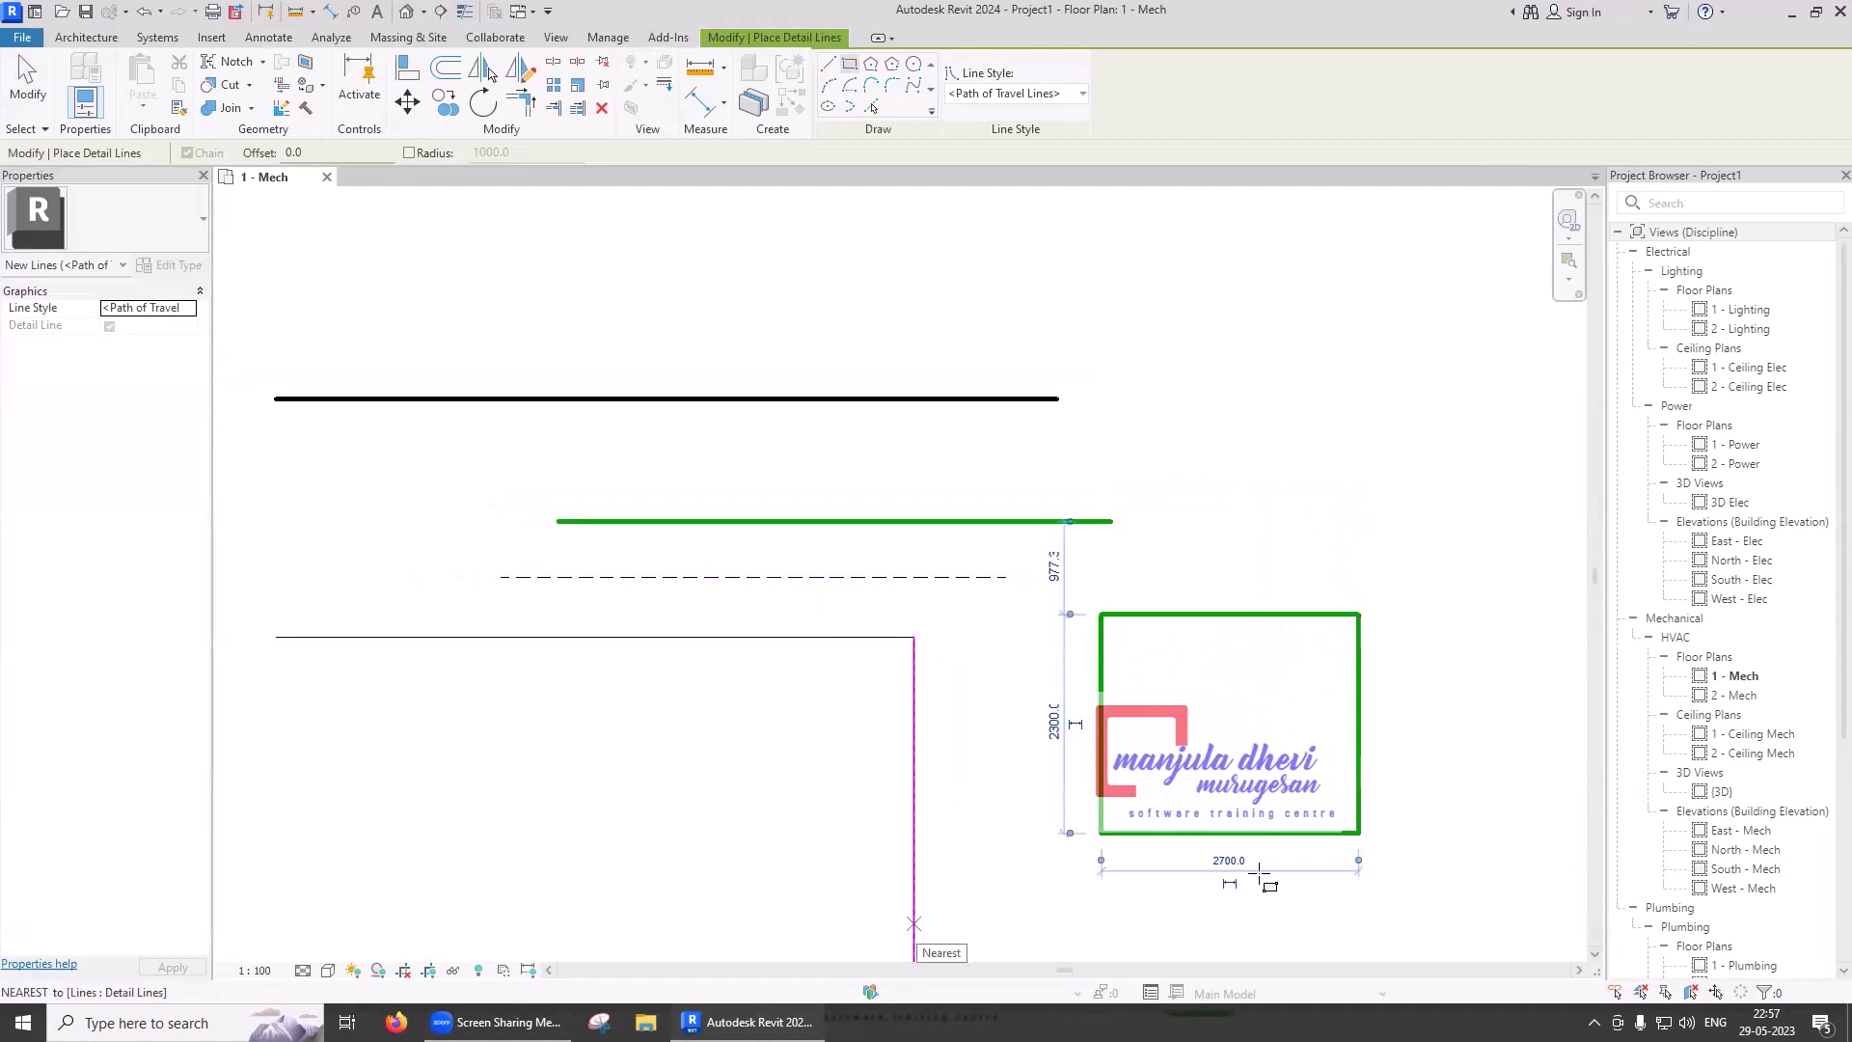
key("Escape")
key("Escape")
left_click(1188, 835)
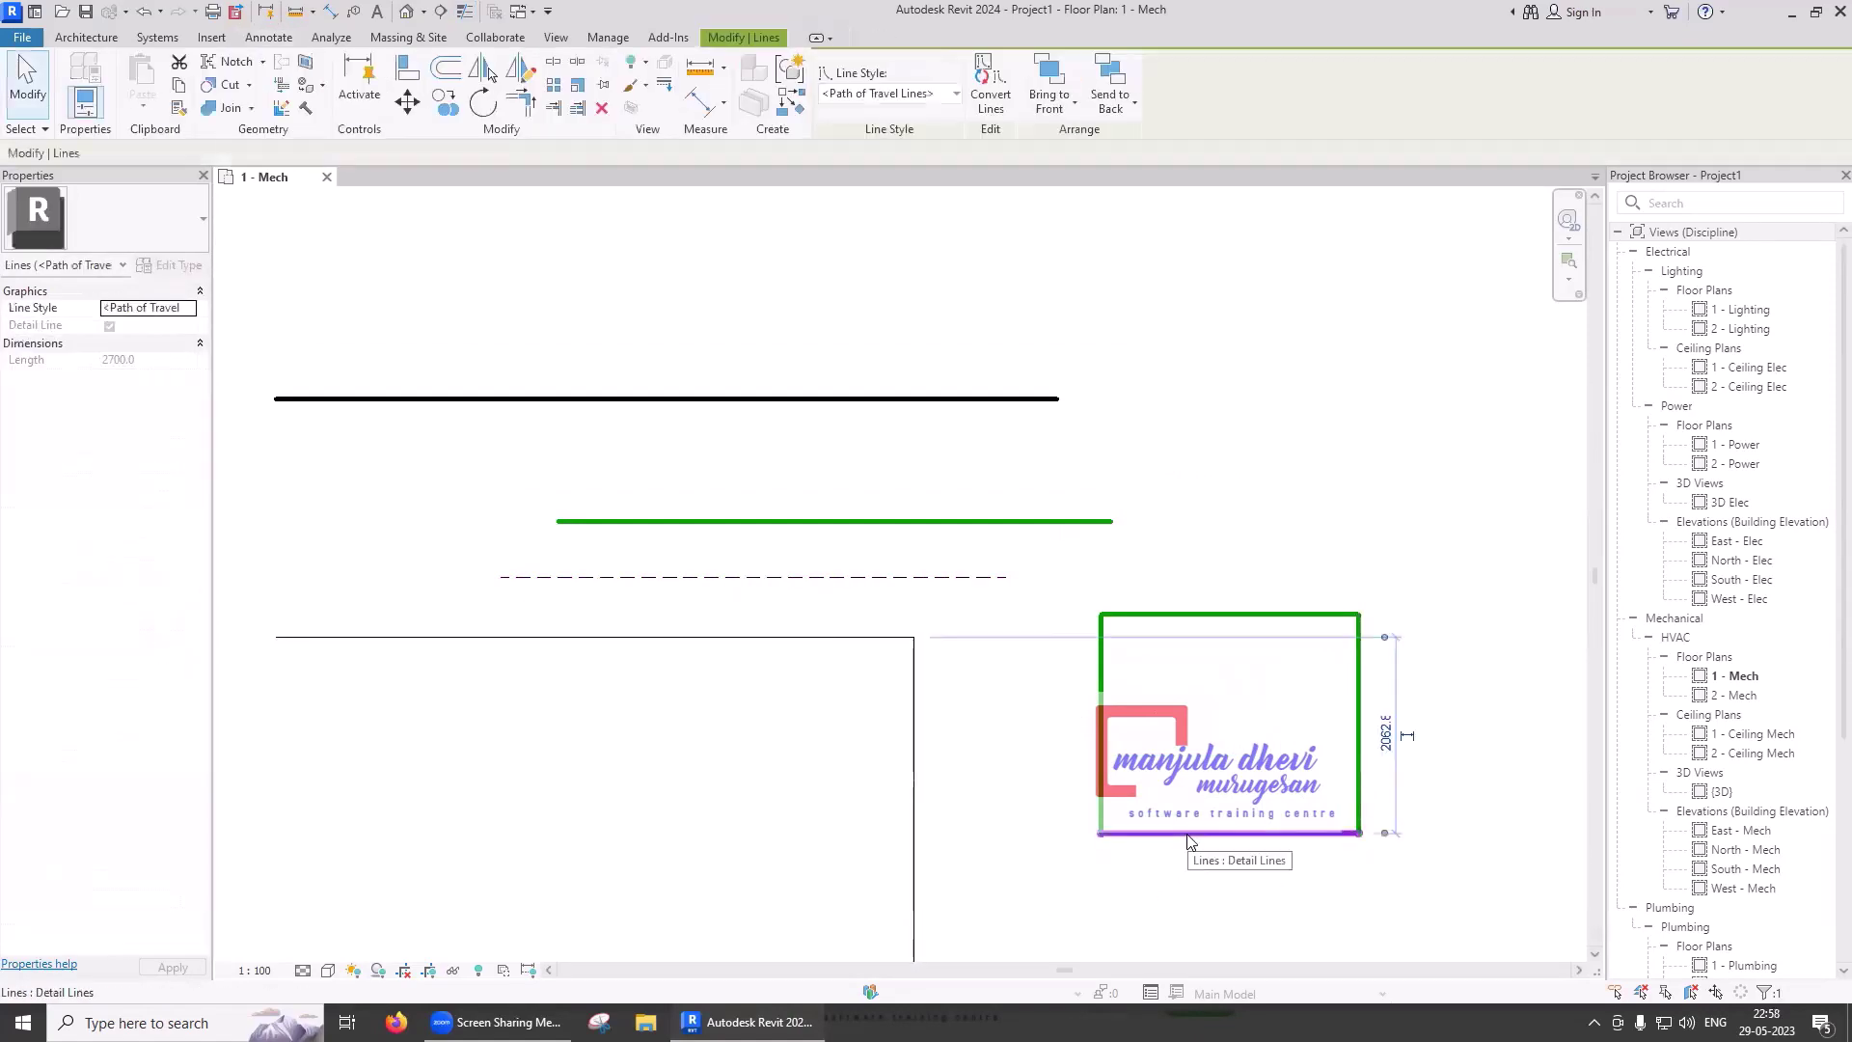
key("Escape")
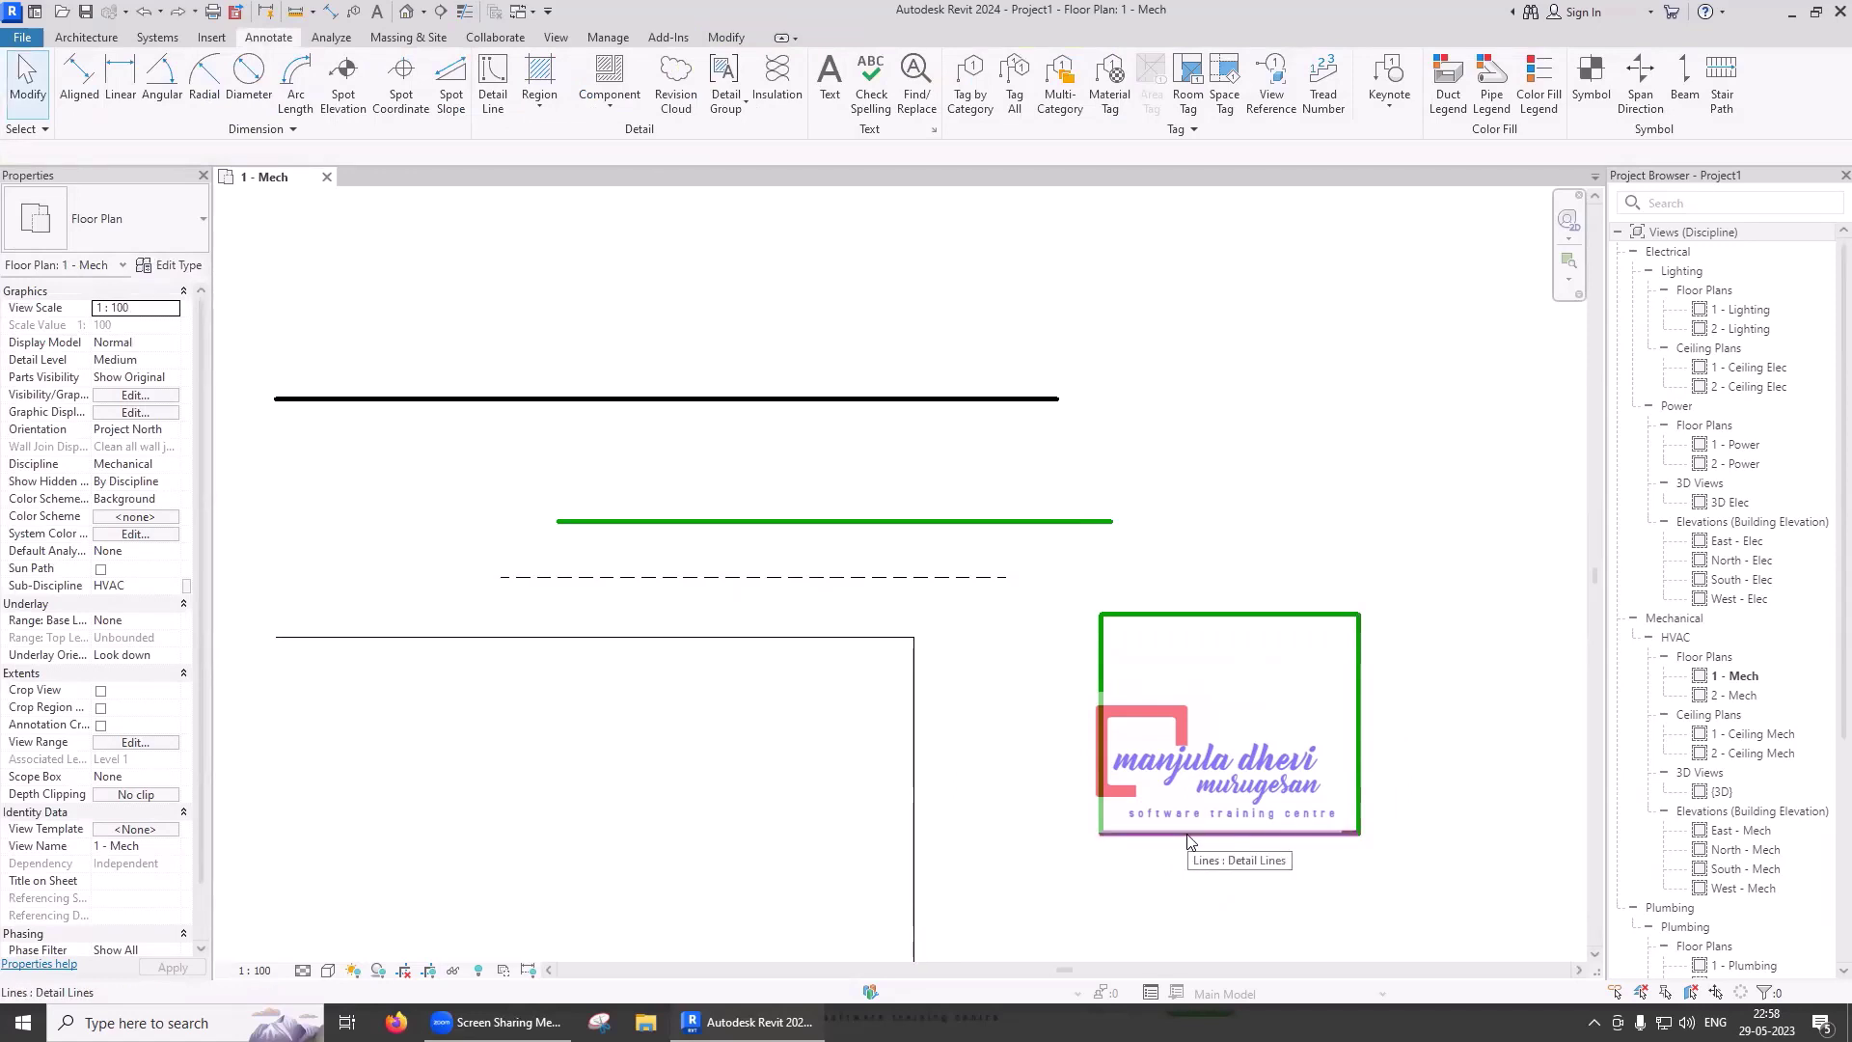
- Draw two green hexagons at the upper right with the polygon detail-line tools
left_click(493, 82)
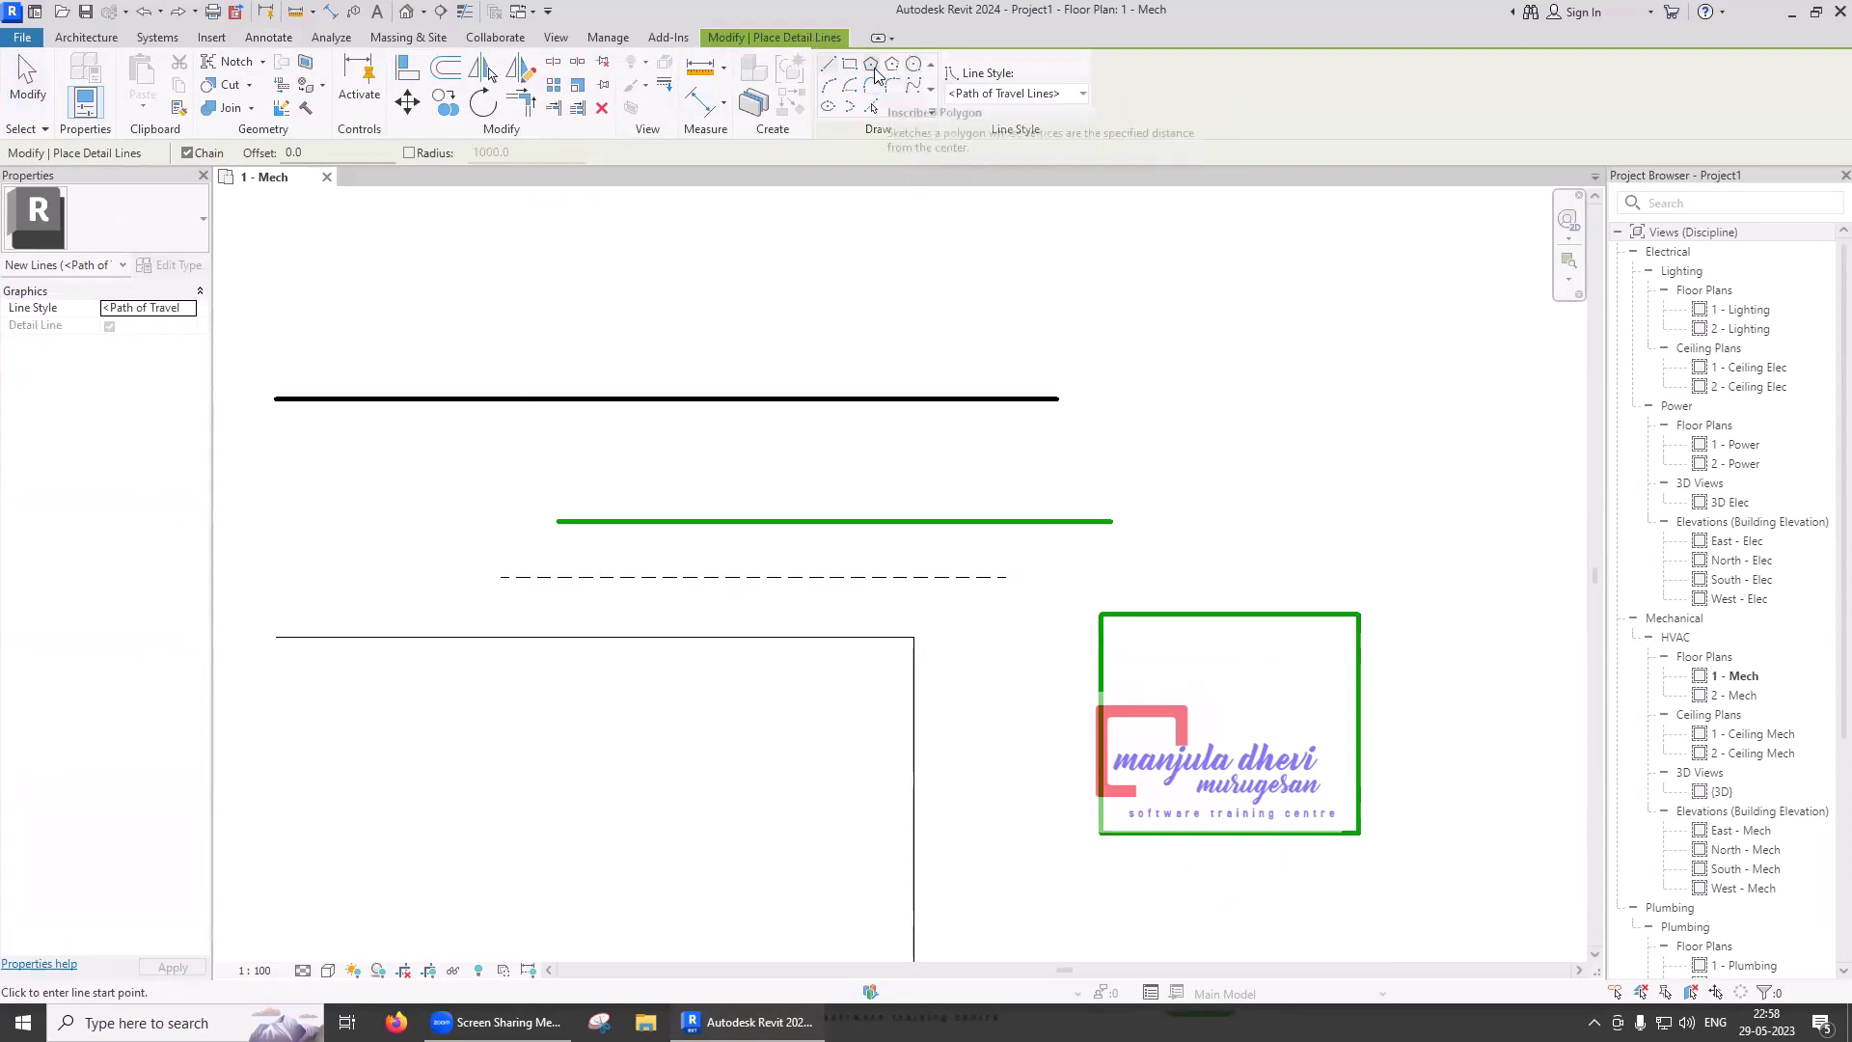
left_click(871, 65)
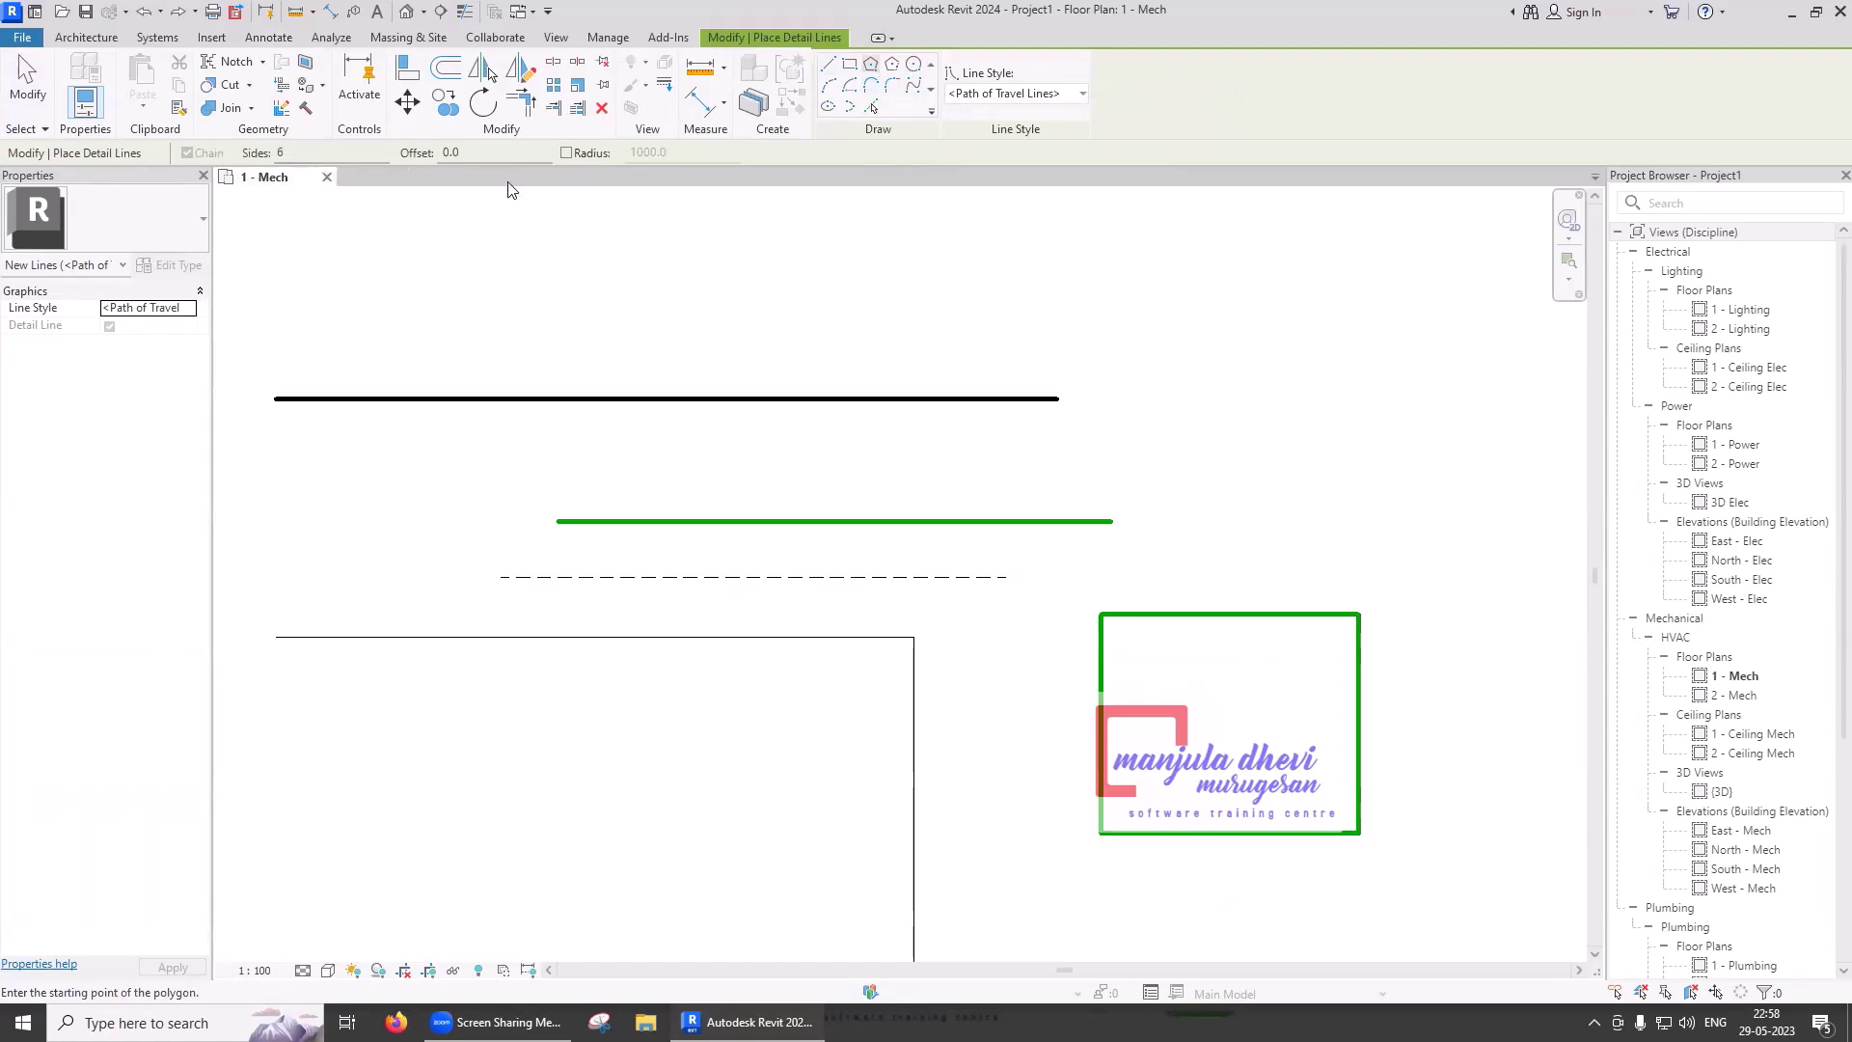
left_click(1175, 311)
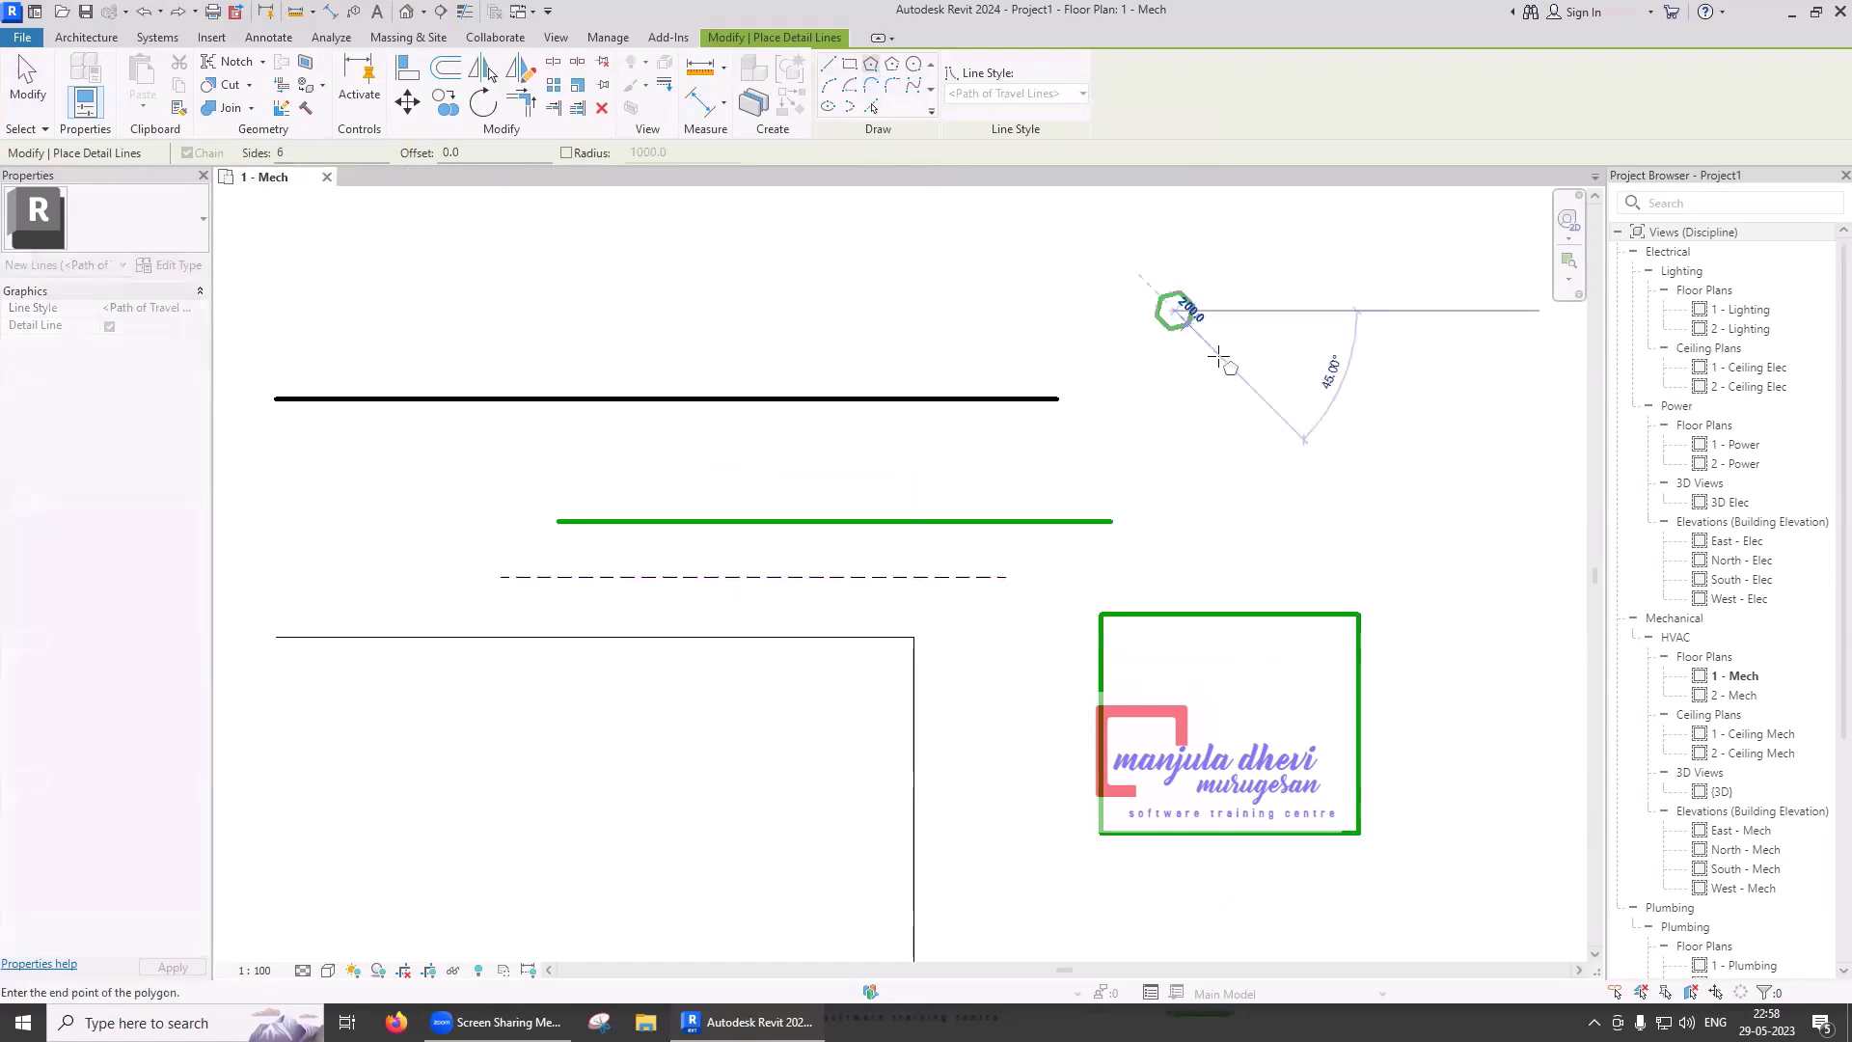
left_click(1250, 417)
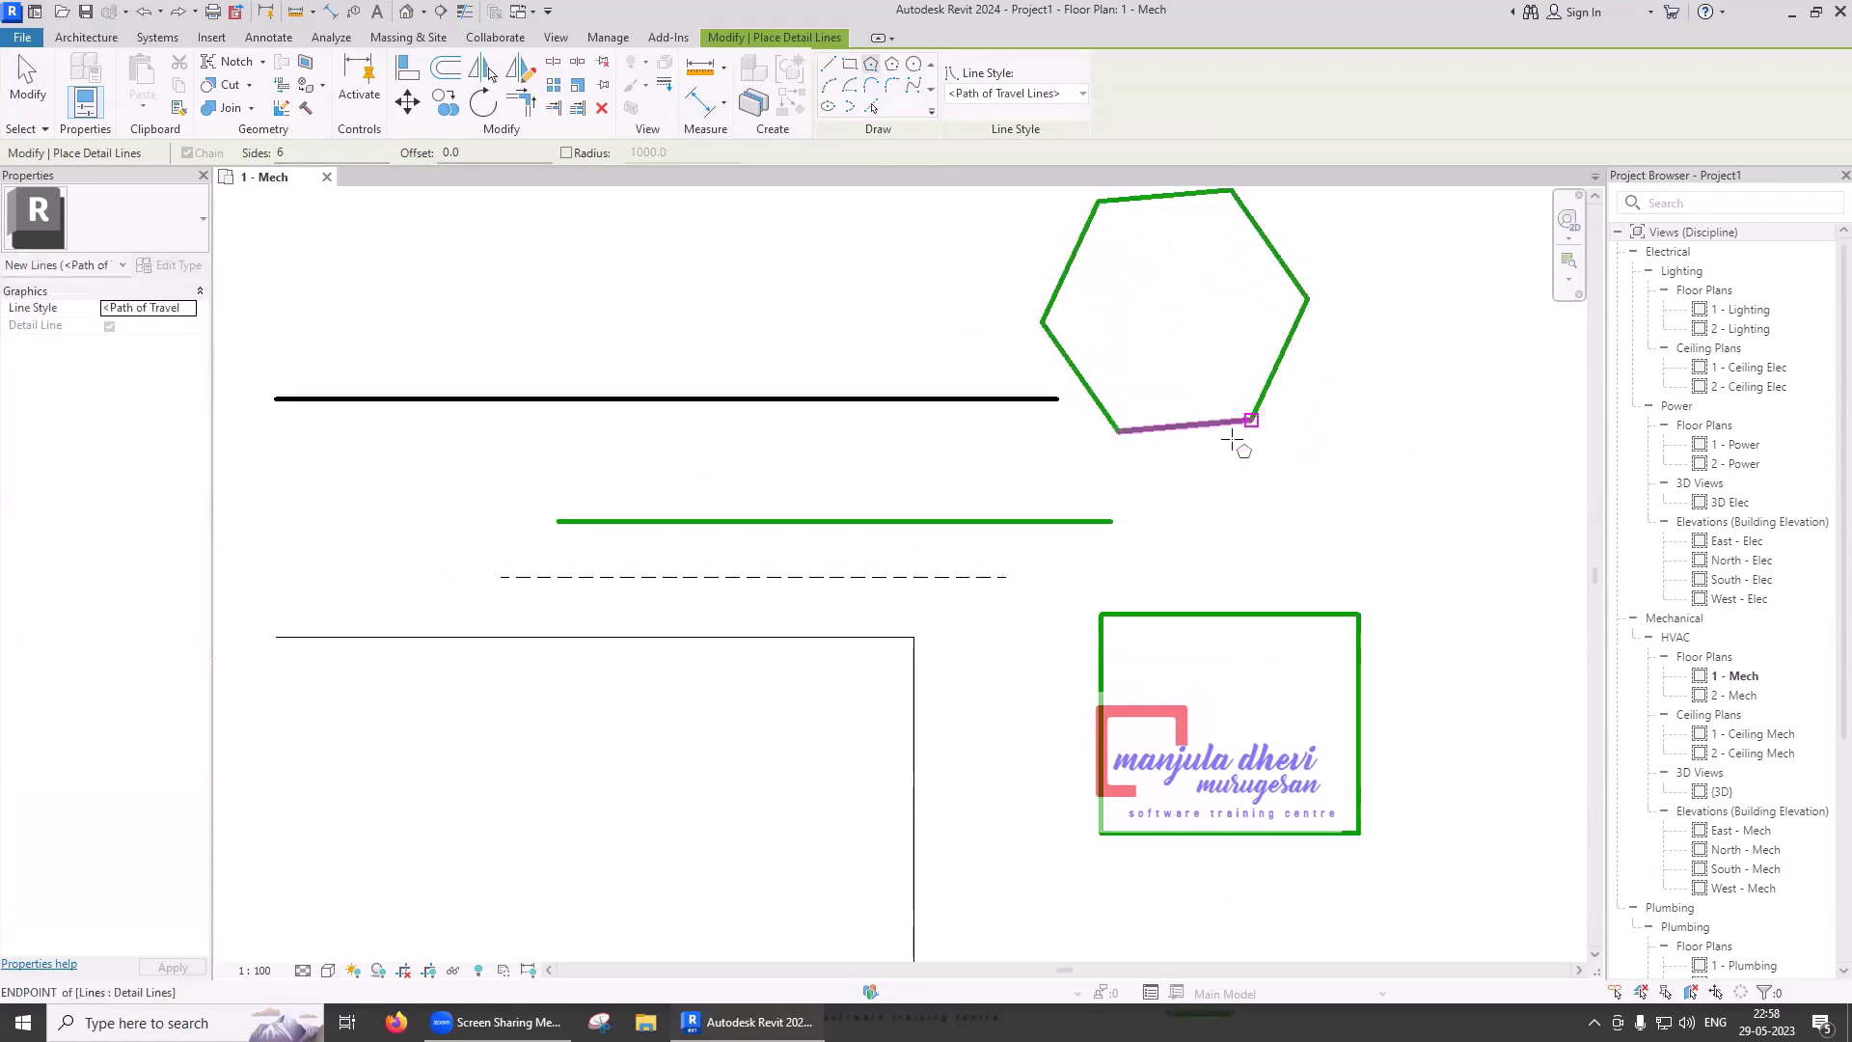
left_click(891, 66)
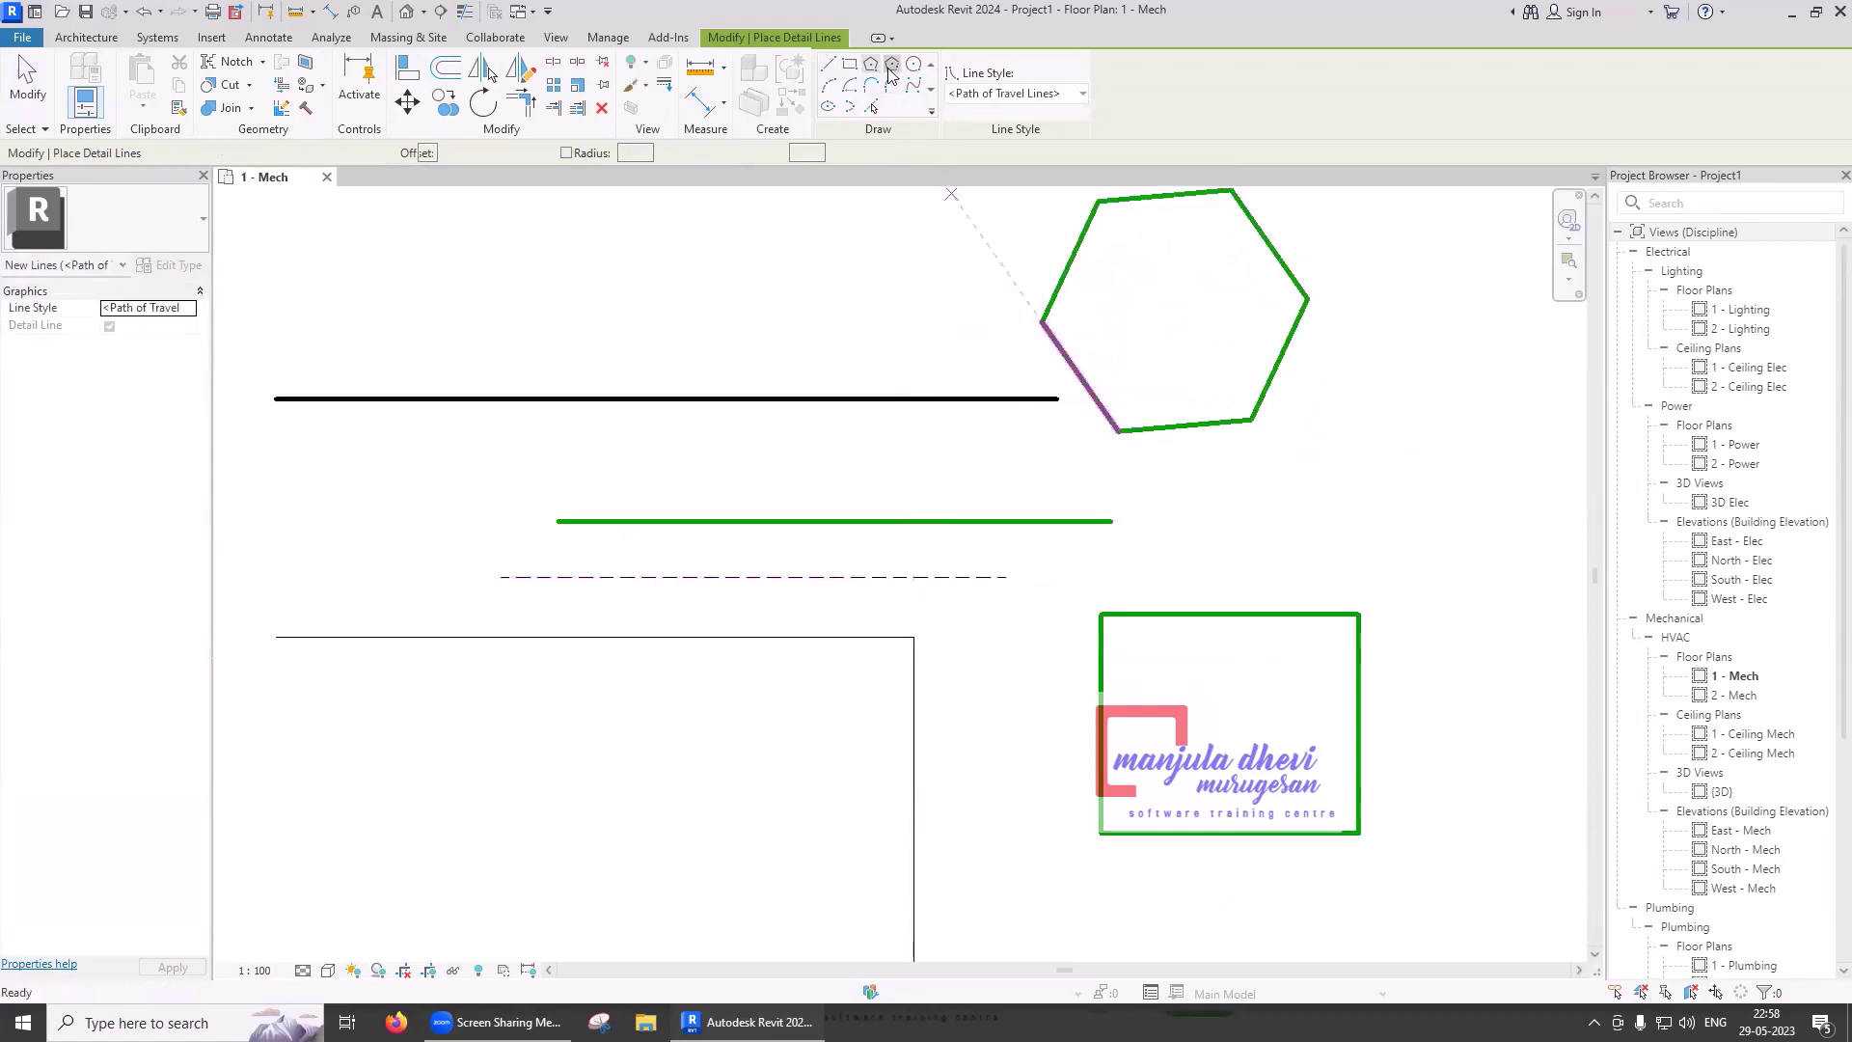
left_click(1398, 457)
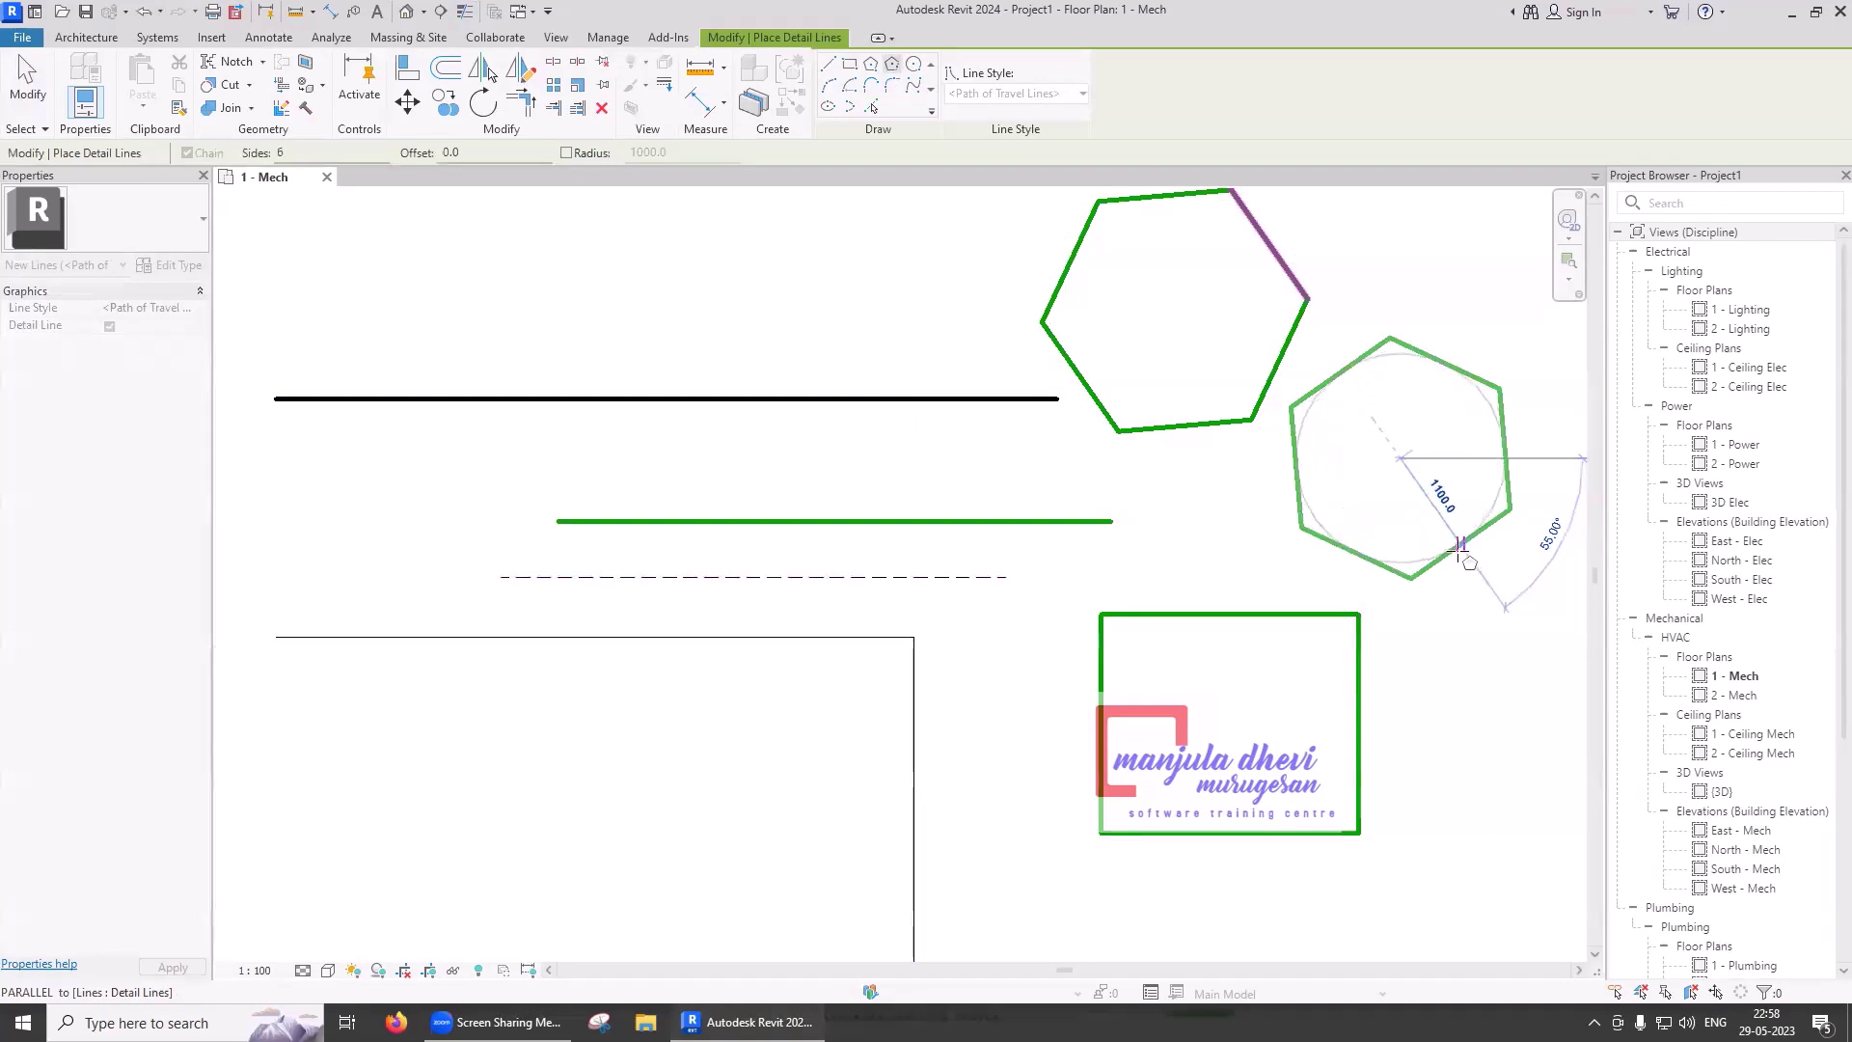
left_click(1466, 552)
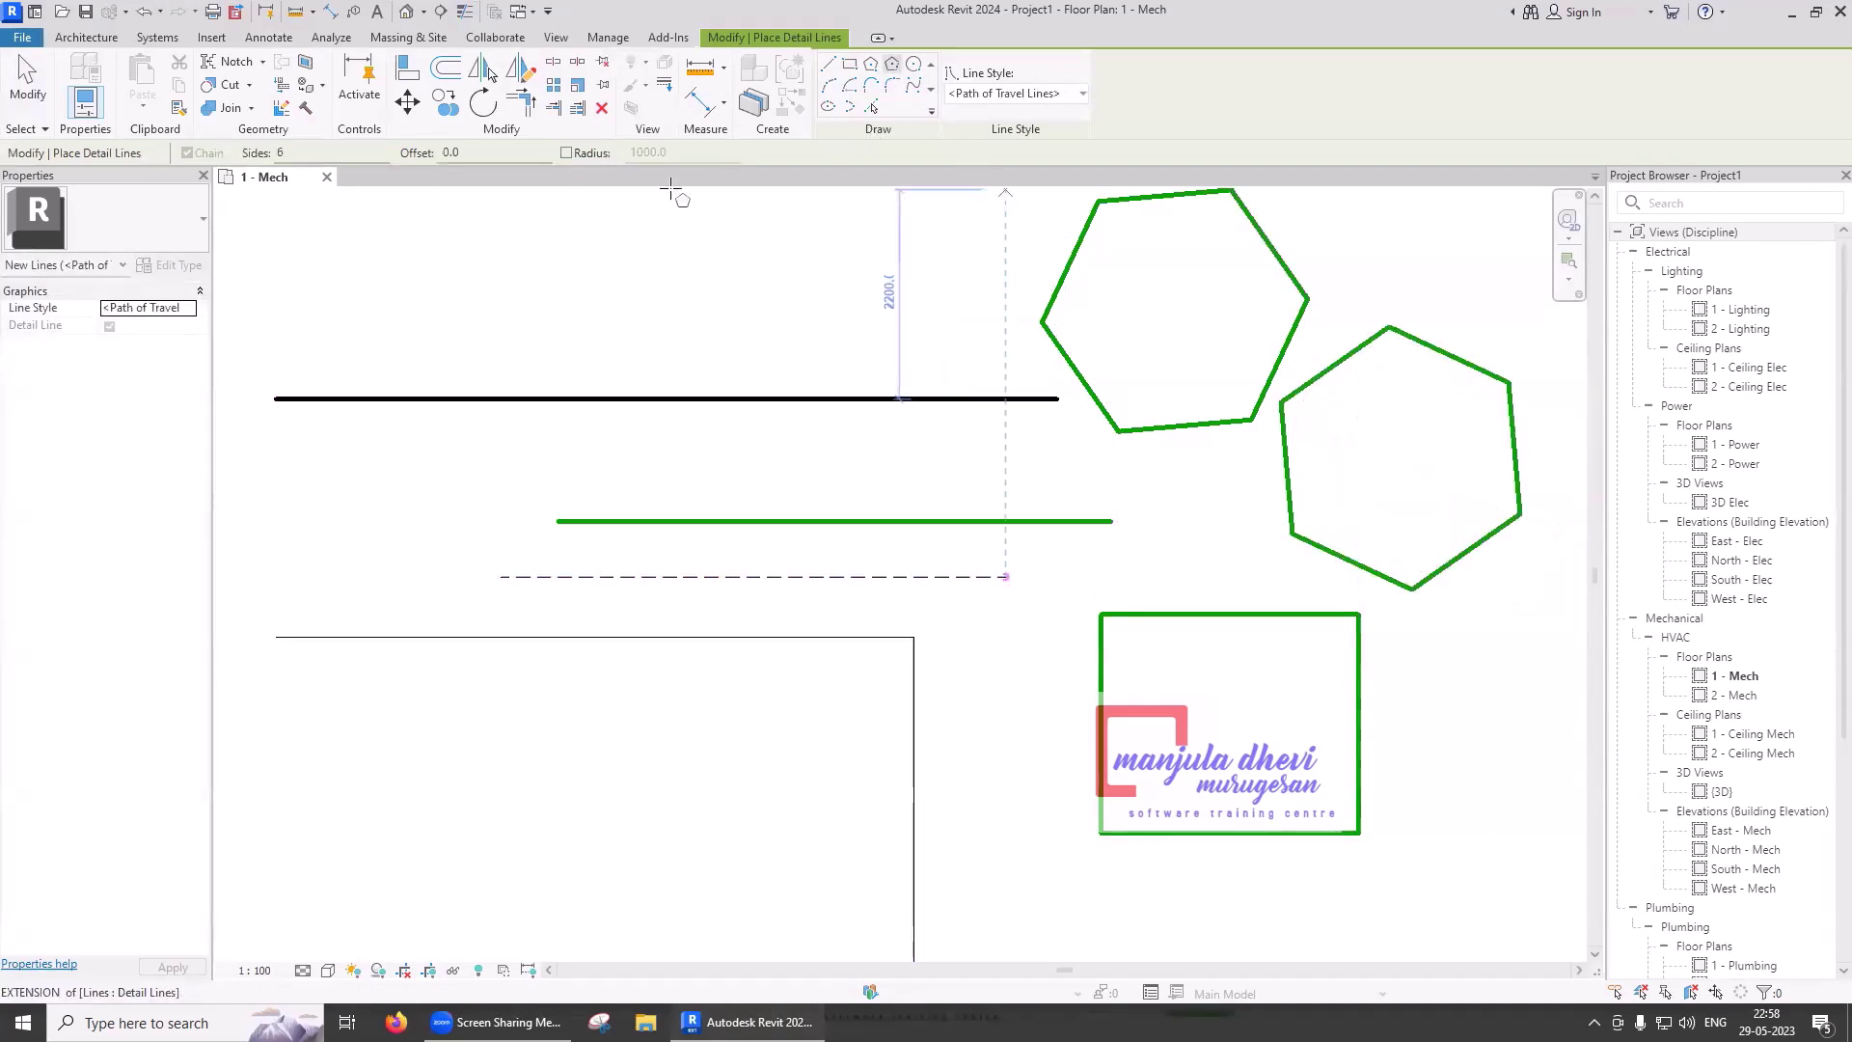
- Draw an 8-sided polygon and a circle, then start an arc above the black line
left_click(353, 151)
type("8")
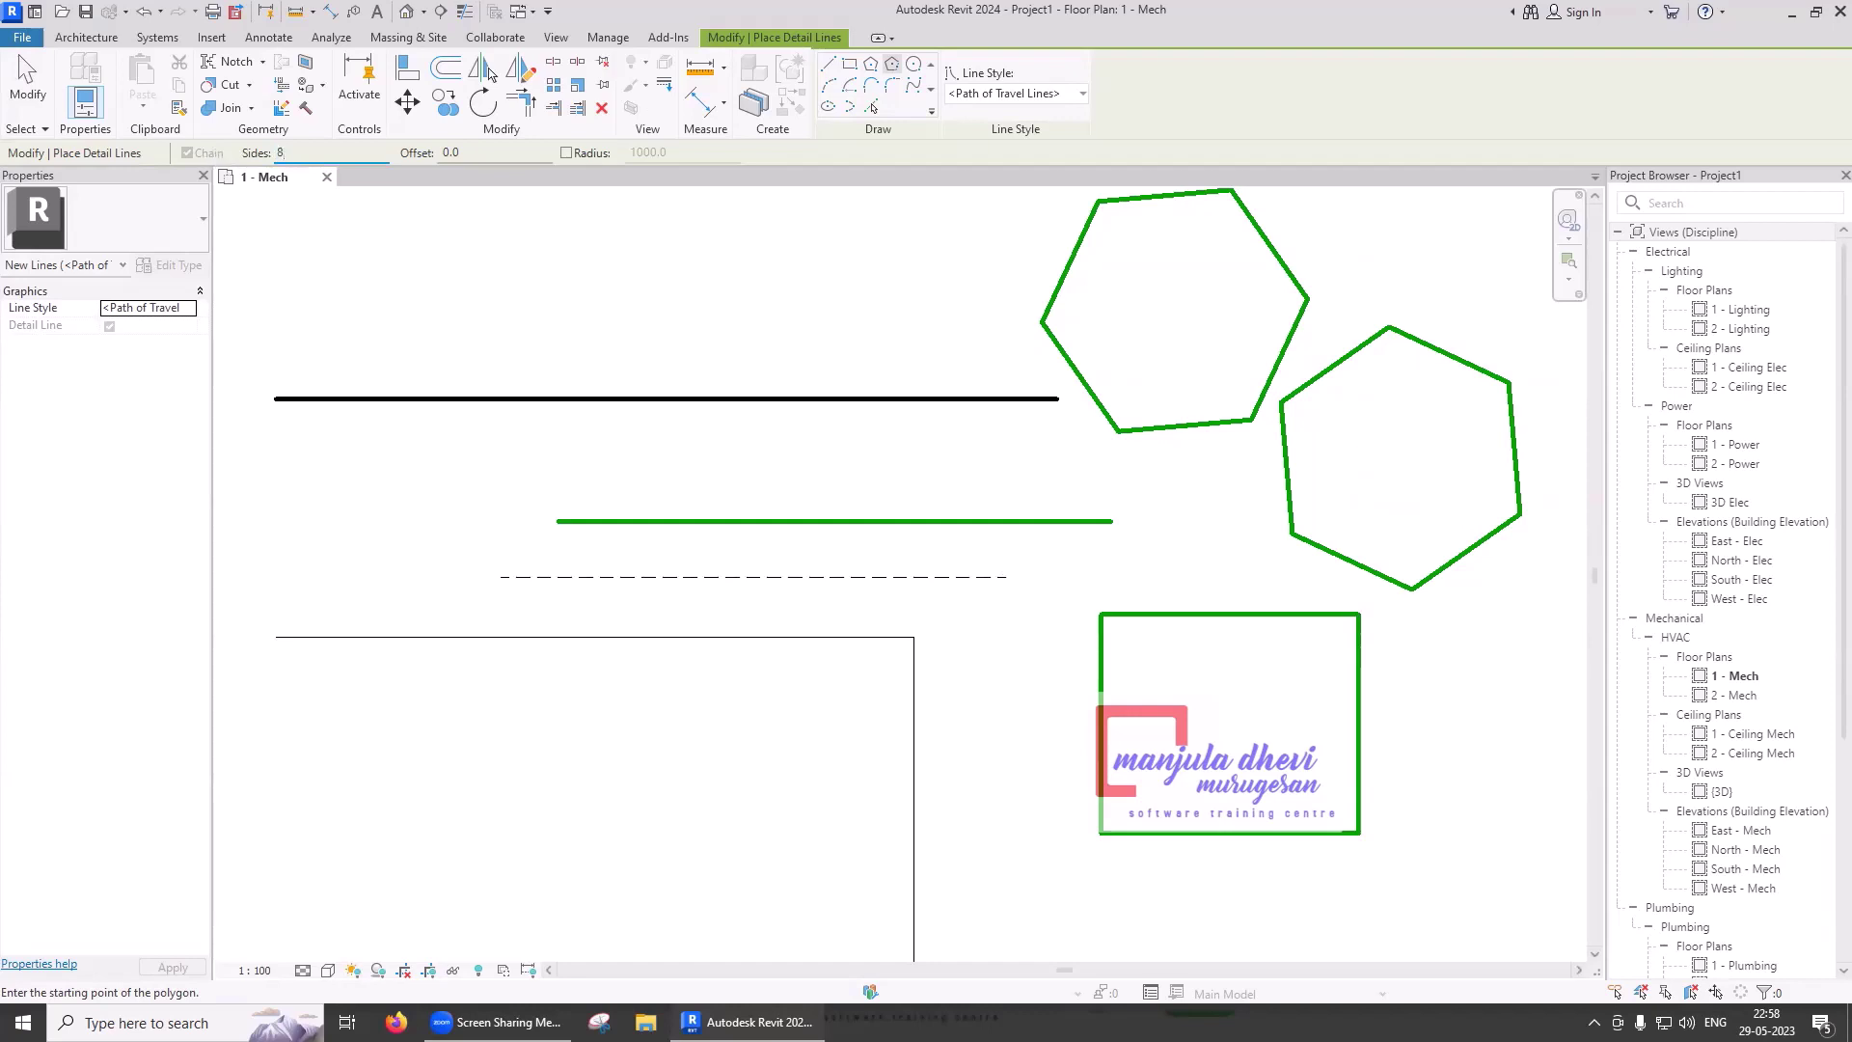
left_click(638, 728)
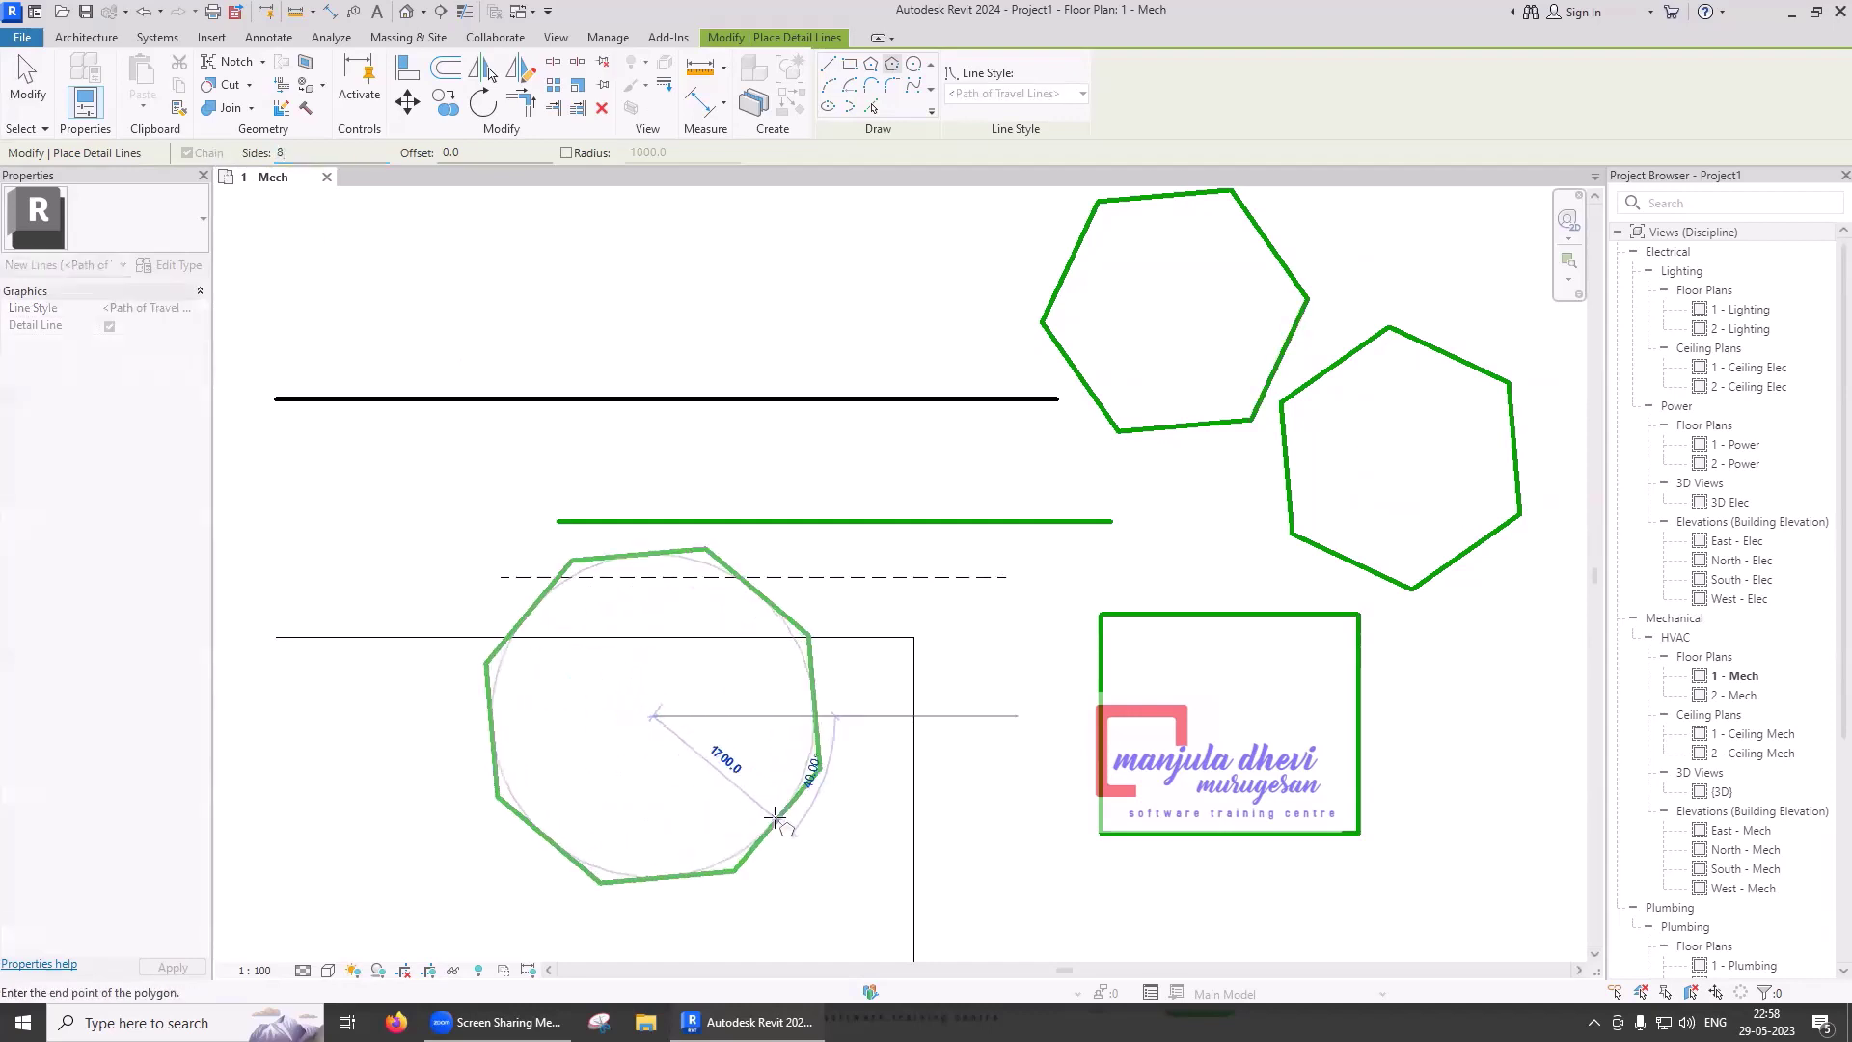
left_click(820, 769)
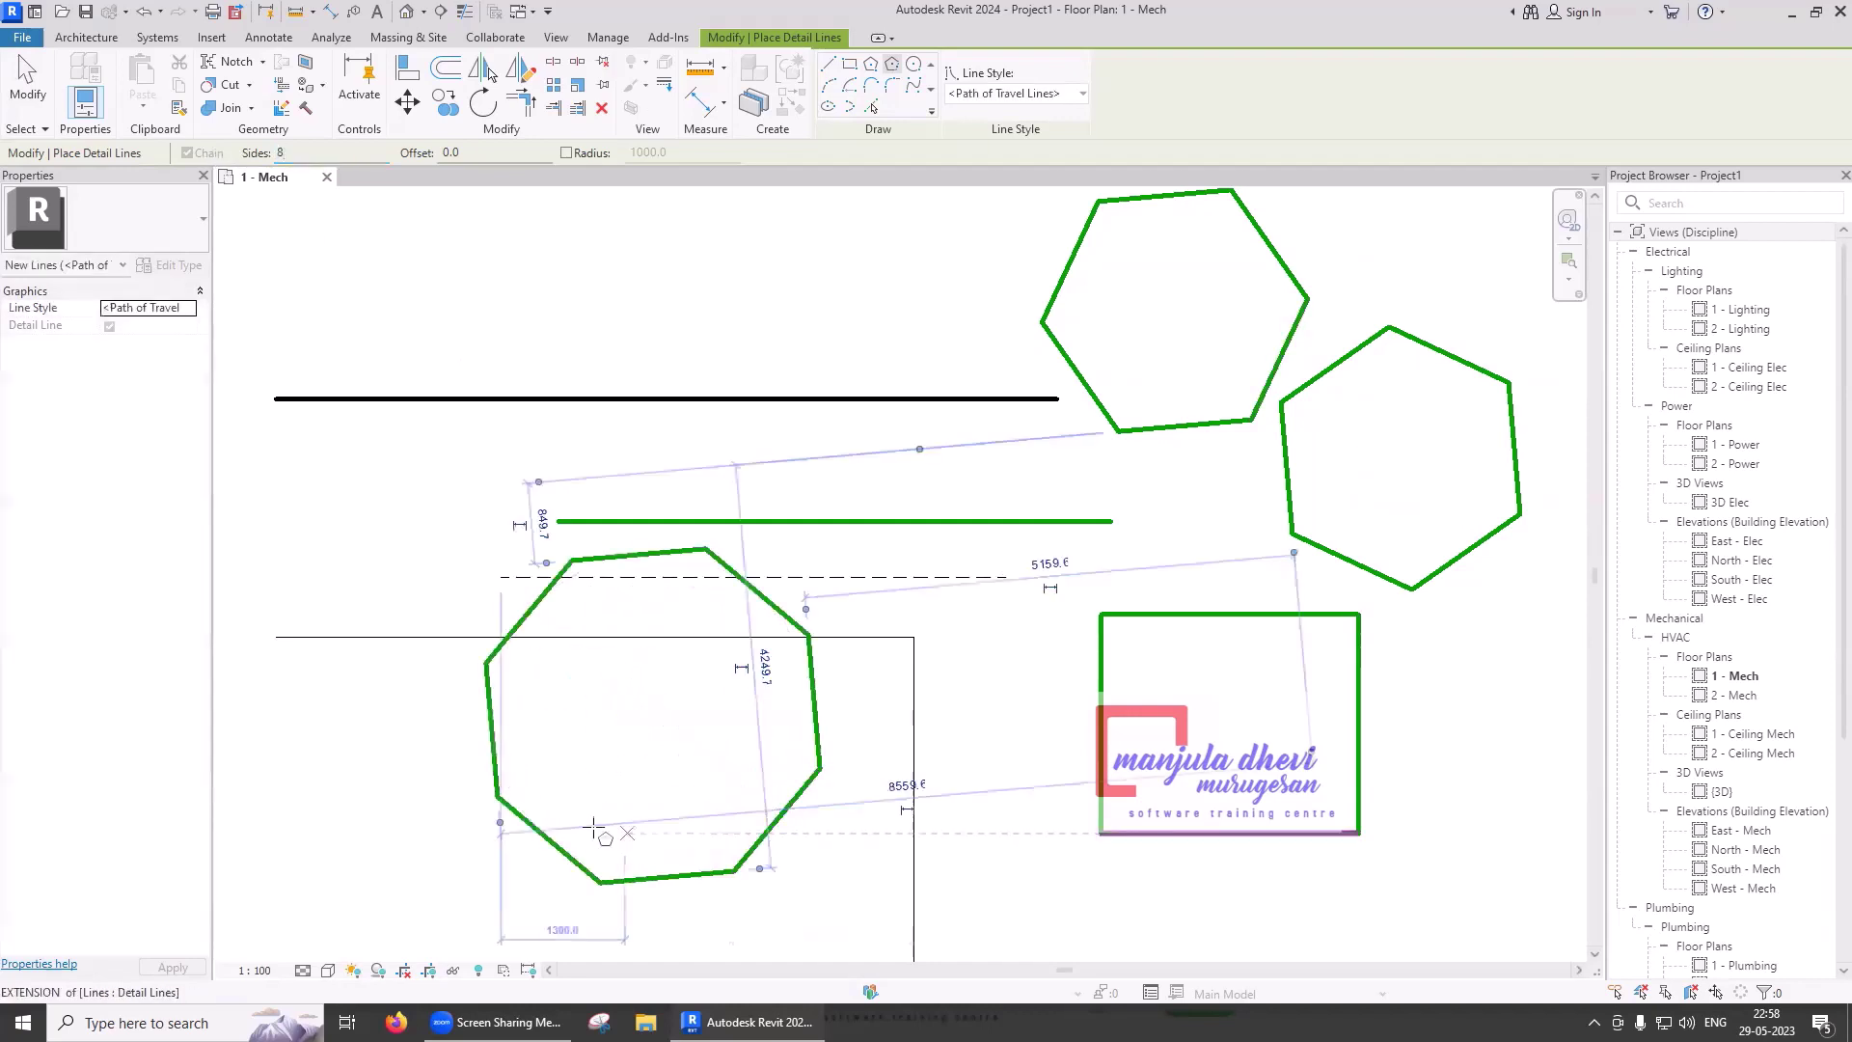
left_click(914, 68)
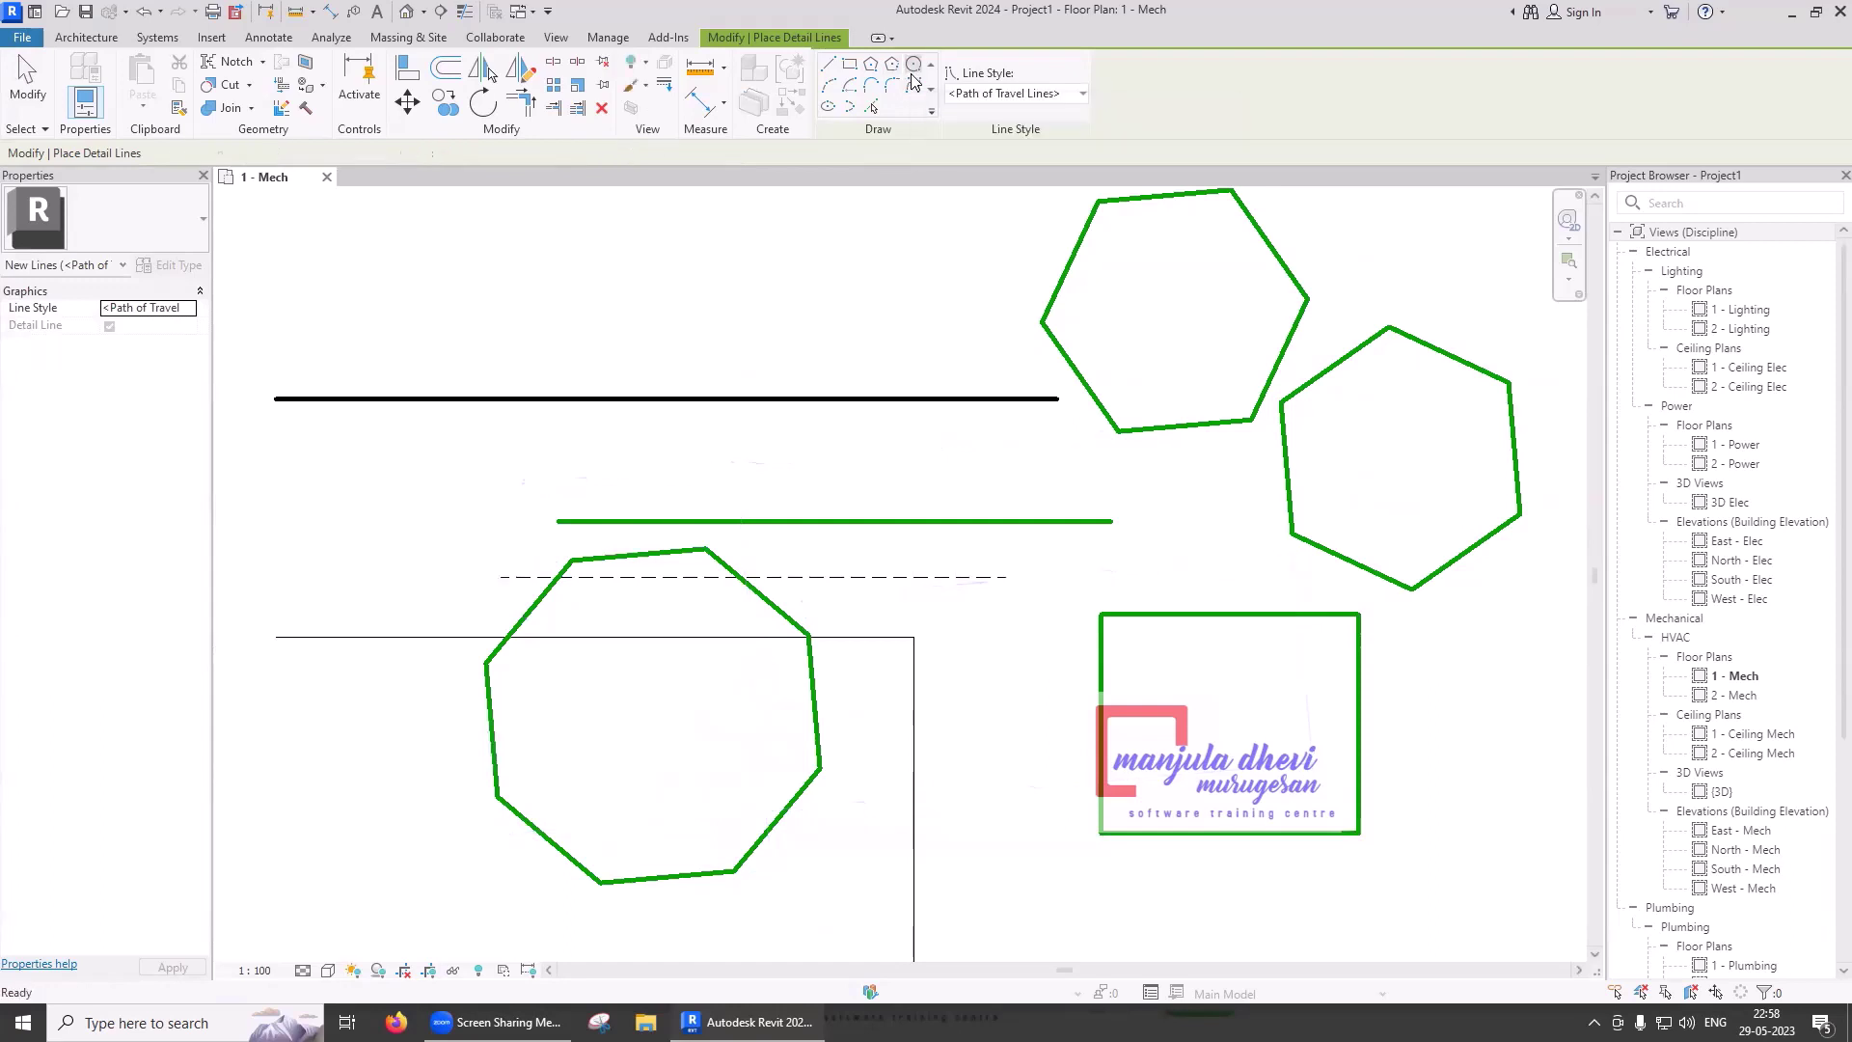
left_click(1006, 595)
left_click(1088, 513)
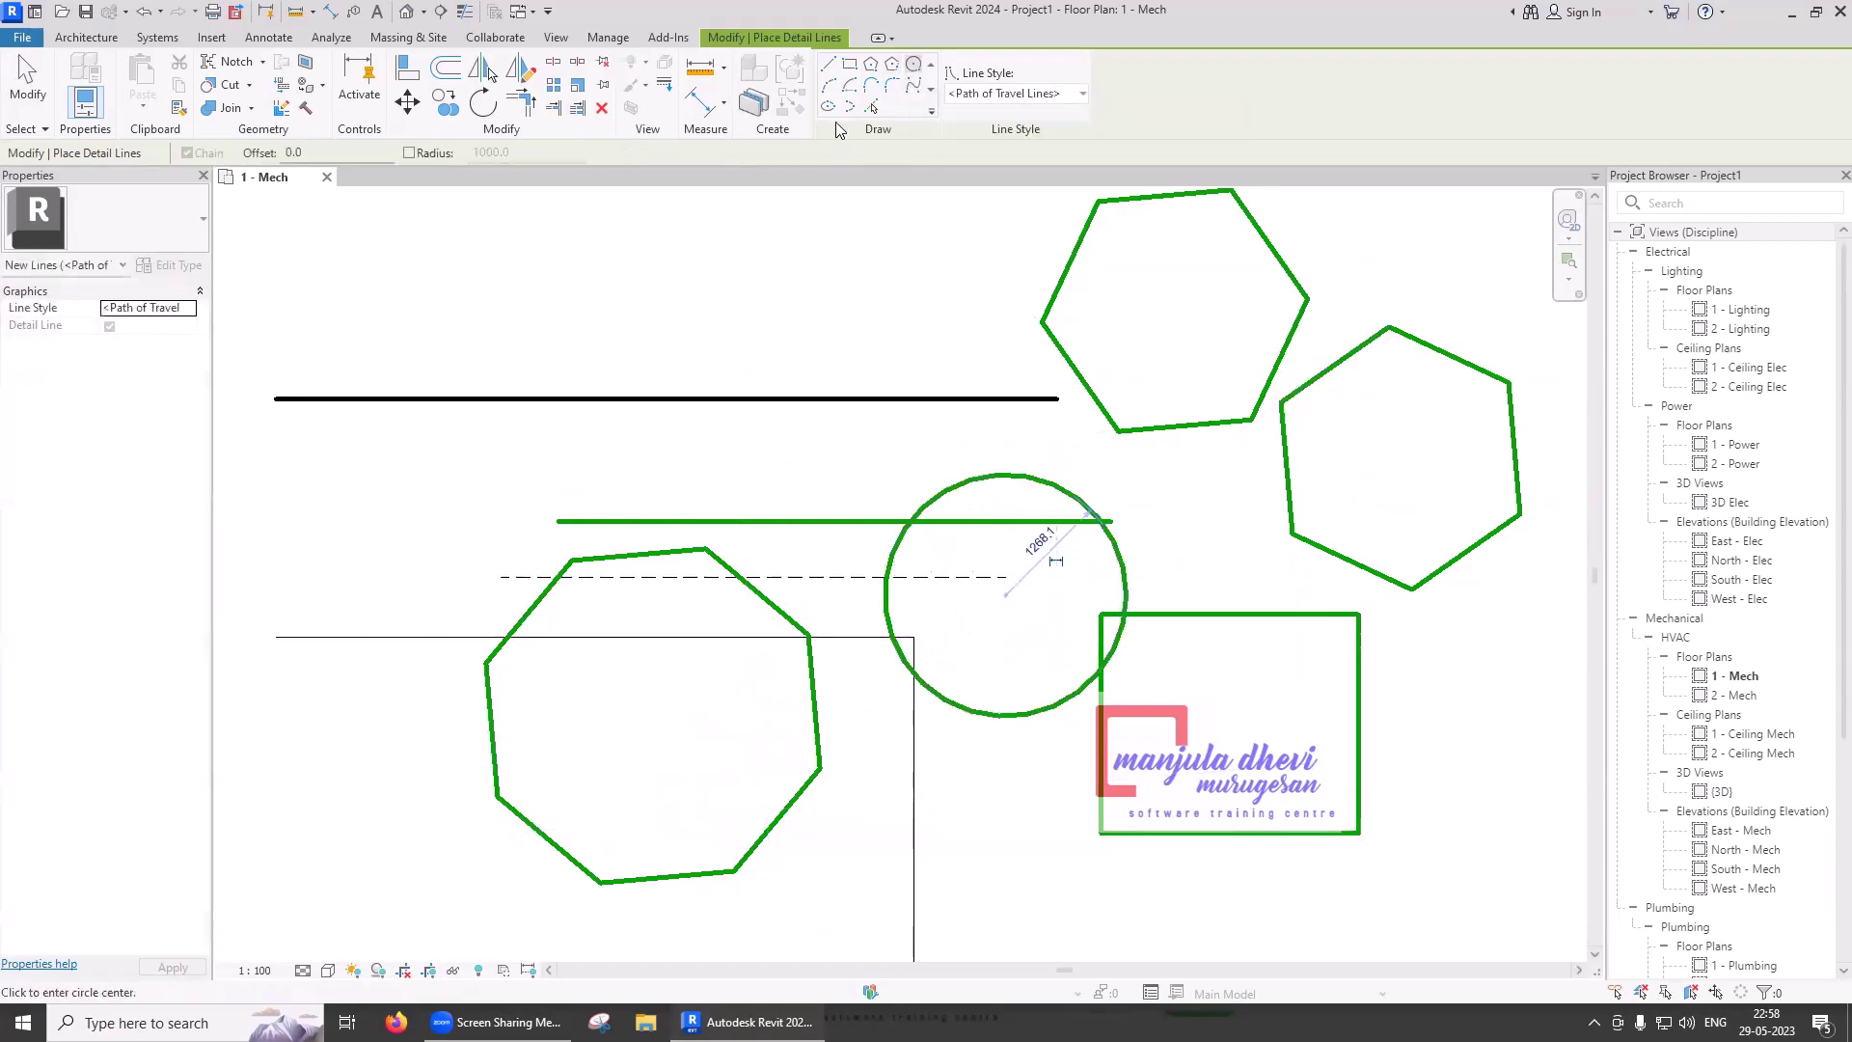
left_click(829, 85)
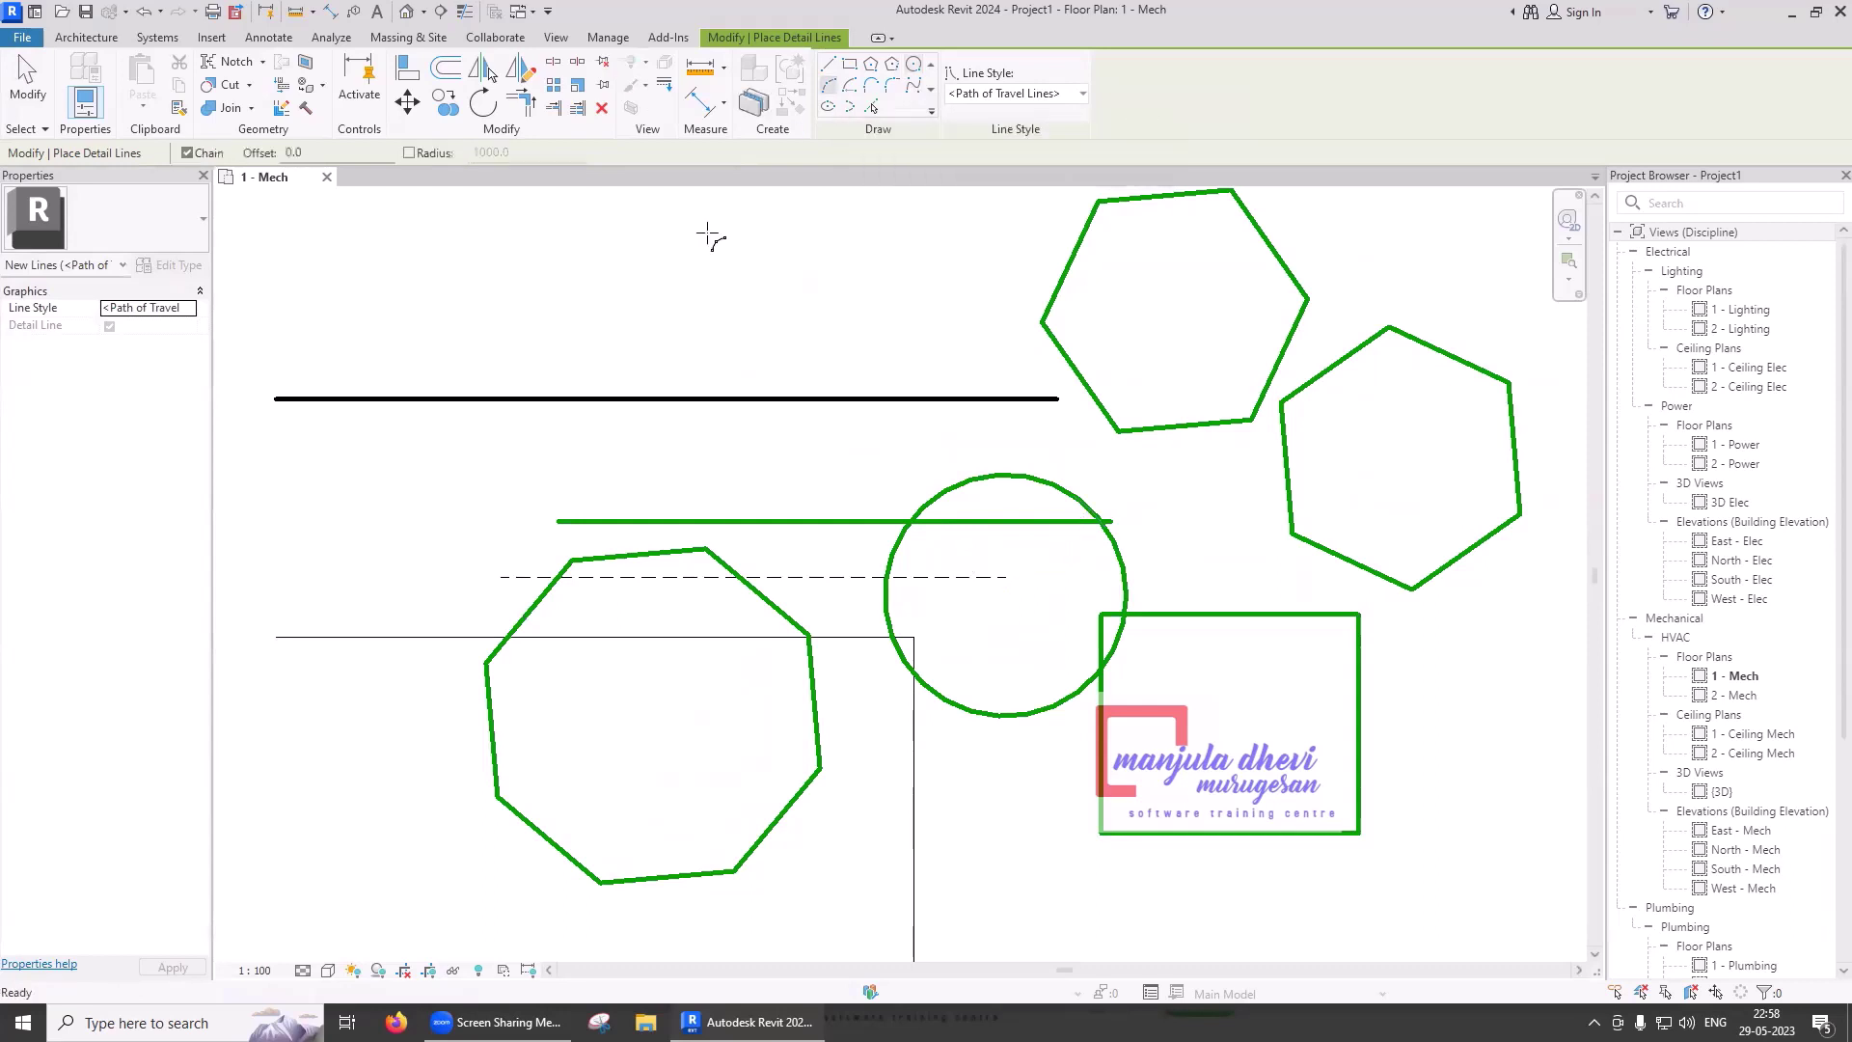
left_click(596, 309)
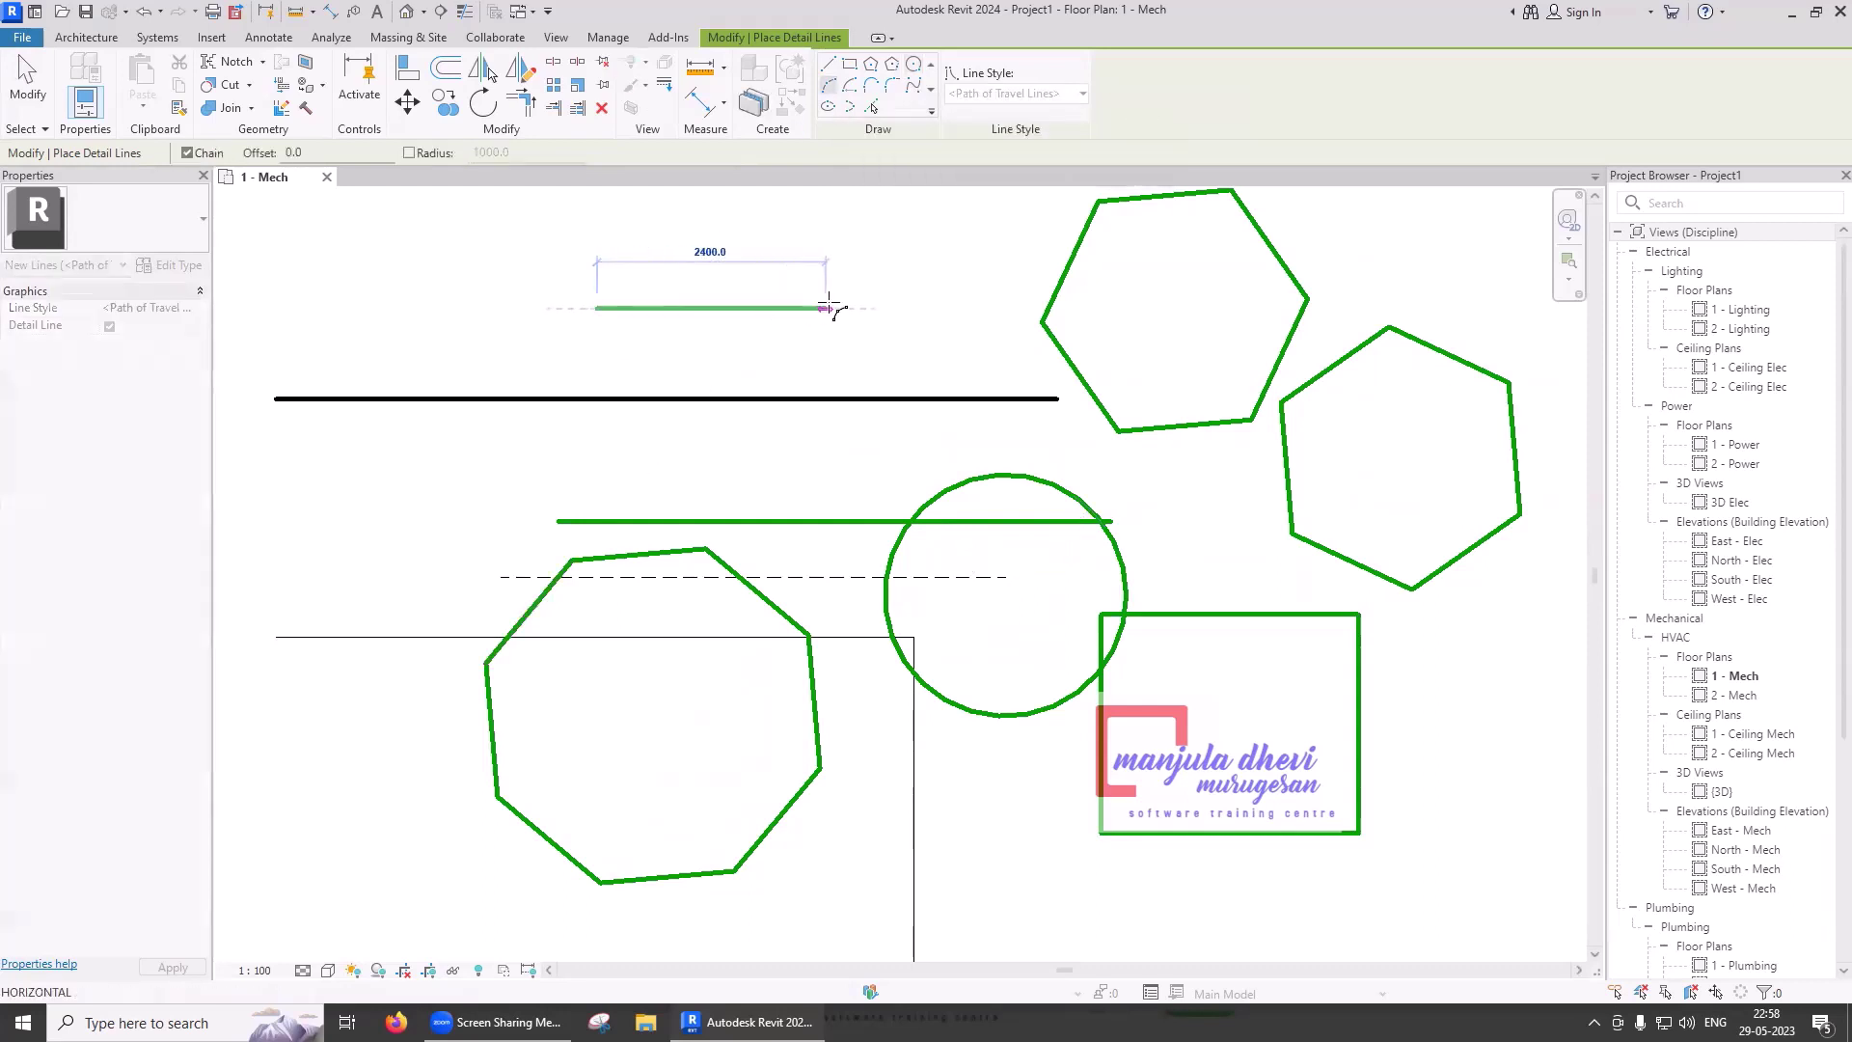
- Finish the arc above the black line, add a second arc at the left, then exit detail lines
left_click(833, 307)
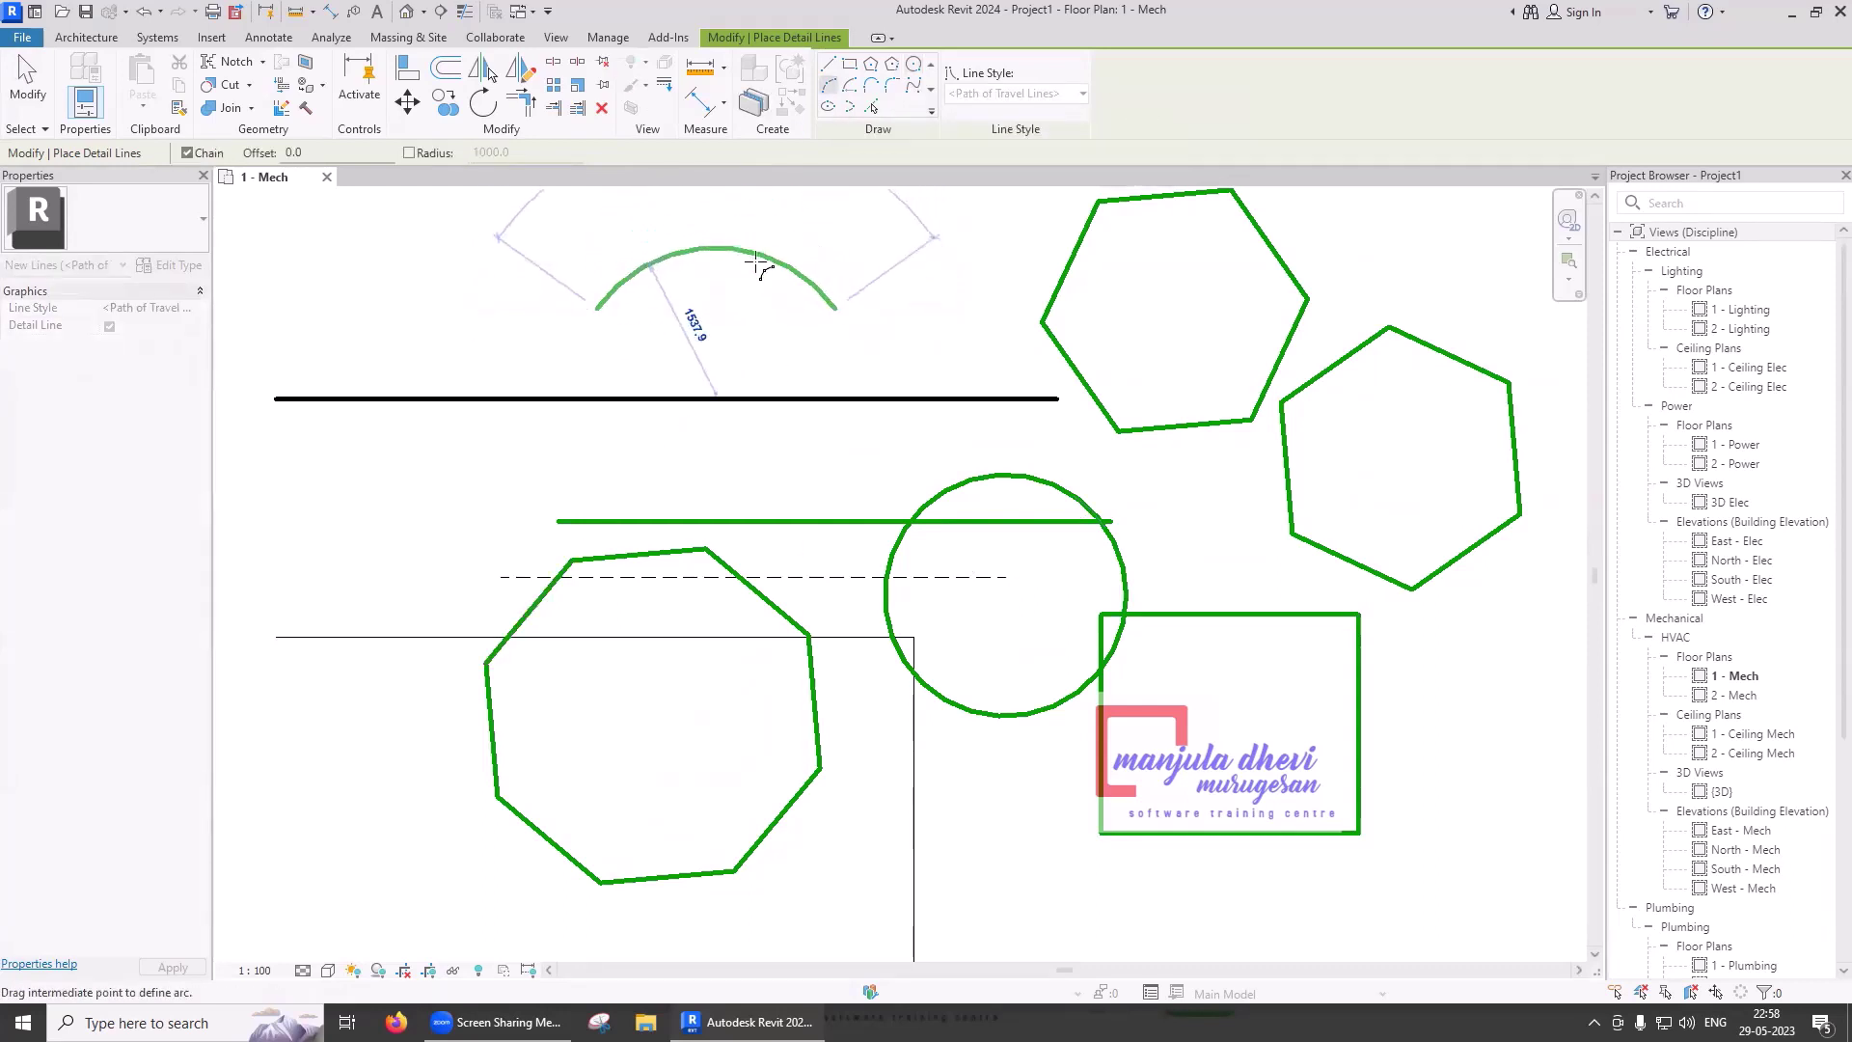
left_click(709, 232)
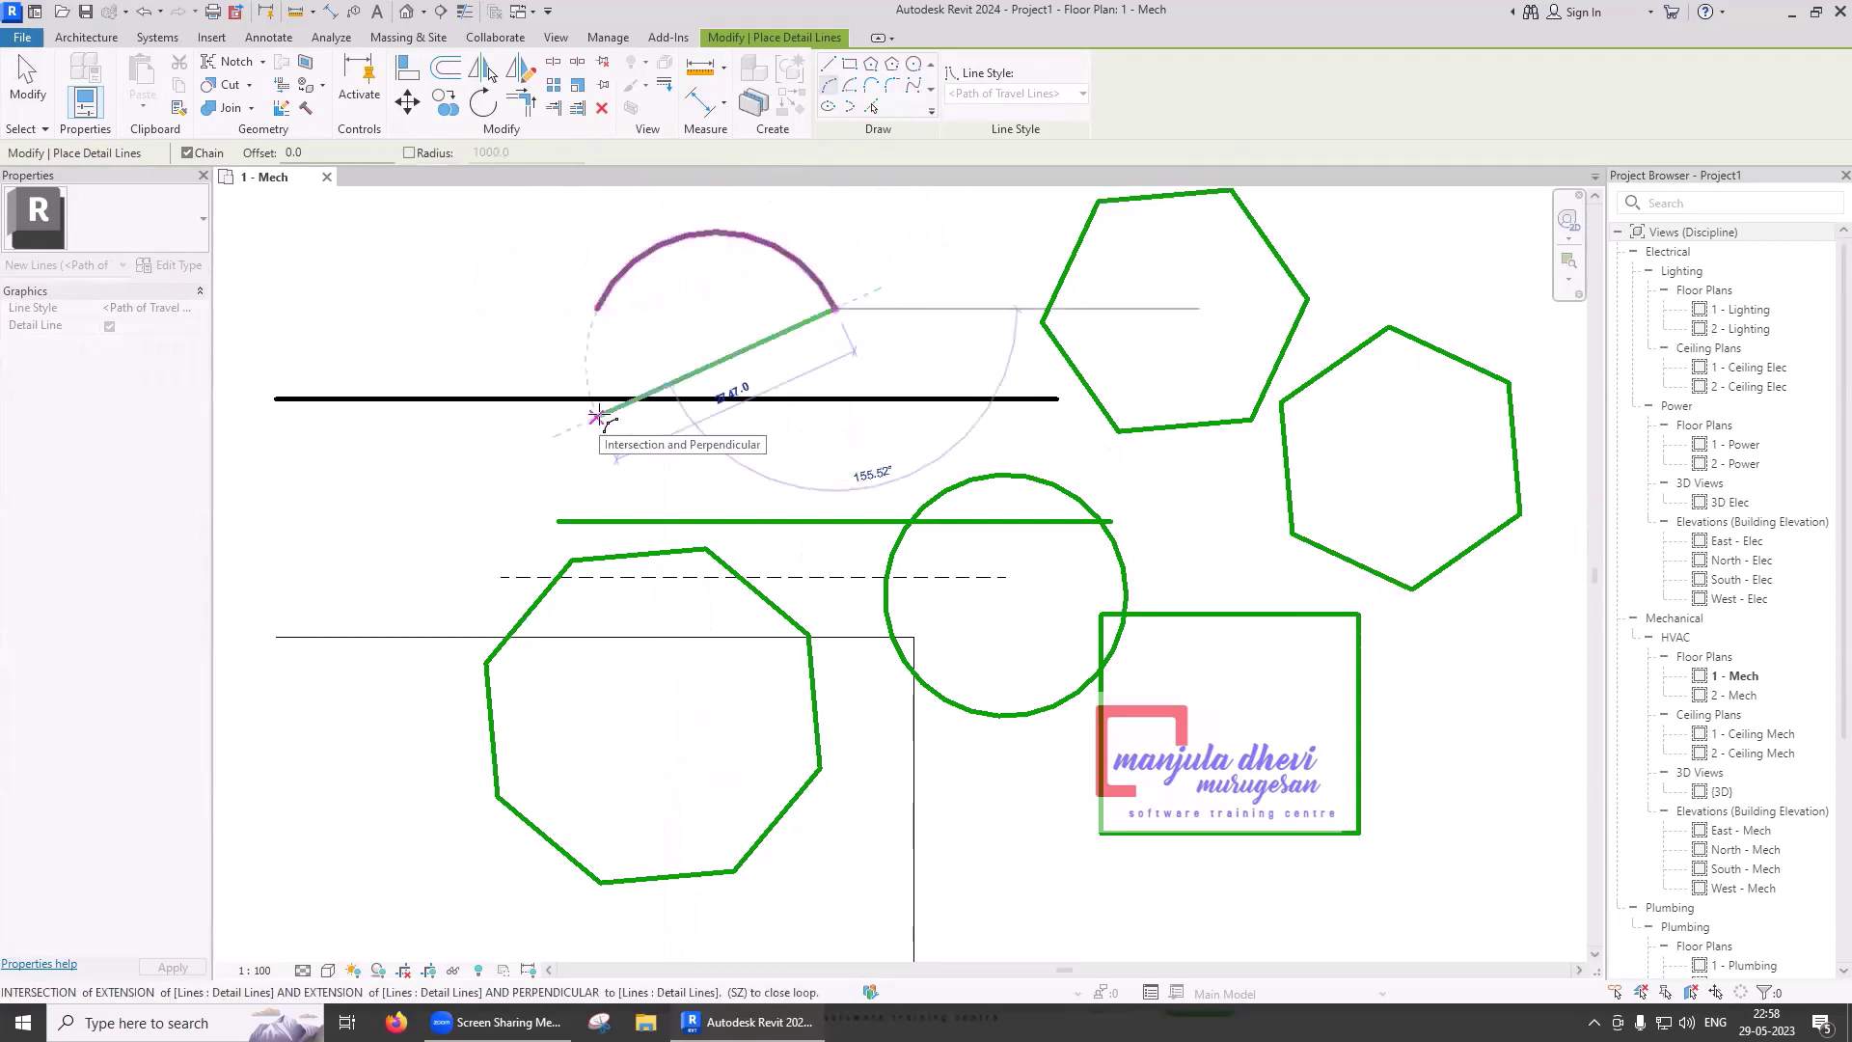
key("Escape")
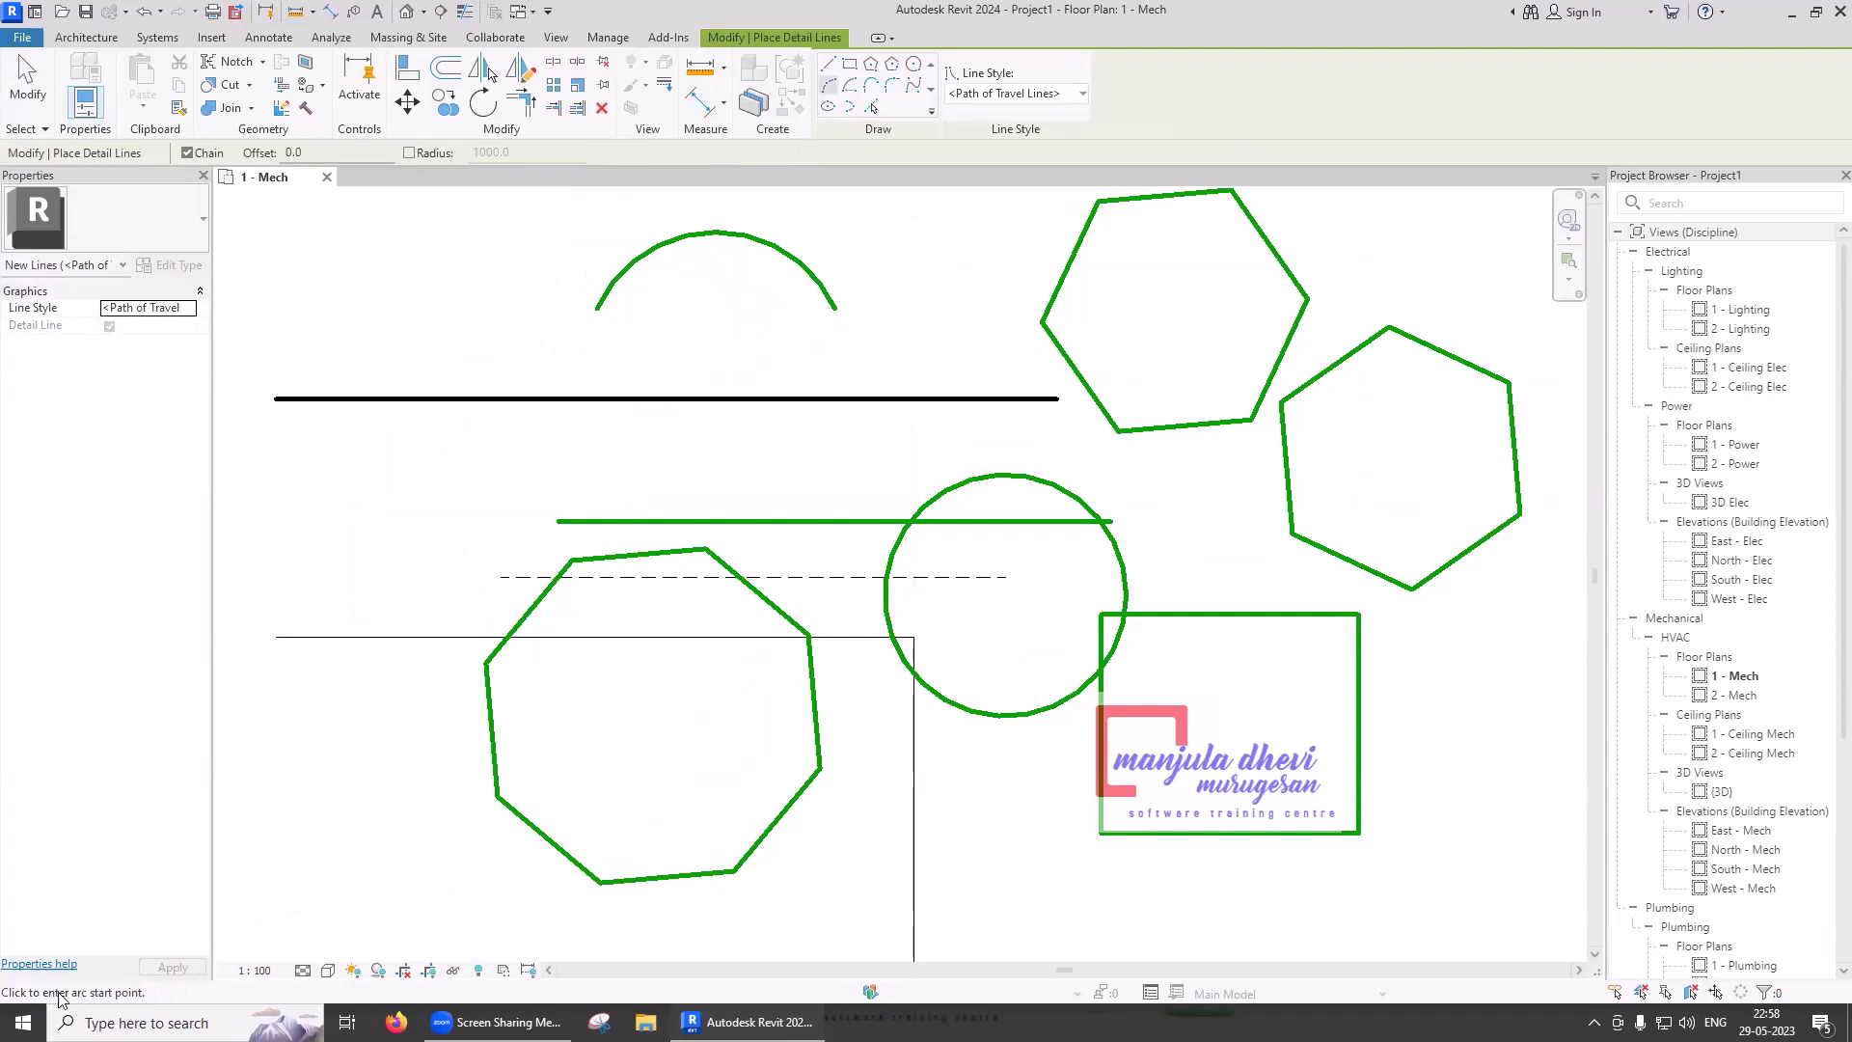
left_click(365, 541)
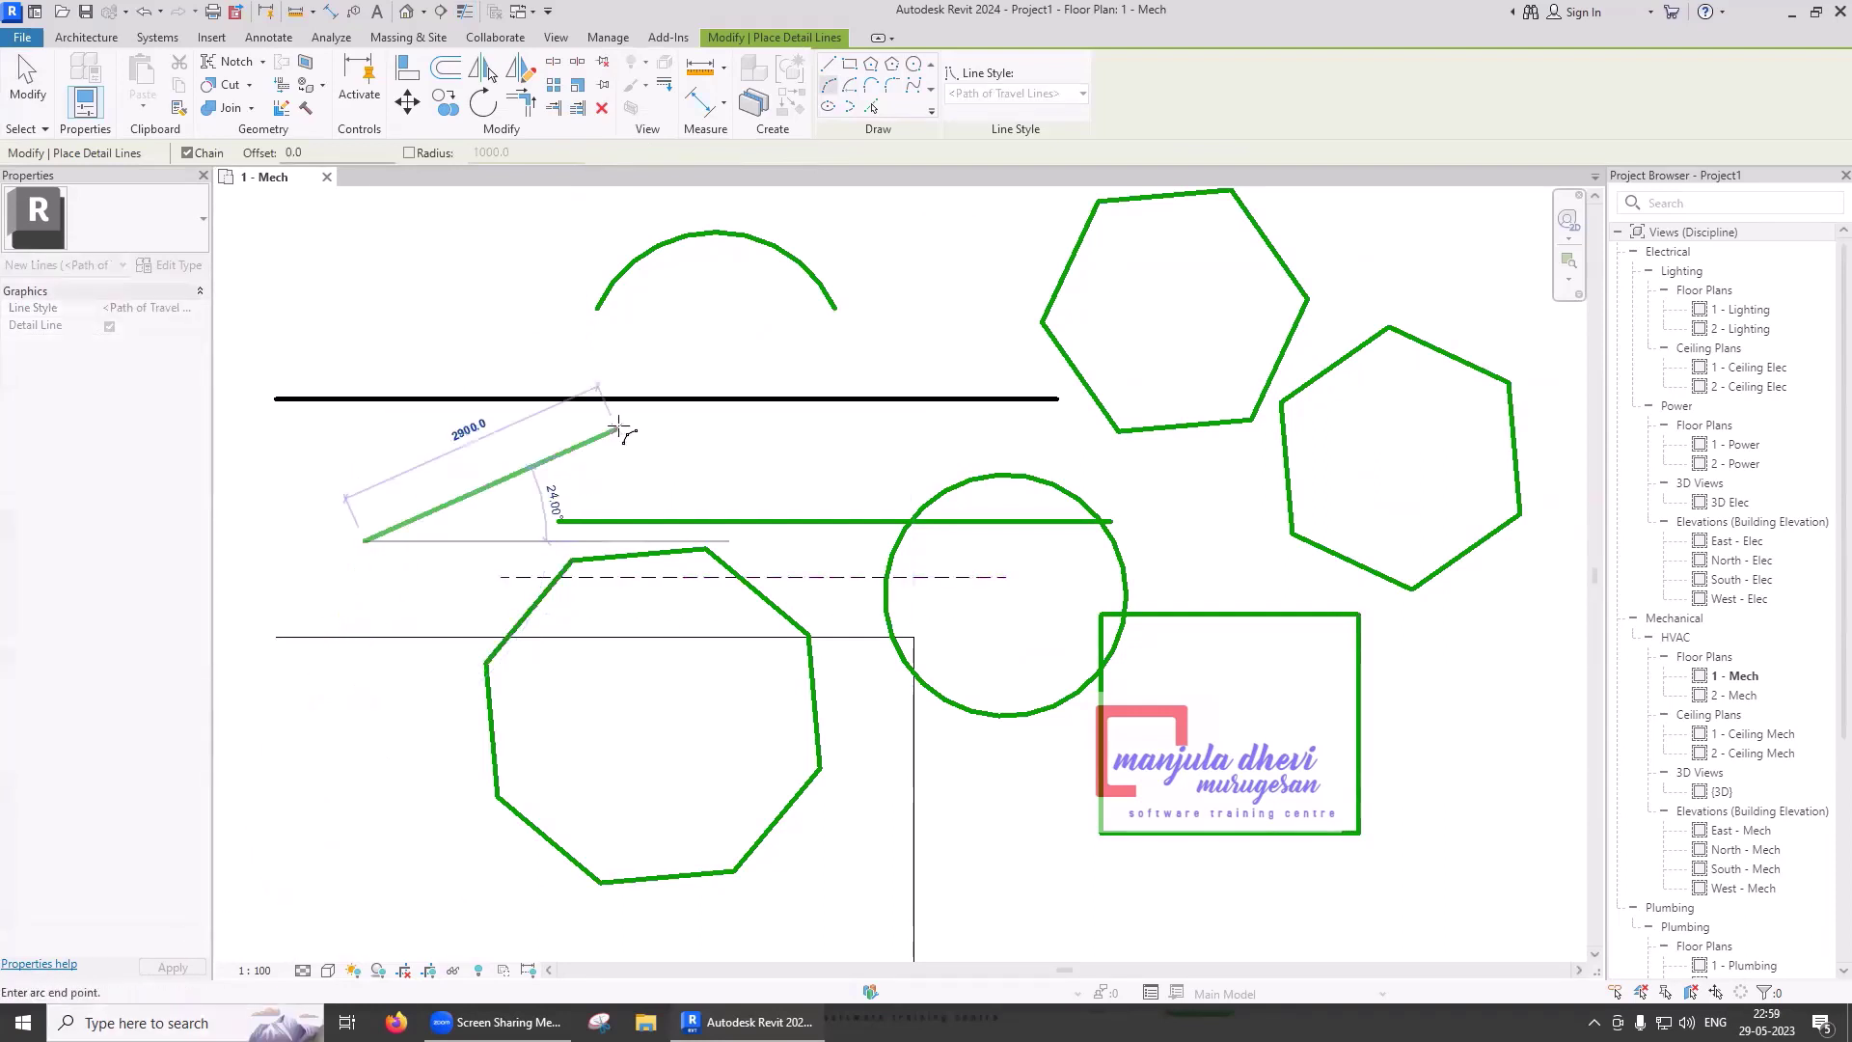
left_click(645, 474)
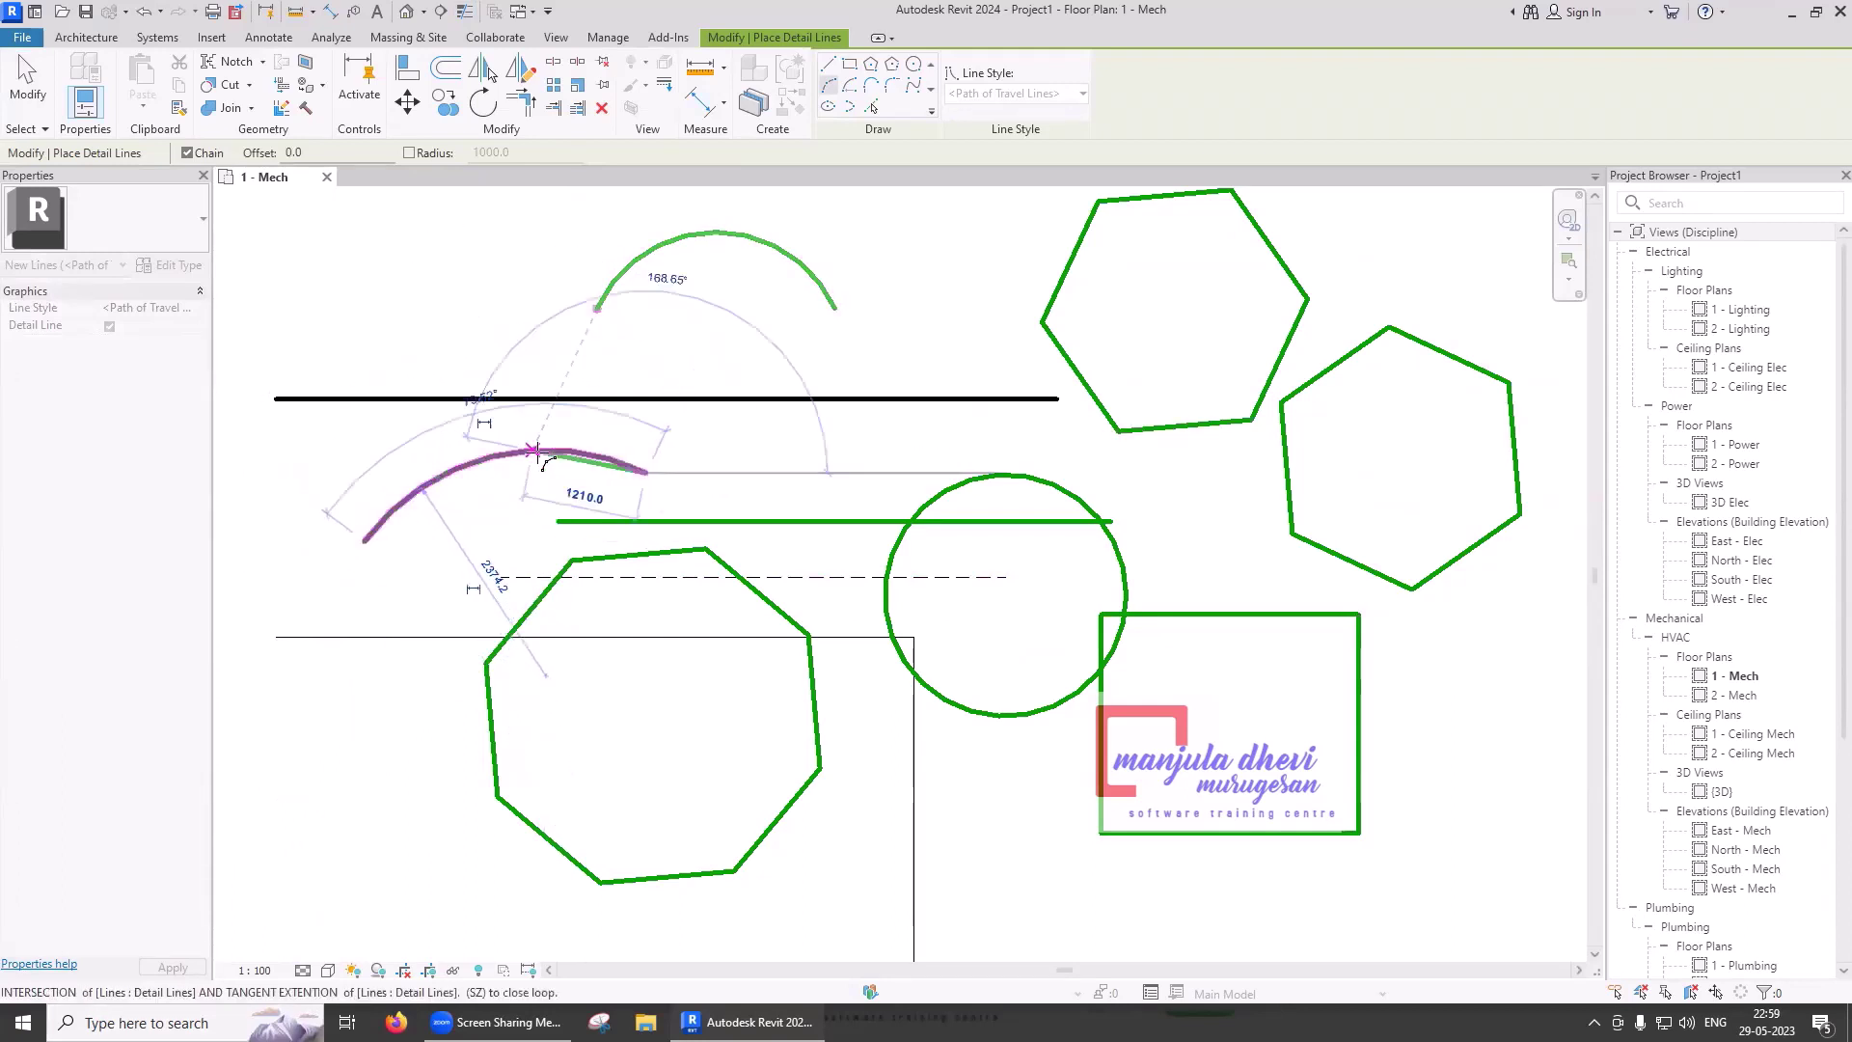
key("Escape")
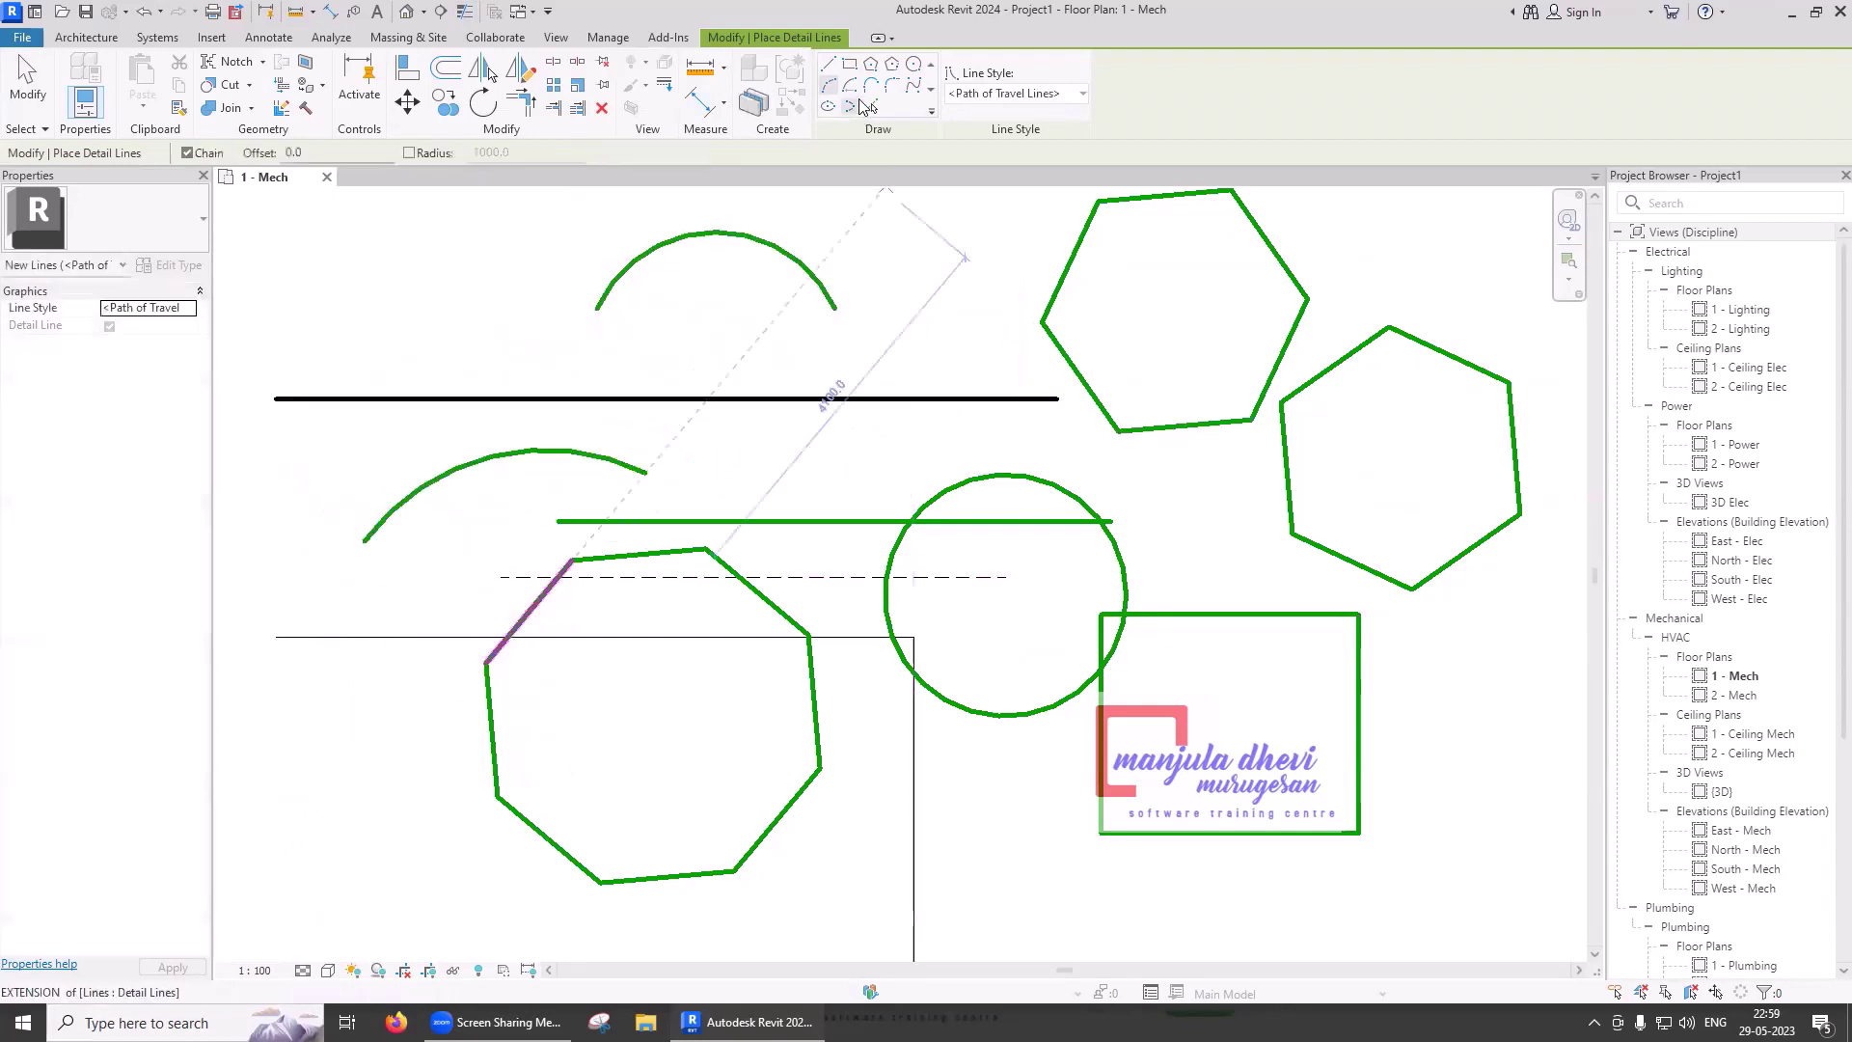
key("Escape")
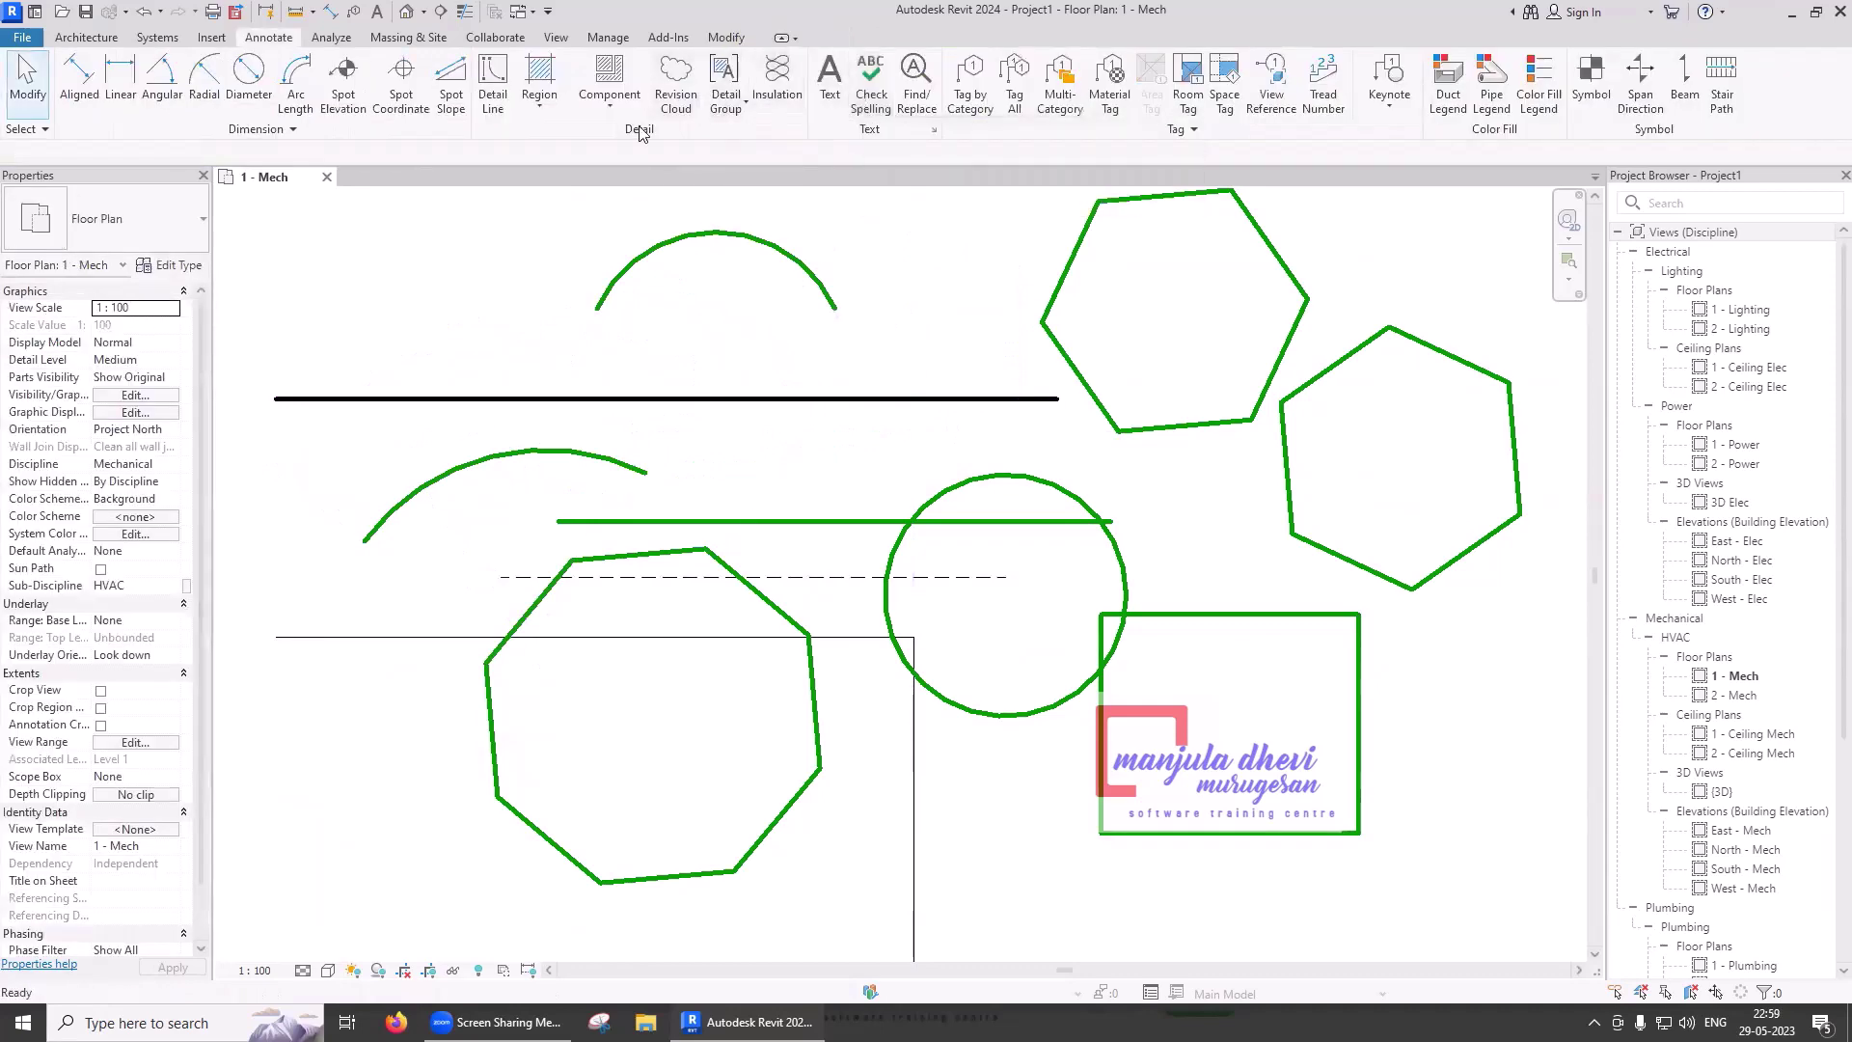
- Draw a centre-ends arc above the black line
left_click(493, 84)
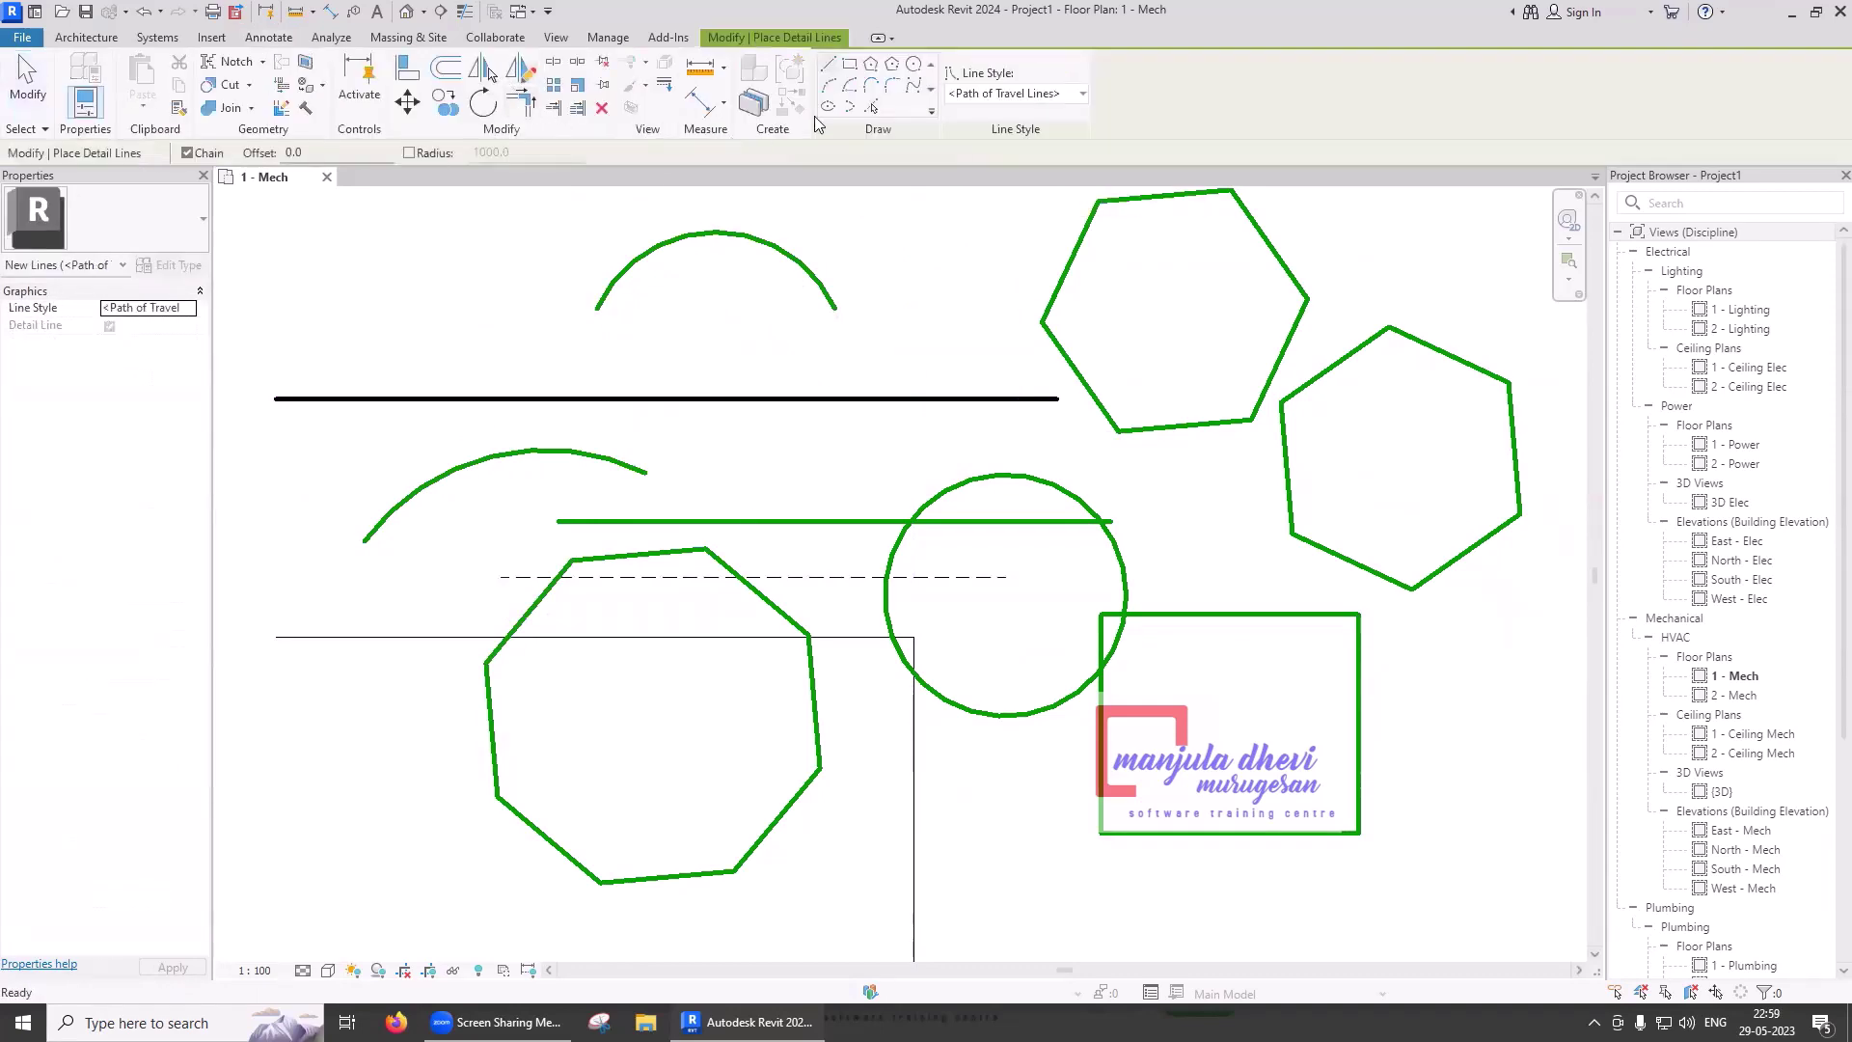
left_click(849, 85)
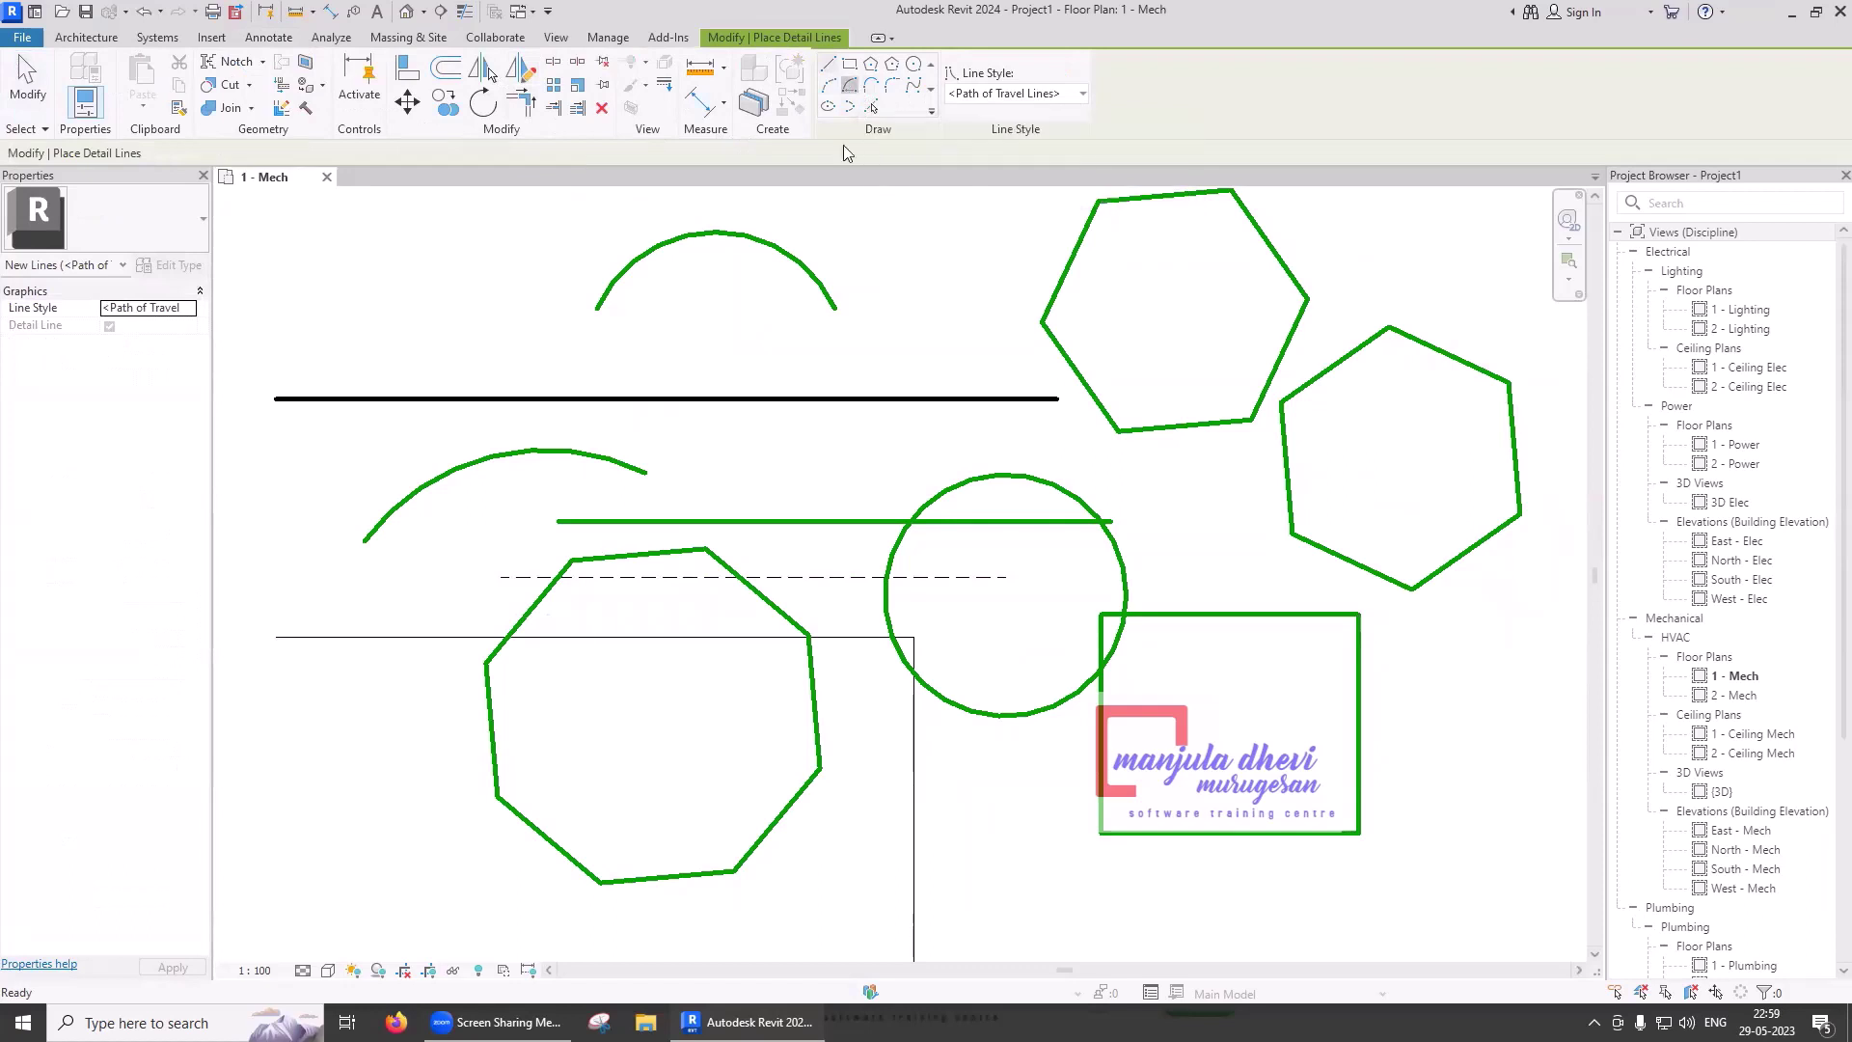
left_click(805, 352)
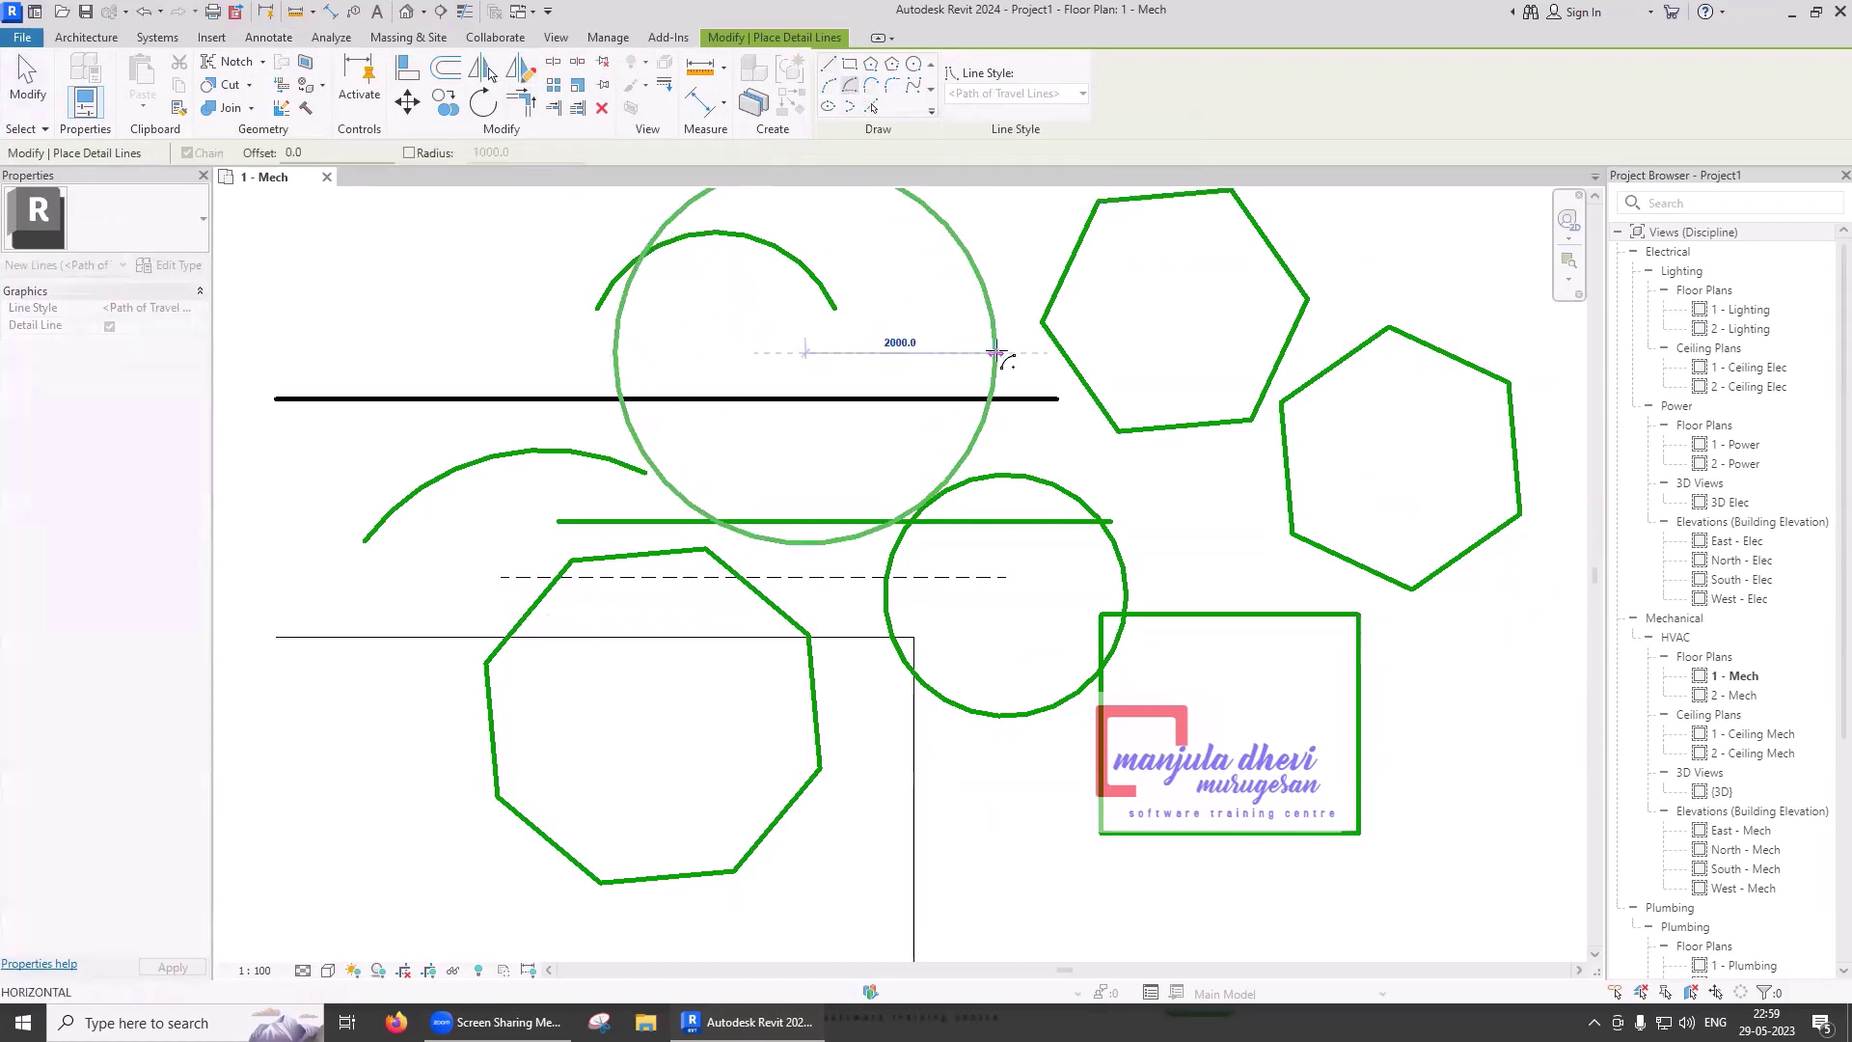
left_click(1000, 310)
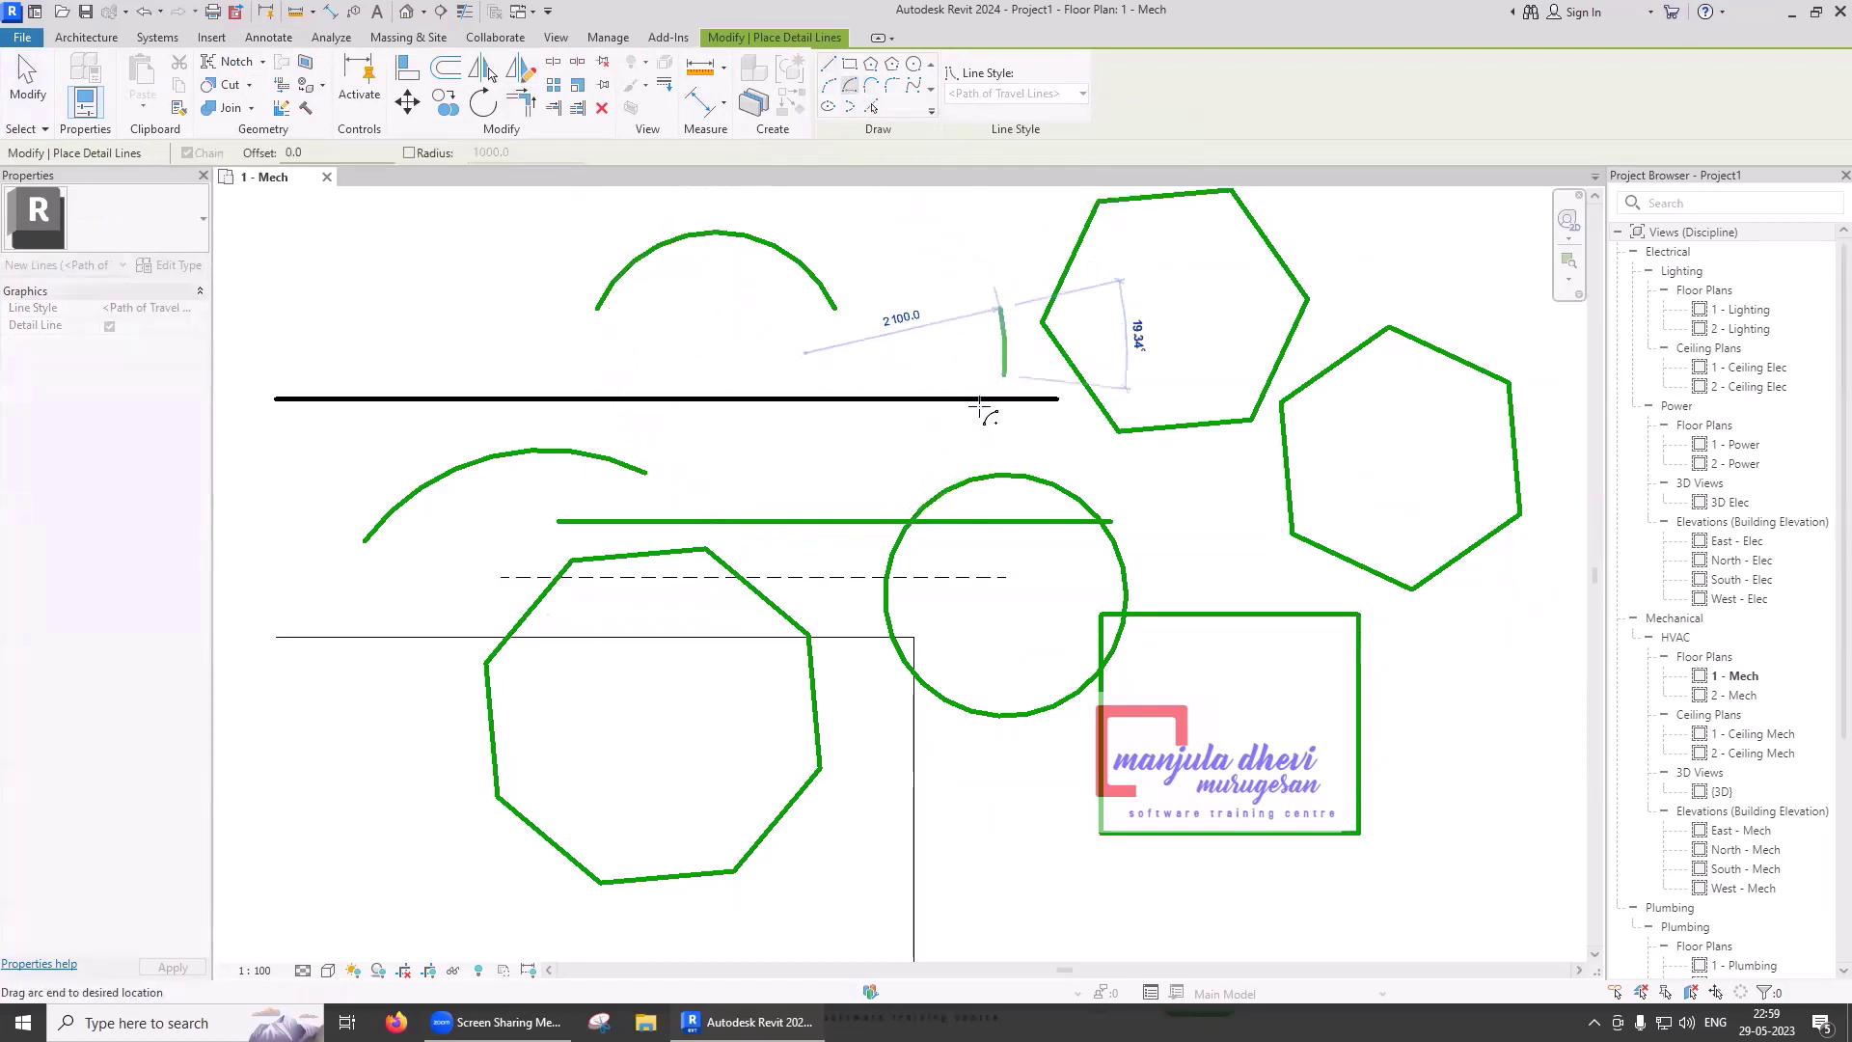
left_click(791, 454)
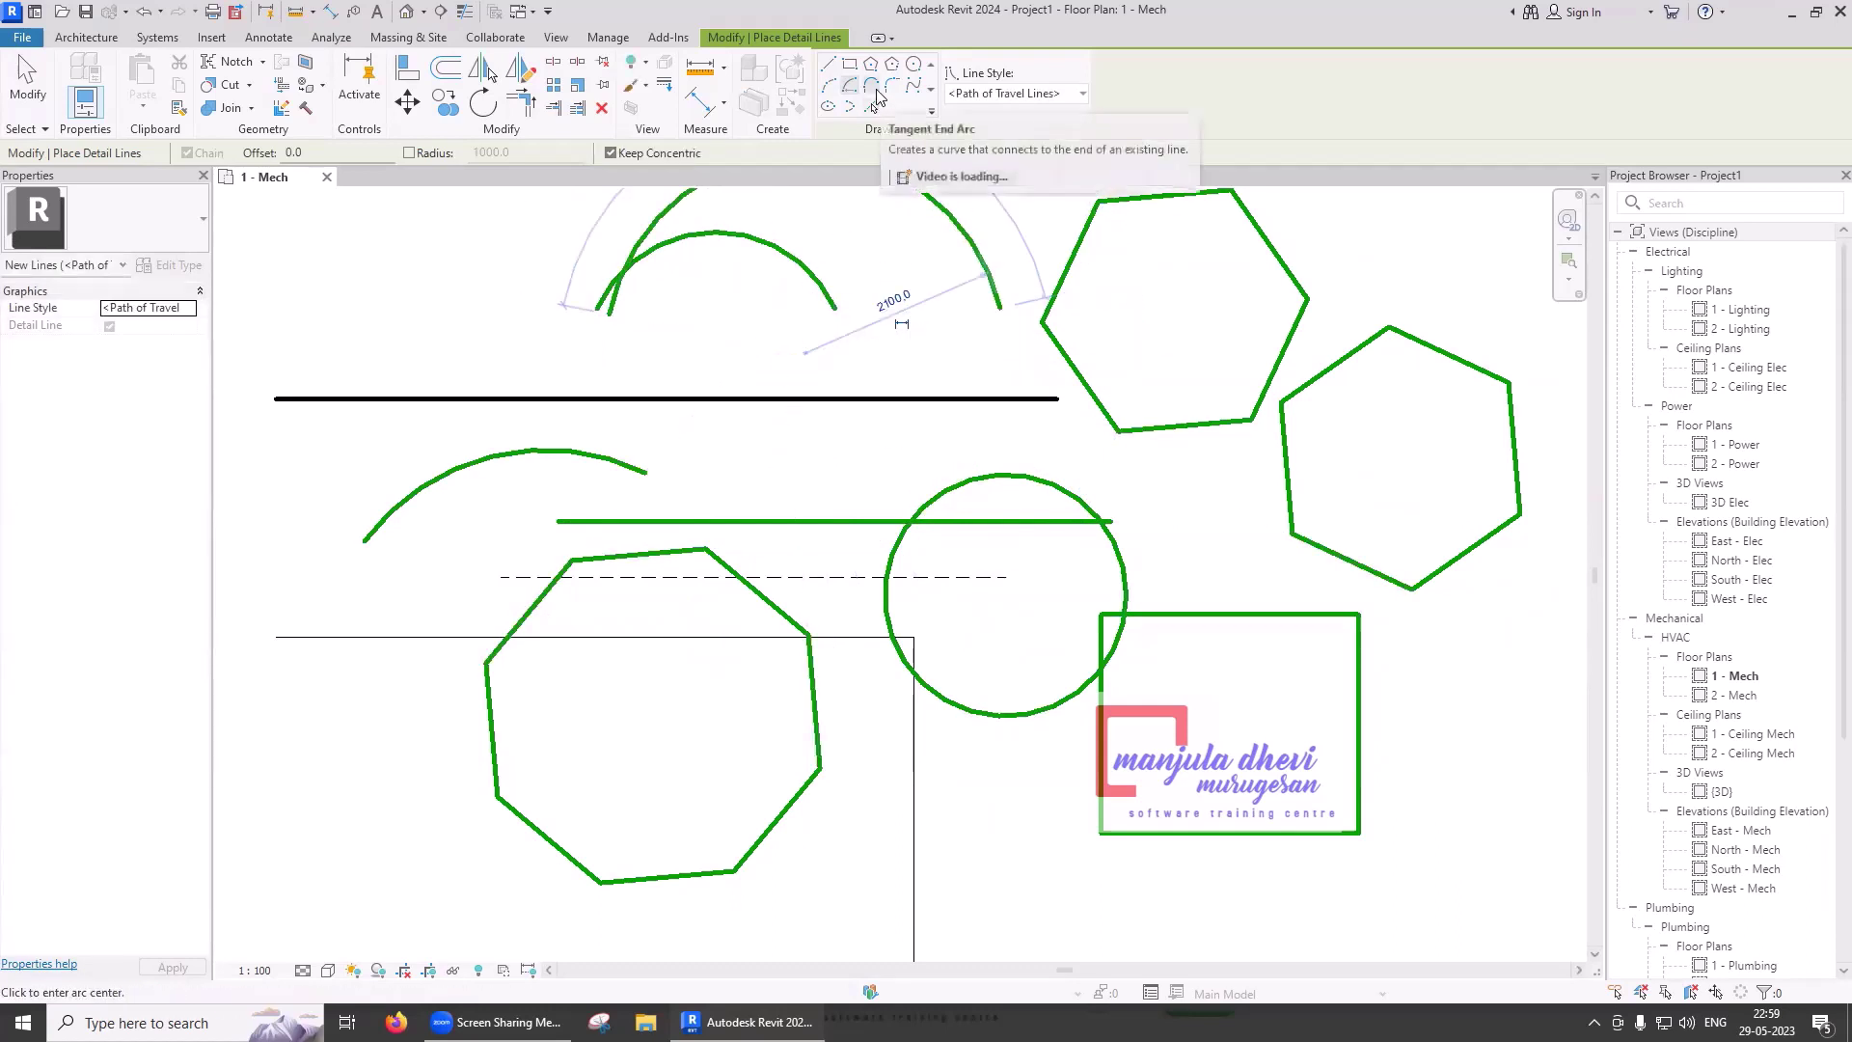
- Add tangent end arcs from the large arc's end and below the right hexagon
left_click(876, 91)
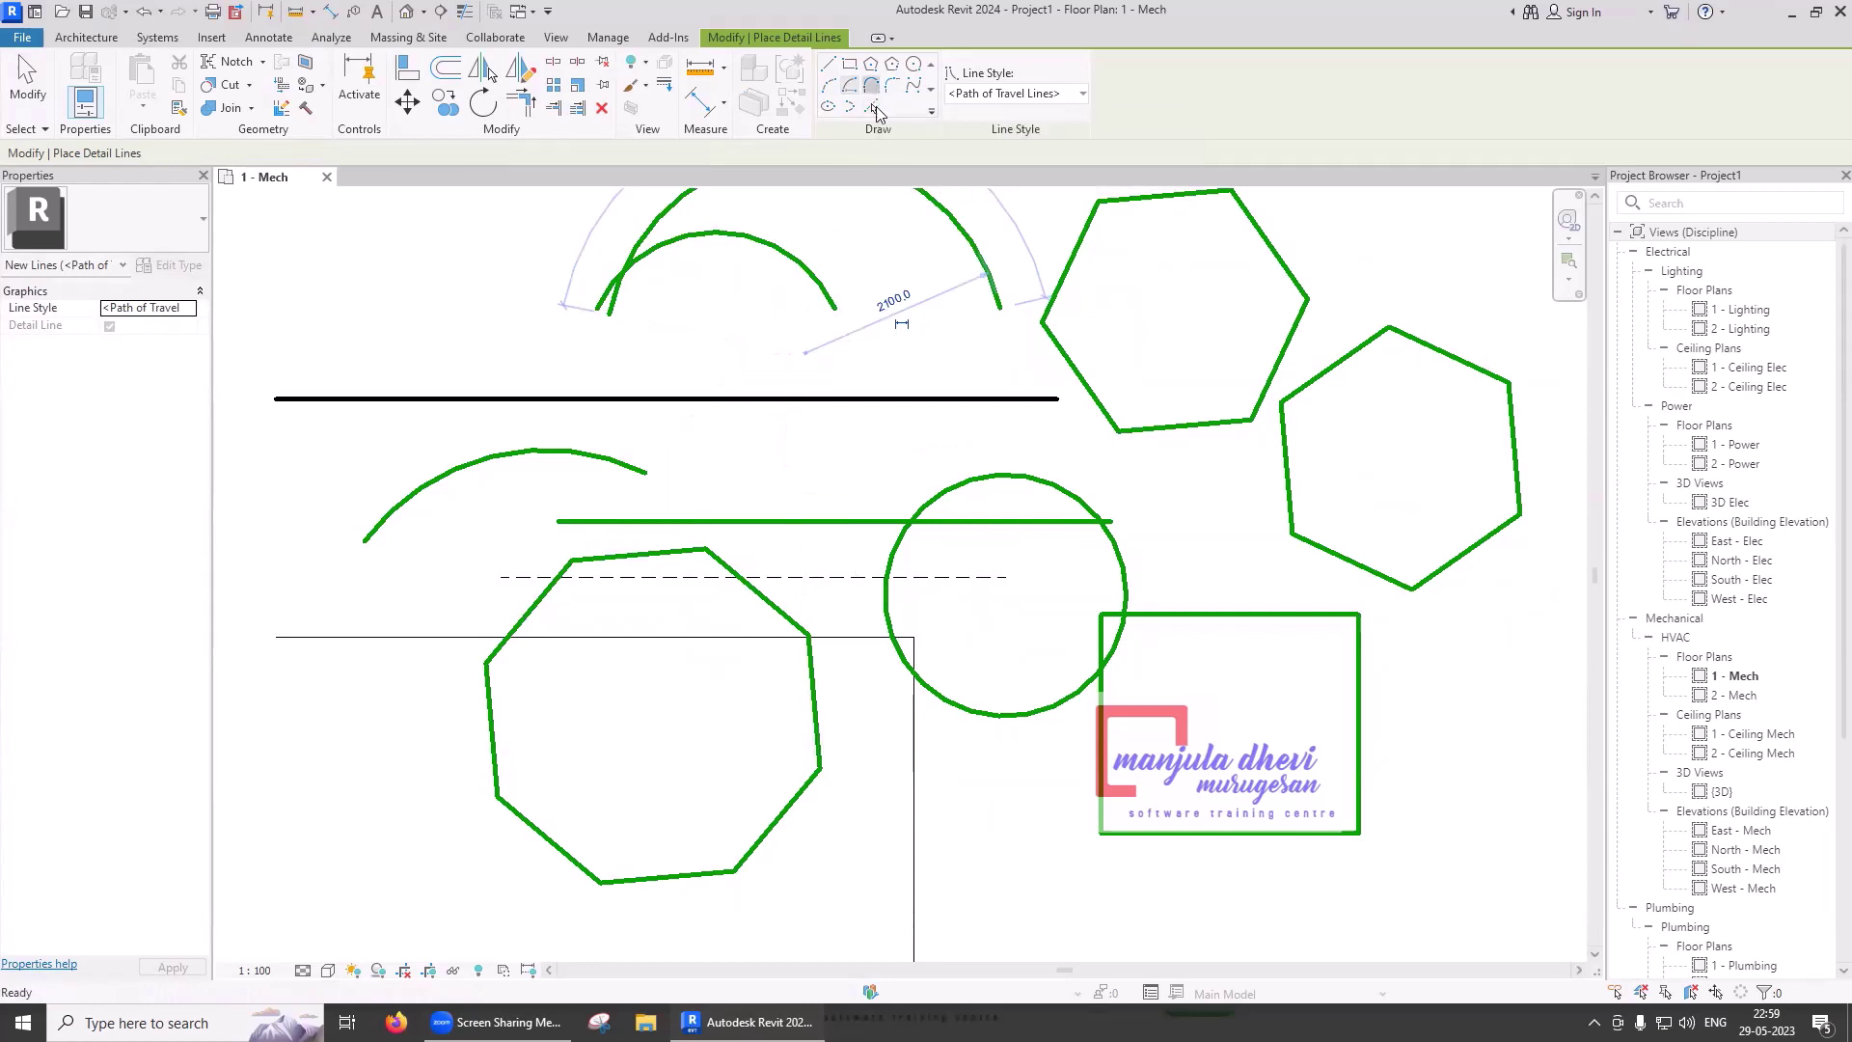
left_click(1000, 309)
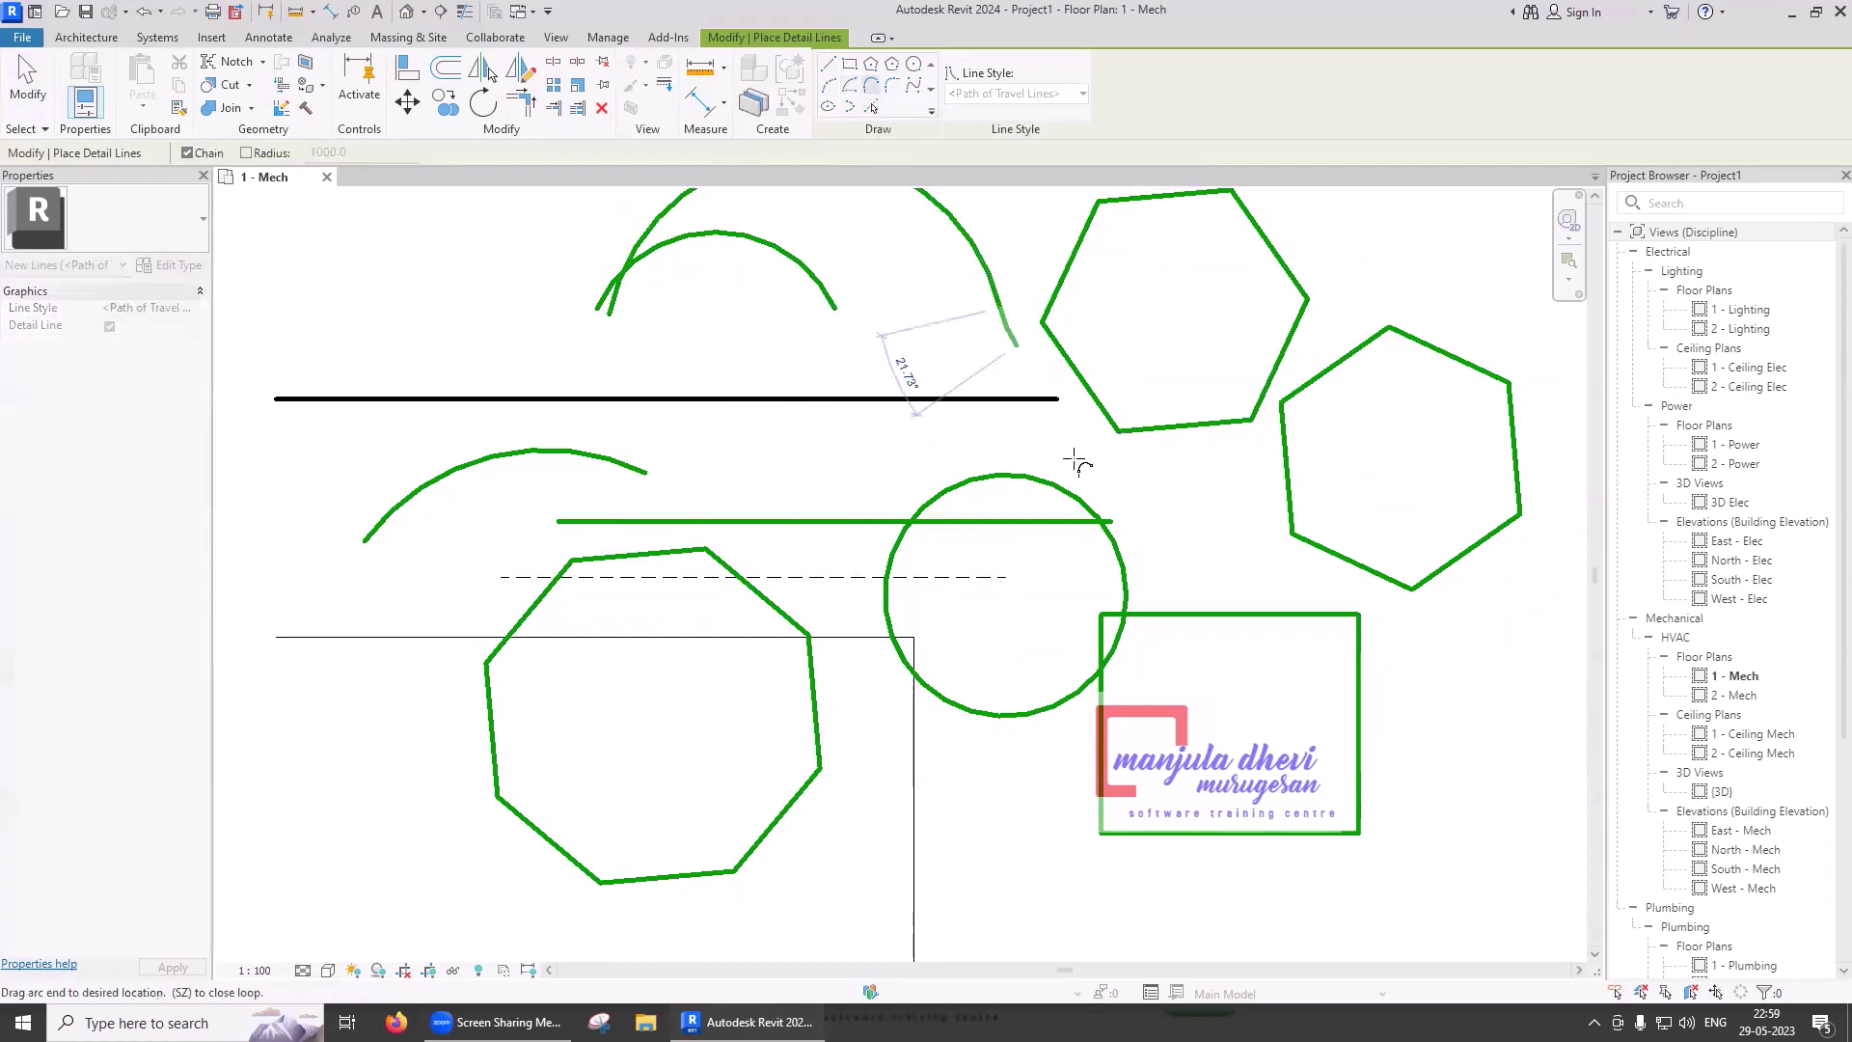
left_click(1197, 486)
left_click(1232, 591)
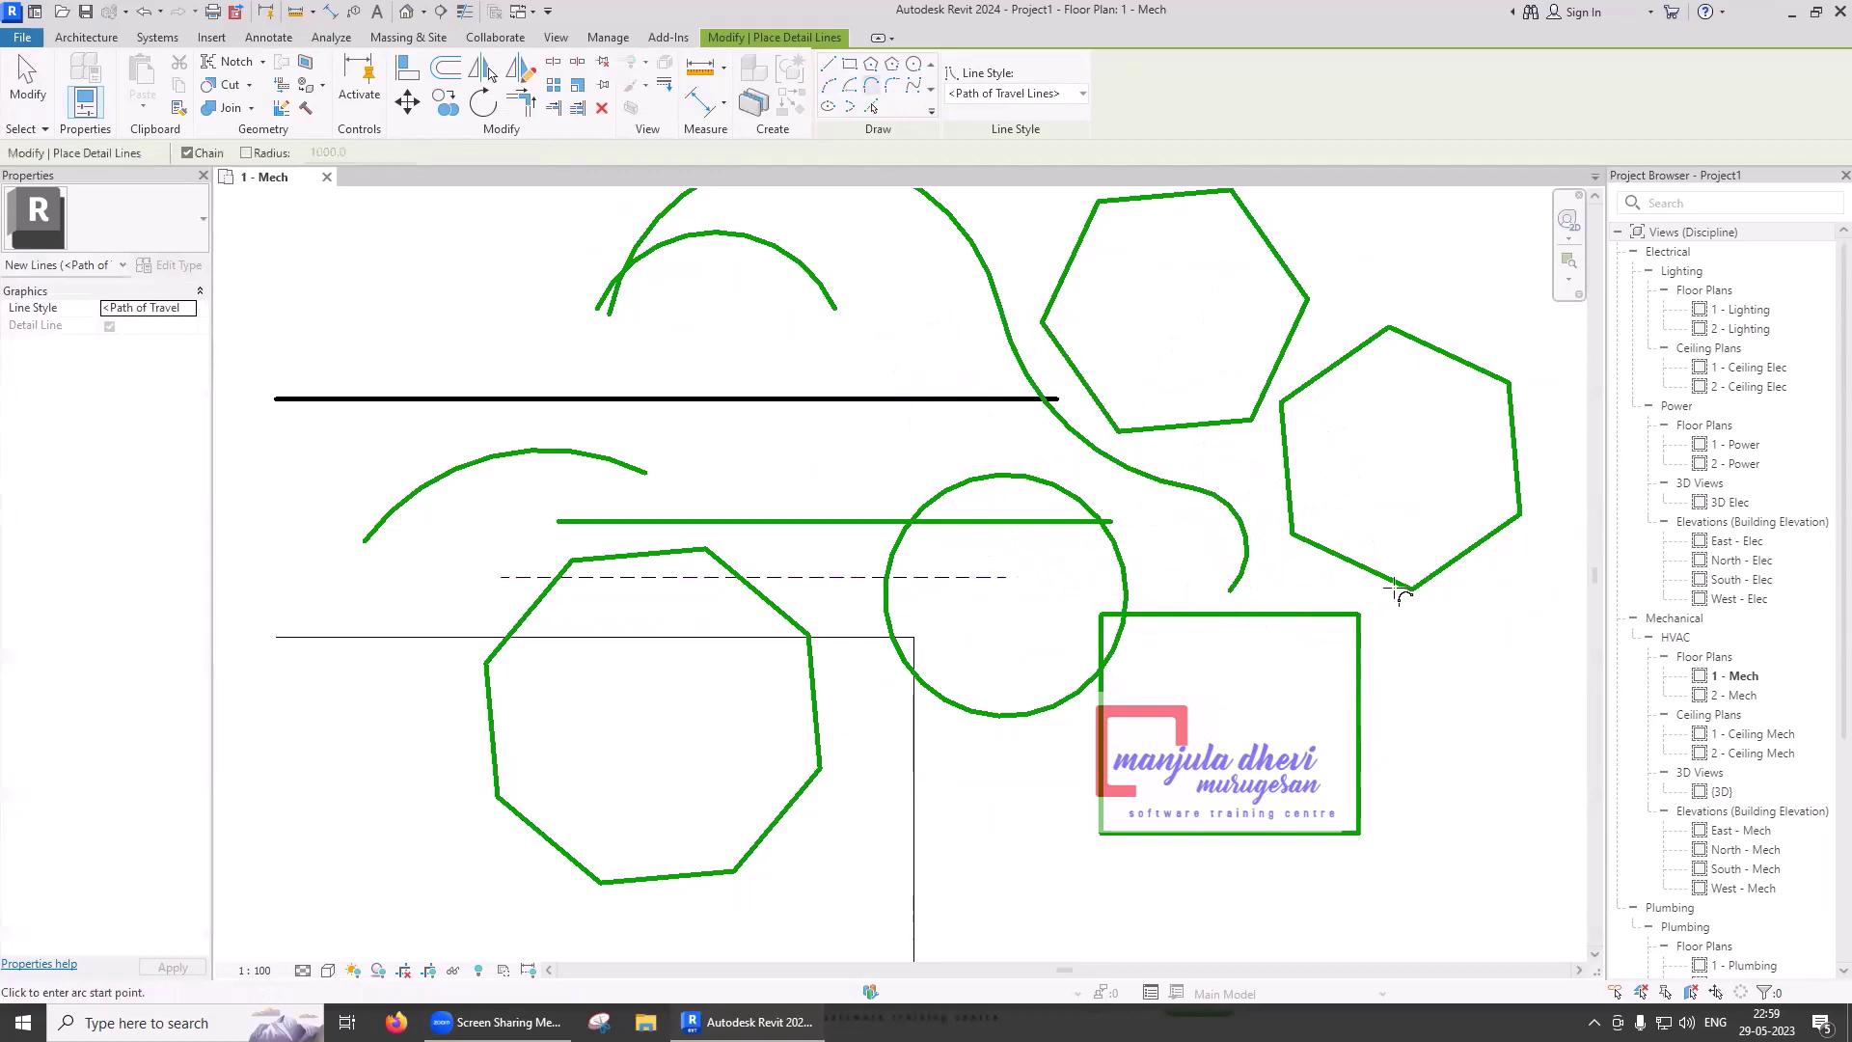
left_click(1411, 588)
left_click(1502, 691)
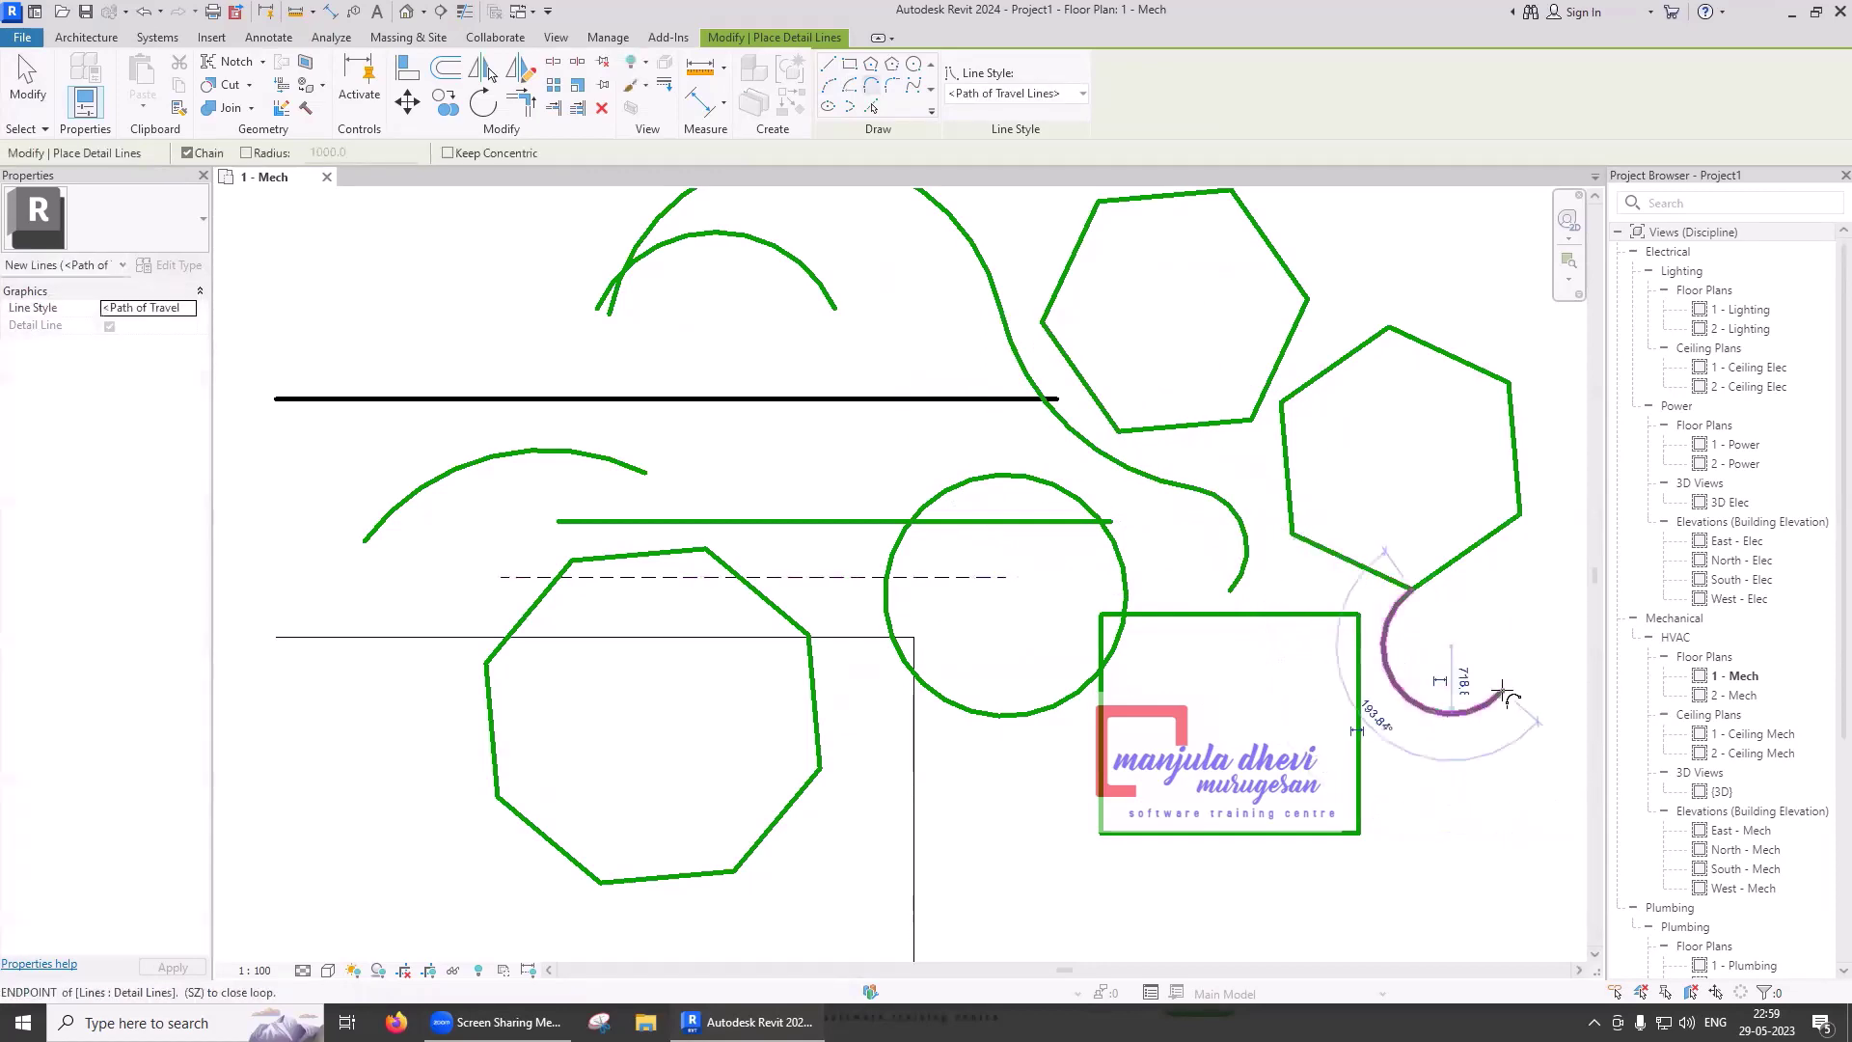
key("Escape")
key("Escape")
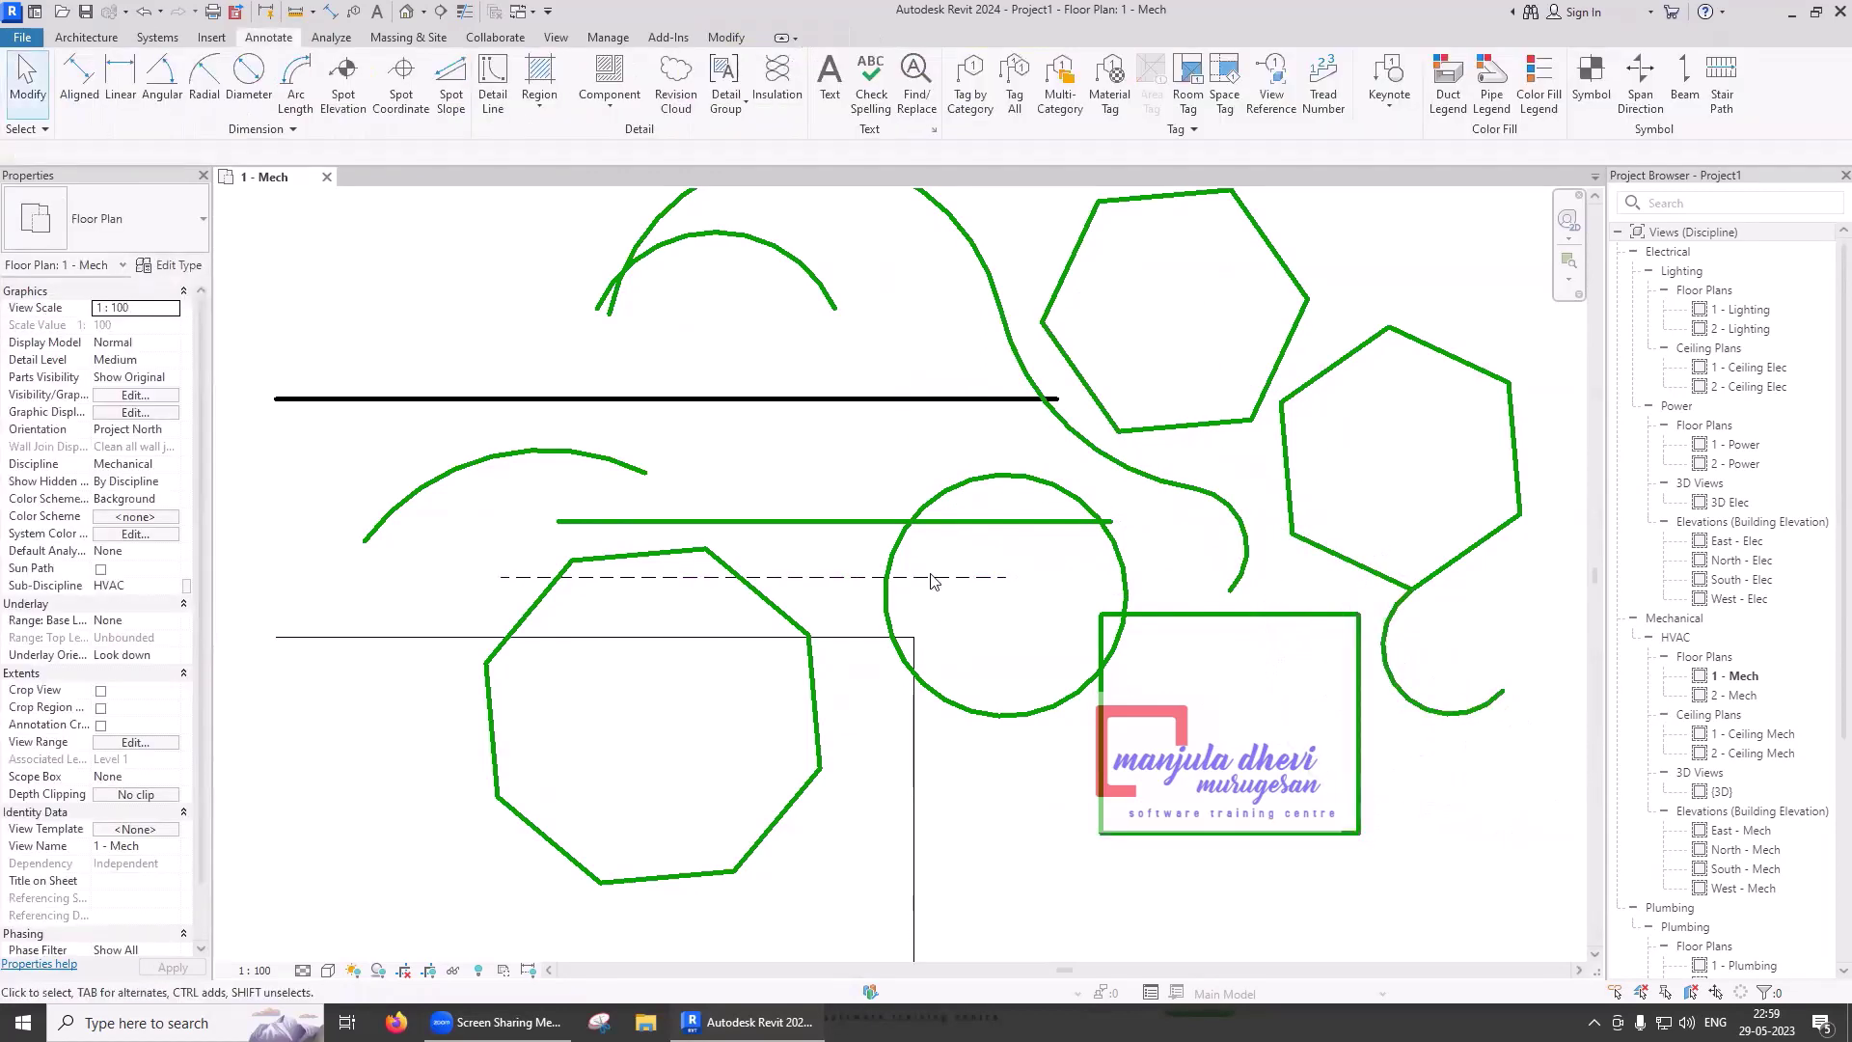
- Draw a tangent arc flowing out of the rectangle's lower-right corner
left_click(489, 82)
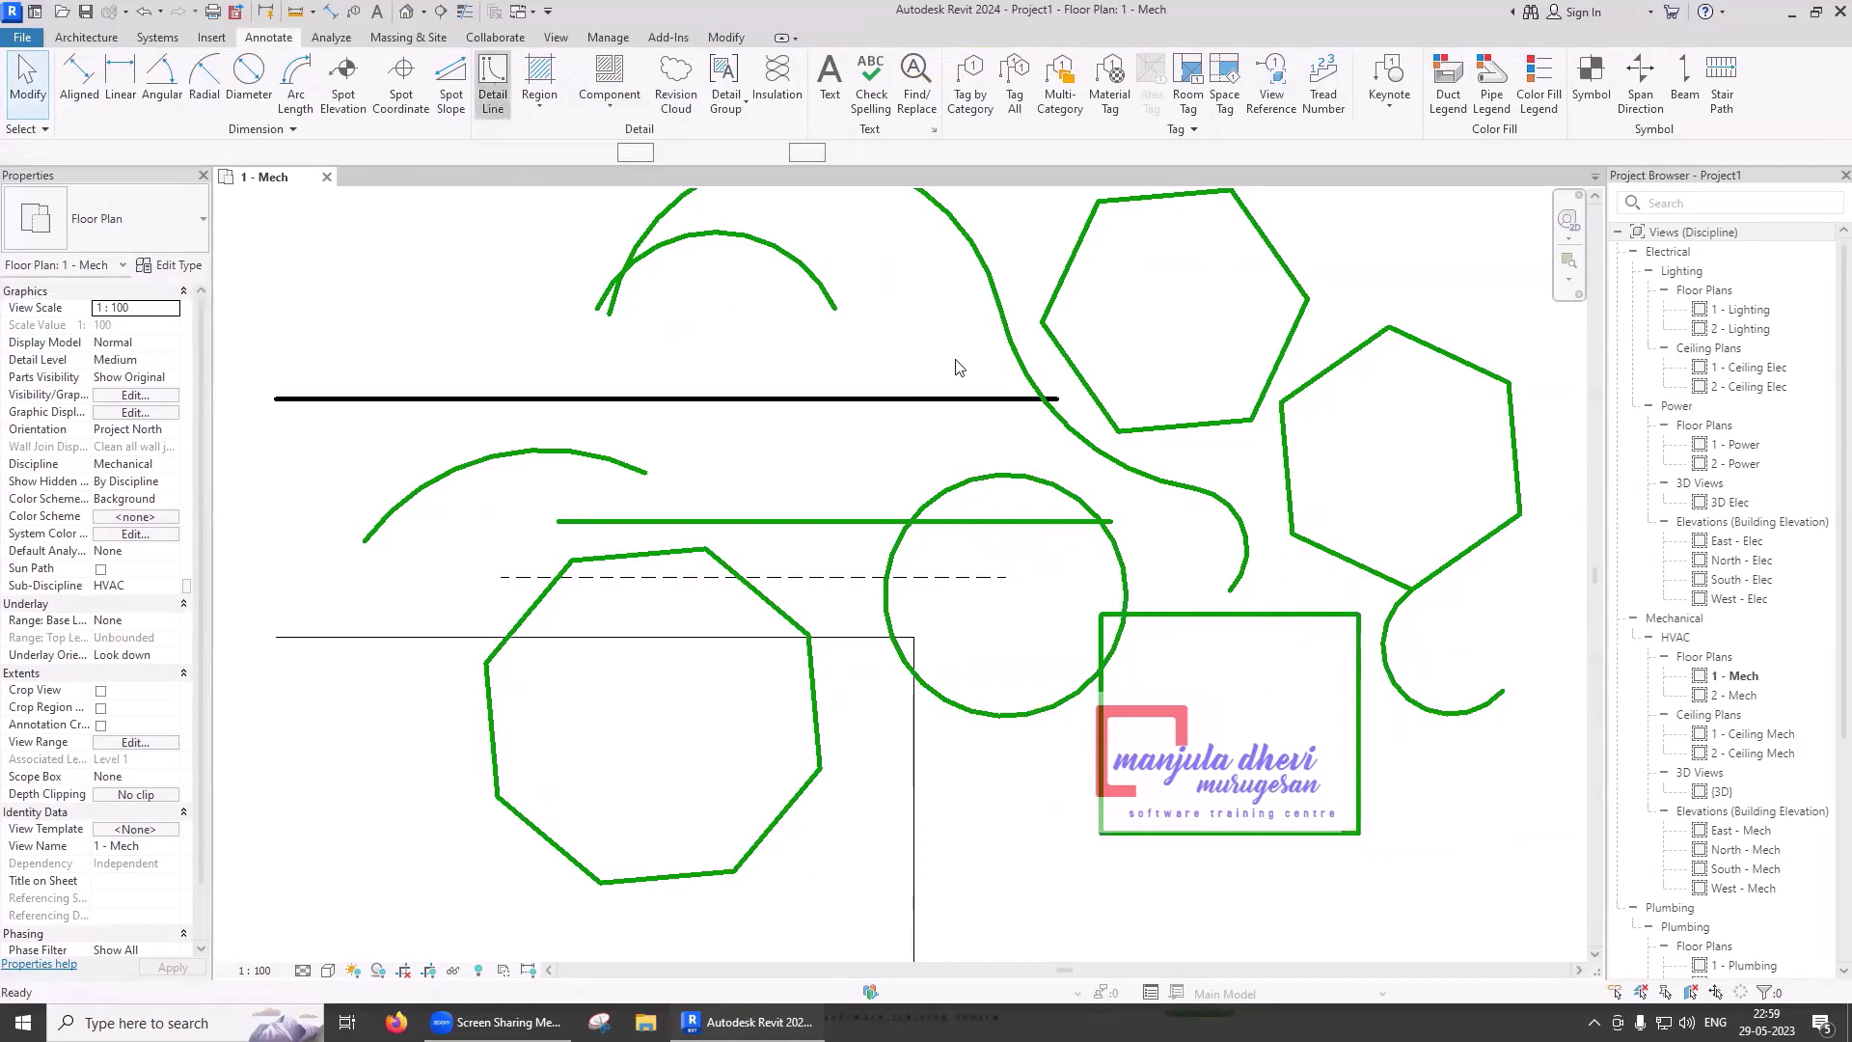
left_click(1359, 832)
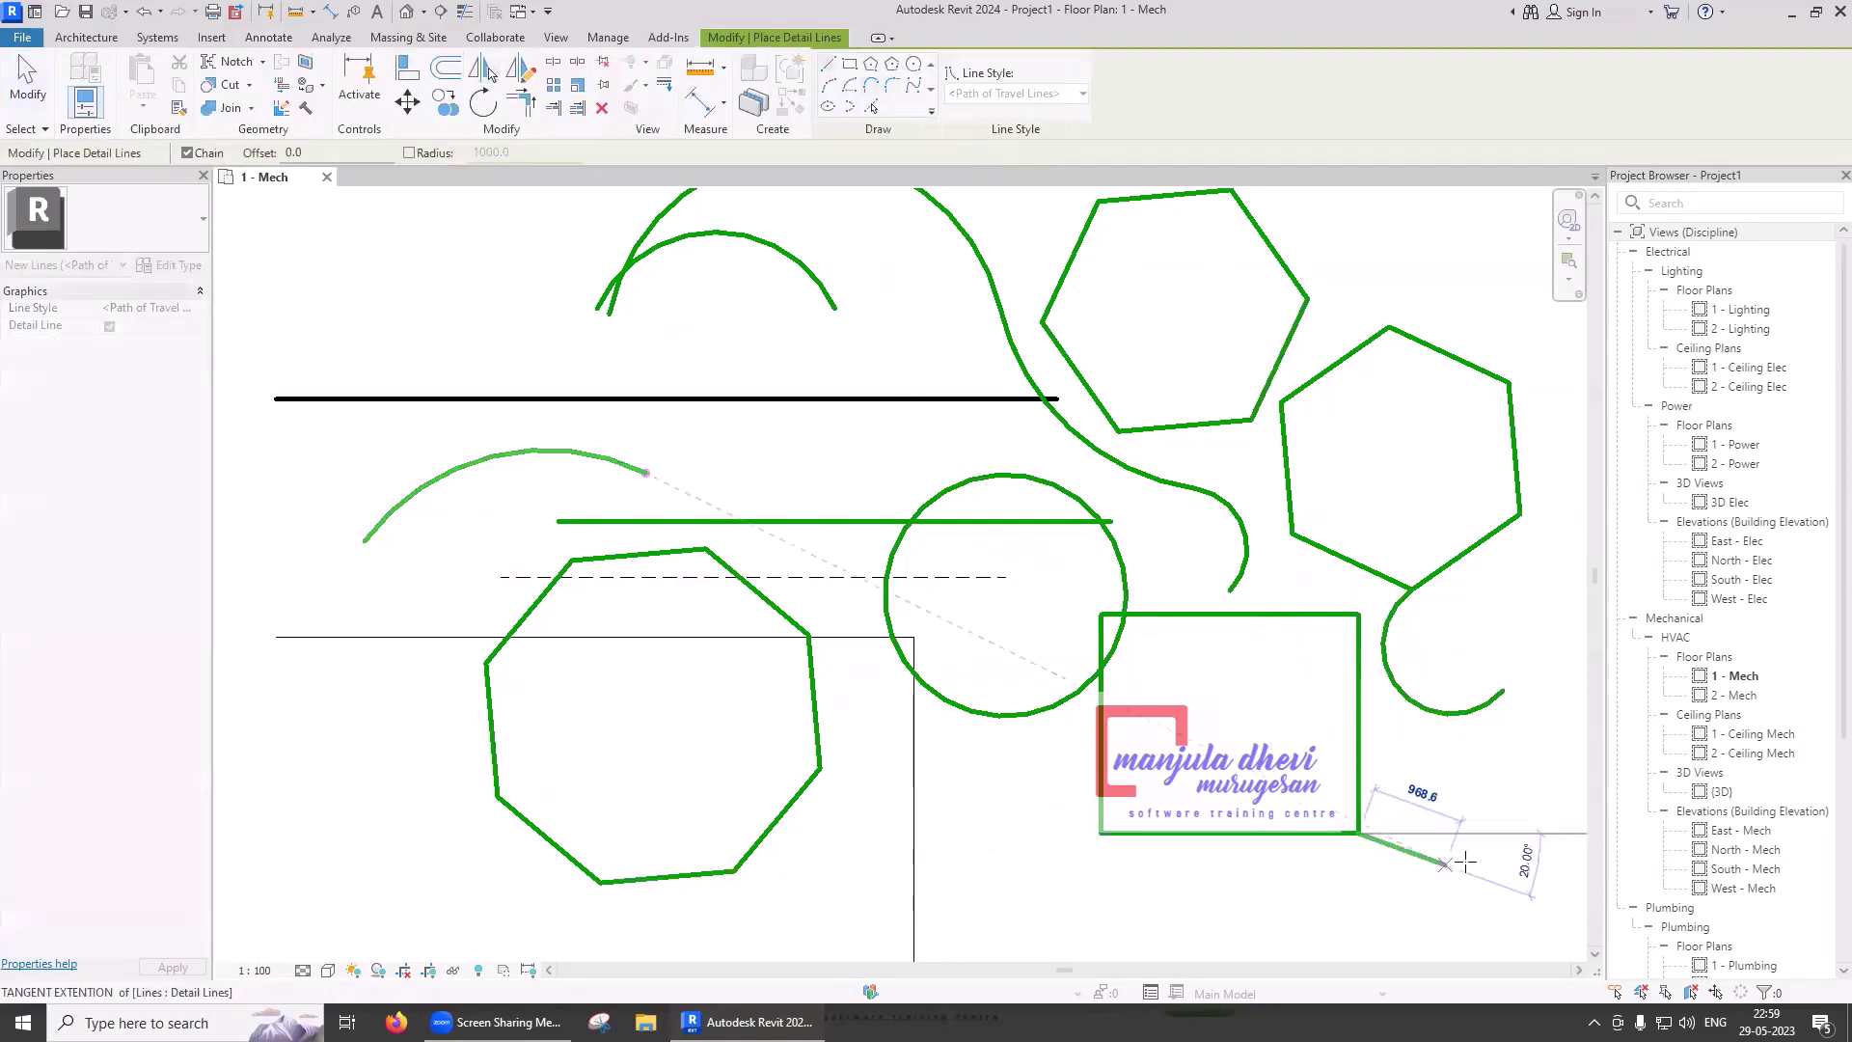
key("Escape")
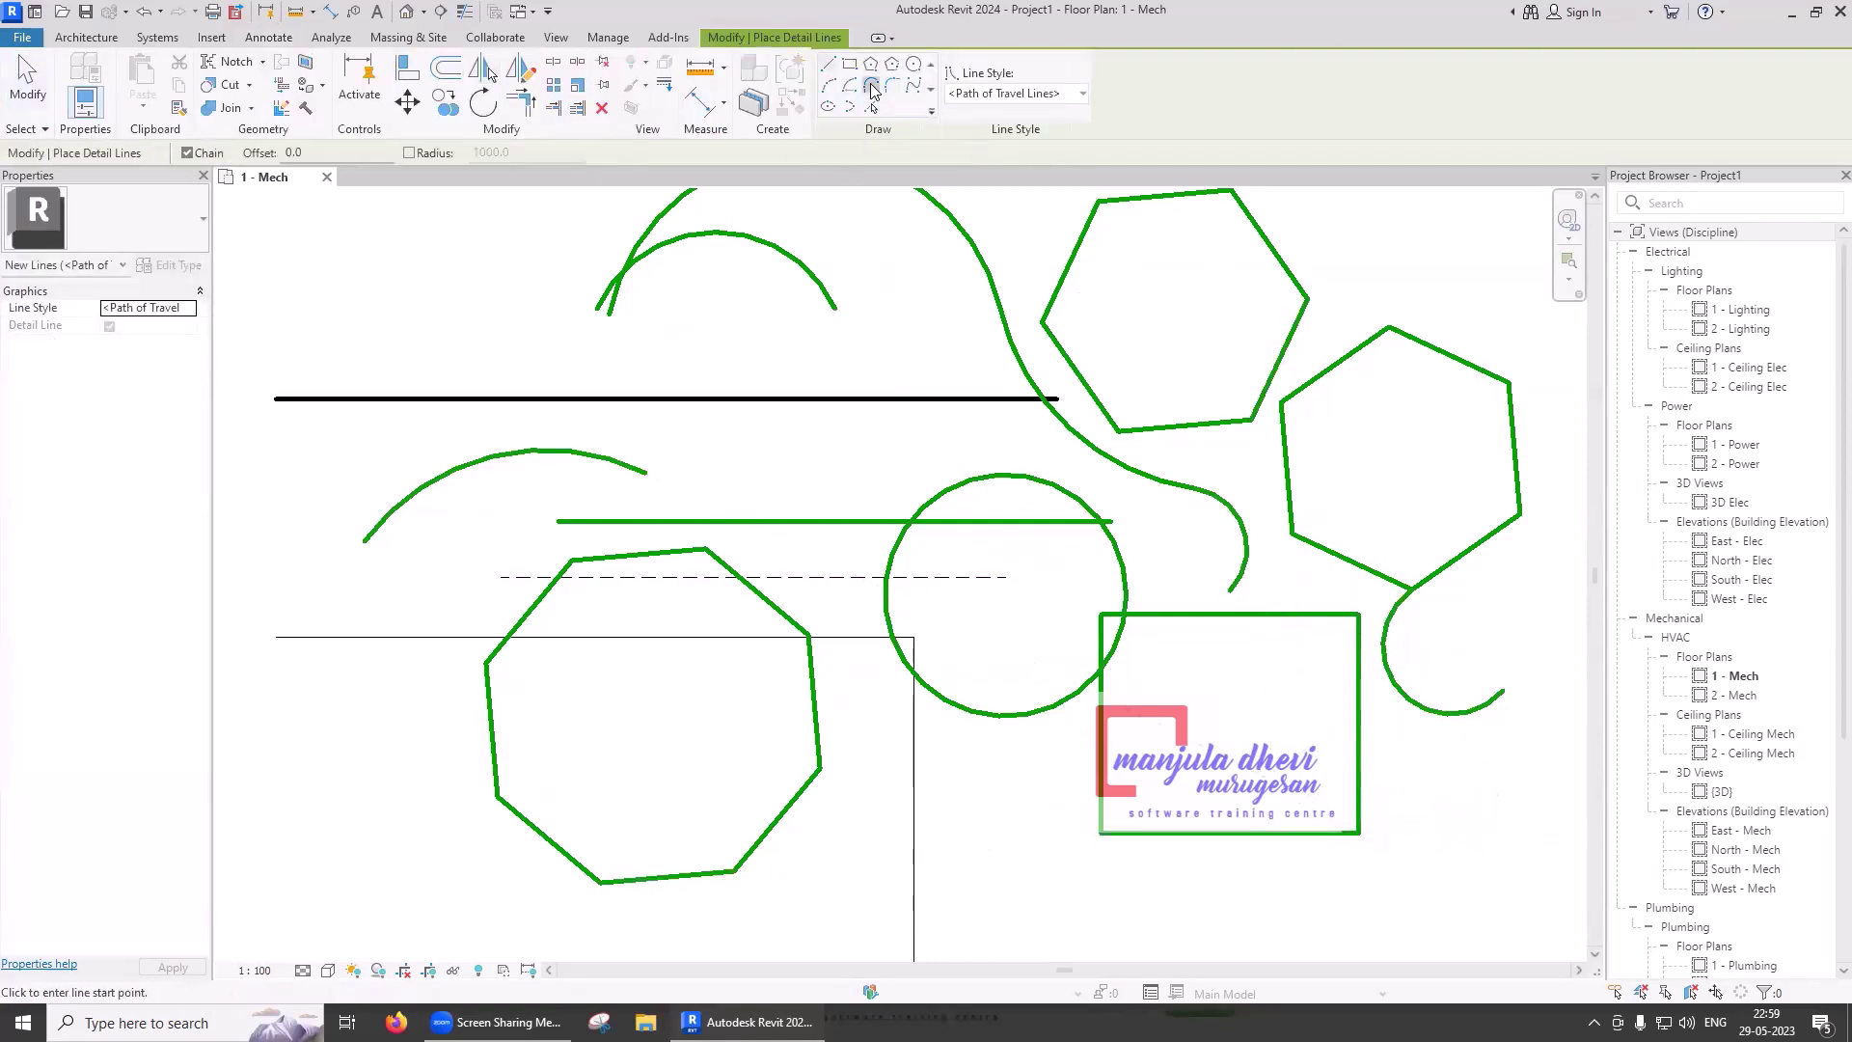
left_click(872, 85)
left_click(1358, 831)
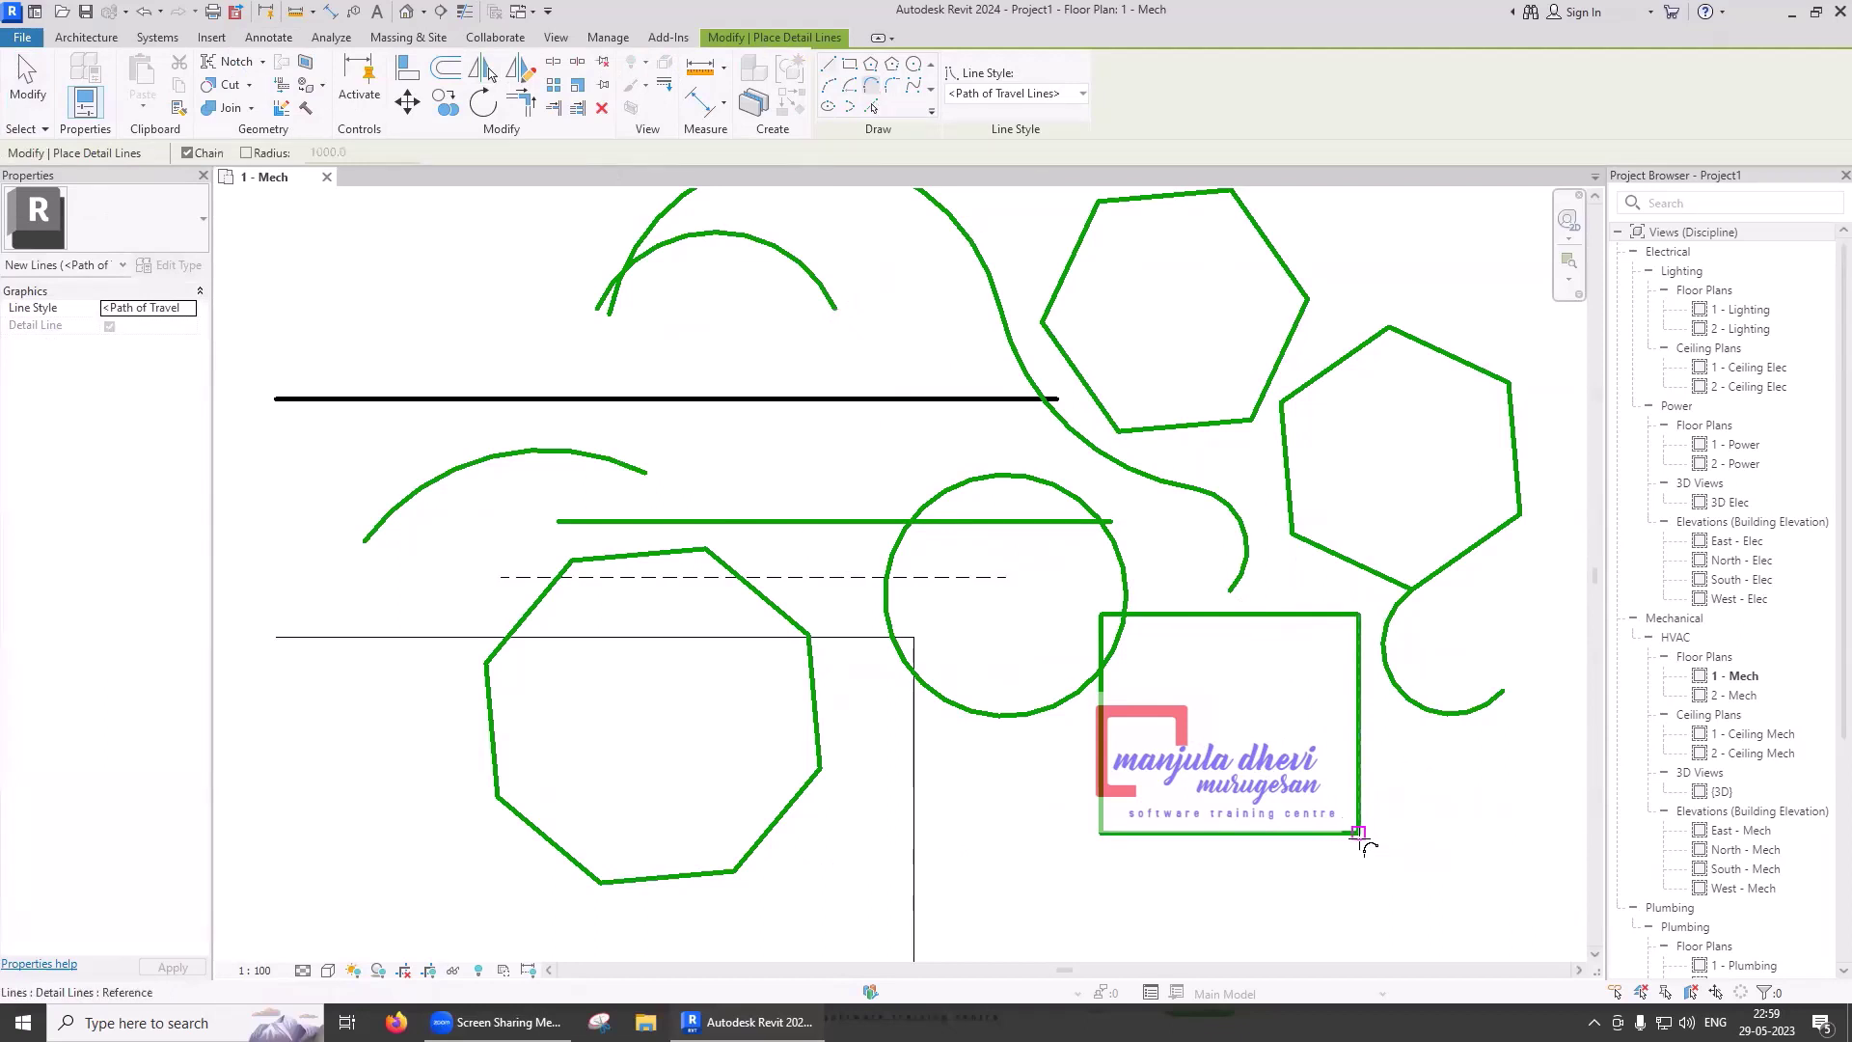
left_click(1480, 873)
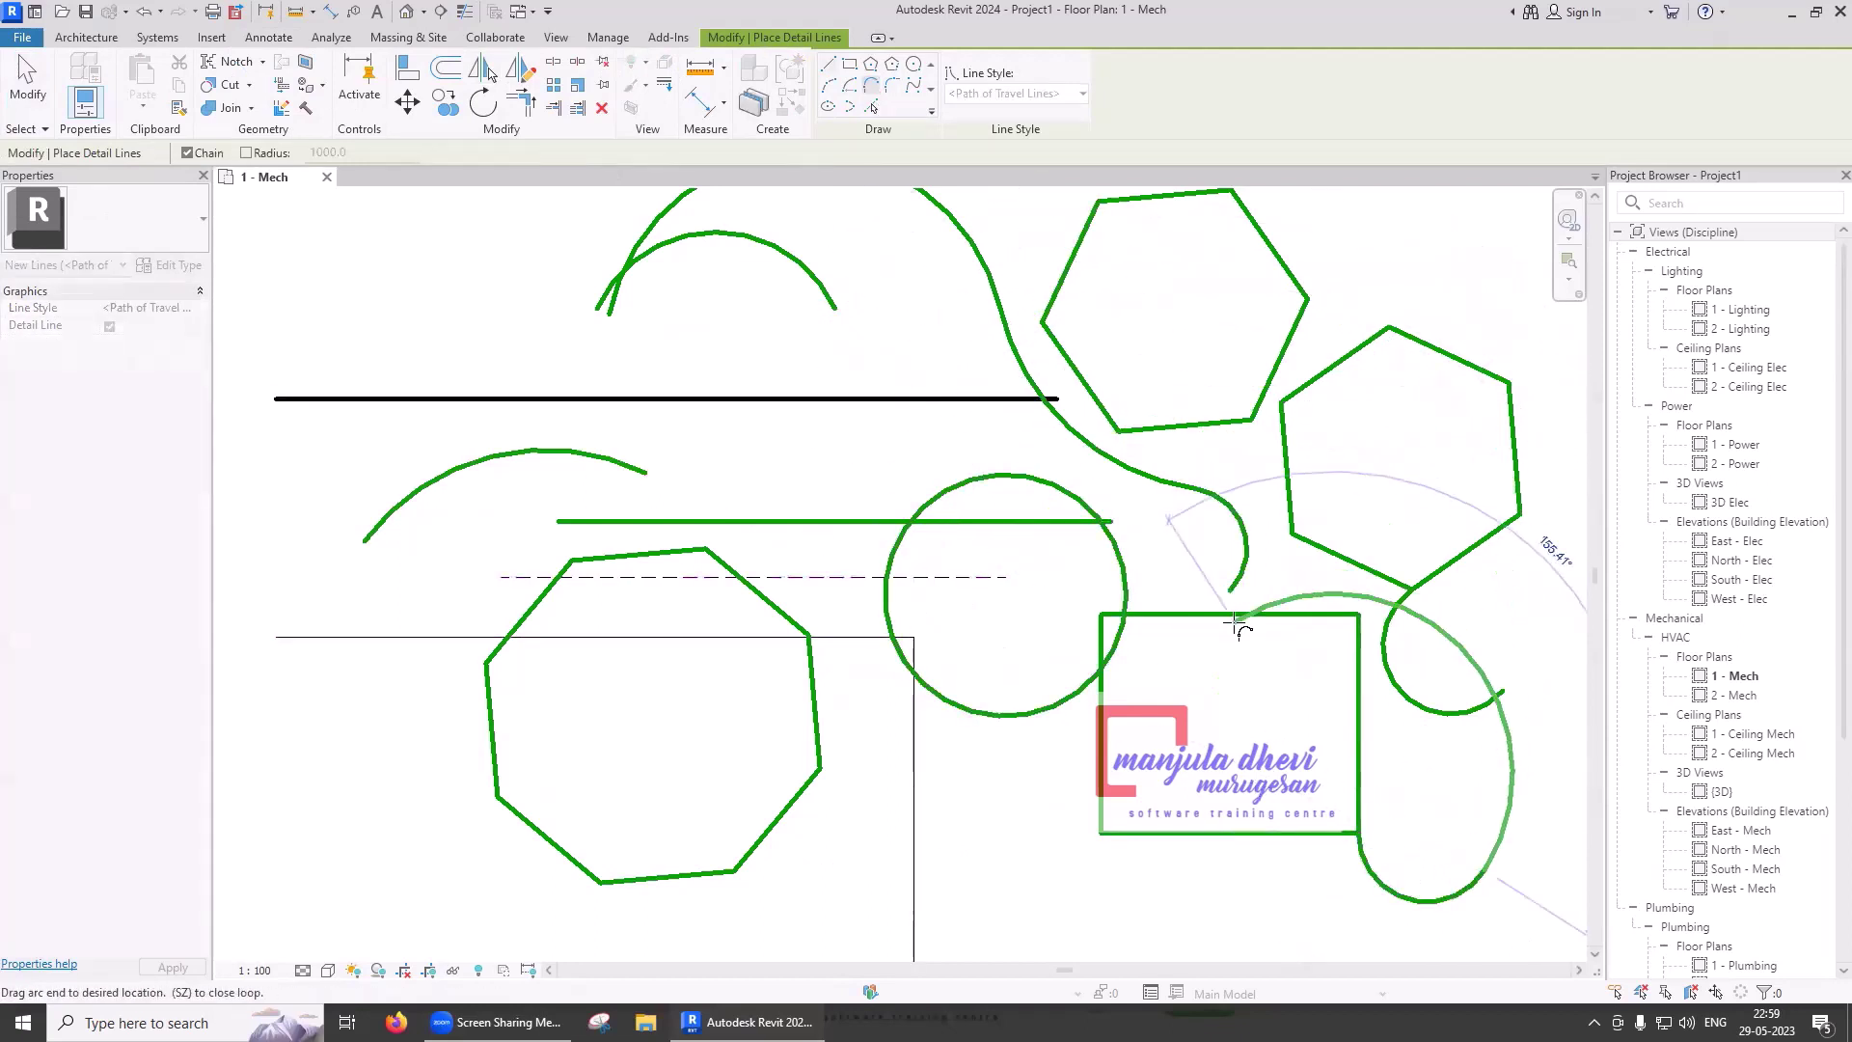
key("Escape")
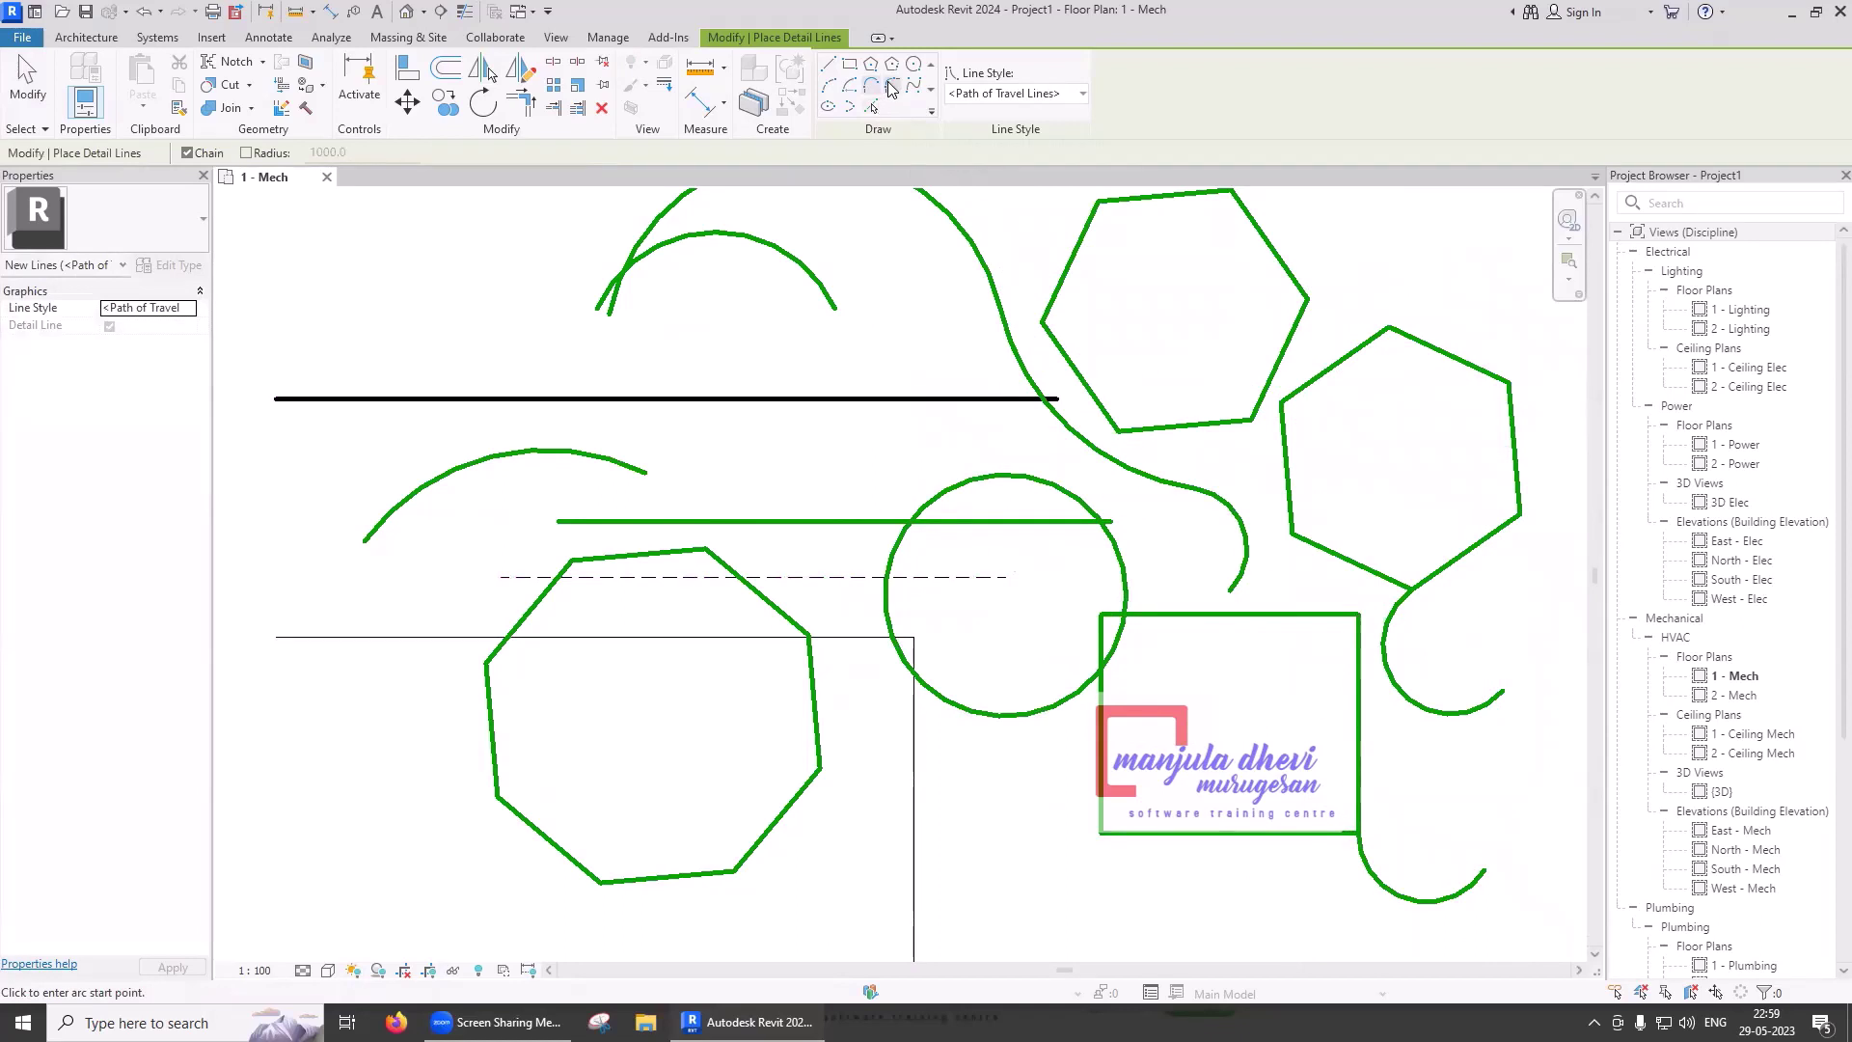
- Round the rectangle's top-left corner with a fillet arc of radius 1000
left_click(891, 87)
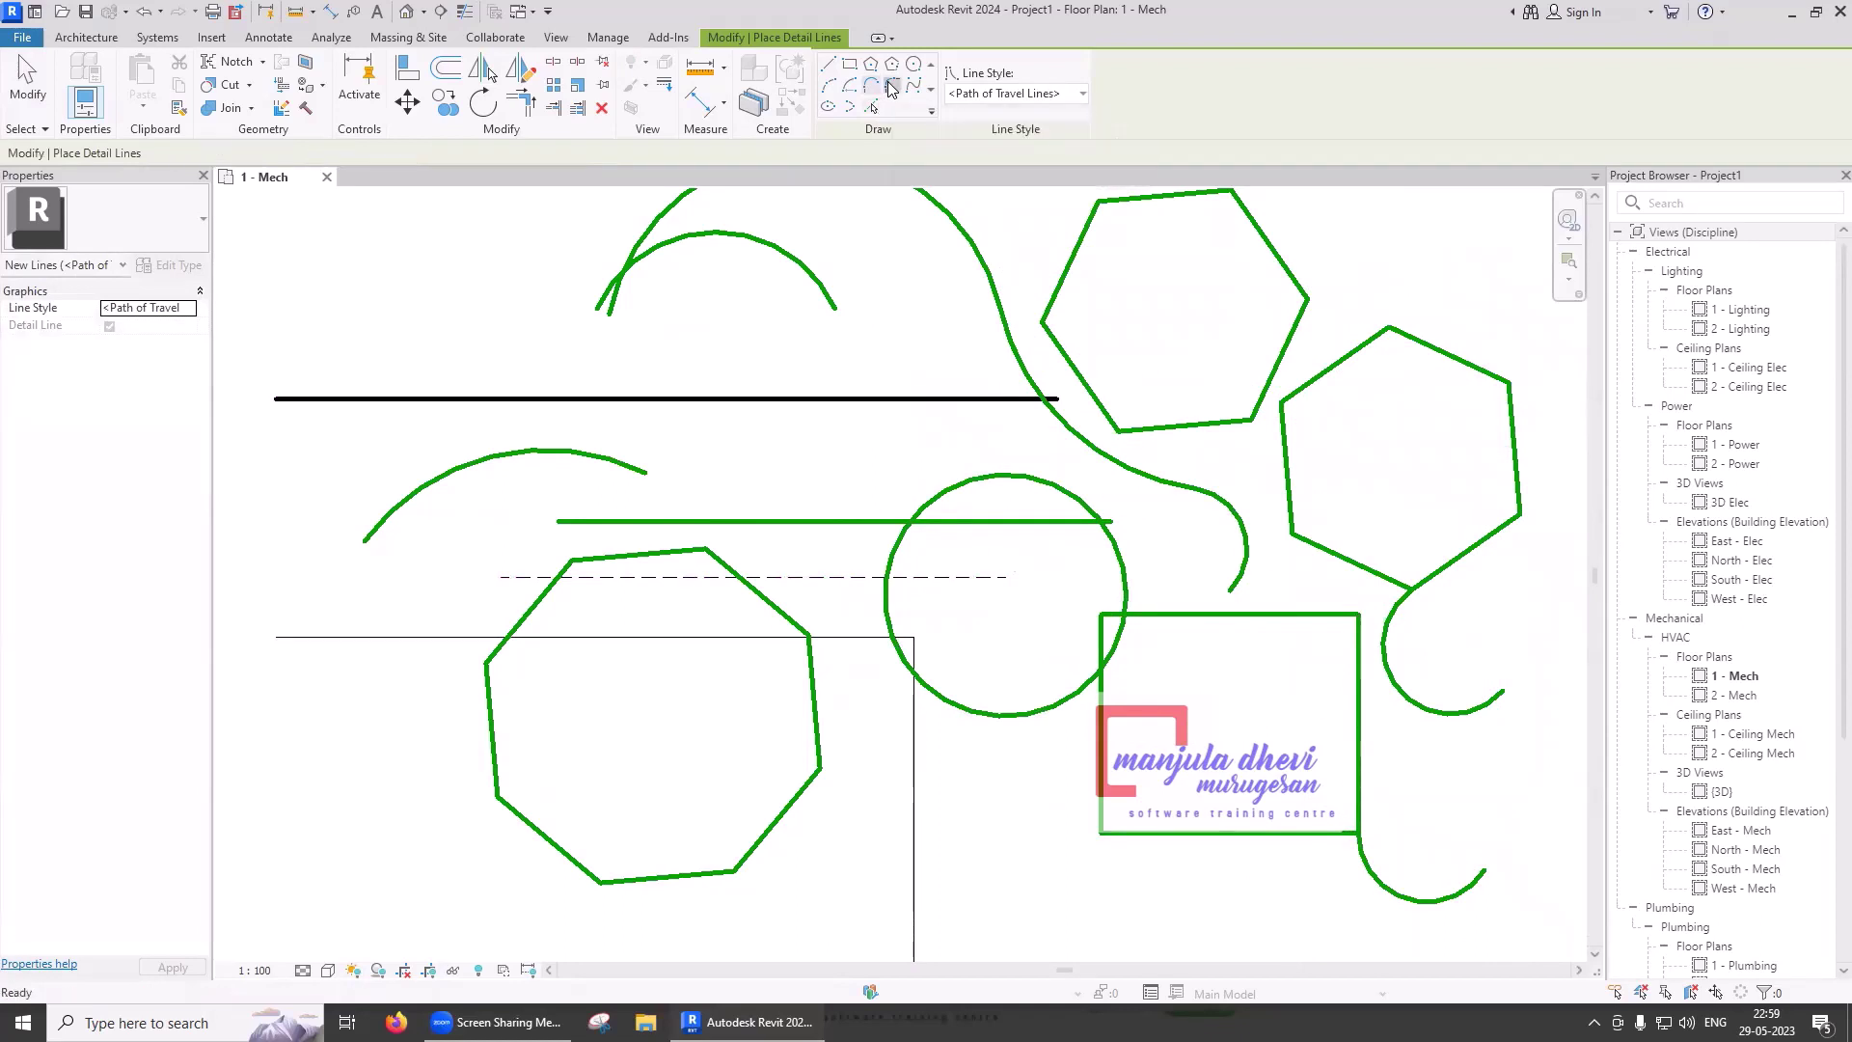
left_click(1105, 719)
left_click(1151, 615)
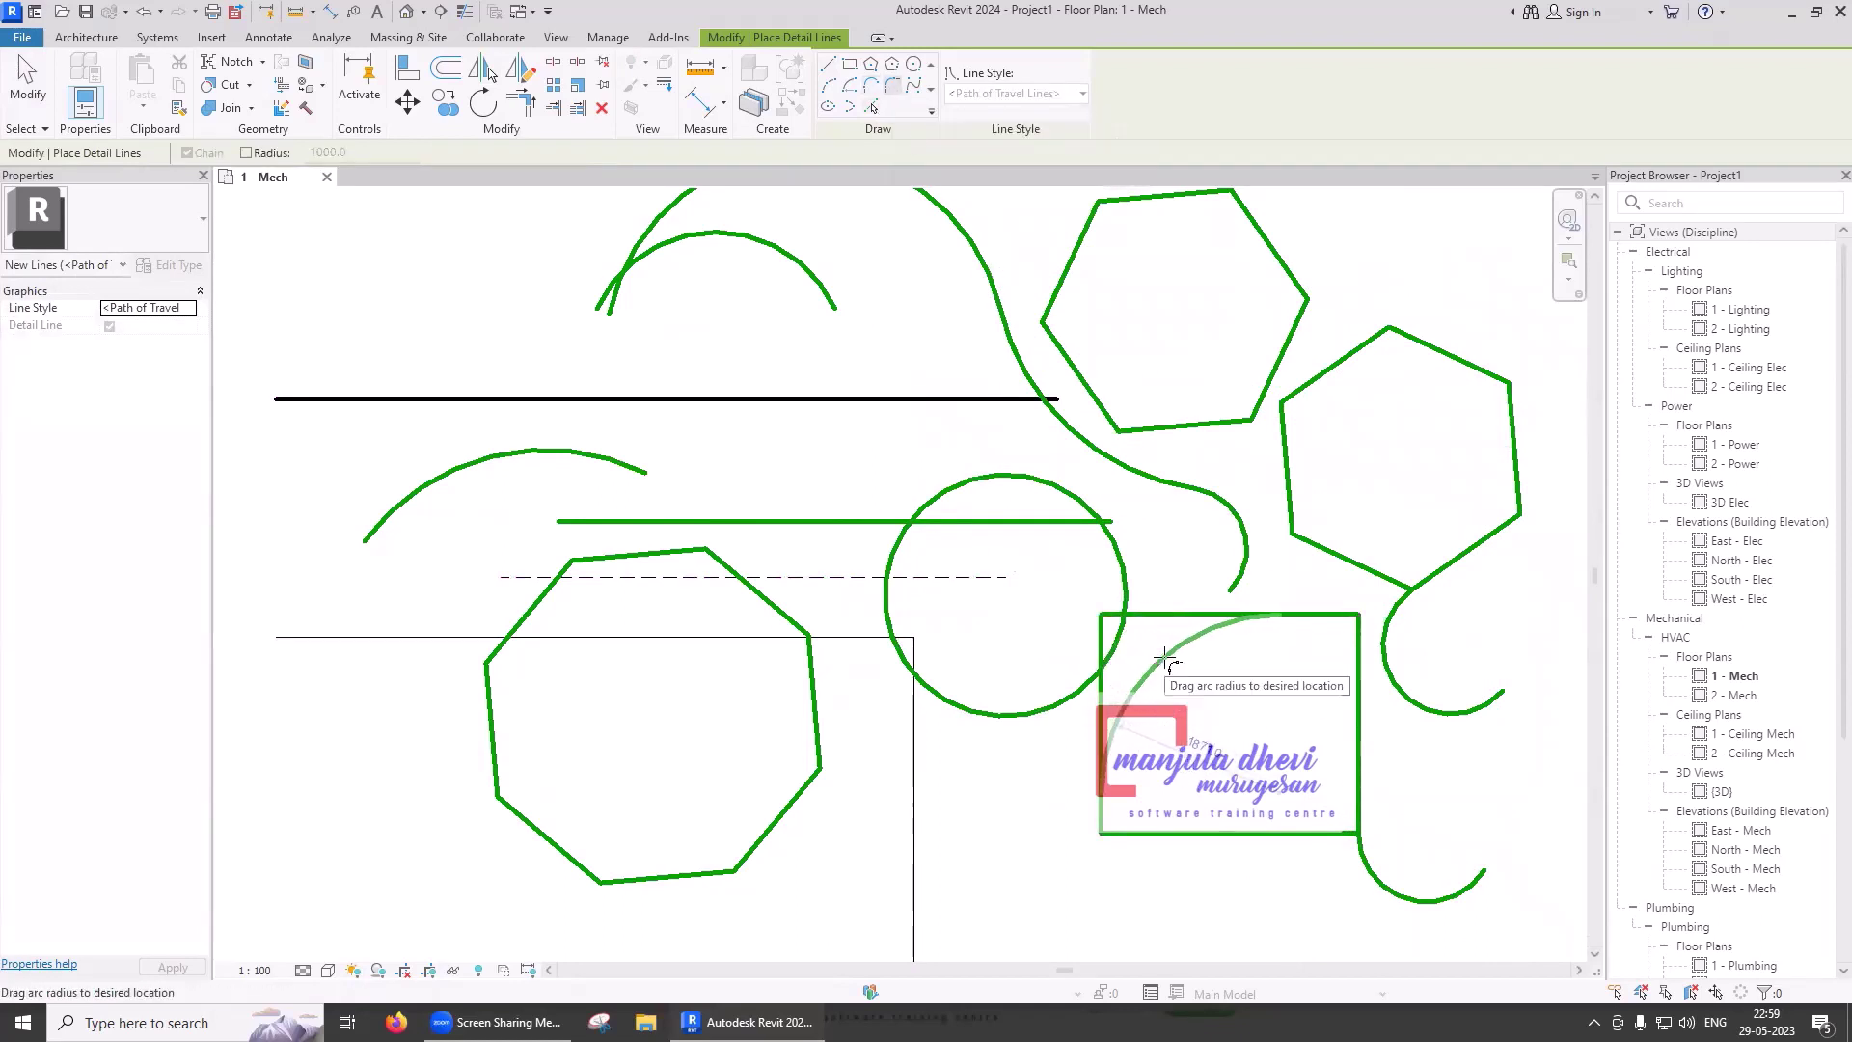
left_click(1124, 636)
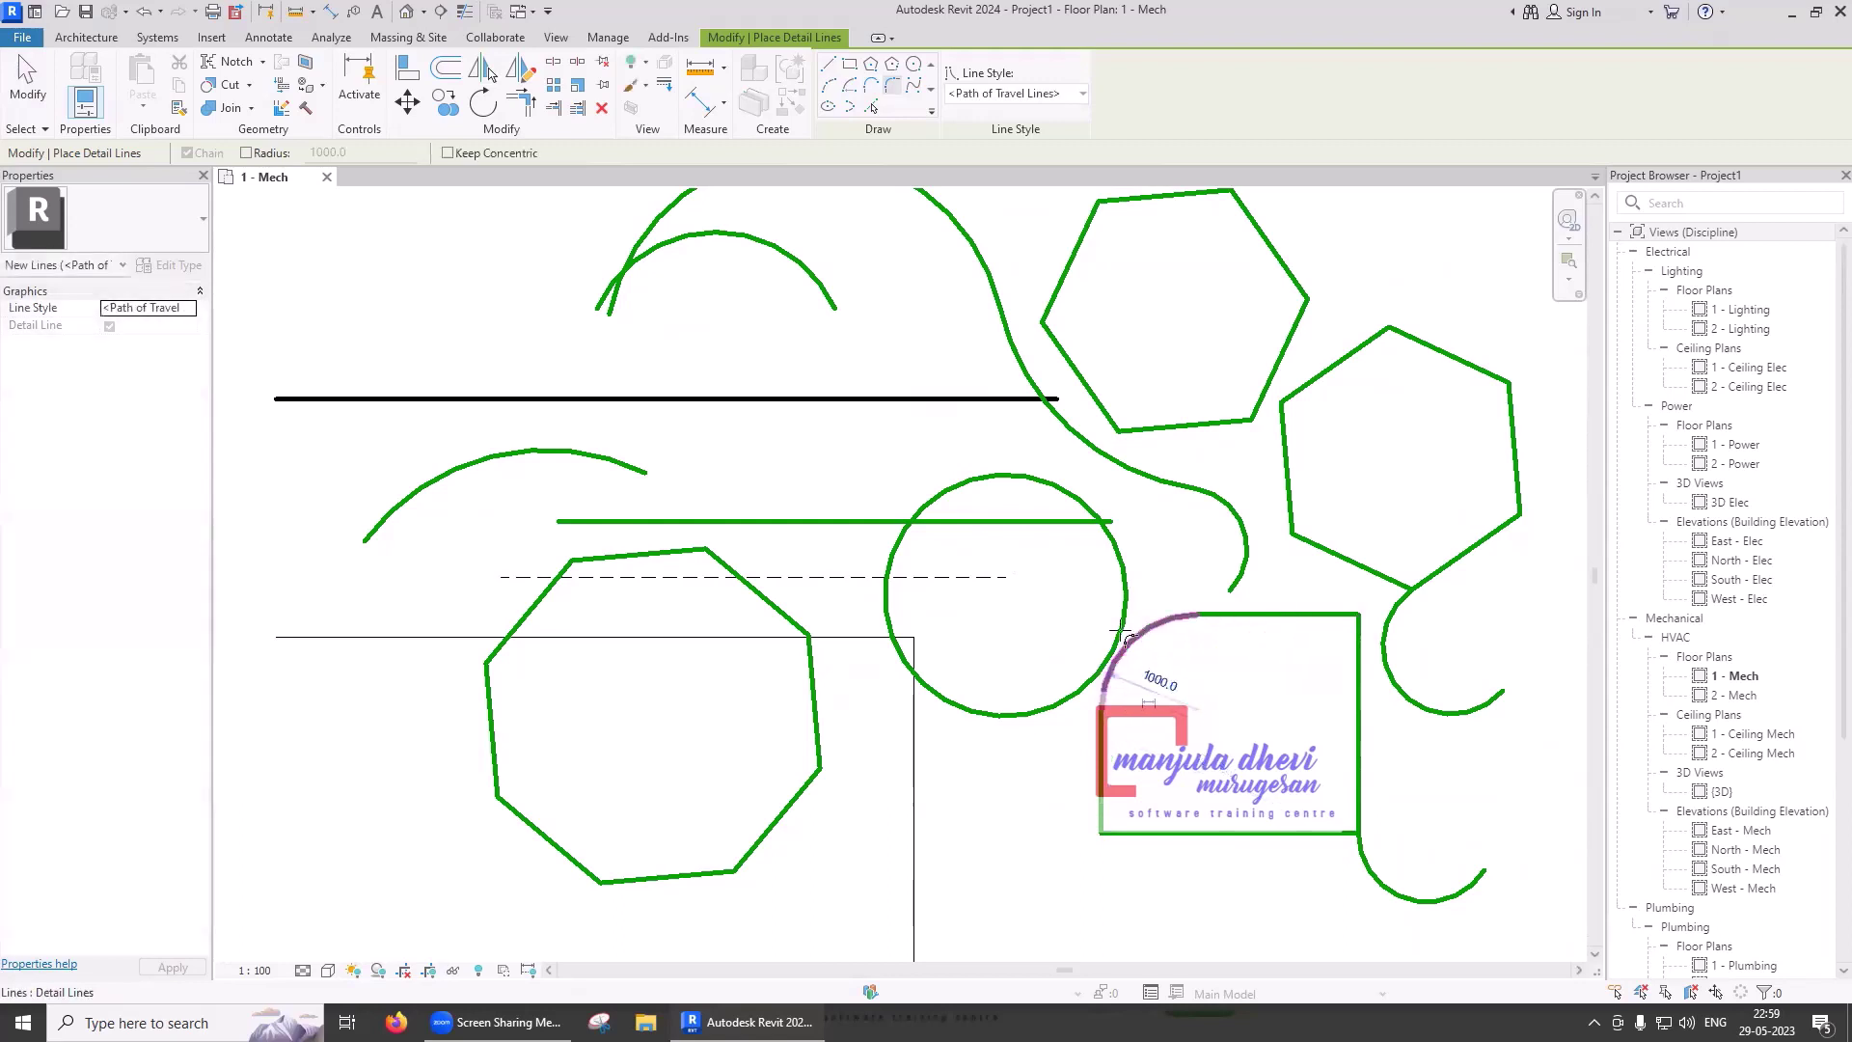
left_click(246, 153)
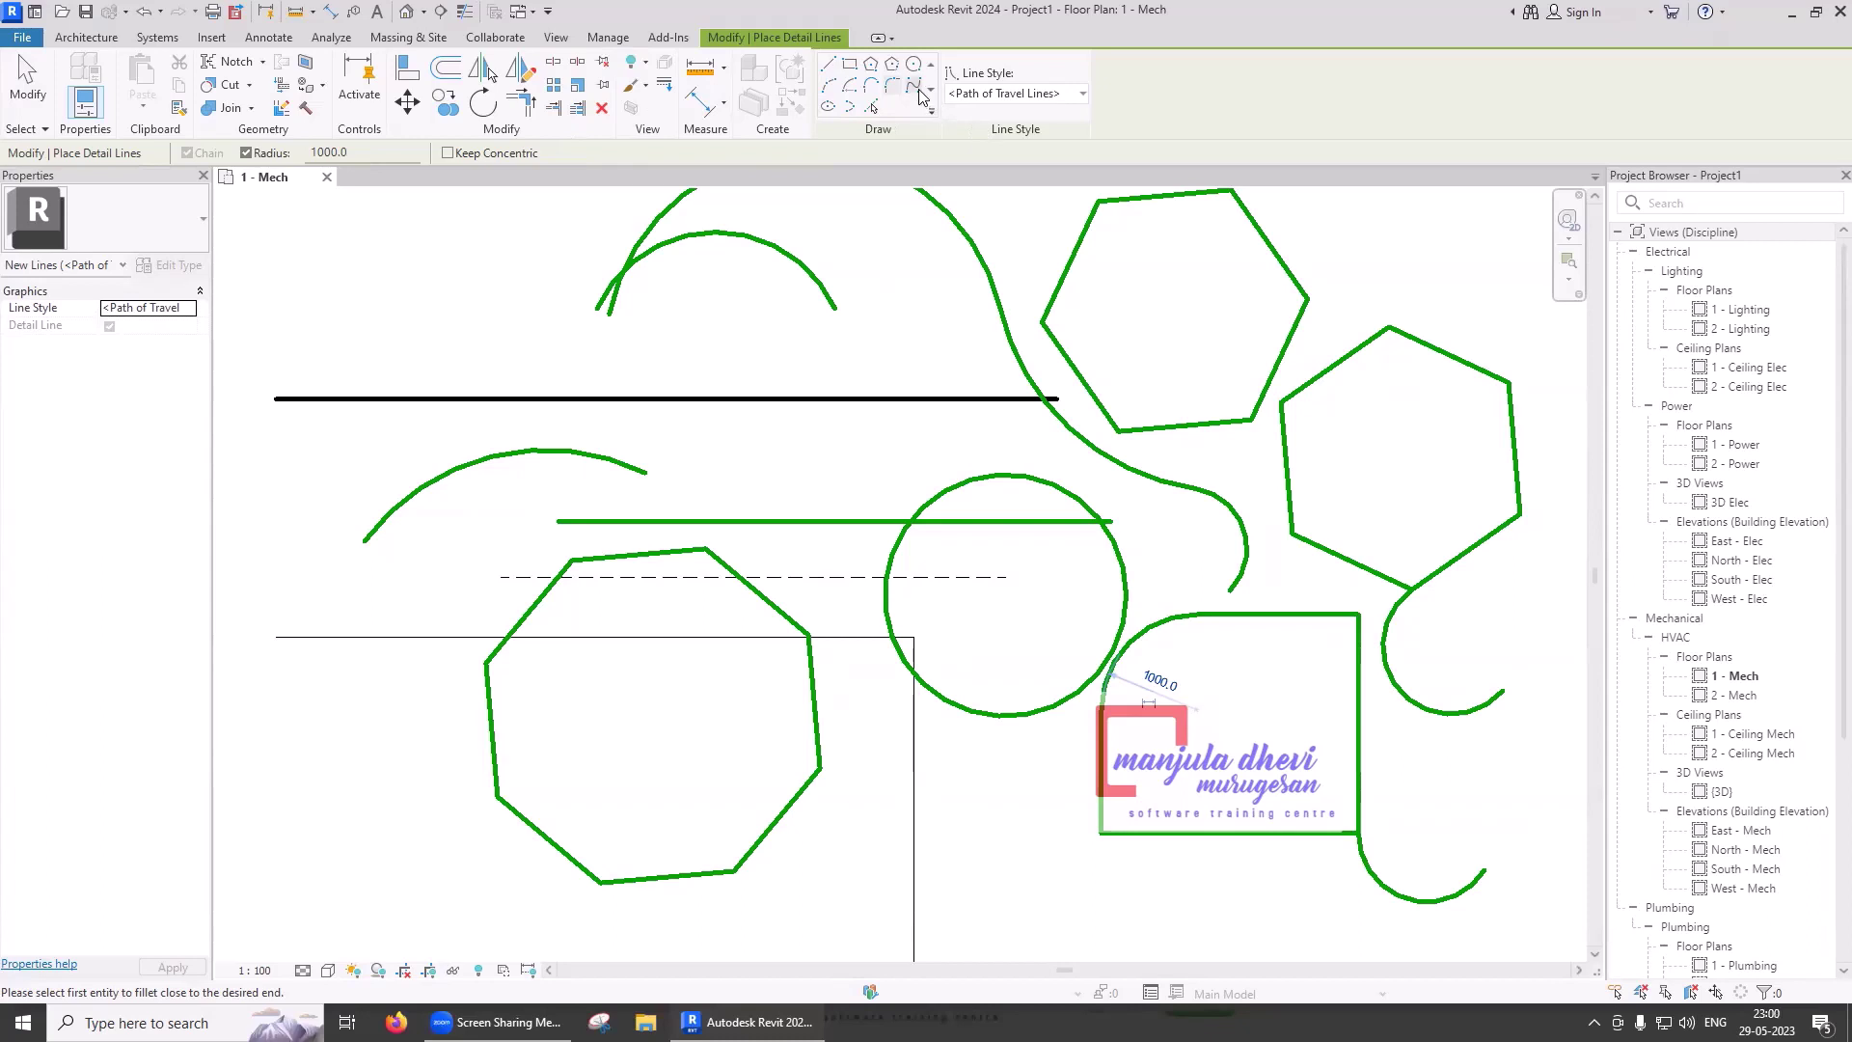
- Draw a wavy six-point green spline across the plan
left_click(912, 86)
left_click(680, 757)
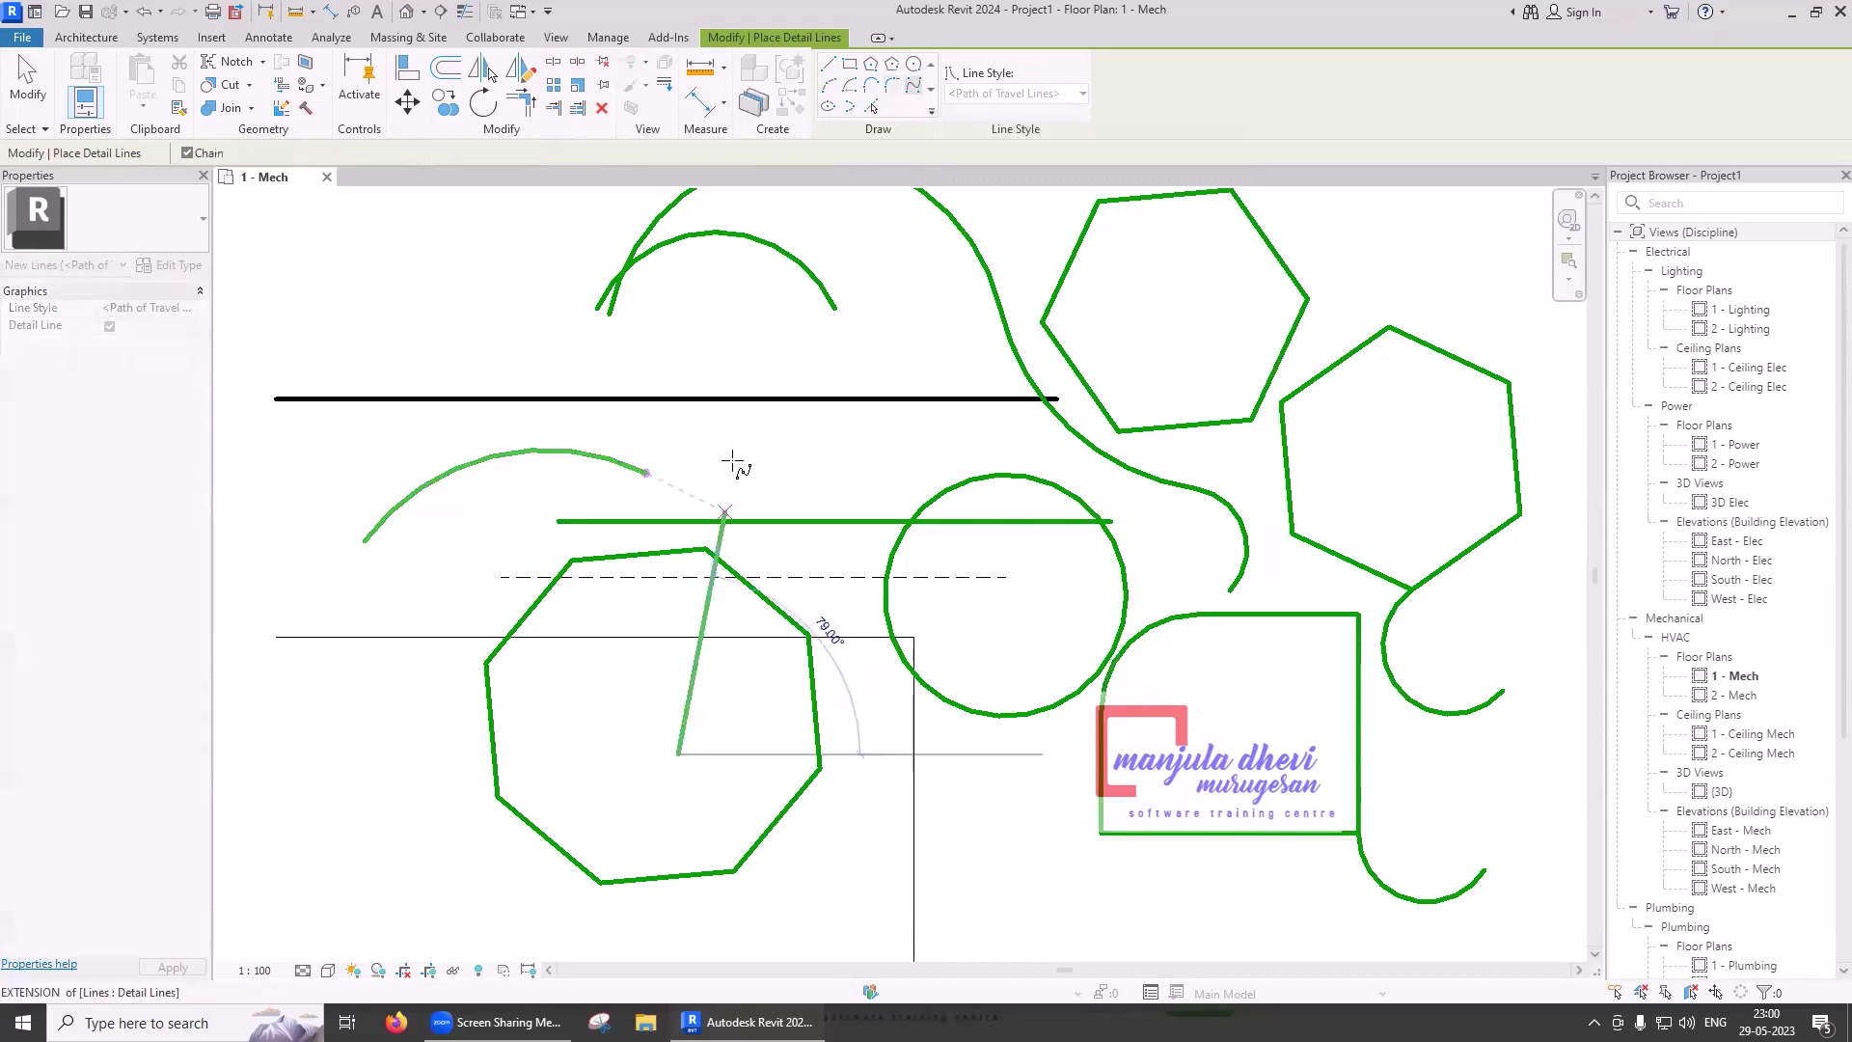
left_click(767, 300)
left_click(899, 830)
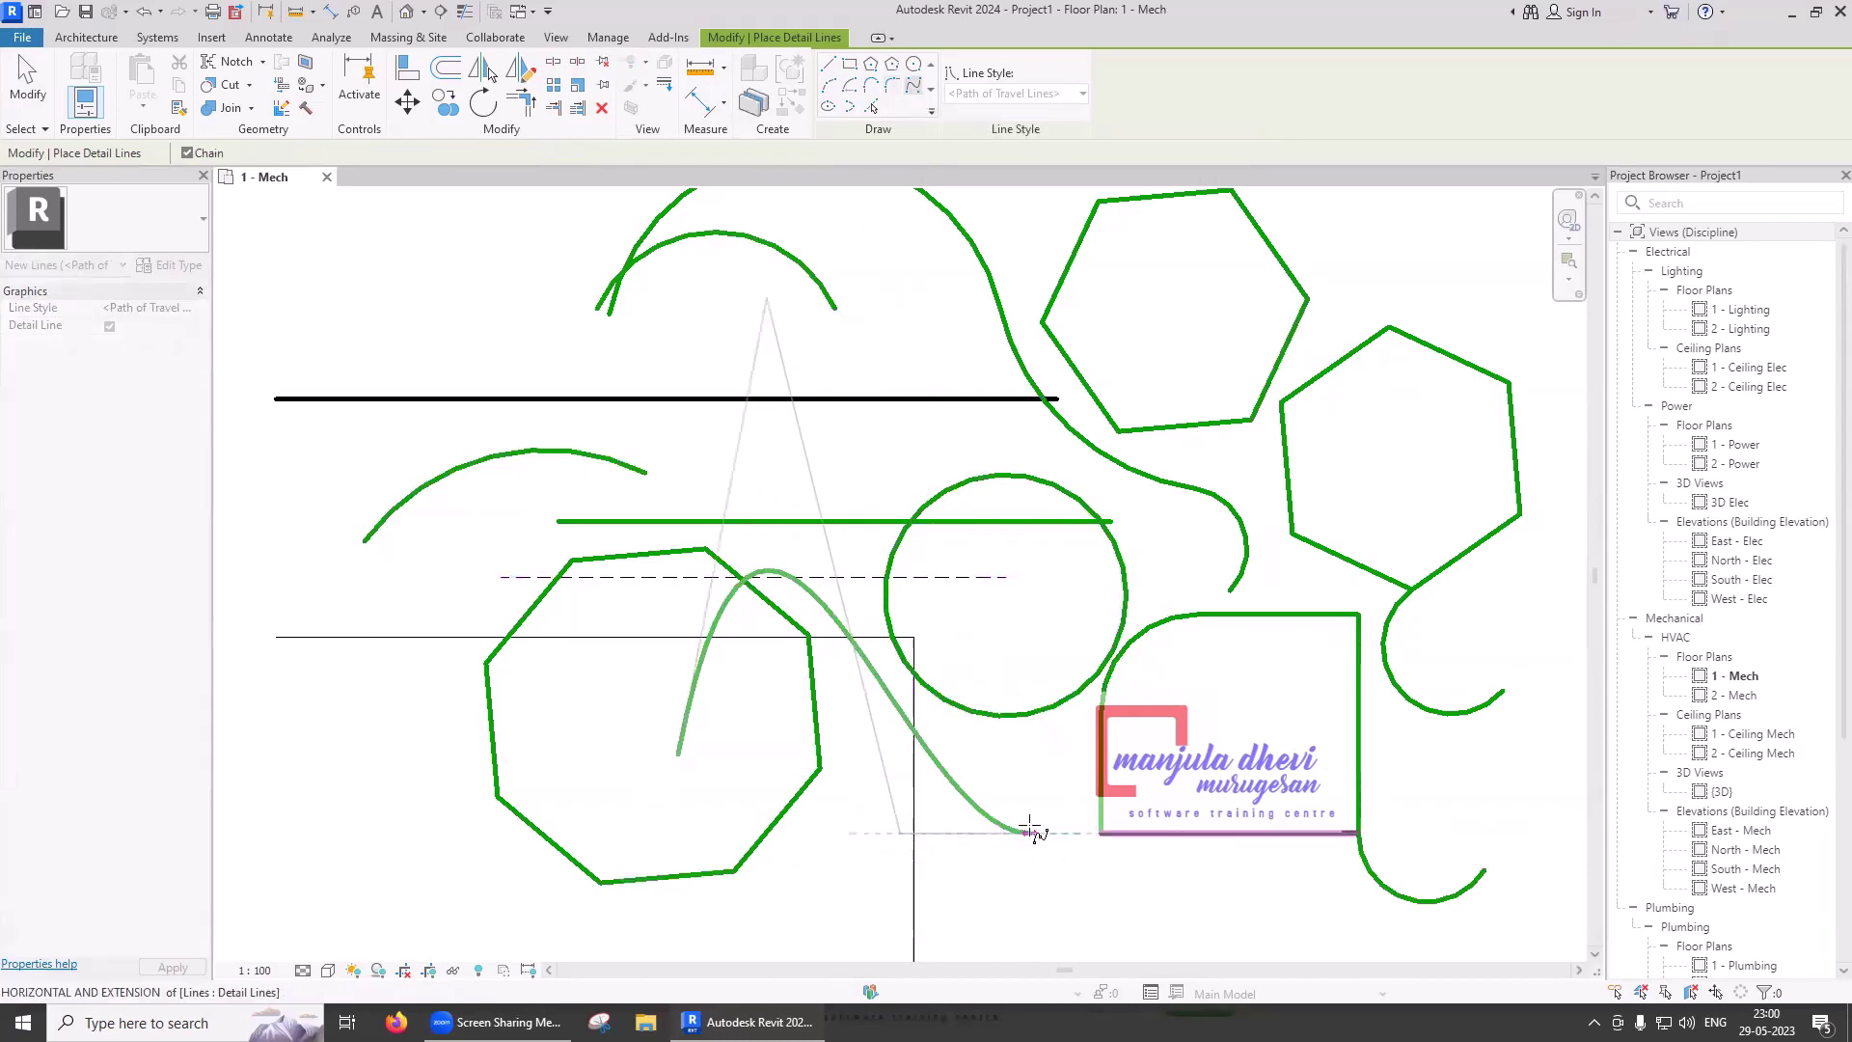
left_click(1032, 822)
left_click(1140, 331)
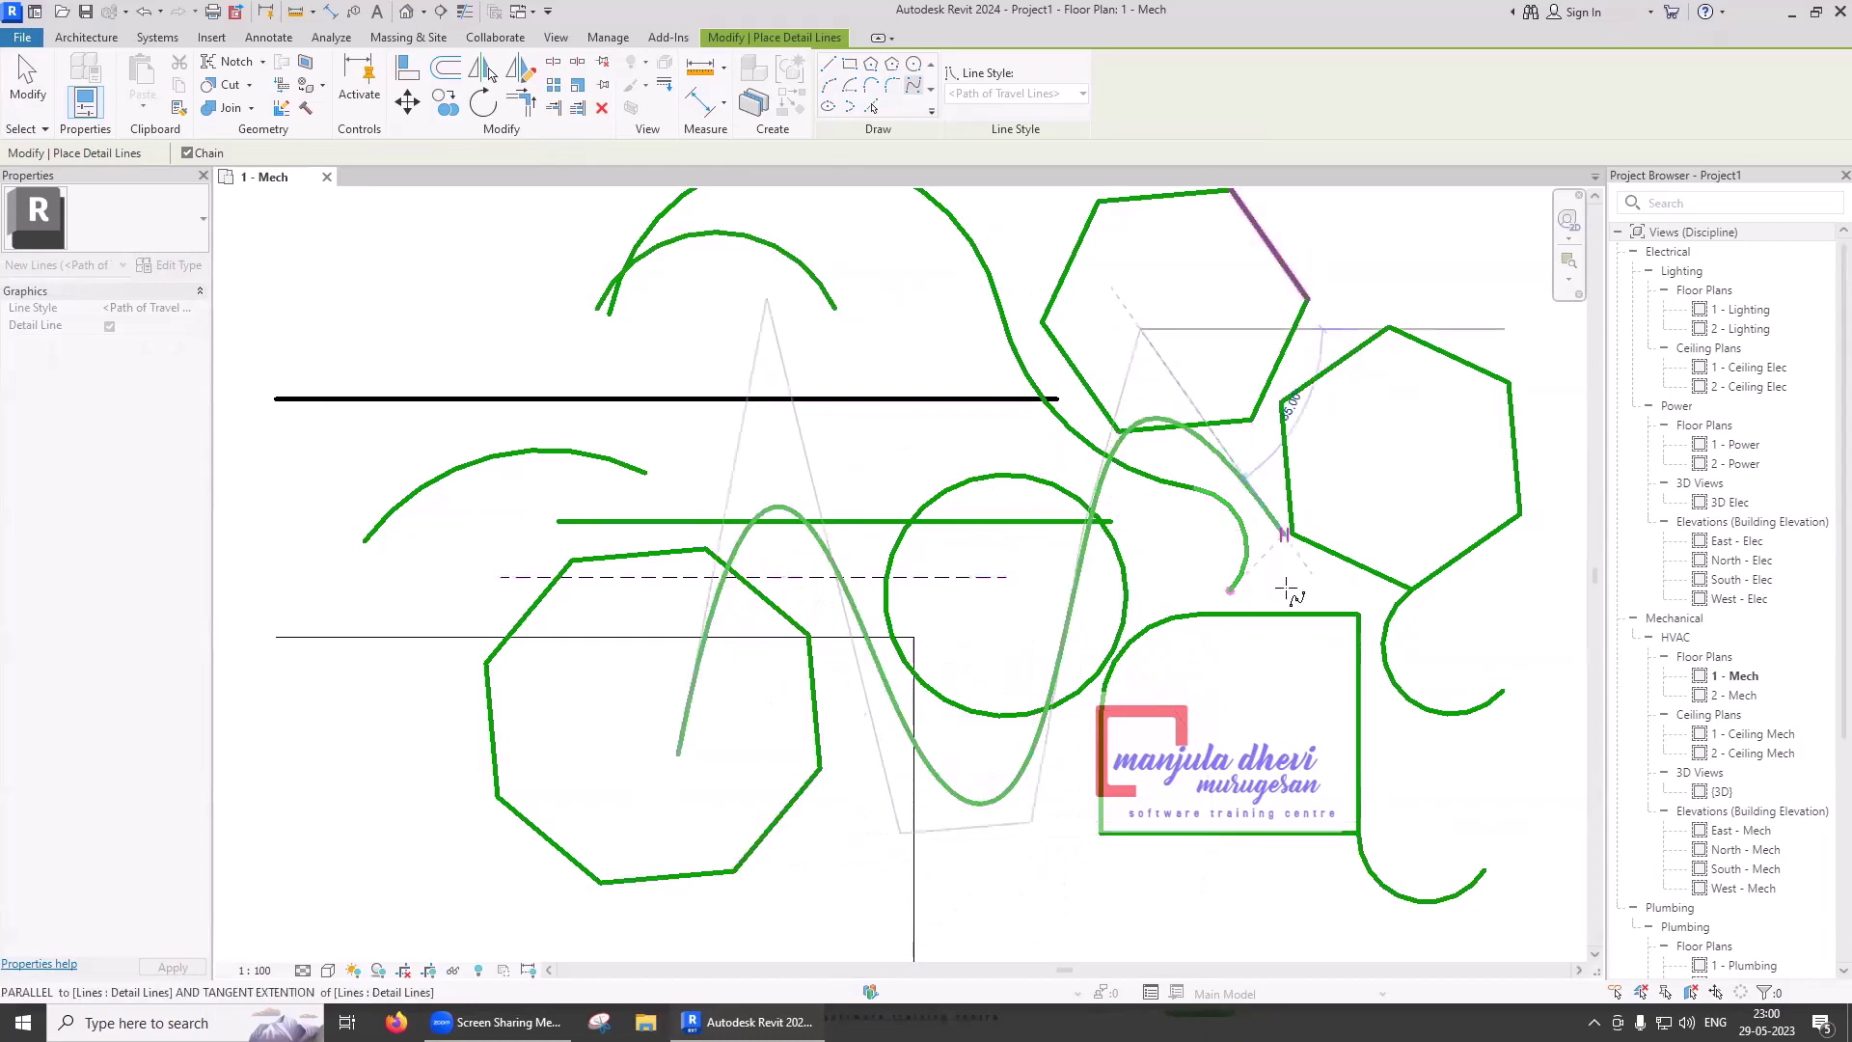
left_click(1287, 593)
key("Escape")
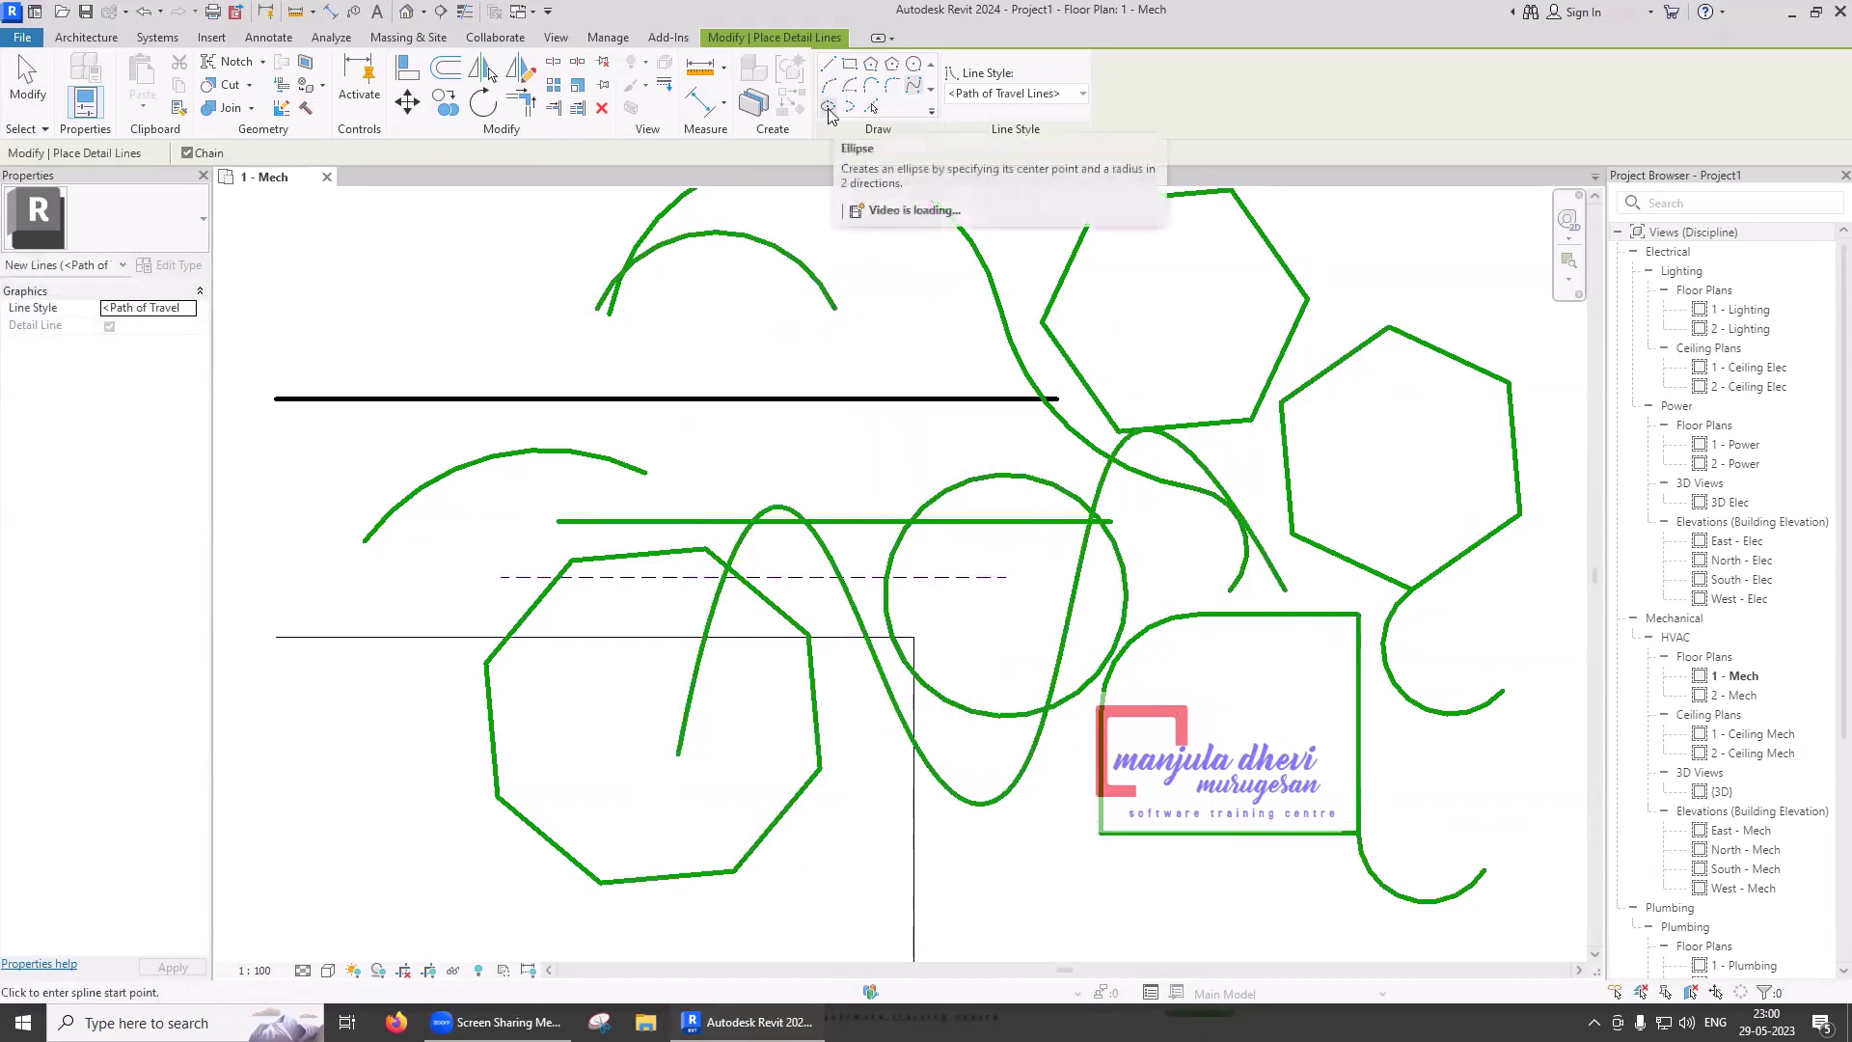
- Draw a full ellipse at the lower left of the plan
left_click(829, 108)
left_click(310, 773)
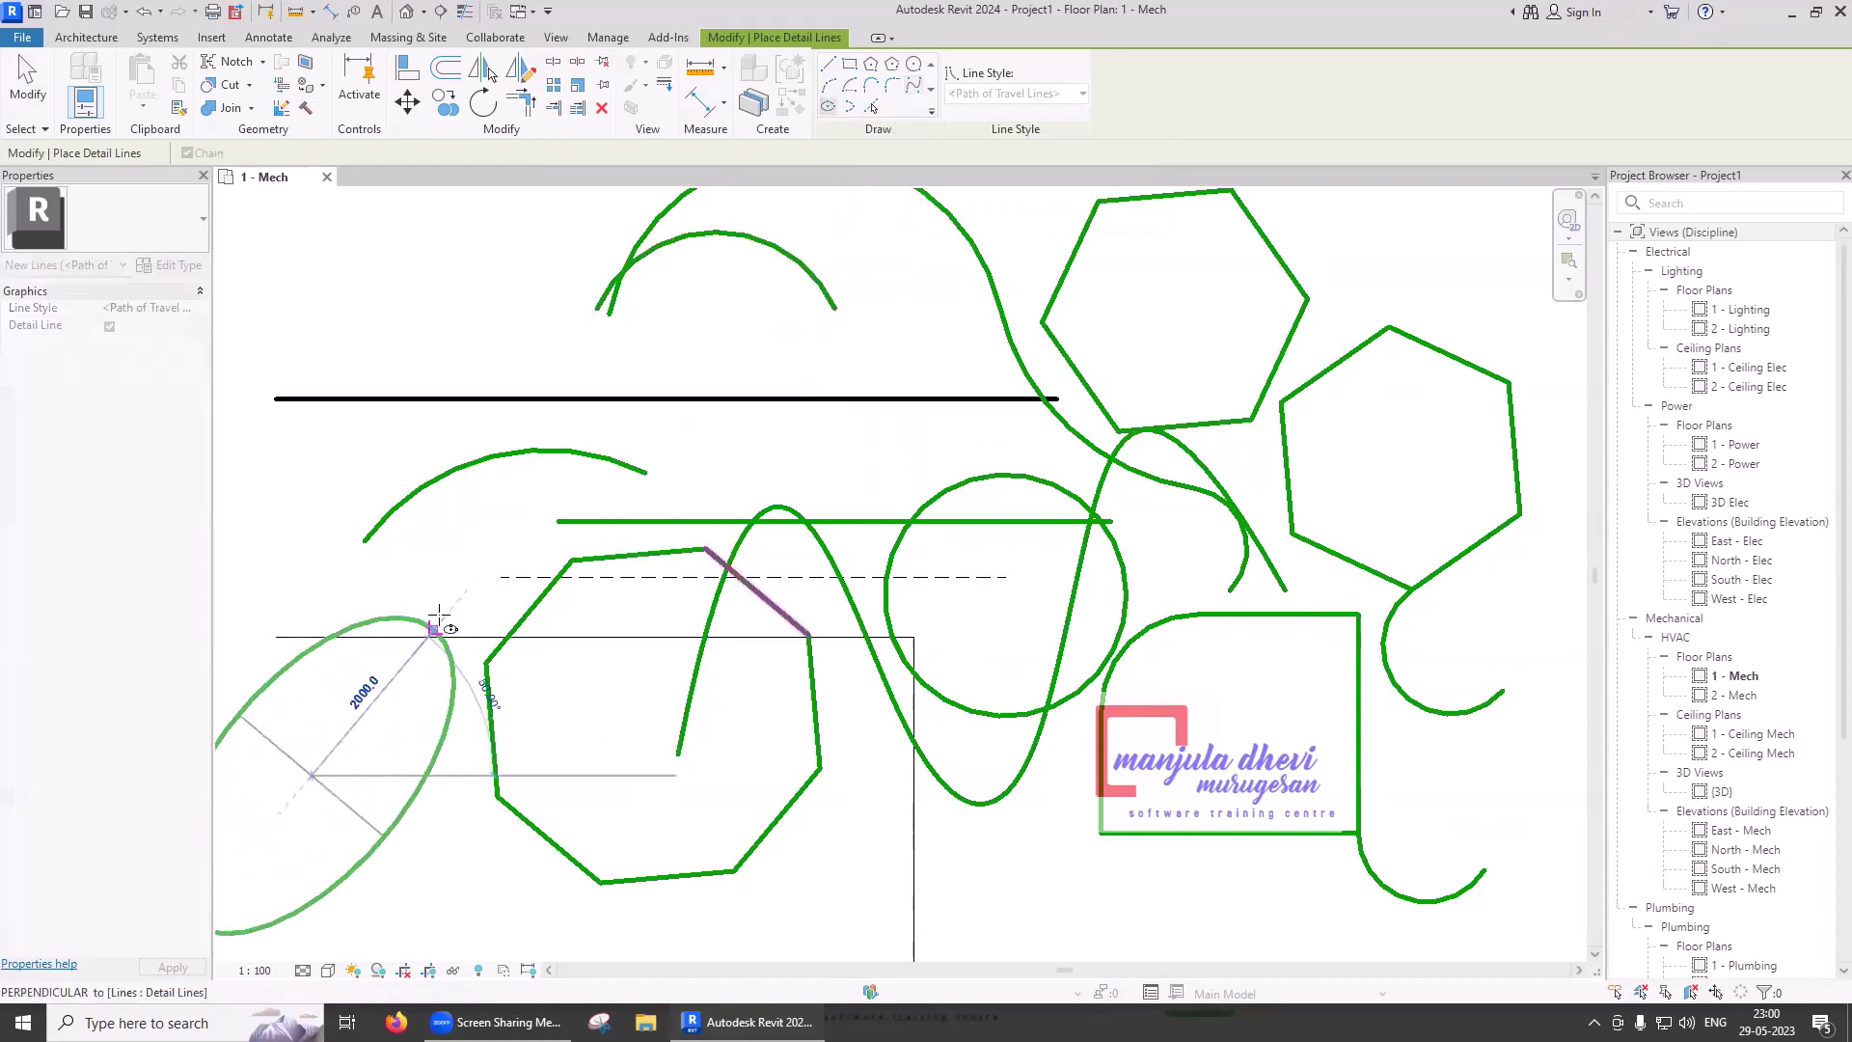
left_click(454, 788)
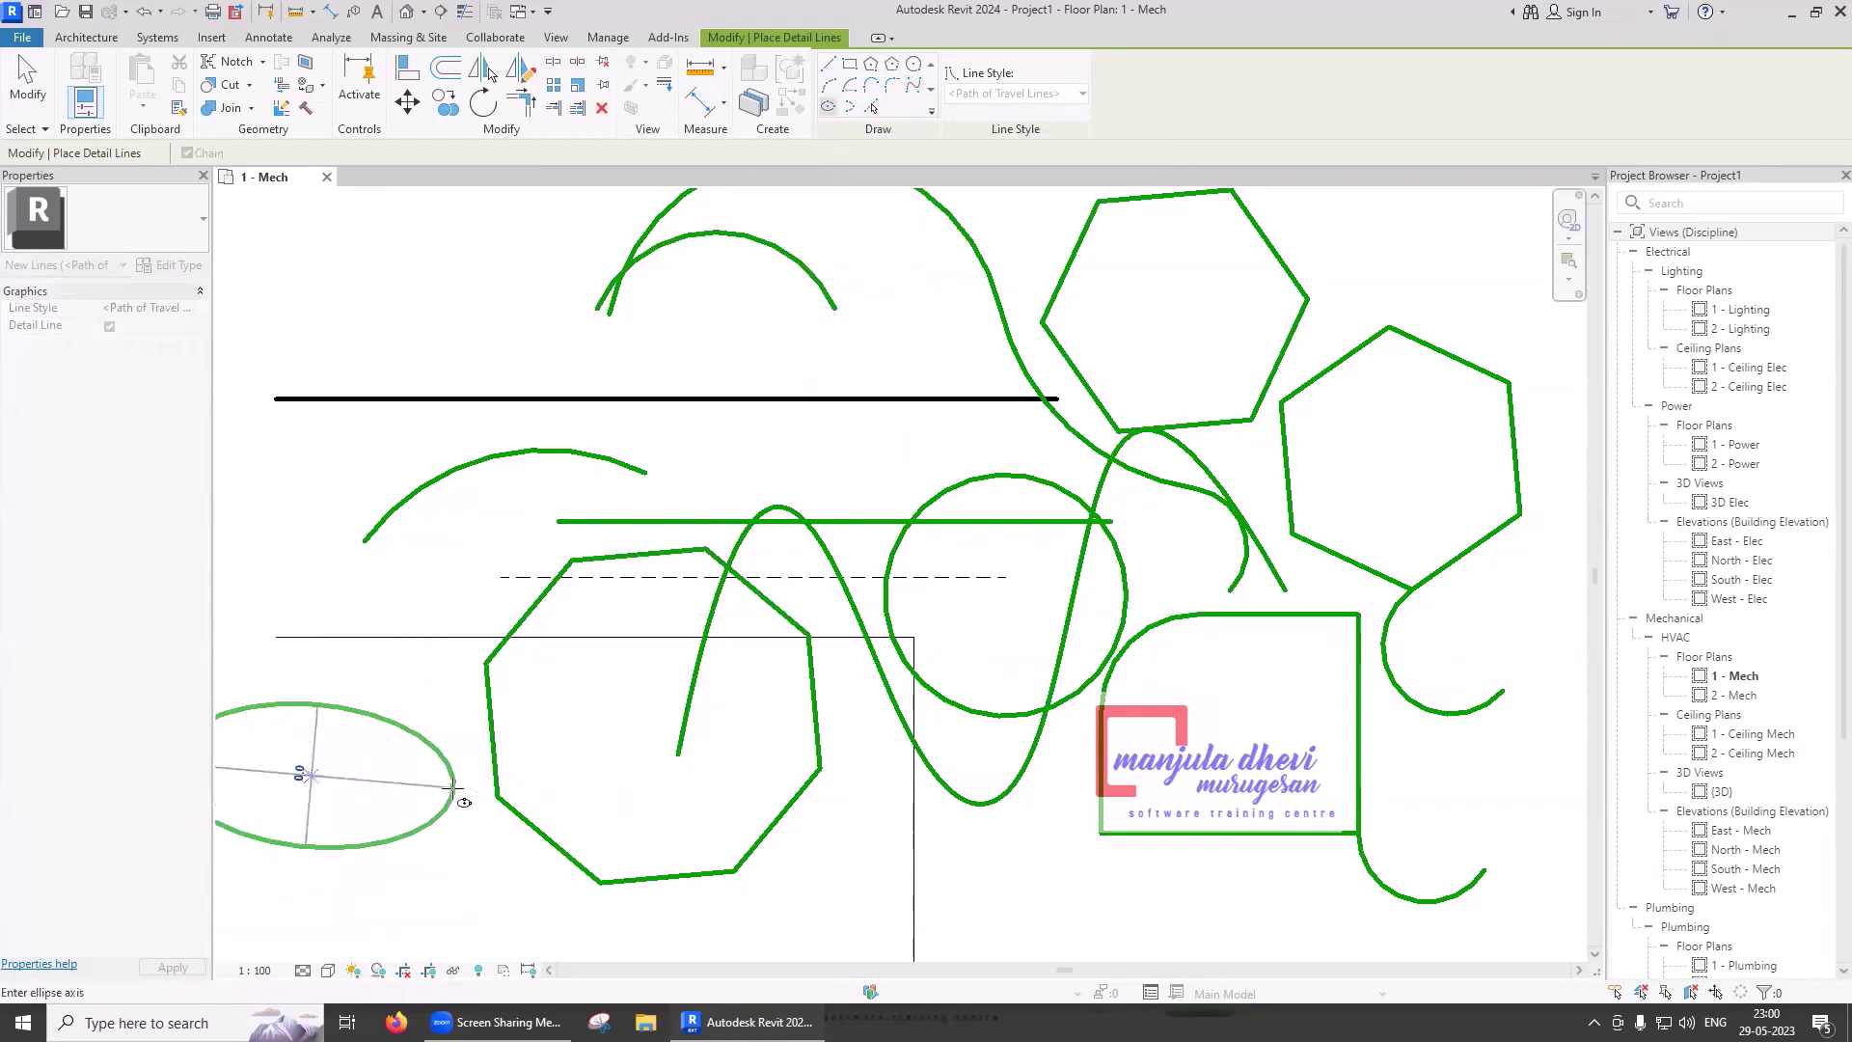
left_click(443, 859)
middle_click_drag(476, 871, 618, 835)
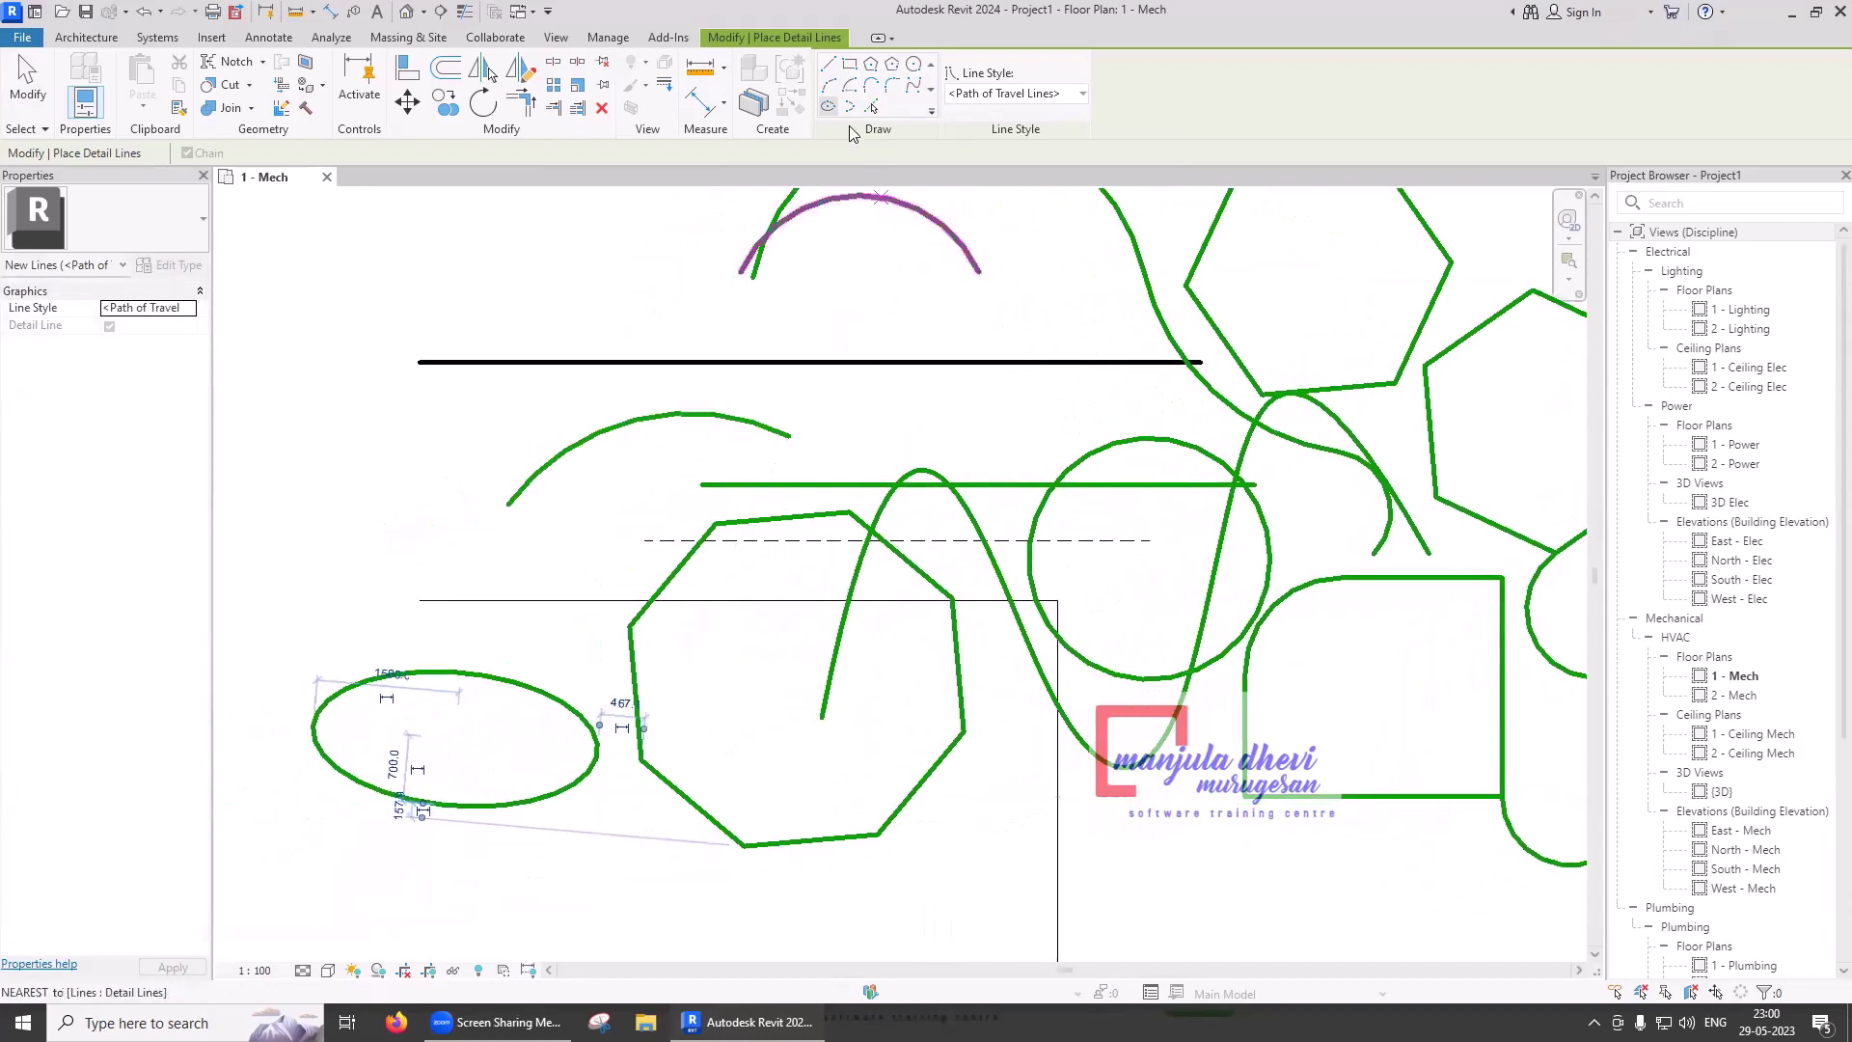
- Draw a partial ellipse arc on the left, then exit the line-drawing command
left_click(849, 107)
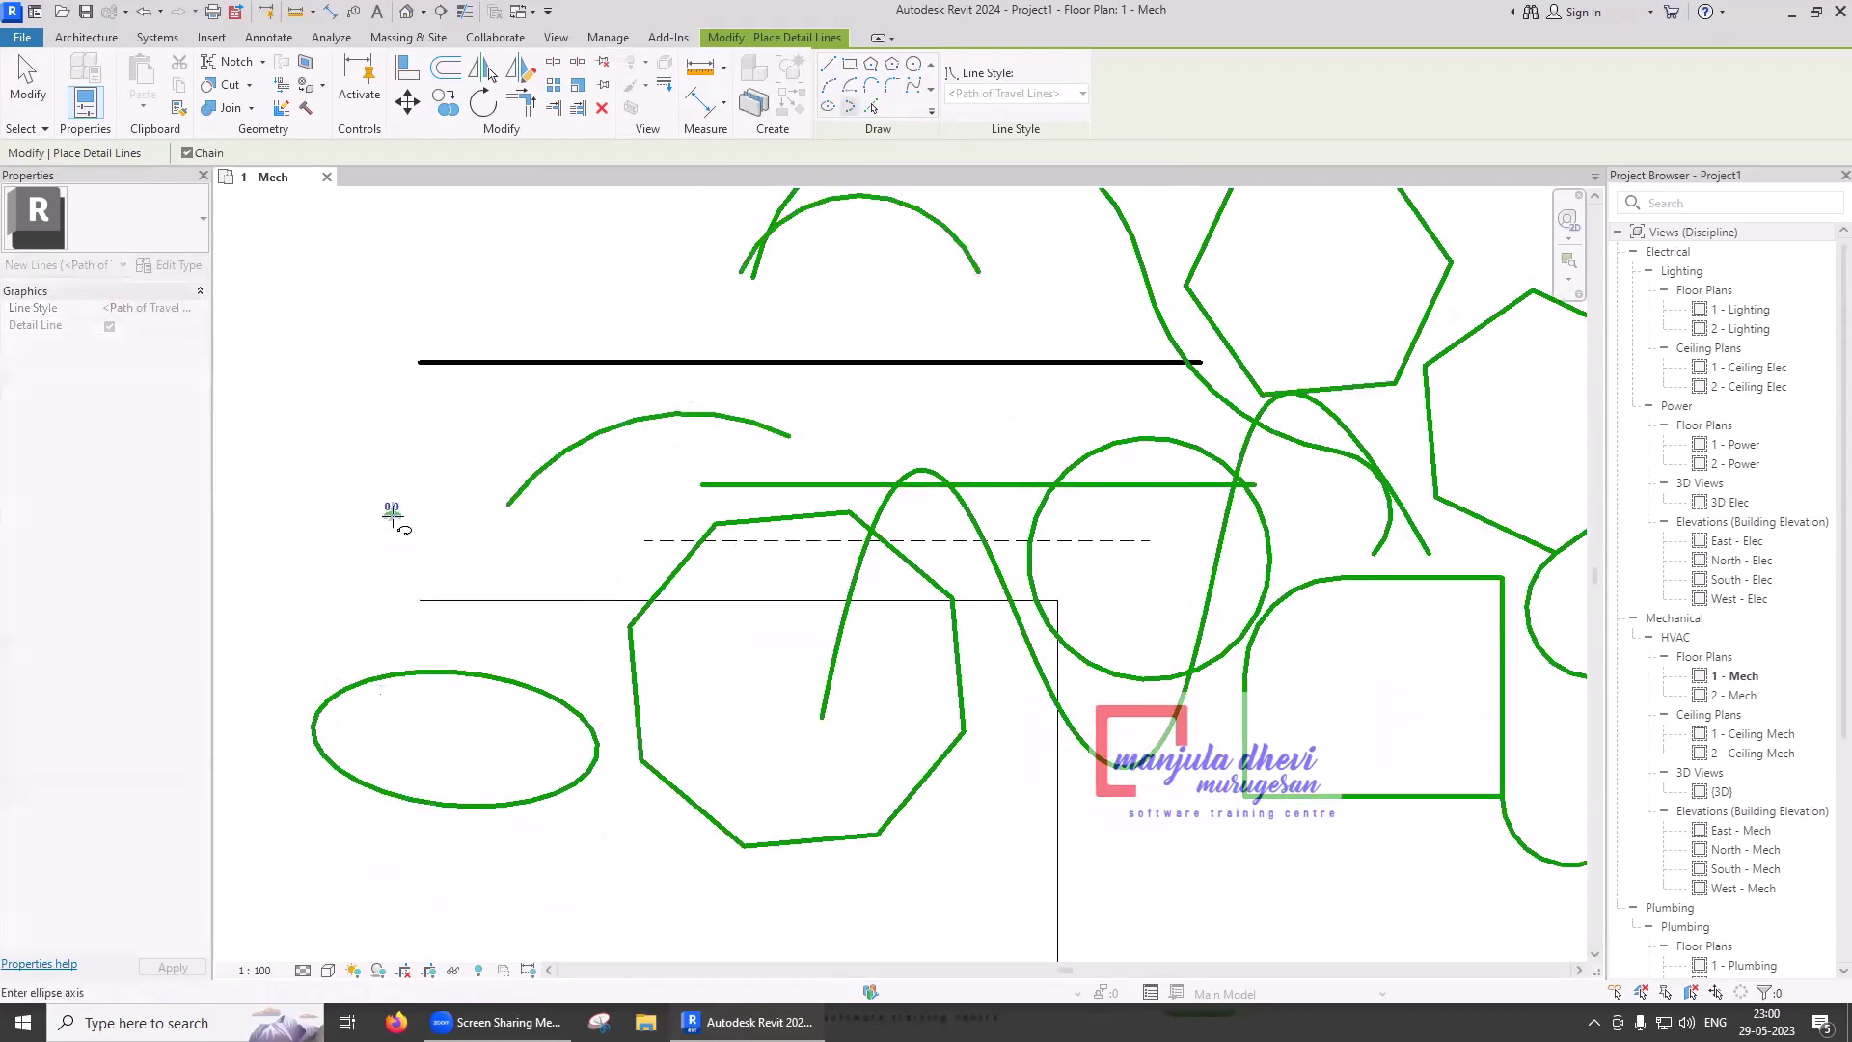
left_click(392, 518)
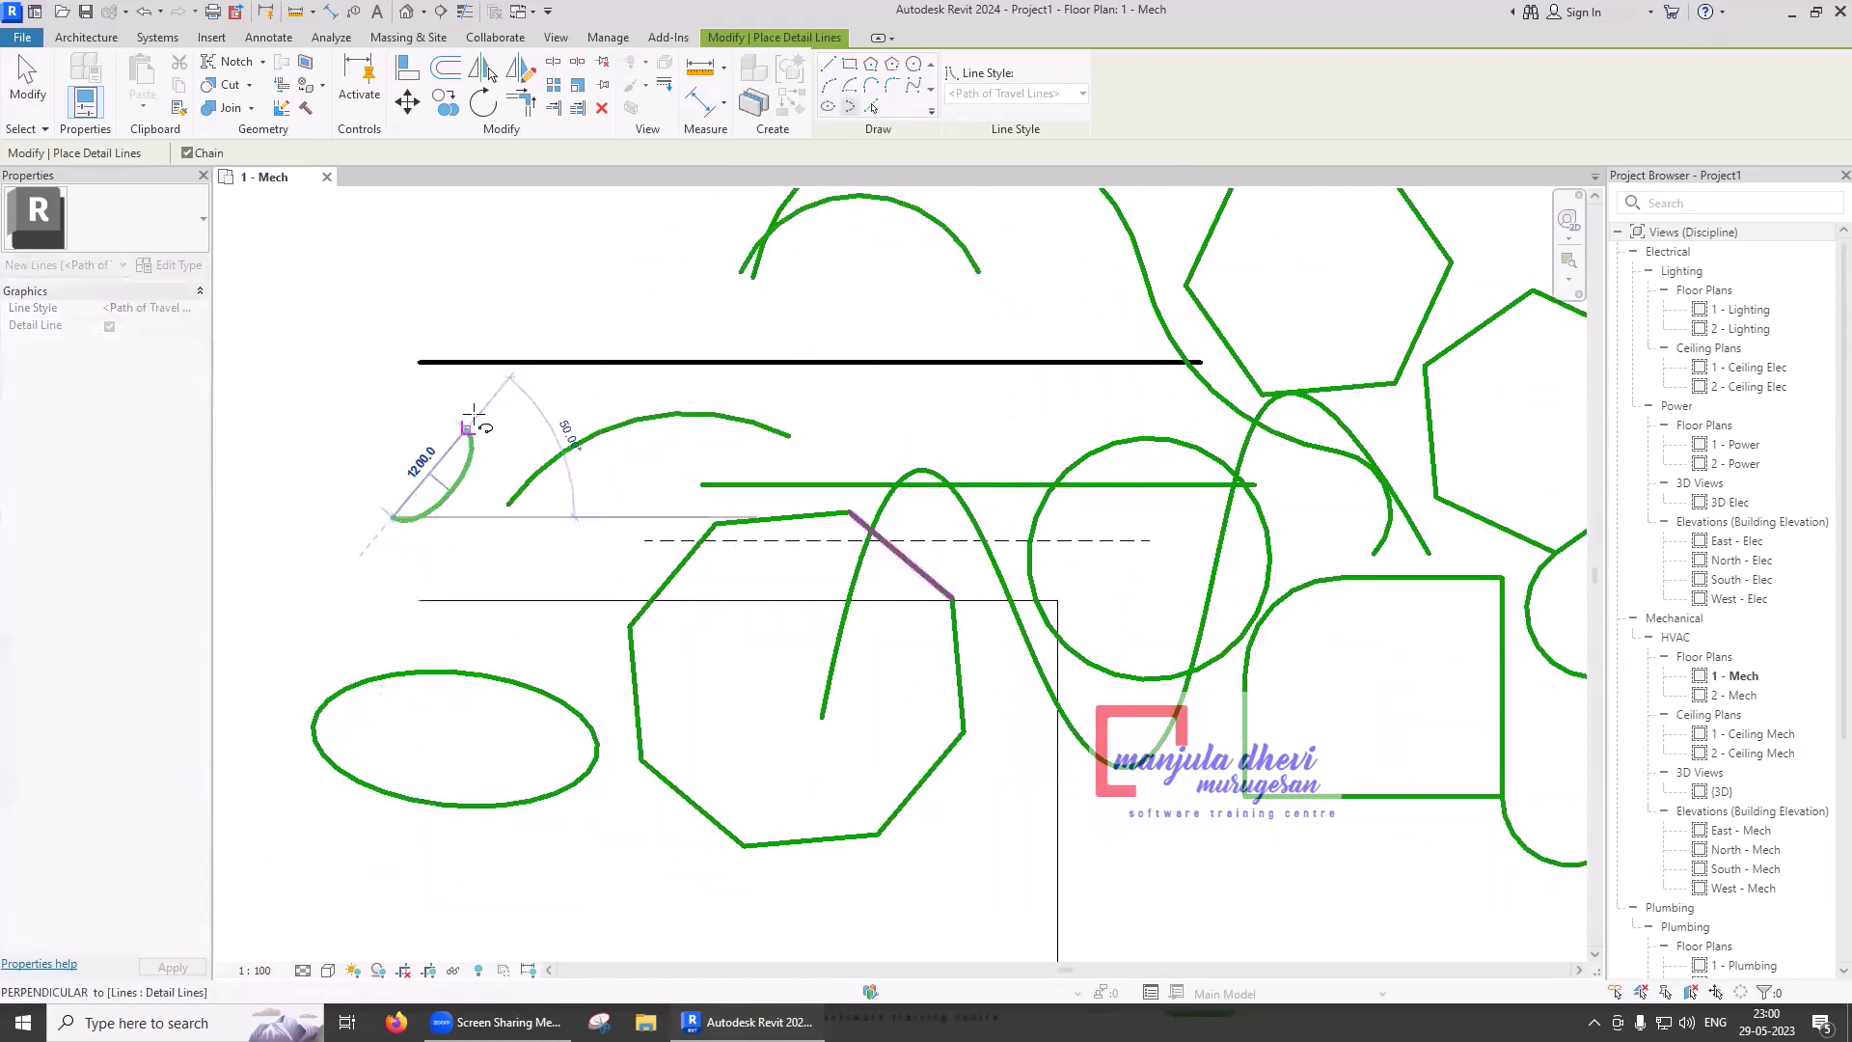
left_click(589, 265)
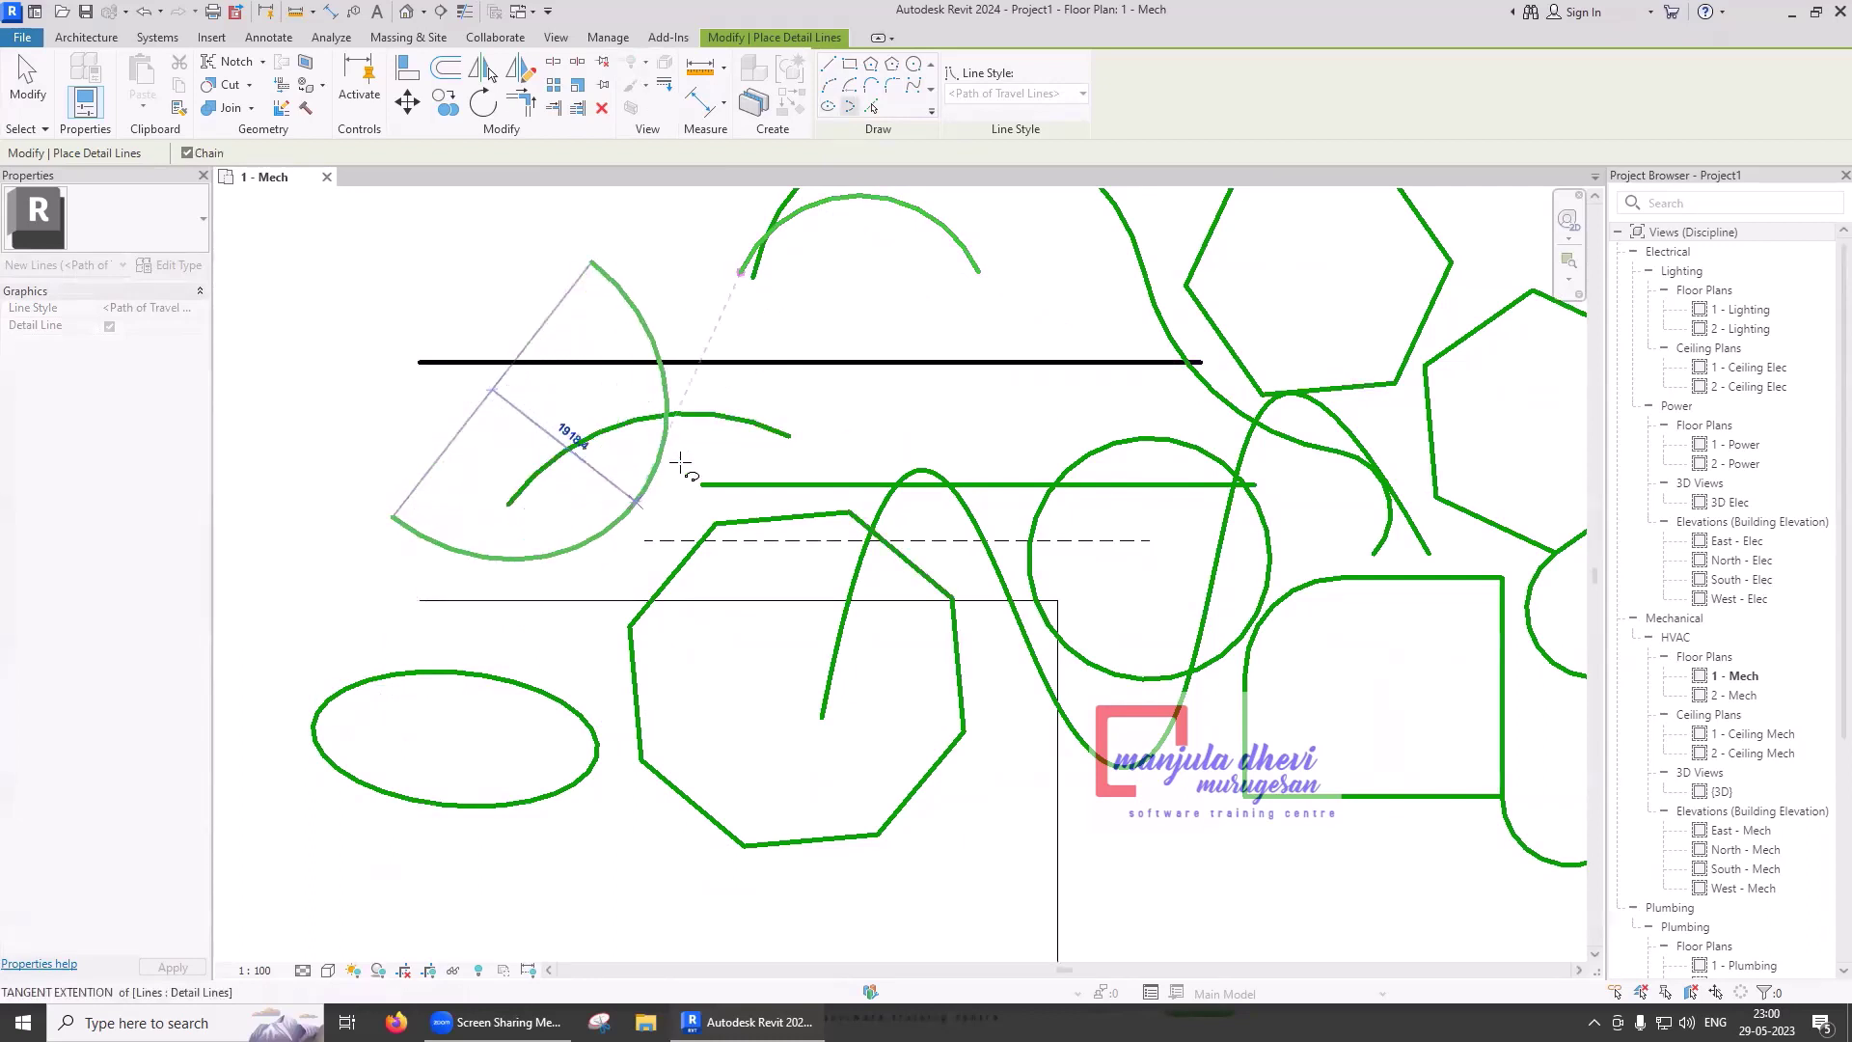
left_click(595, 454)
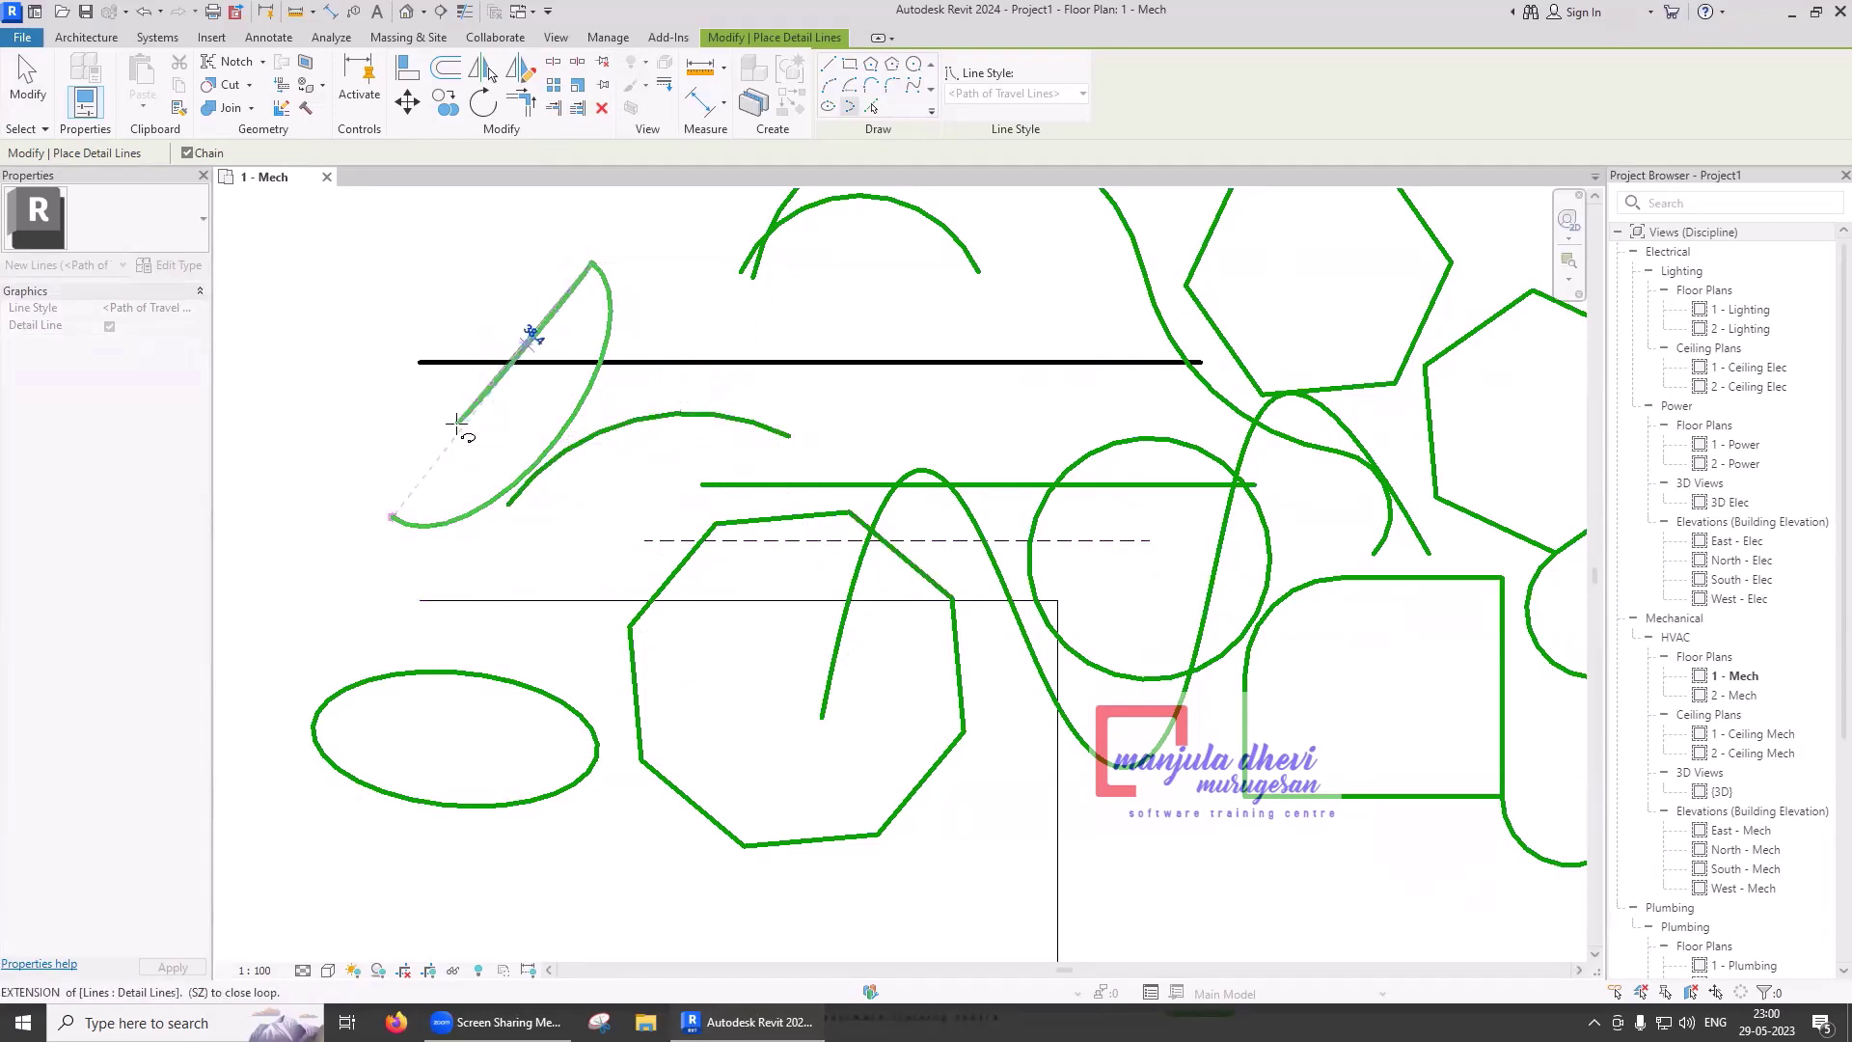
key("Escape")
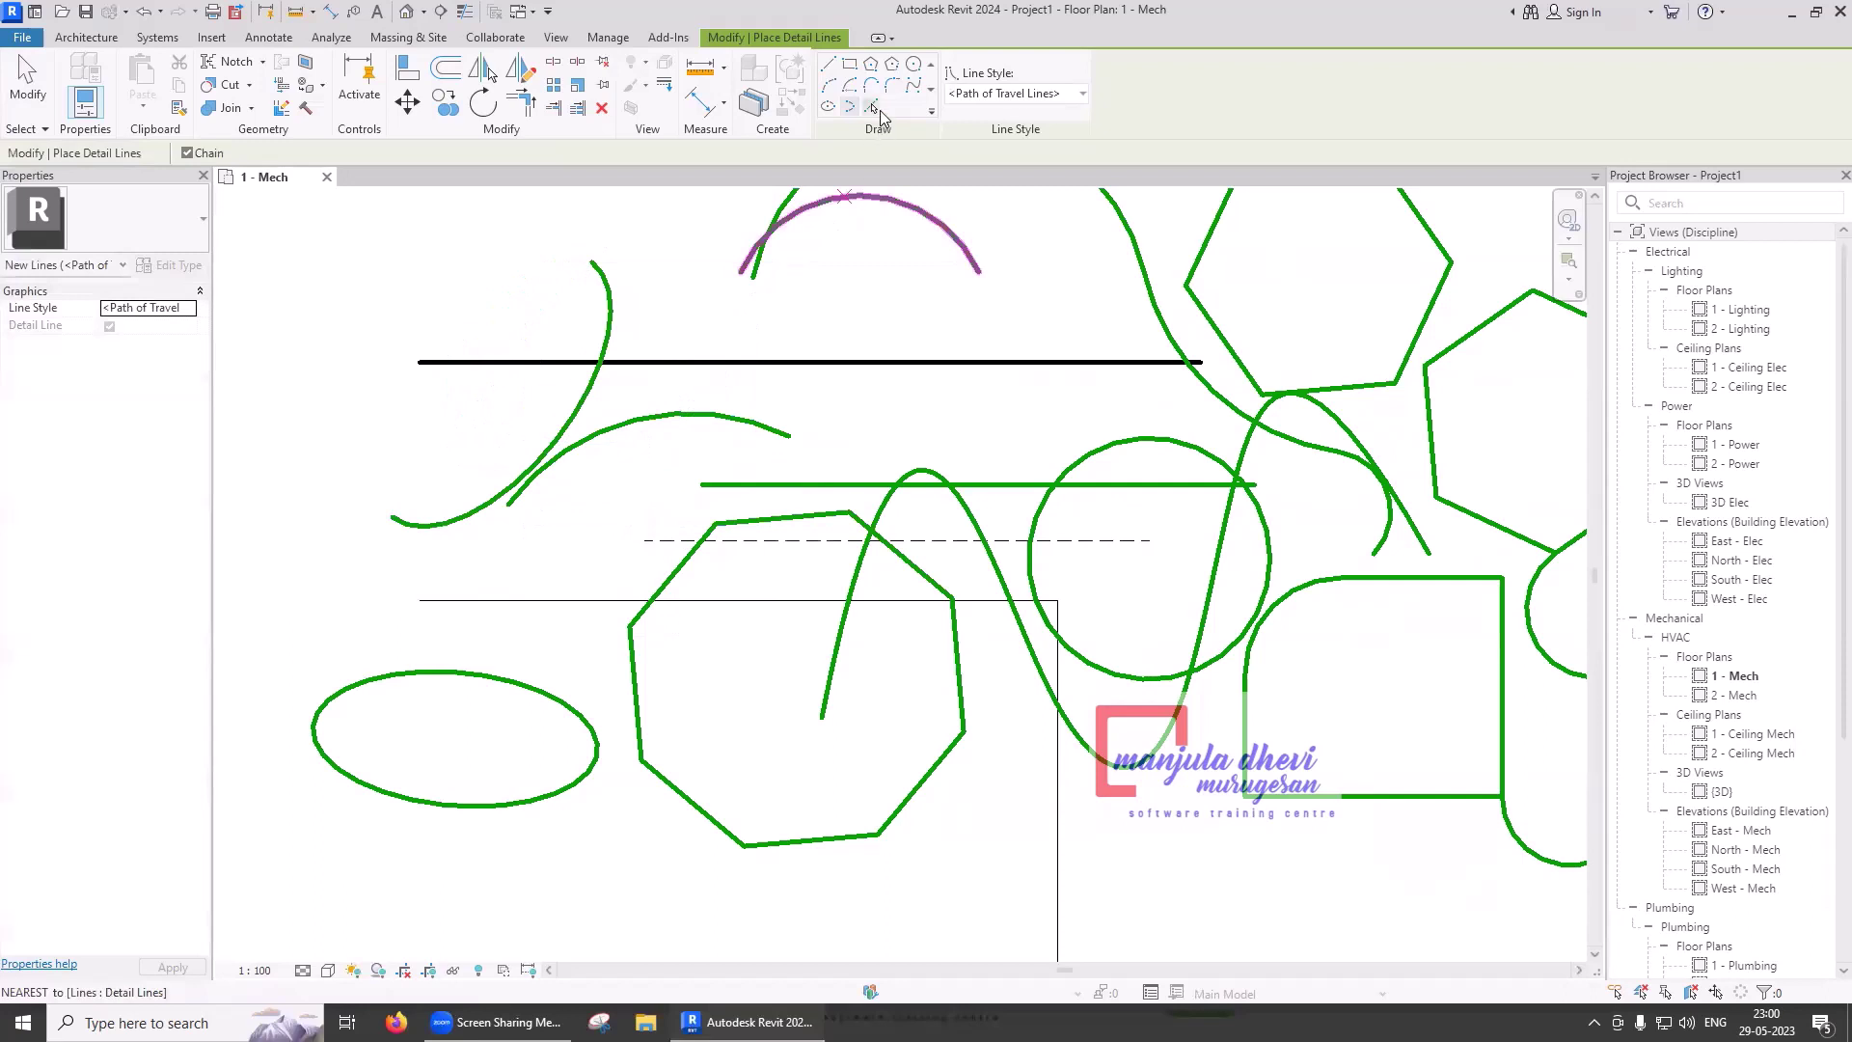
left_click(879, 110)
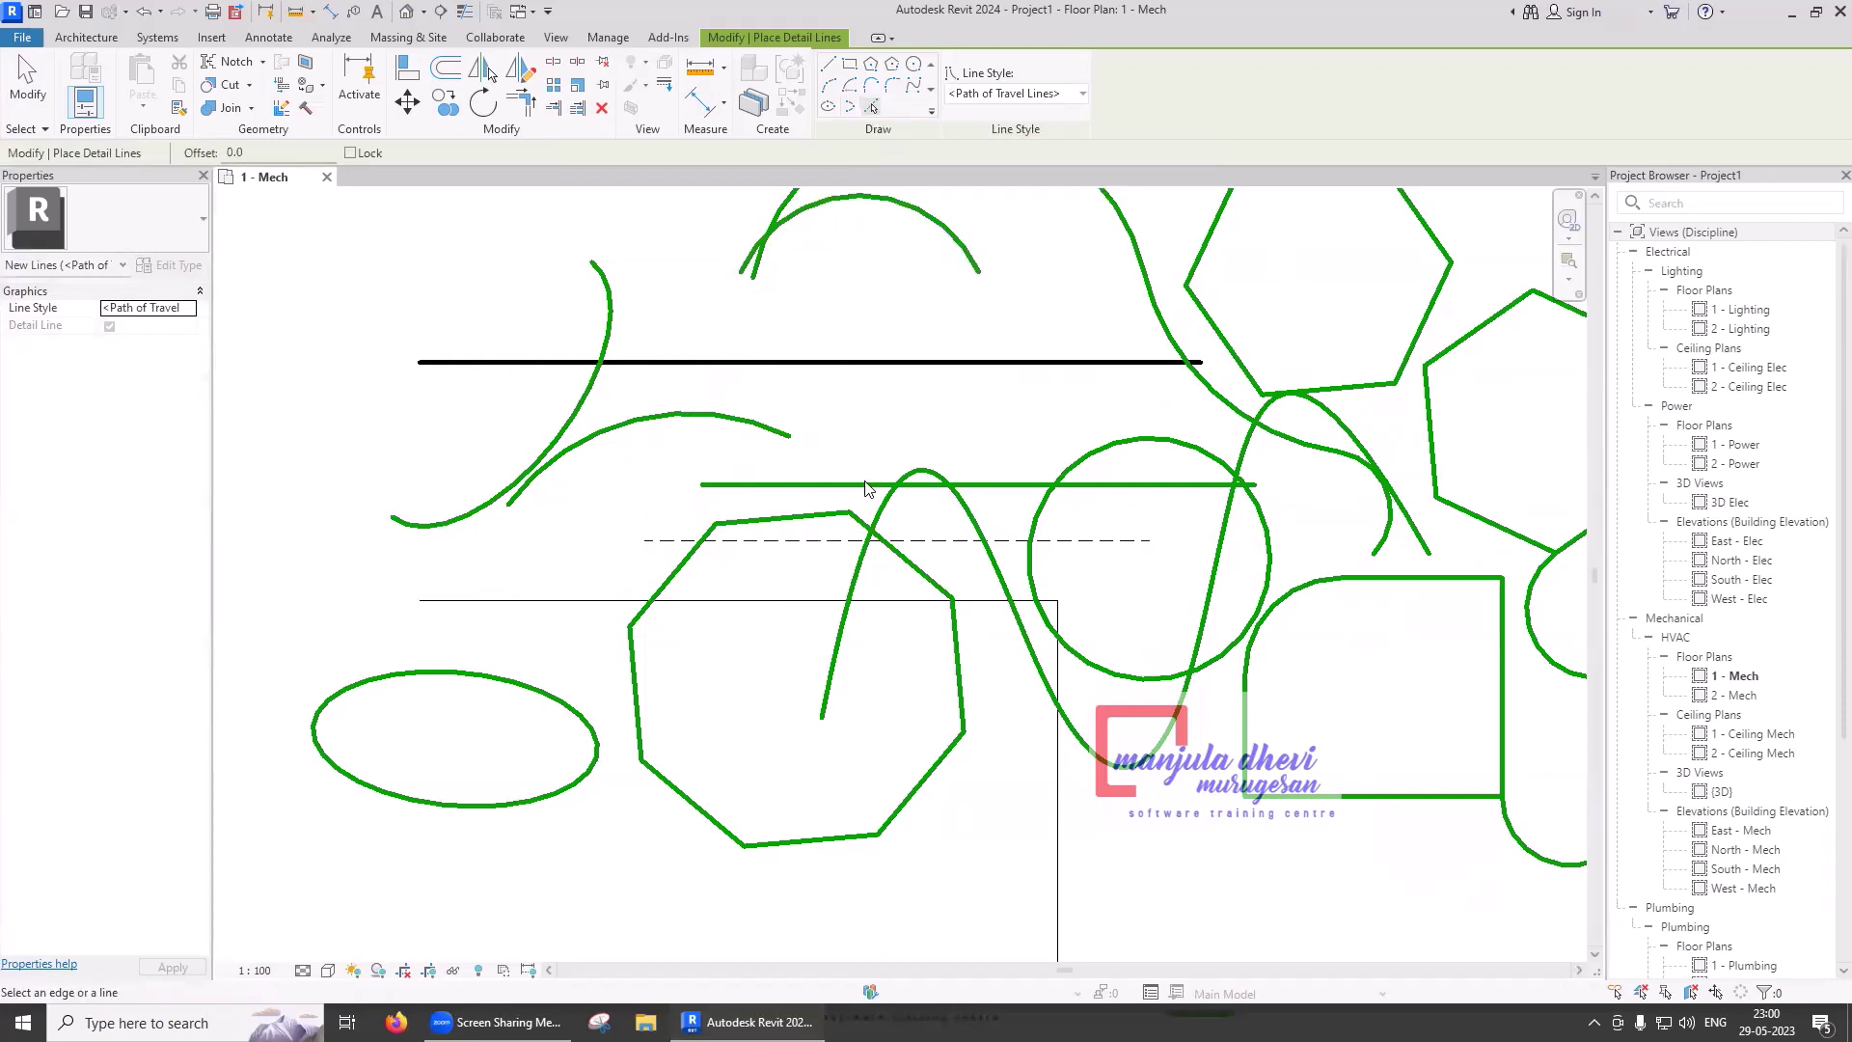
key("Escape")
key("Escape")
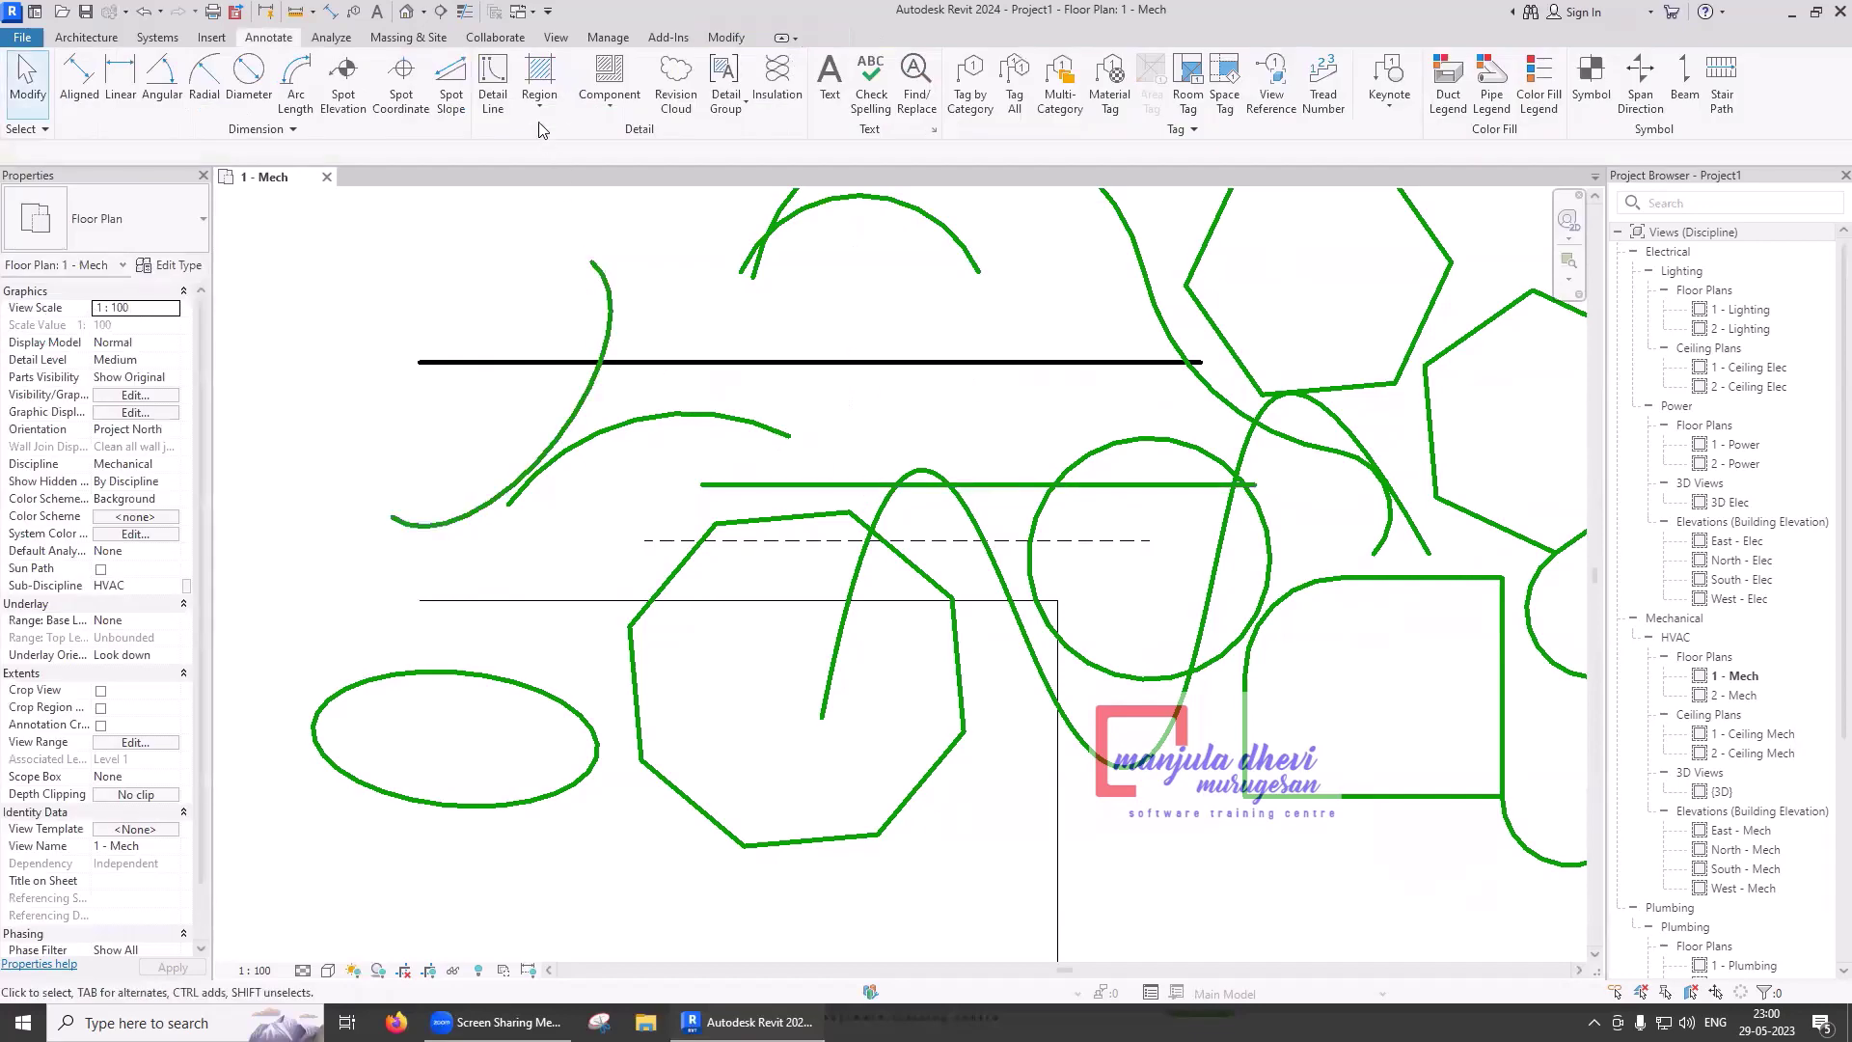
left_click(503, 93)
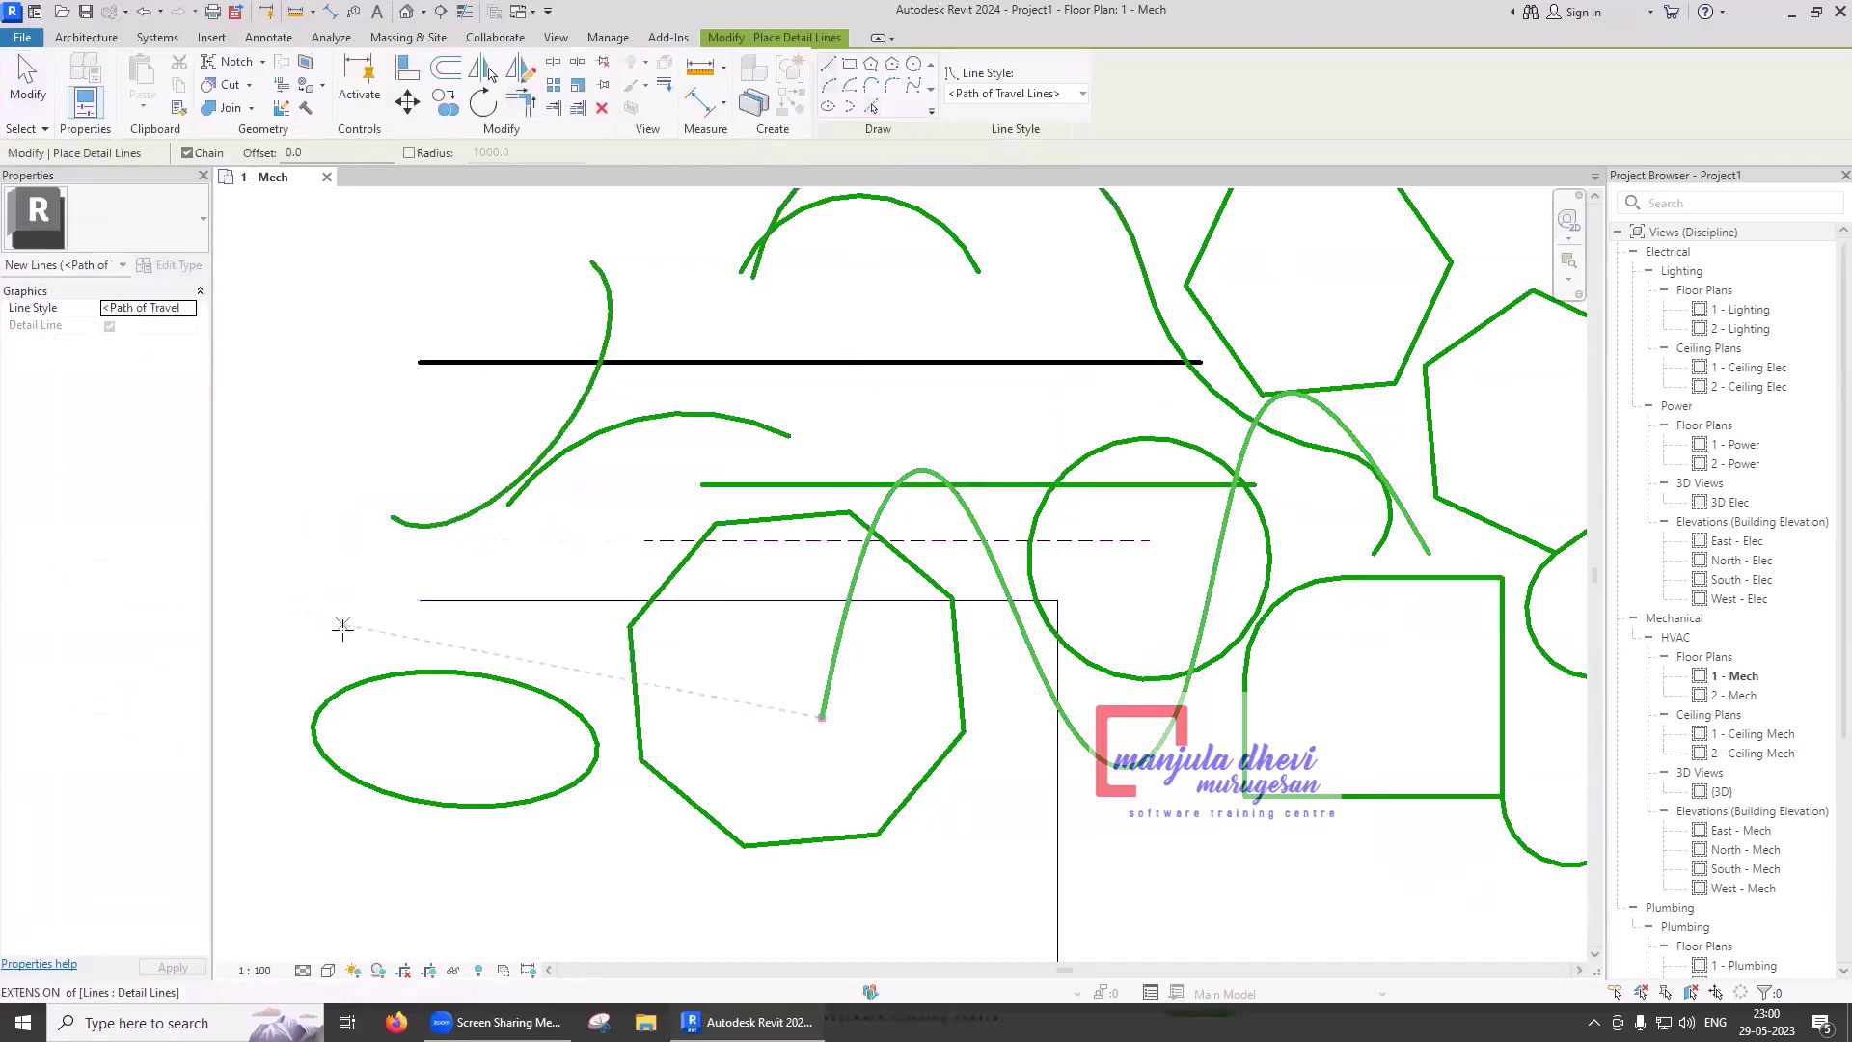
- Draw a connected three-segment zigzag detail line on the left
left_click(311, 620)
left_click(421, 390)
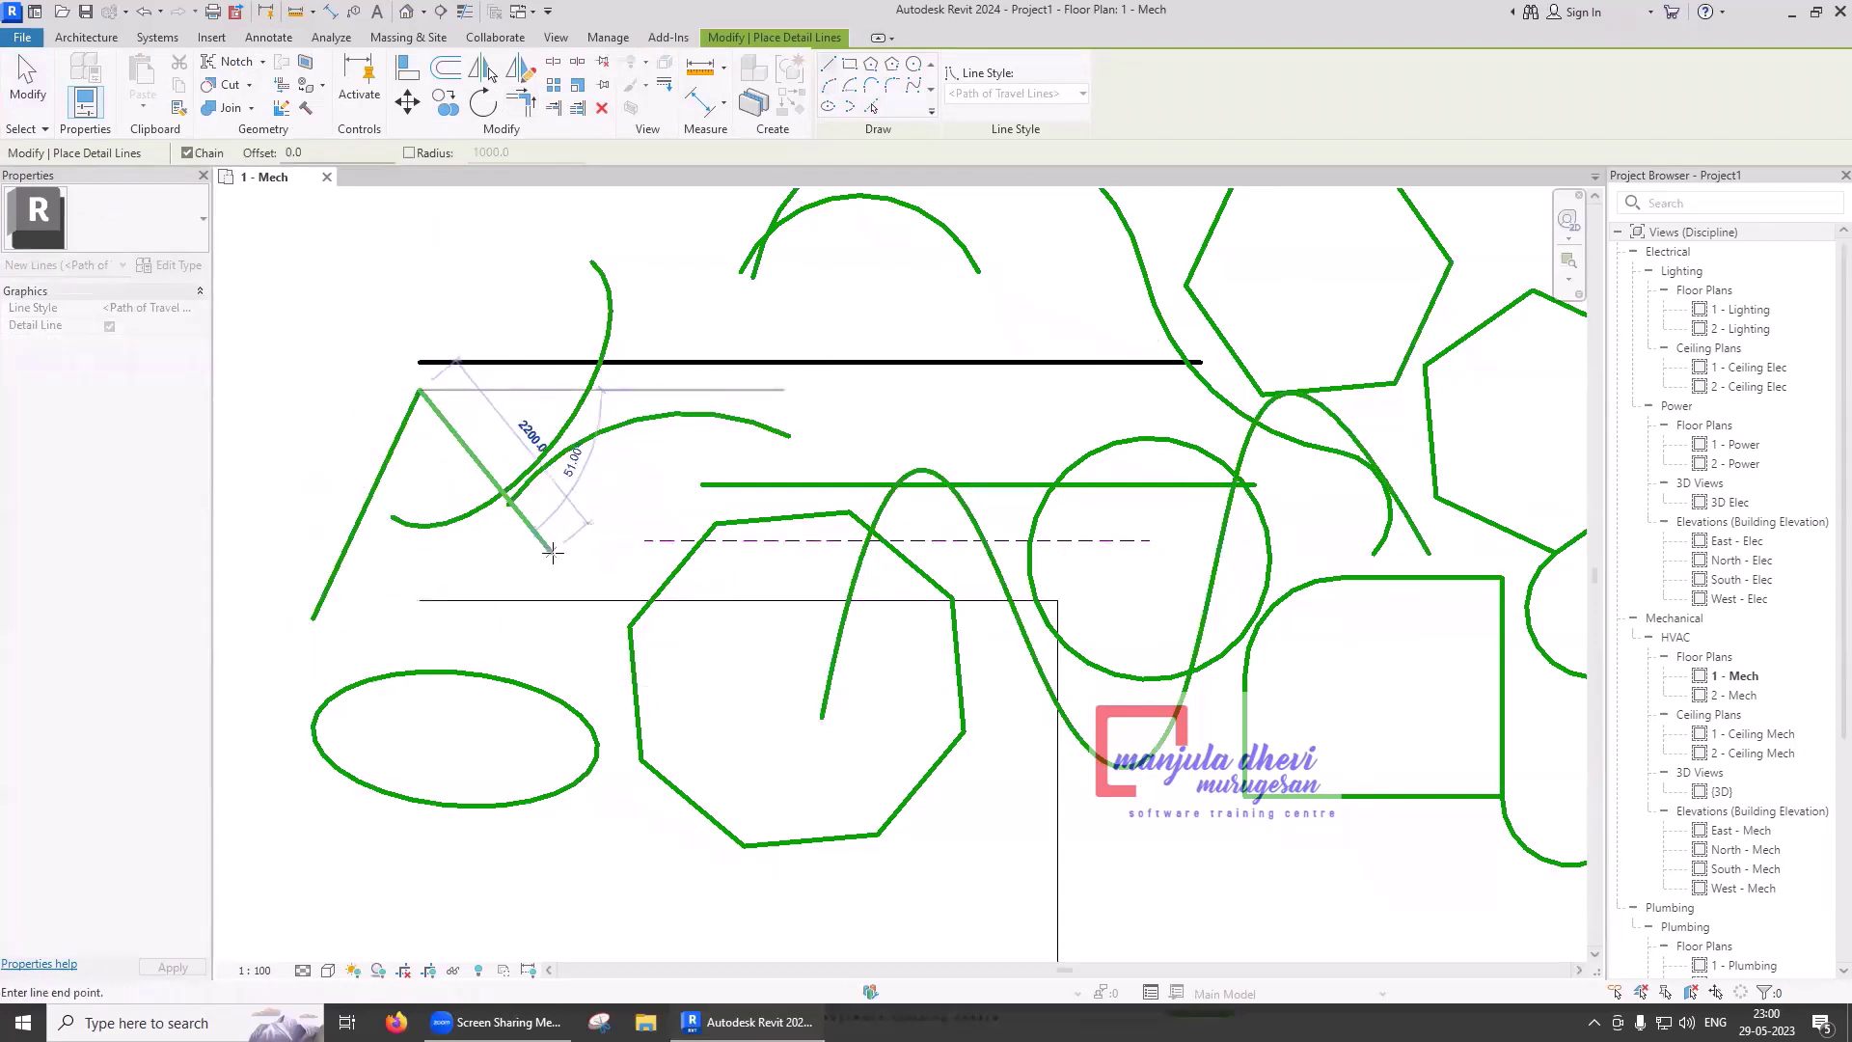
left_click(551, 551)
left_click(730, 382)
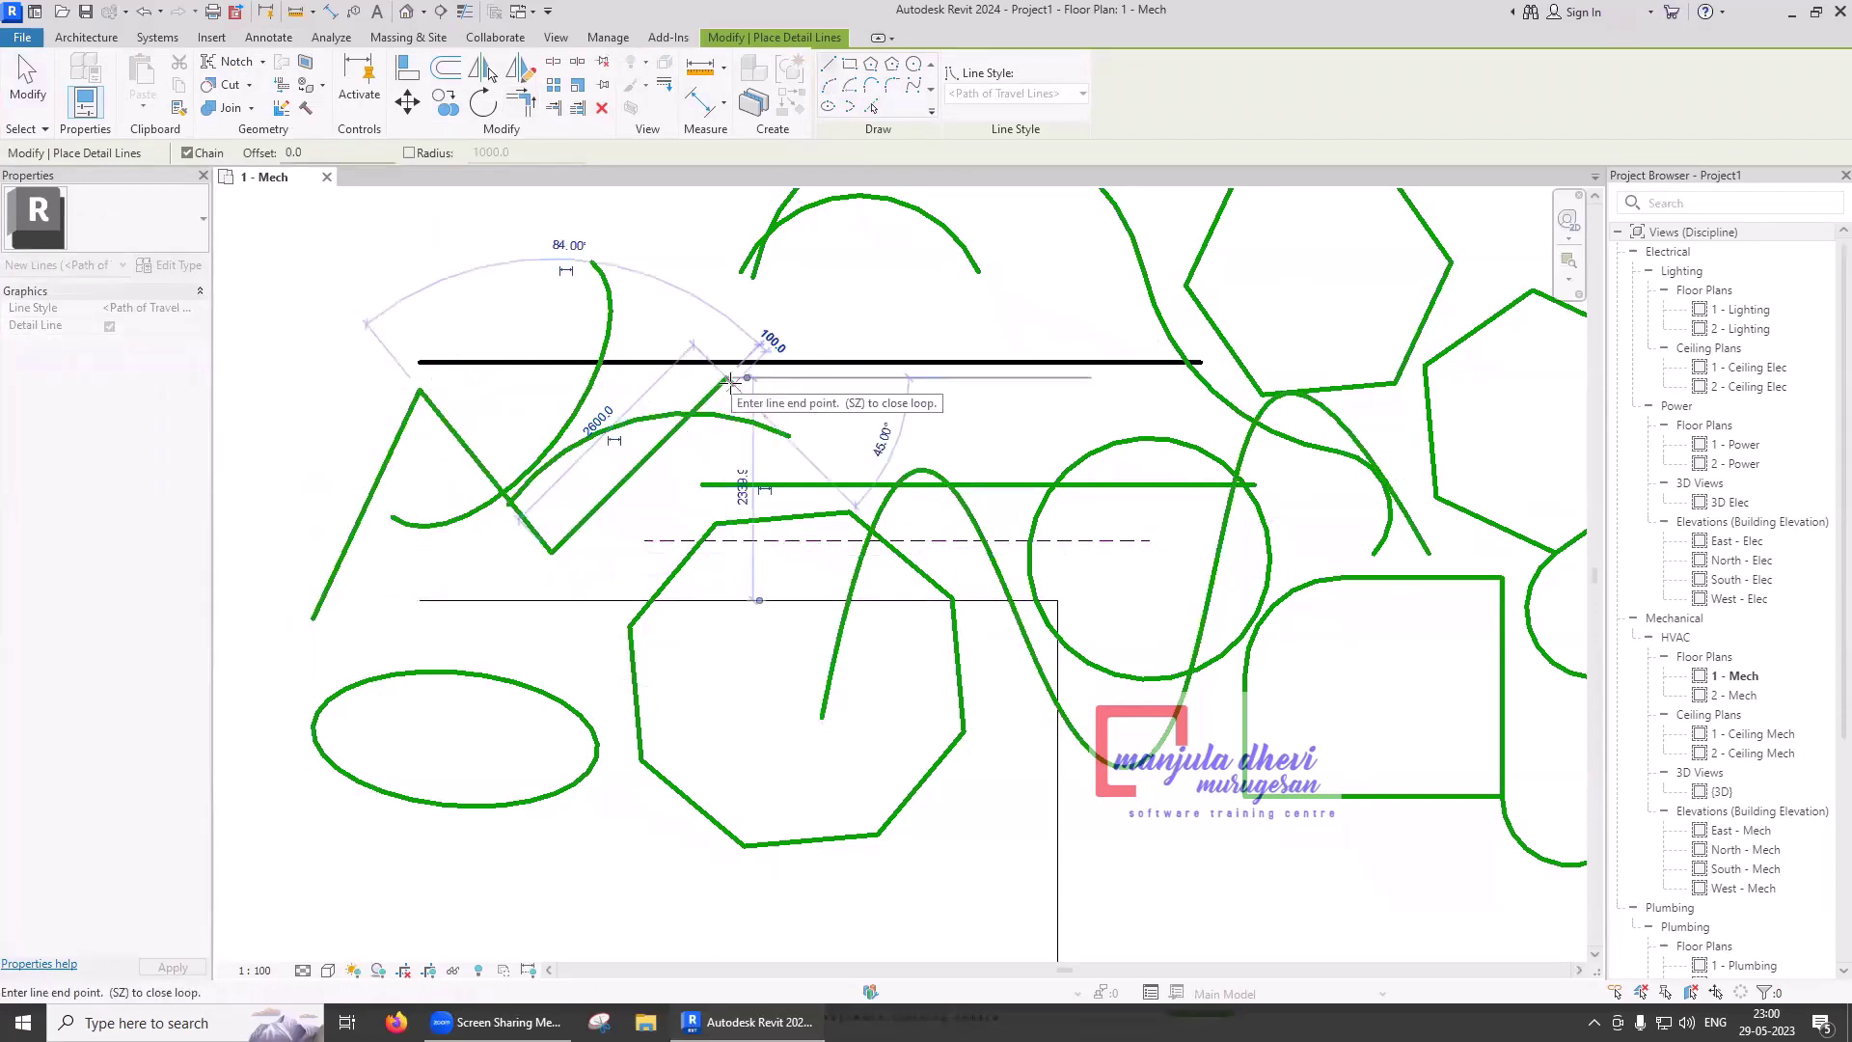
key("Escape")
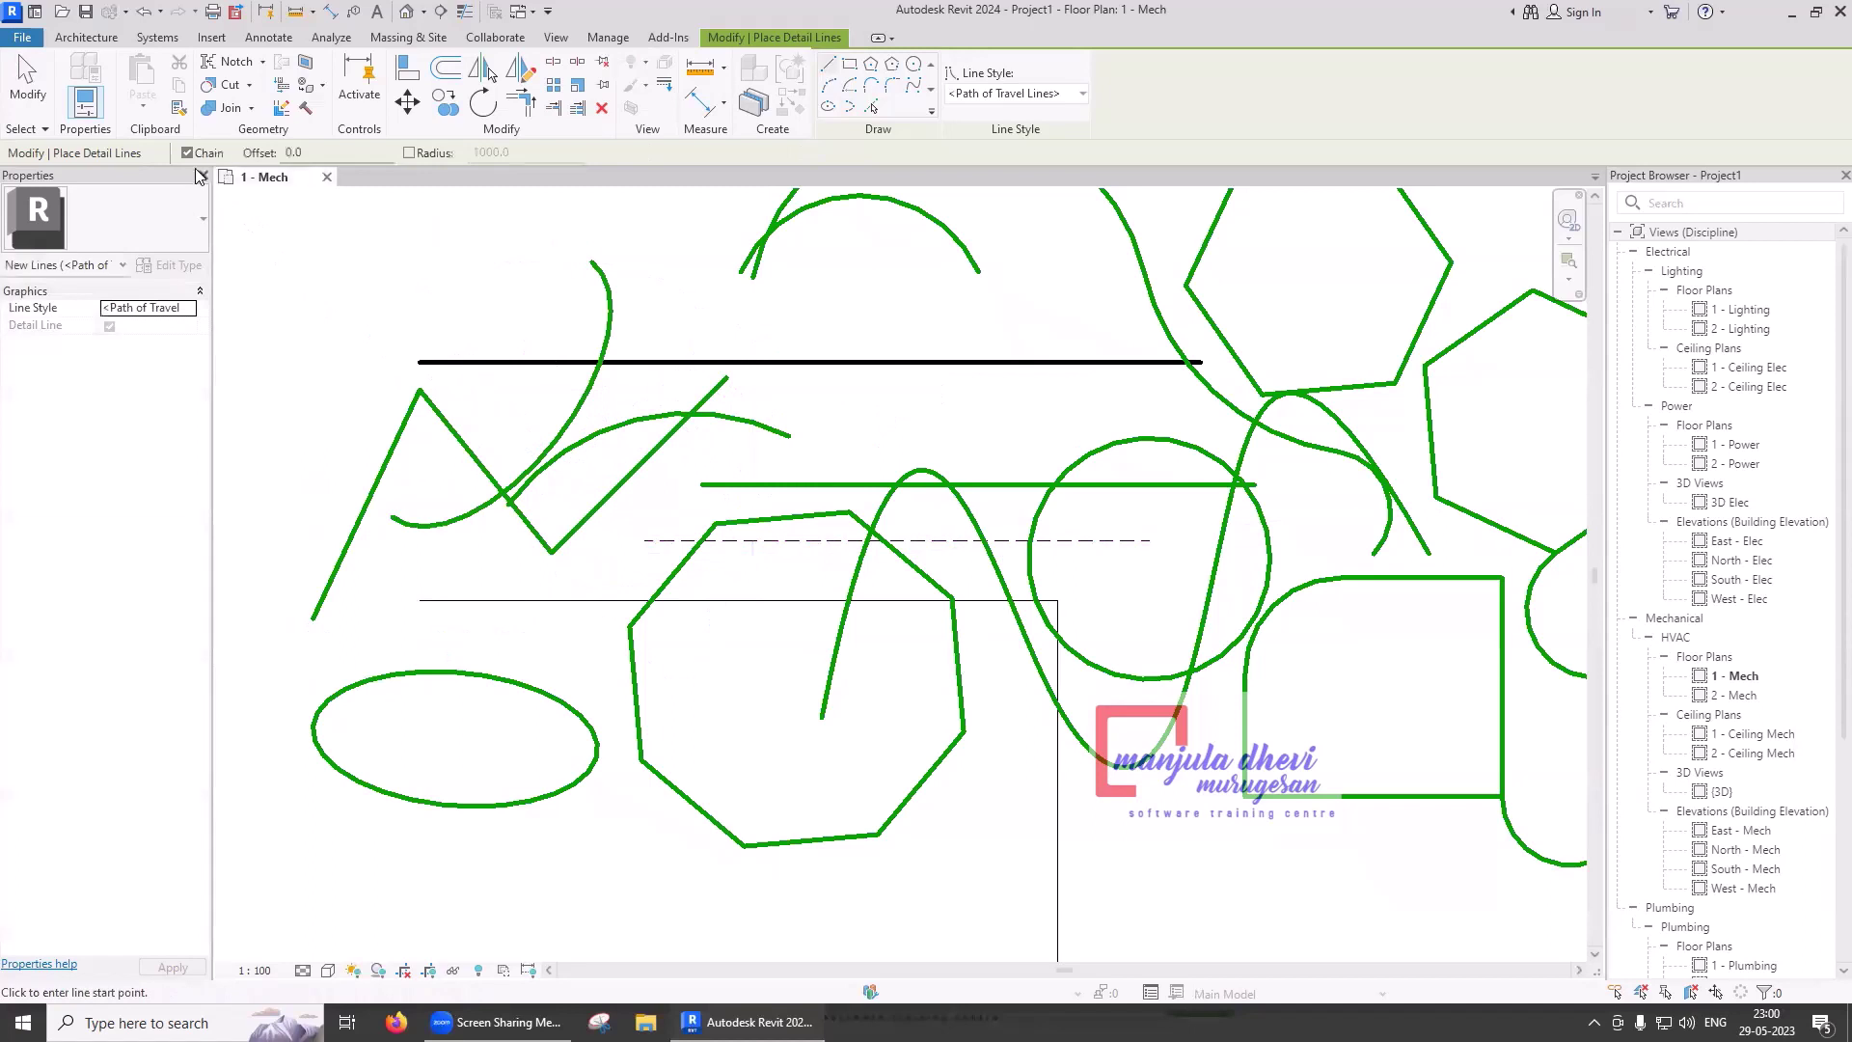
- Add several separate short slanted detail-line strokes across the upper plan
left_click(248, 450)
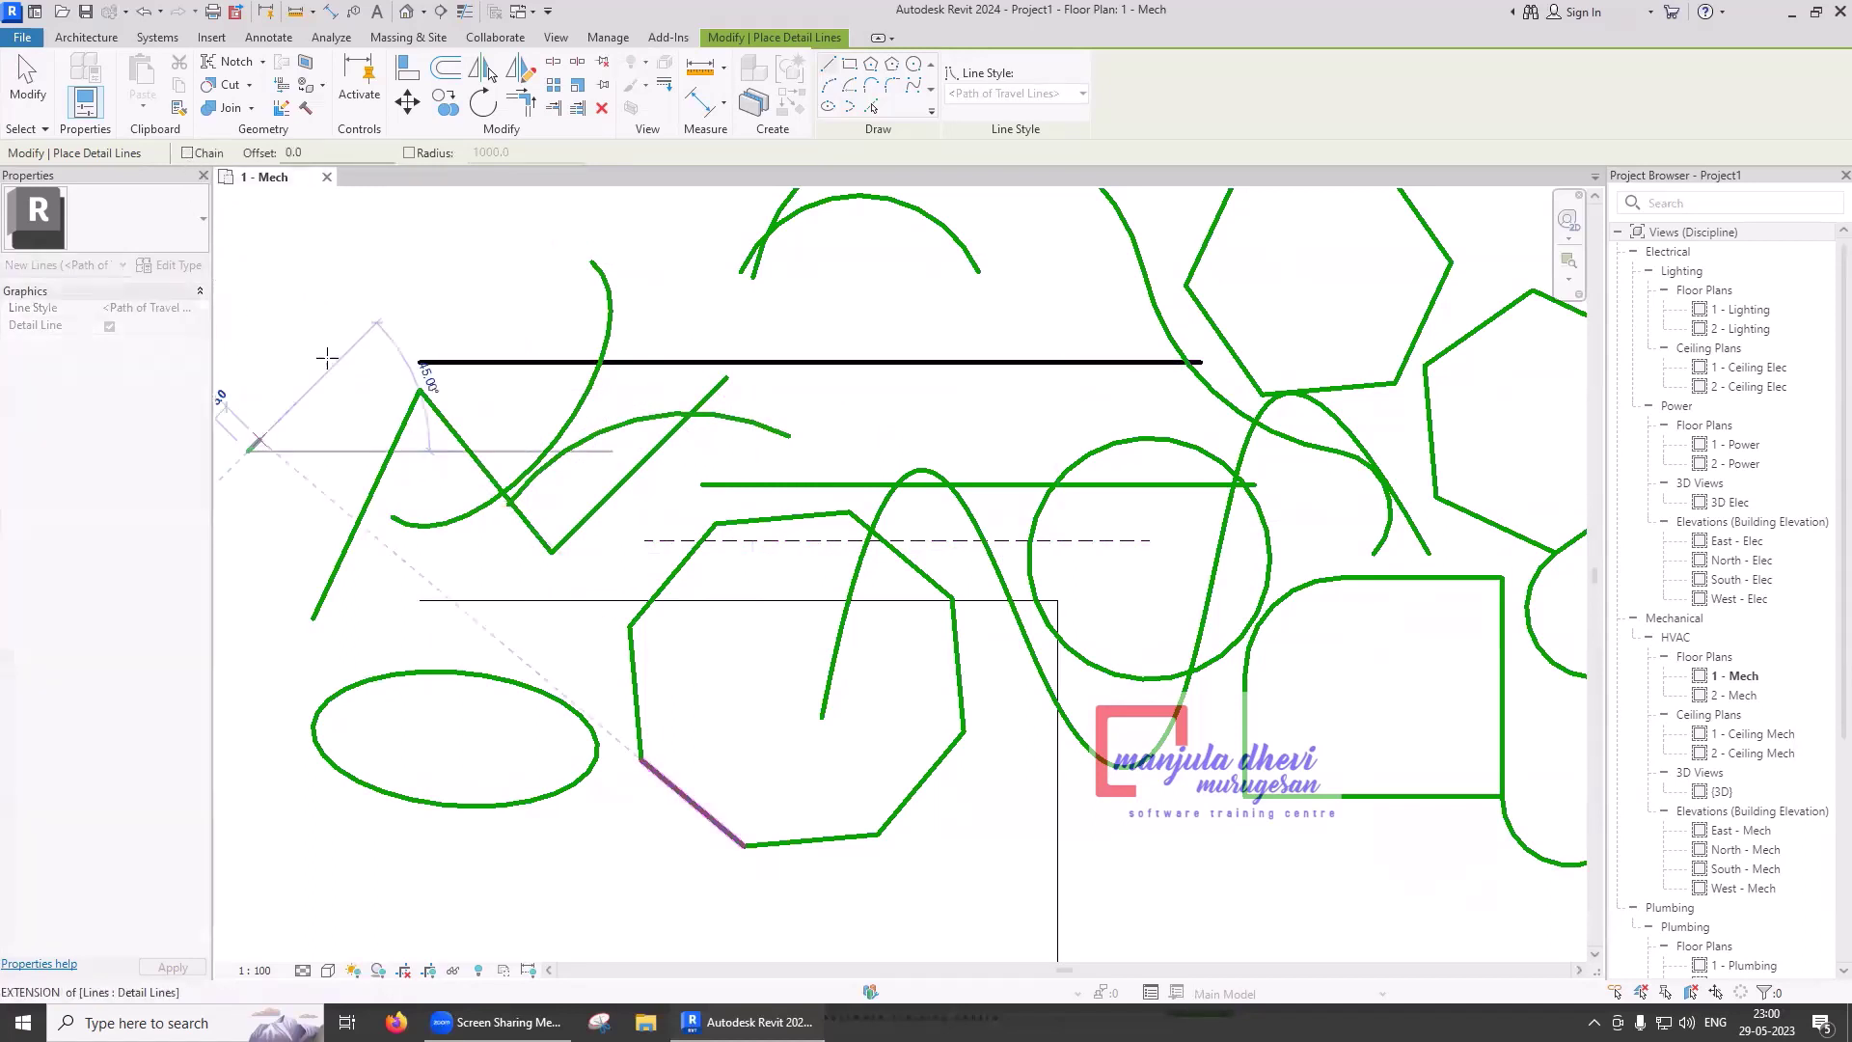
left_click(389, 282)
left_click(525, 324)
left_click(629, 222)
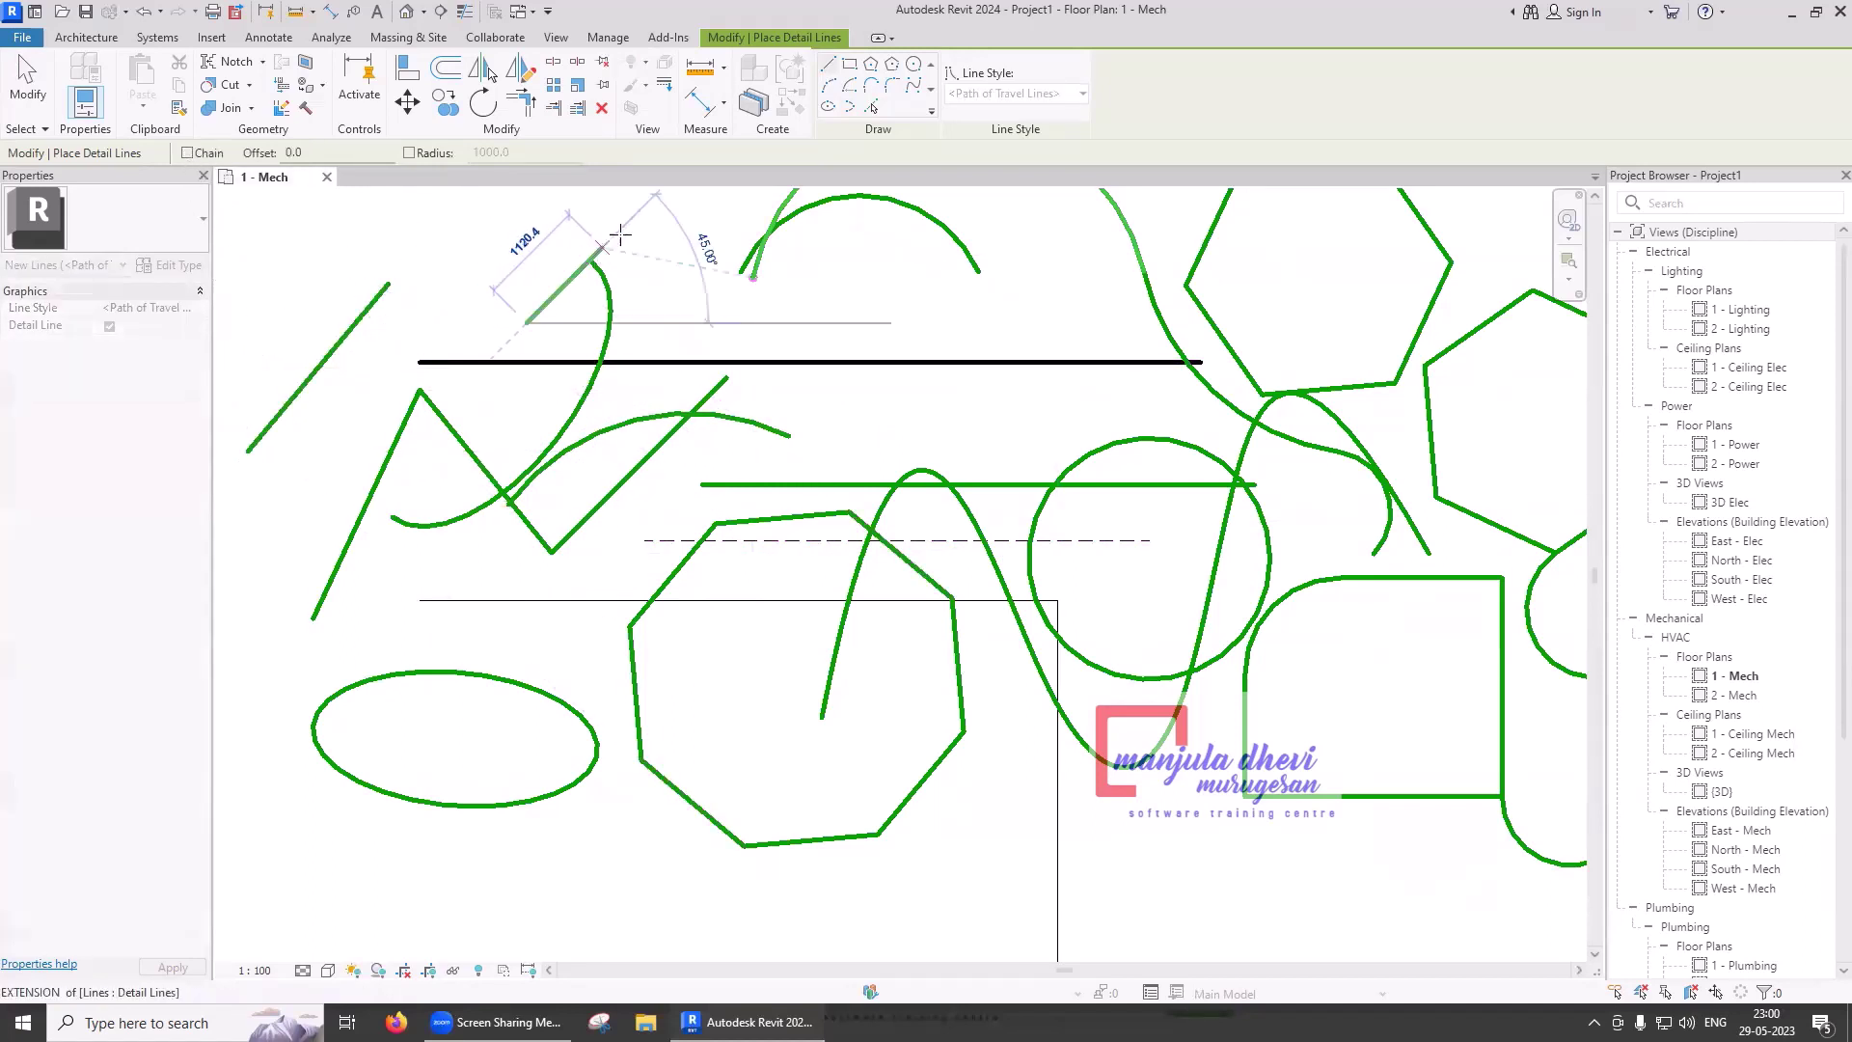
left_click(709, 333)
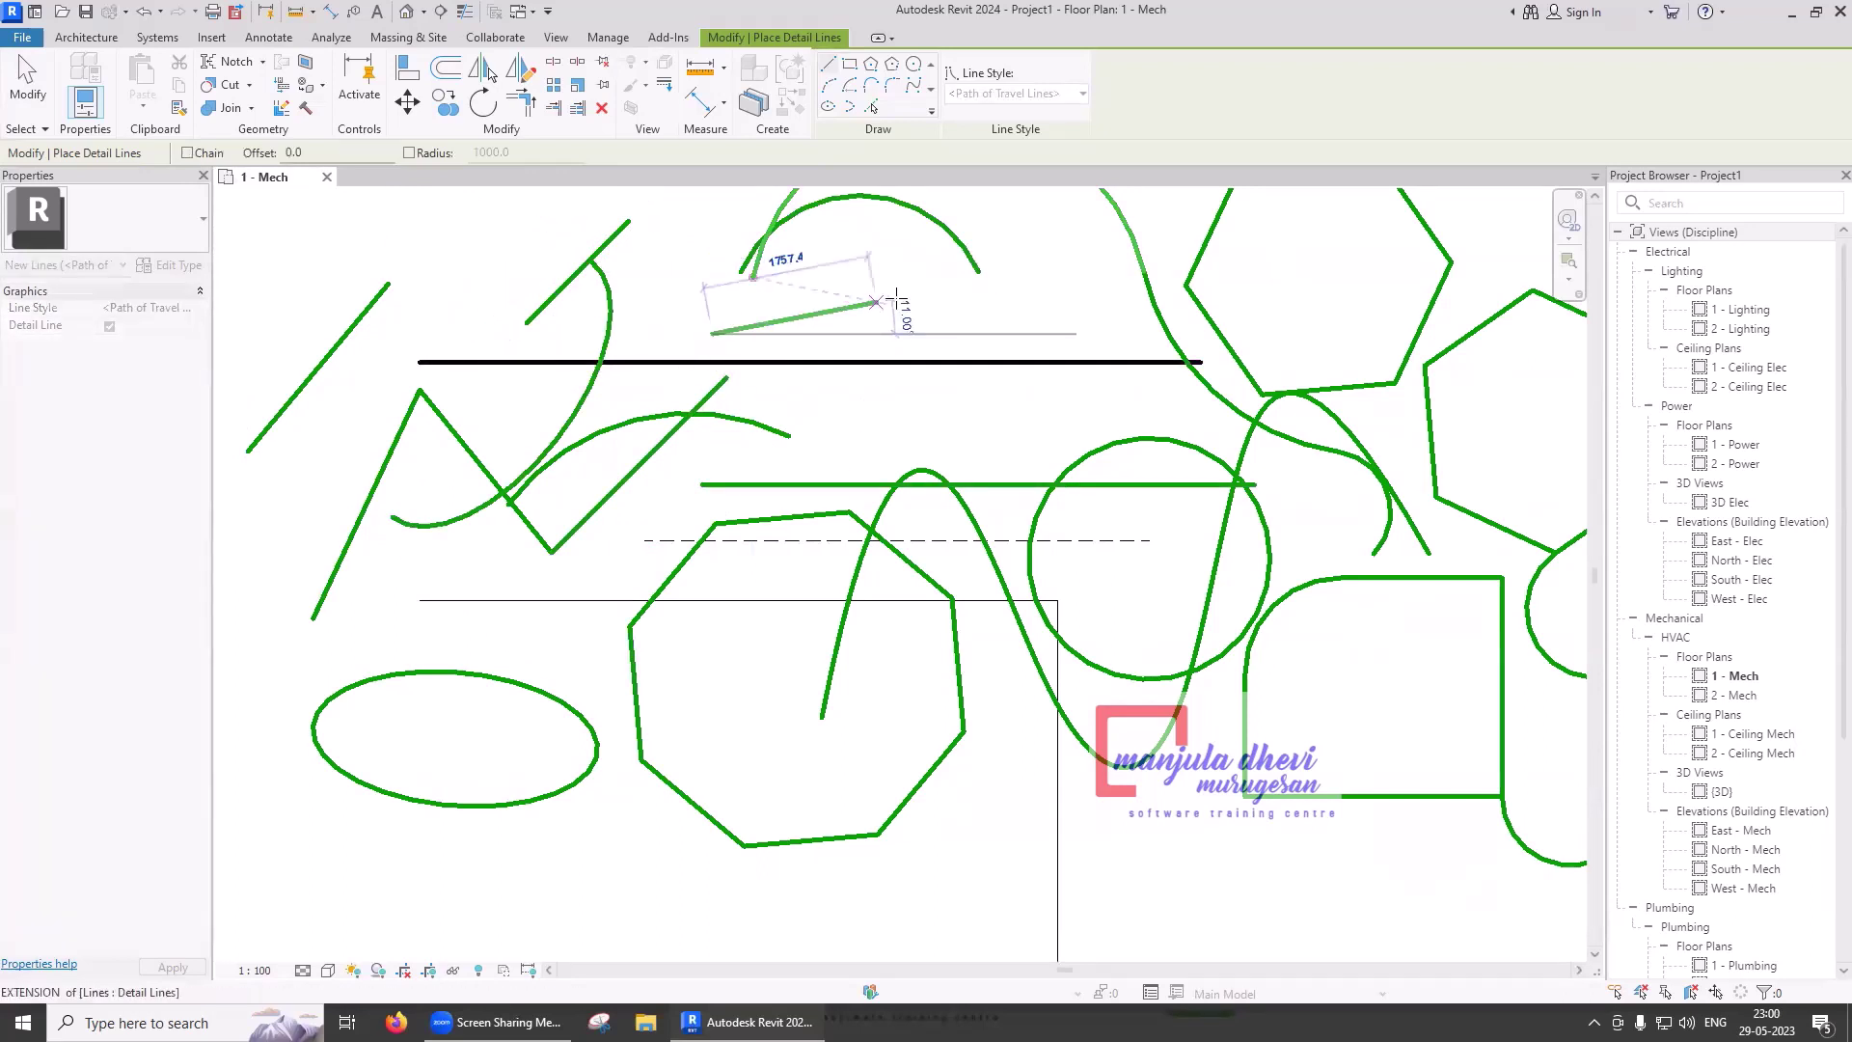
left_click(904, 301)
left_click(1058, 337)
left_click(1131, 279)
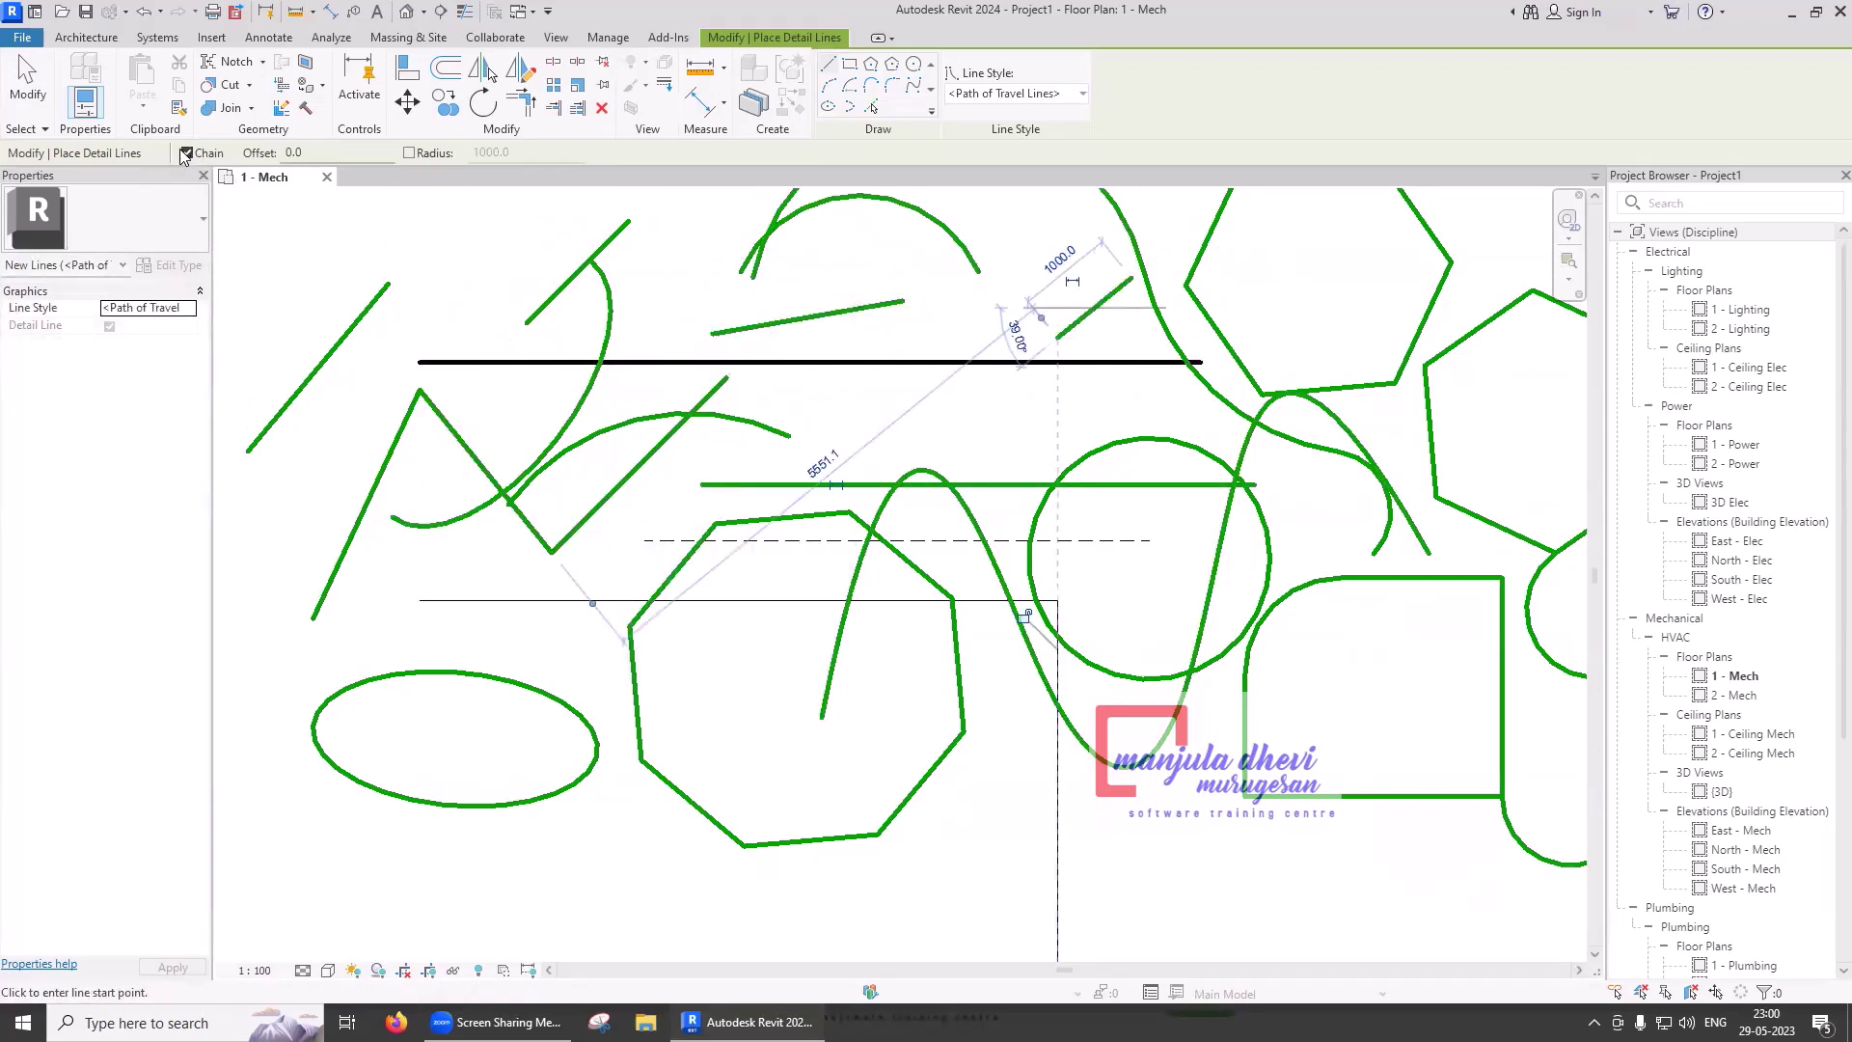
- Set a 500 offset and draw a chain of connected lines from near the ellipse rightward
left_click(318, 154)
type("300")
left_click(371, 629)
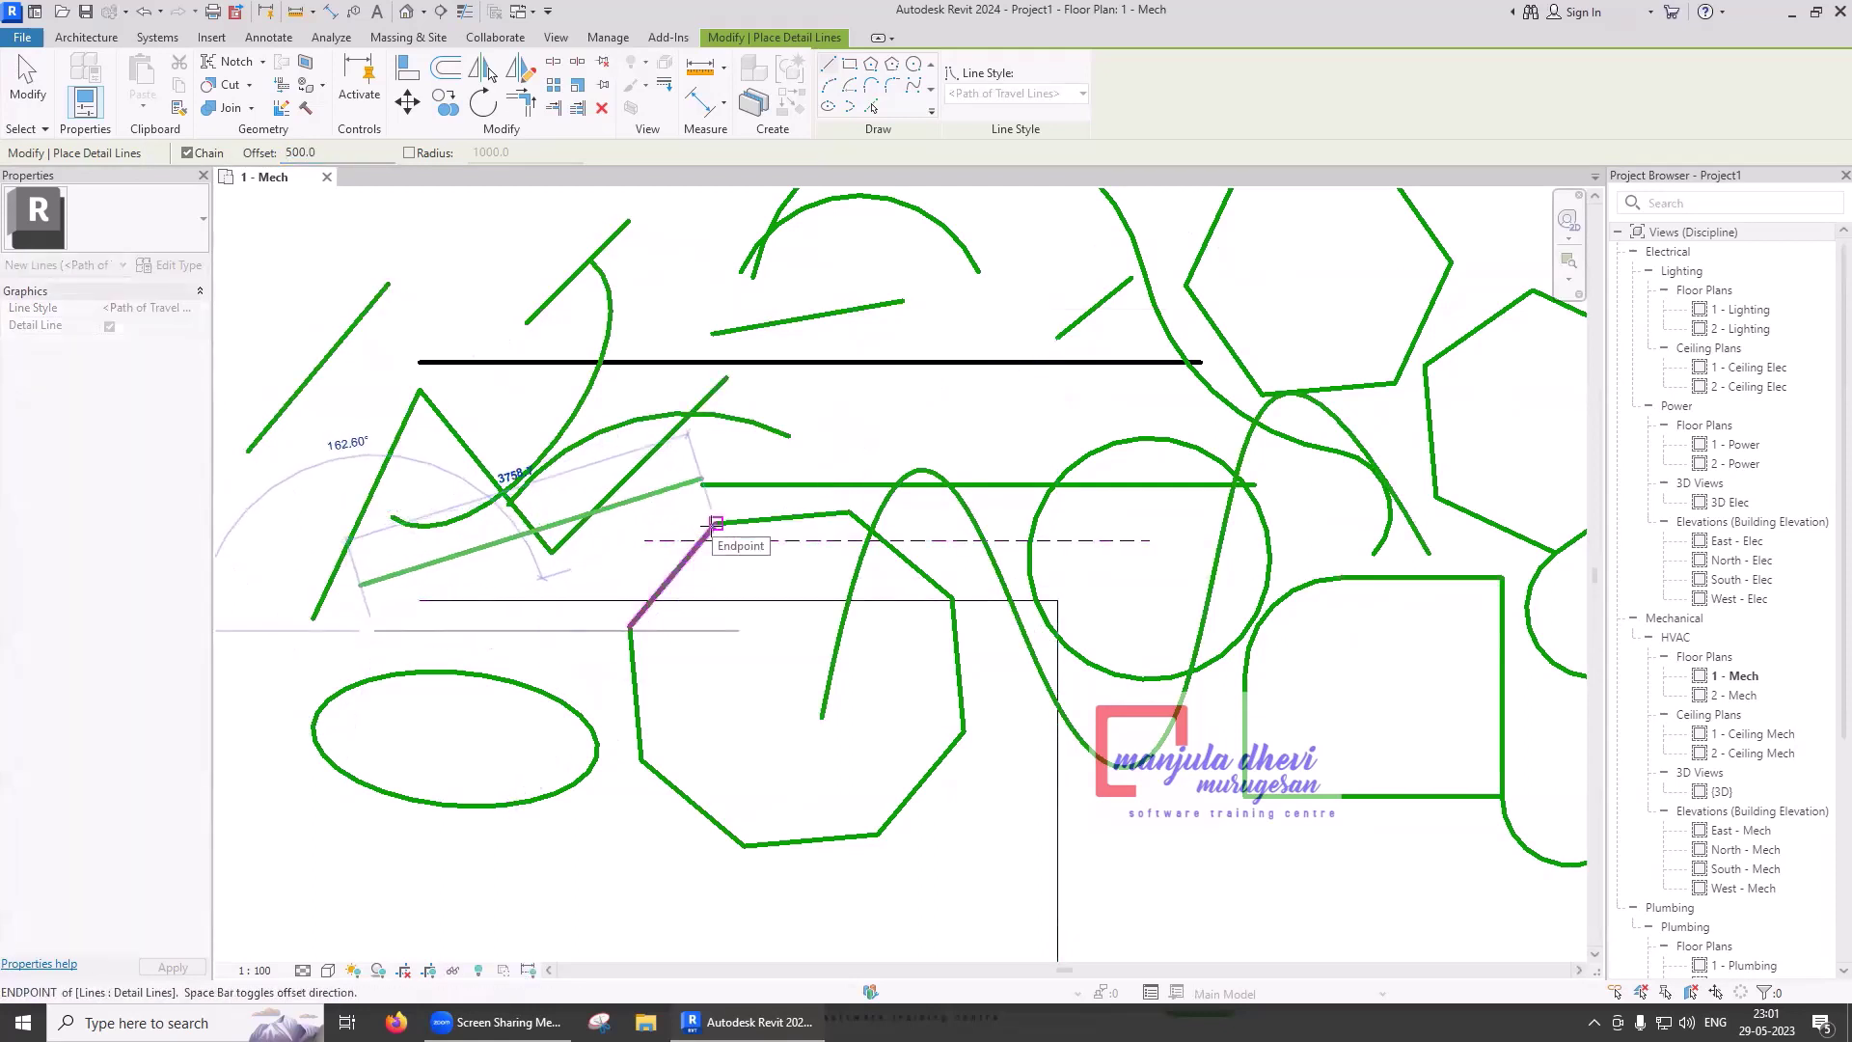
left_click(716, 524)
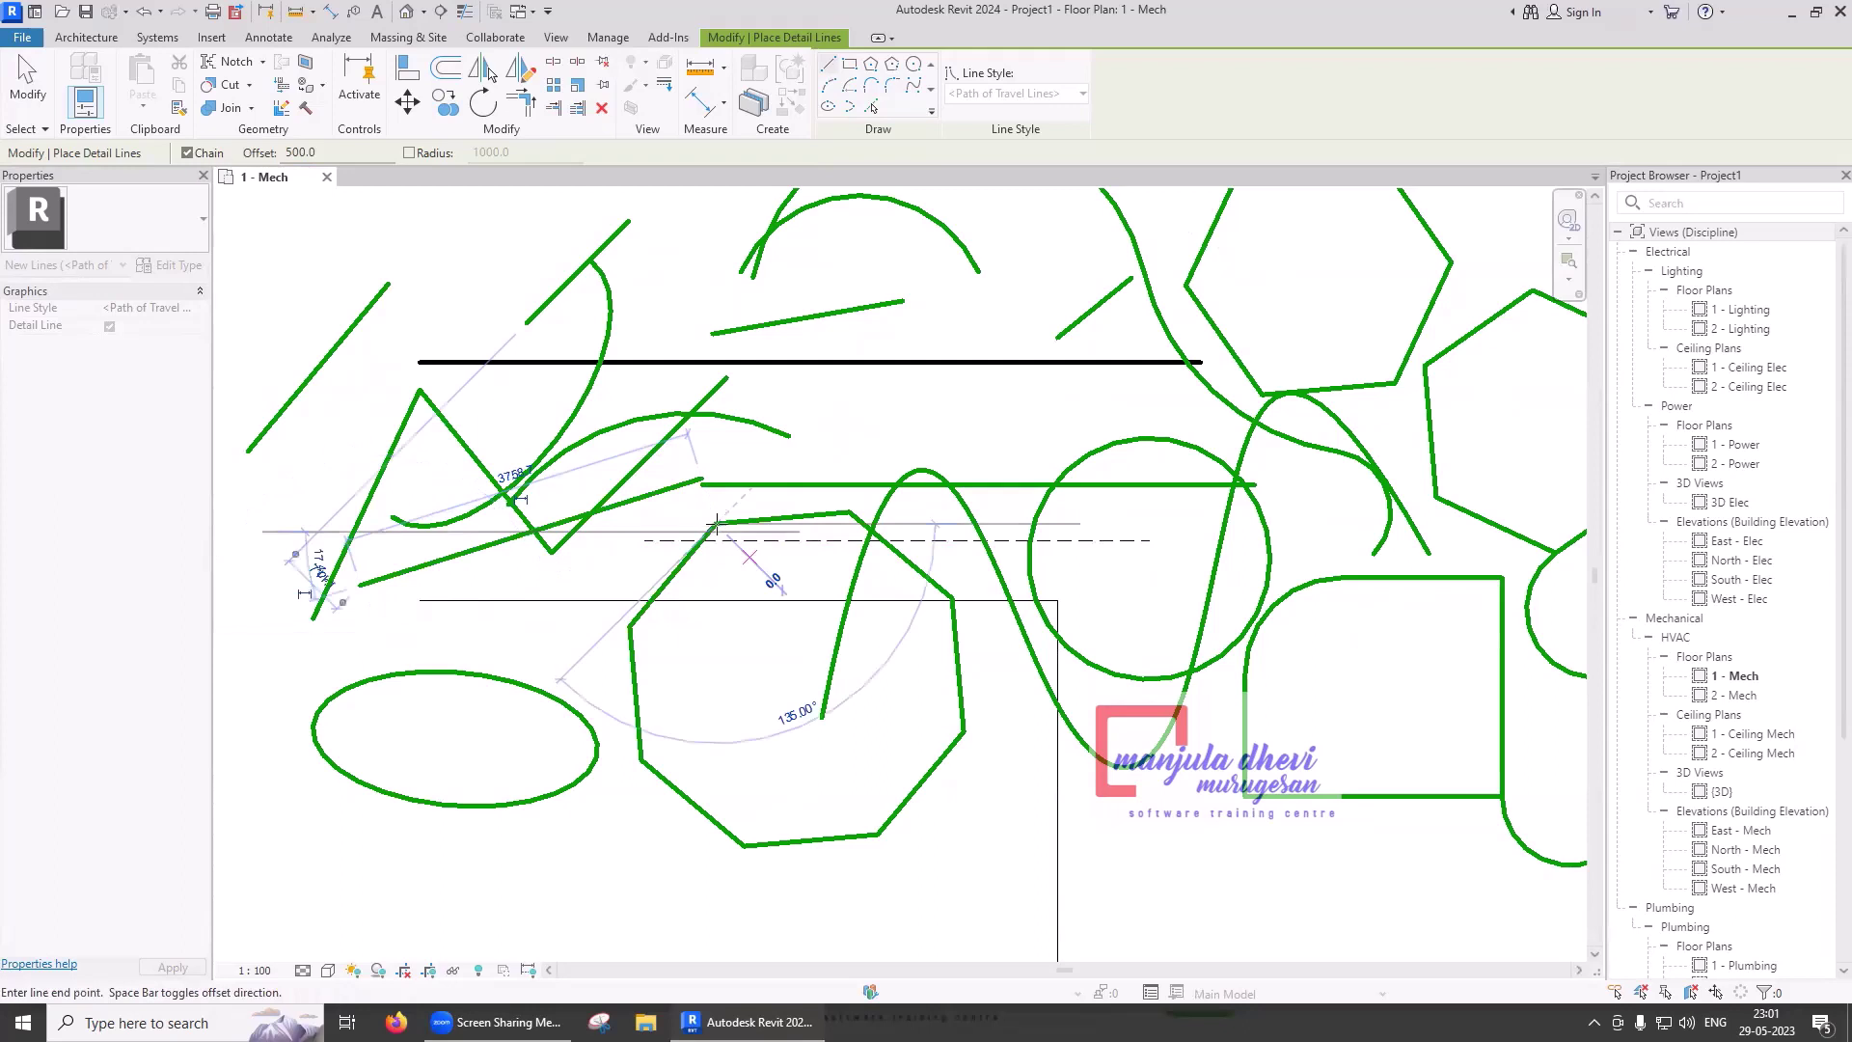
left_click(849, 511)
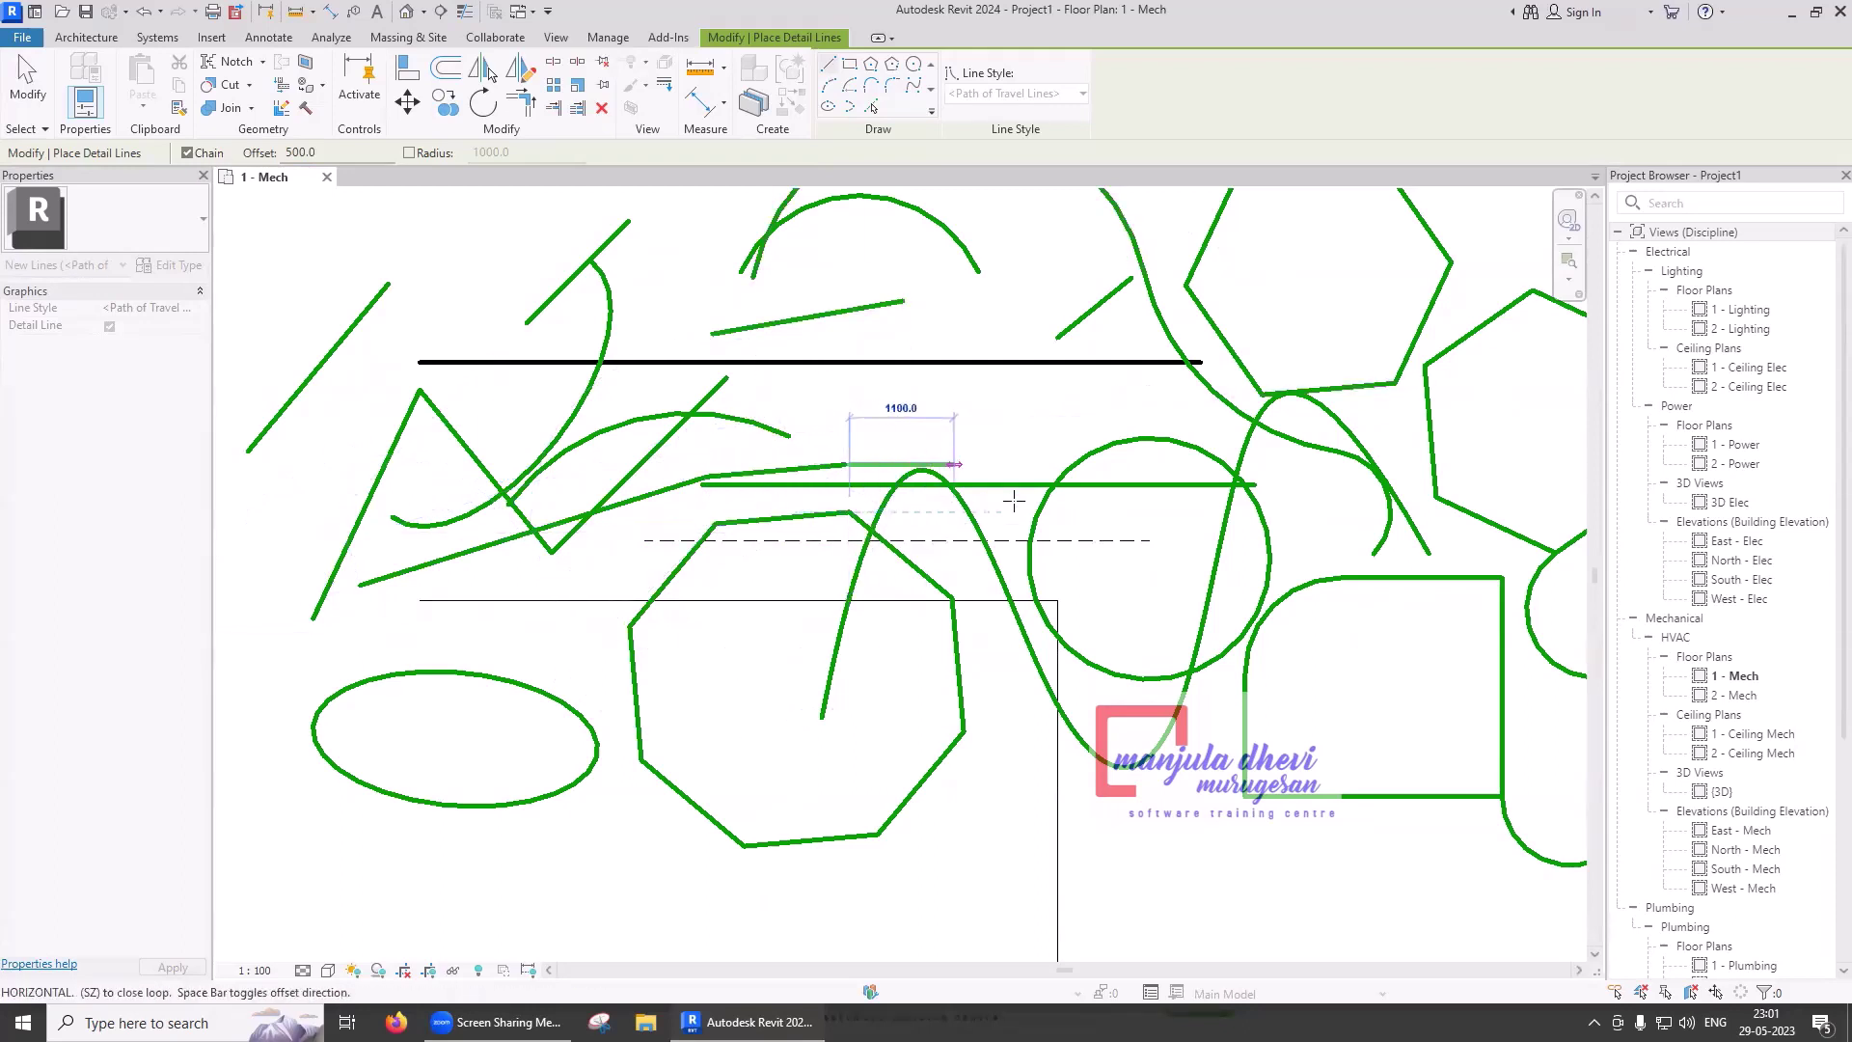
left_click(1108, 413)
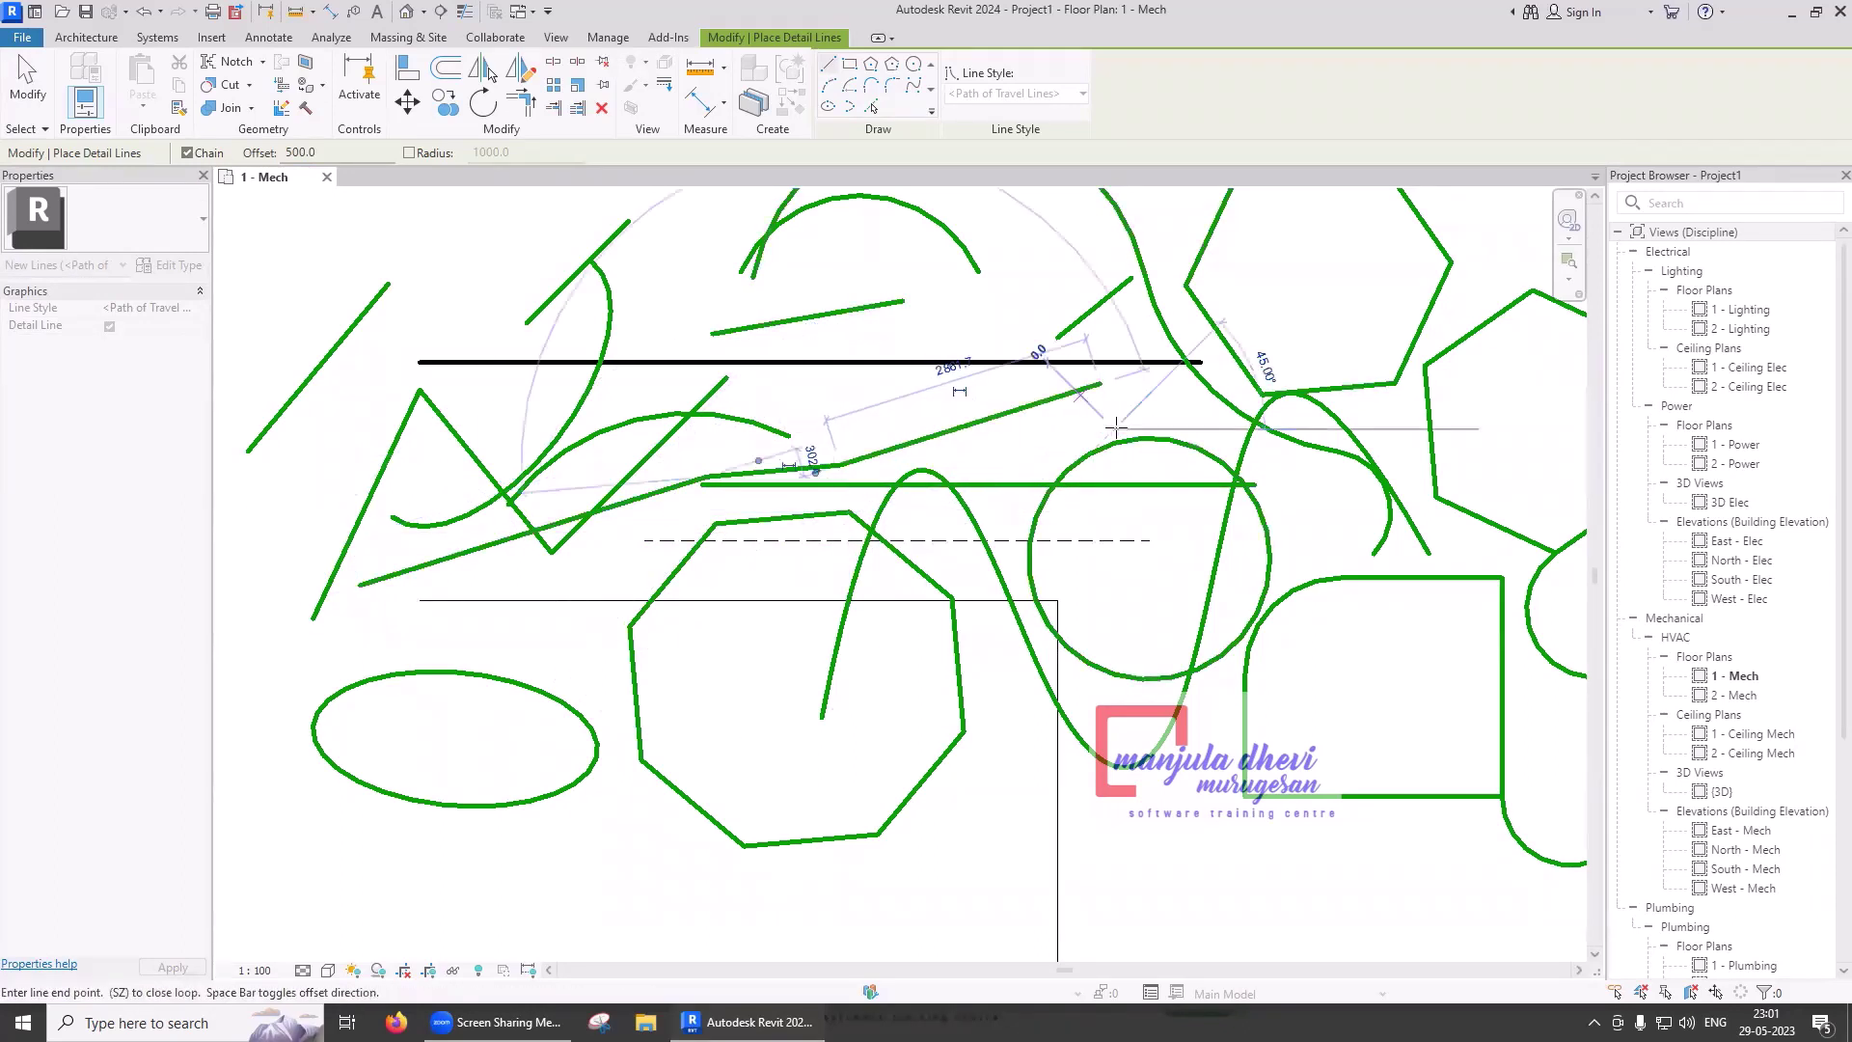
key("Escape")
key("Escape")
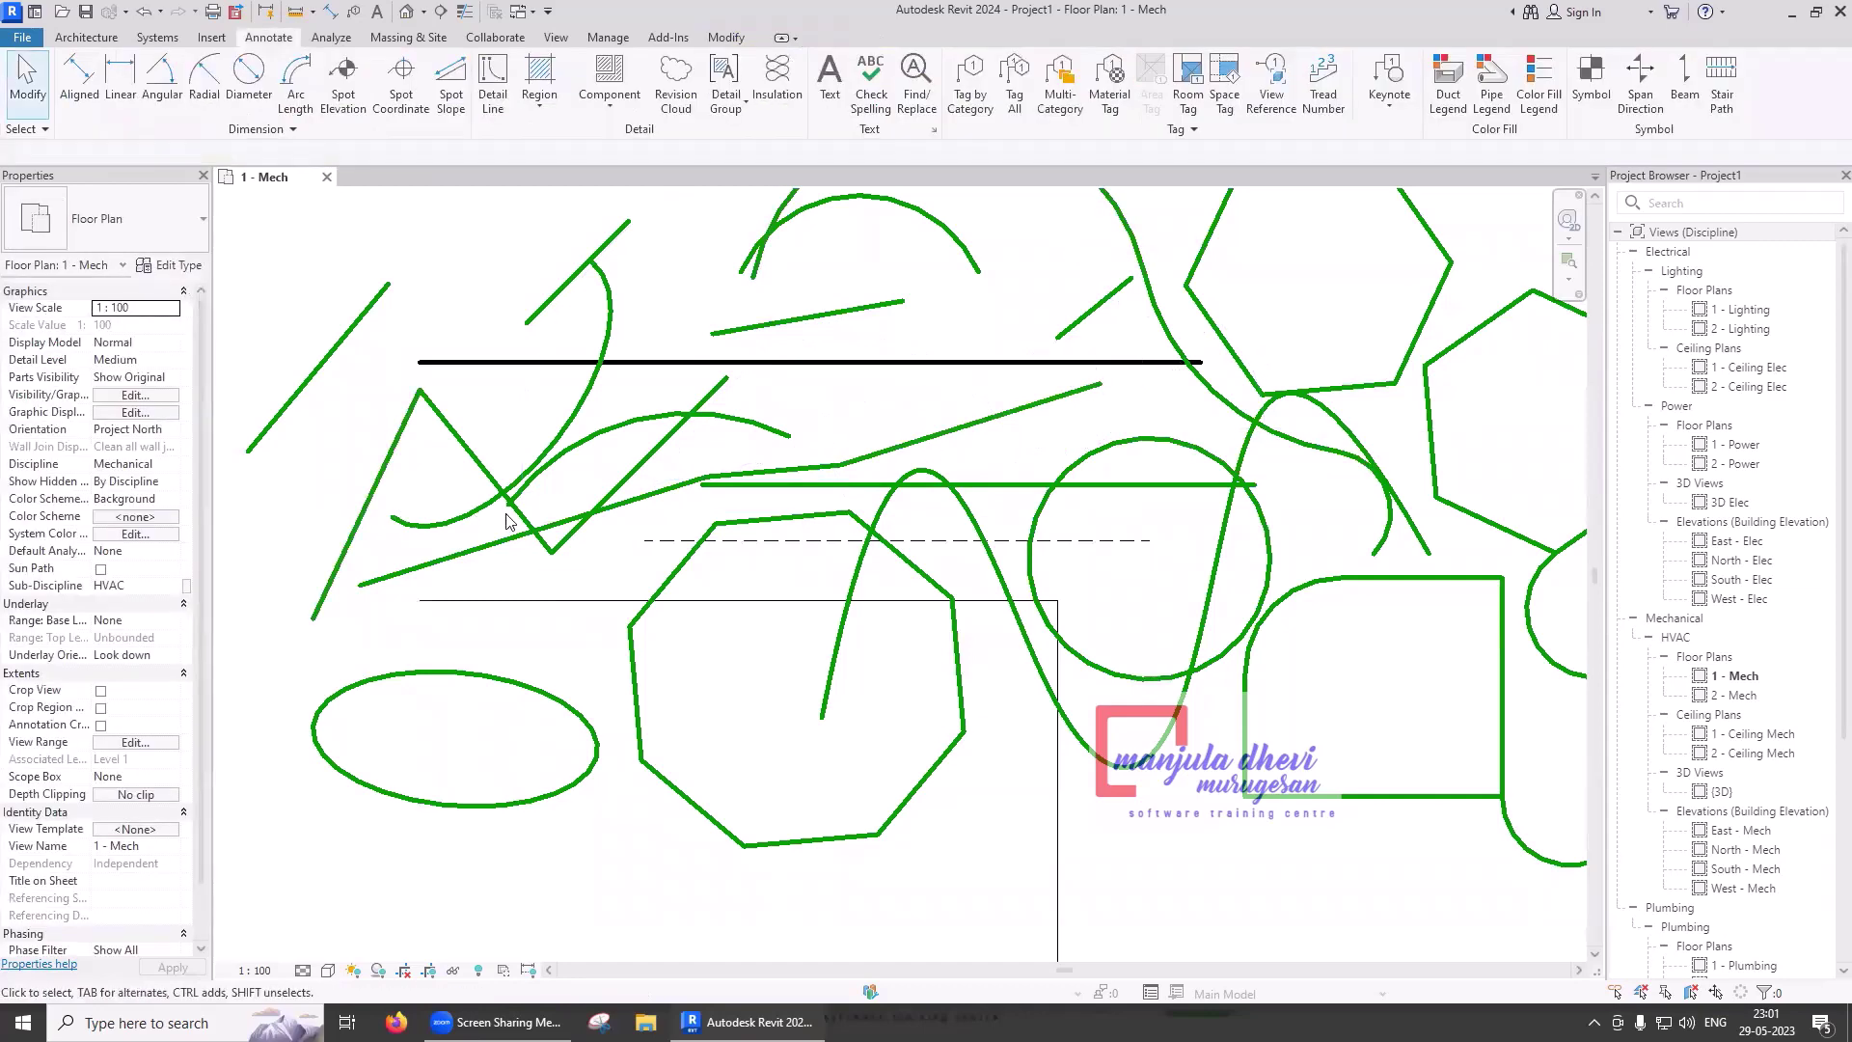
- Show the Region options in the Detail panel: Filled Region or Masking Region
left_click(541, 106)
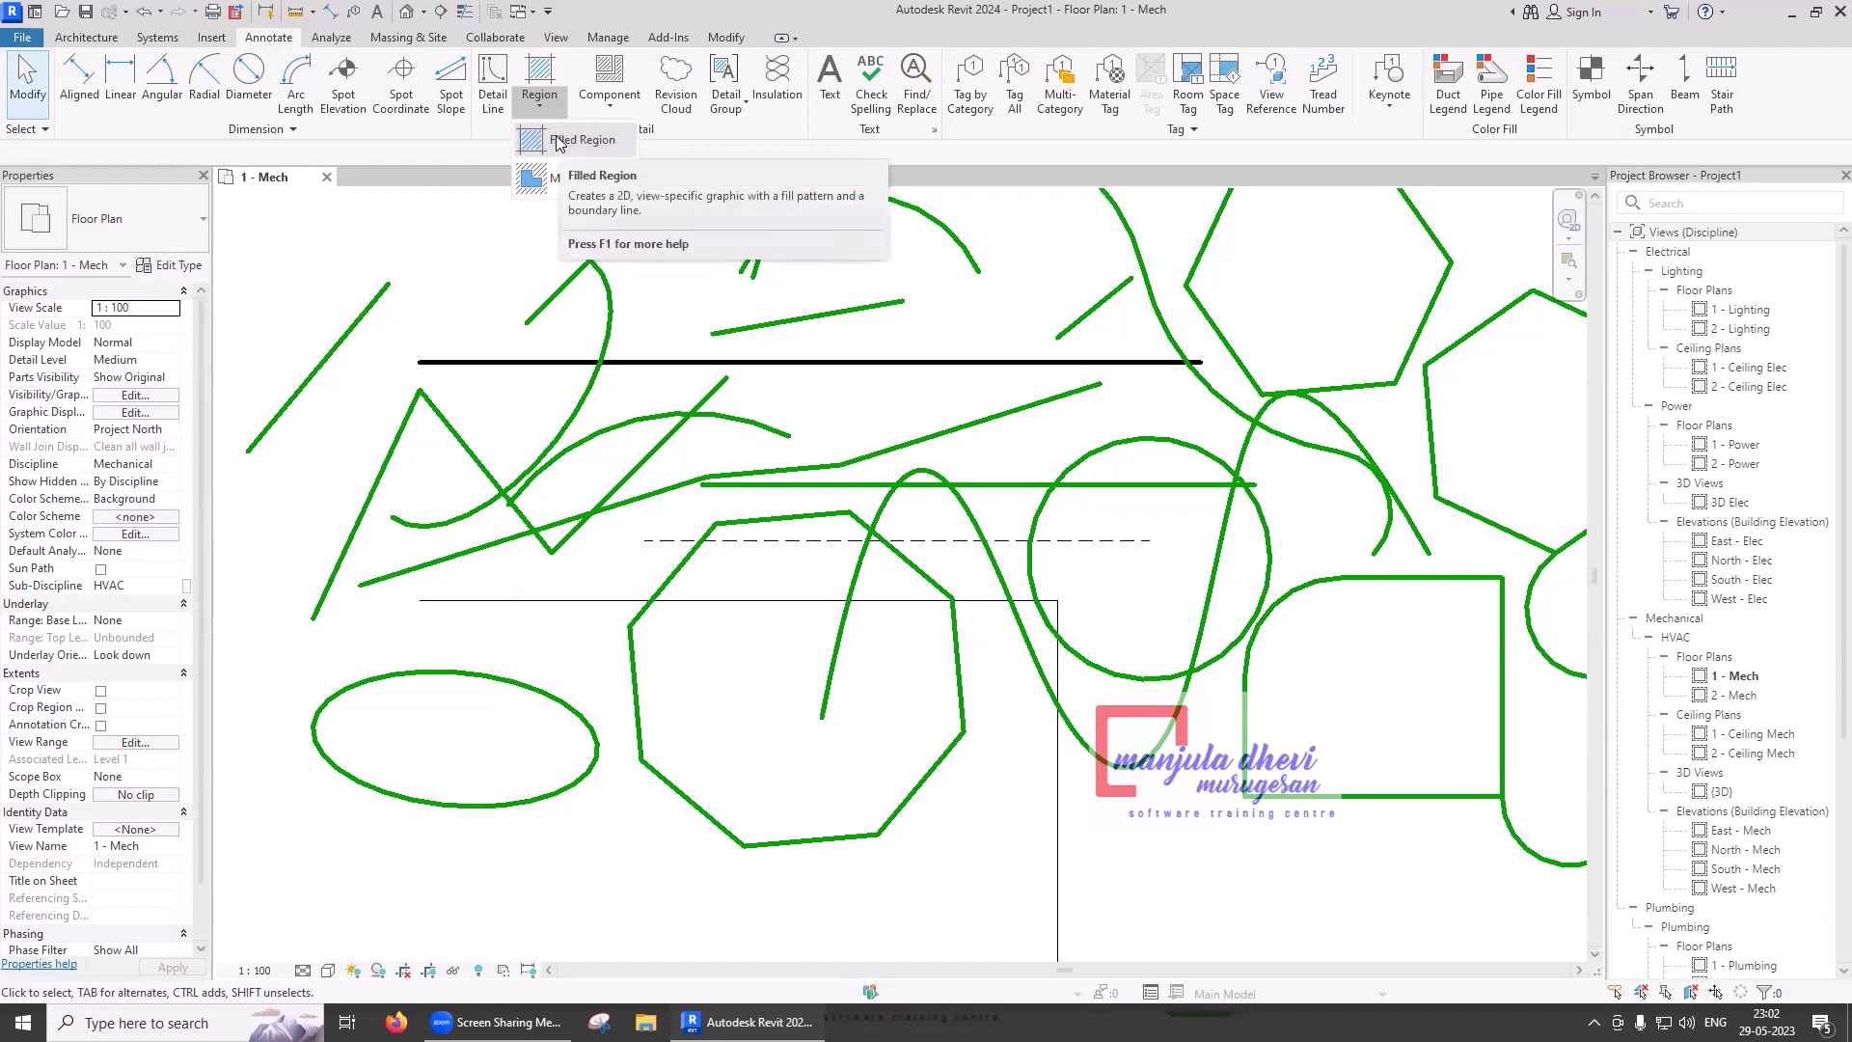
- Sketch a closed five-point filled region boundary over the plan, keeping the Vertical type
left_click(556, 140)
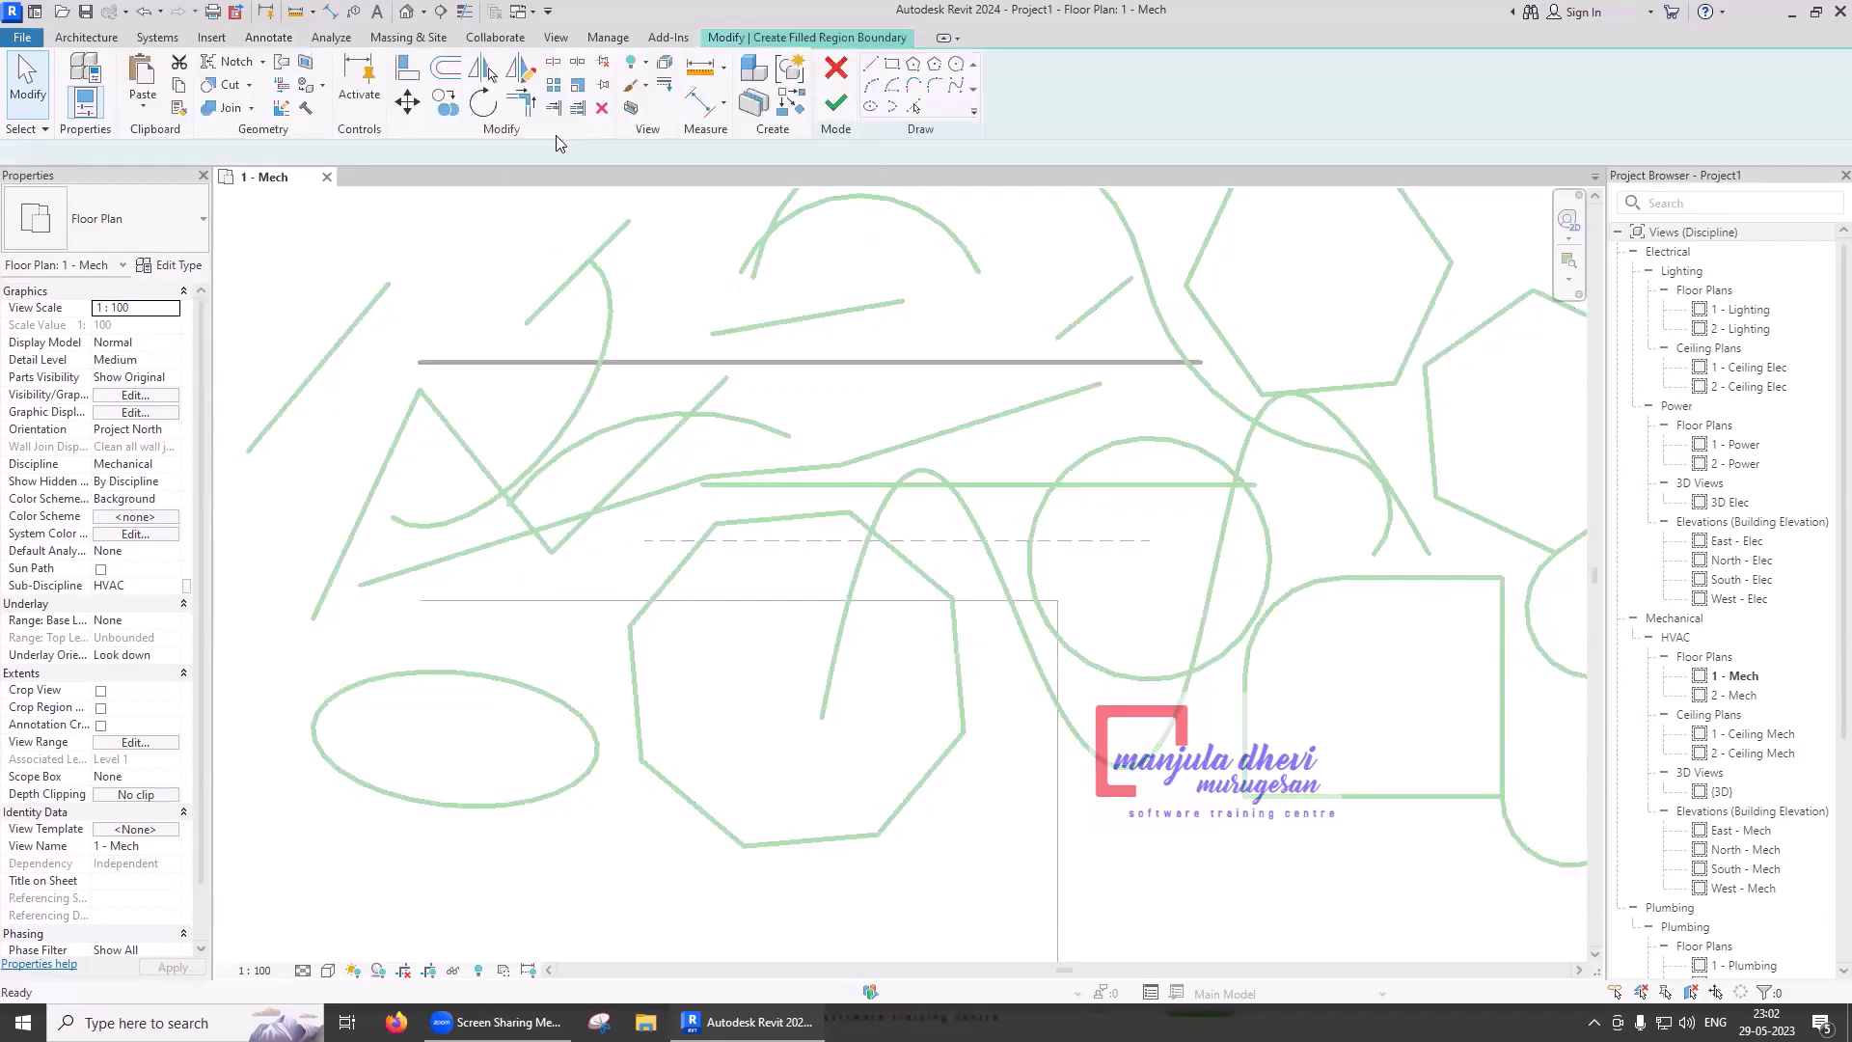
left_click(620, 577)
left_click(835, 363)
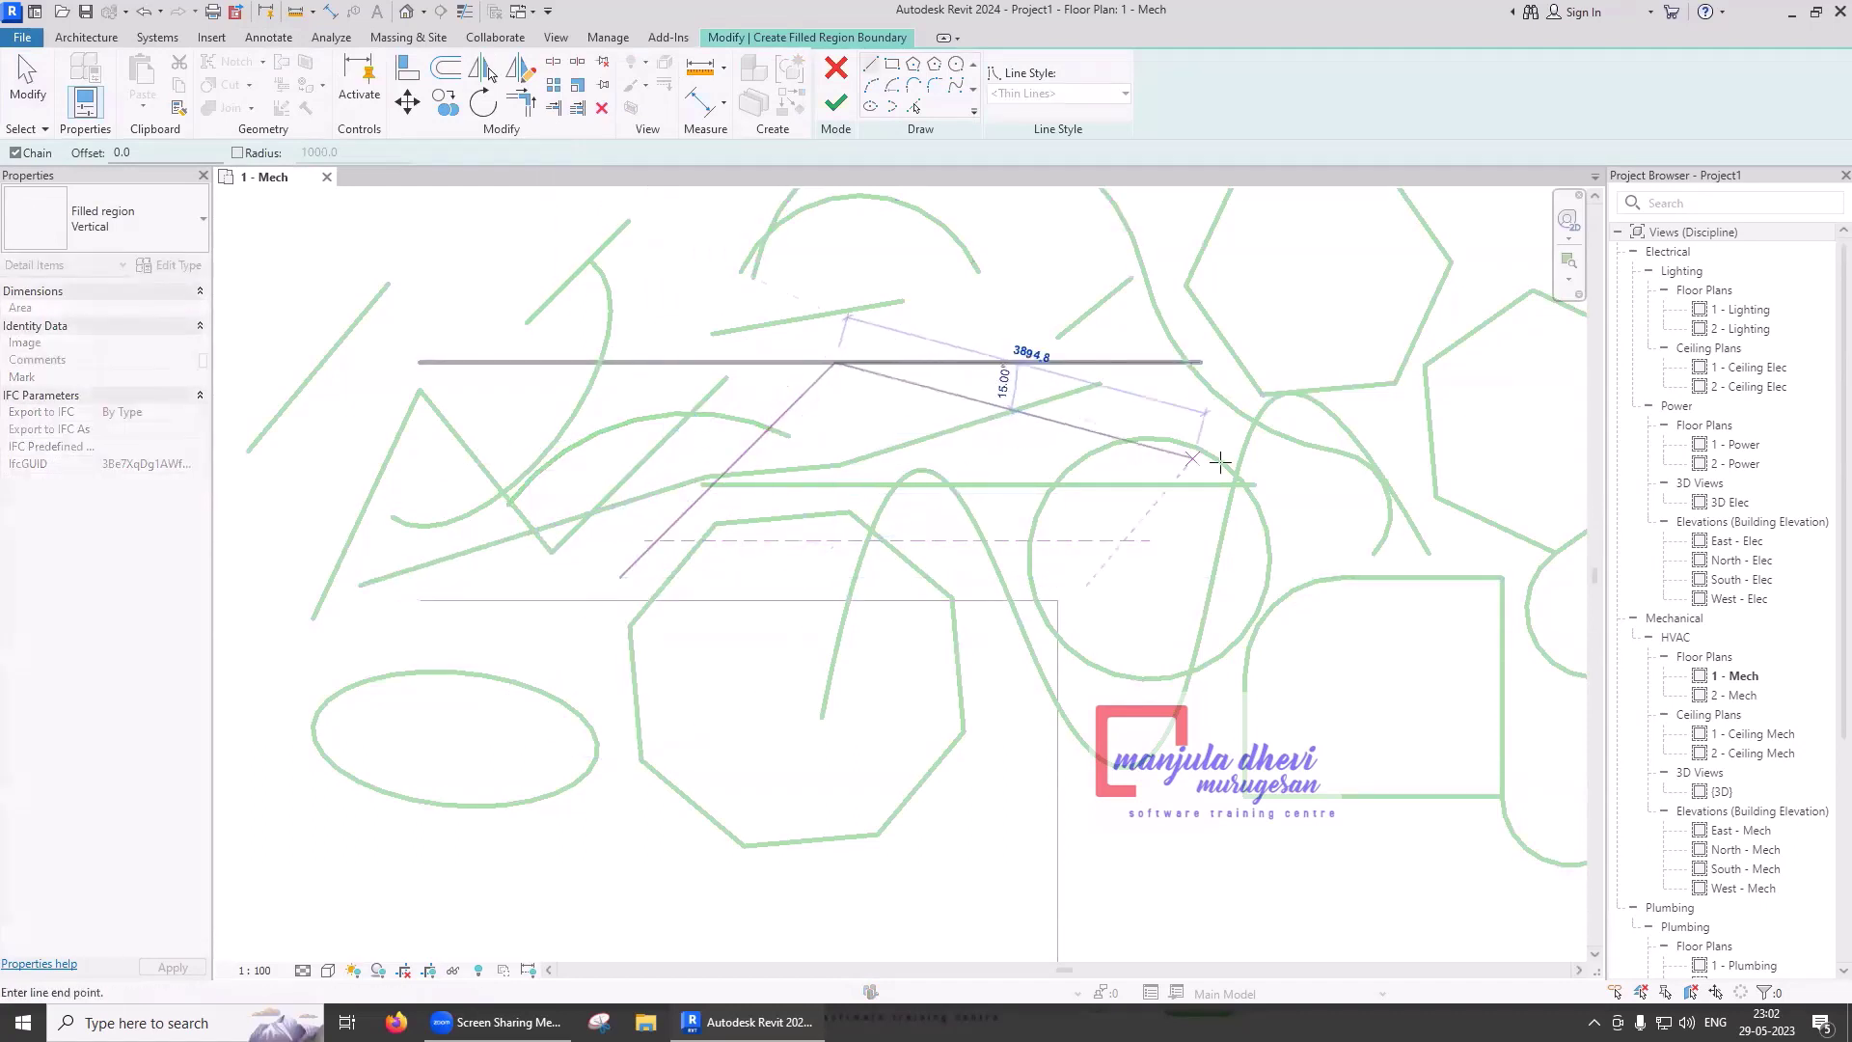
left_click(1295, 461)
left_click(977, 934)
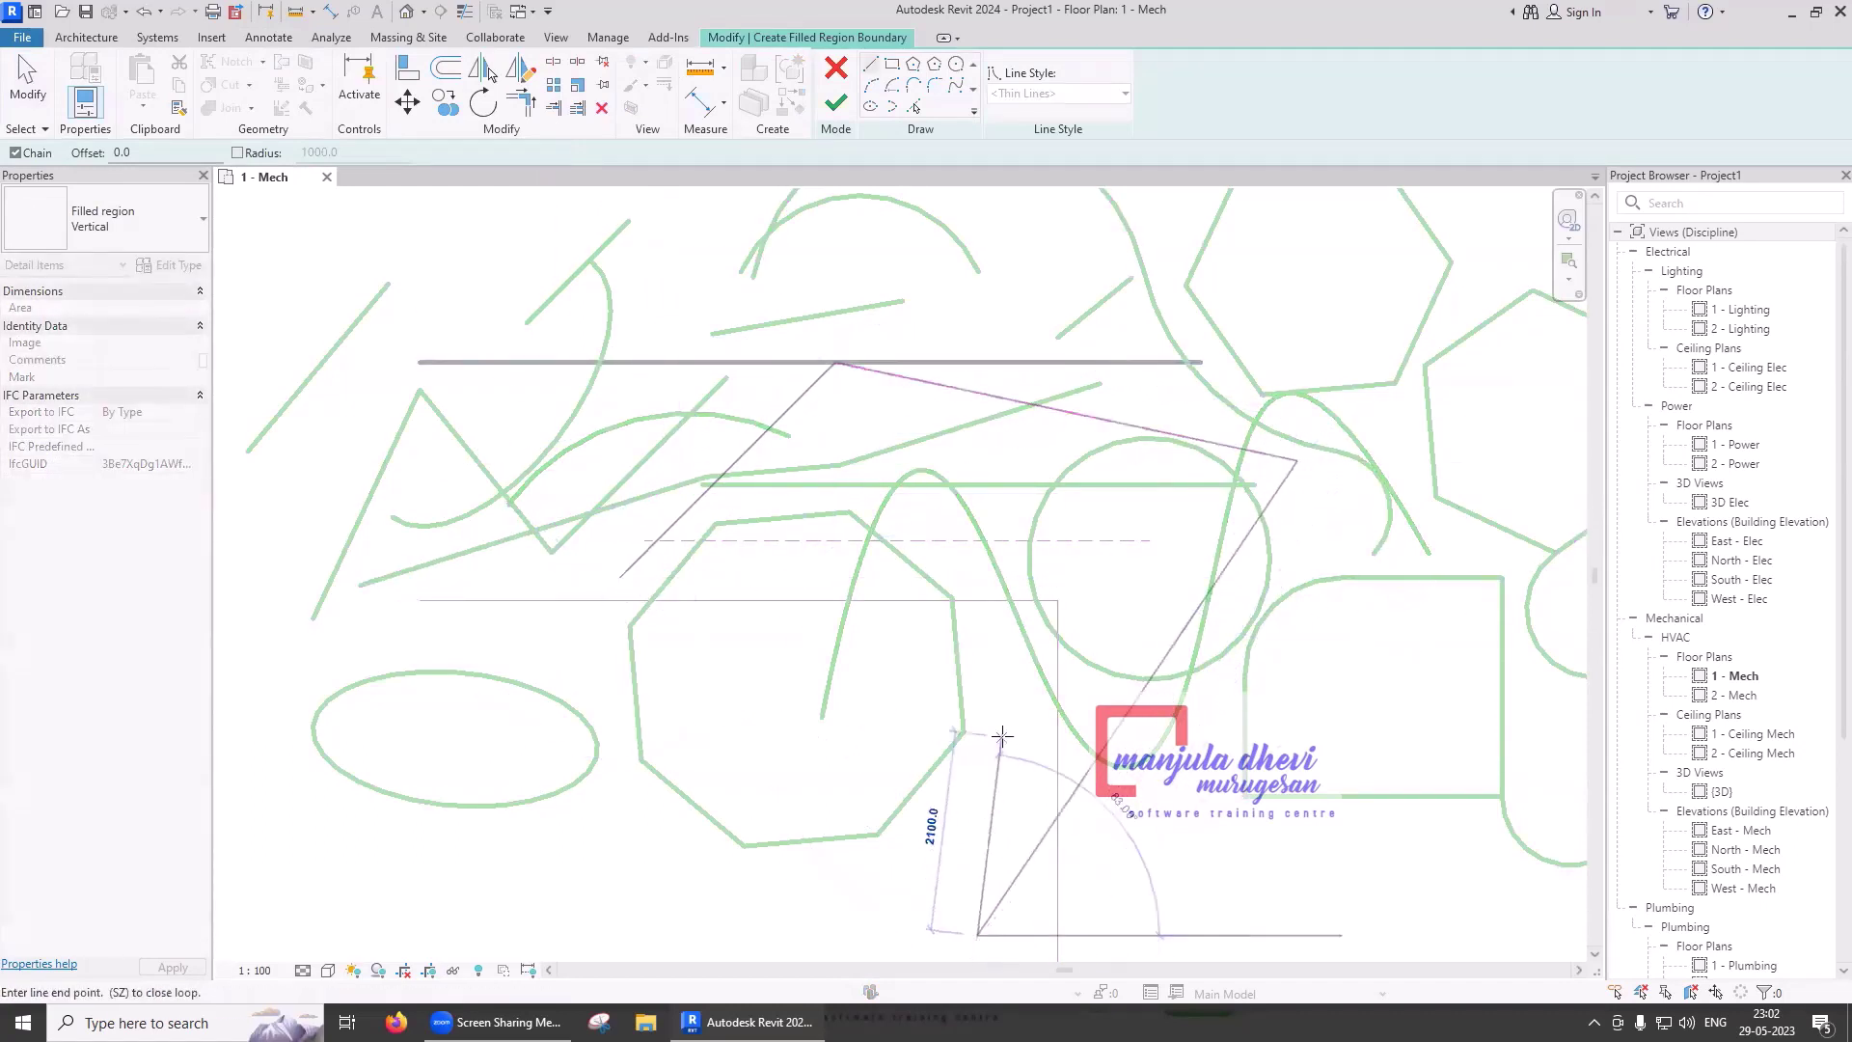
left_click(1001, 738)
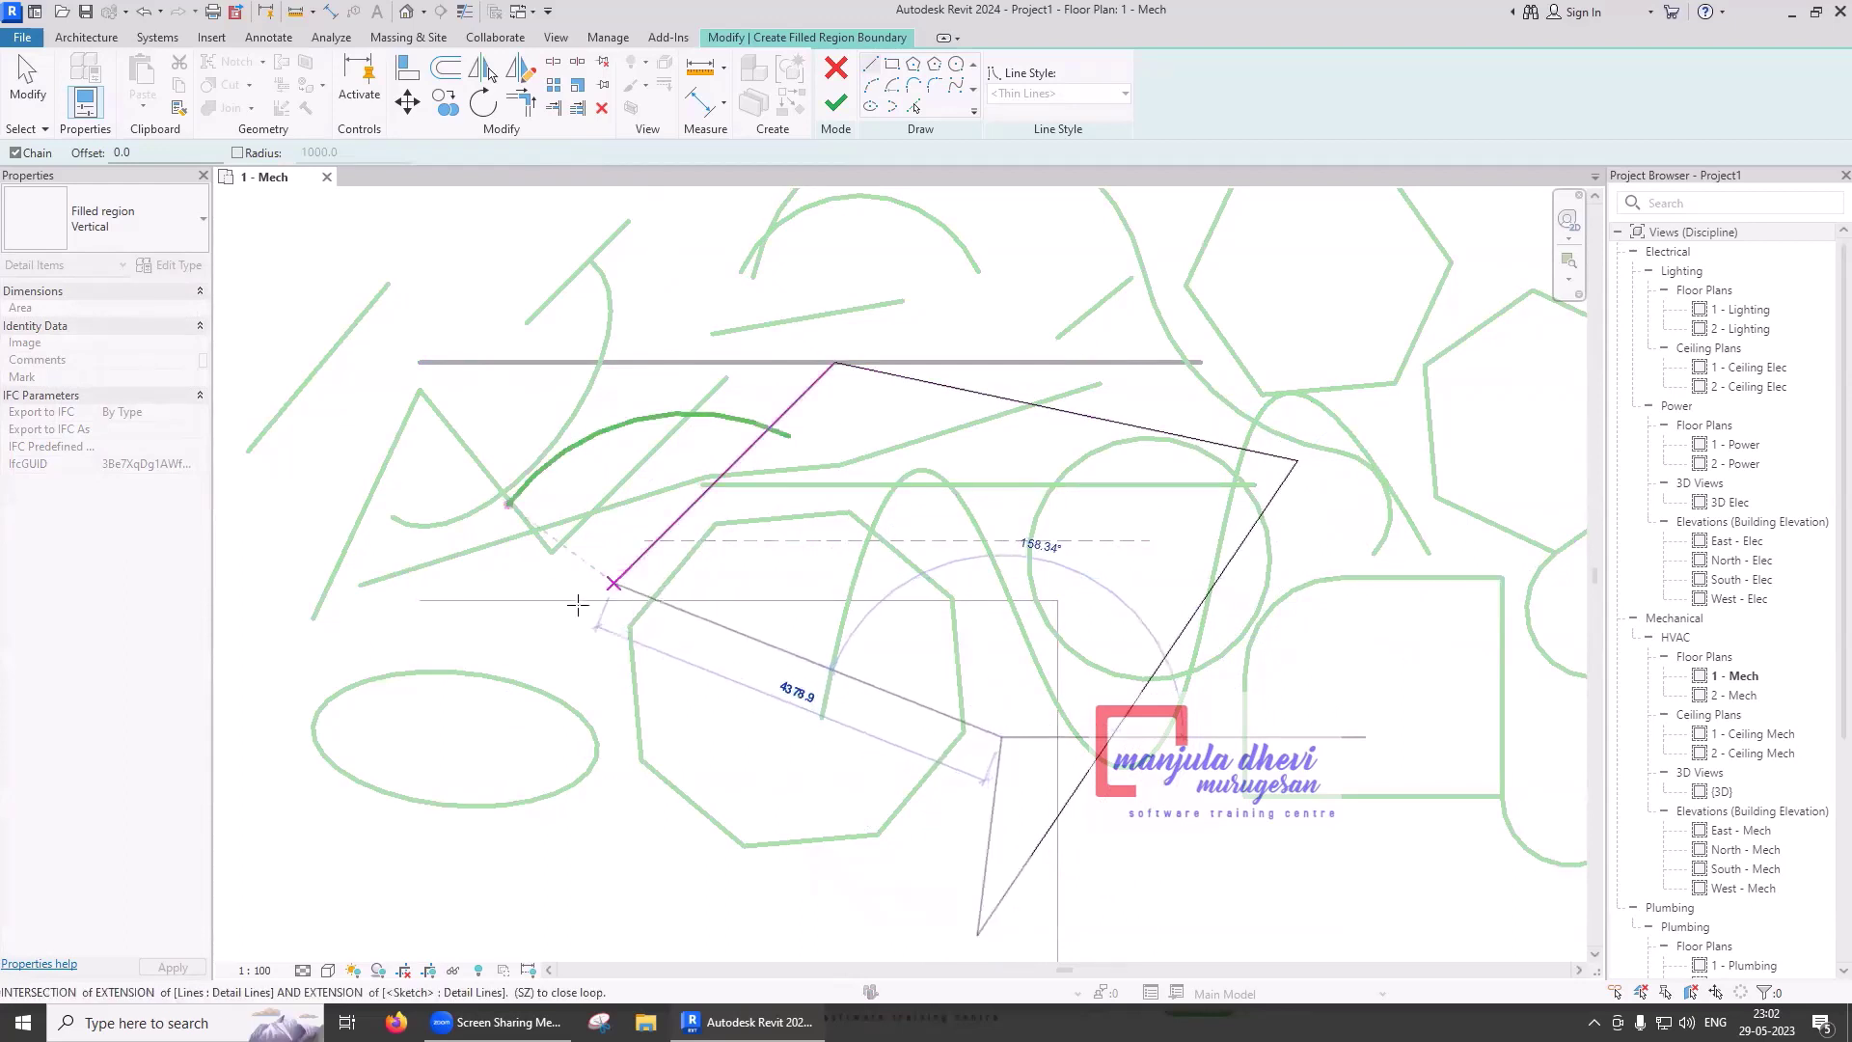
left_click(620, 576)
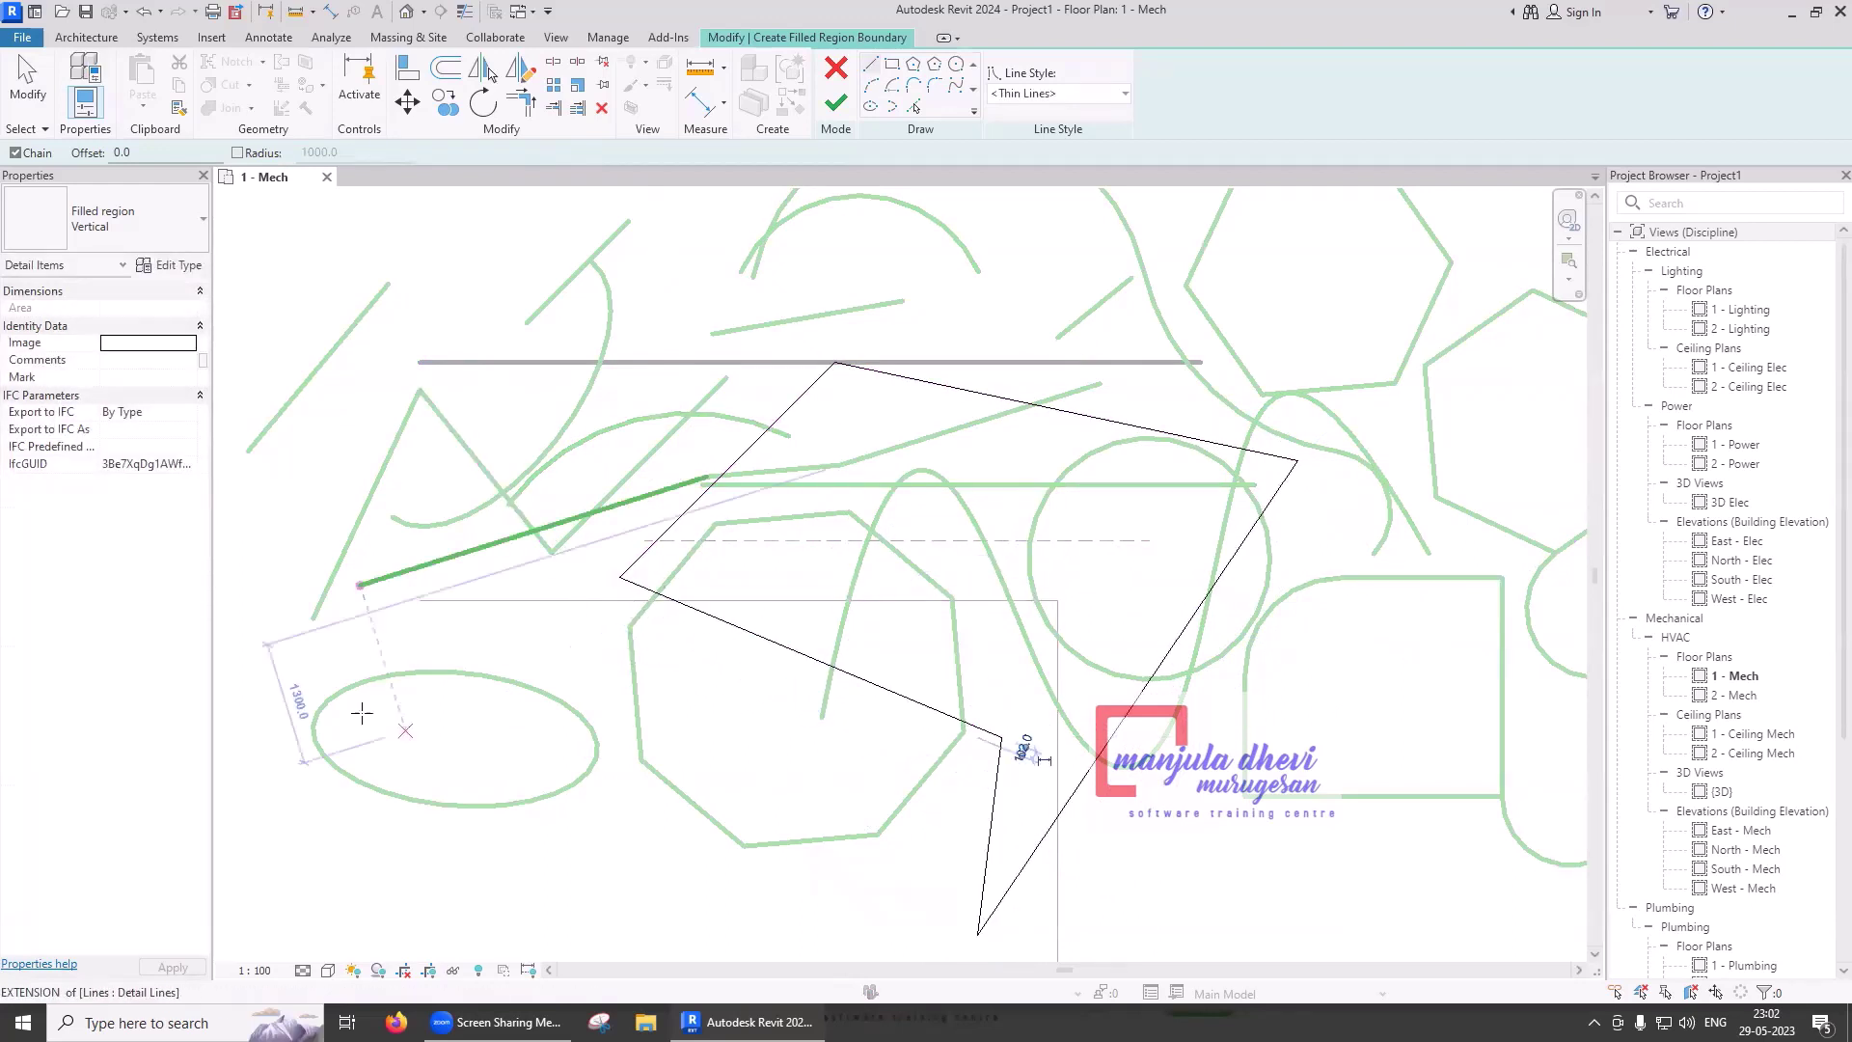
left_click(146, 244)
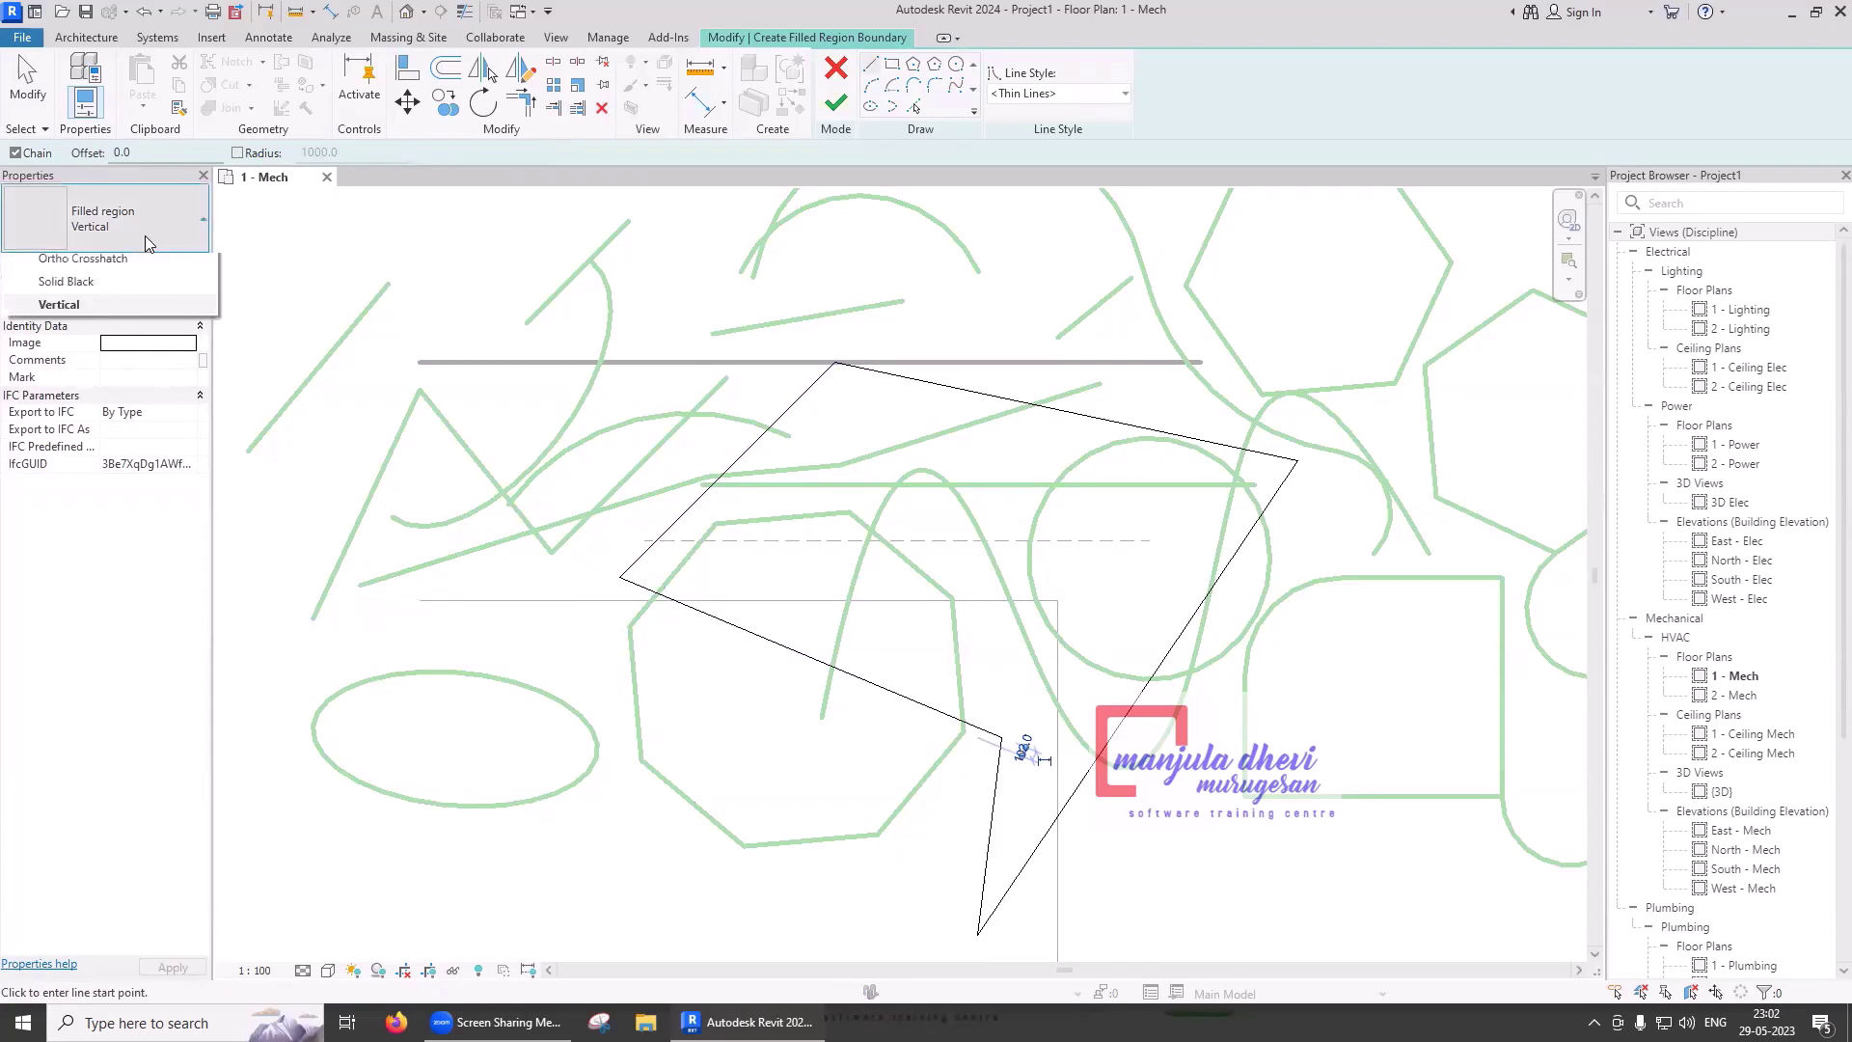
left_click(146, 242)
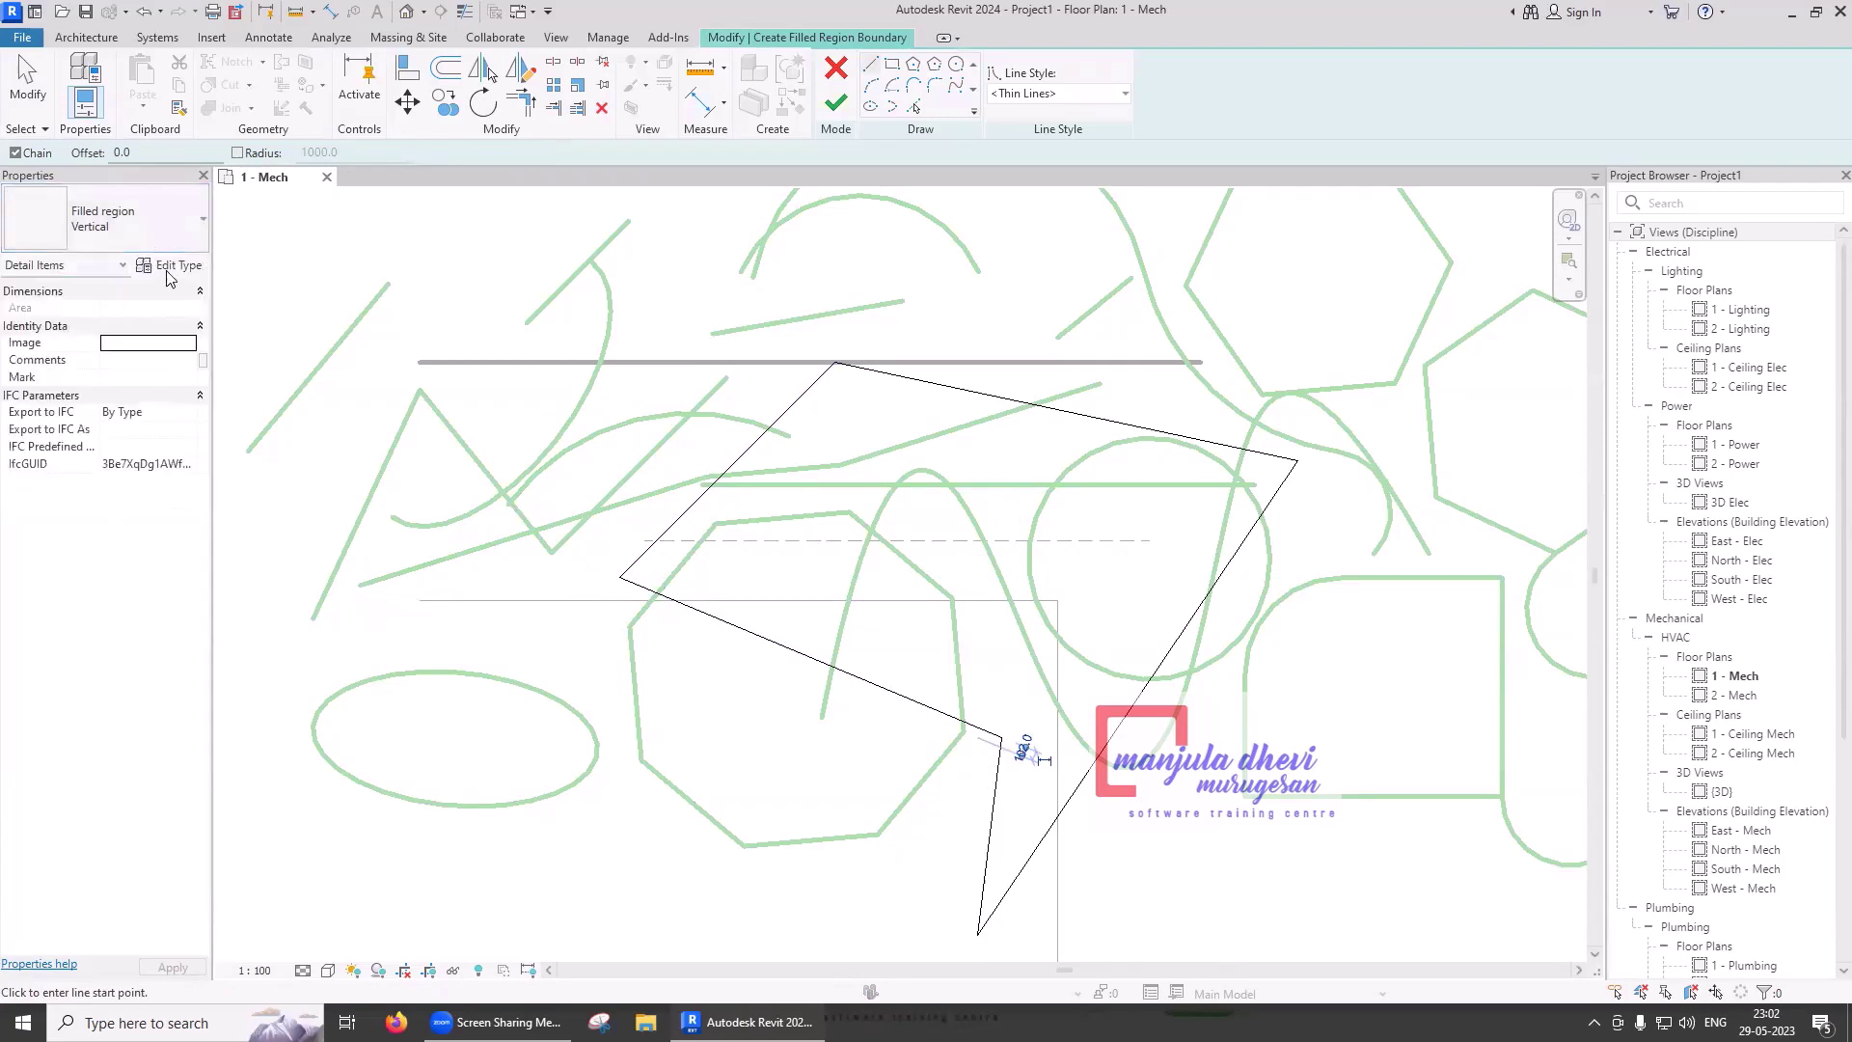
- Give the Vertical region type a blue Triangles foreground pattern
left_click(172, 266)
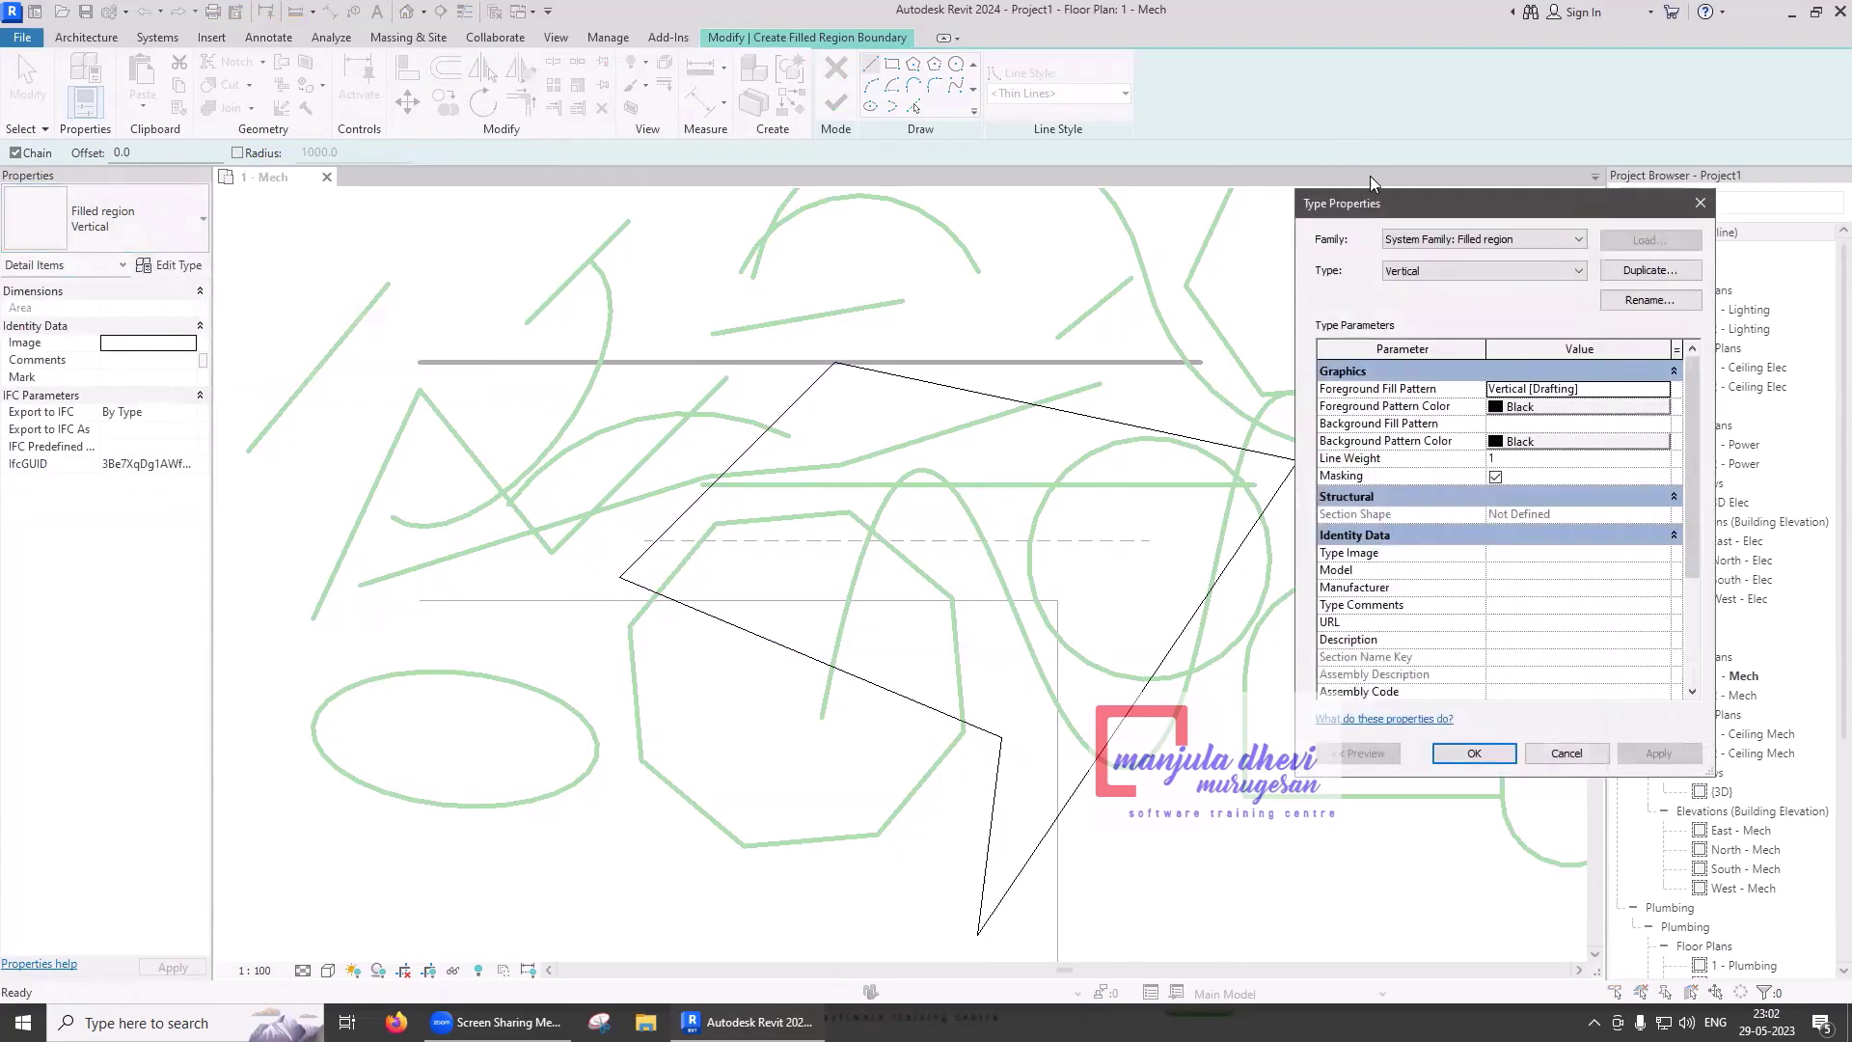
left_click_drag(1401, 210, 1144, 212)
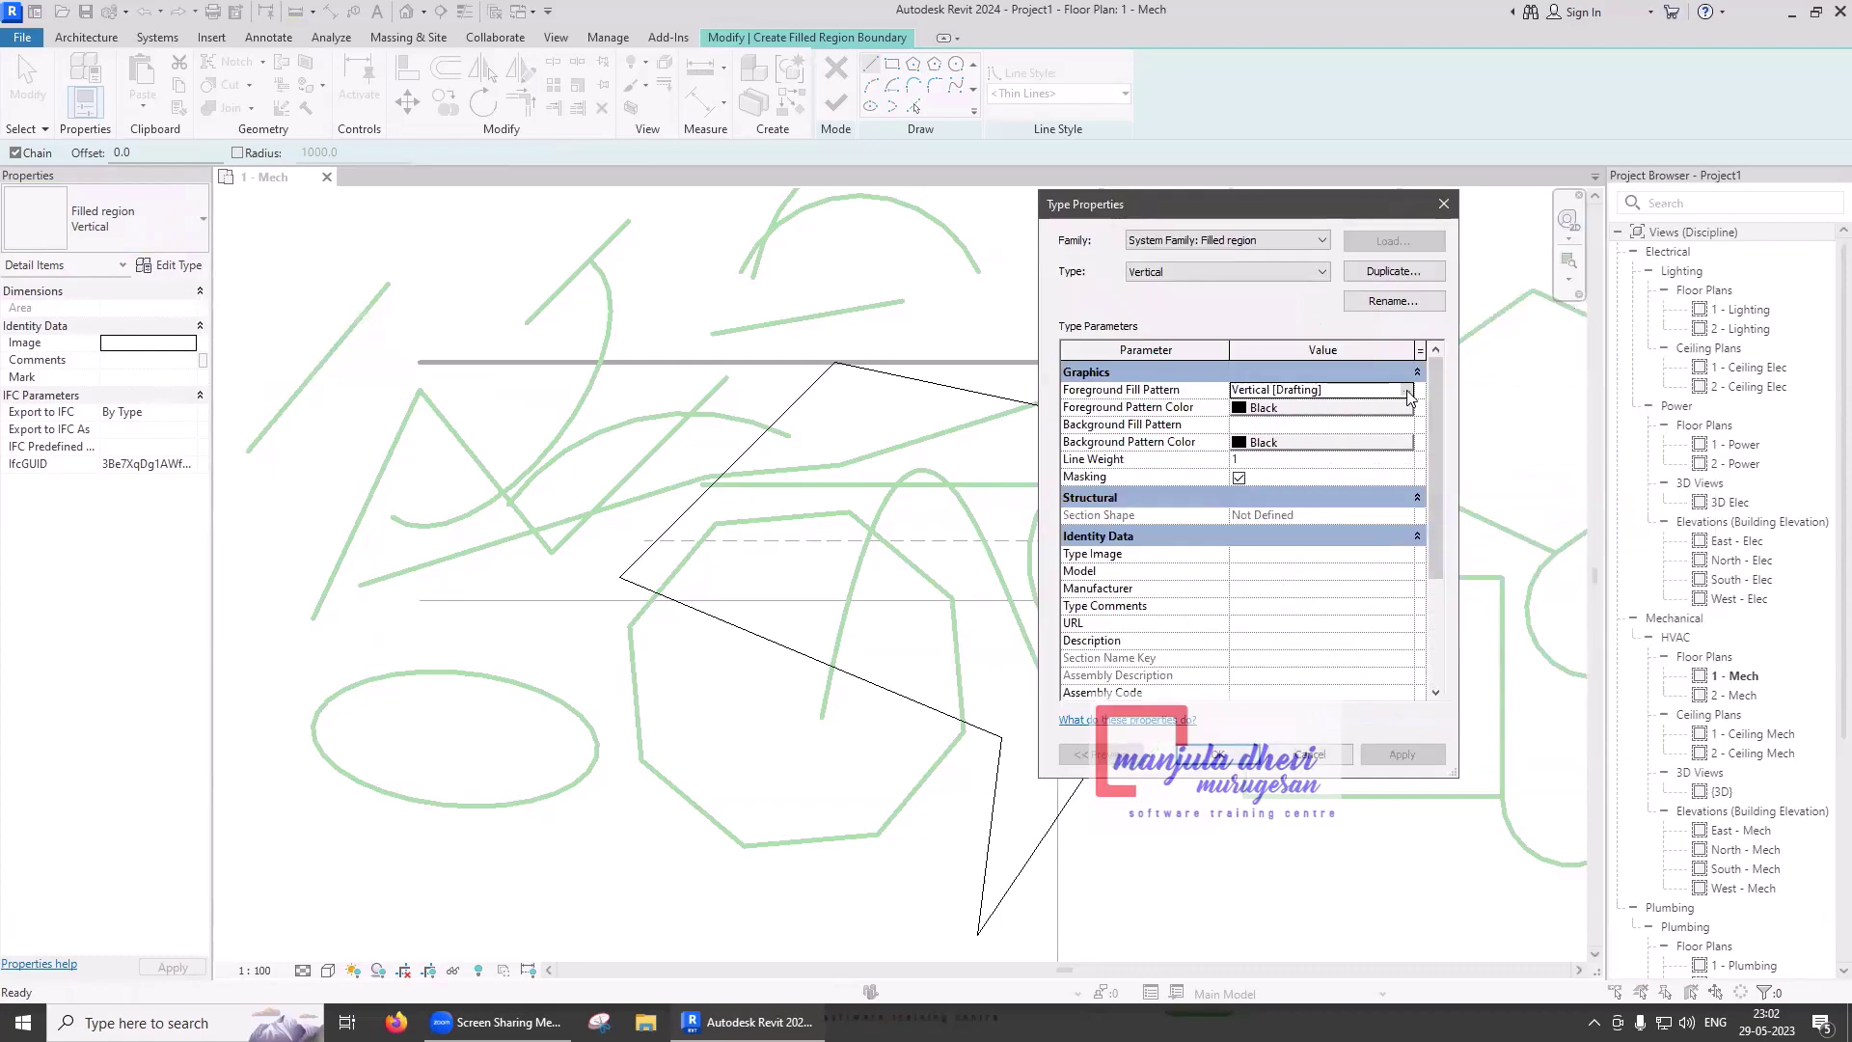
left_click(1409, 391)
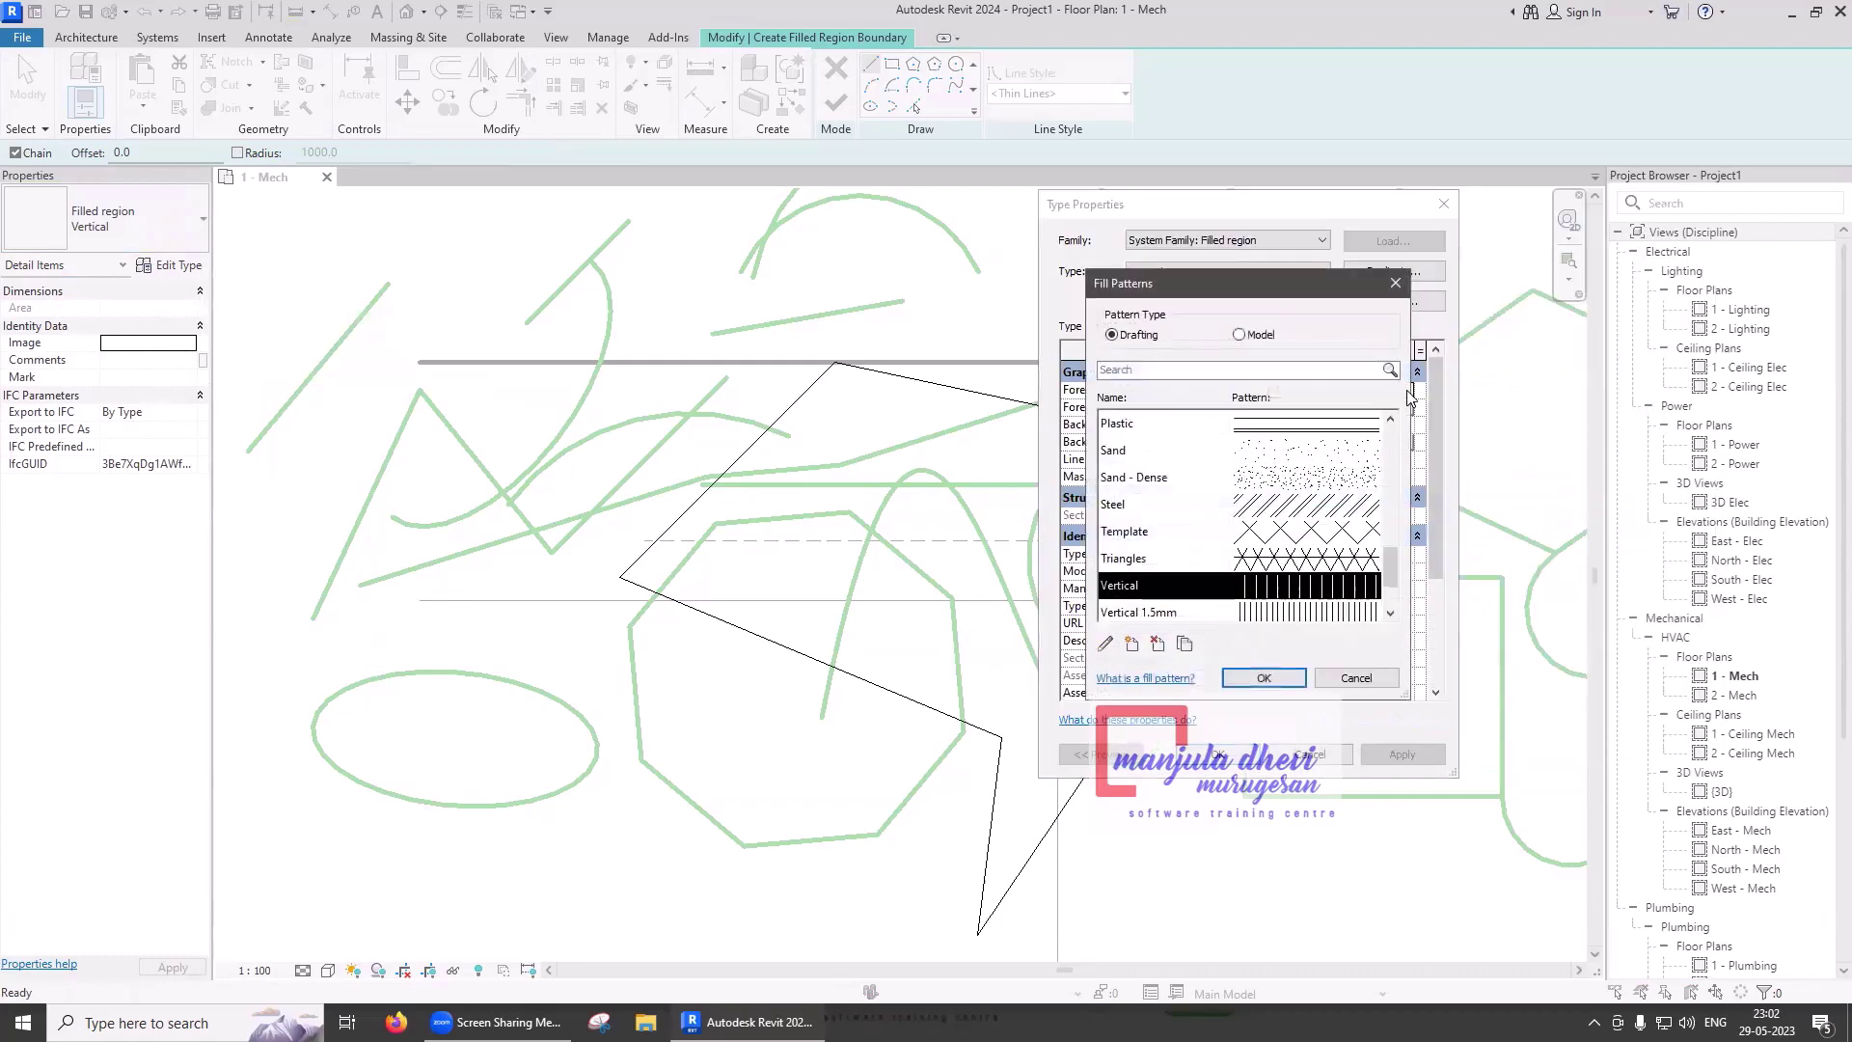
left_click(1336, 538)
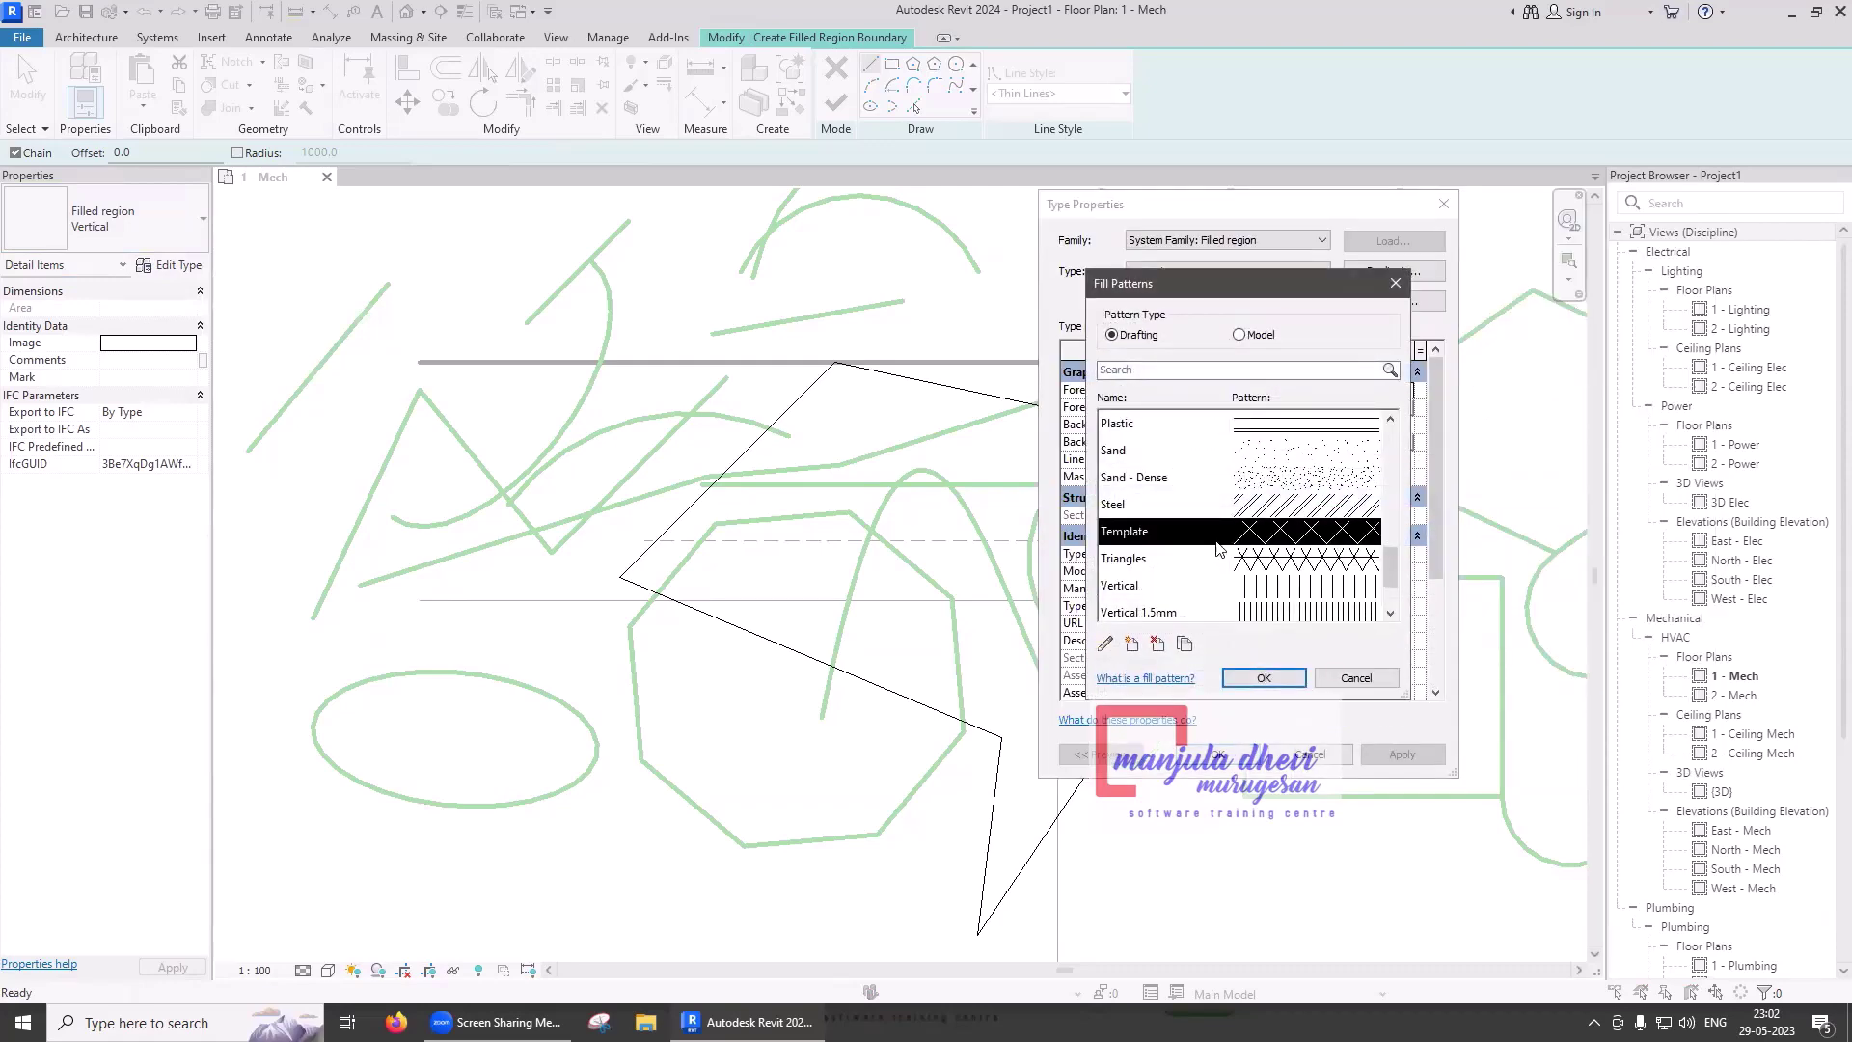
left_click(1289, 506)
left_click(1290, 585)
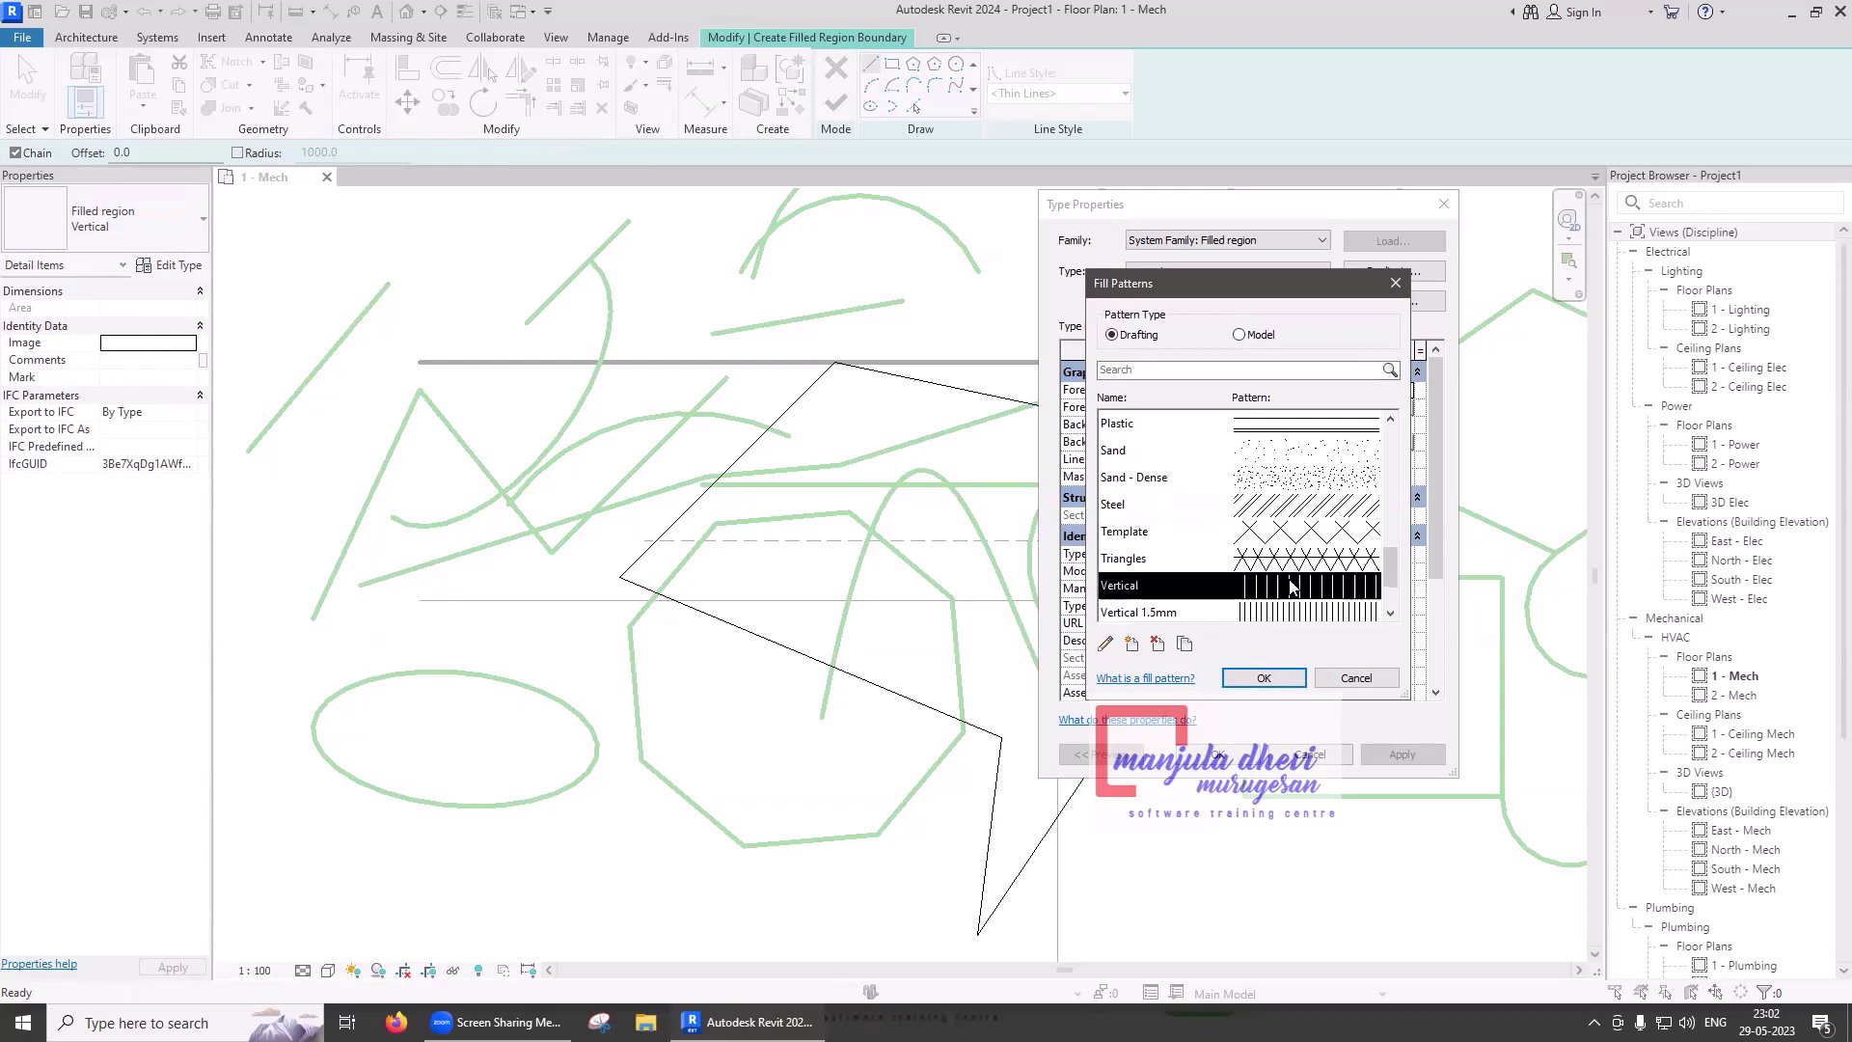
left_click(1266, 677)
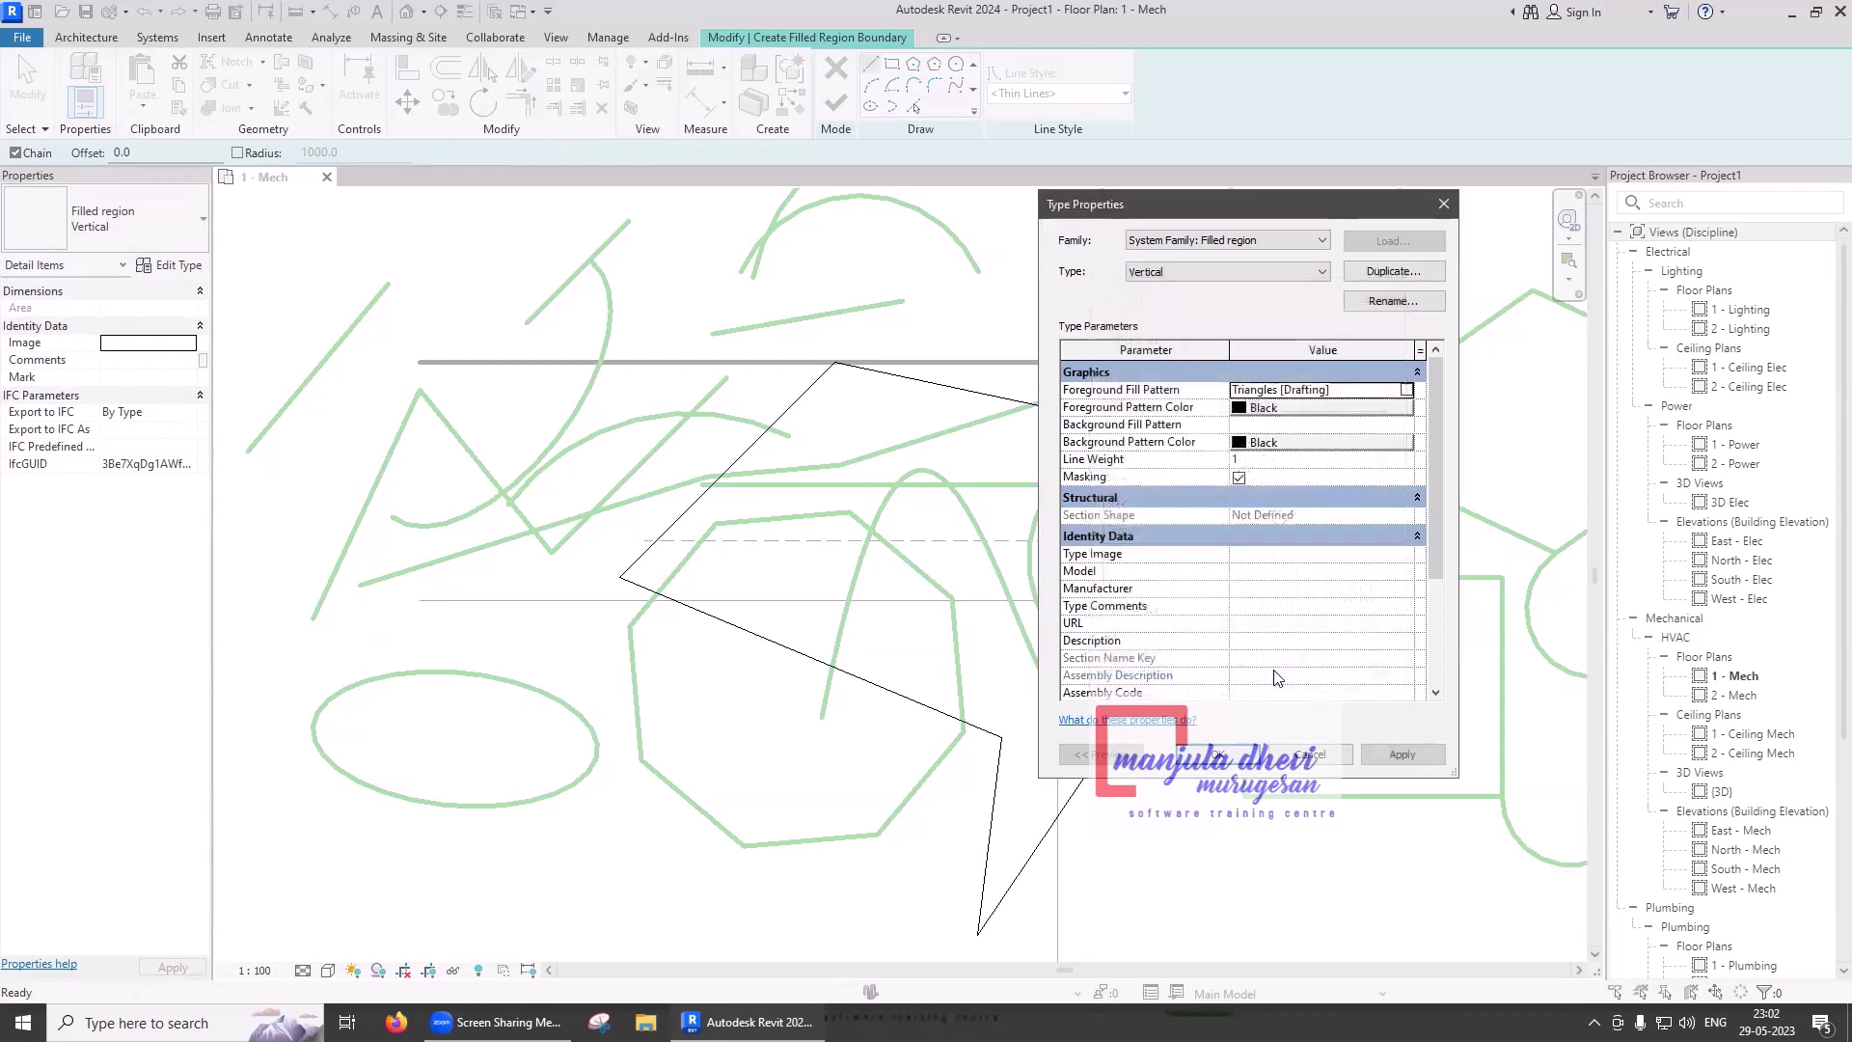
left_click(1331, 410)
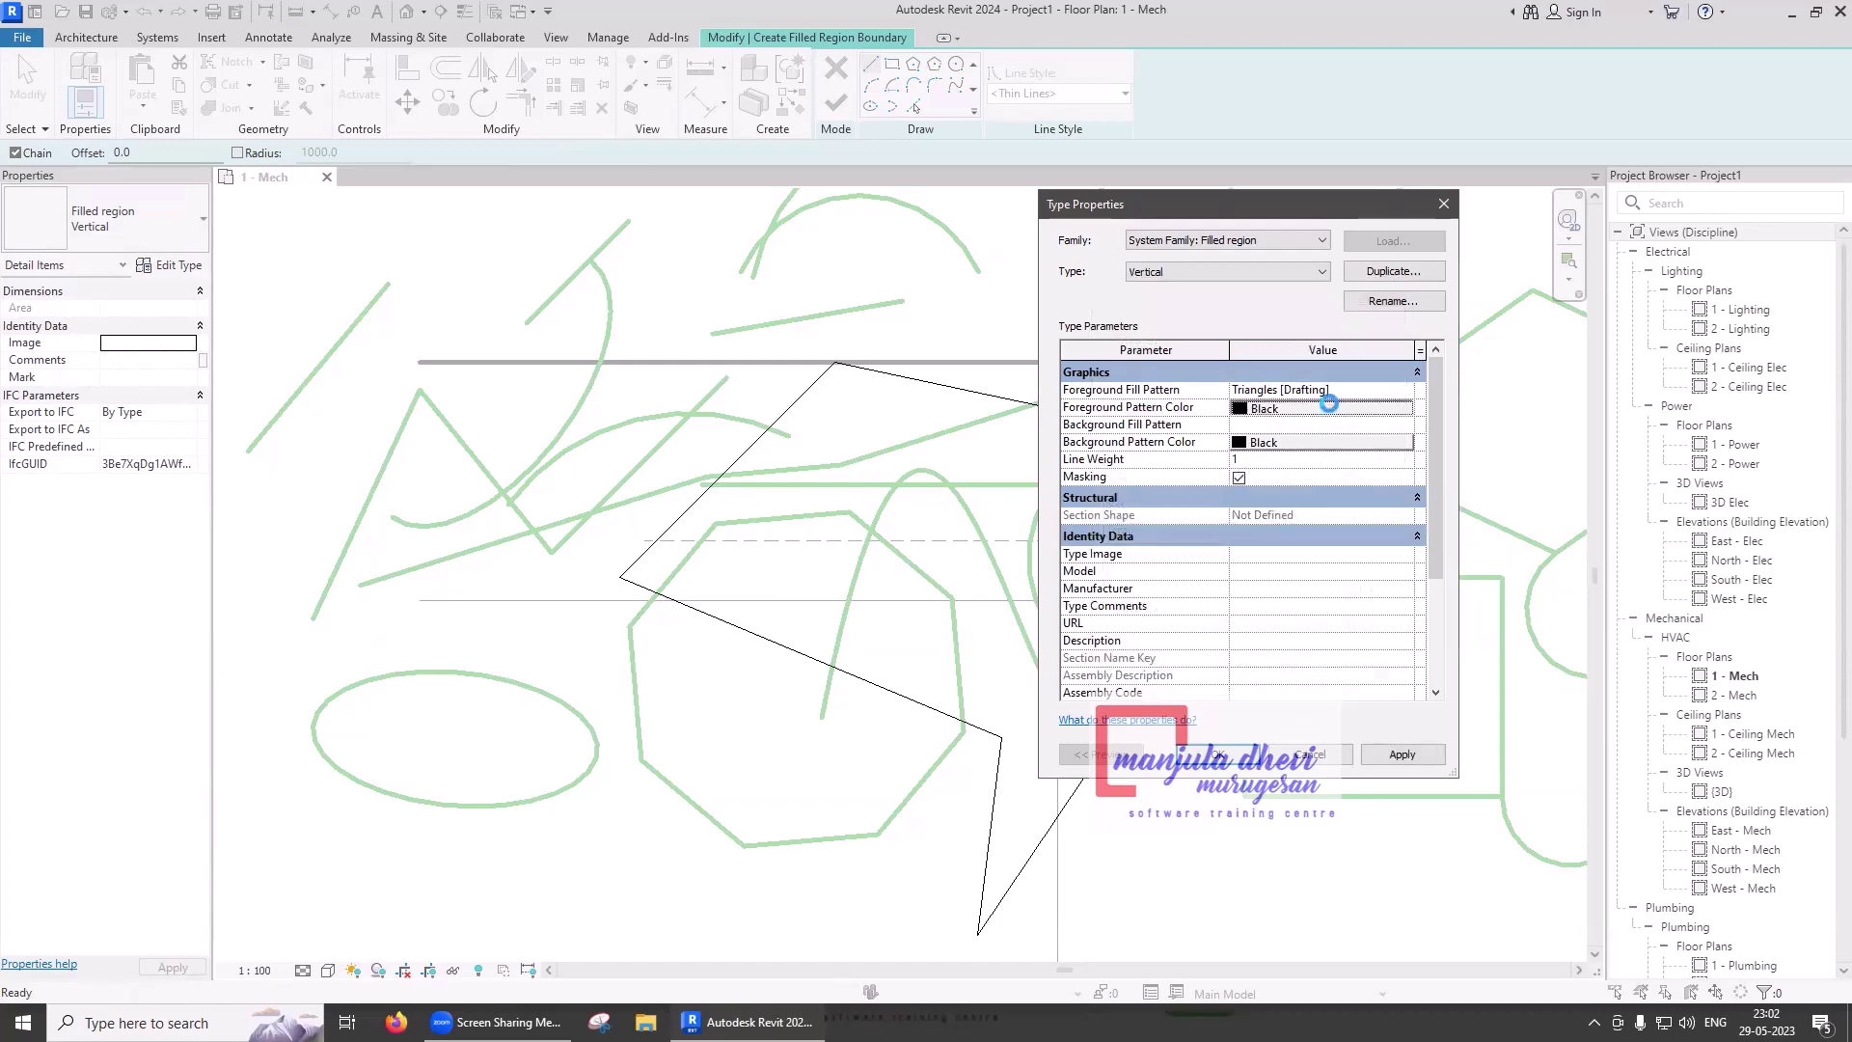
left_click(1174, 508)
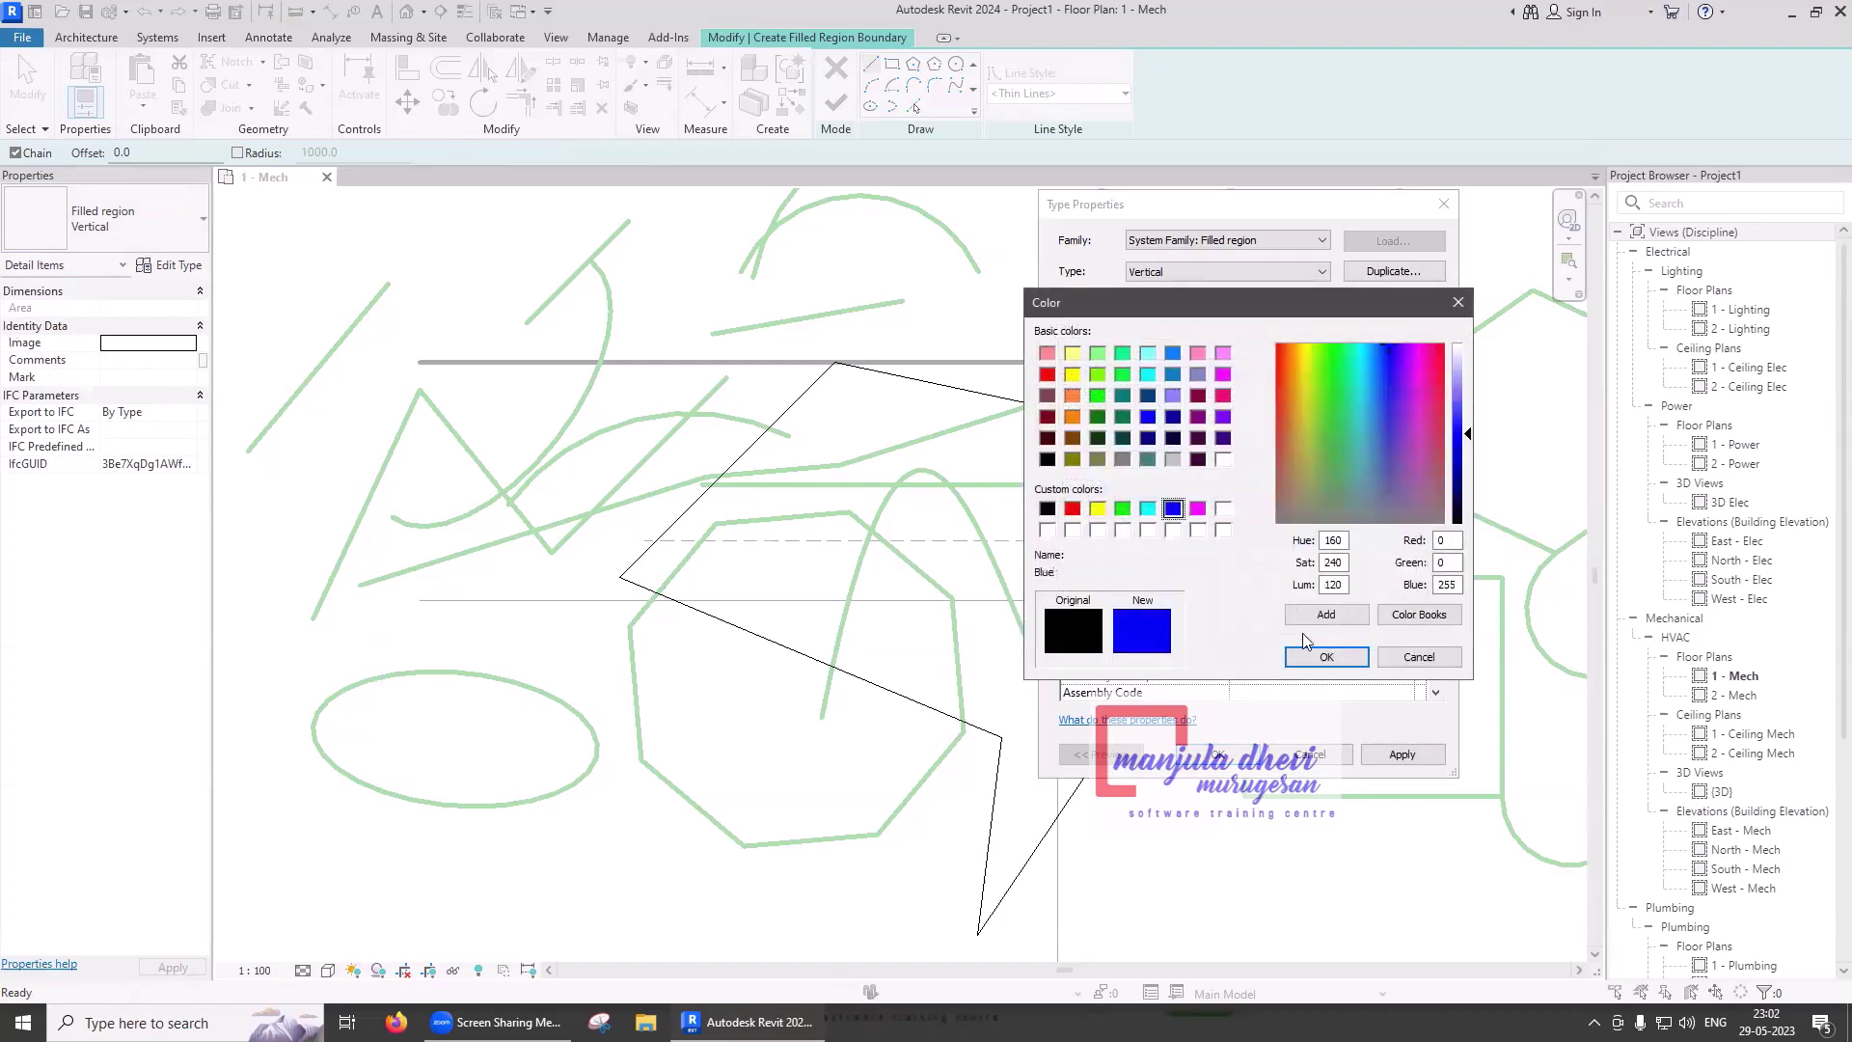
left_click(1327, 657)
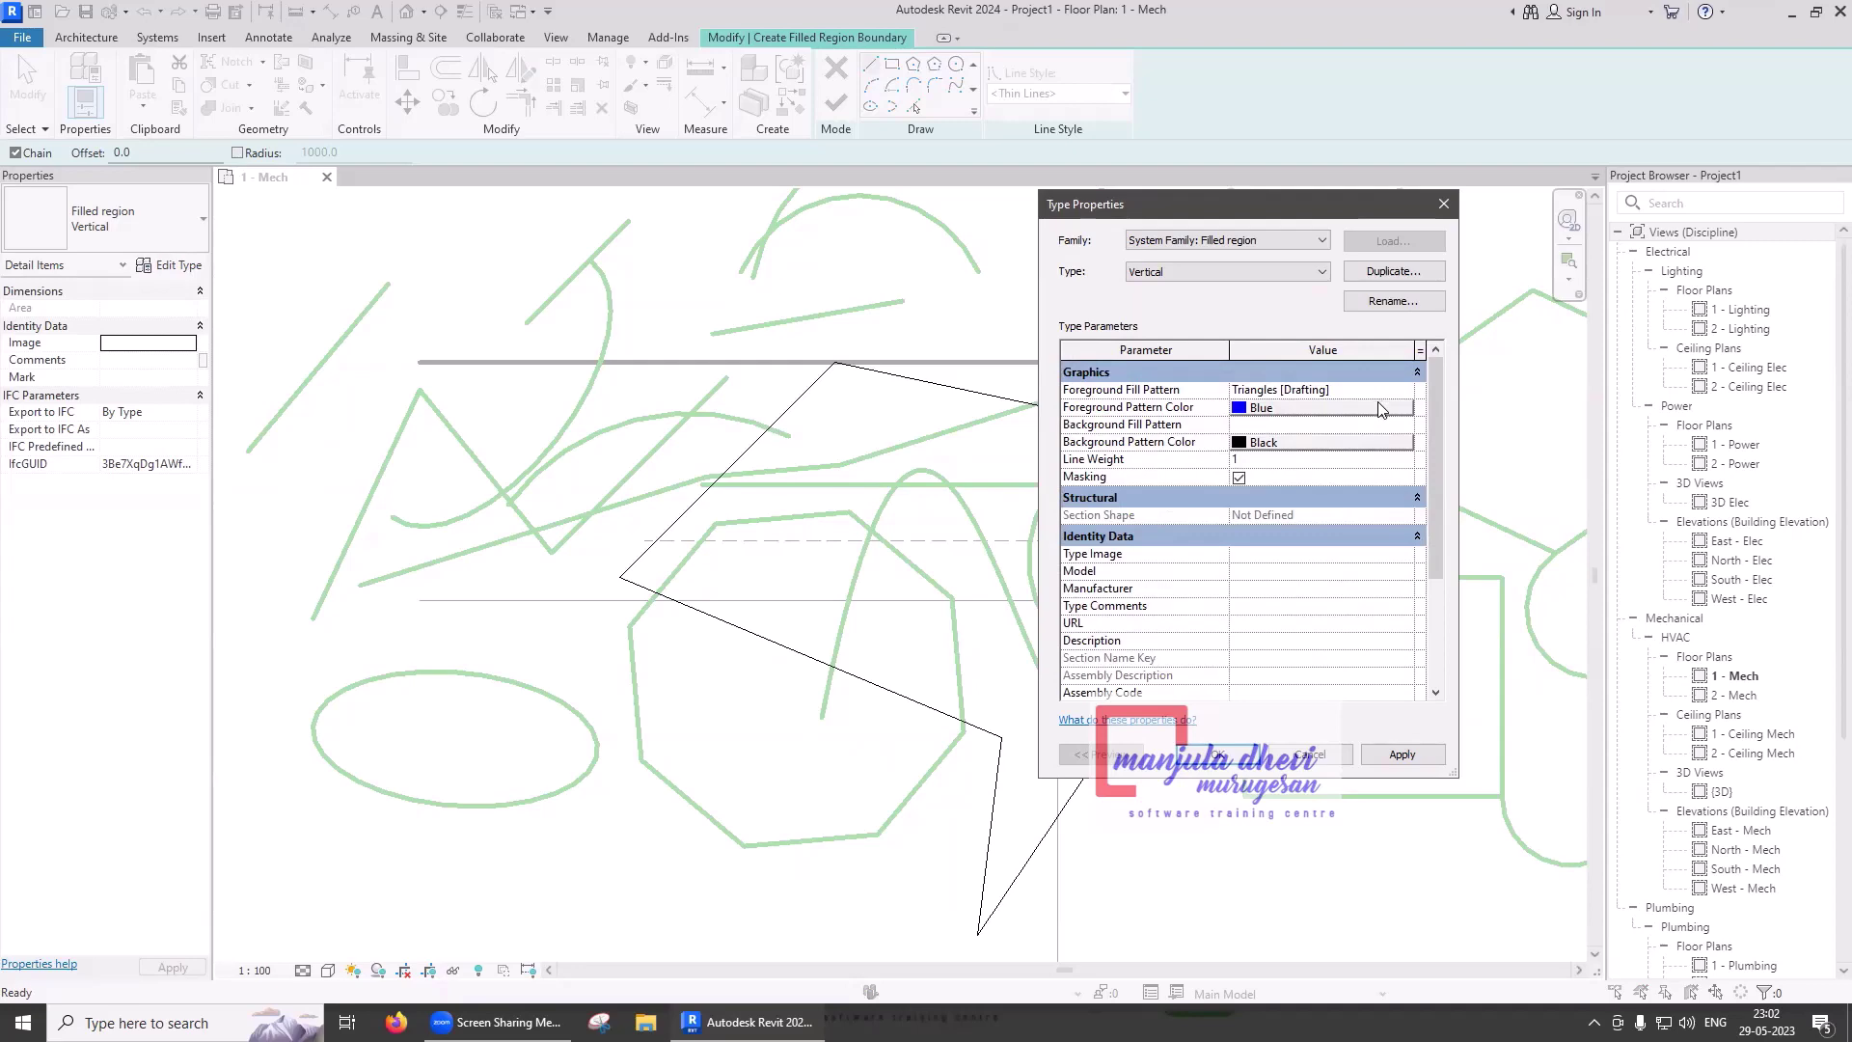
- Set the Vertical type's background pattern to red Crosshatch 1.5mm
left_click(1383, 424)
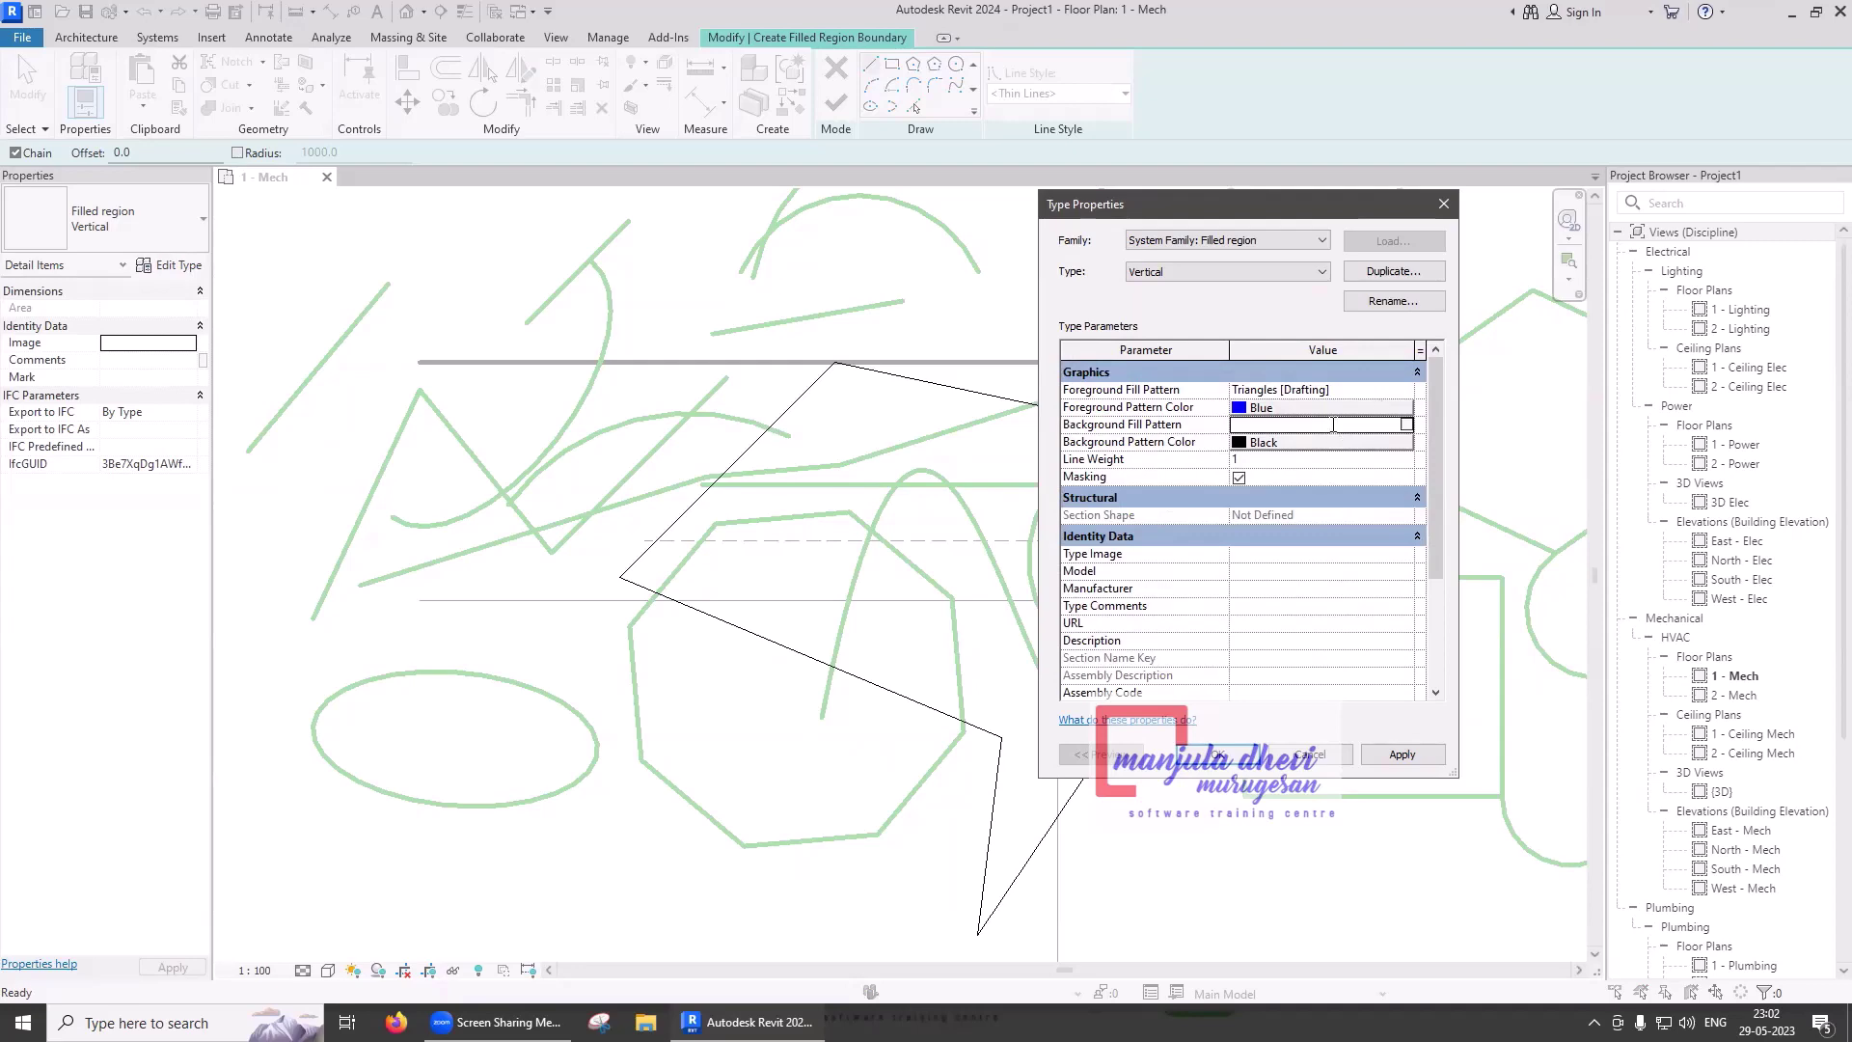
left_click(1408, 424)
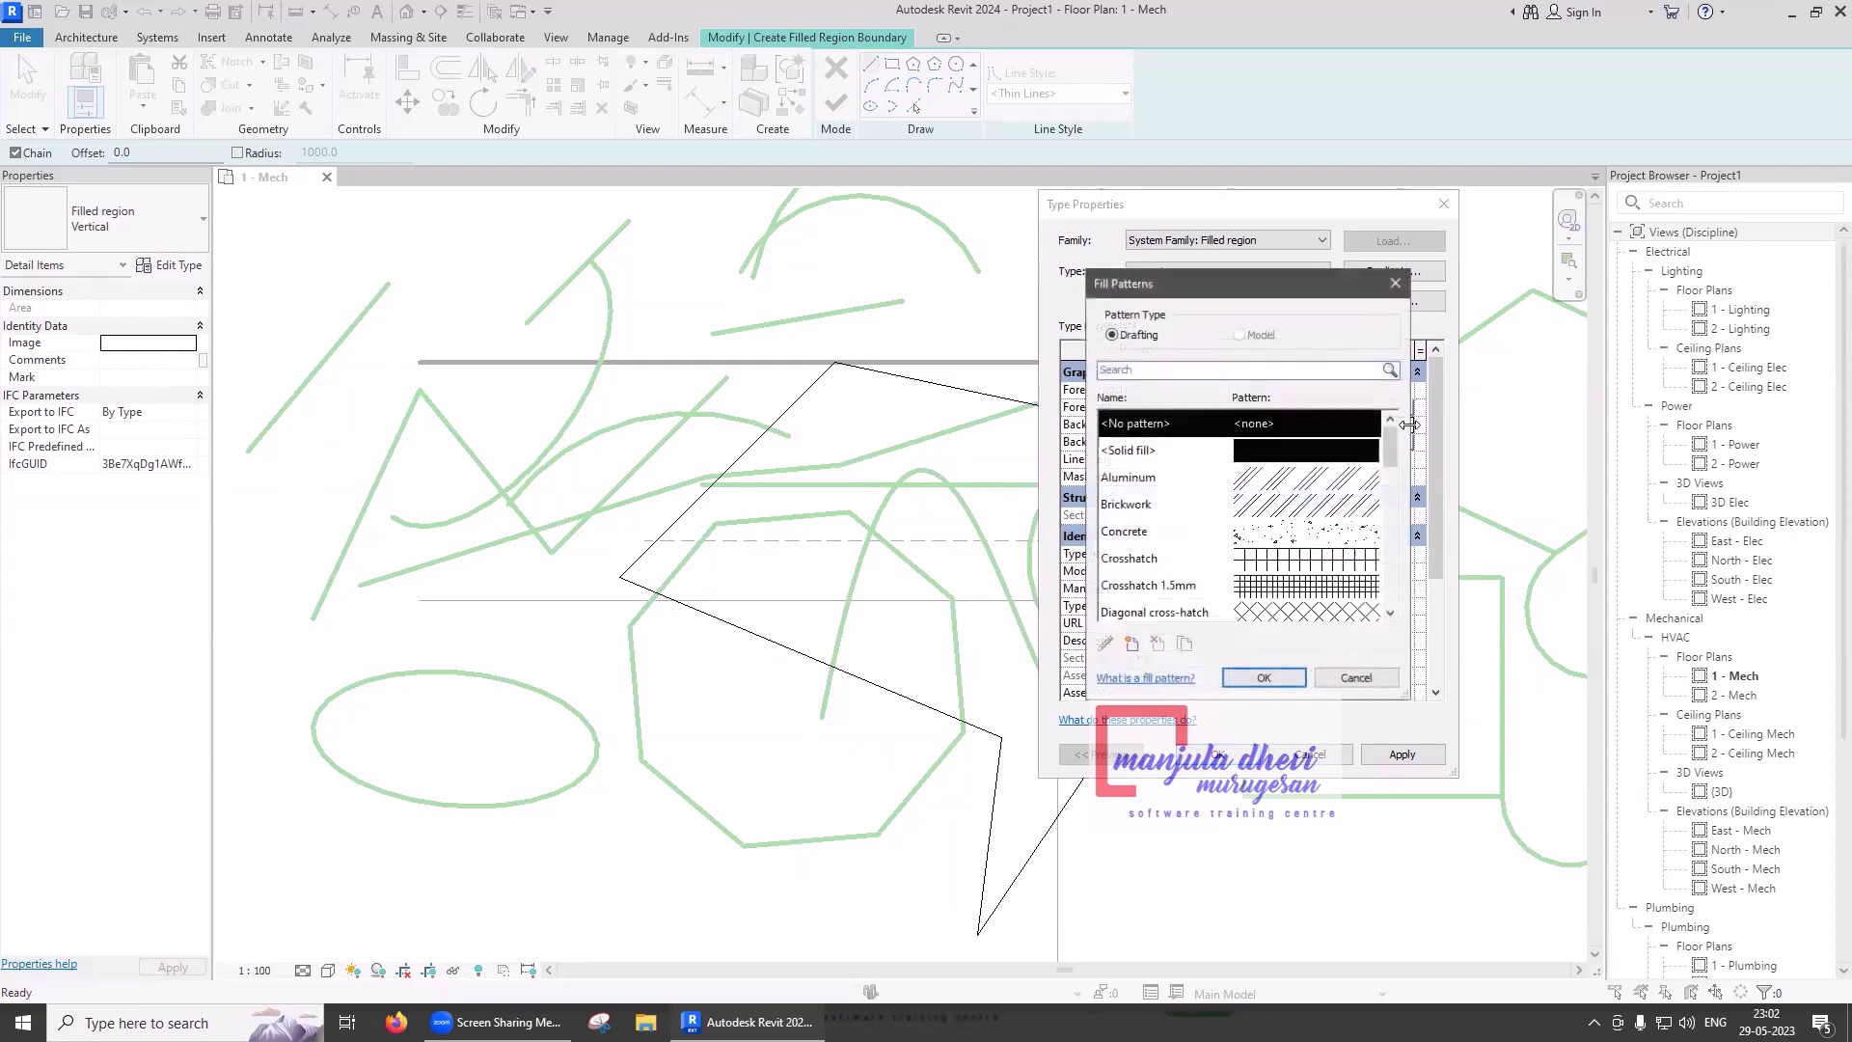
left_click(1247, 586)
left_click(1259, 678)
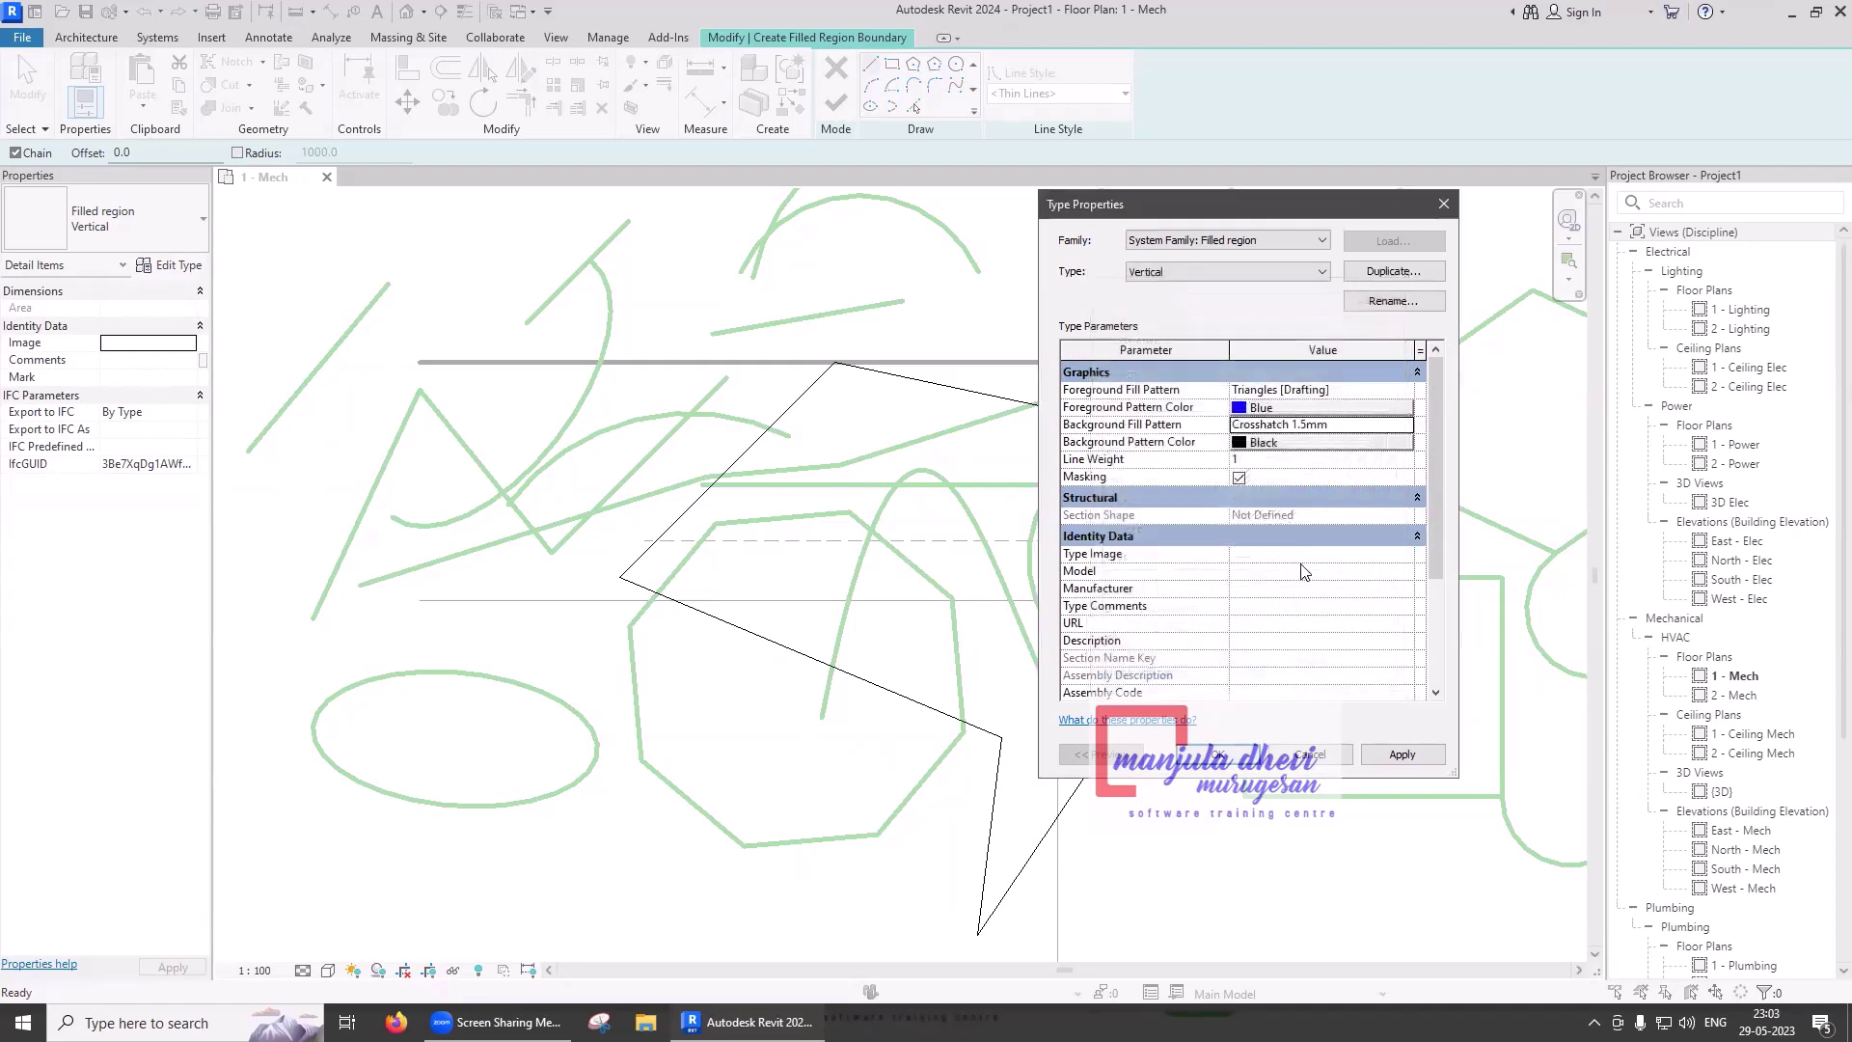
left_click(1339, 441)
left_click(1072, 508)
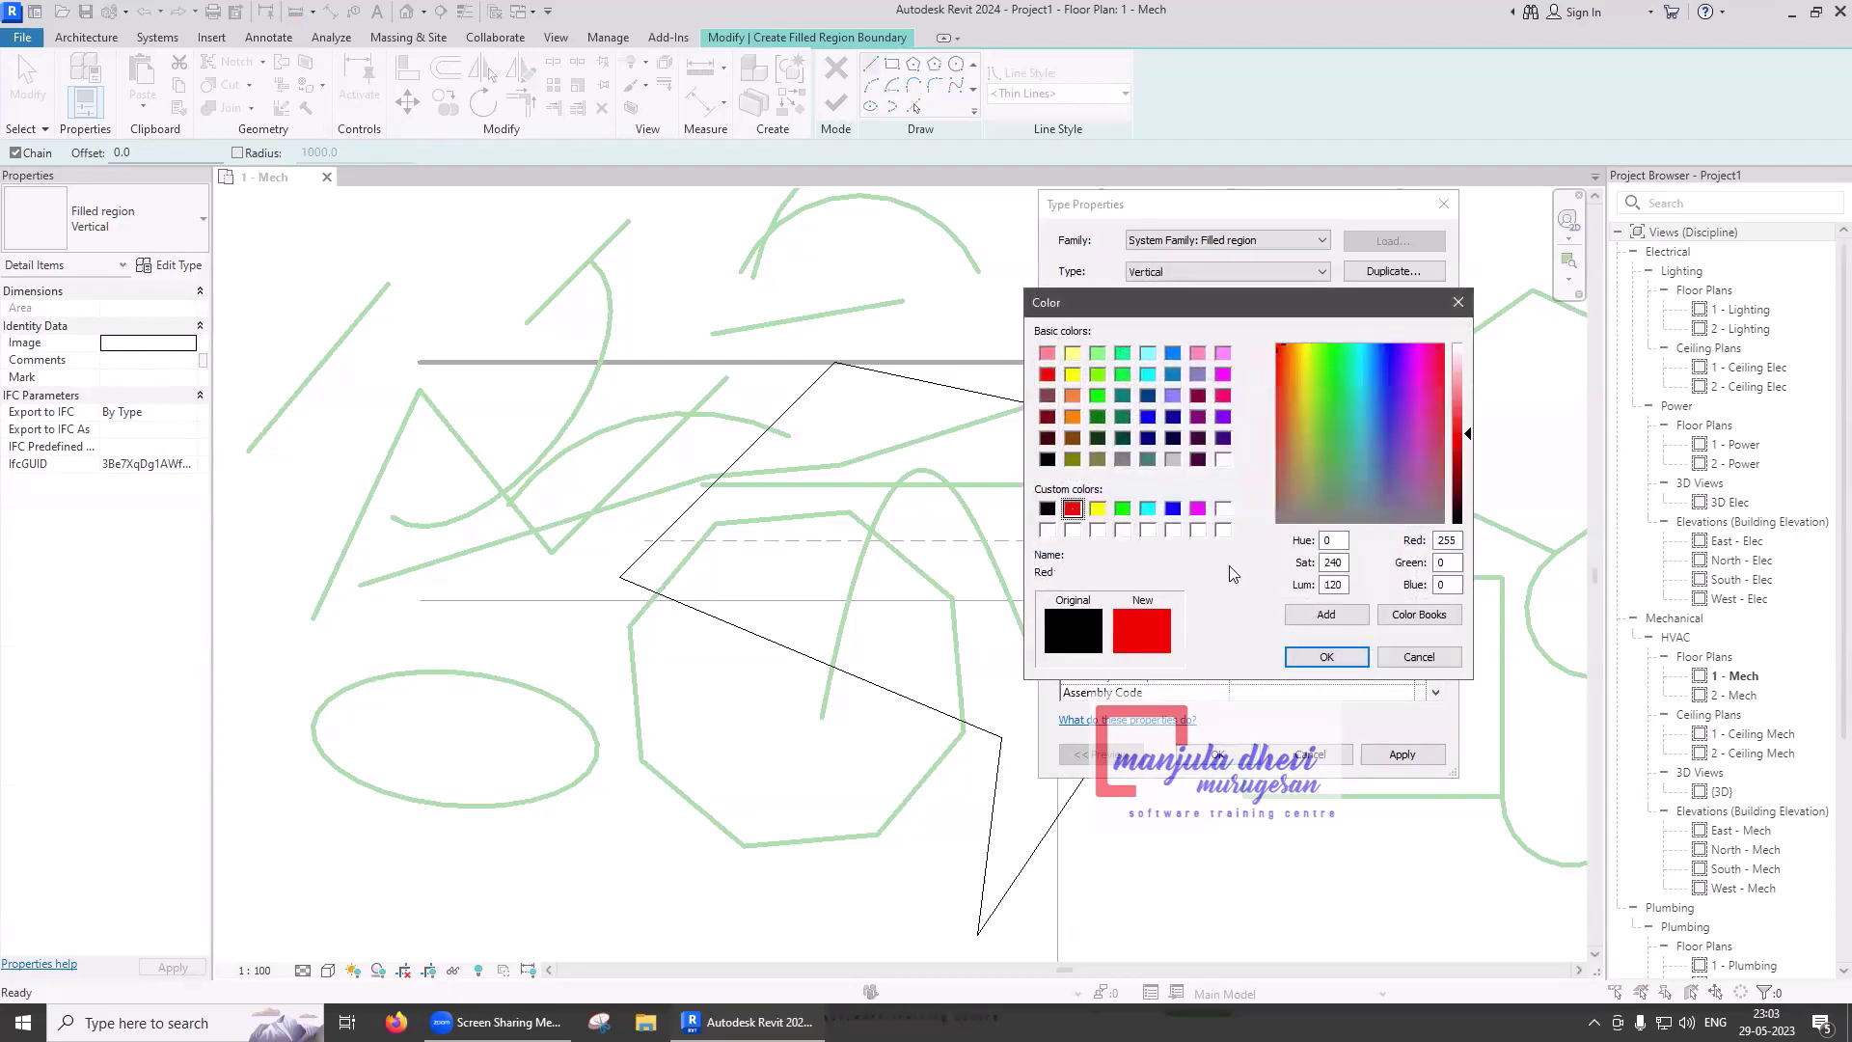
left_click(1320, 655)
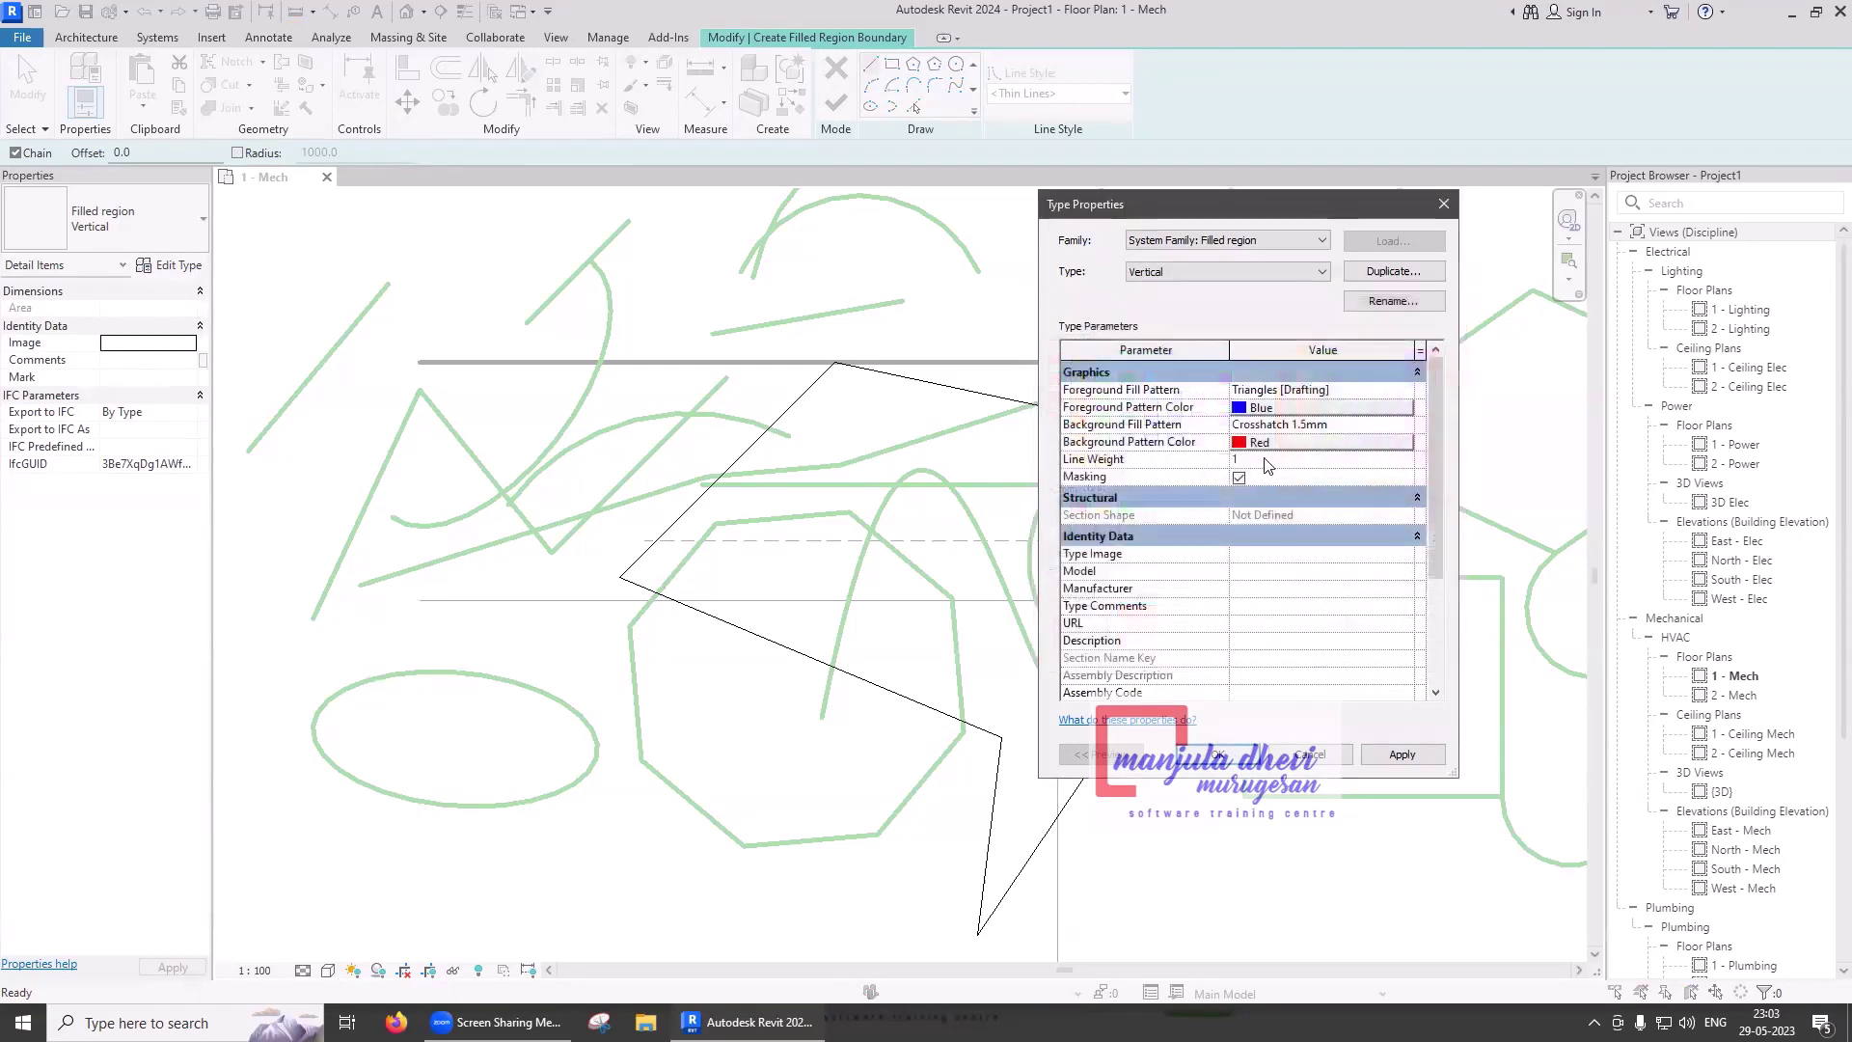
- Set the Vertical region type's line weight to 4 and confirm the type settings
left_click(1267, 464)
left_click(1407, 460)
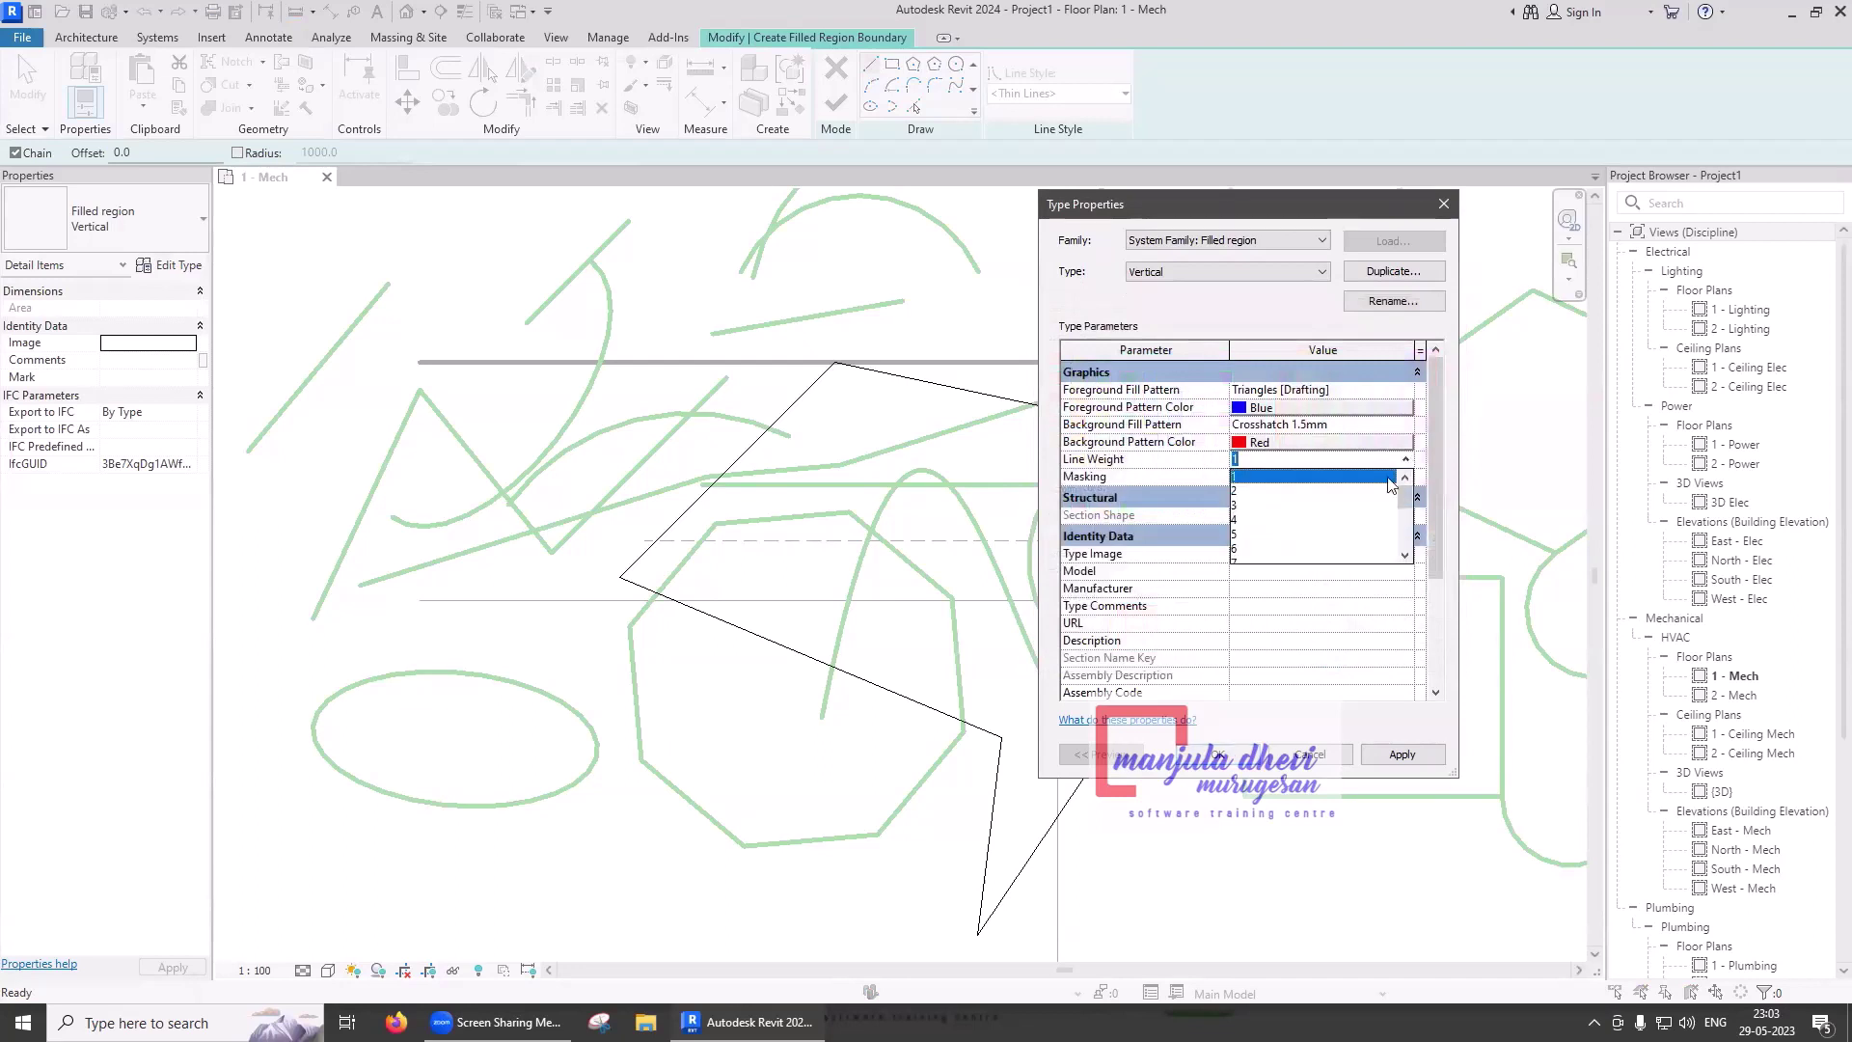
left_click(1328, 521)
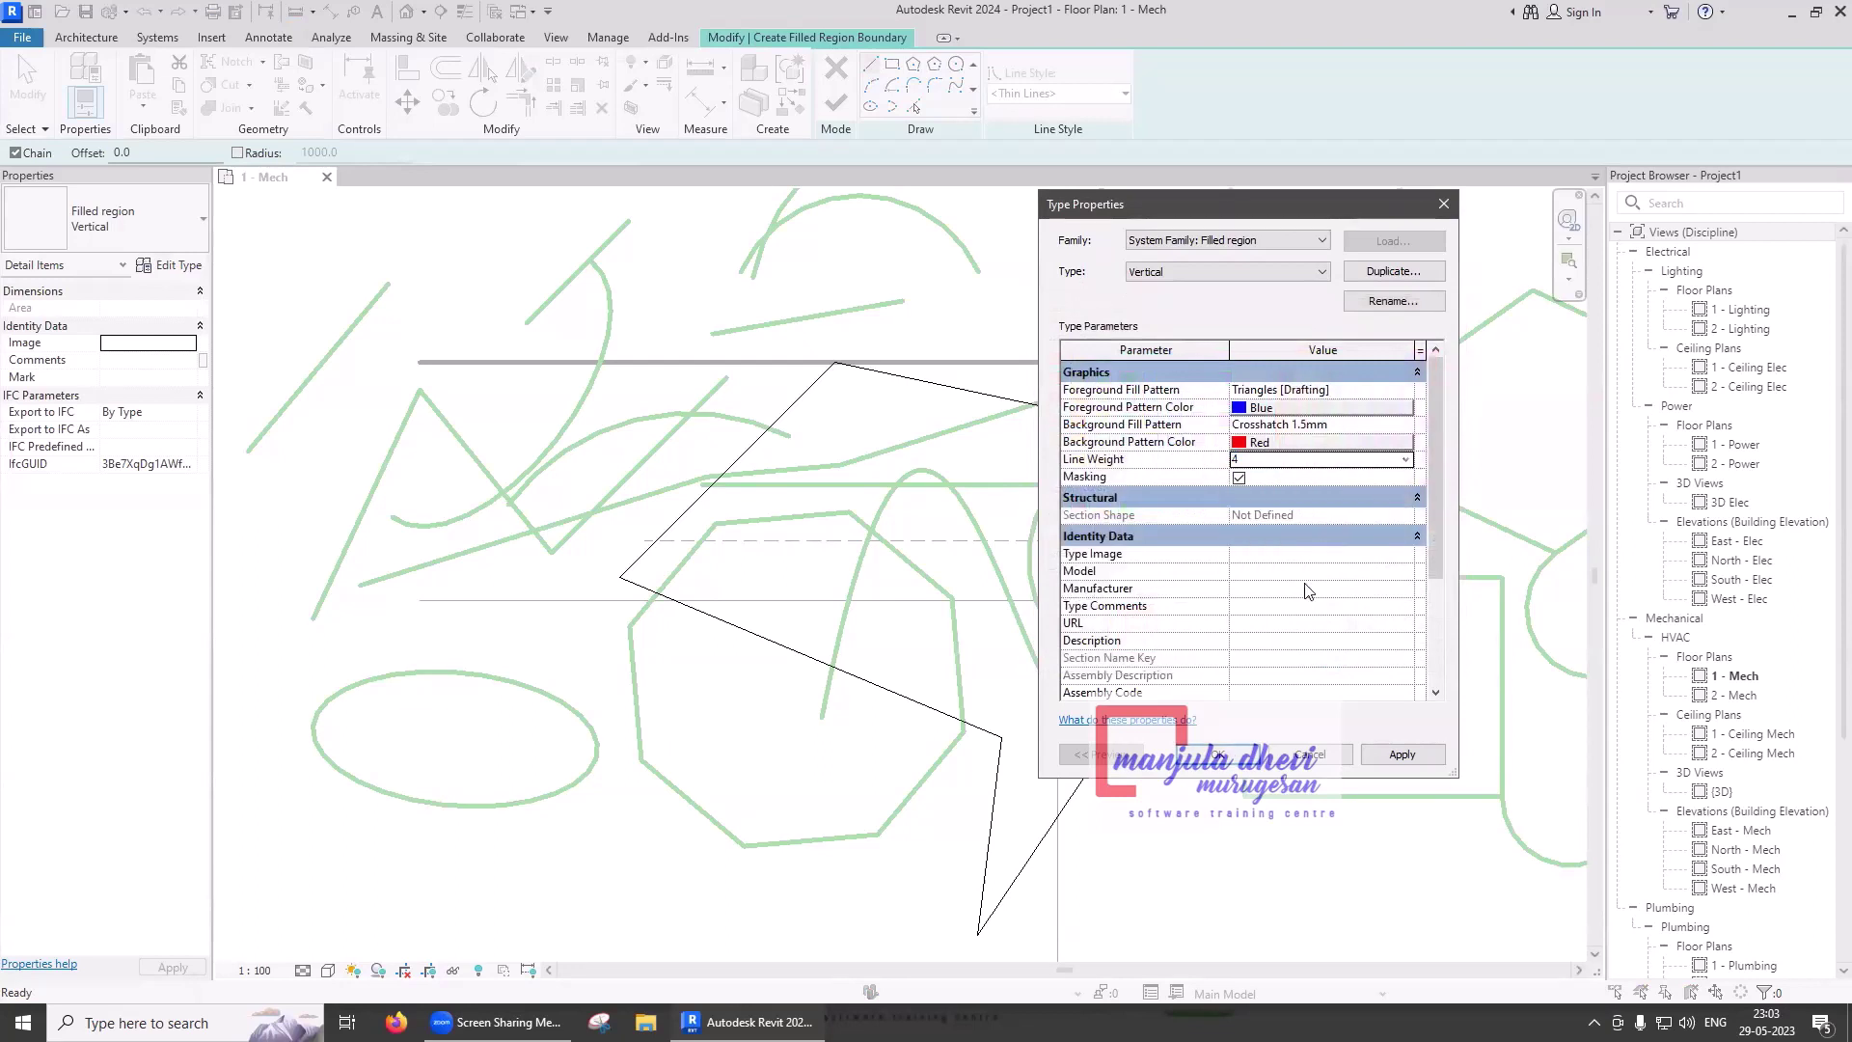
left_click(1227, 754)
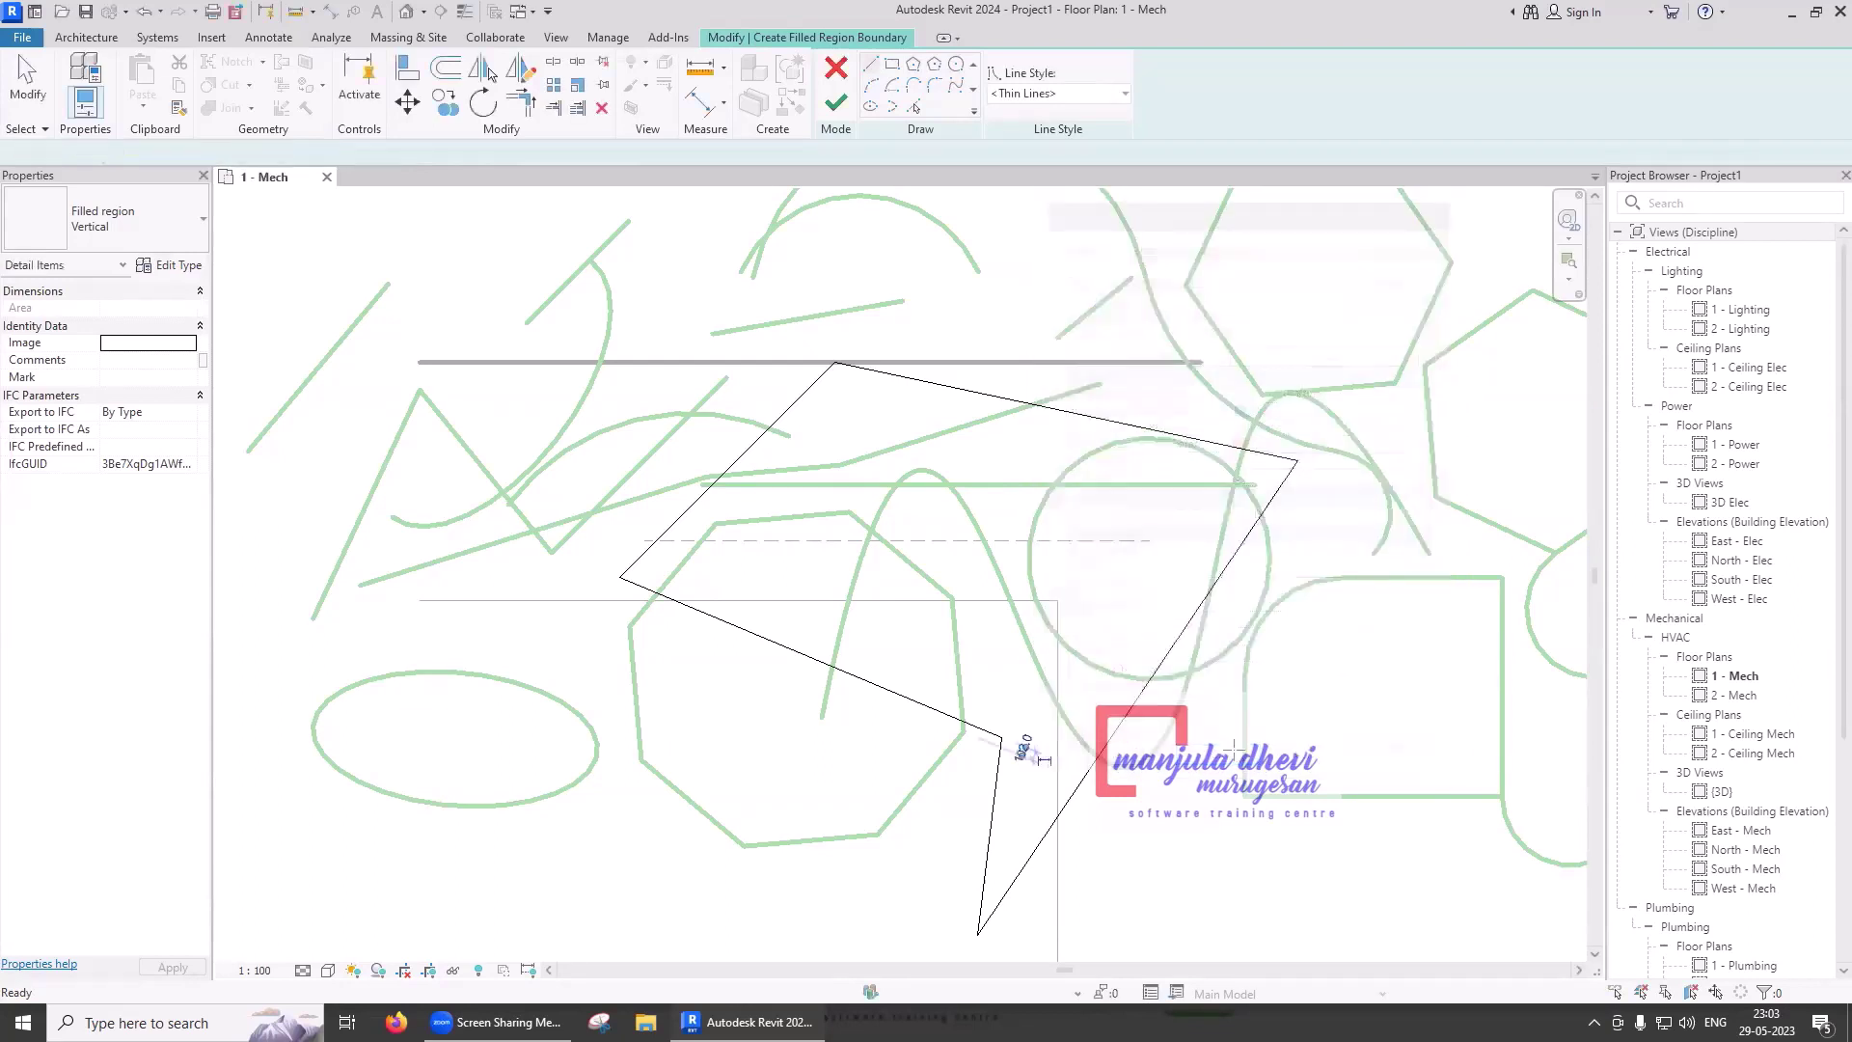
- Finish the first region, then fill the rounded rectangle by picking its three edges and arc
left_click(838, 106)
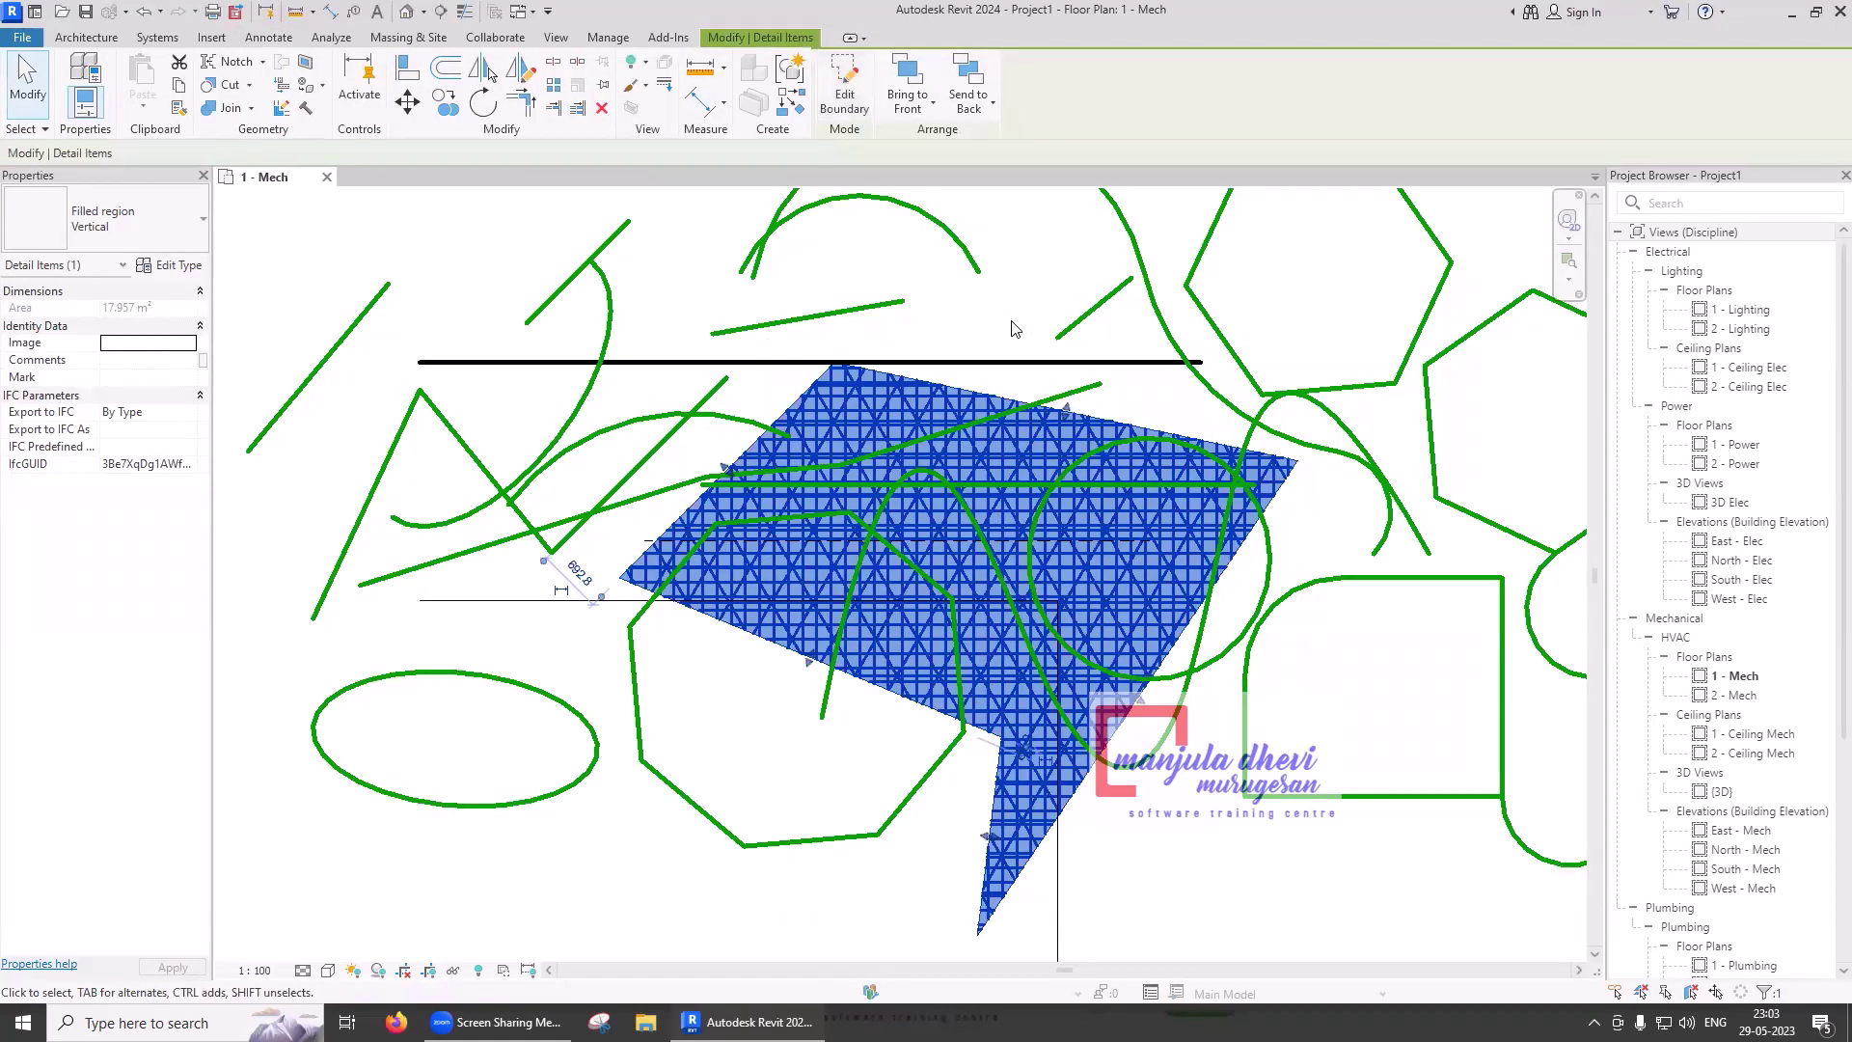
left_click(1011, 329)
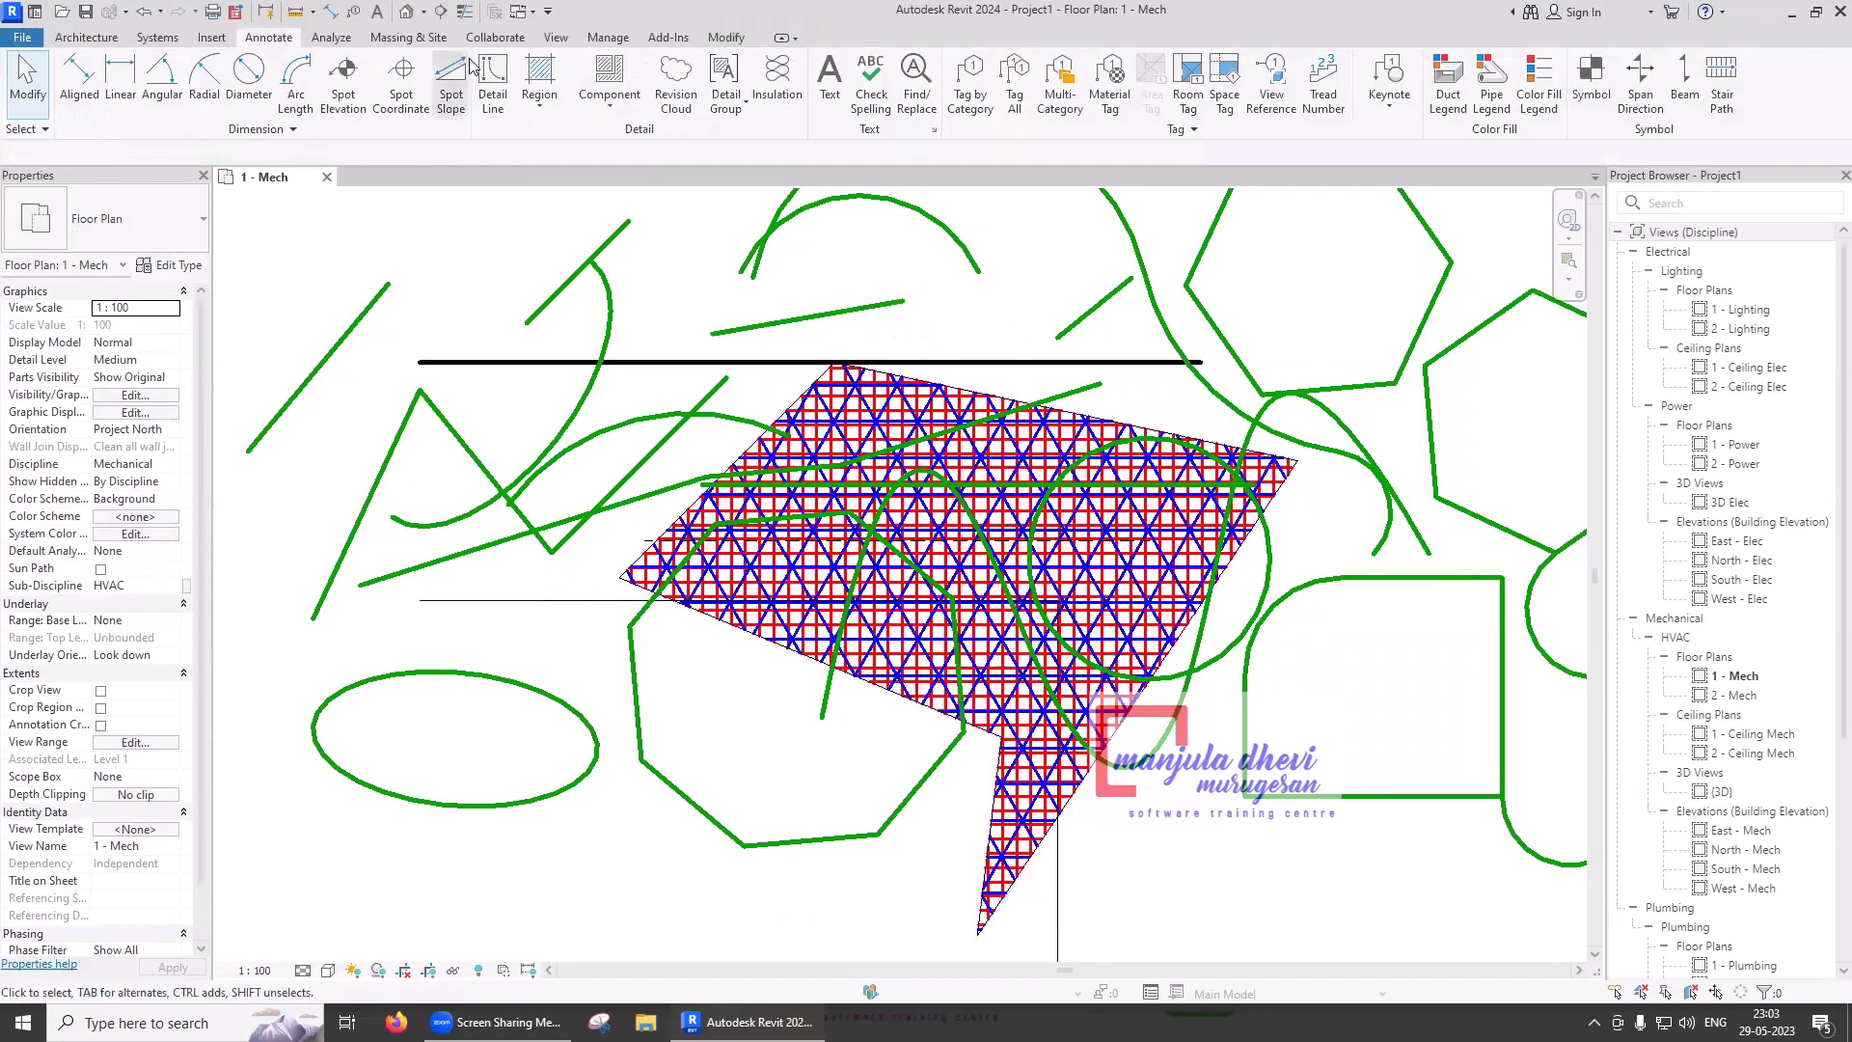
left_click(539, 114)
left_click(569, 170)
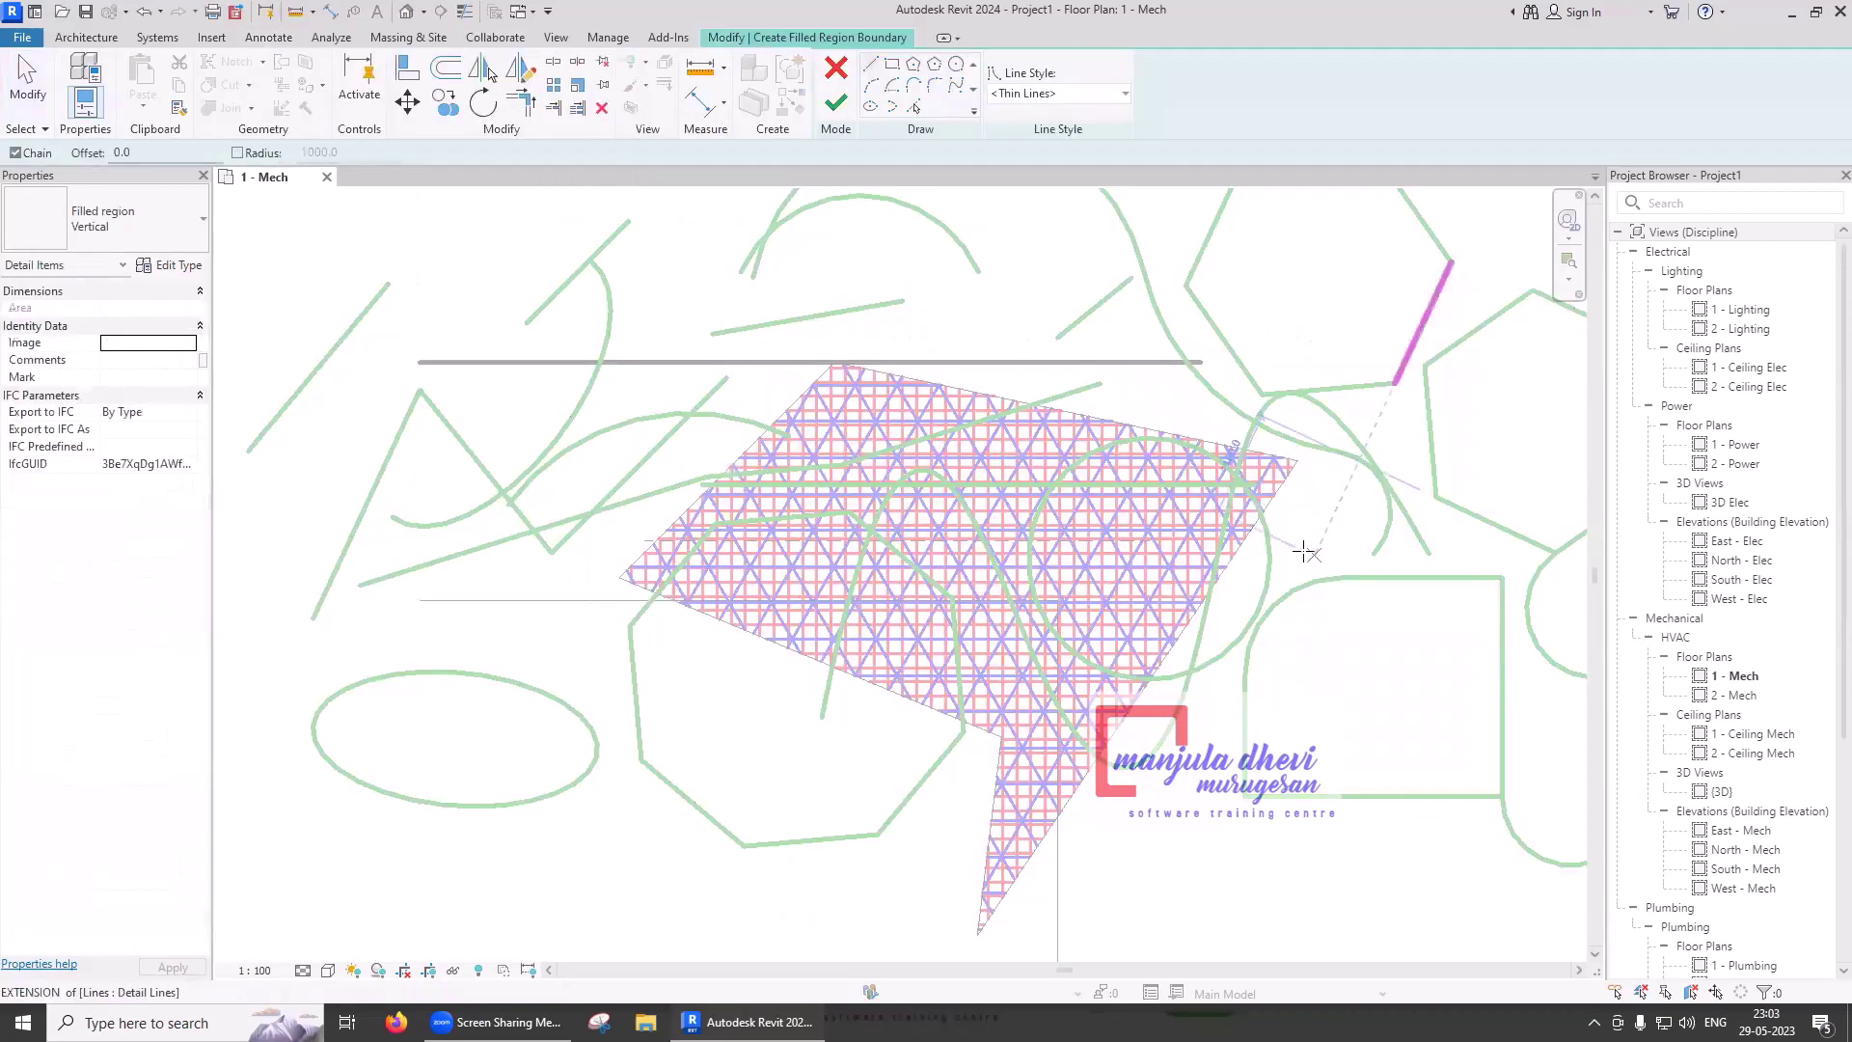
left_click(917, 107)
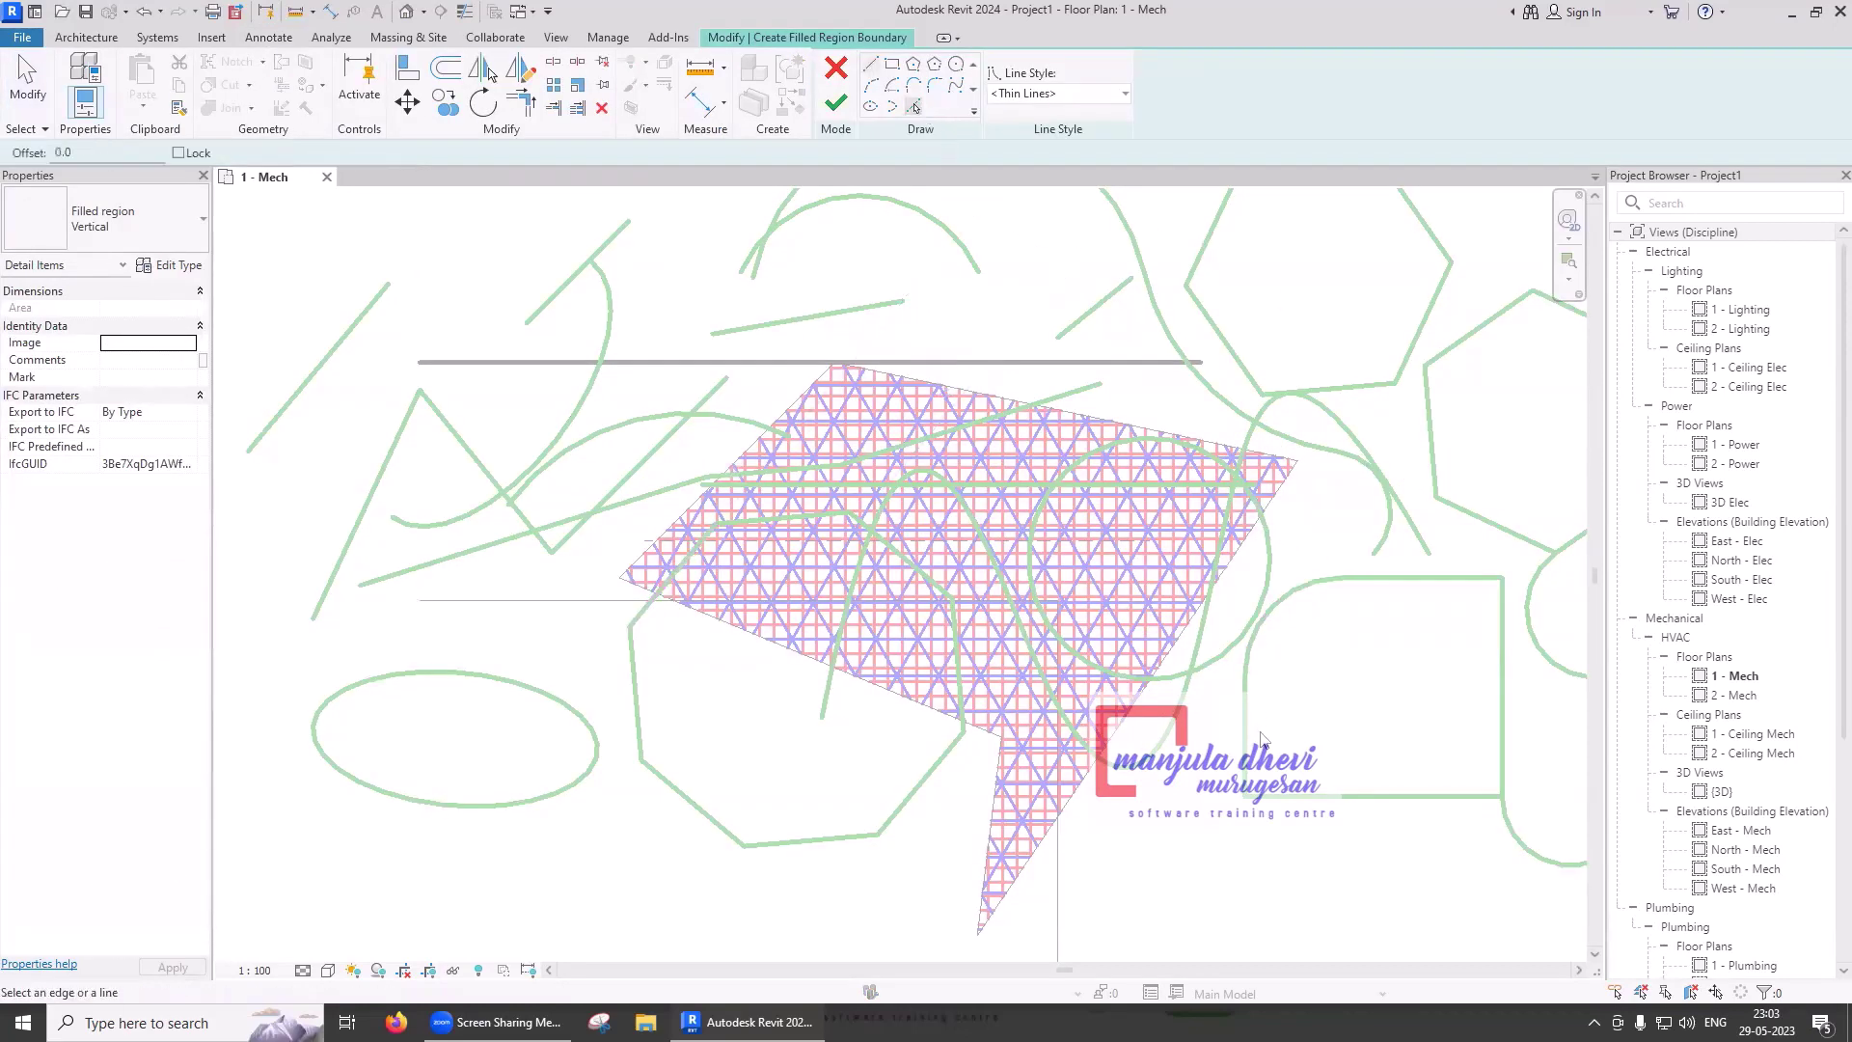
left_click(1350, 797)
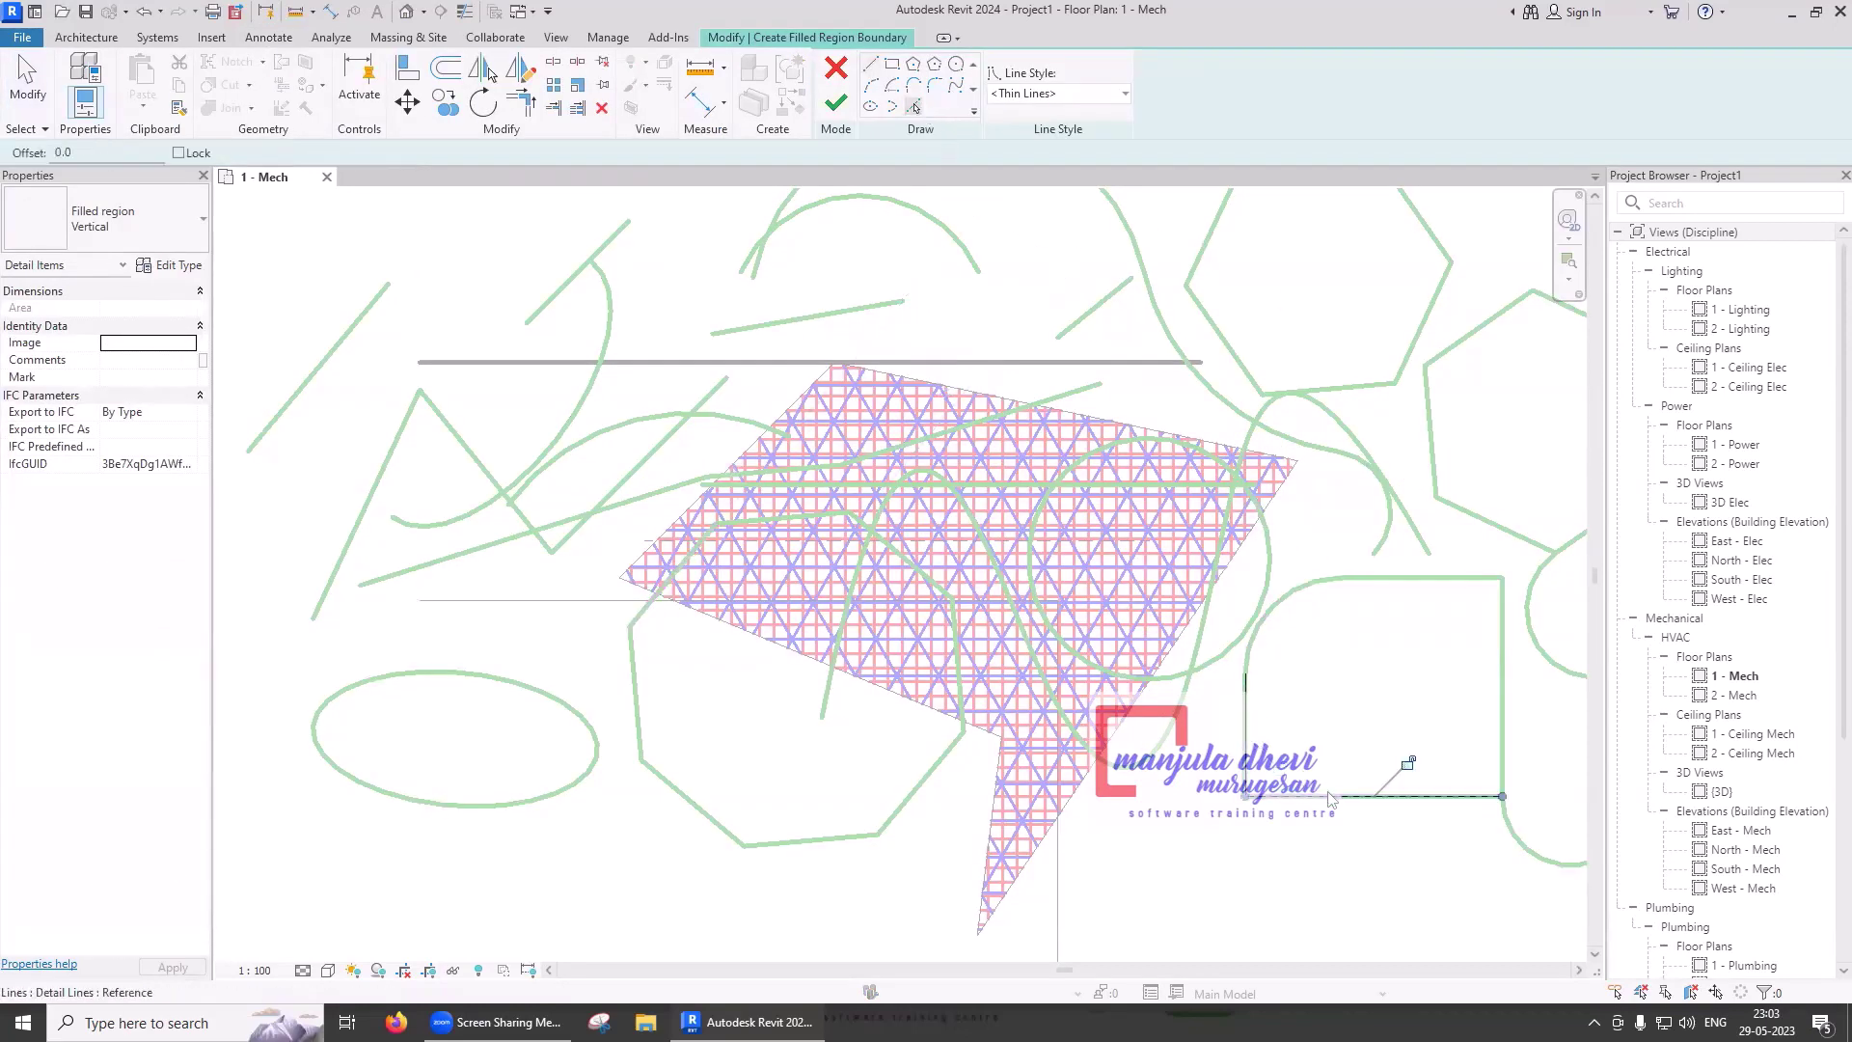
left_click(1505, 769)
left_click(1467, 579)
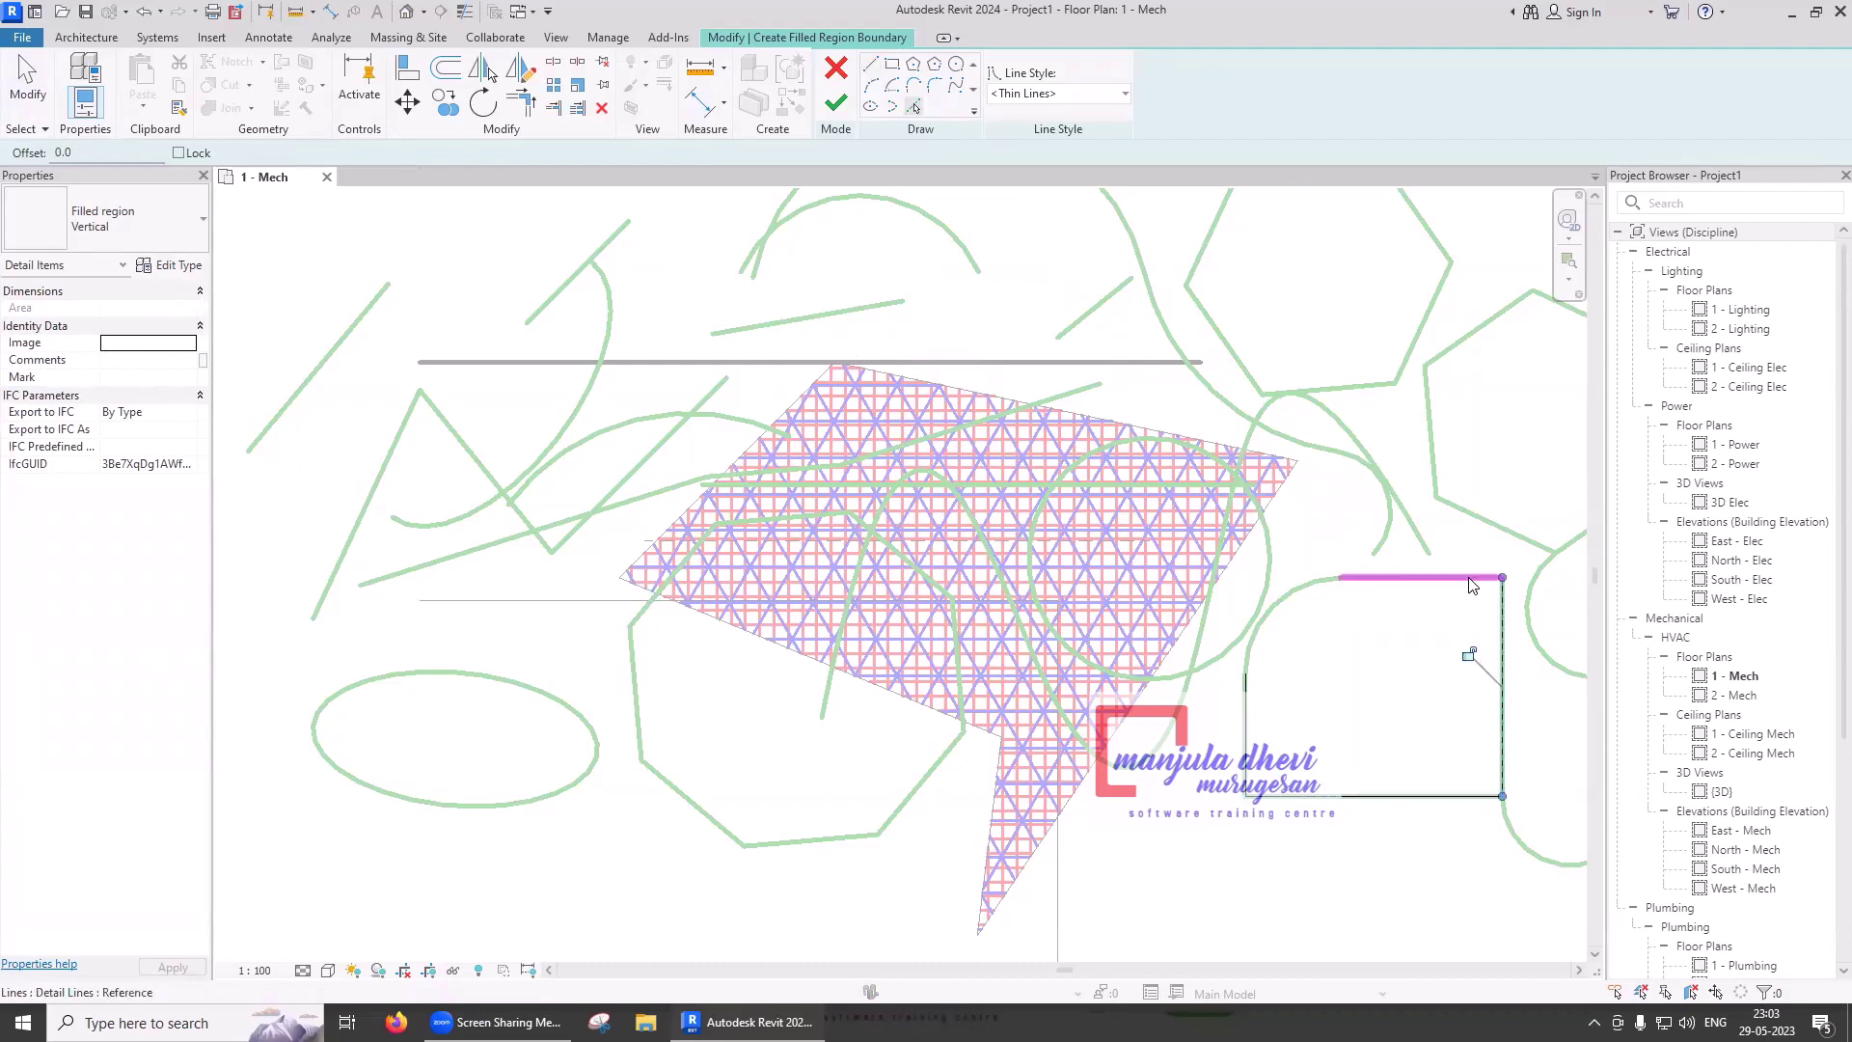
left_click(1269, 619)
left_click(835, 102)
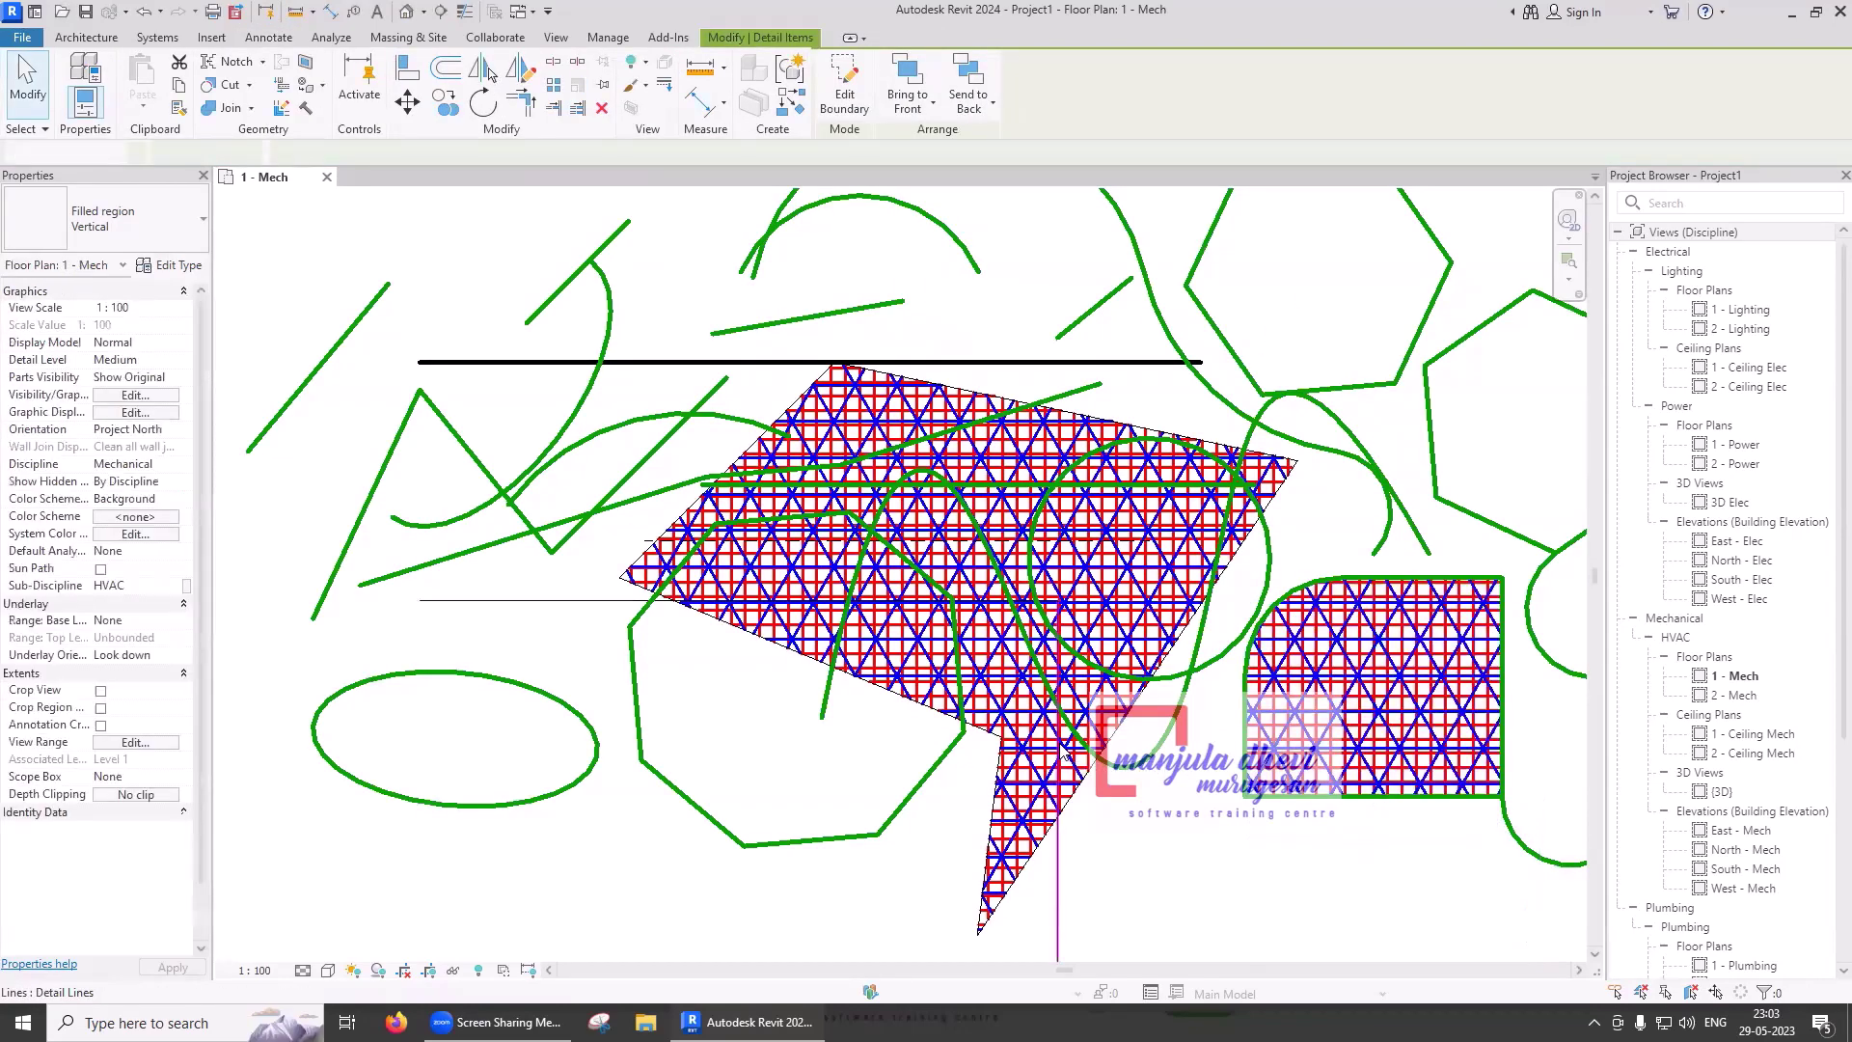
key("Escape")
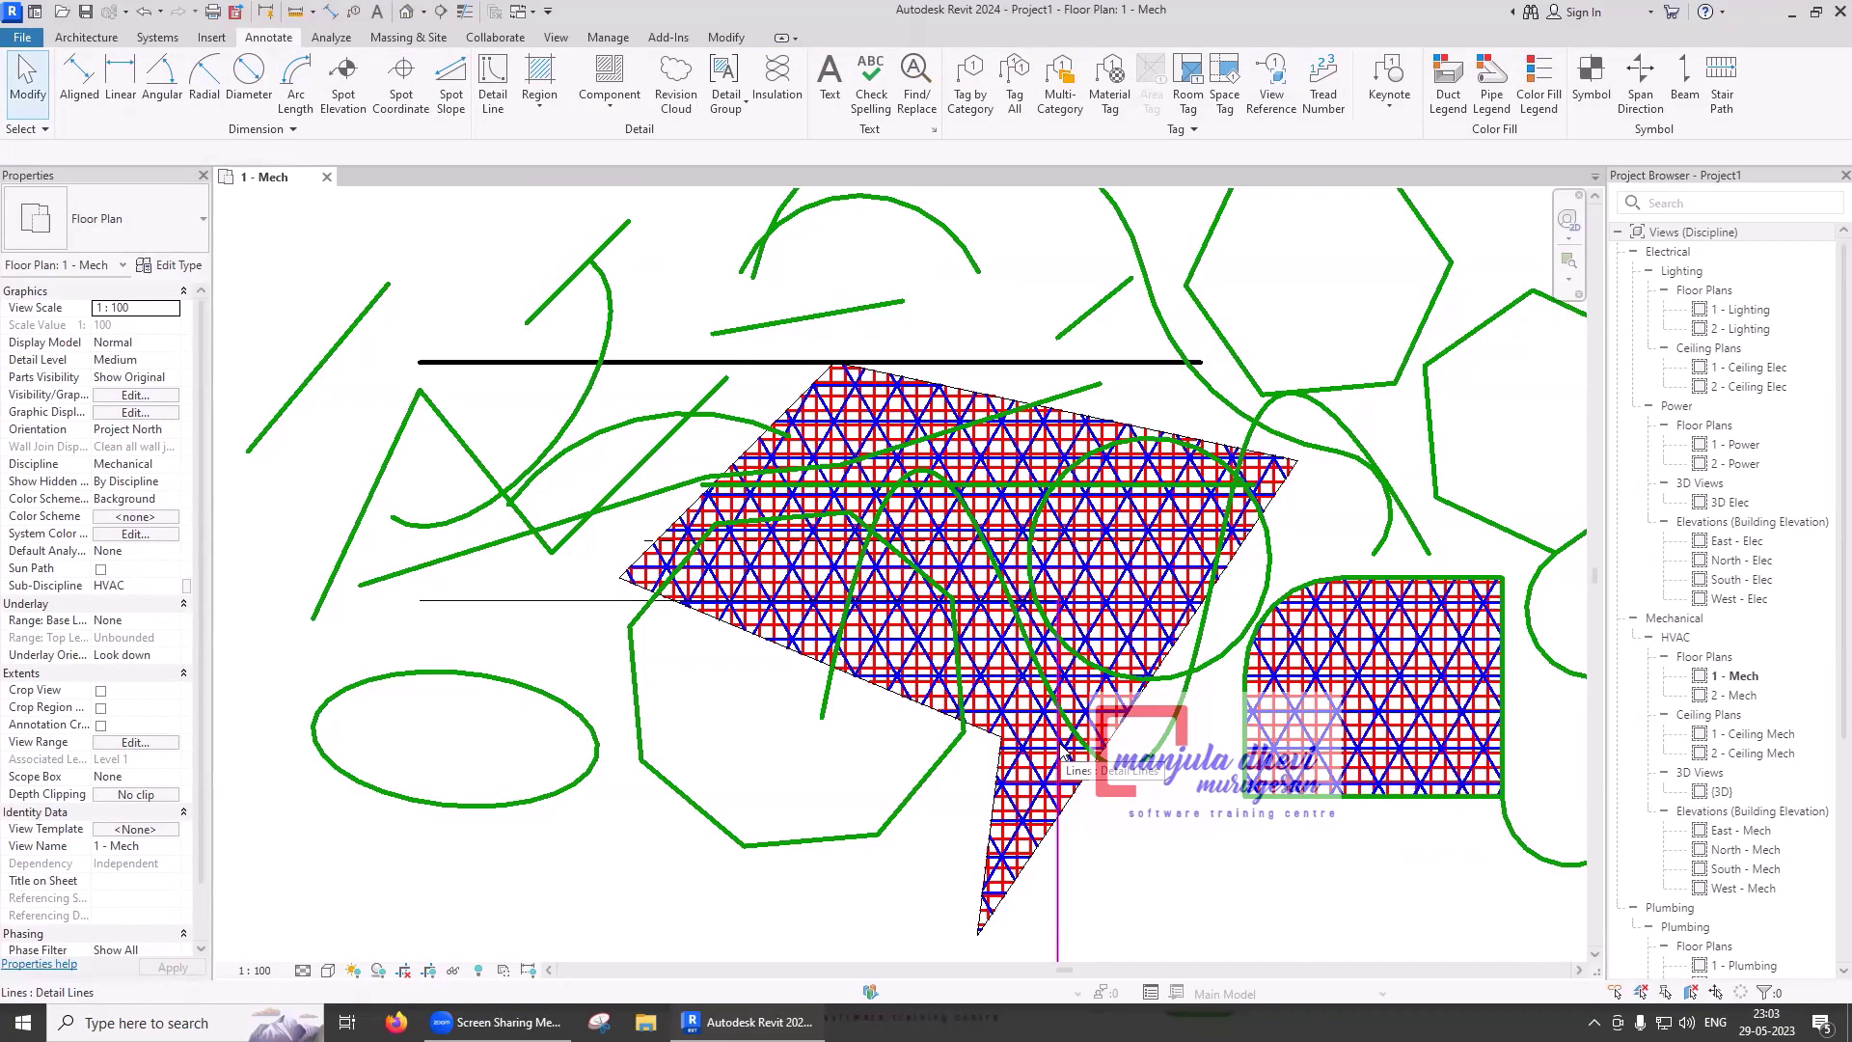
- Fill the lower-left ellipse with a third Vertical filled region by picking its outline
left_click(546, 110)
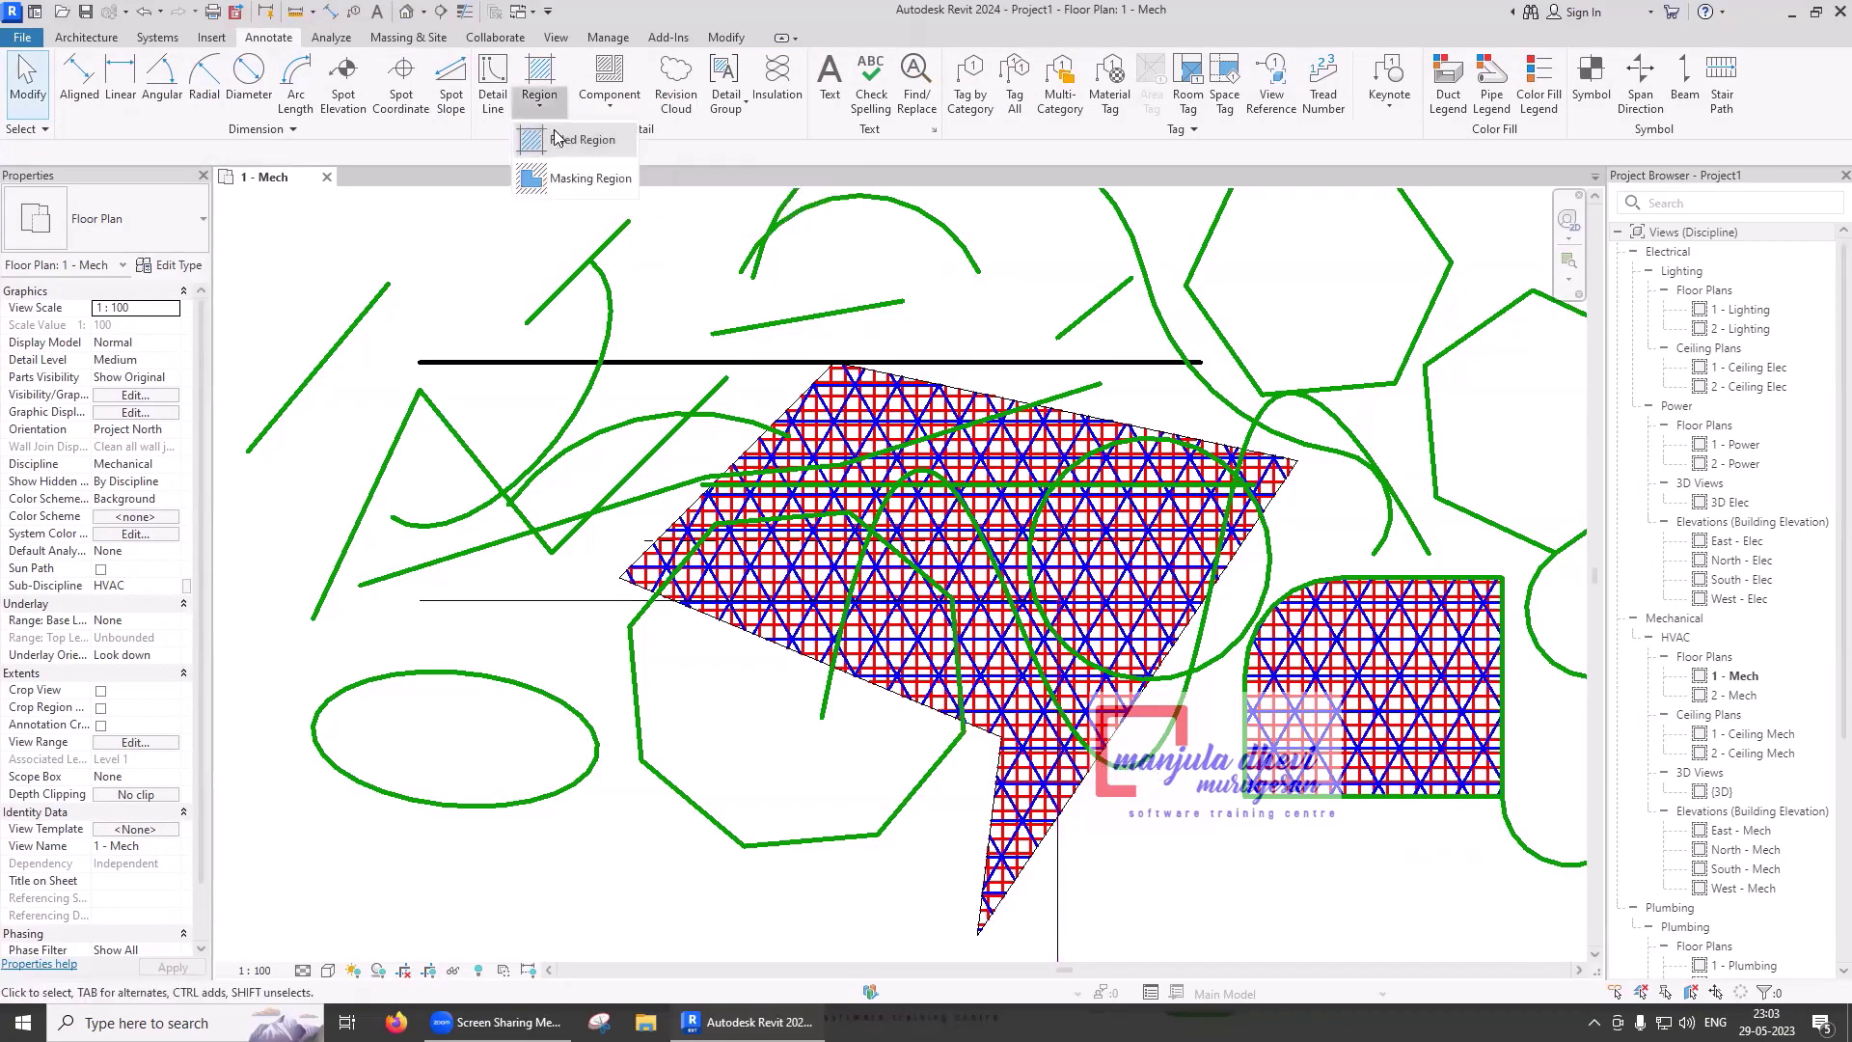
left_click(570, 139)
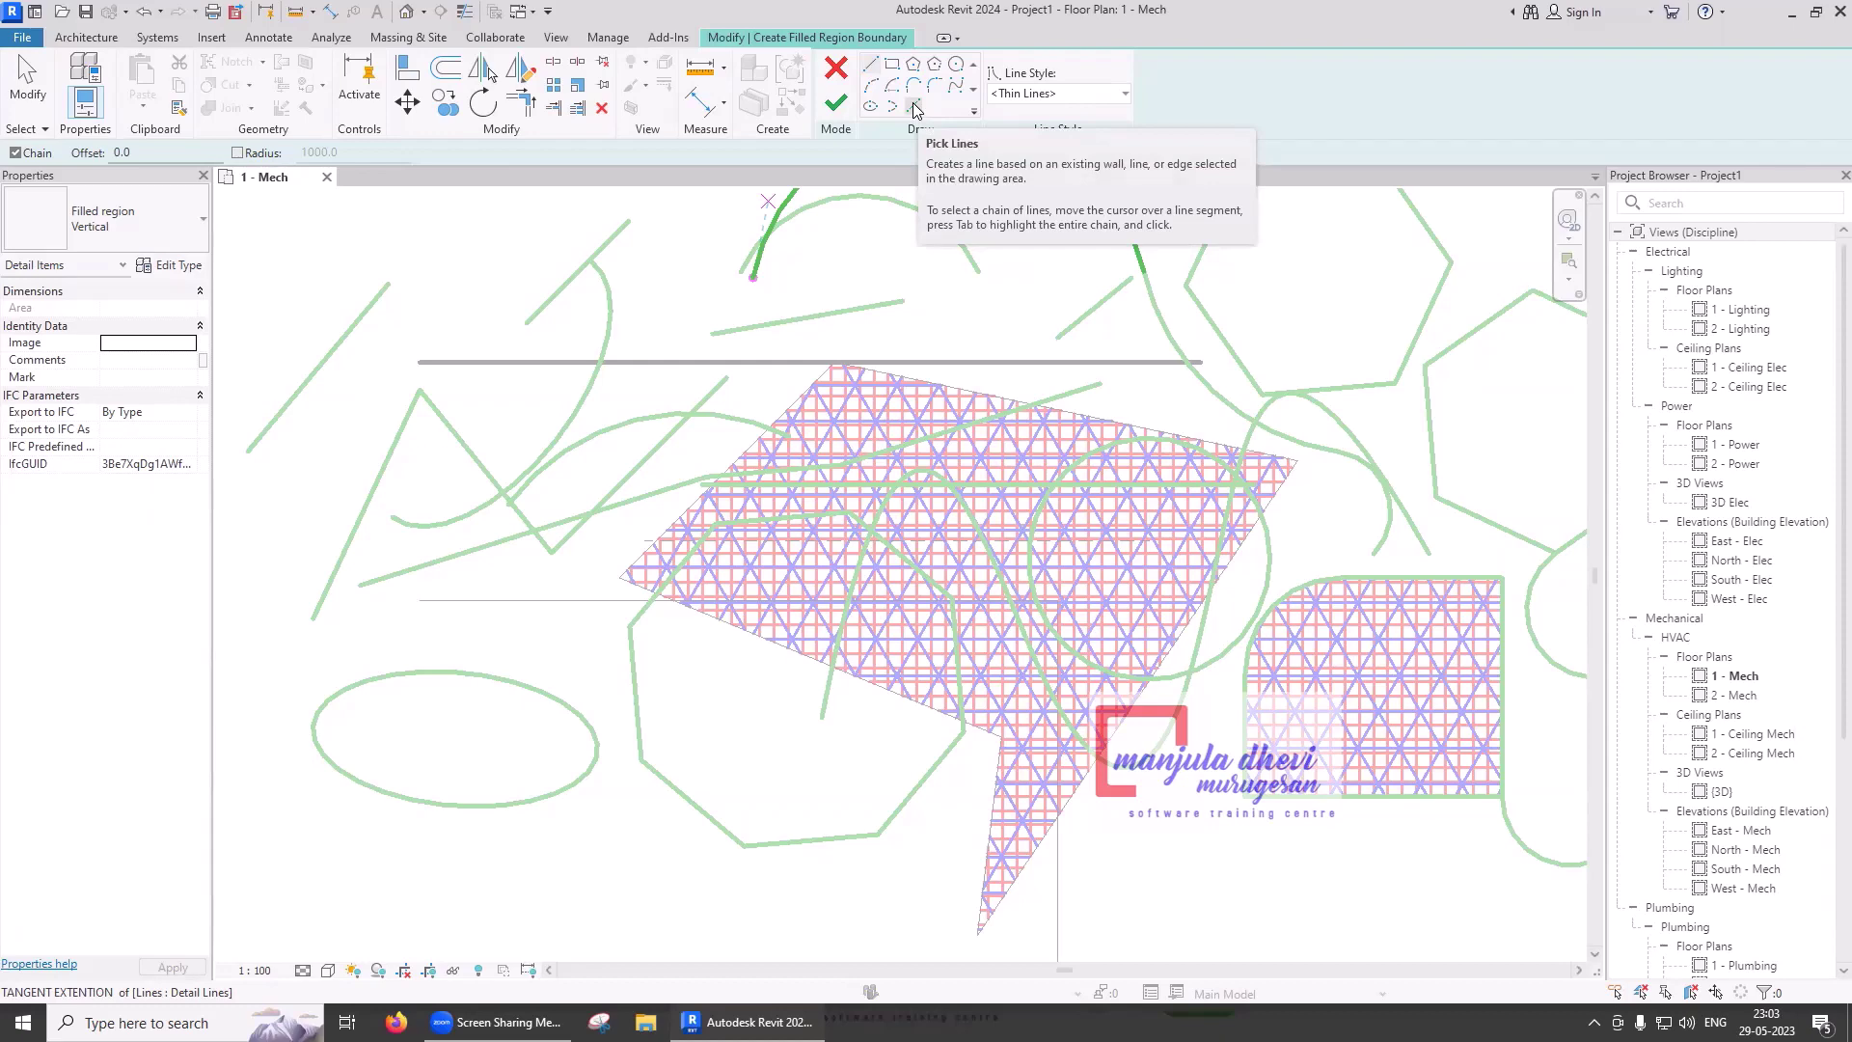
left_click(914, 108)
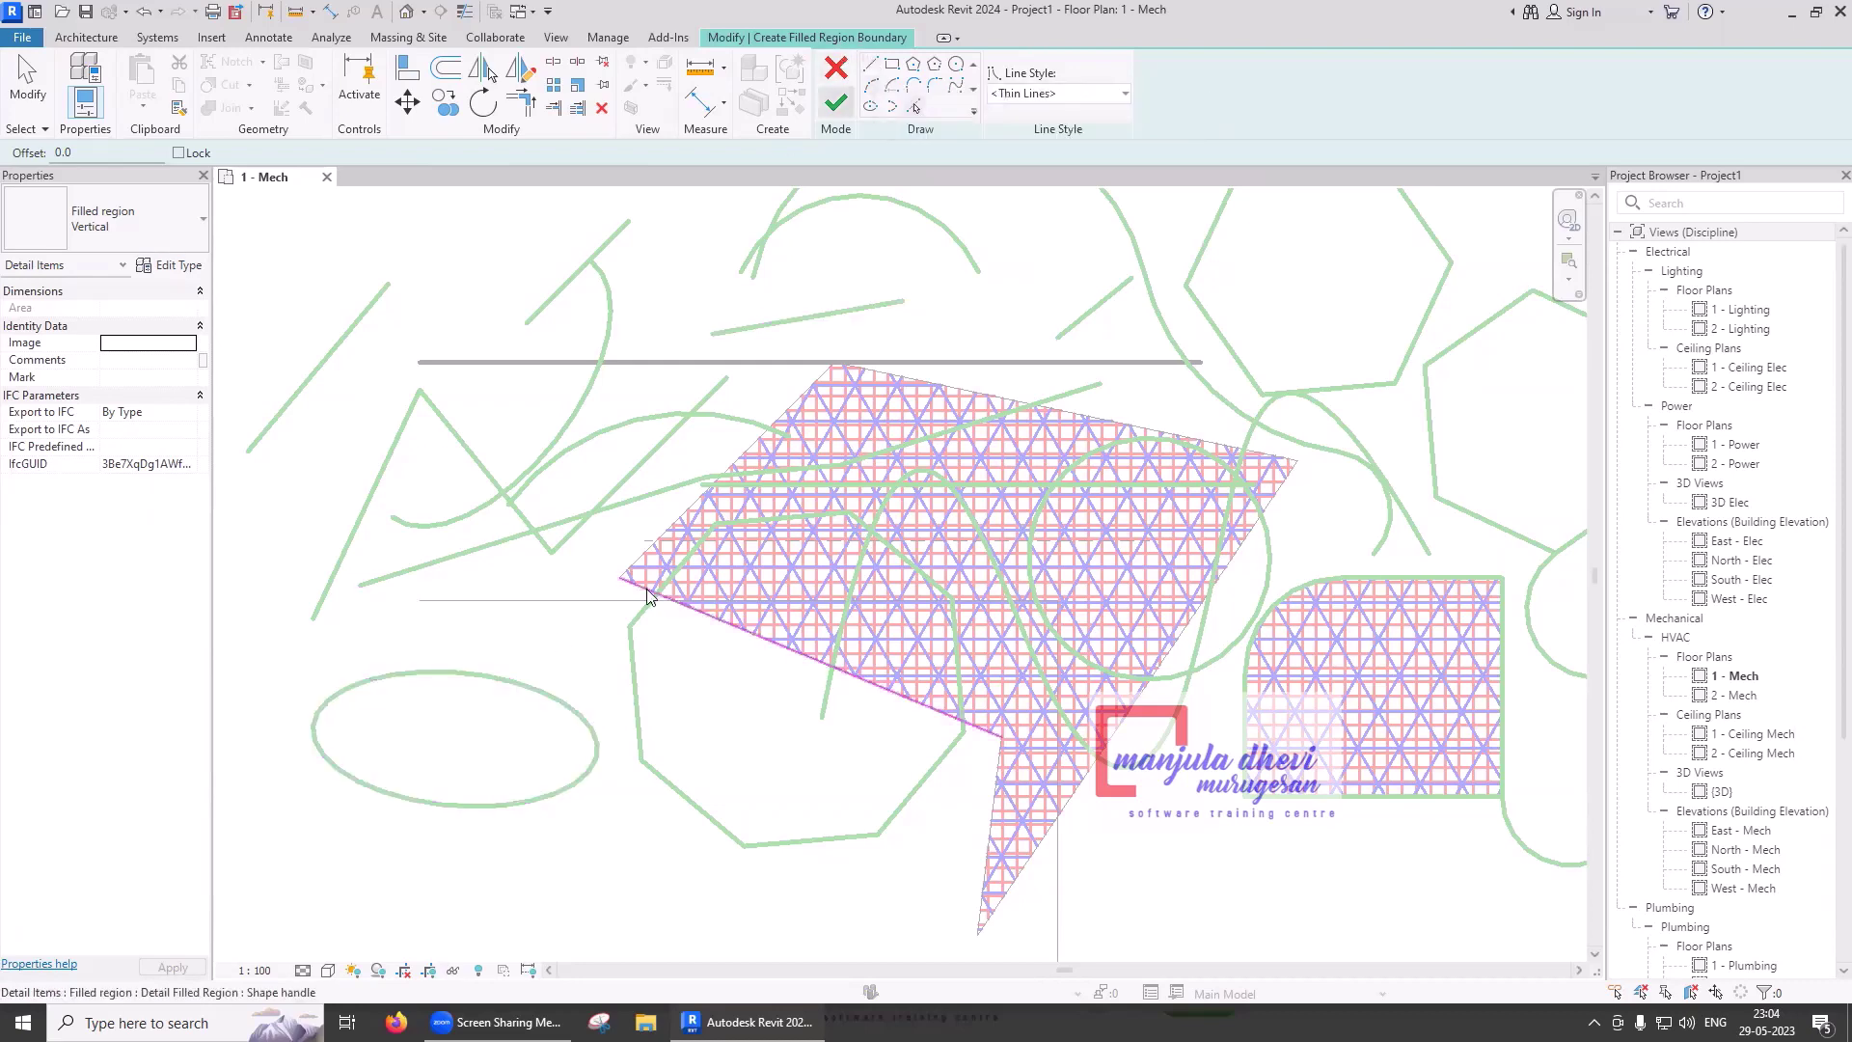
left_click(561, 702)
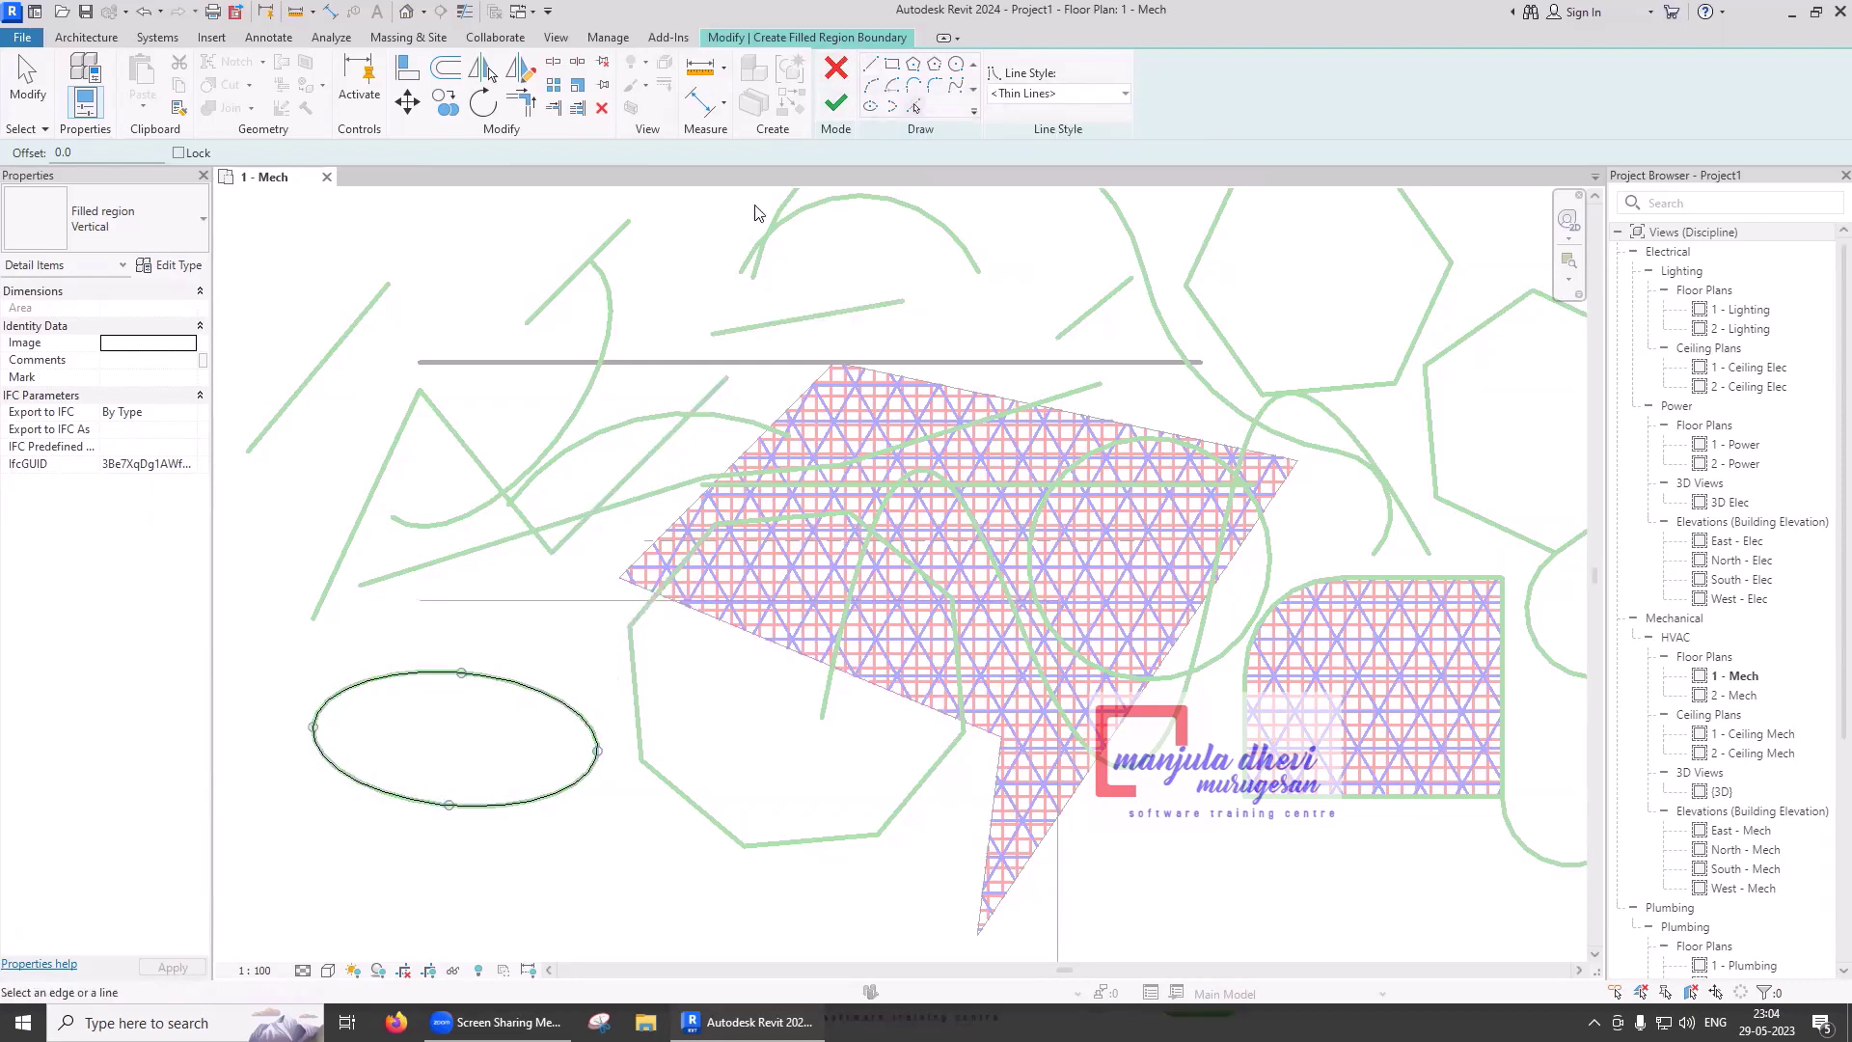
left_click(835, 108)
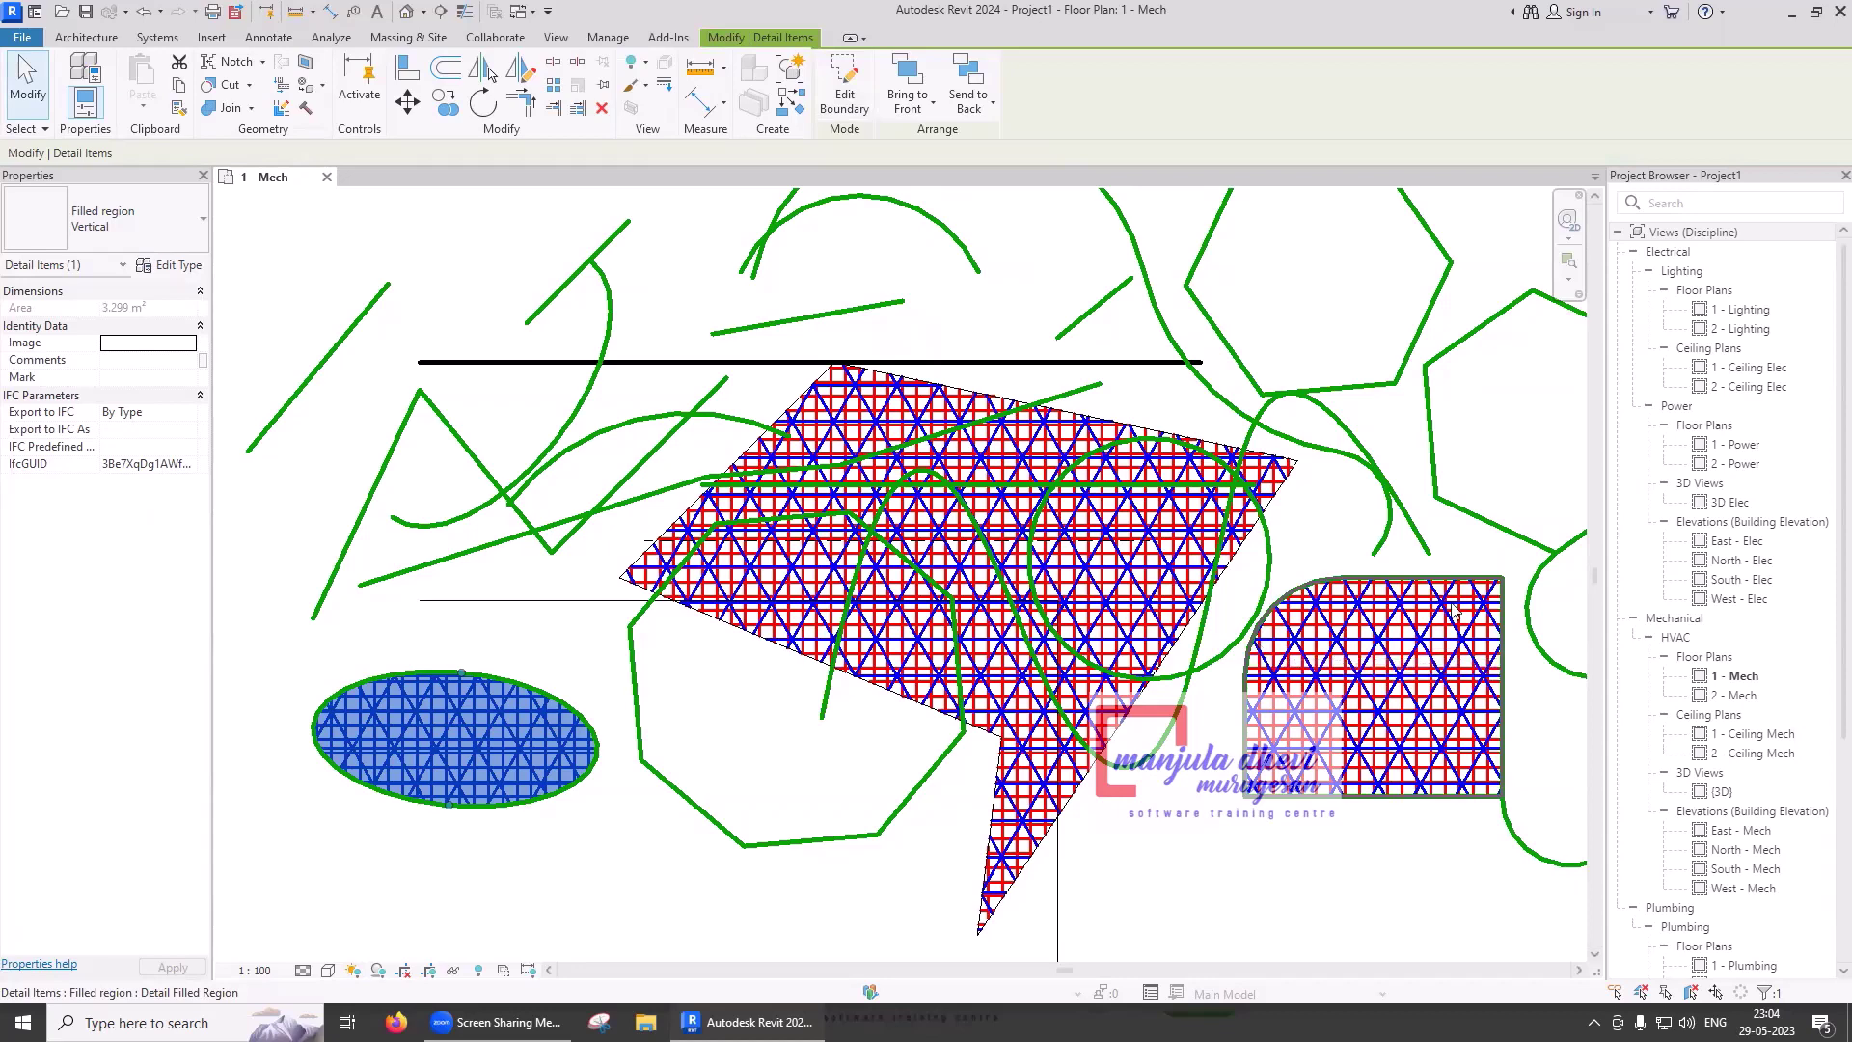
key("Escape")
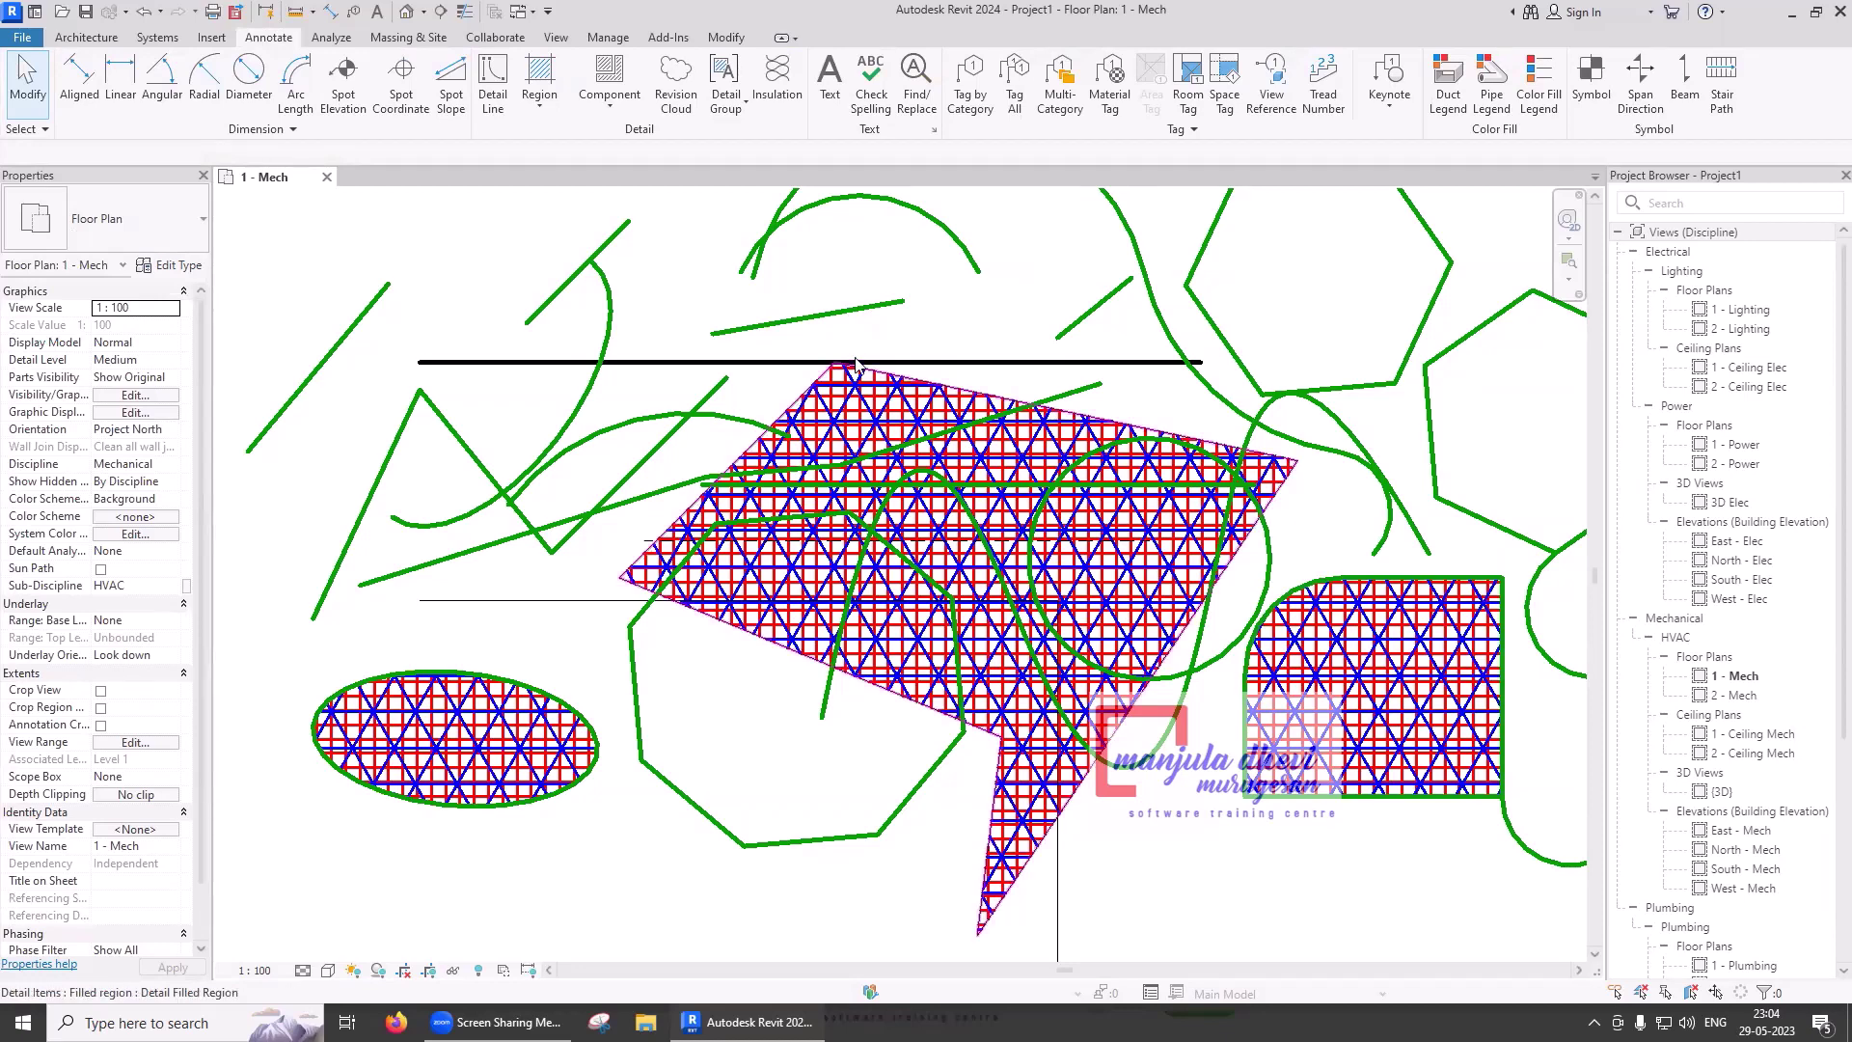
- Draw a six-sided masking region covering the middle of the plan
left_click(541, 114)
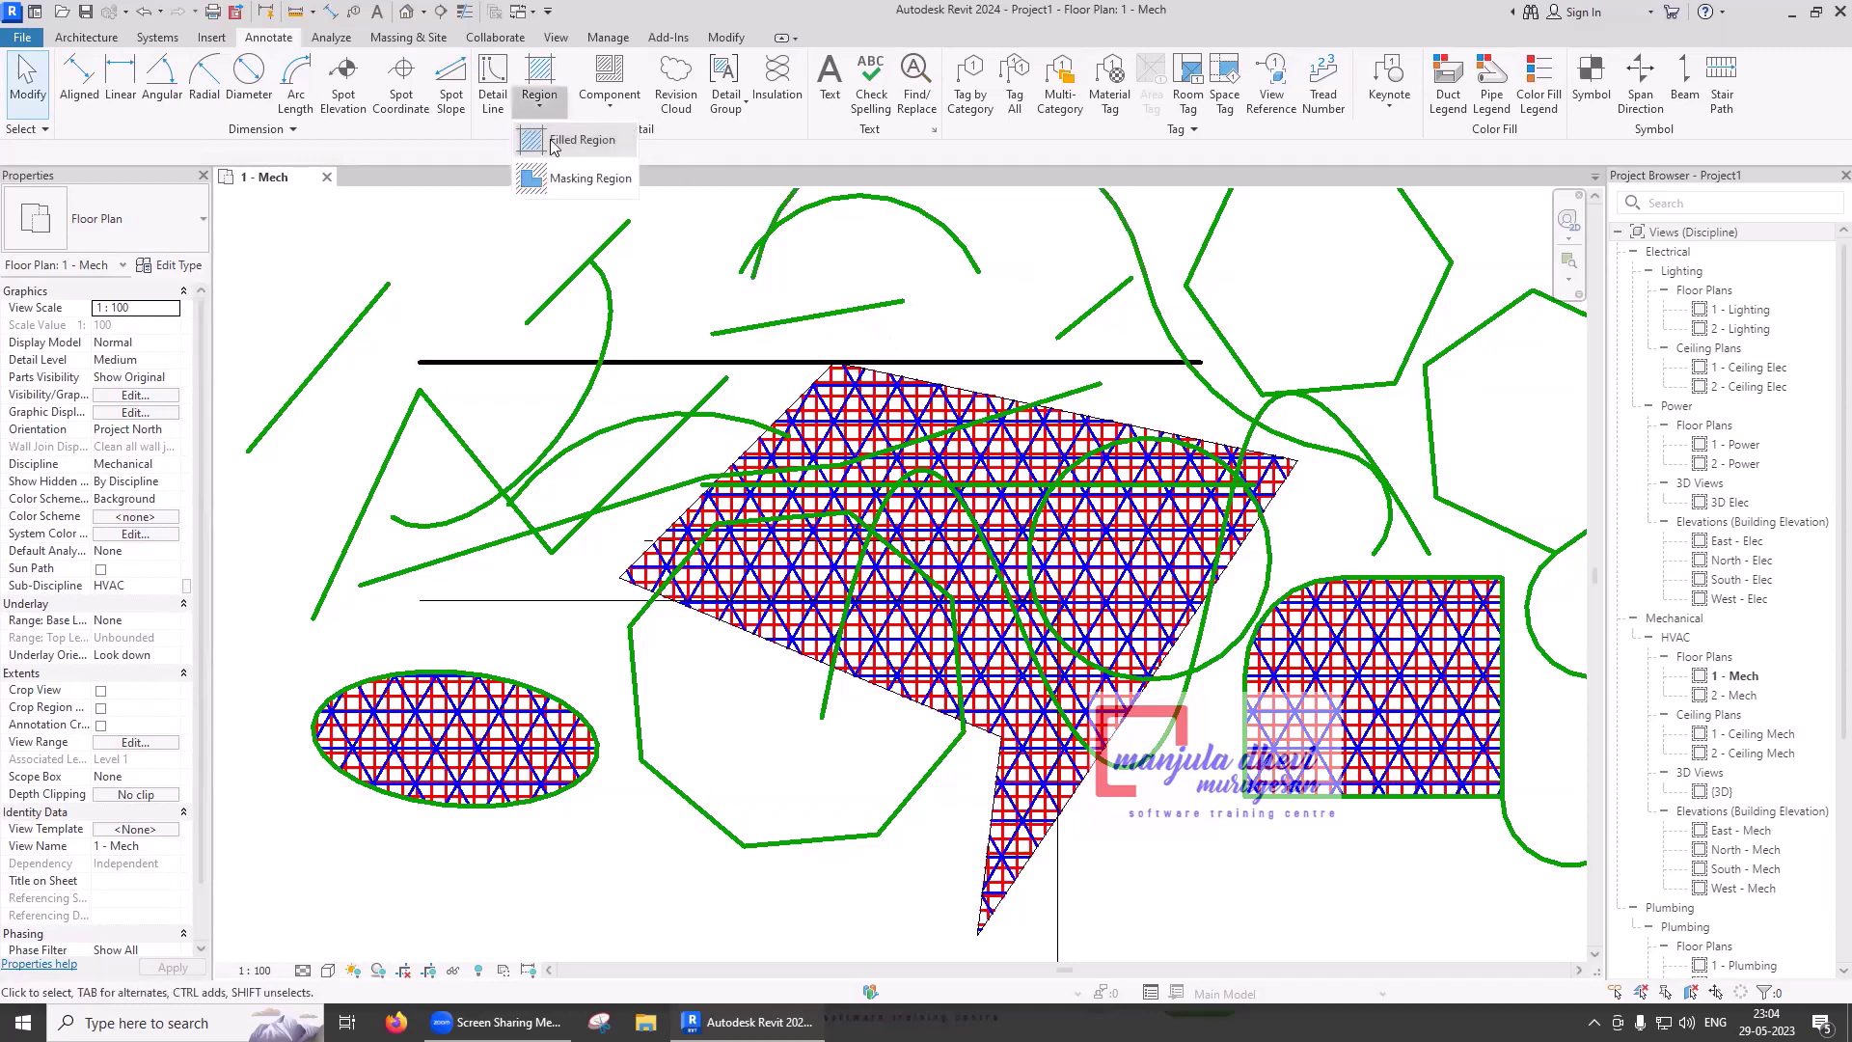
left_click(564, 178)
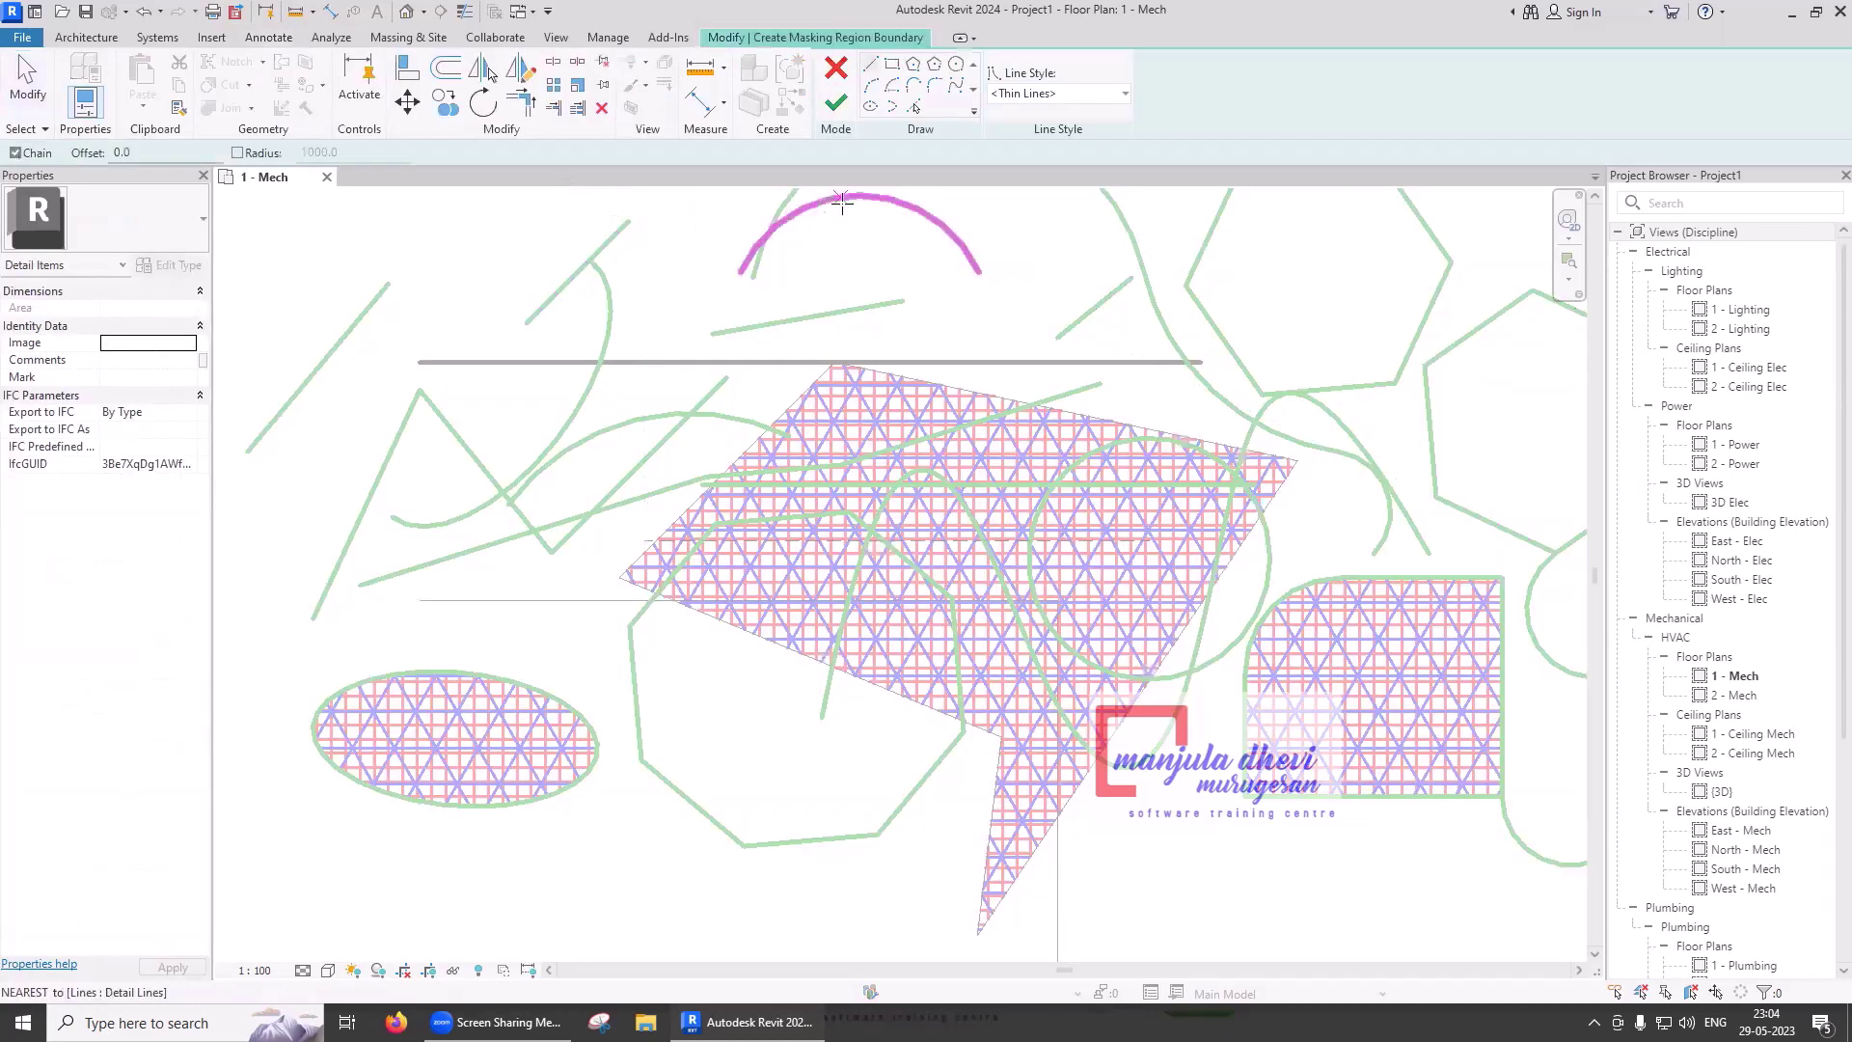
left_click(528, 577)
left_click(661, 258)
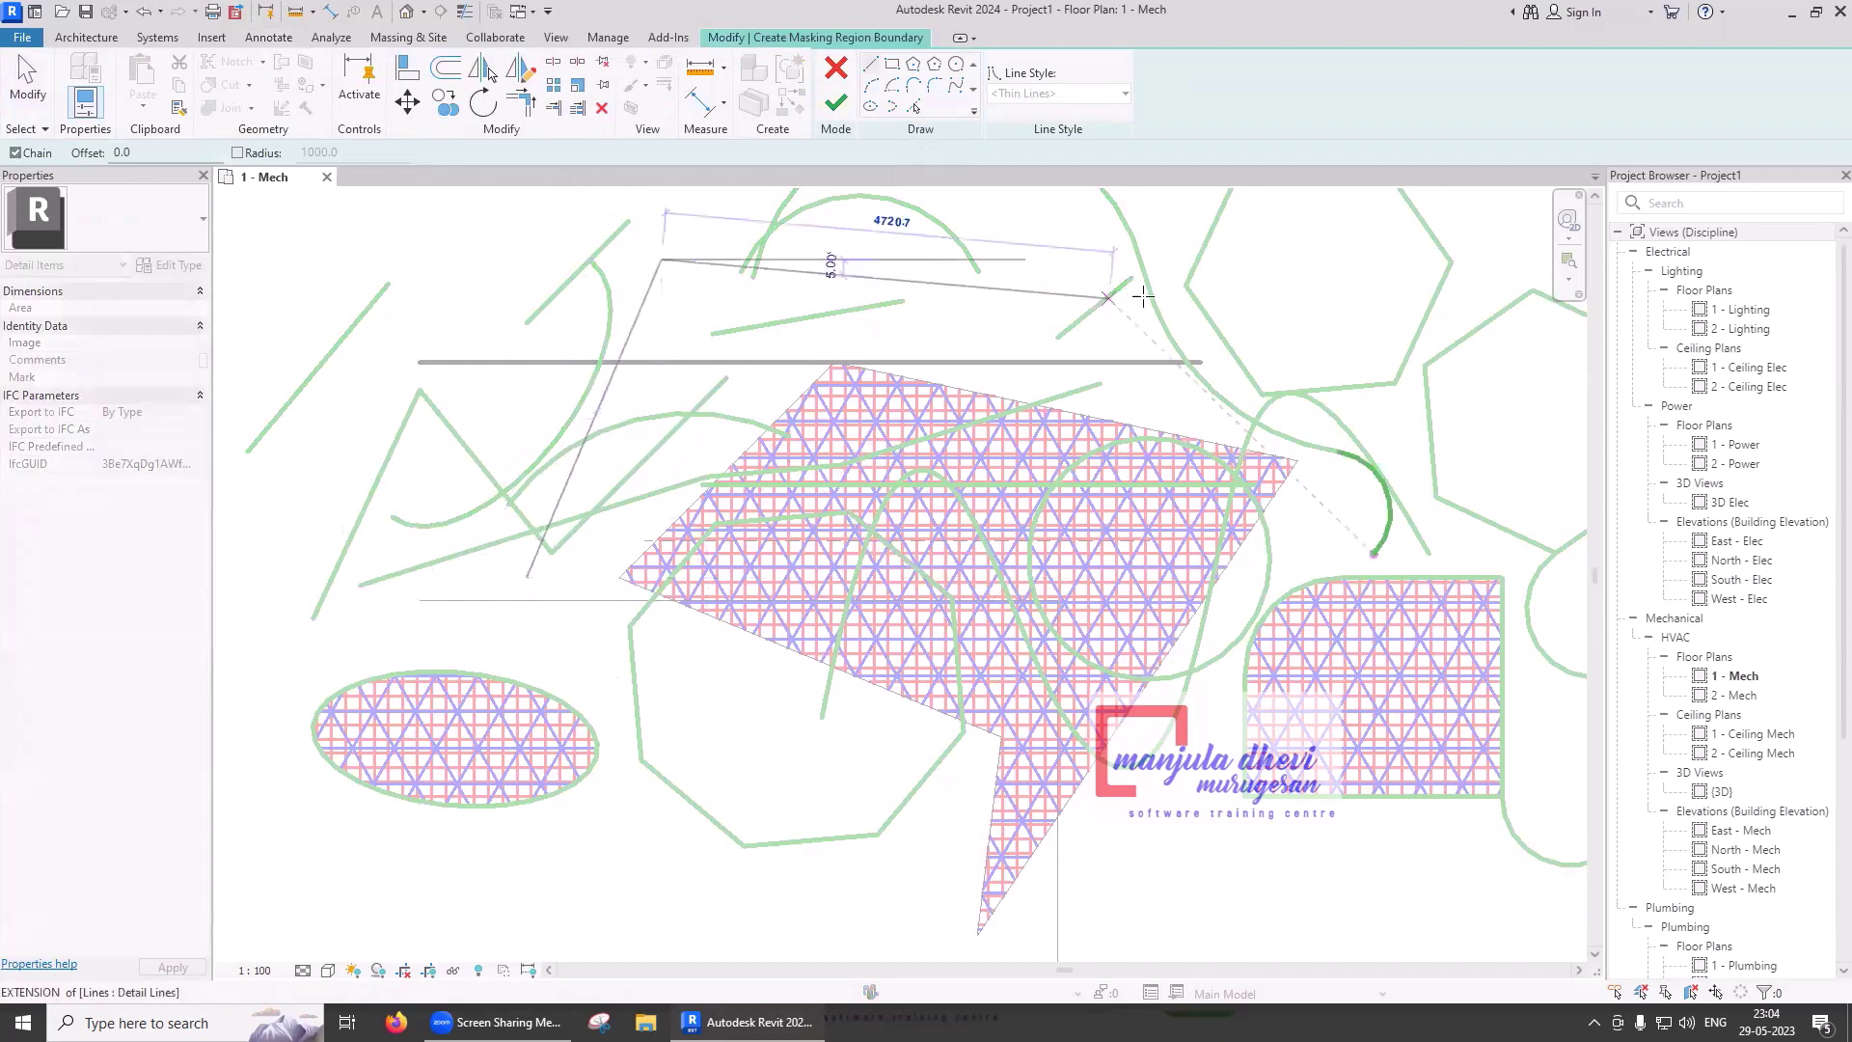
left_click(1254, 301)
left_click(1245, 882)
left_click(768, 899)
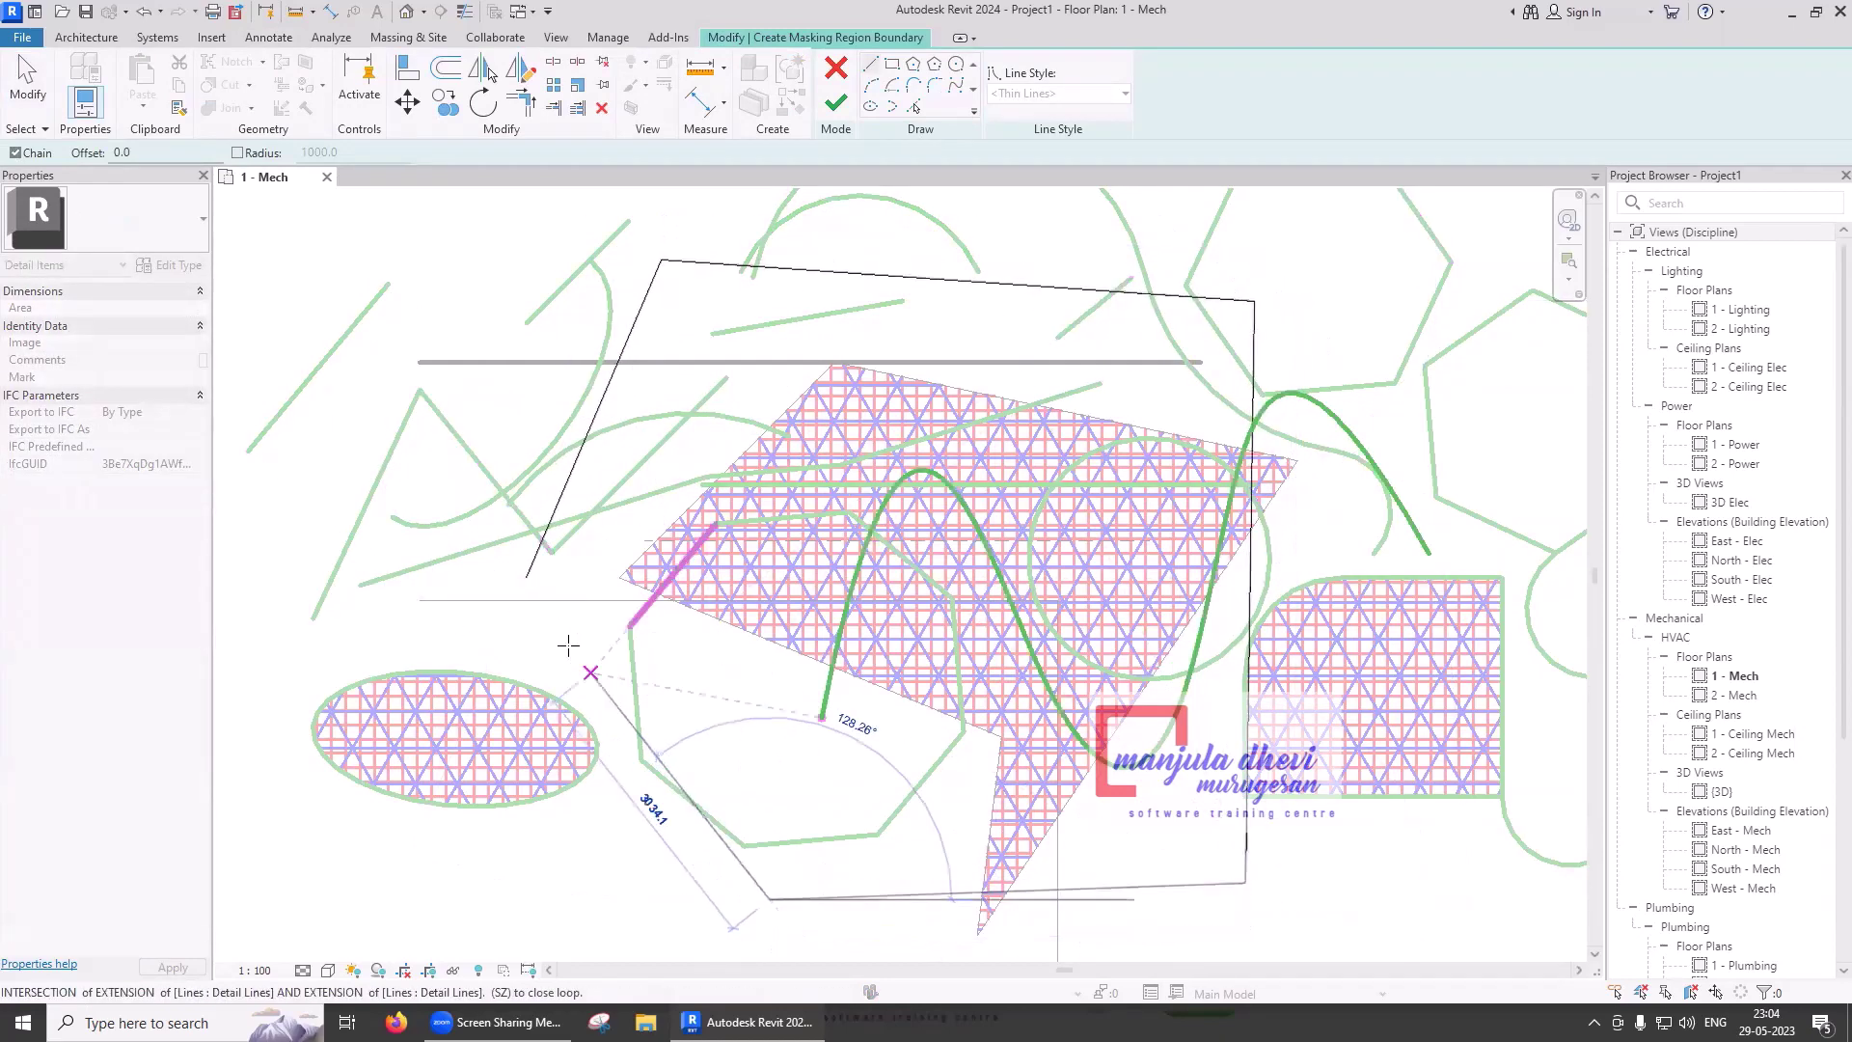
left_click(527, 577)
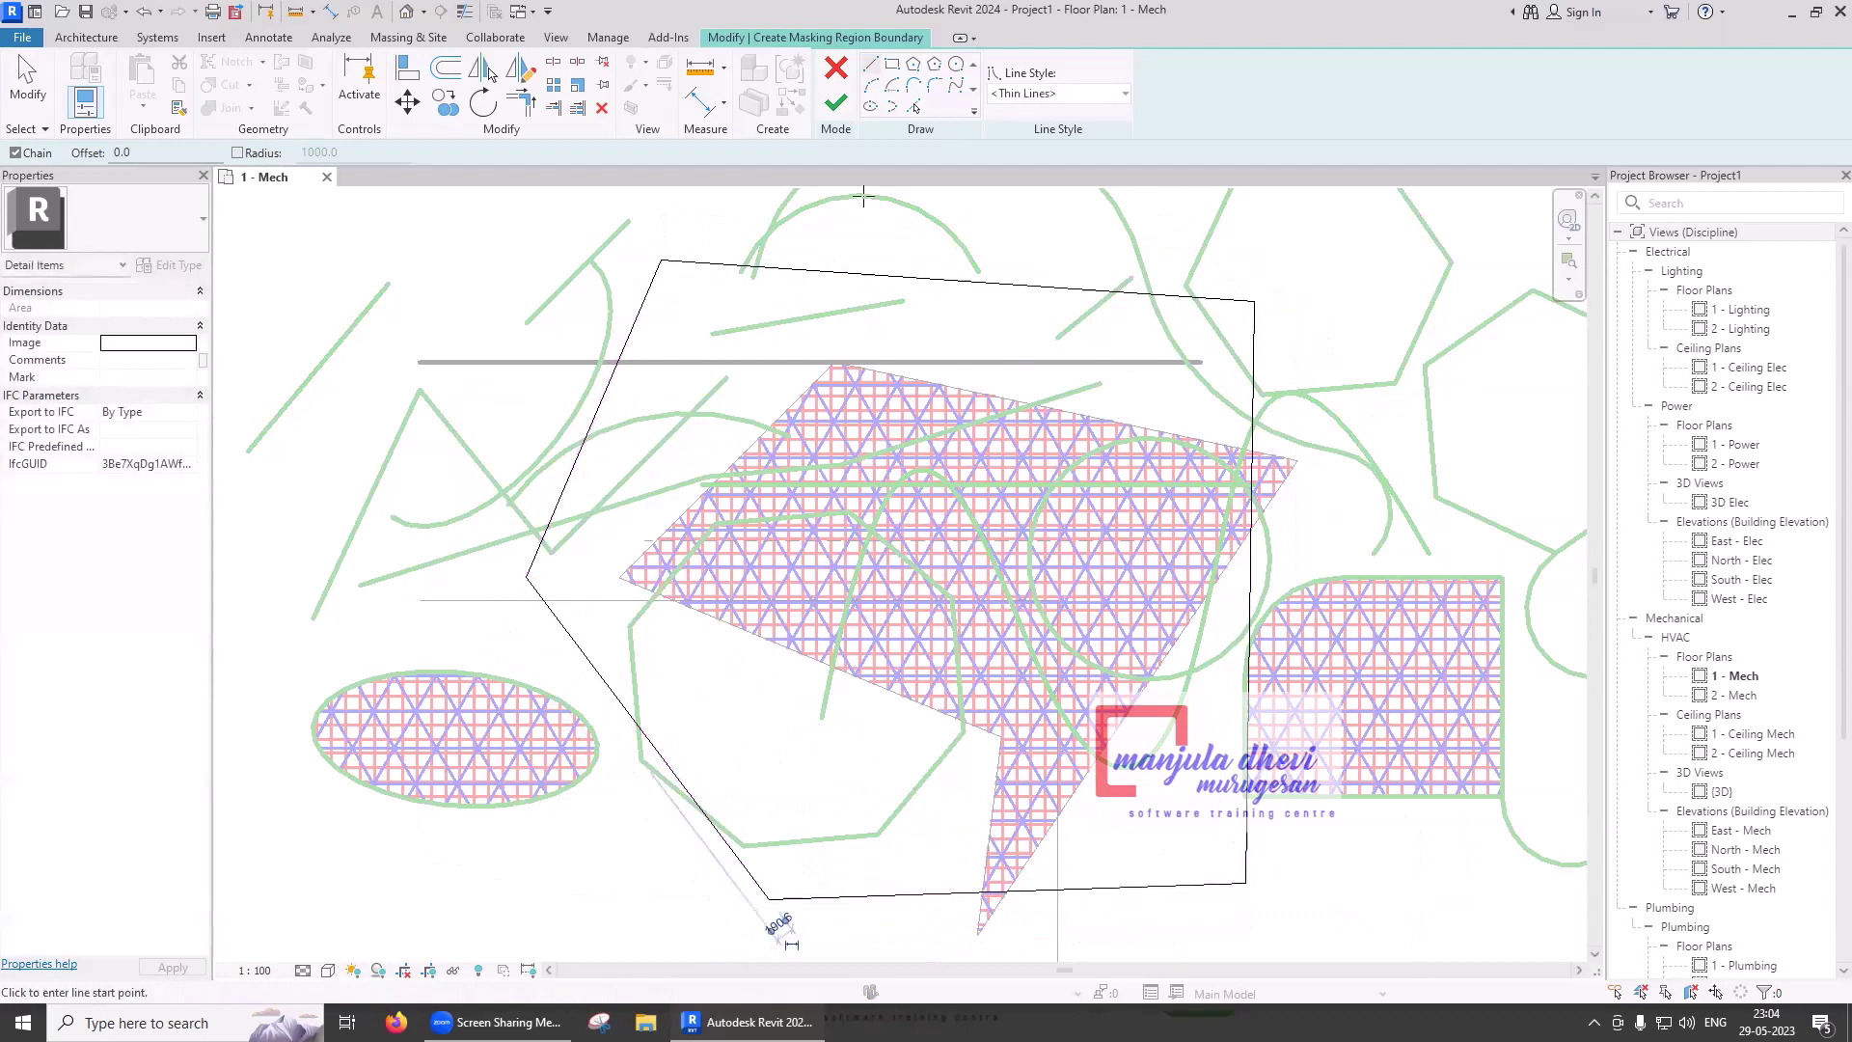
left_click(836, 102)
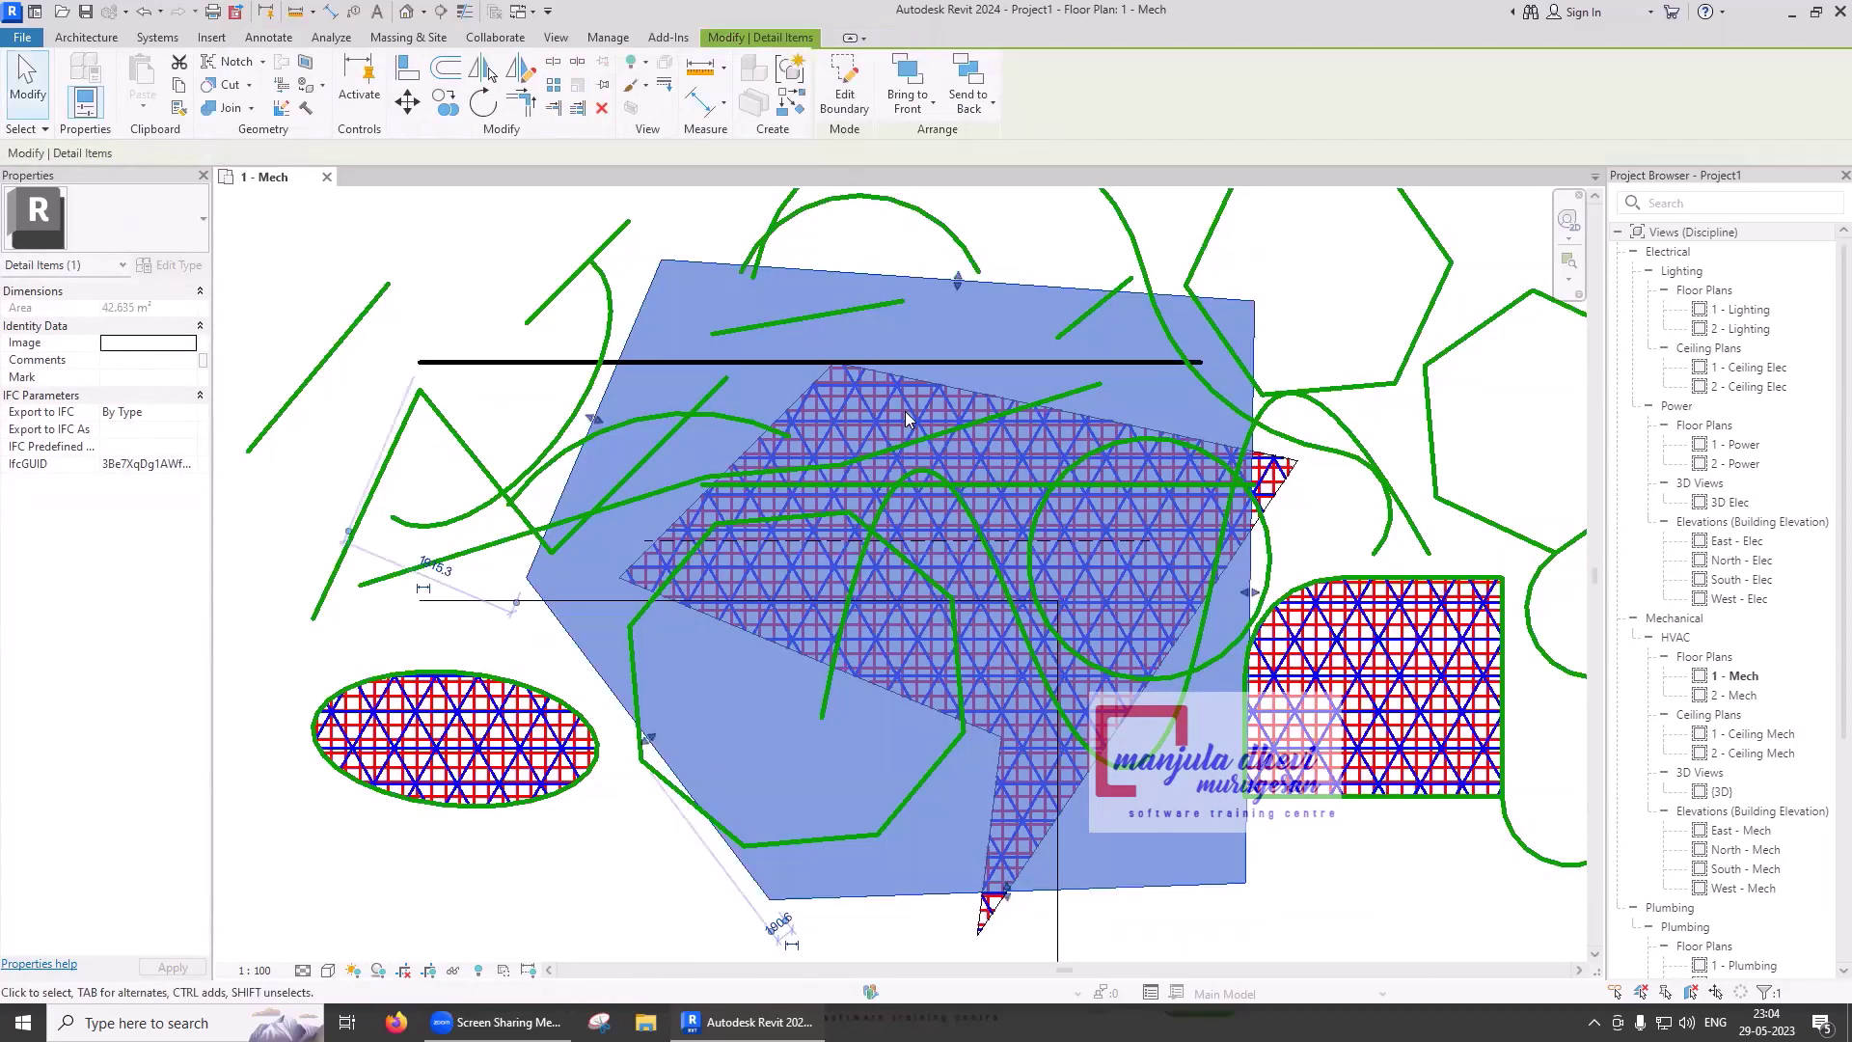
- Bring the masking region to front so it hides the lines and filled region
left_click(905, 411)
left_click(964, 281)
left_click(931, 102)
left_click(931, 179)
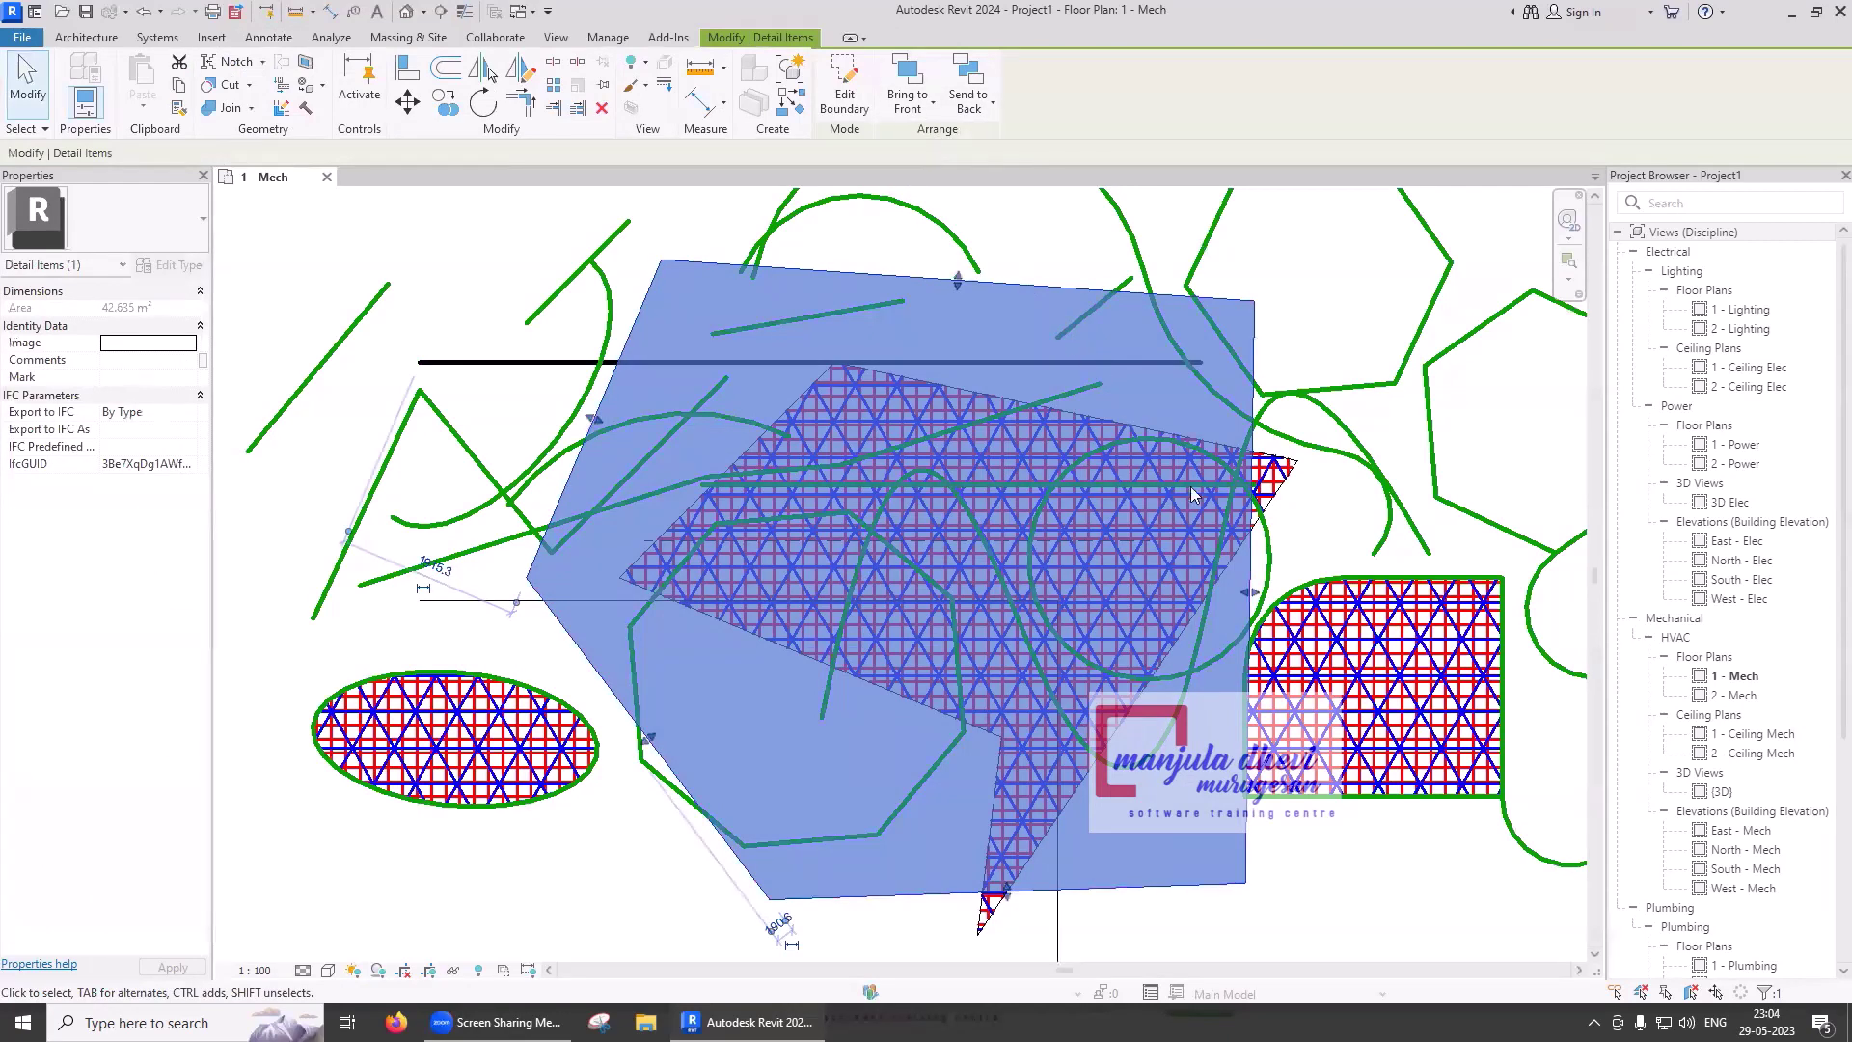
key("Escape")
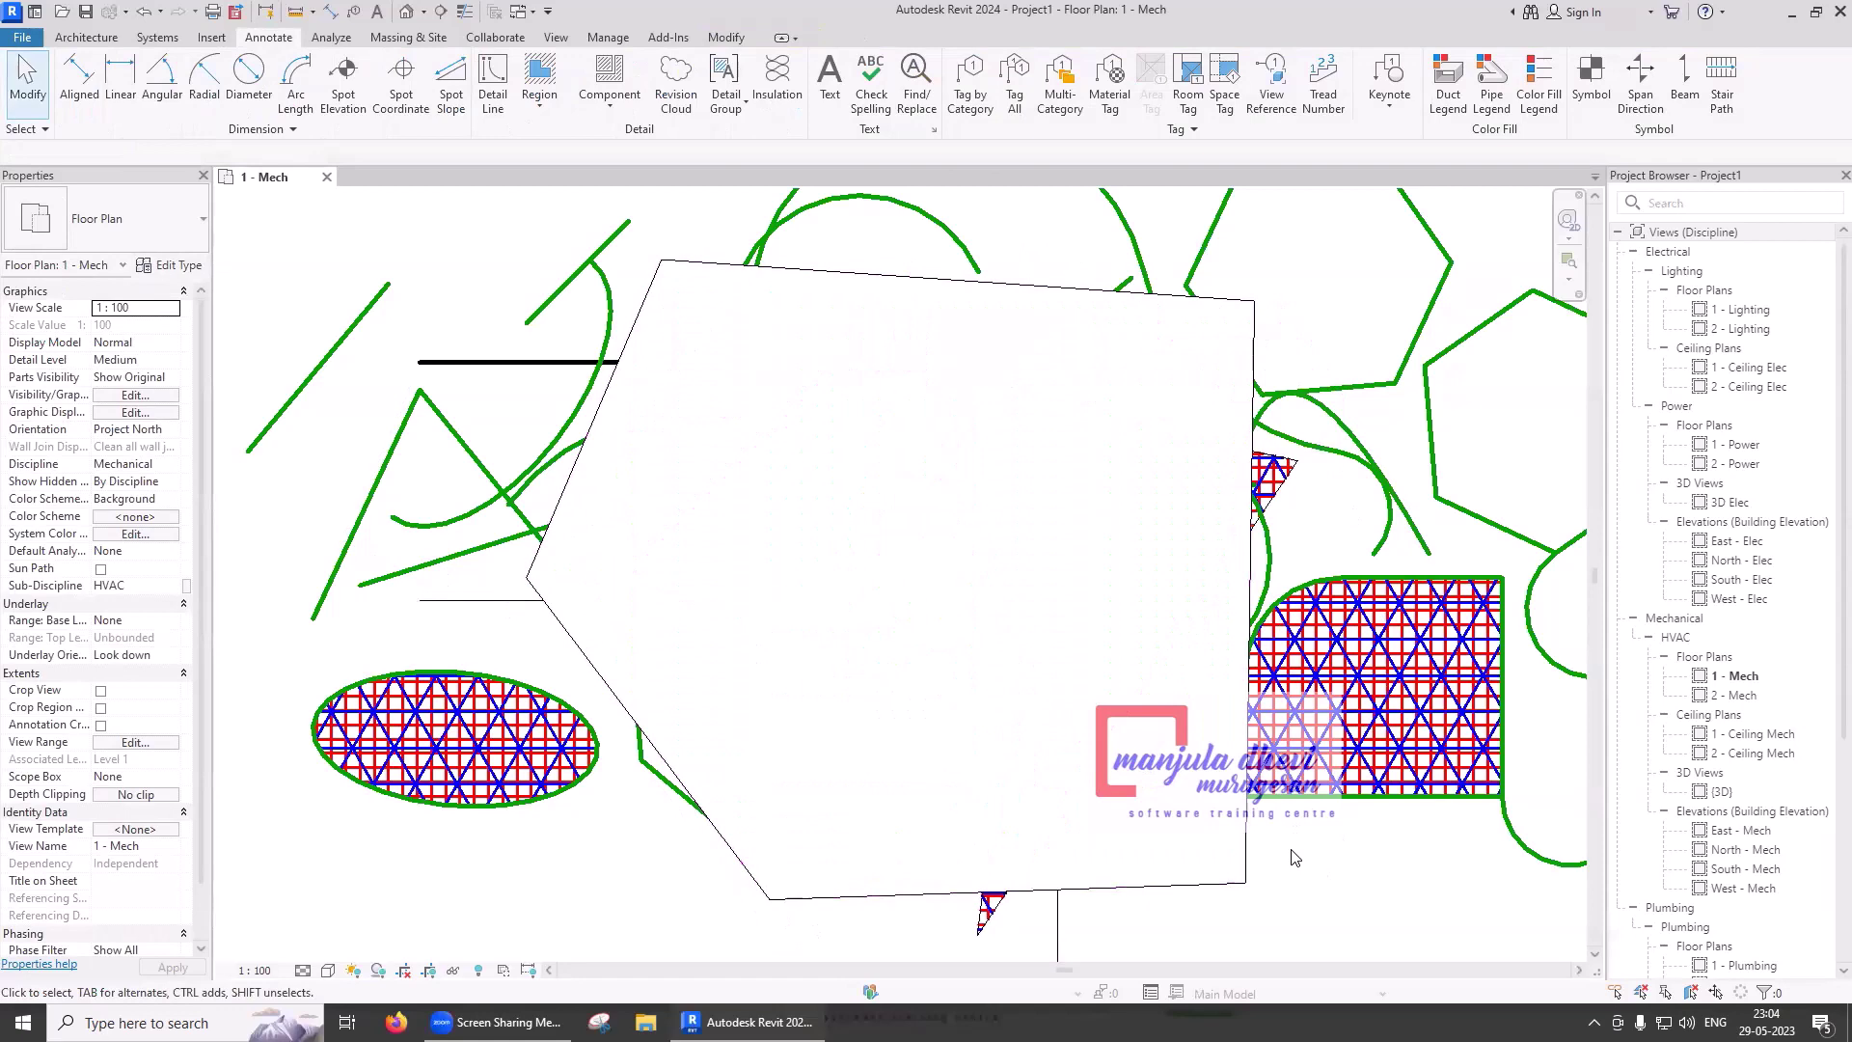
left_click(1223, 887)
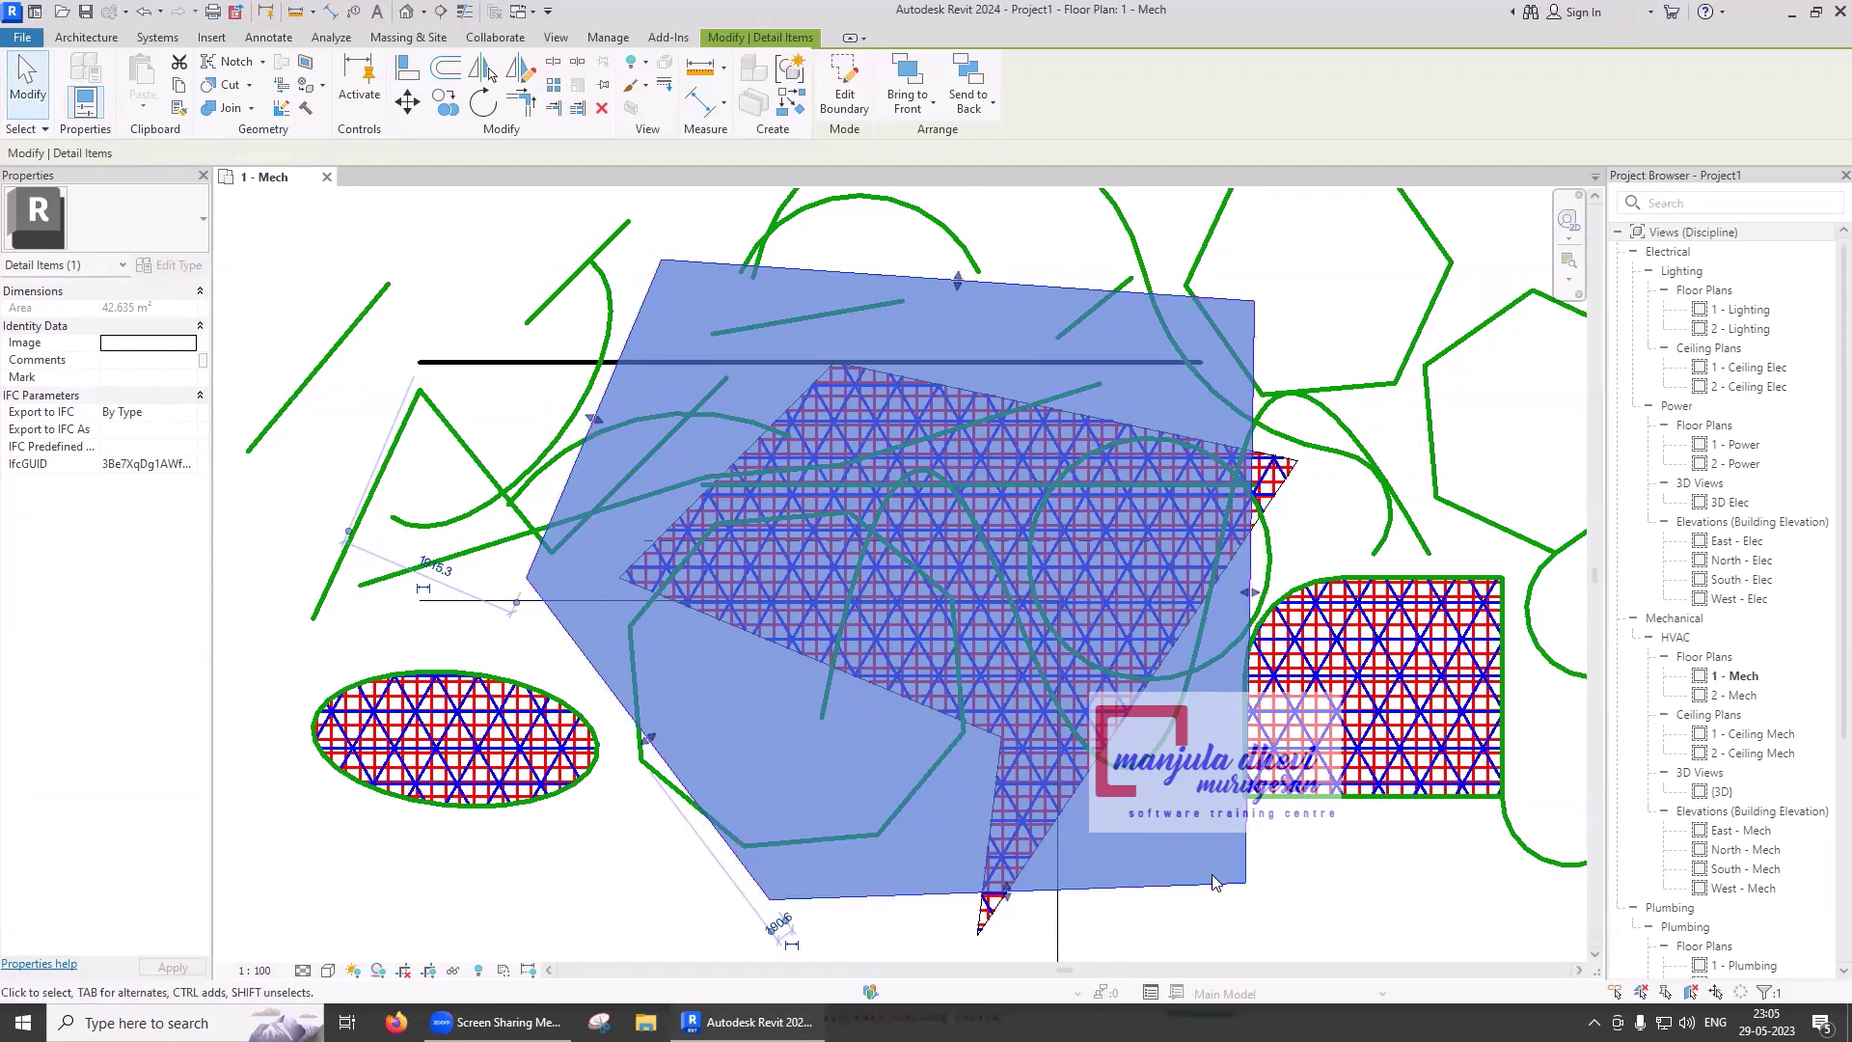
- Stretch the masking region's lower-left edge out over the ellipse
left_click(846, 91)
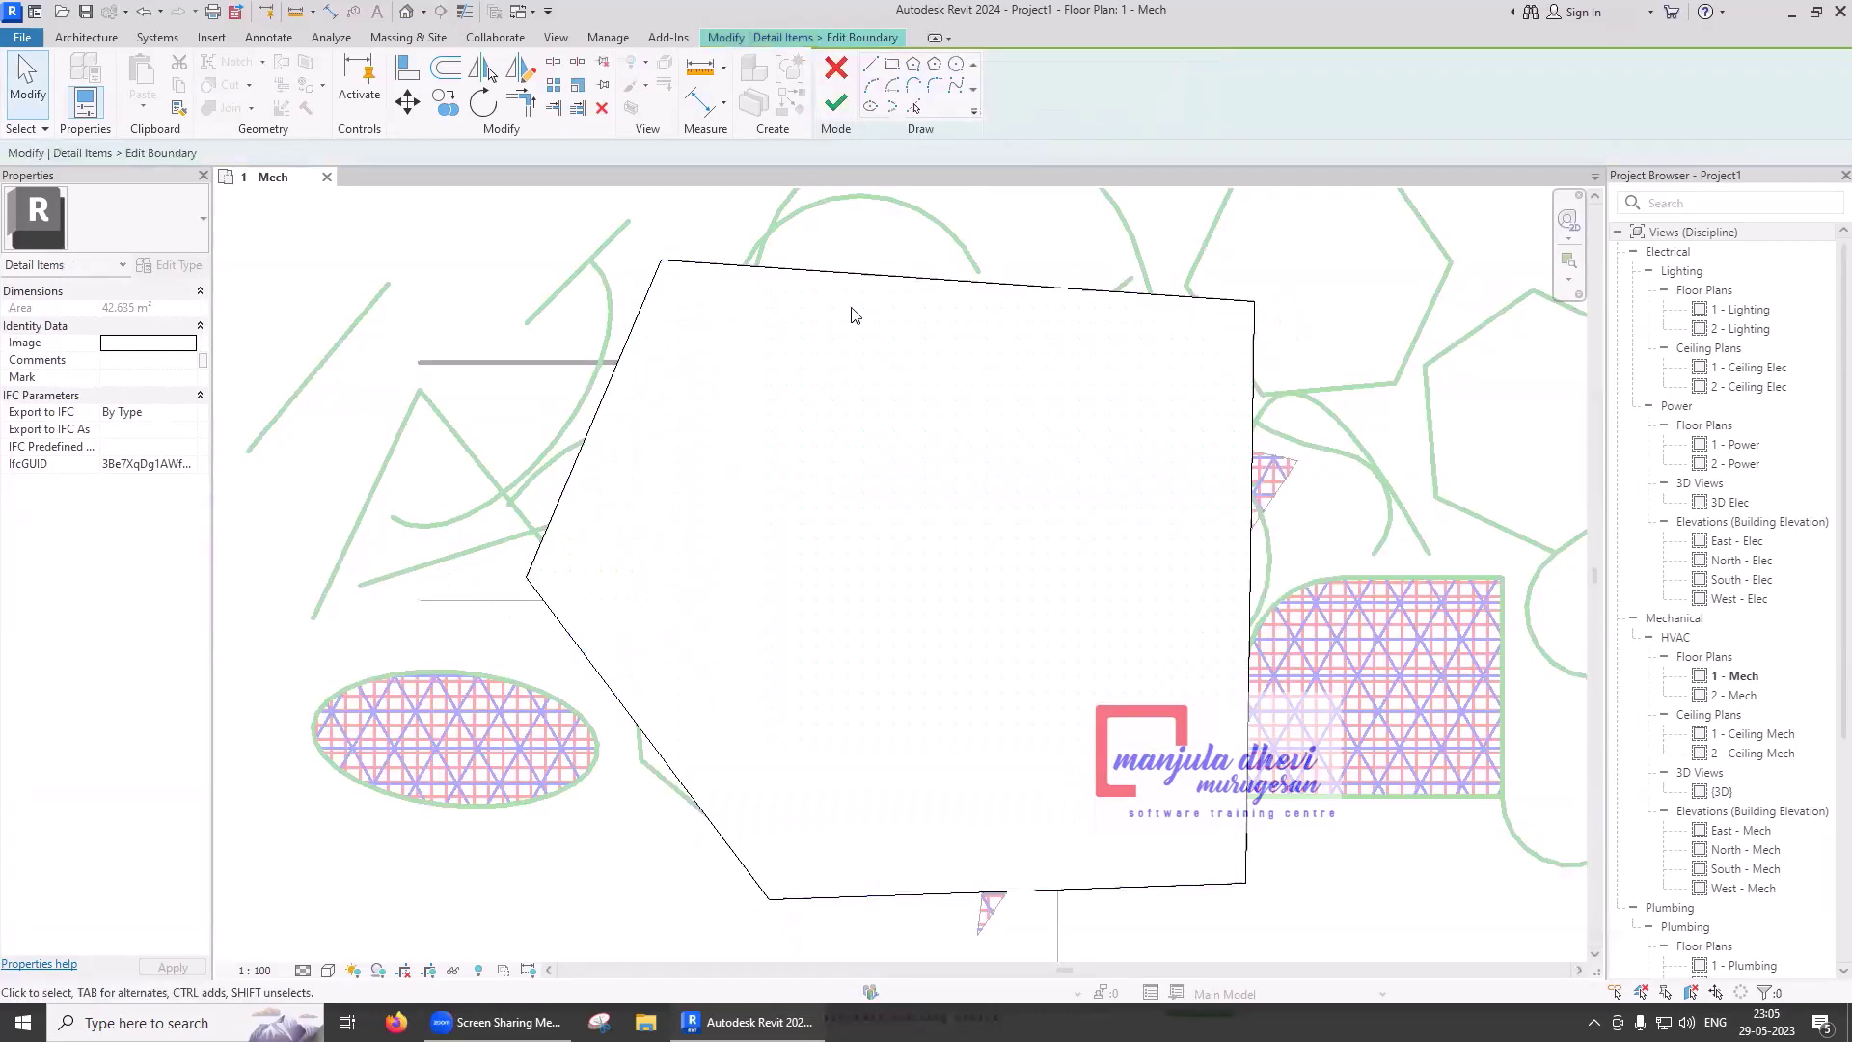
left_click_drag(636, 724, 441, 779)
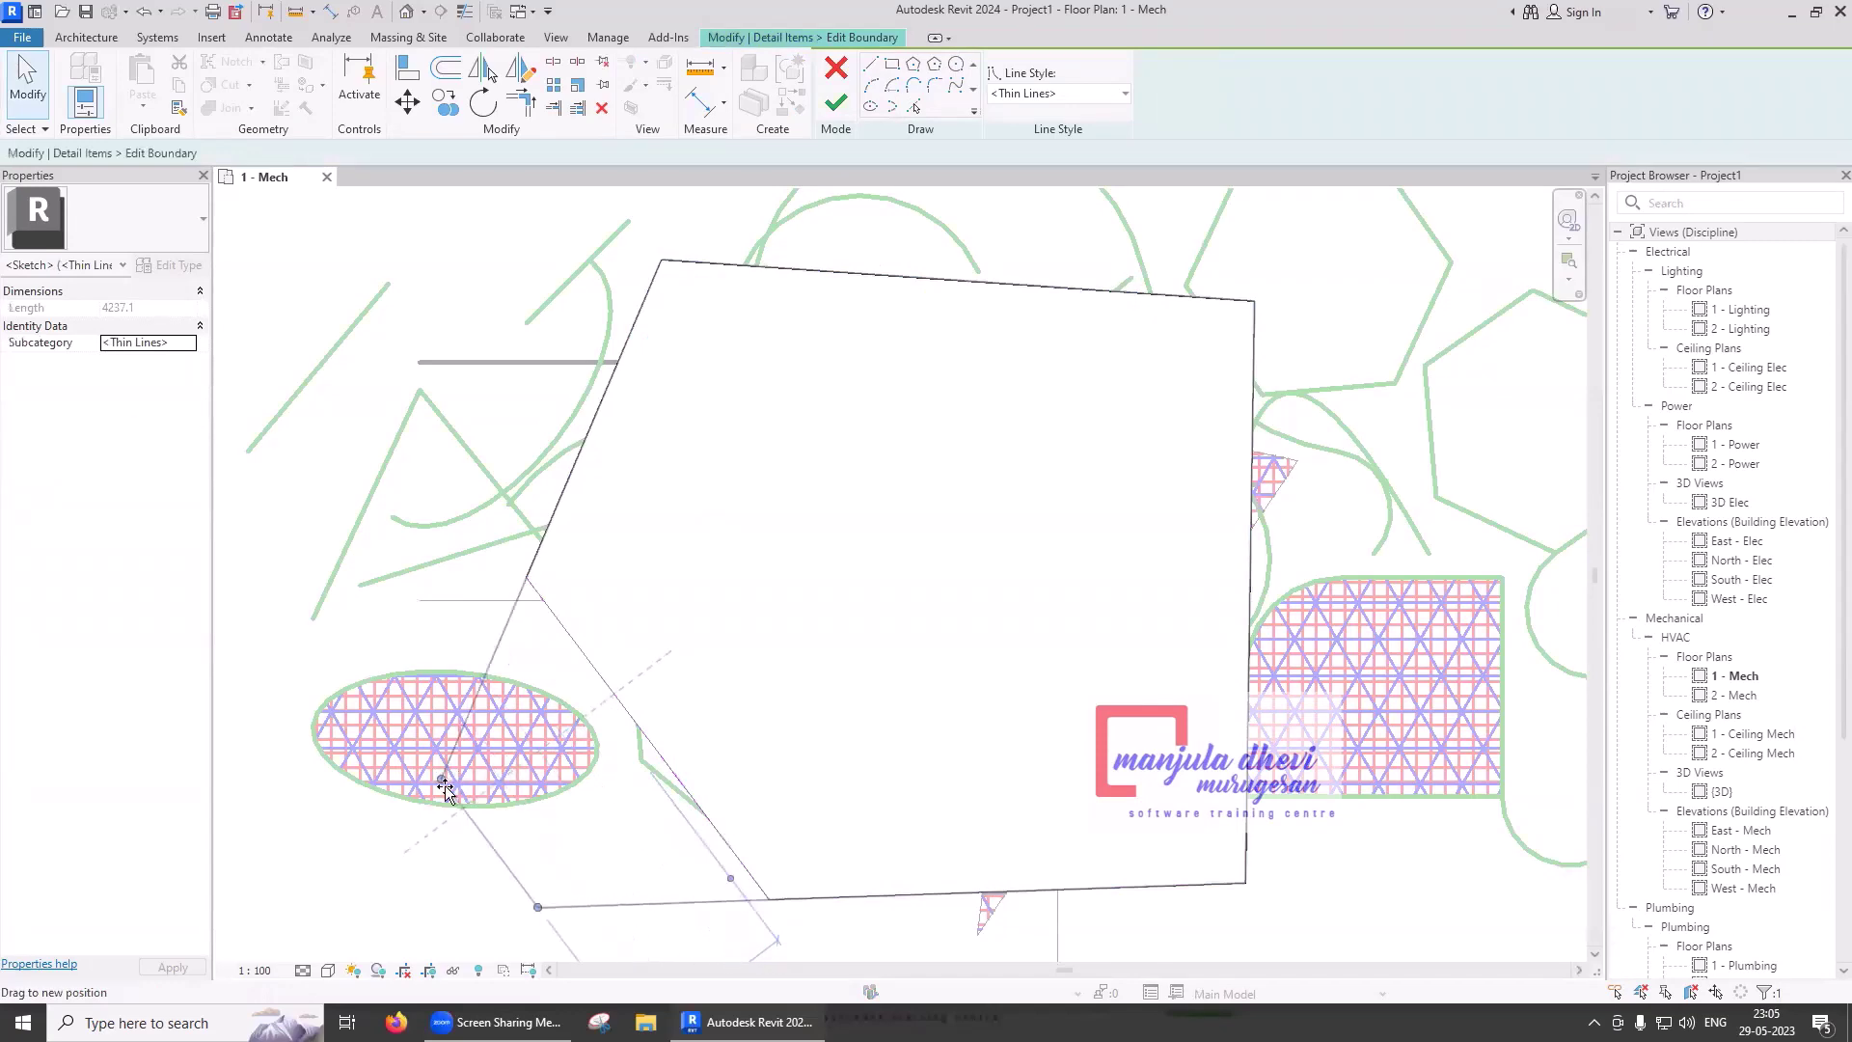
left_click(836, 106)
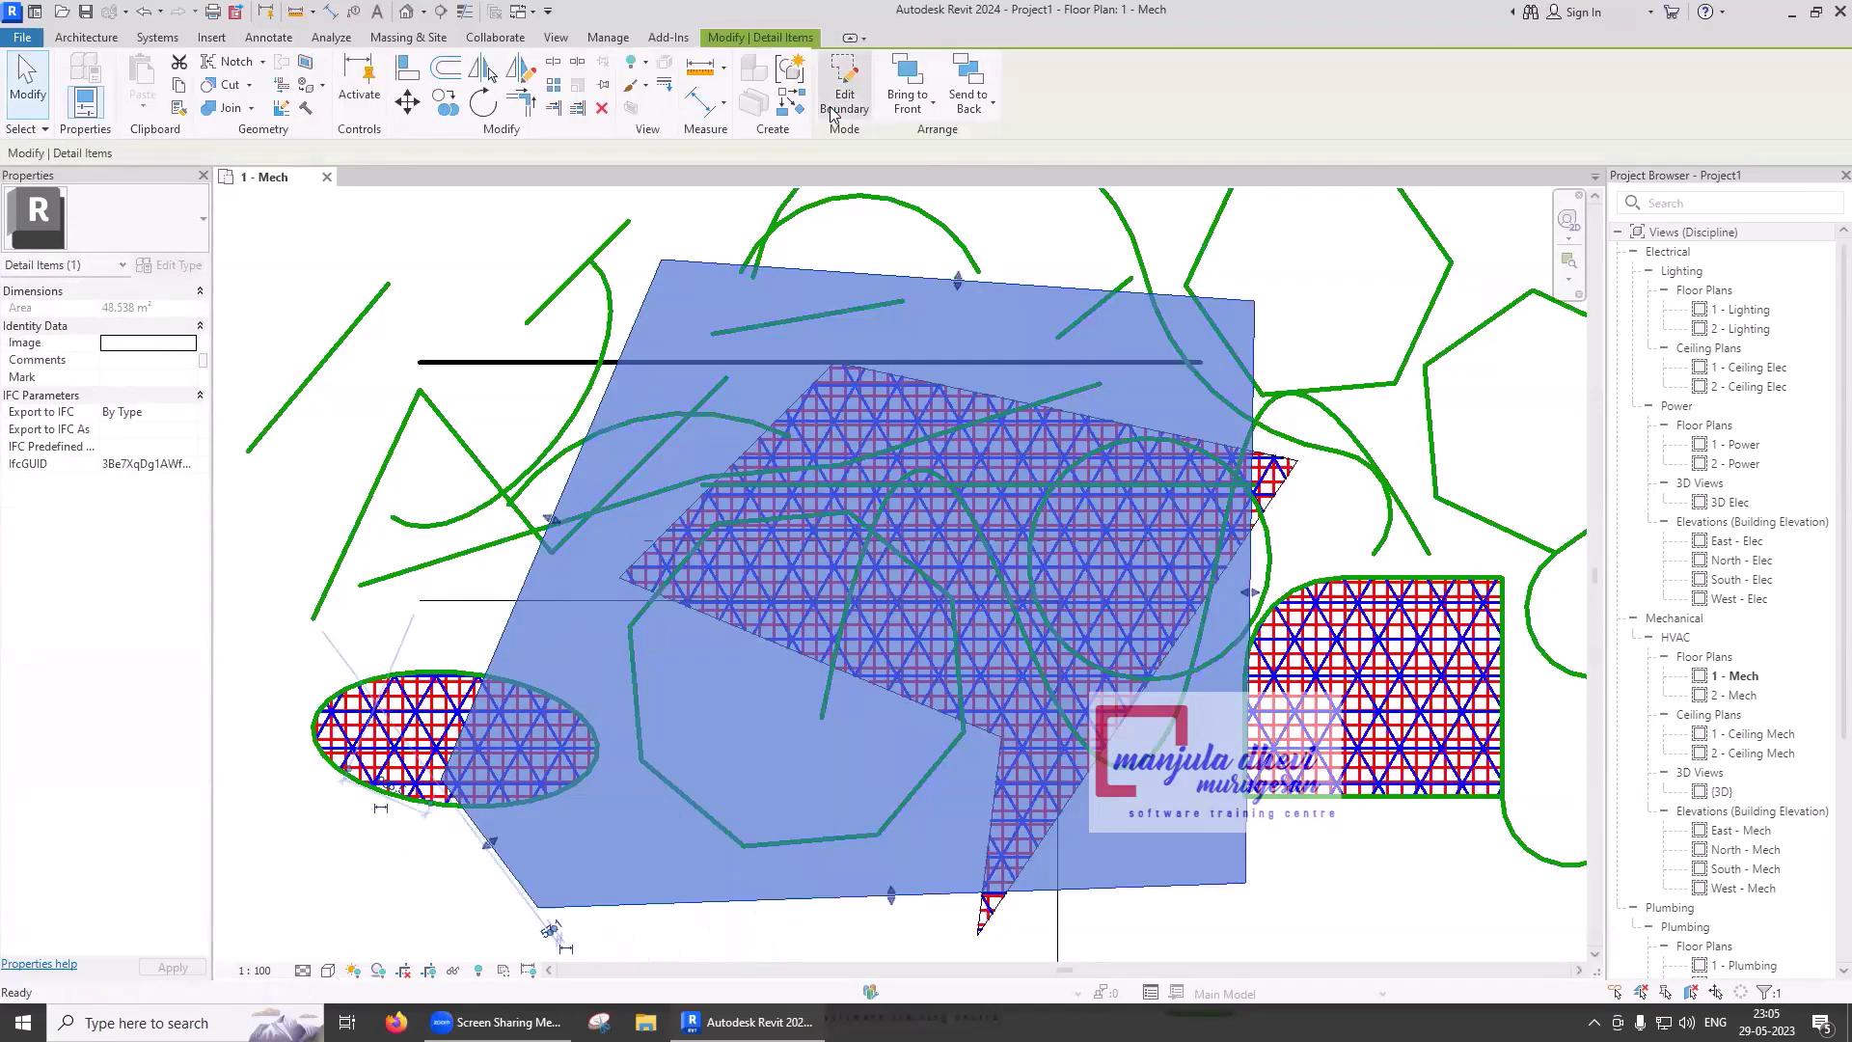
- Check the ellipse and the triangle-patterned filled region, leaving nothing selected
left_click(368, 787)
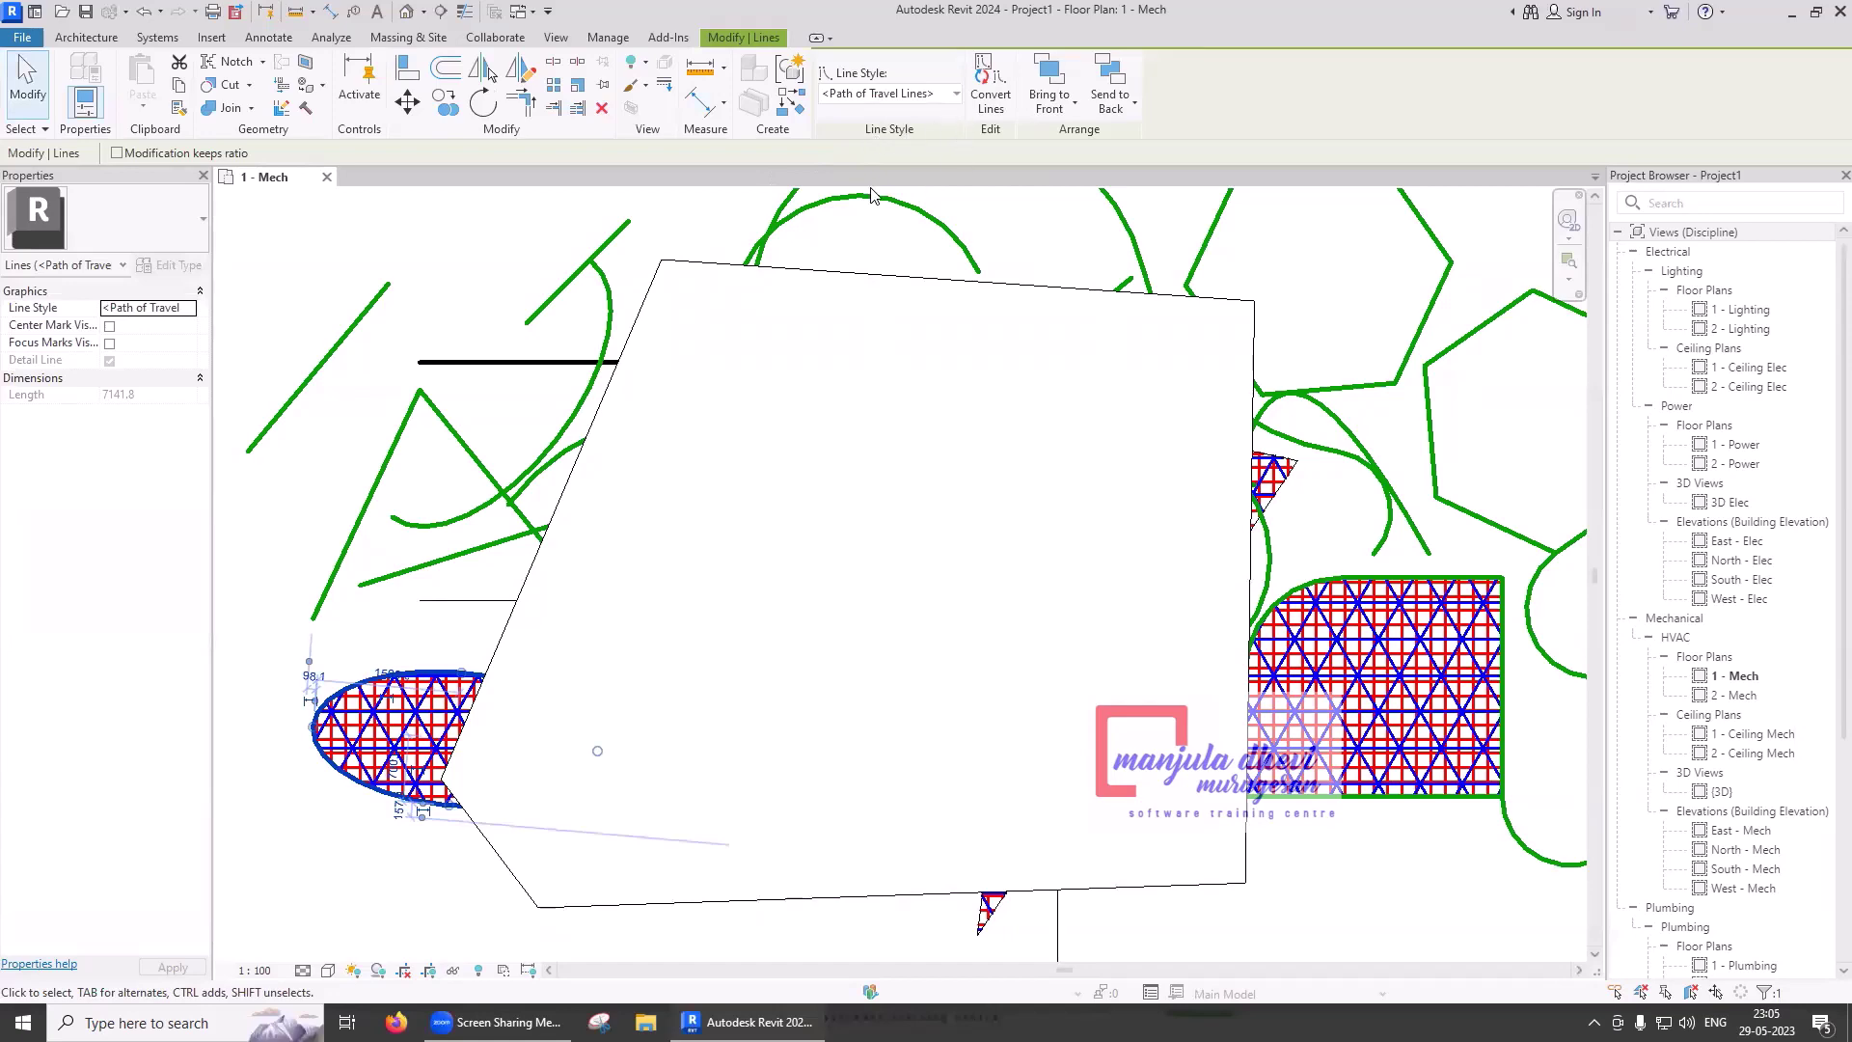
key("Escape")
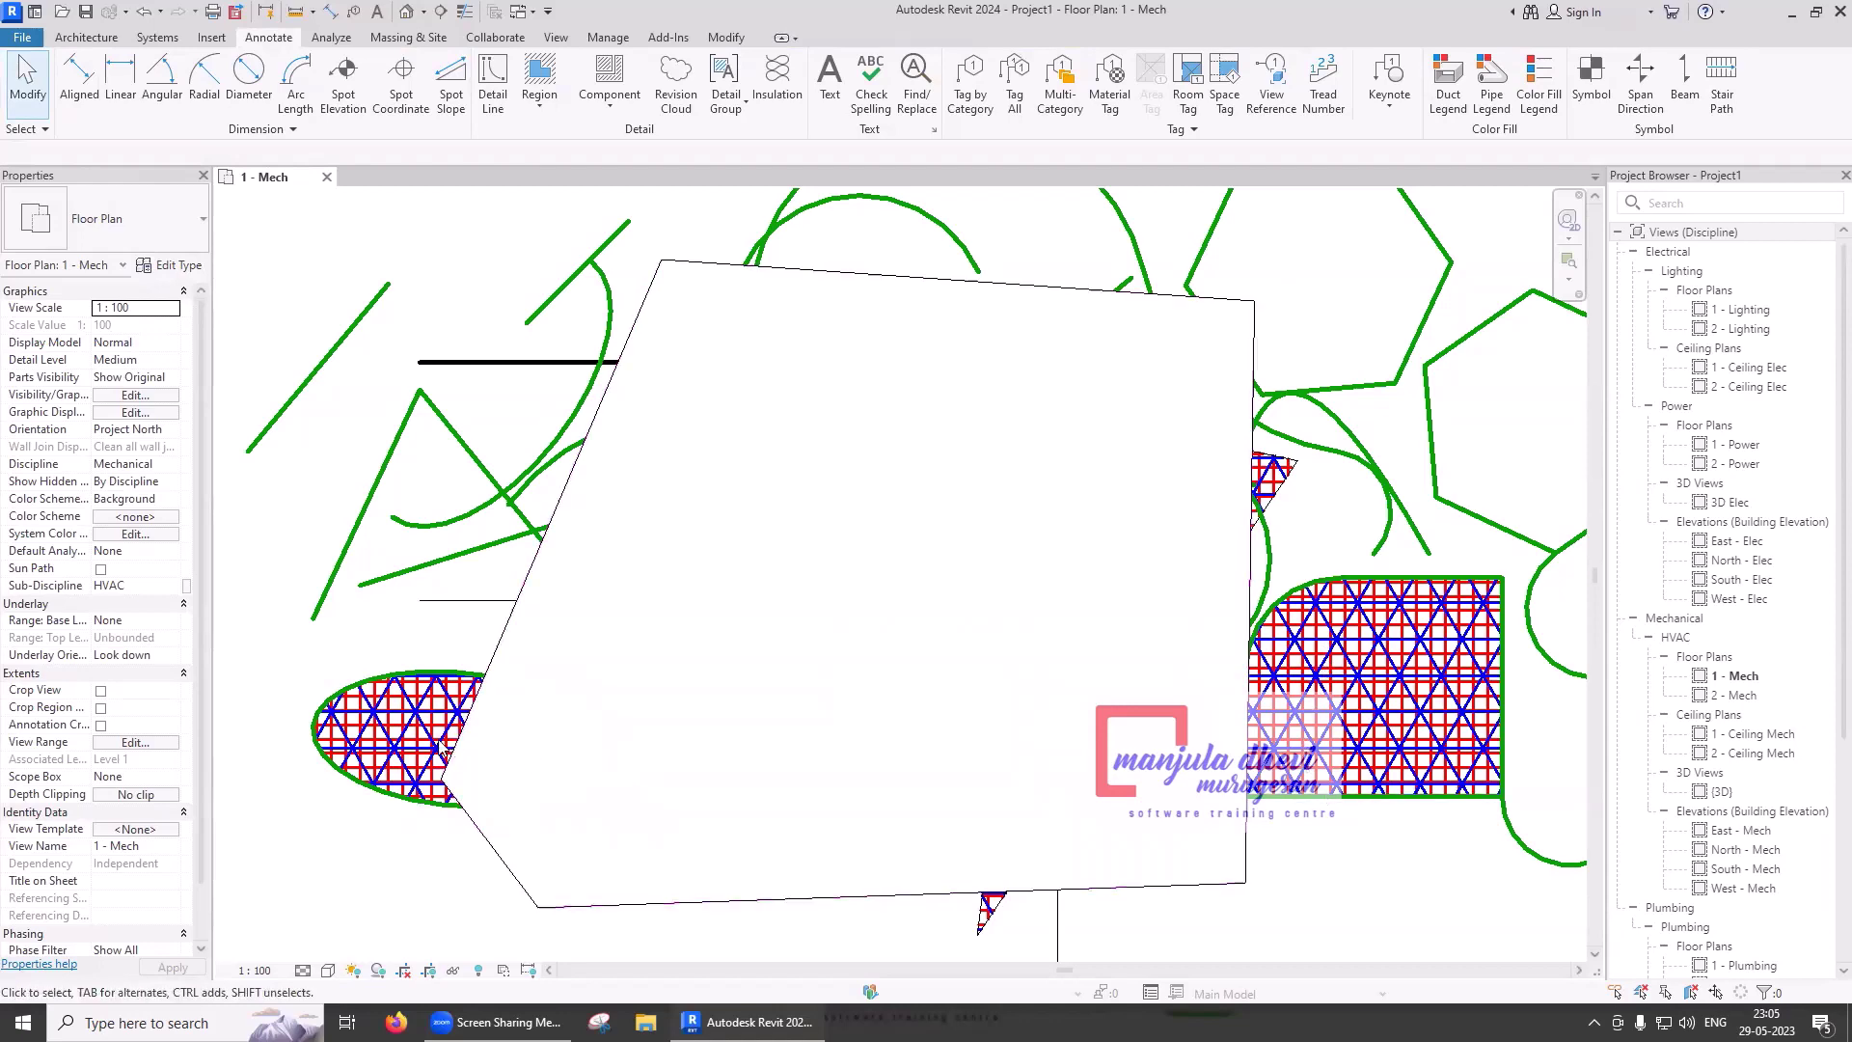
left_click(1272, 492)
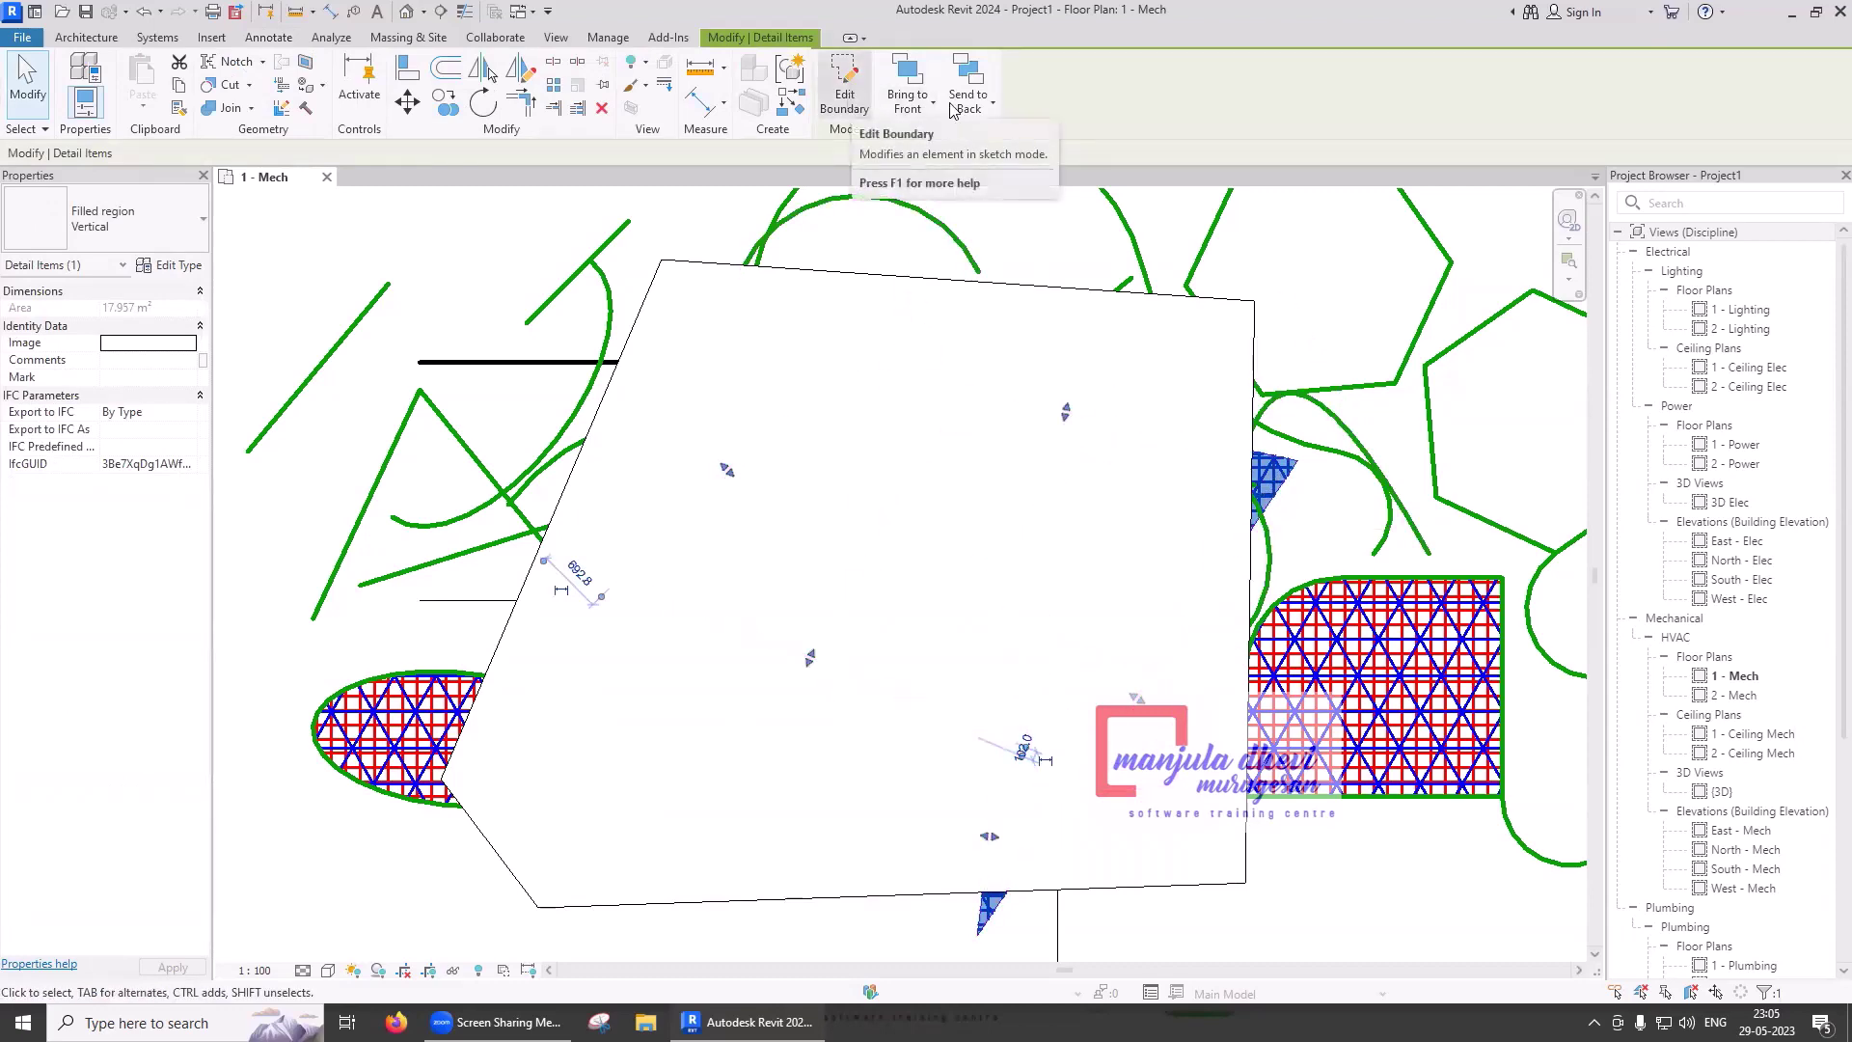
key("Escape")
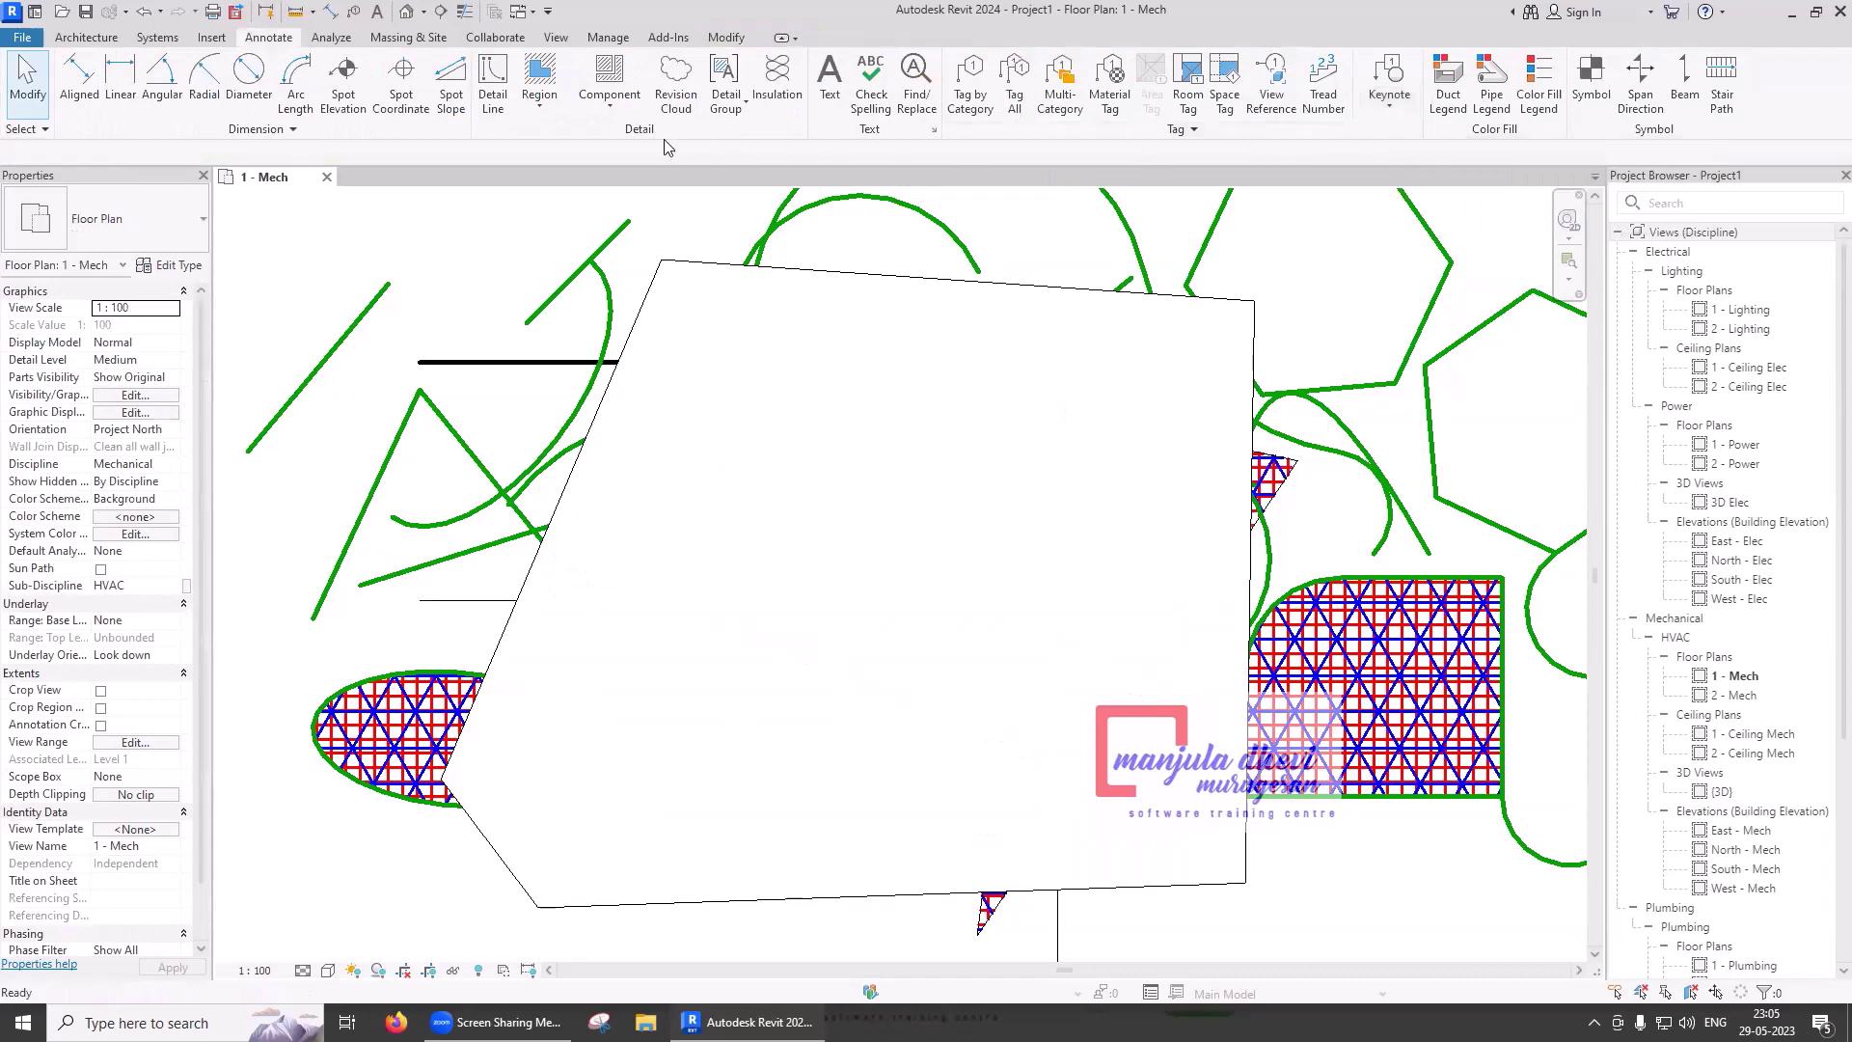
- Place two Brick - UK Standard Running Section detail components, one directly below the other
left_click(628, 121)
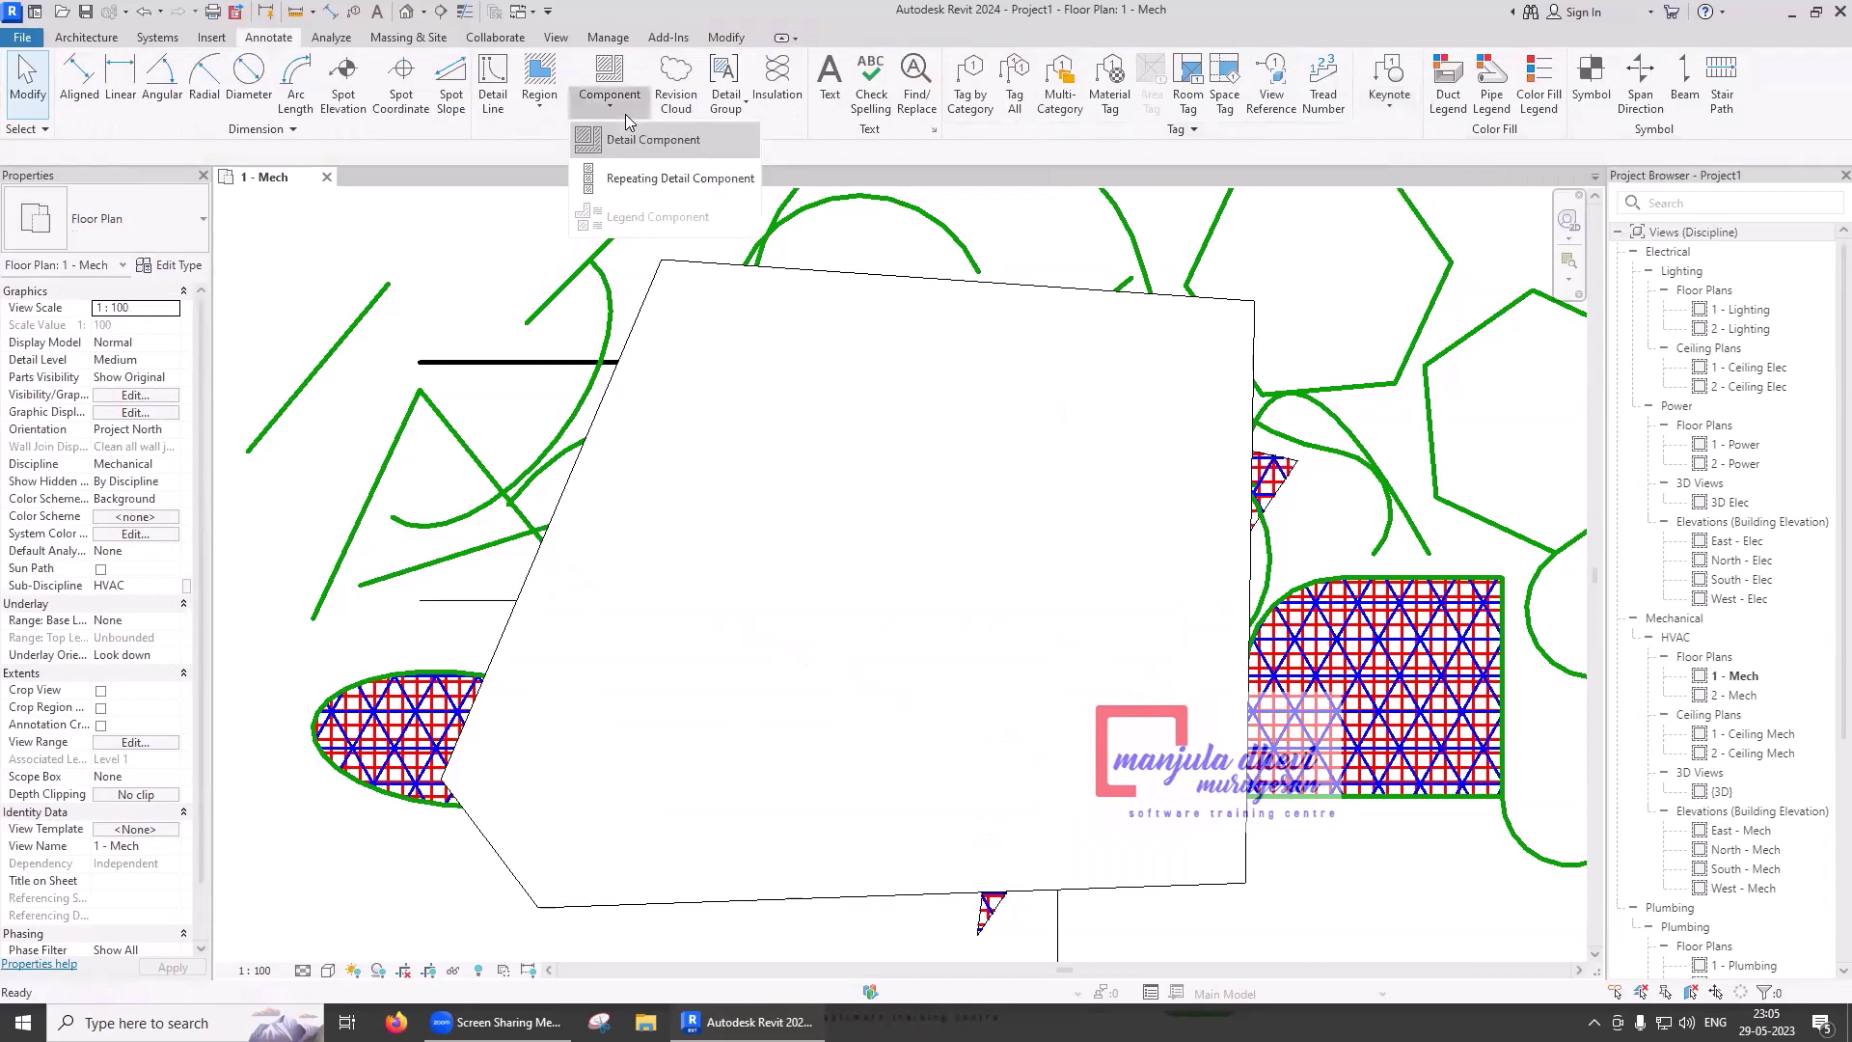
left_click(632, 142)
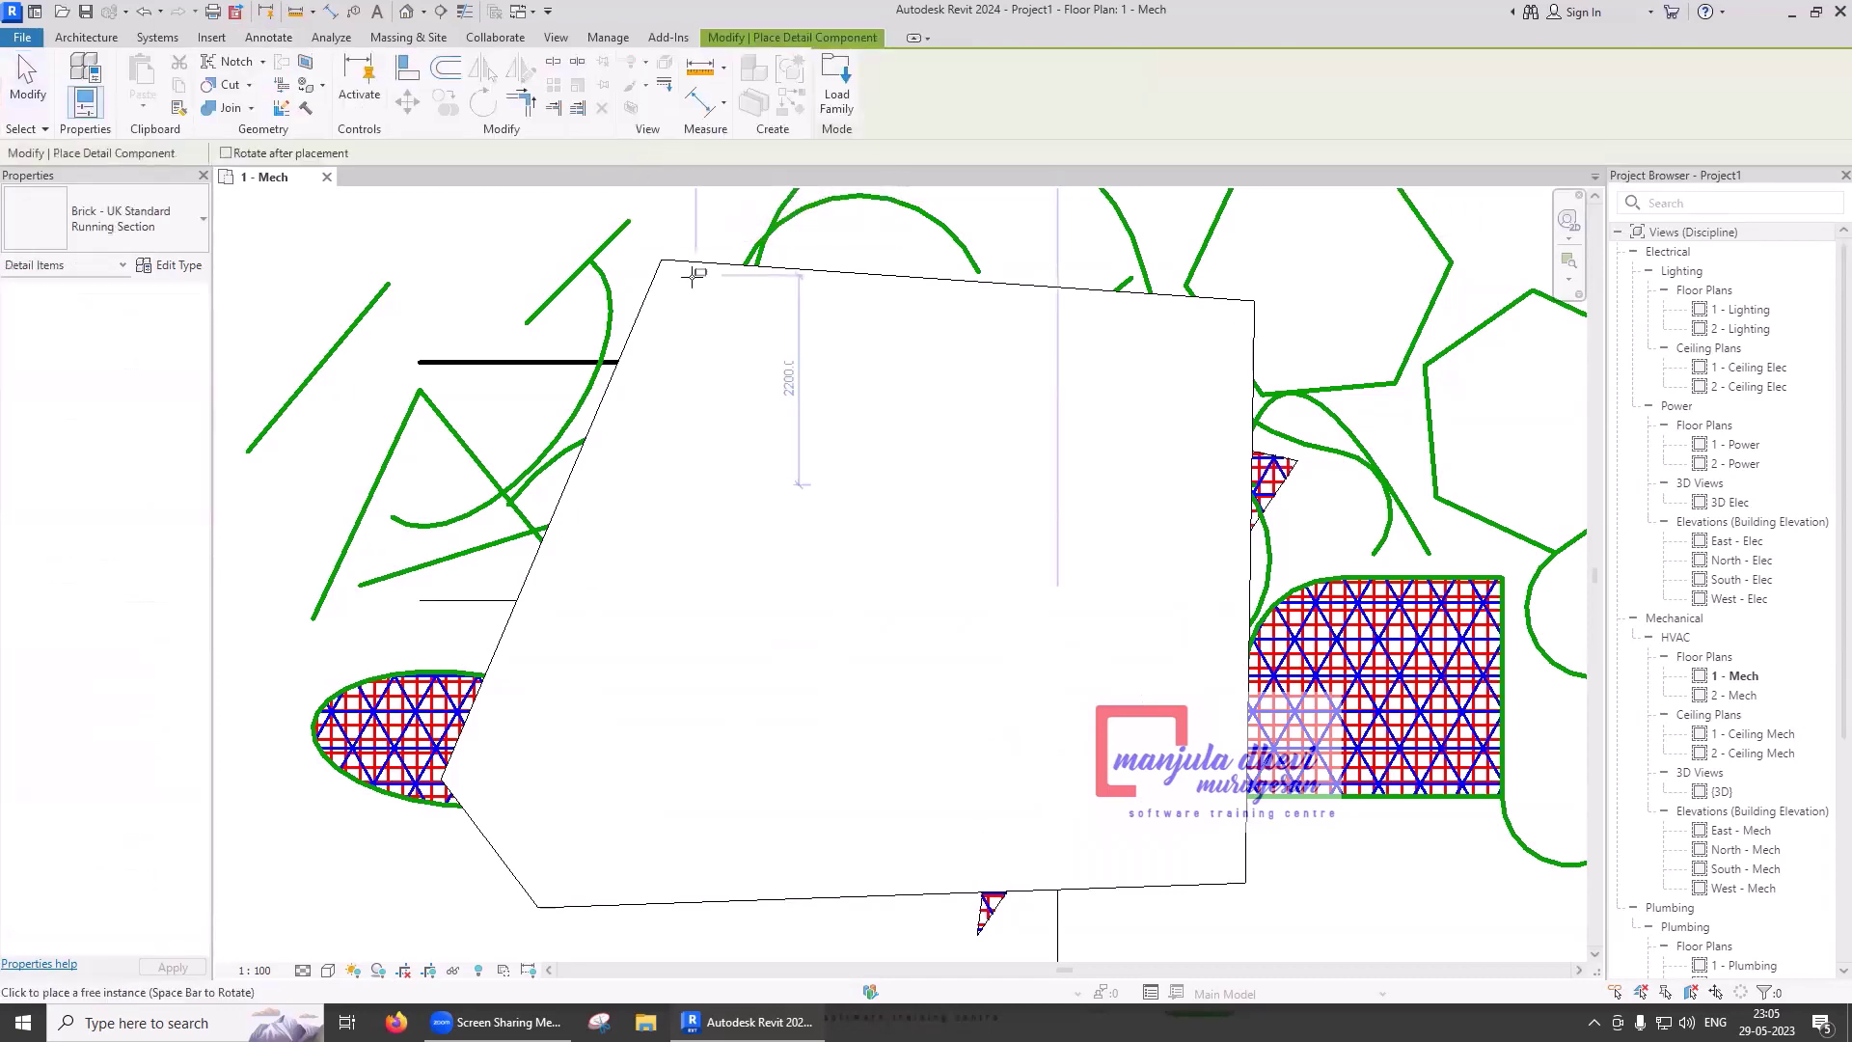
scroll(665, 261, "down", 1)
scroll(665, 261, "down", 1)
scroll(665, 260, "down", 3)
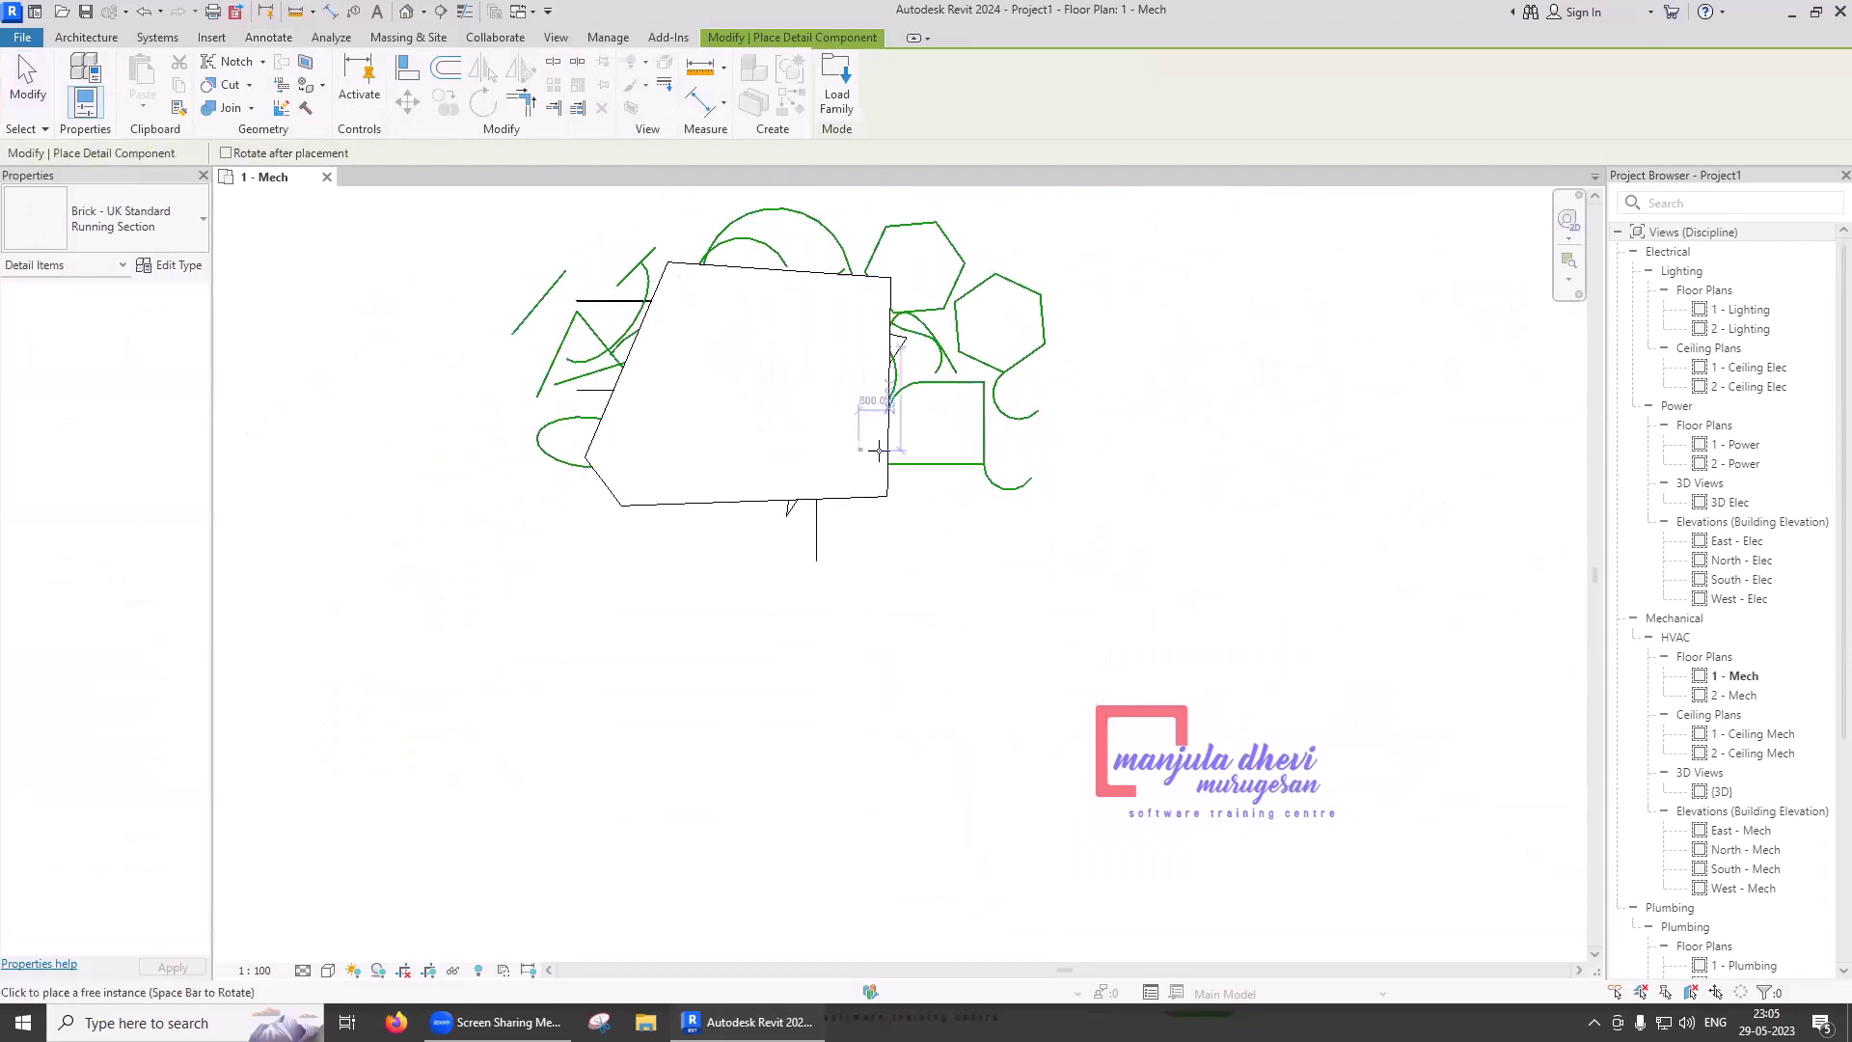
scroll(921, 518, "up", 2)
scroll(922, 517, "up", 1)
scroll(921, 518, "up", 1)
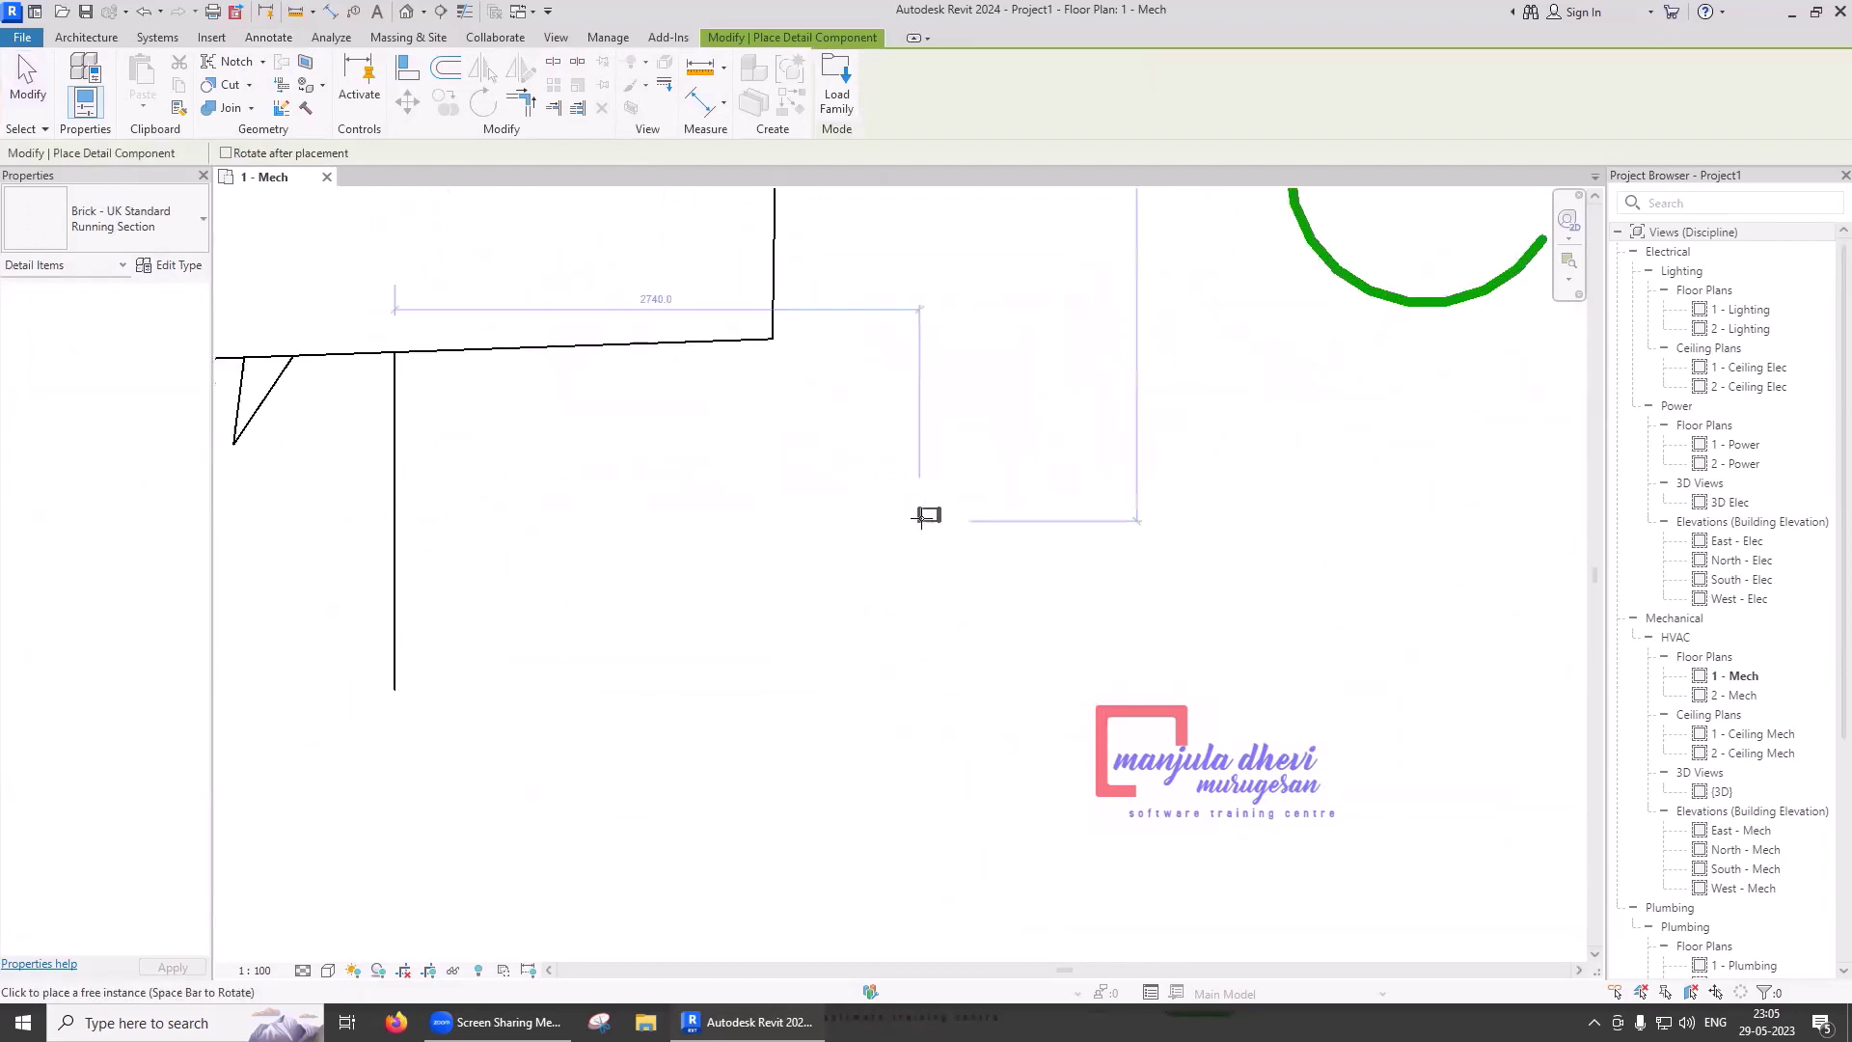
scroll(921, 518, "up", 2)
left_click(921, 510)
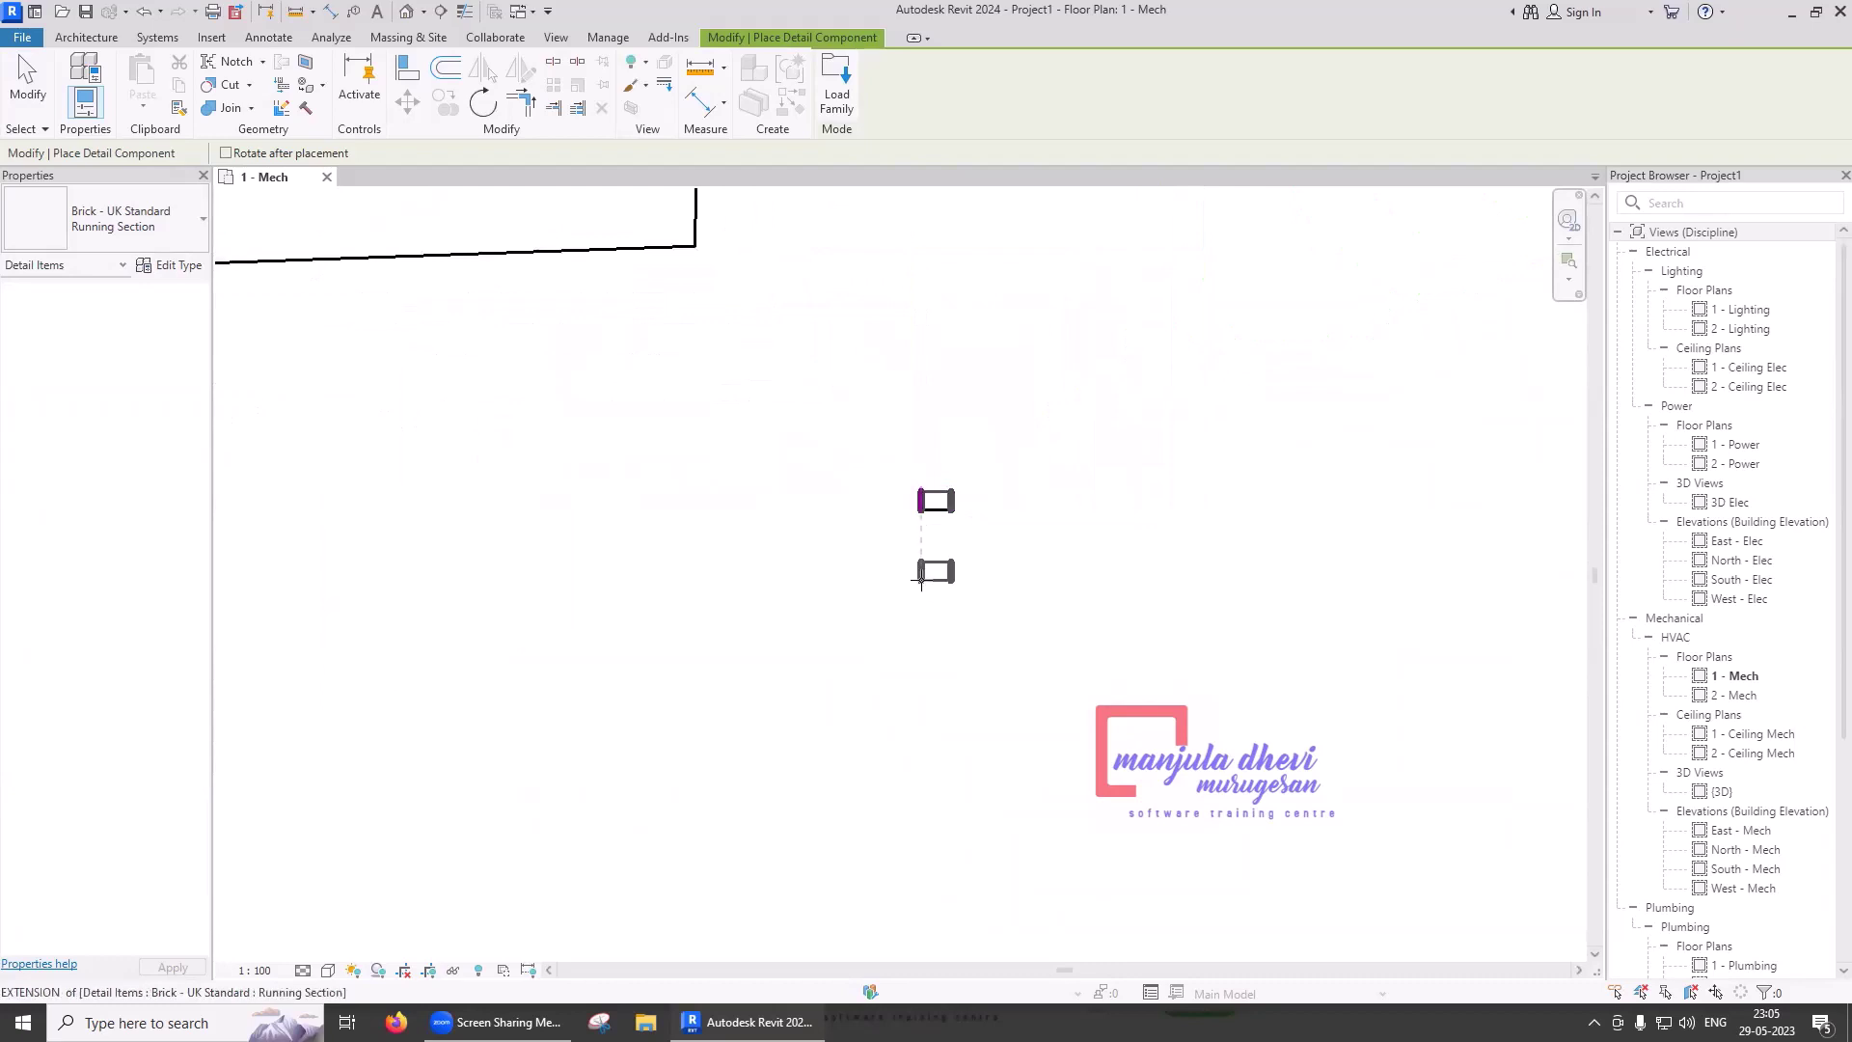
left_click(922, 577)
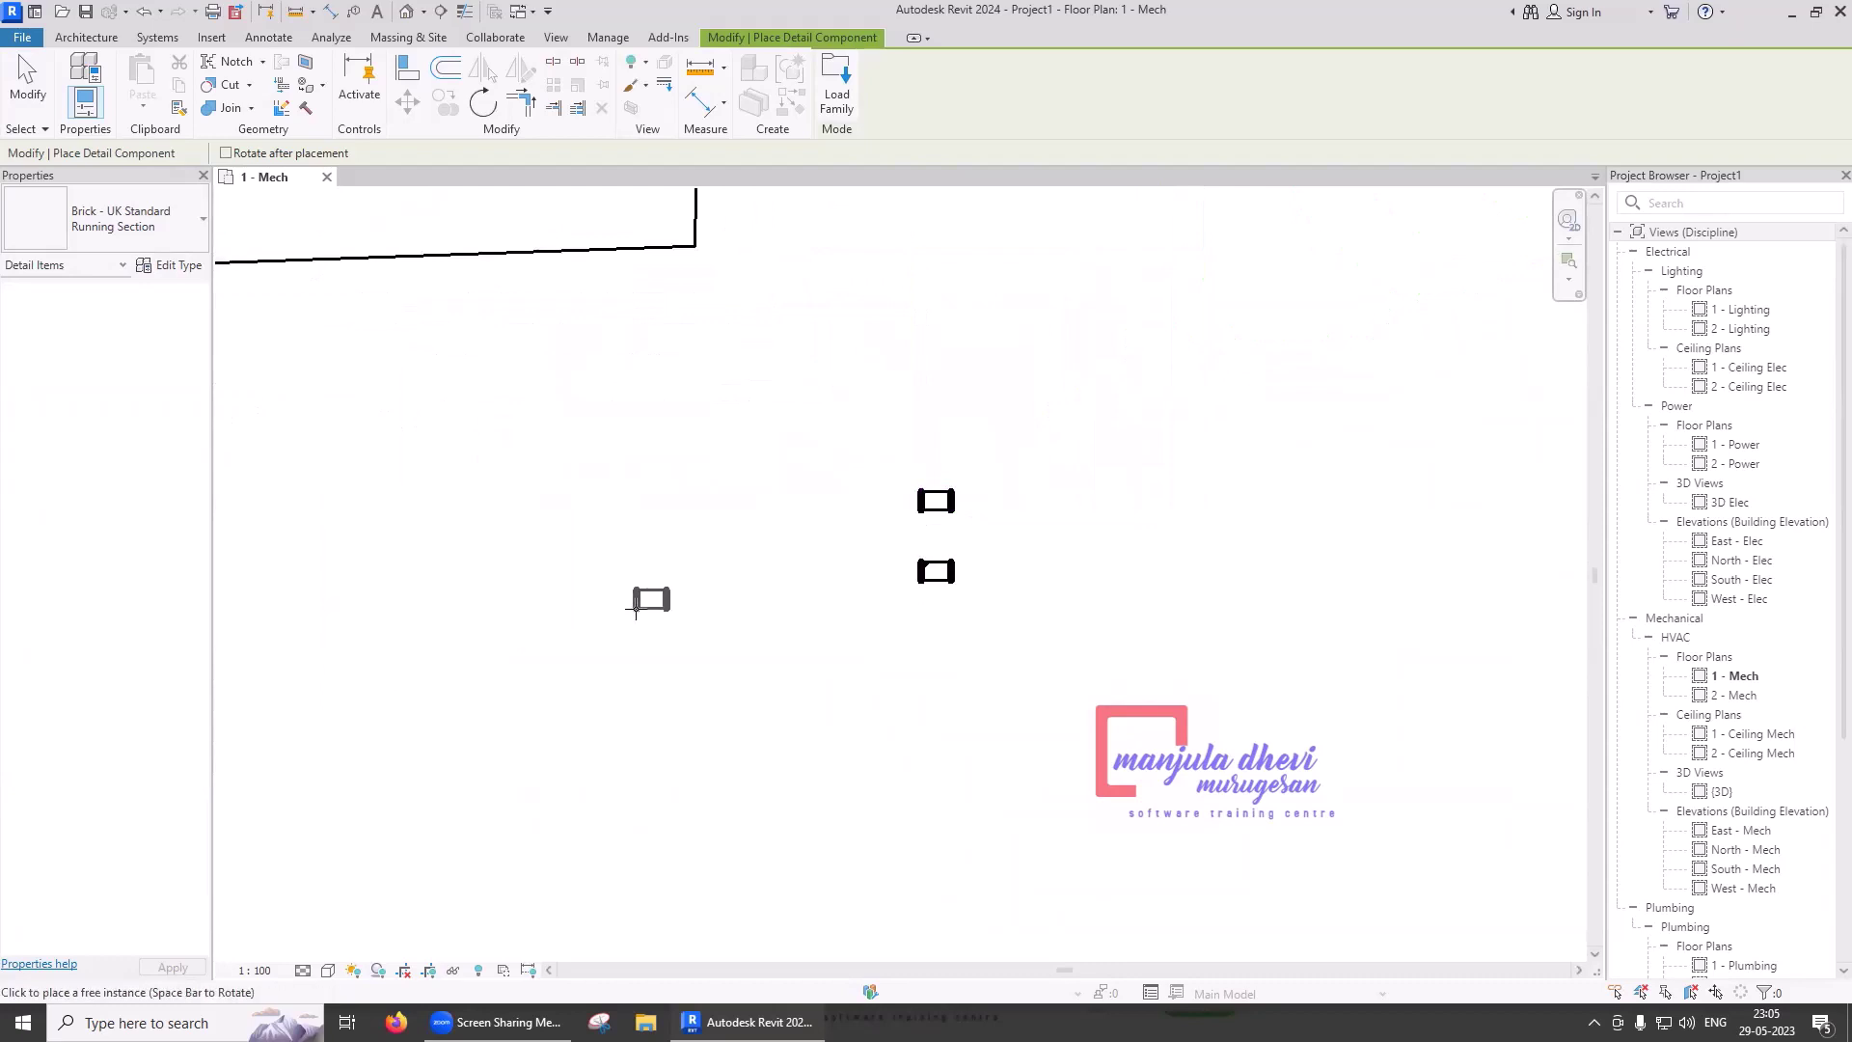
key("Escape")
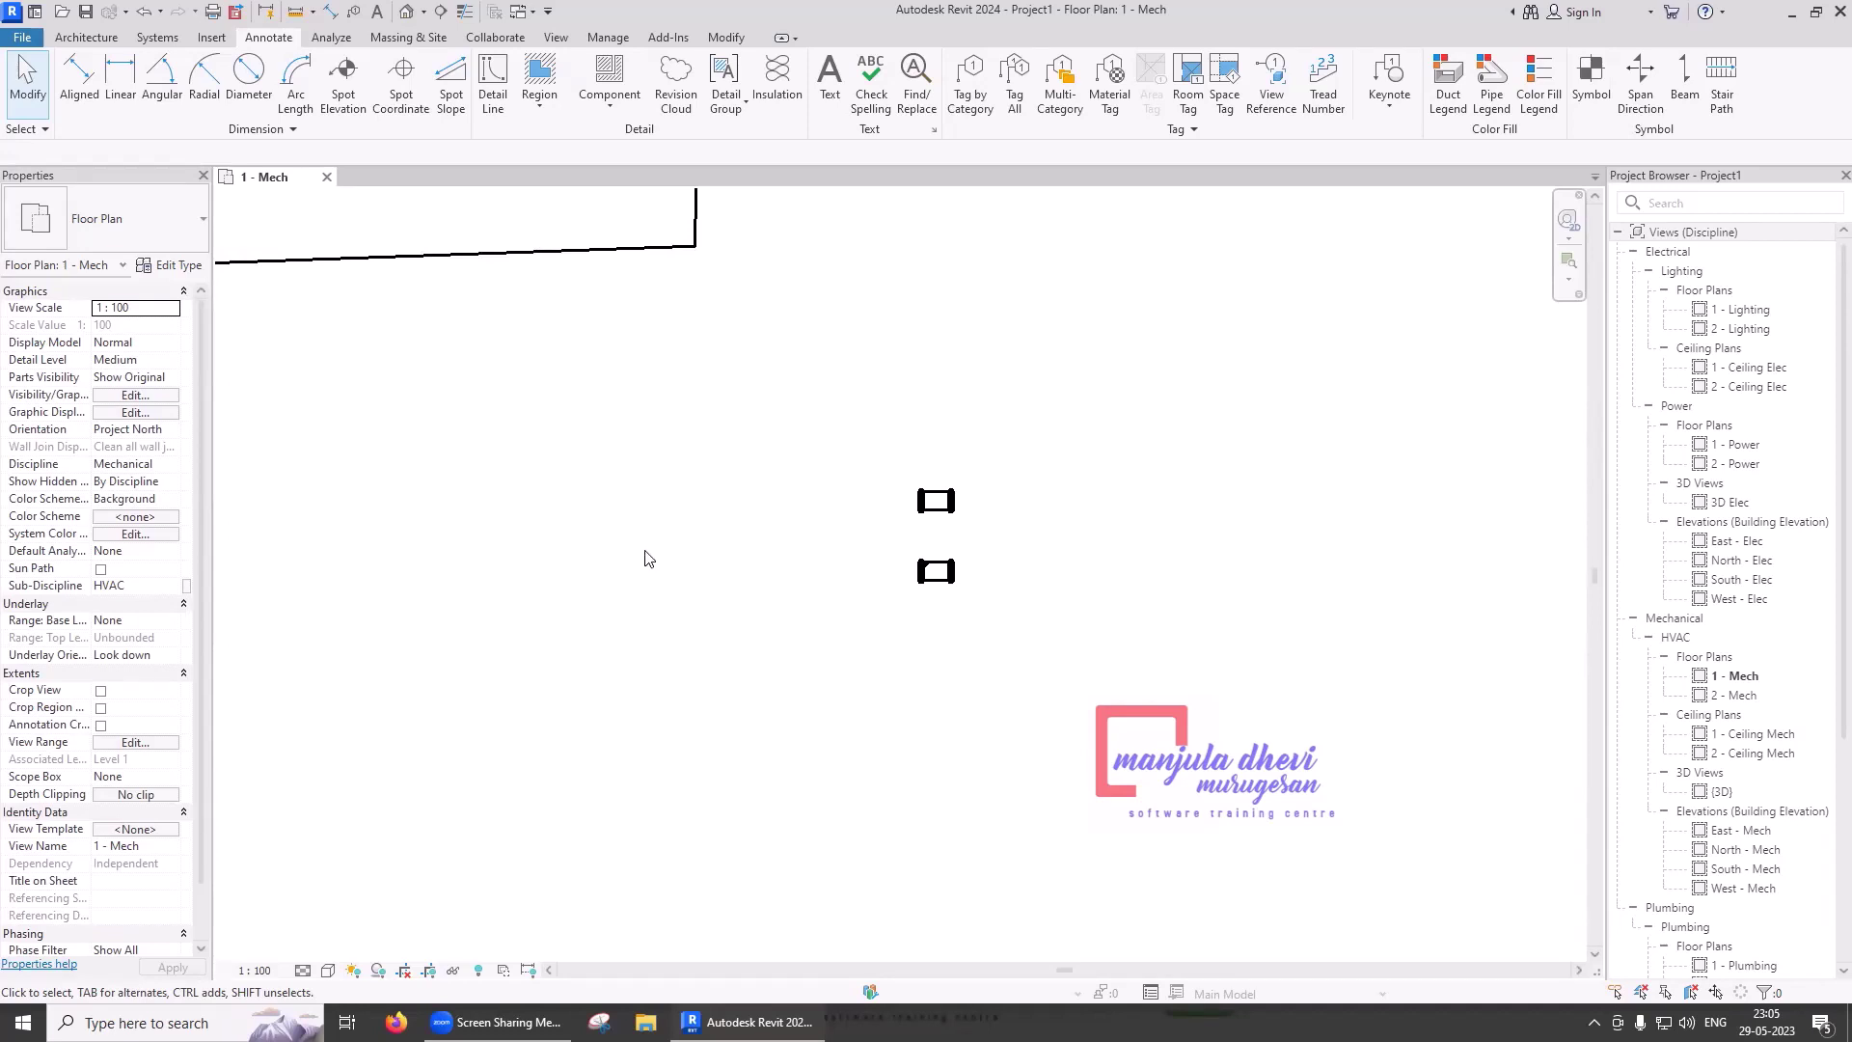
- Draw a vertical repeating detail line to the left of the bricks
left_click(602, 110)
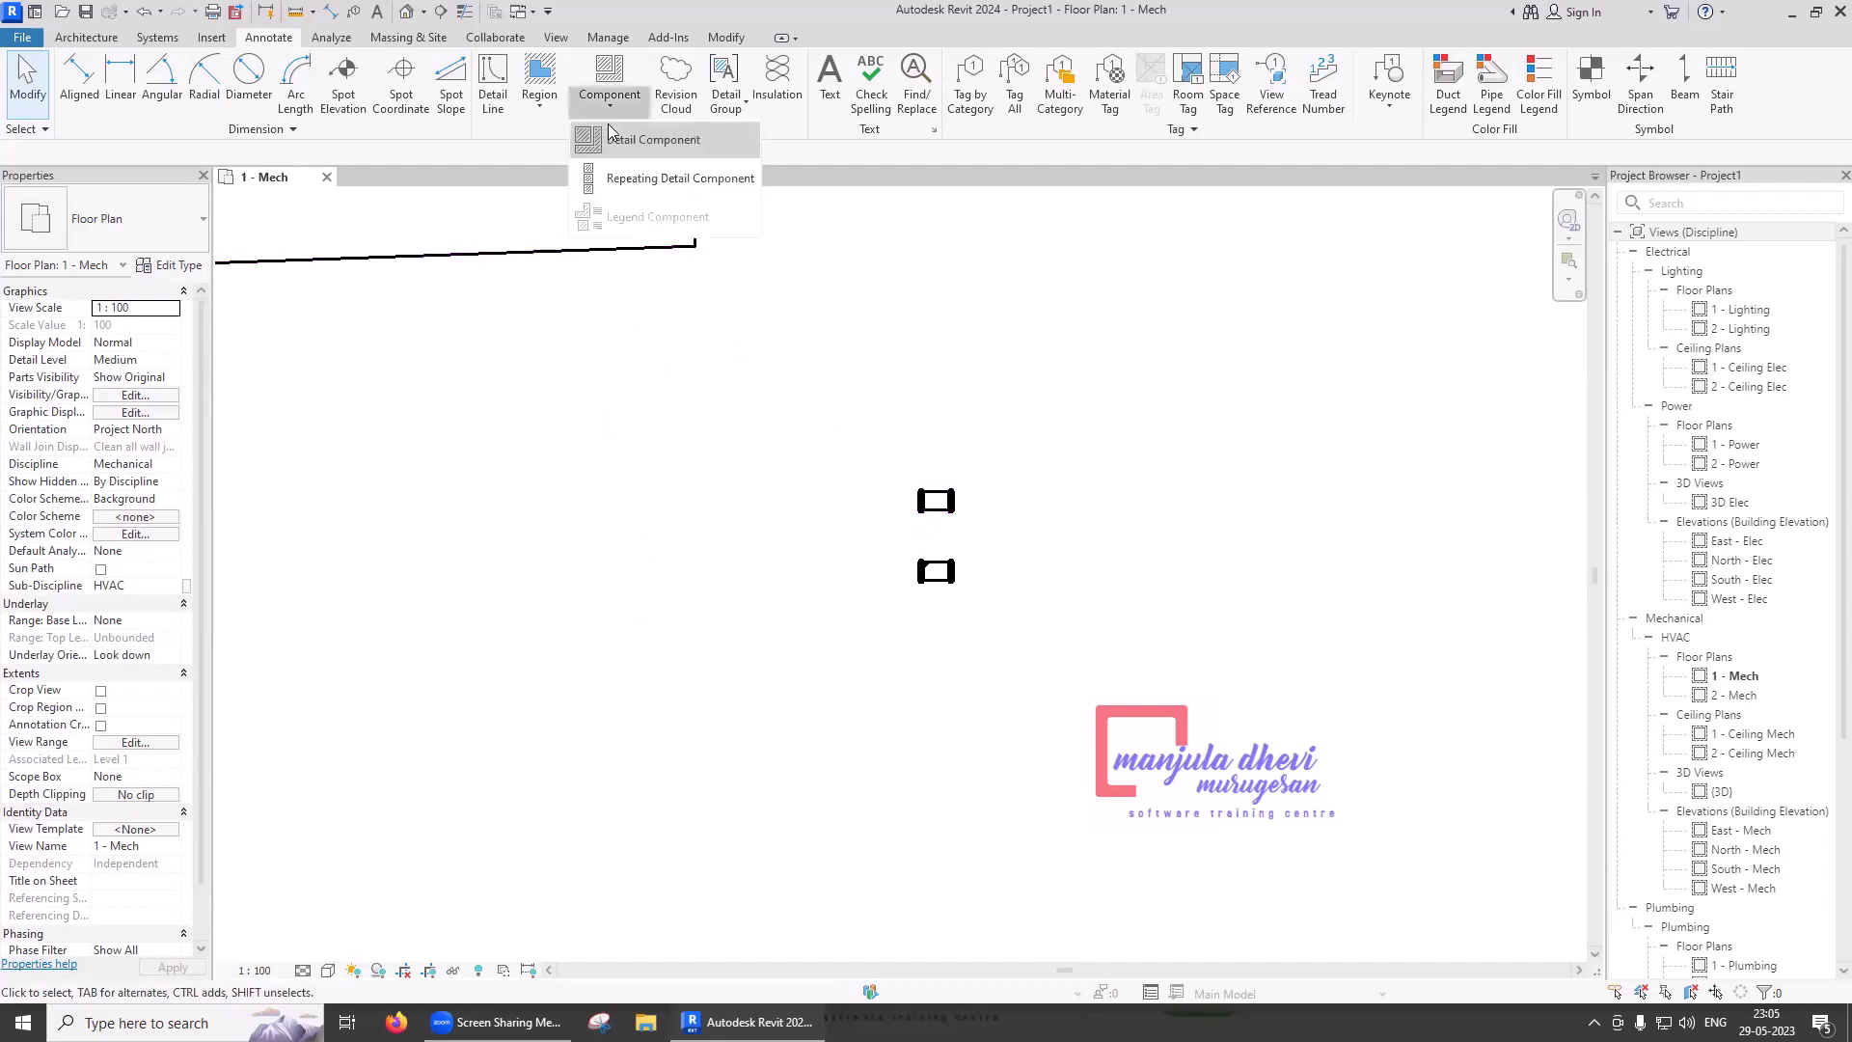
left_click(624, 183)
left_click(637, 382)
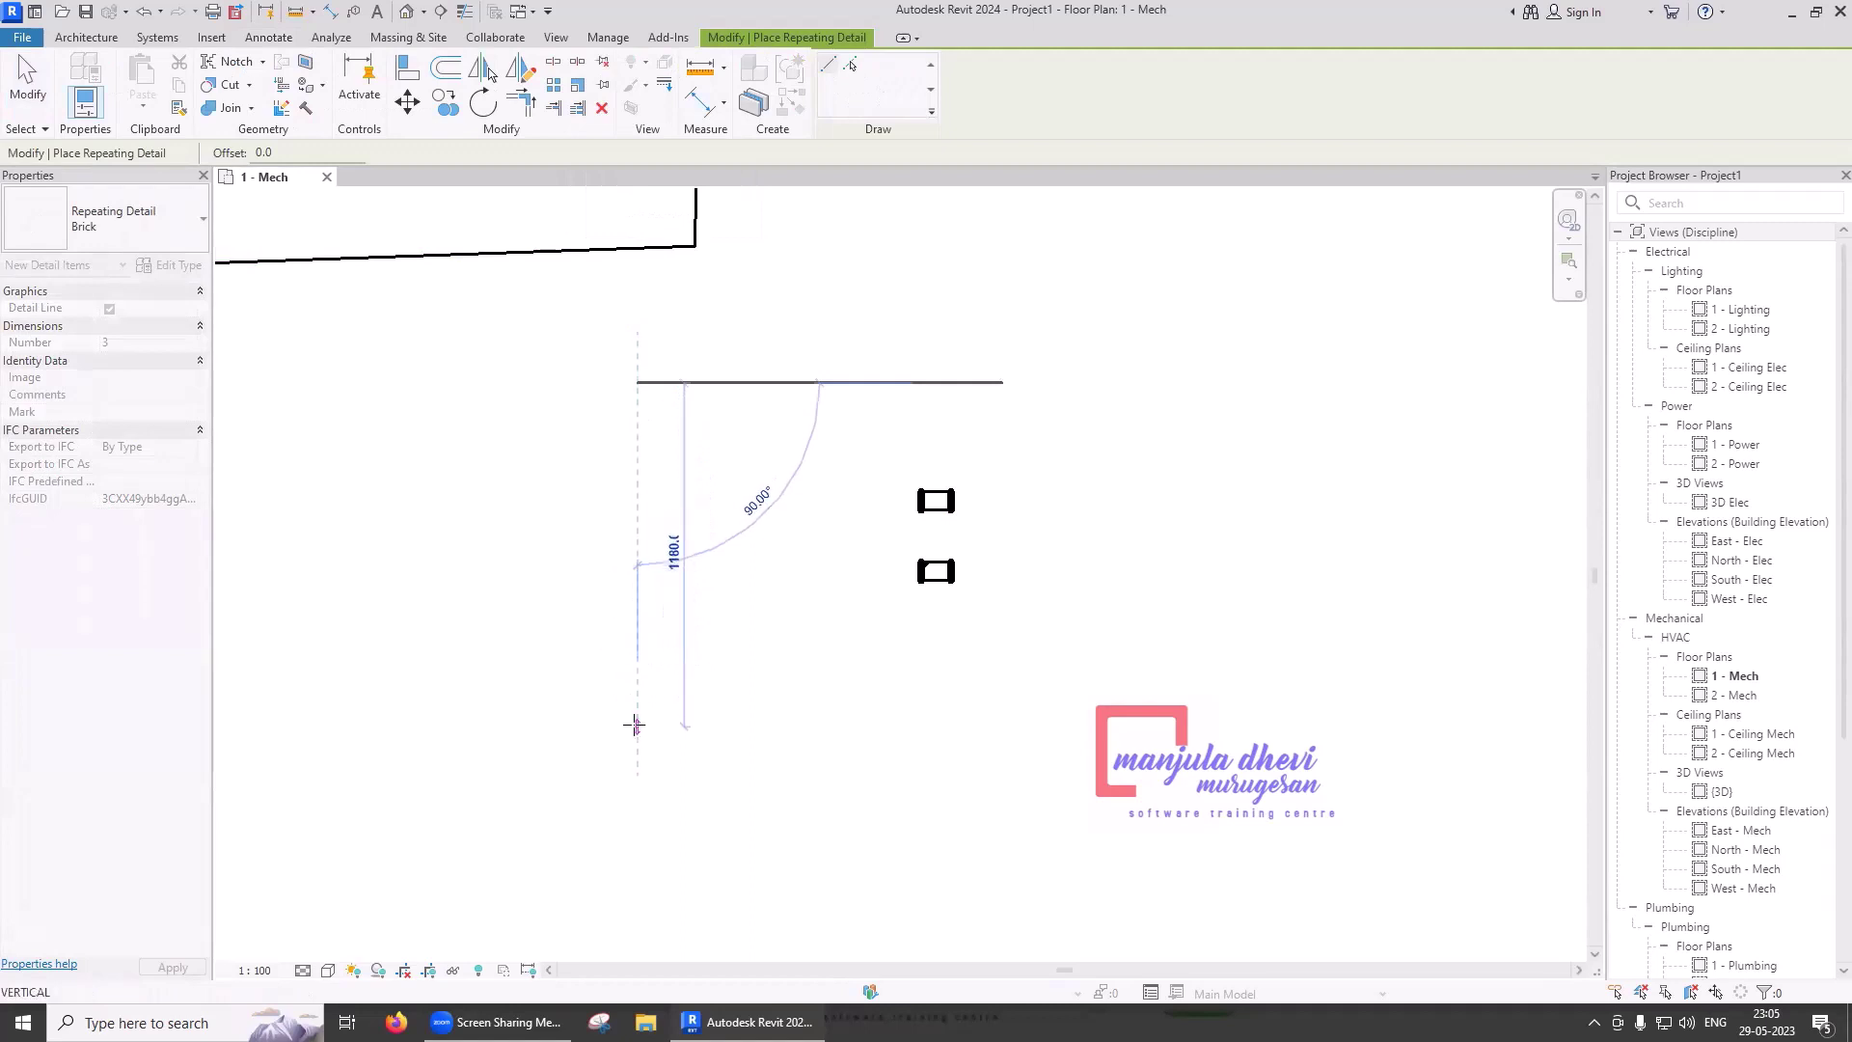
left_click(636, 737)
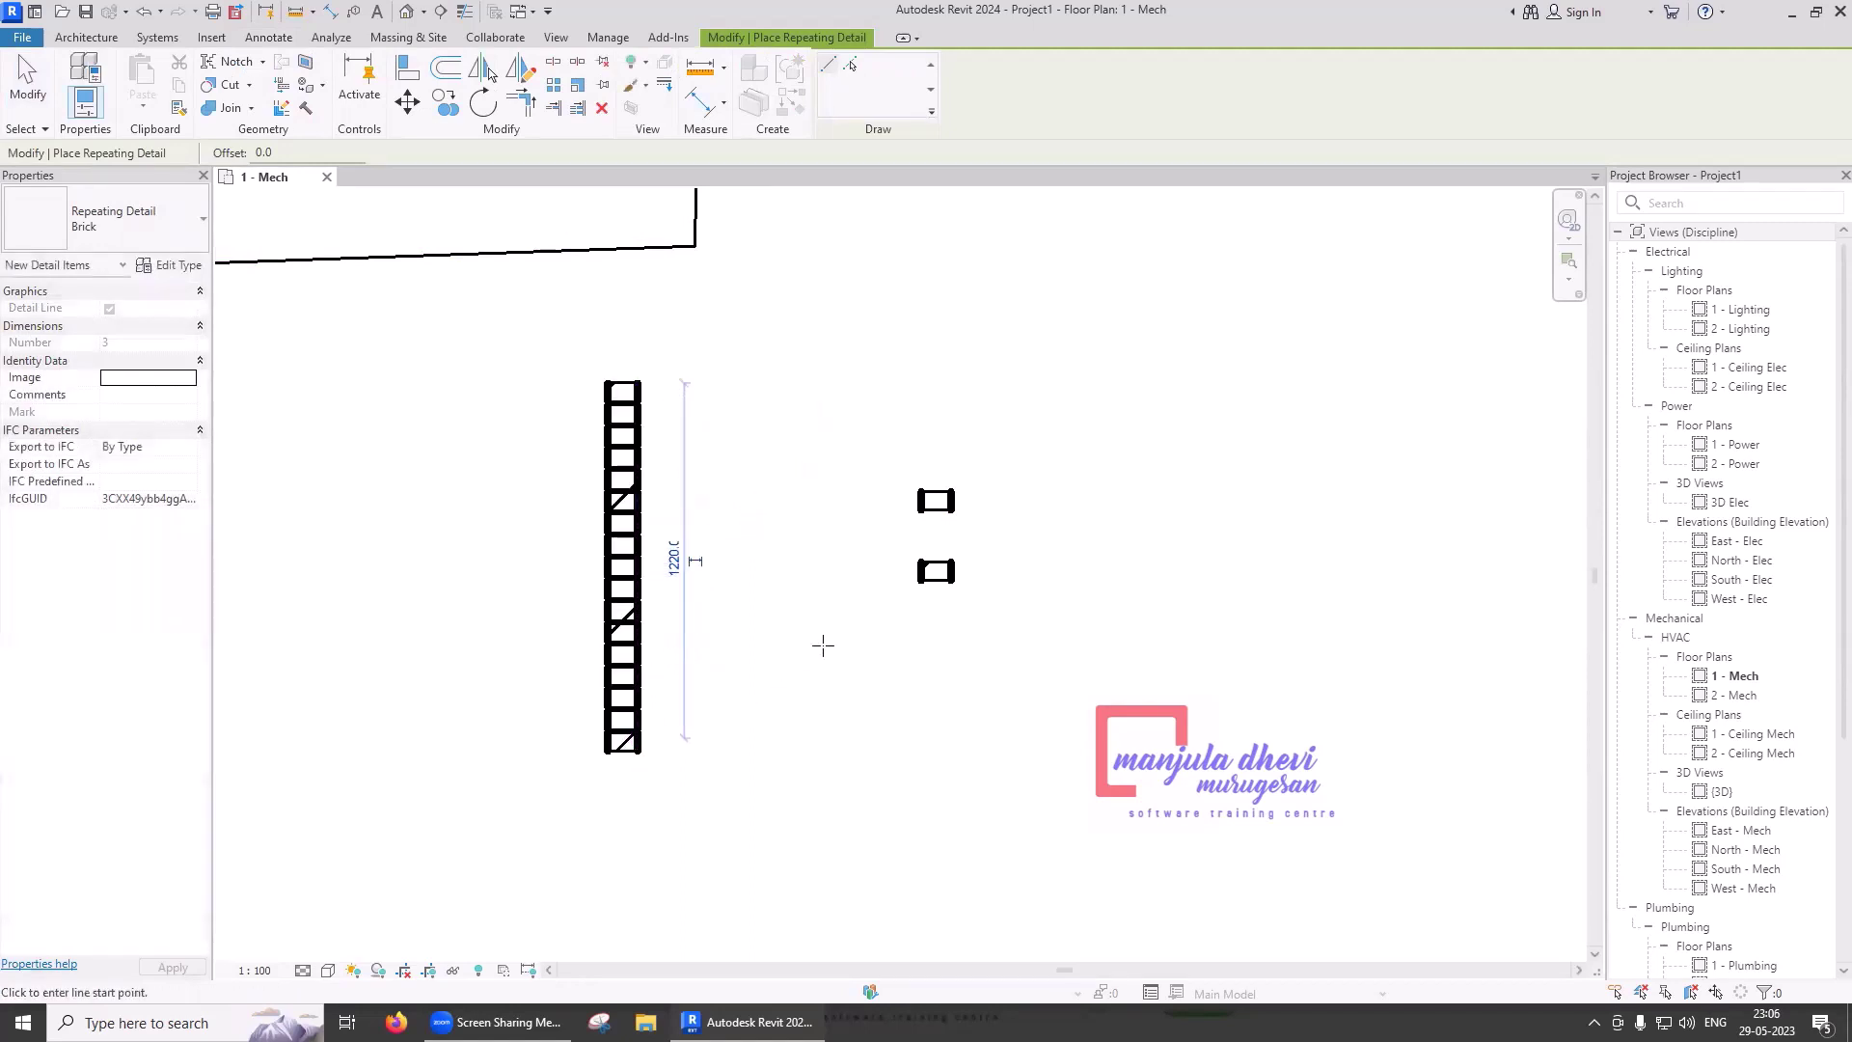
- Keep Brick as the repeating detail and set its spacing to 150
left_click(179, 266)
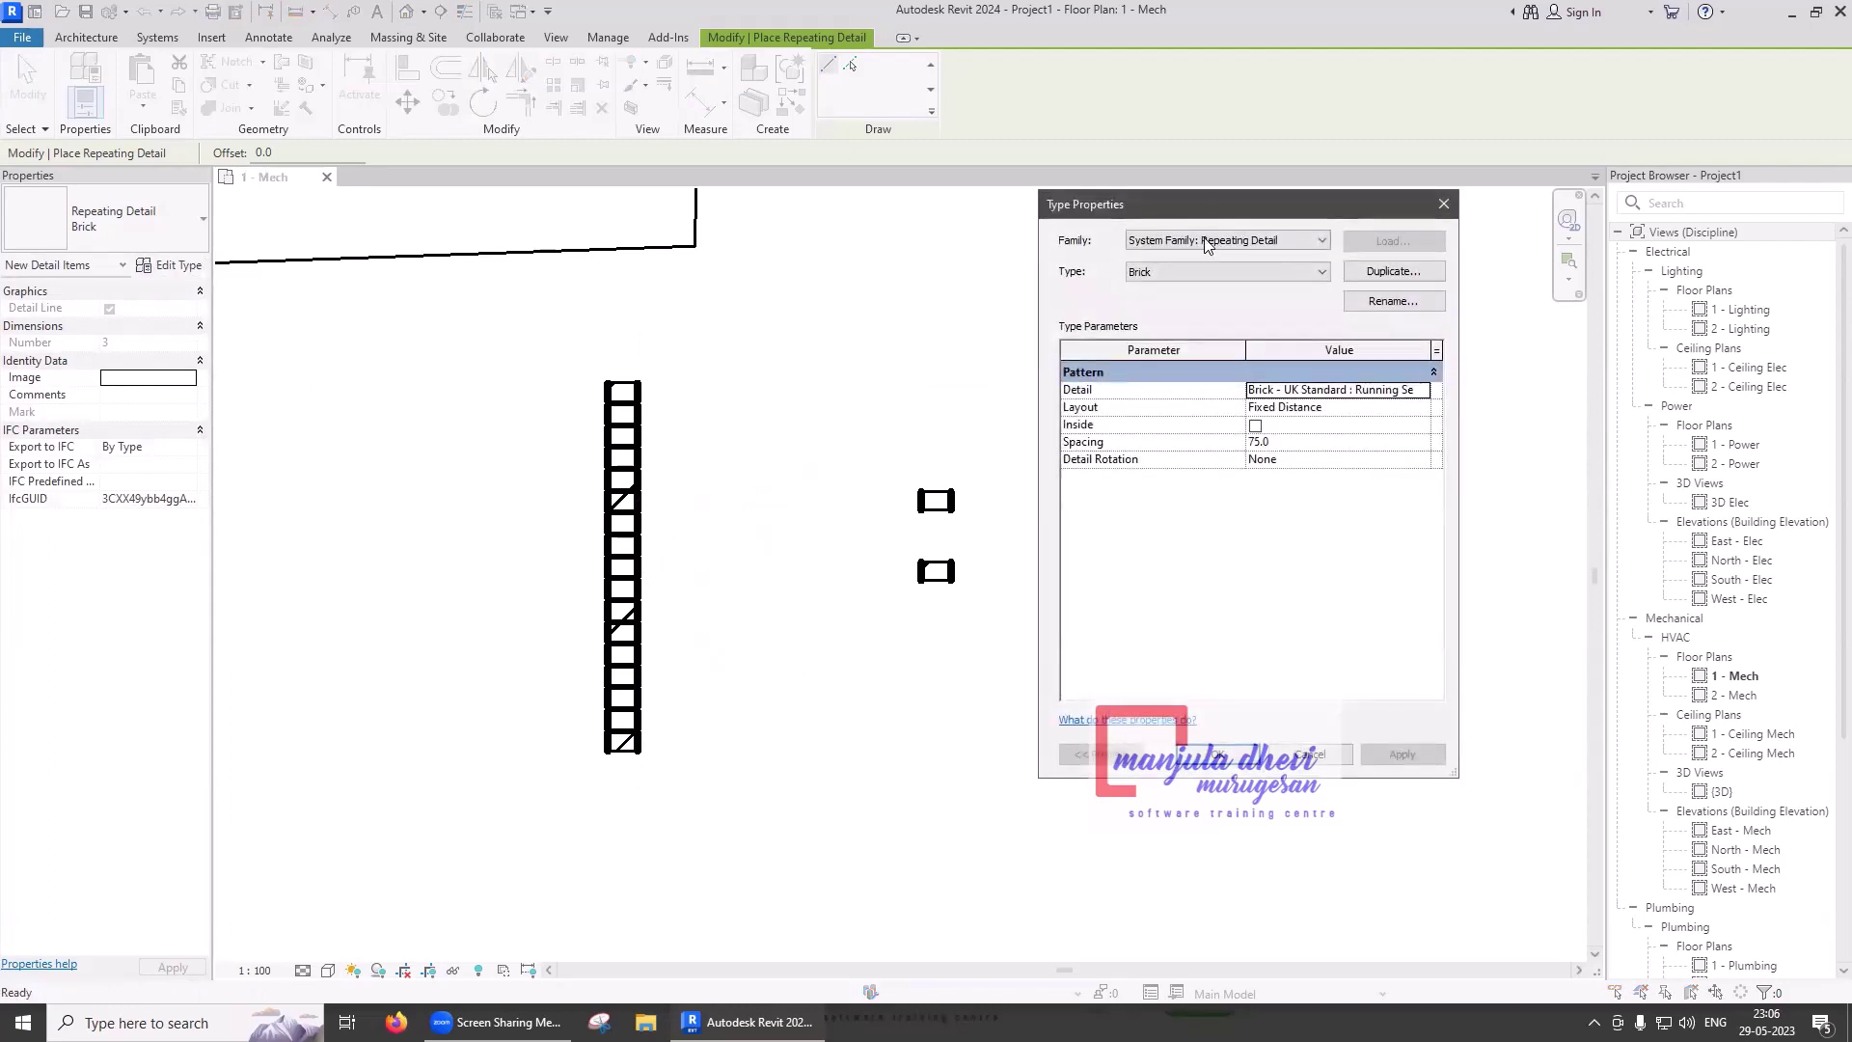
left_click(1422, 391)
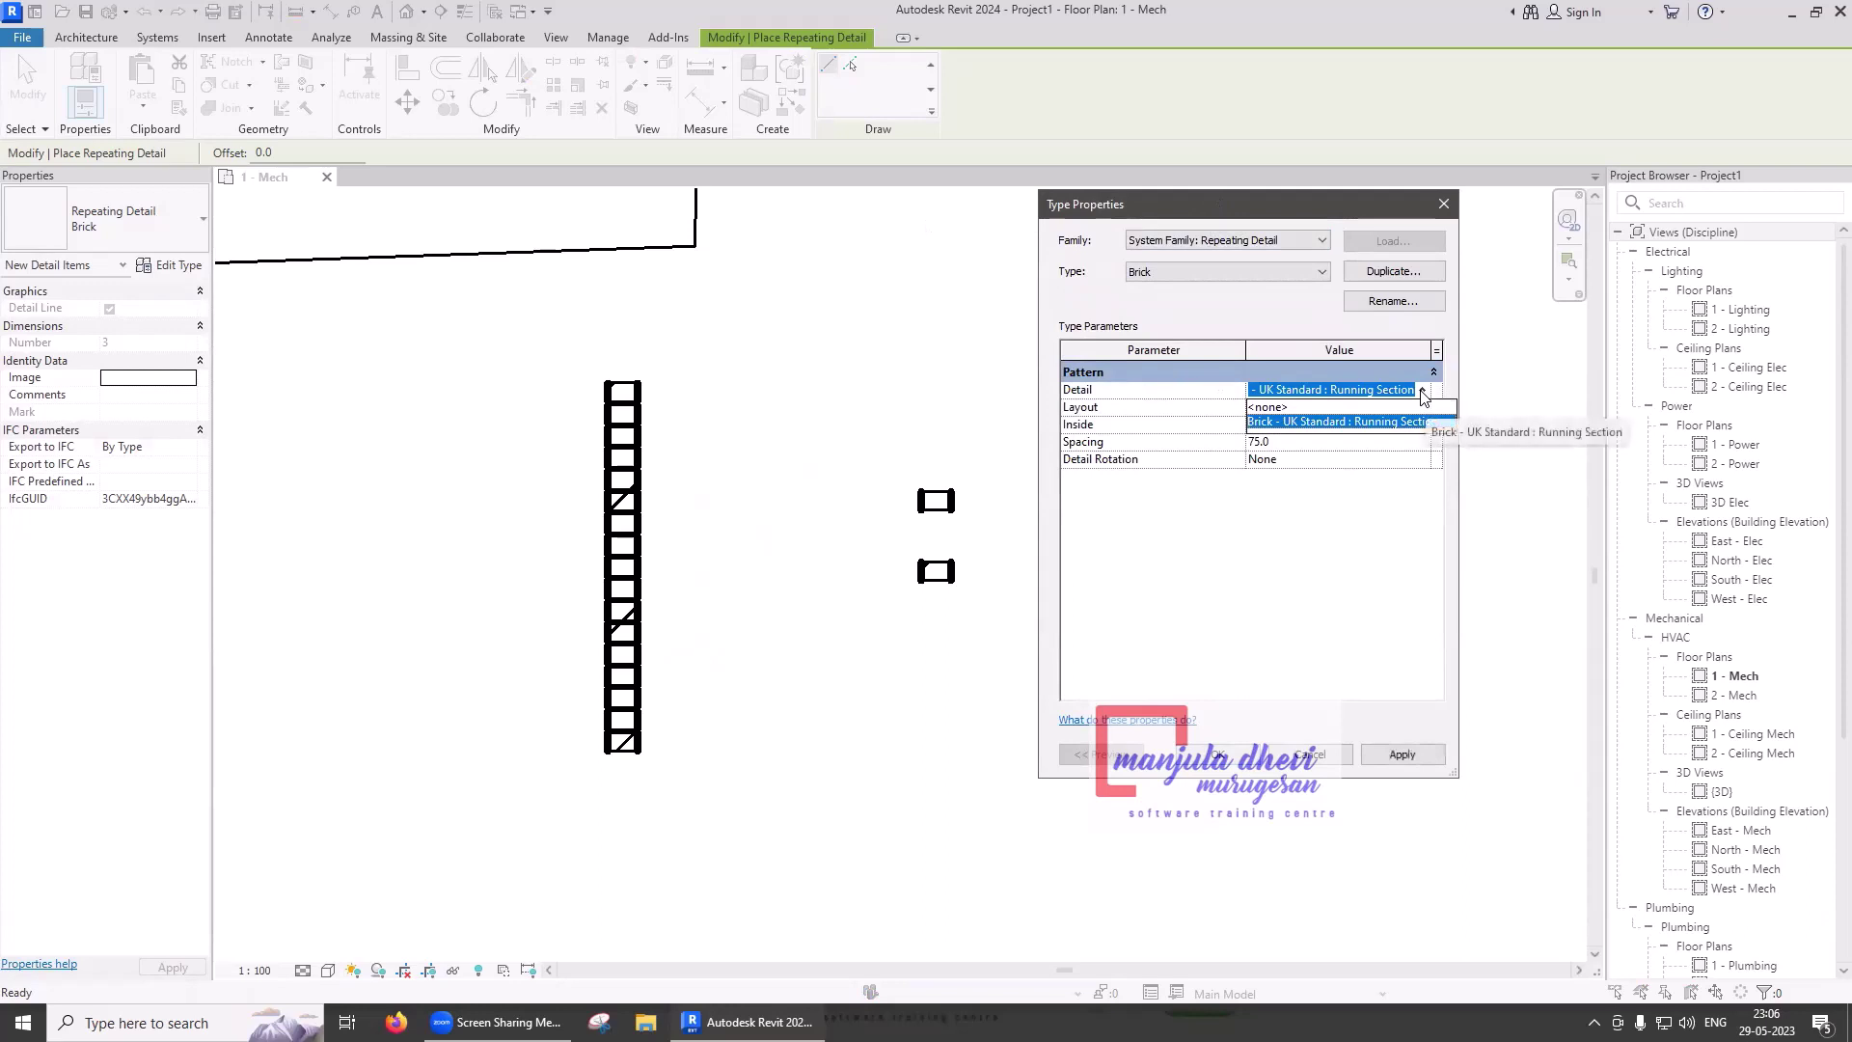
left_click(1422, 418)
left_click(1422, 415)
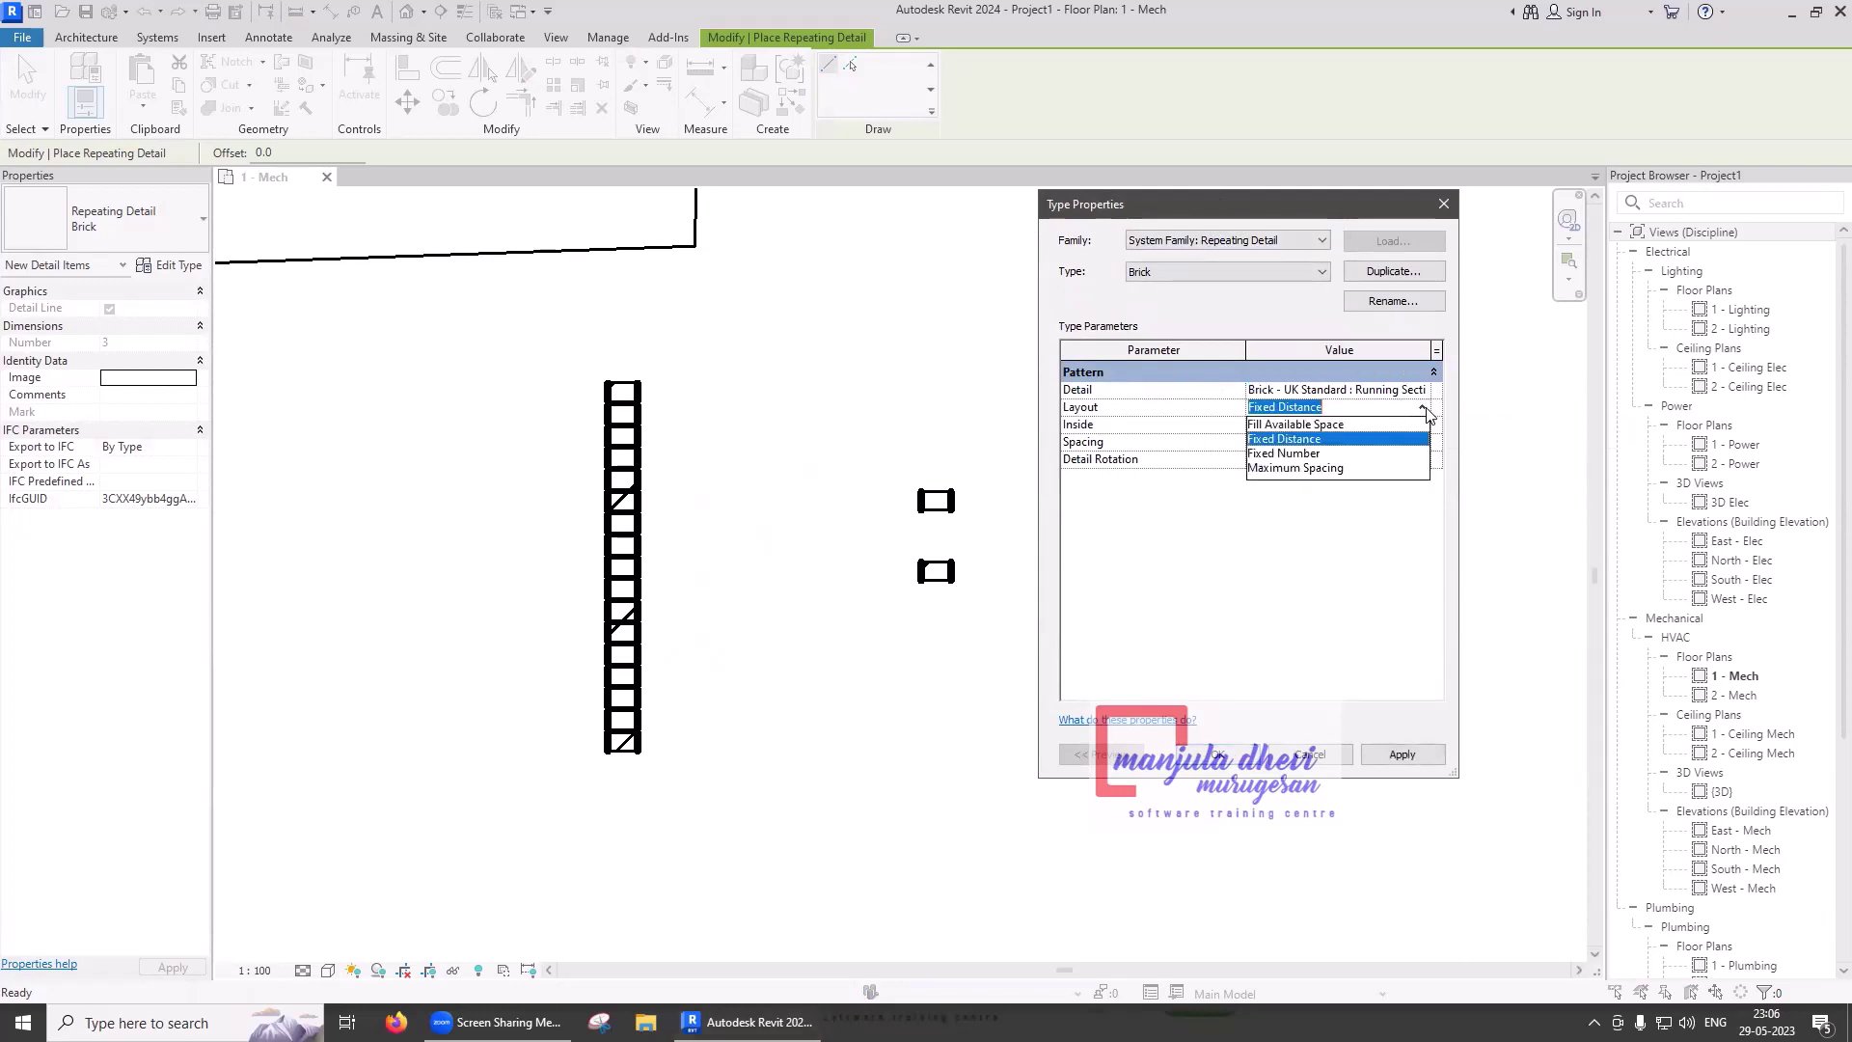
left_click(1427, 416)
left_click(1317, 449)
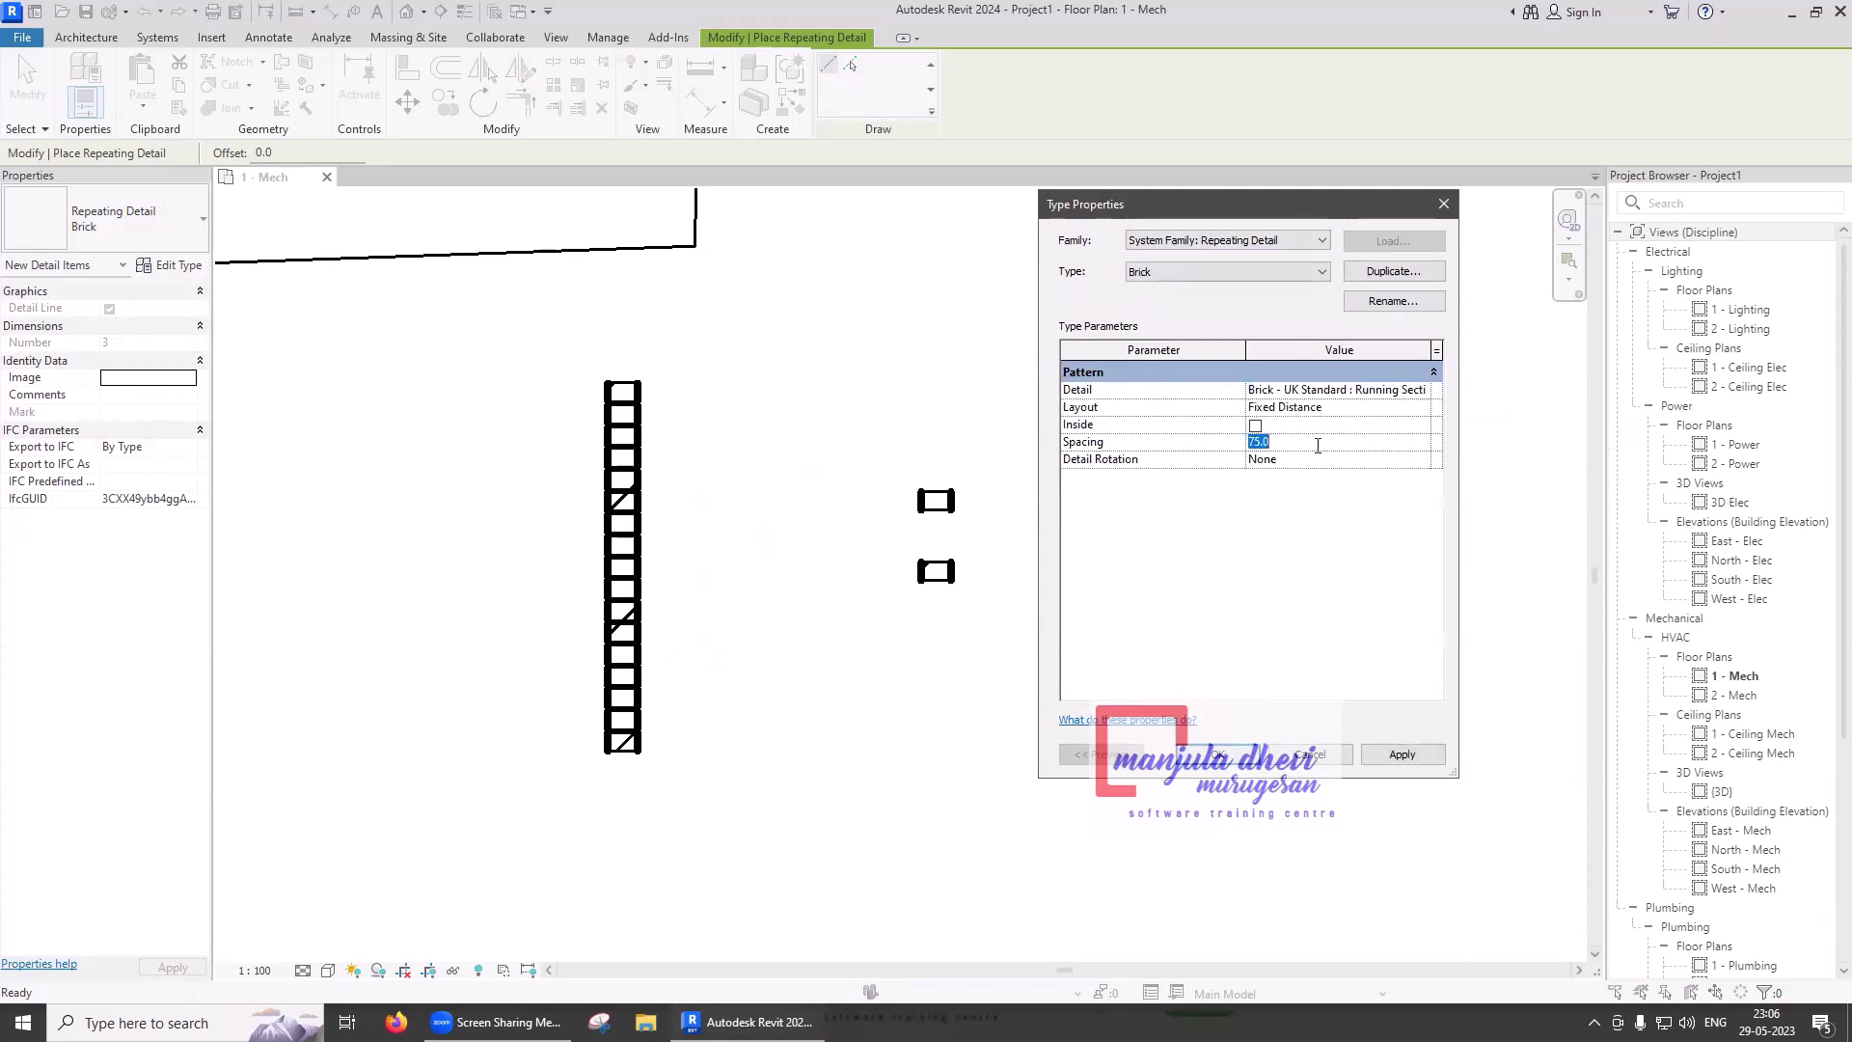
type("150")
left_click(1405, 743)
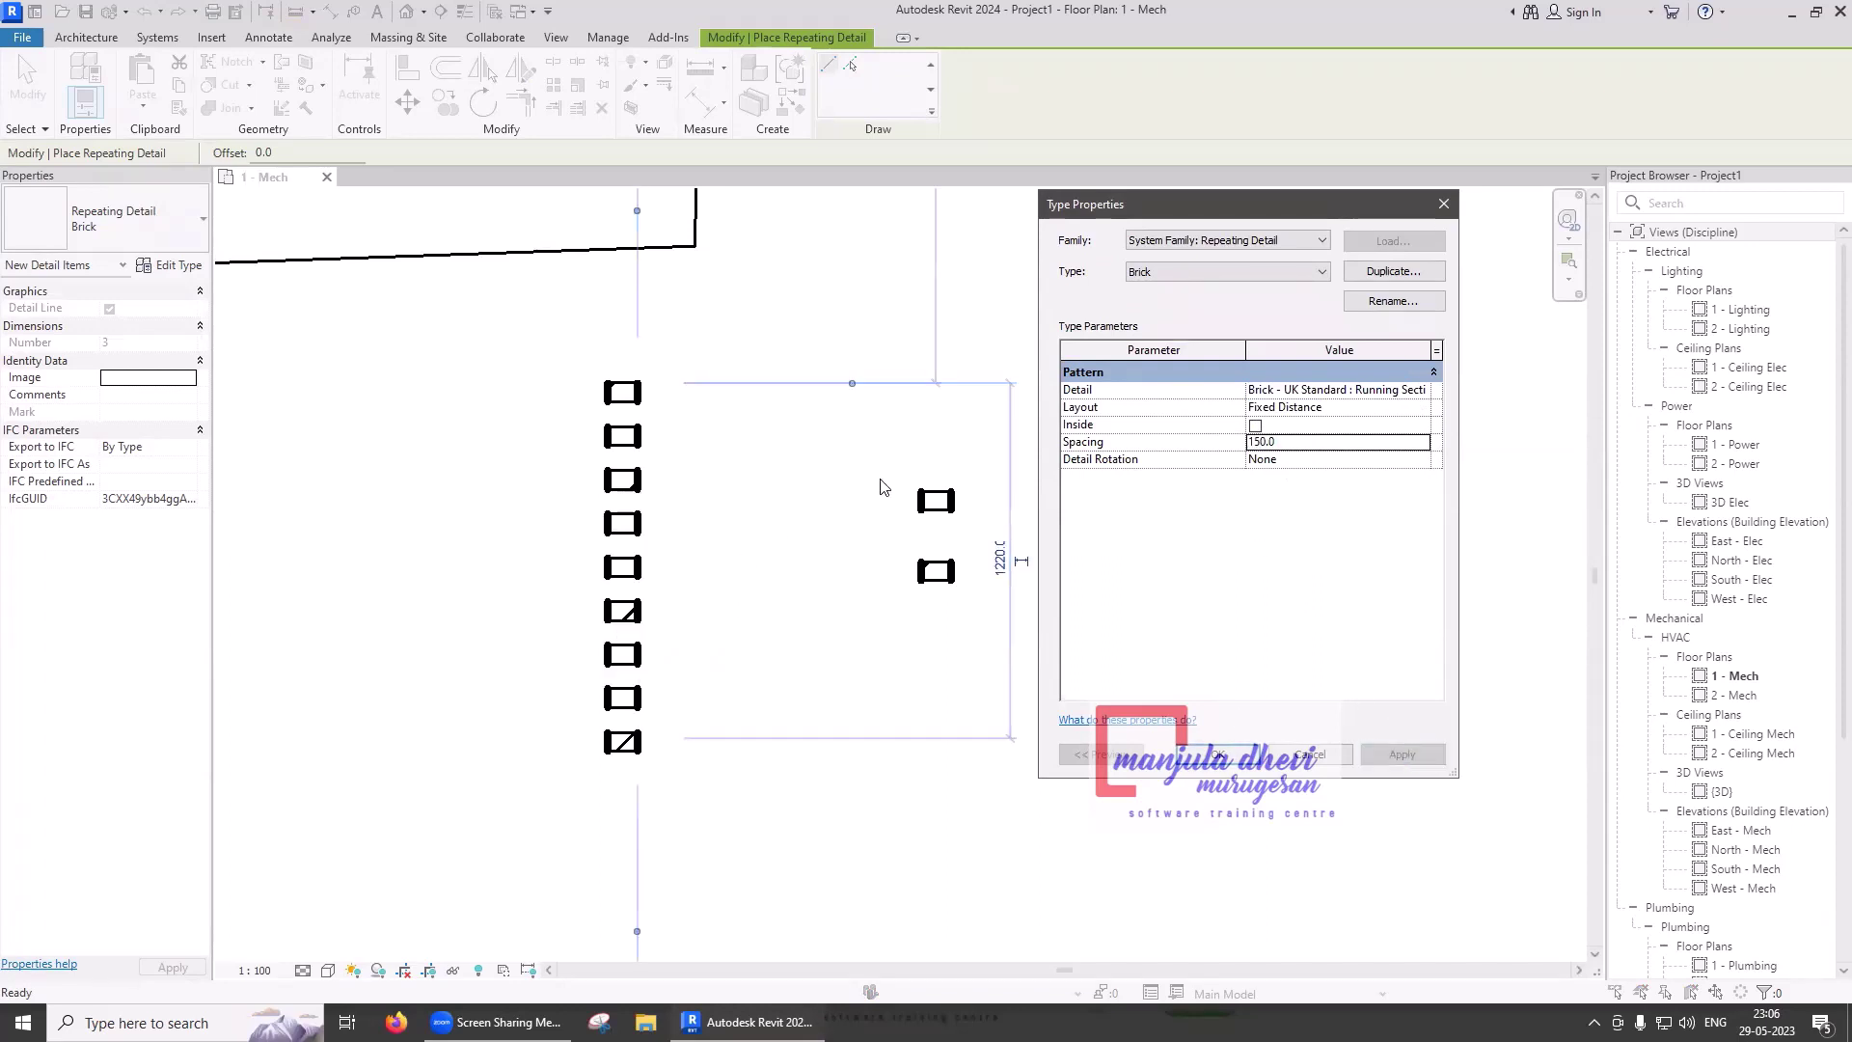
- Rotate each repeated brick 90° Clockwise
left_click(1375, 460)
left_click(1421, 461)
left_click(1379, 487)
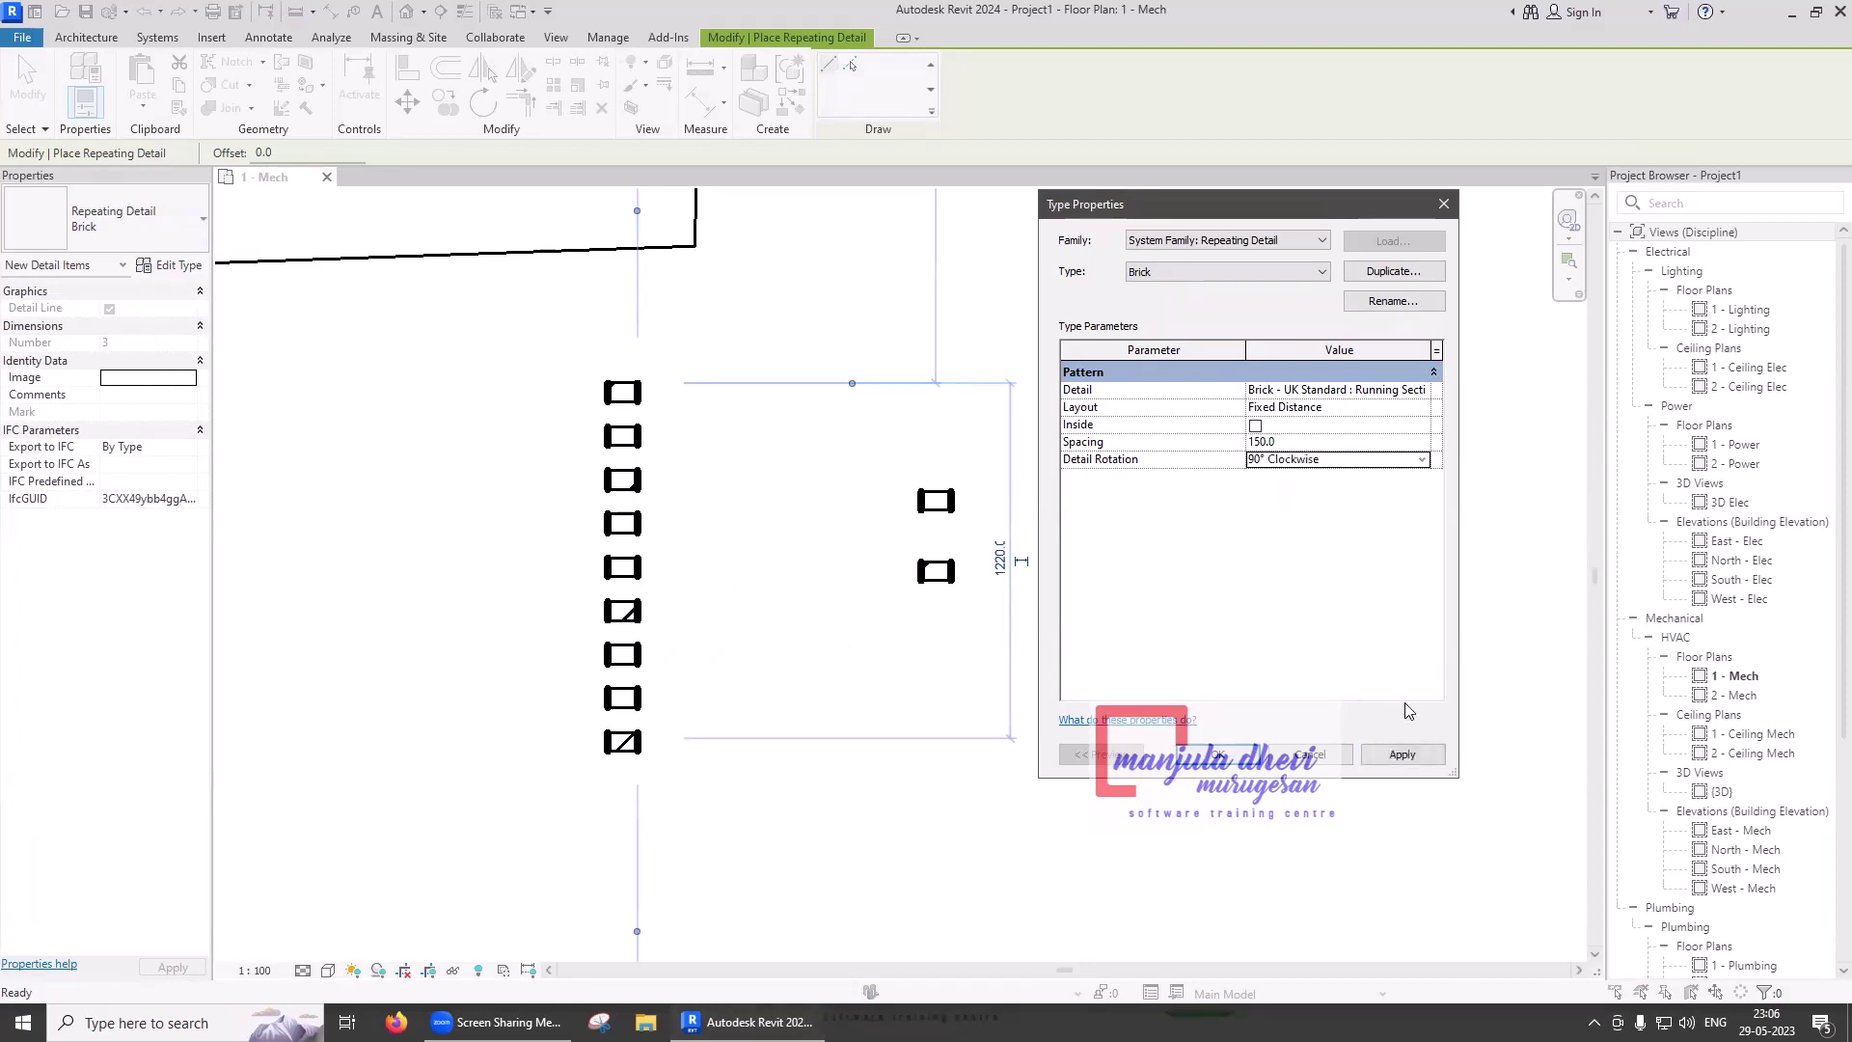
left_click(1401, 754)
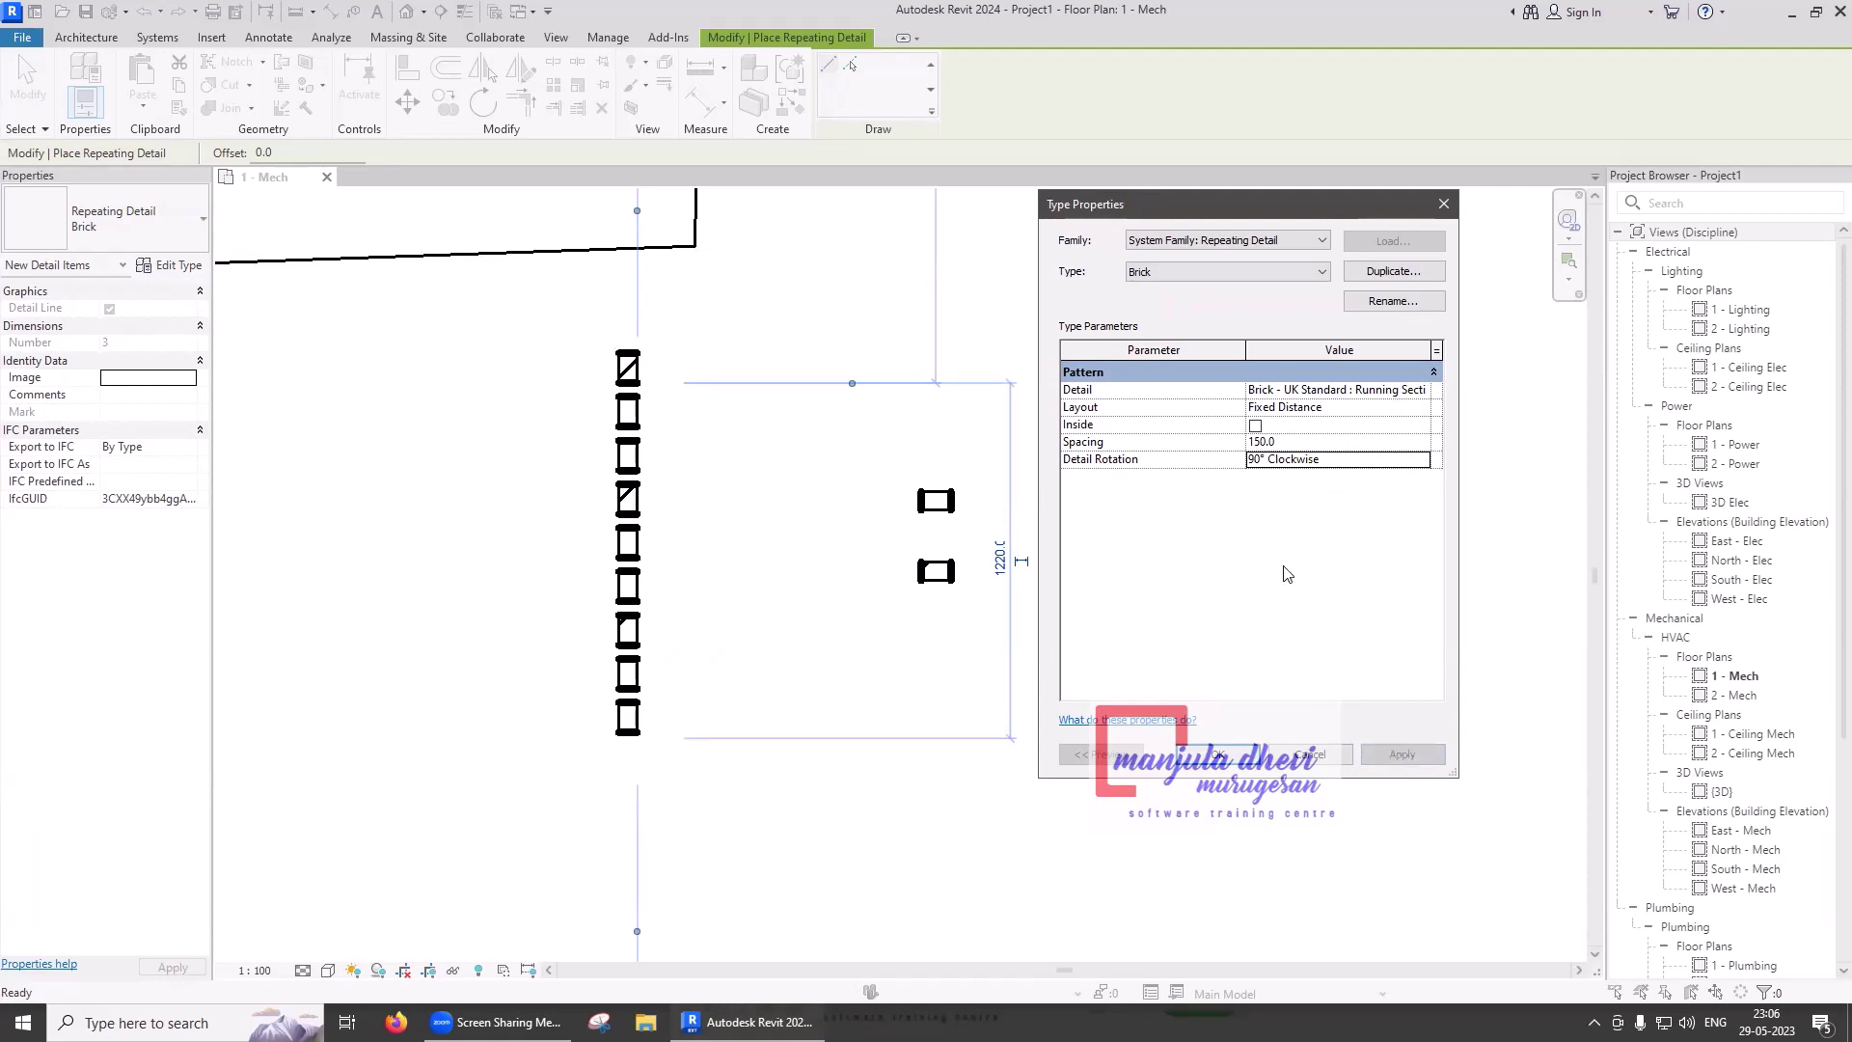
- Turn on Inside and set the repeating detail layout to Maximum Spacing
left_click(1413, 408)
left_click(1421, 410)
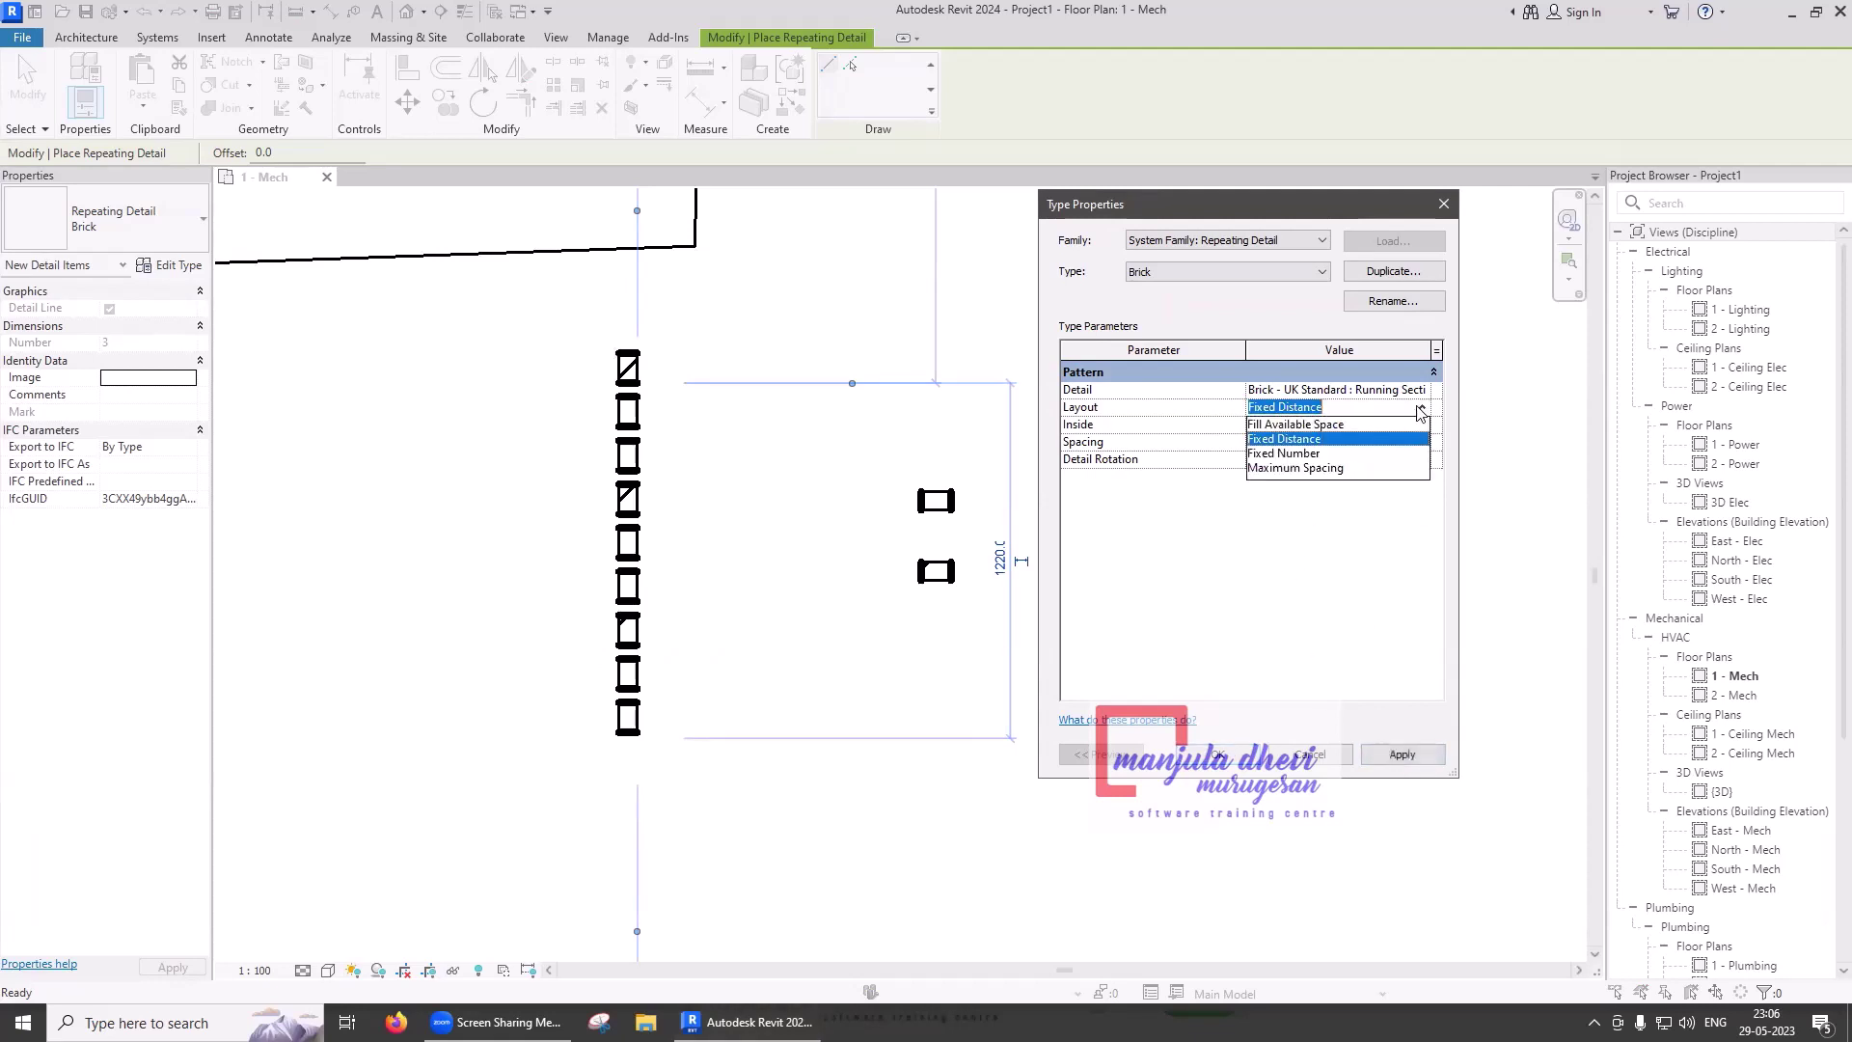
left_click(1321, 424)
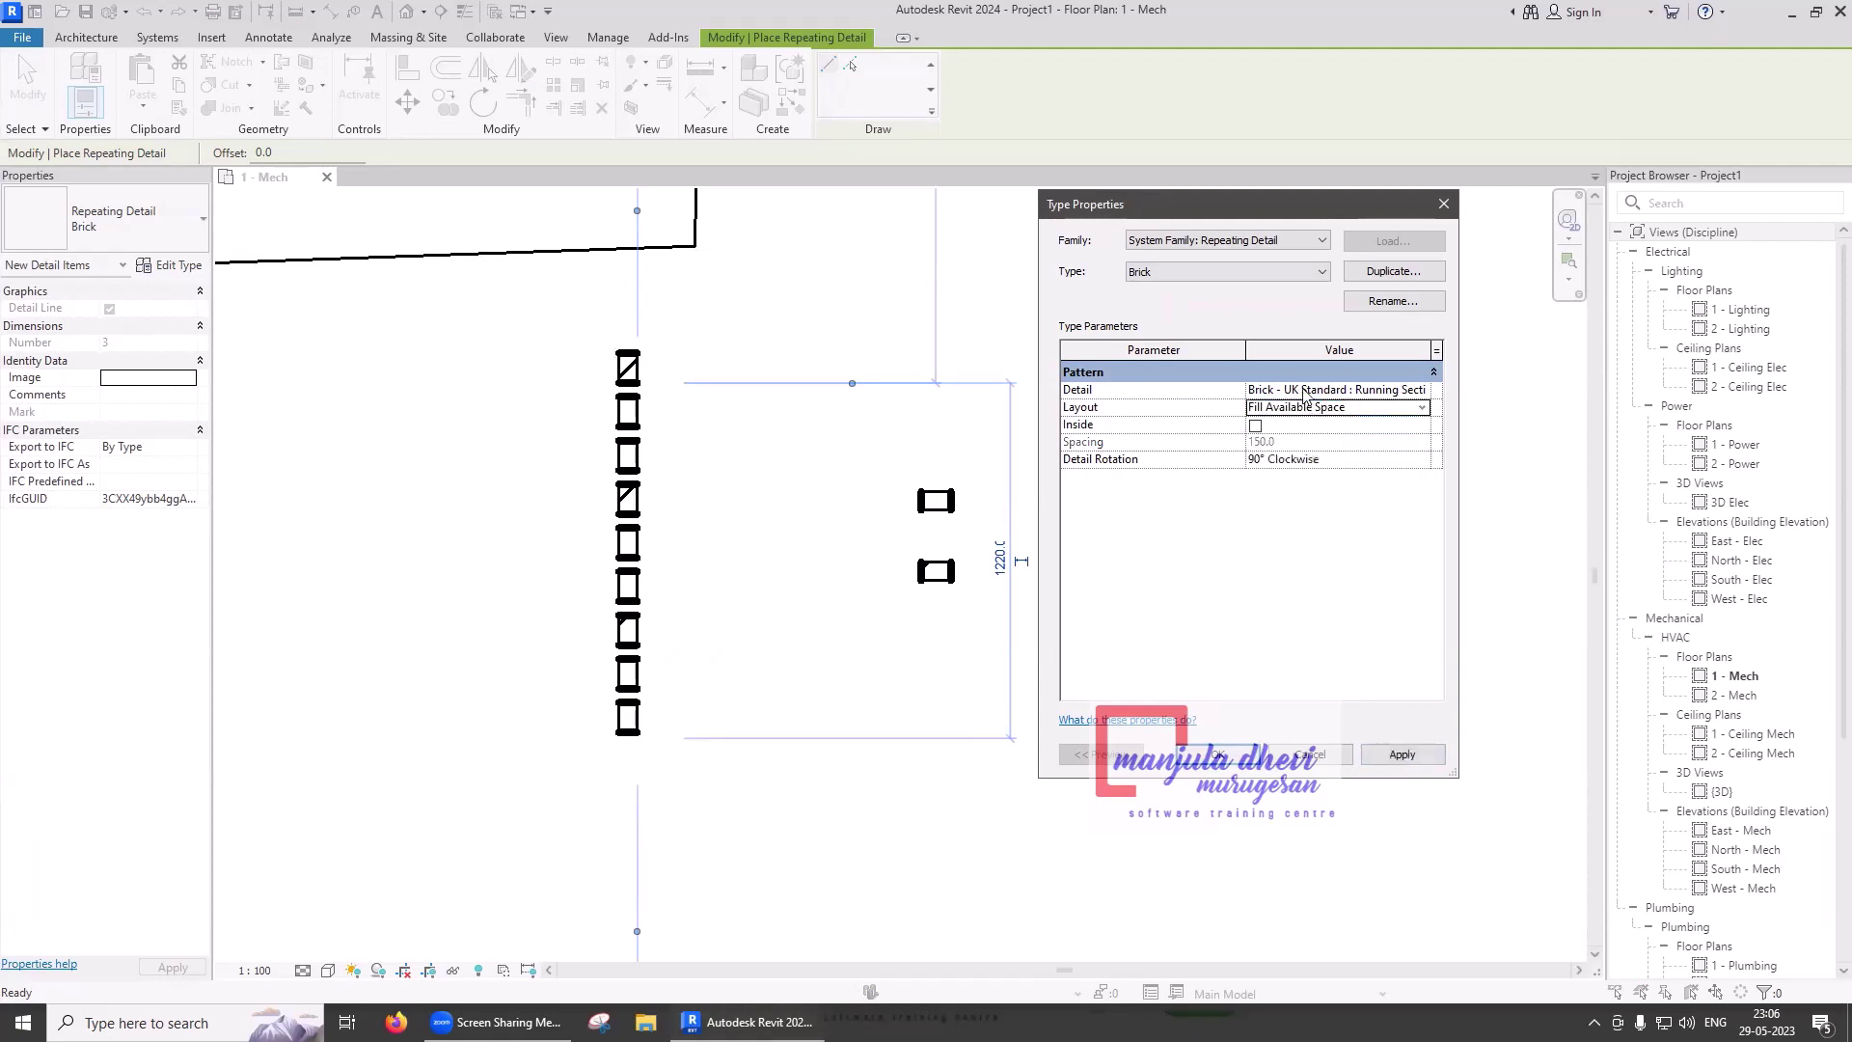
left_click(1401, 755)
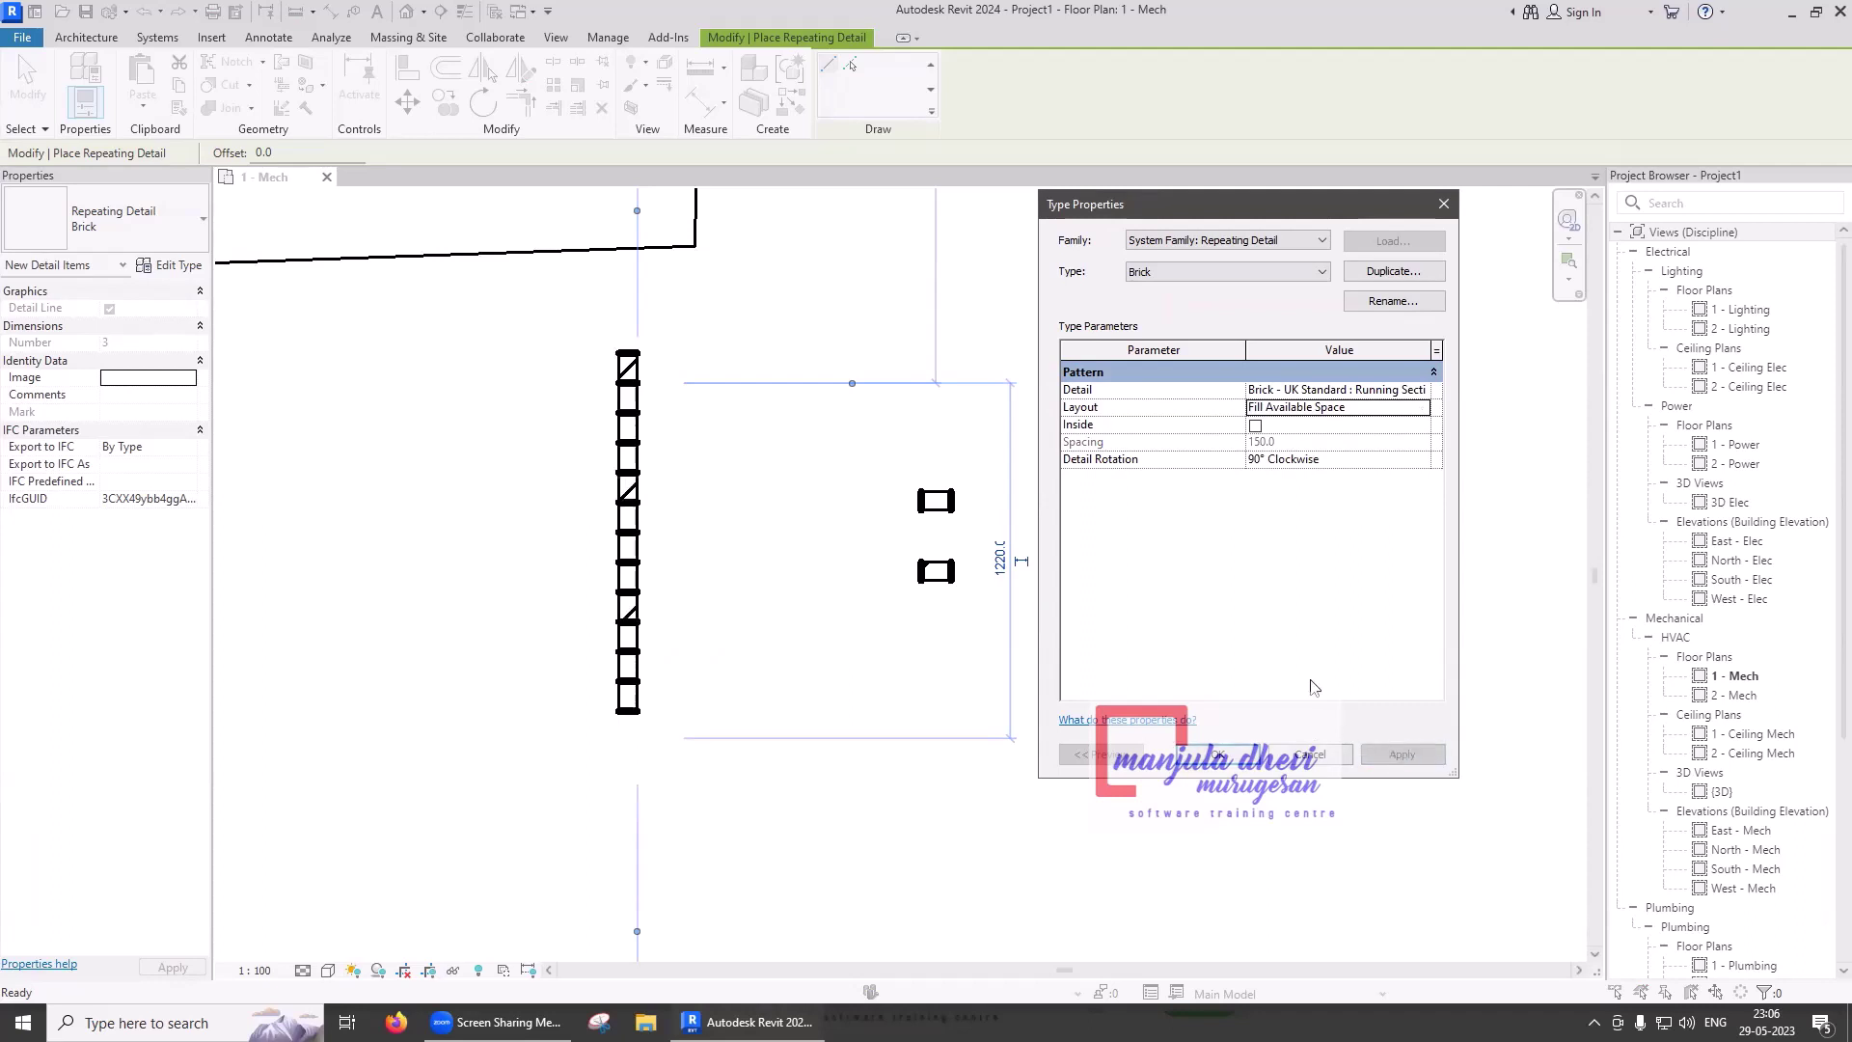
left_click(1424, 411)
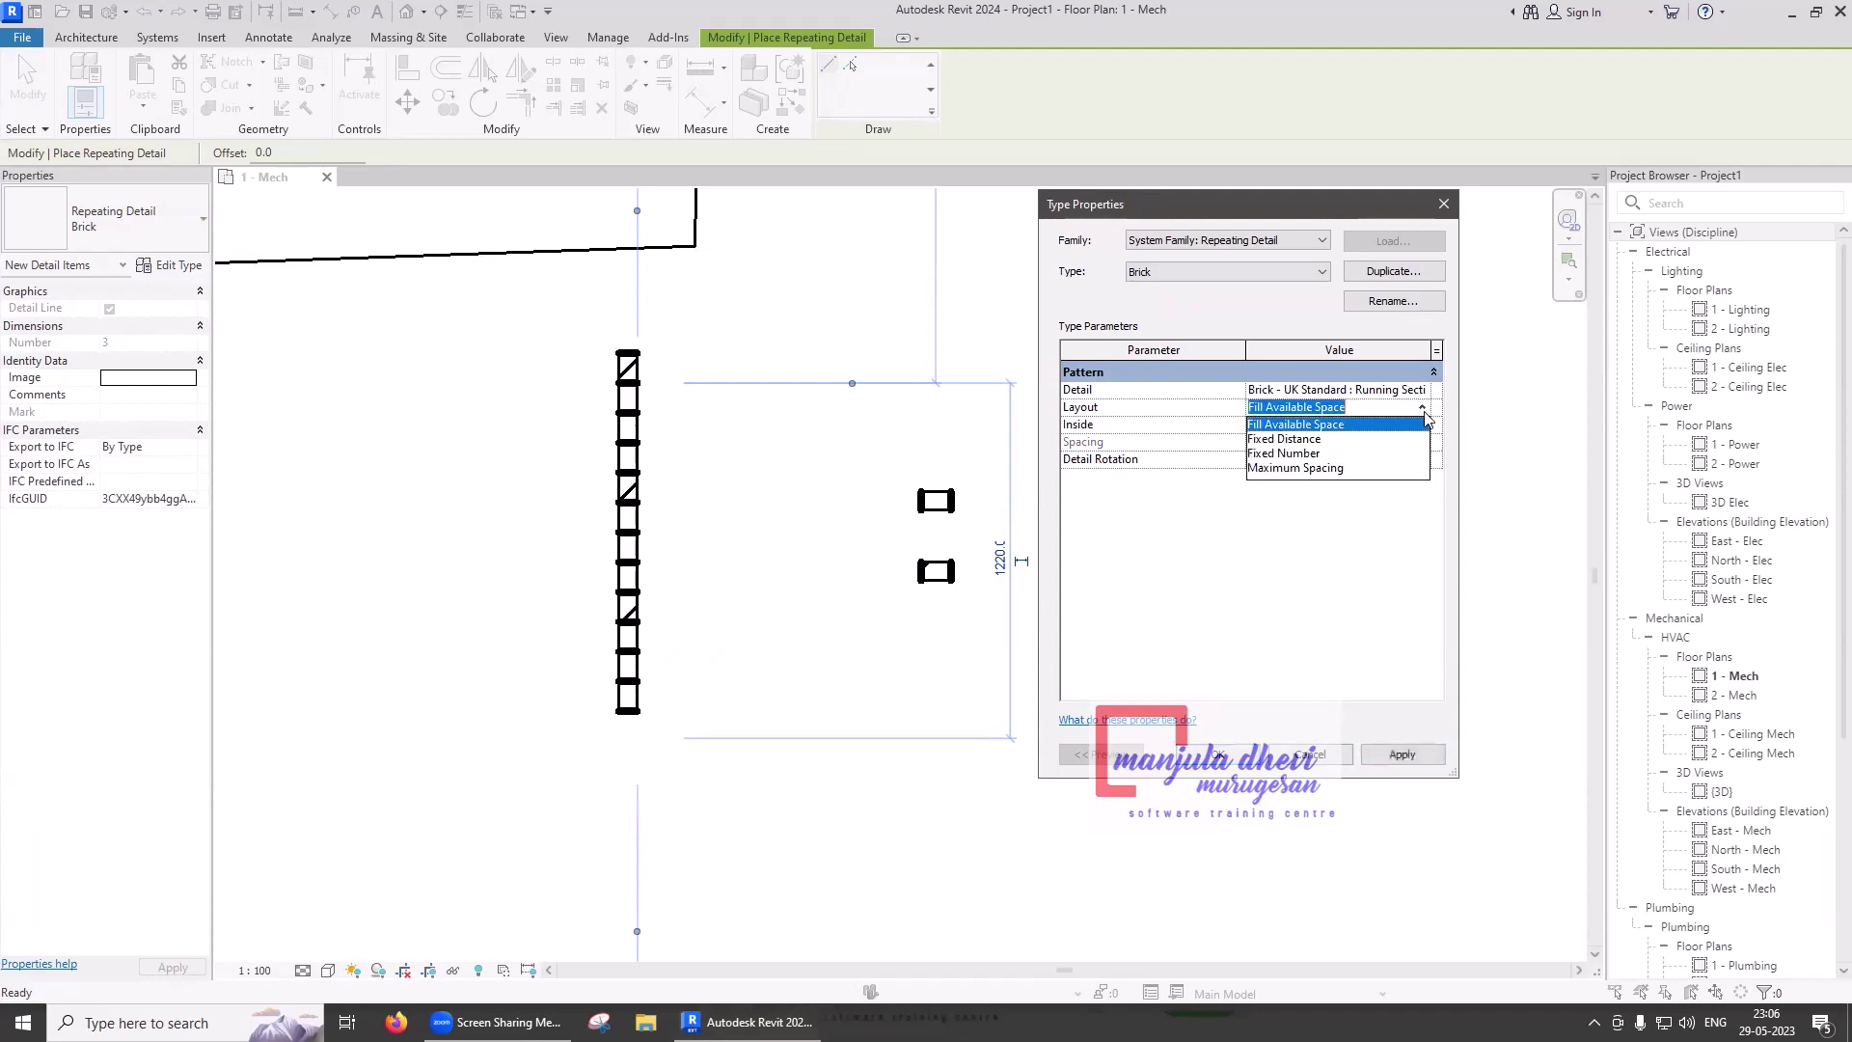
left_click(1318, 455)
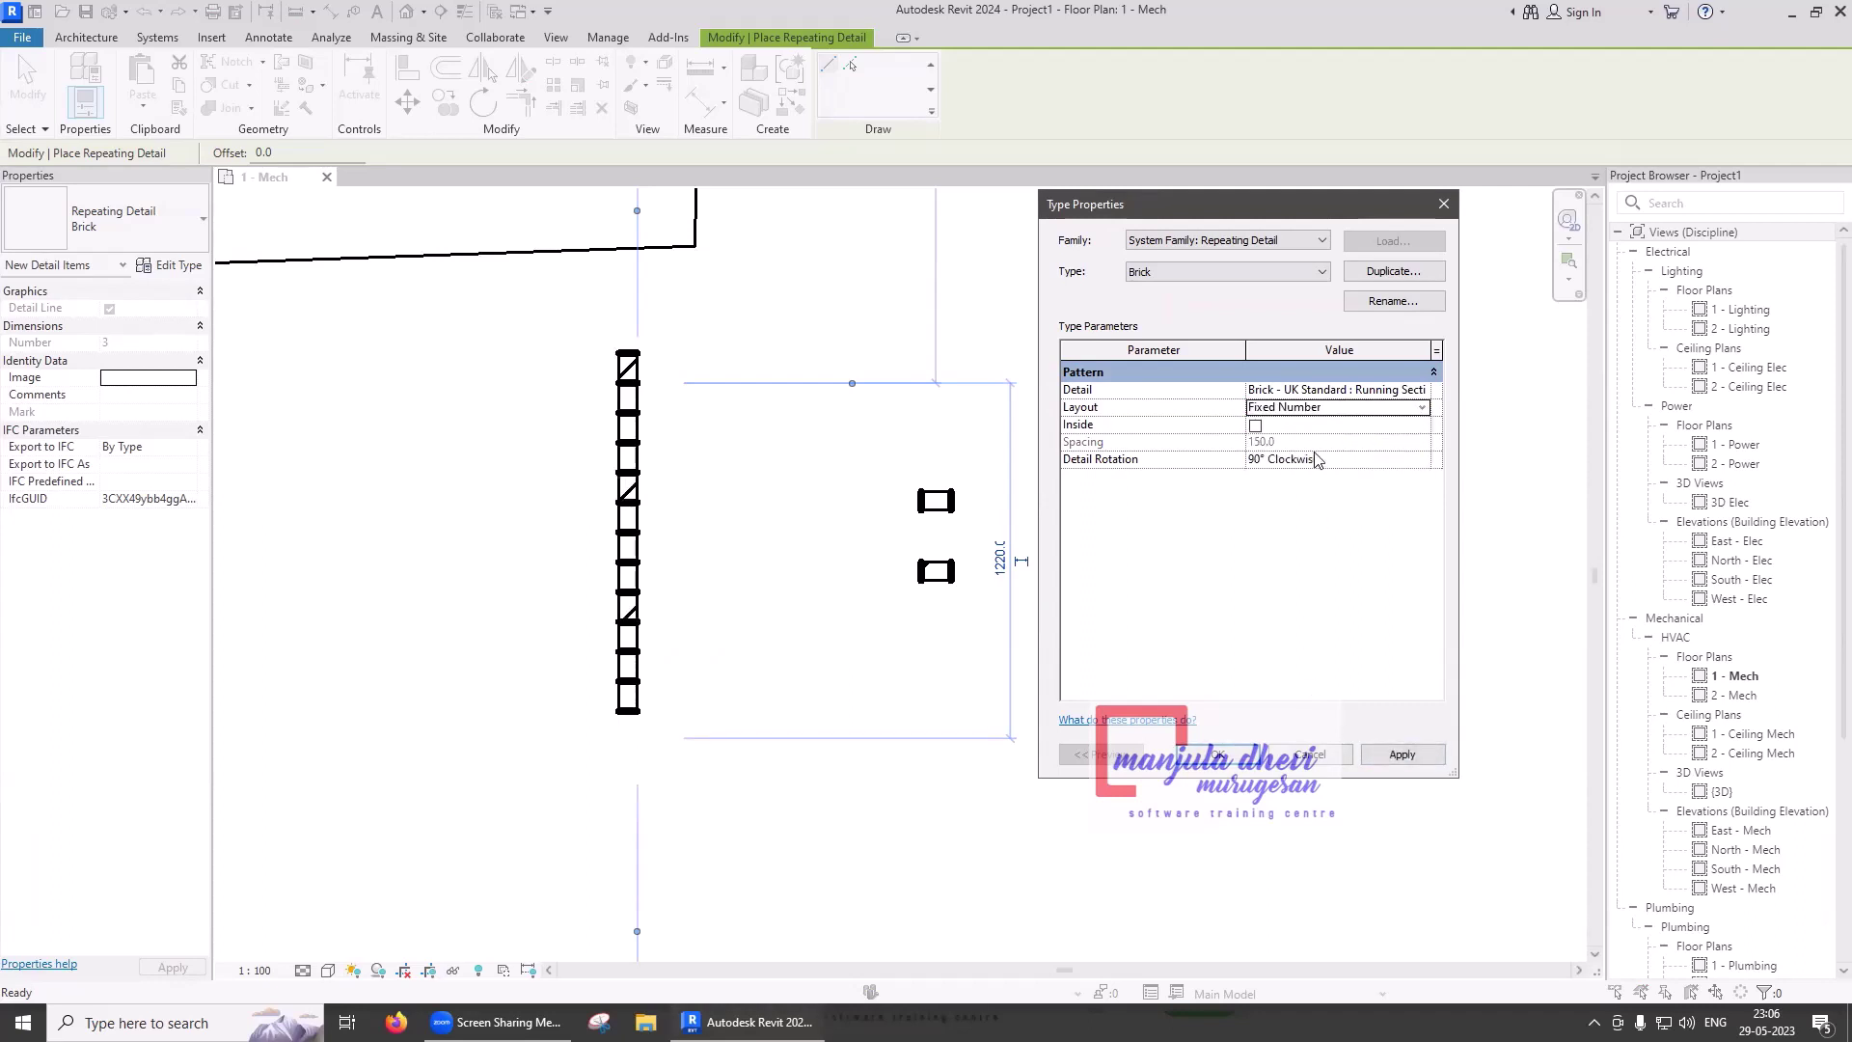
left_click(1255, 426)
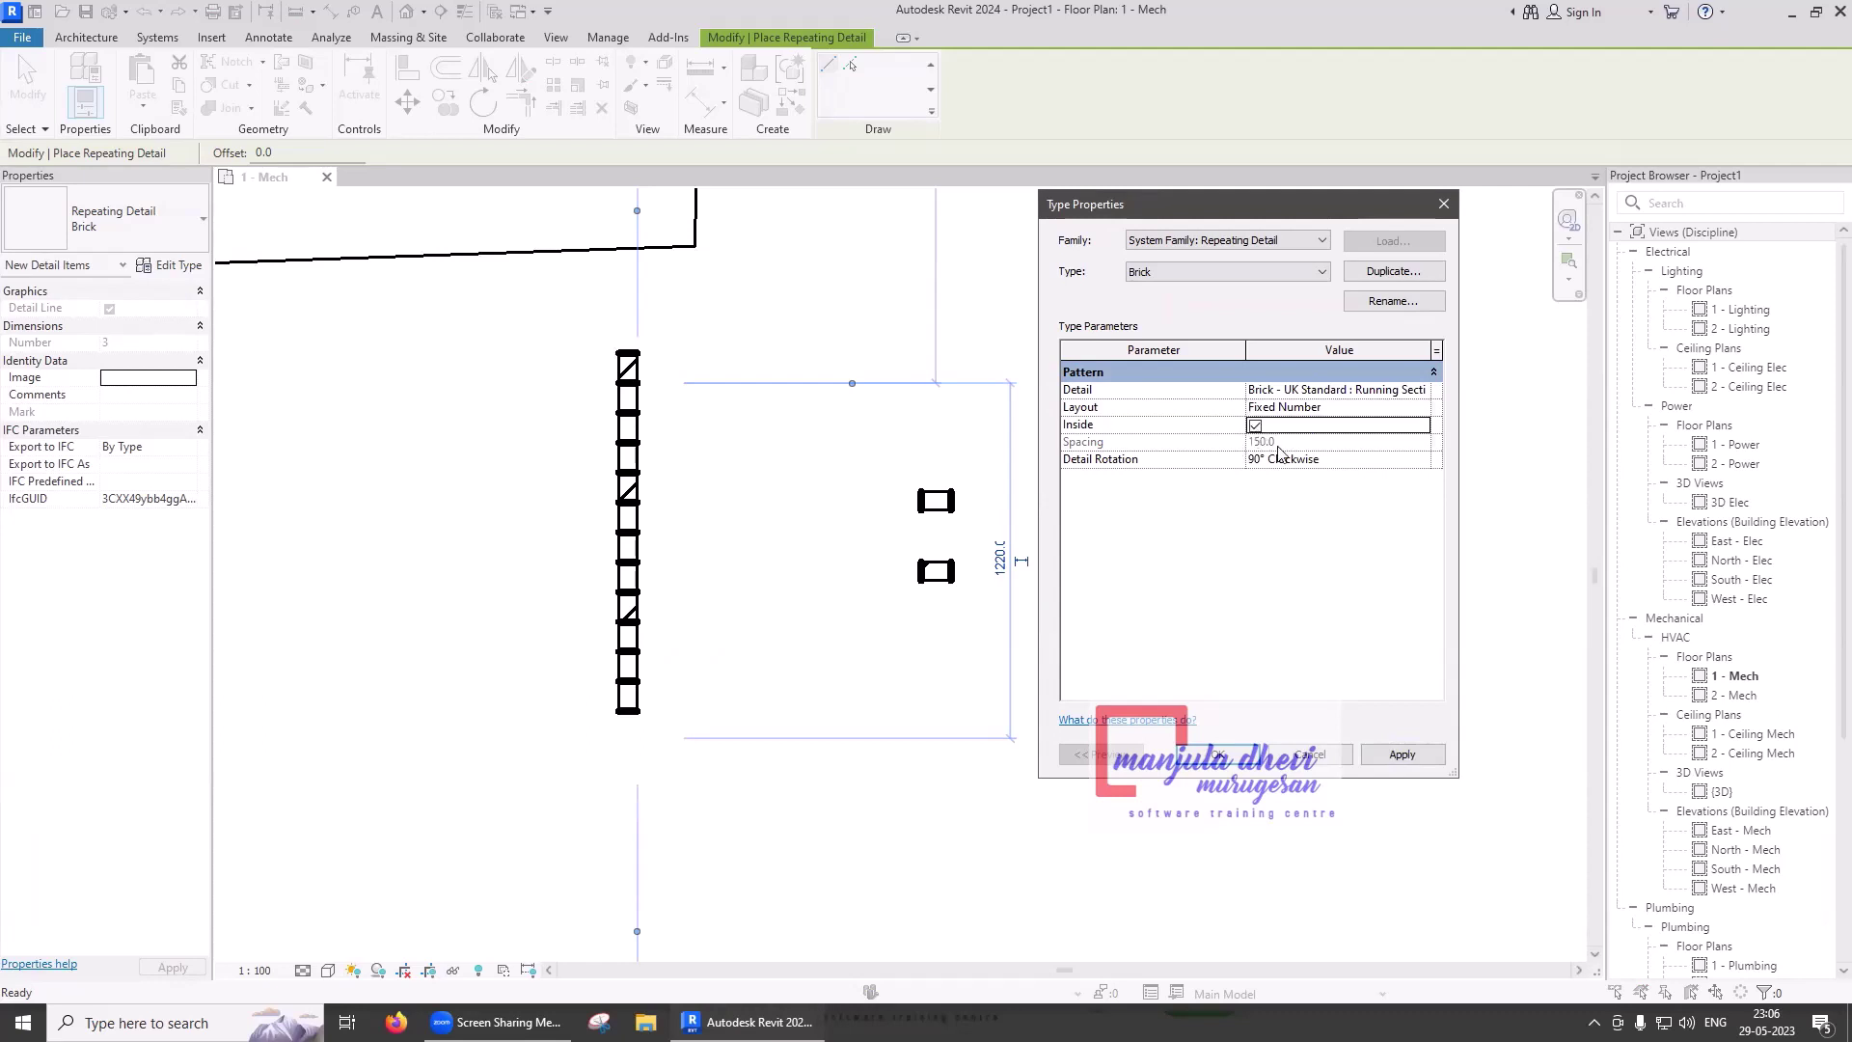
left_click(1414, 409)
left_click(1422, 412)
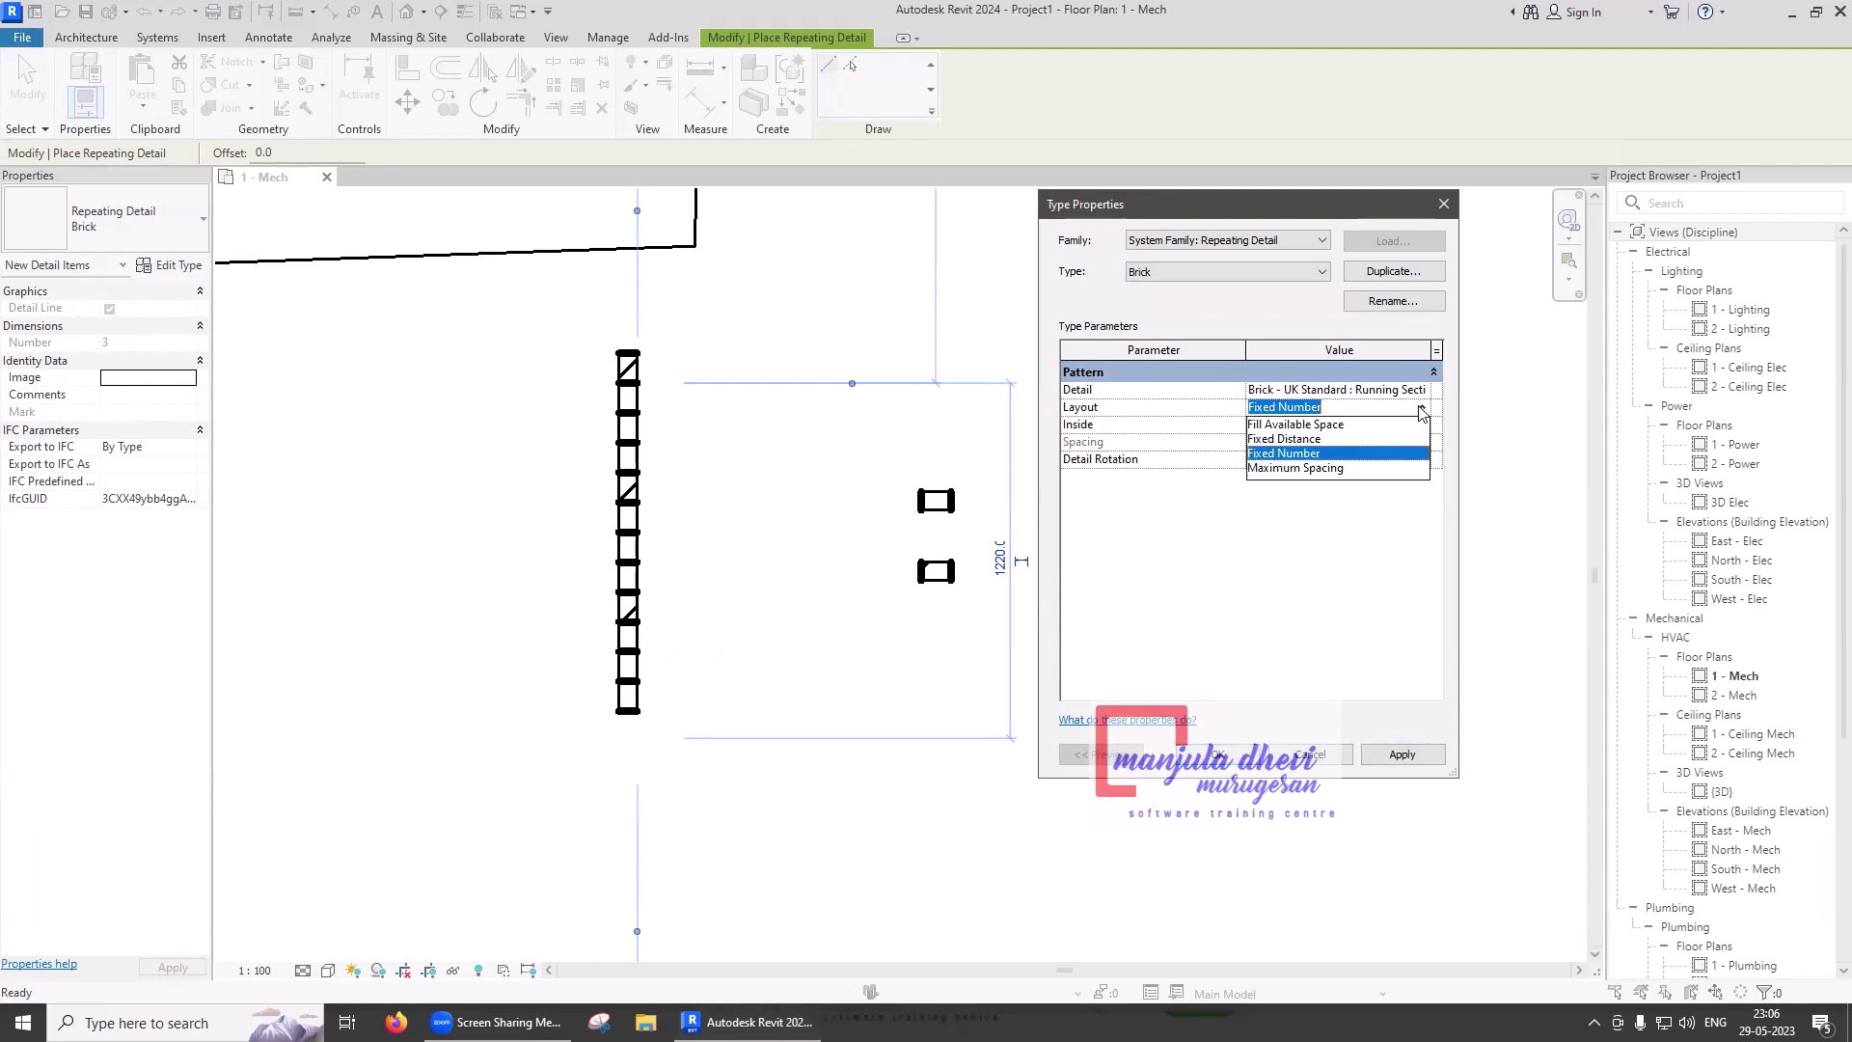
left_click(1304, 467)
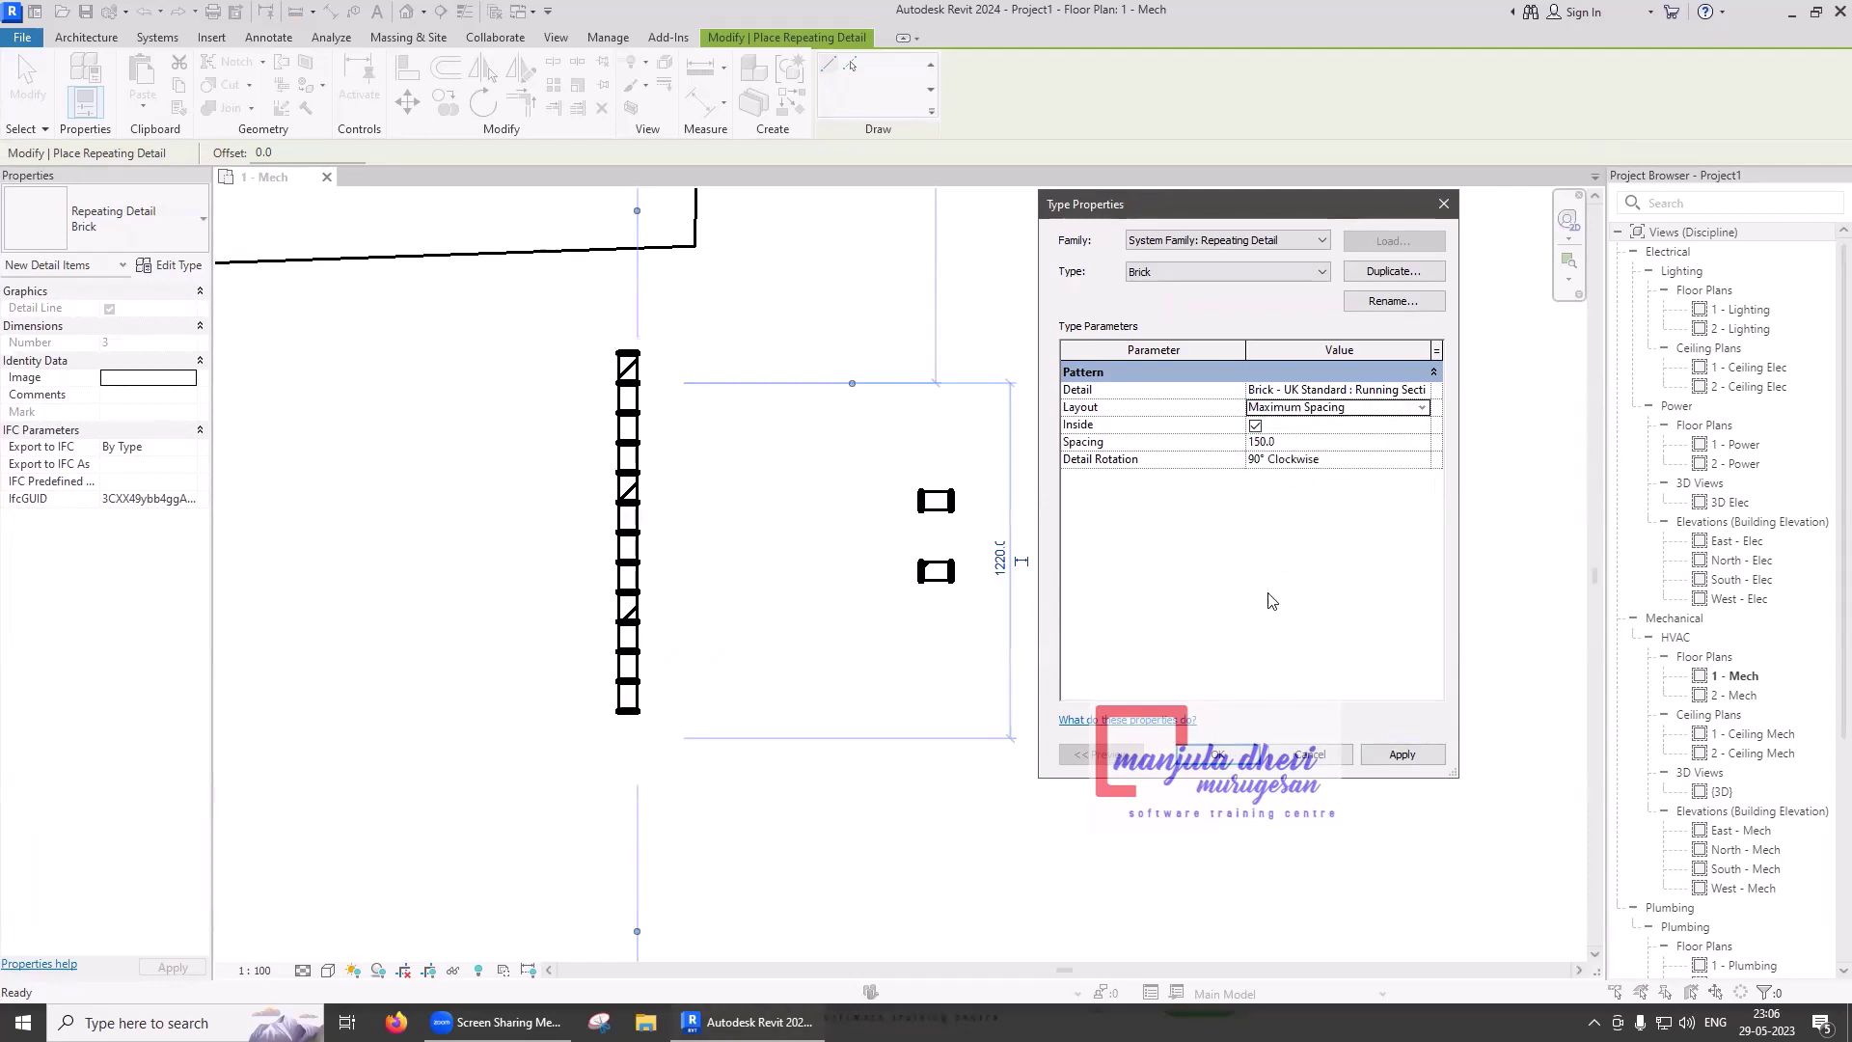
left_click(1401, 755)
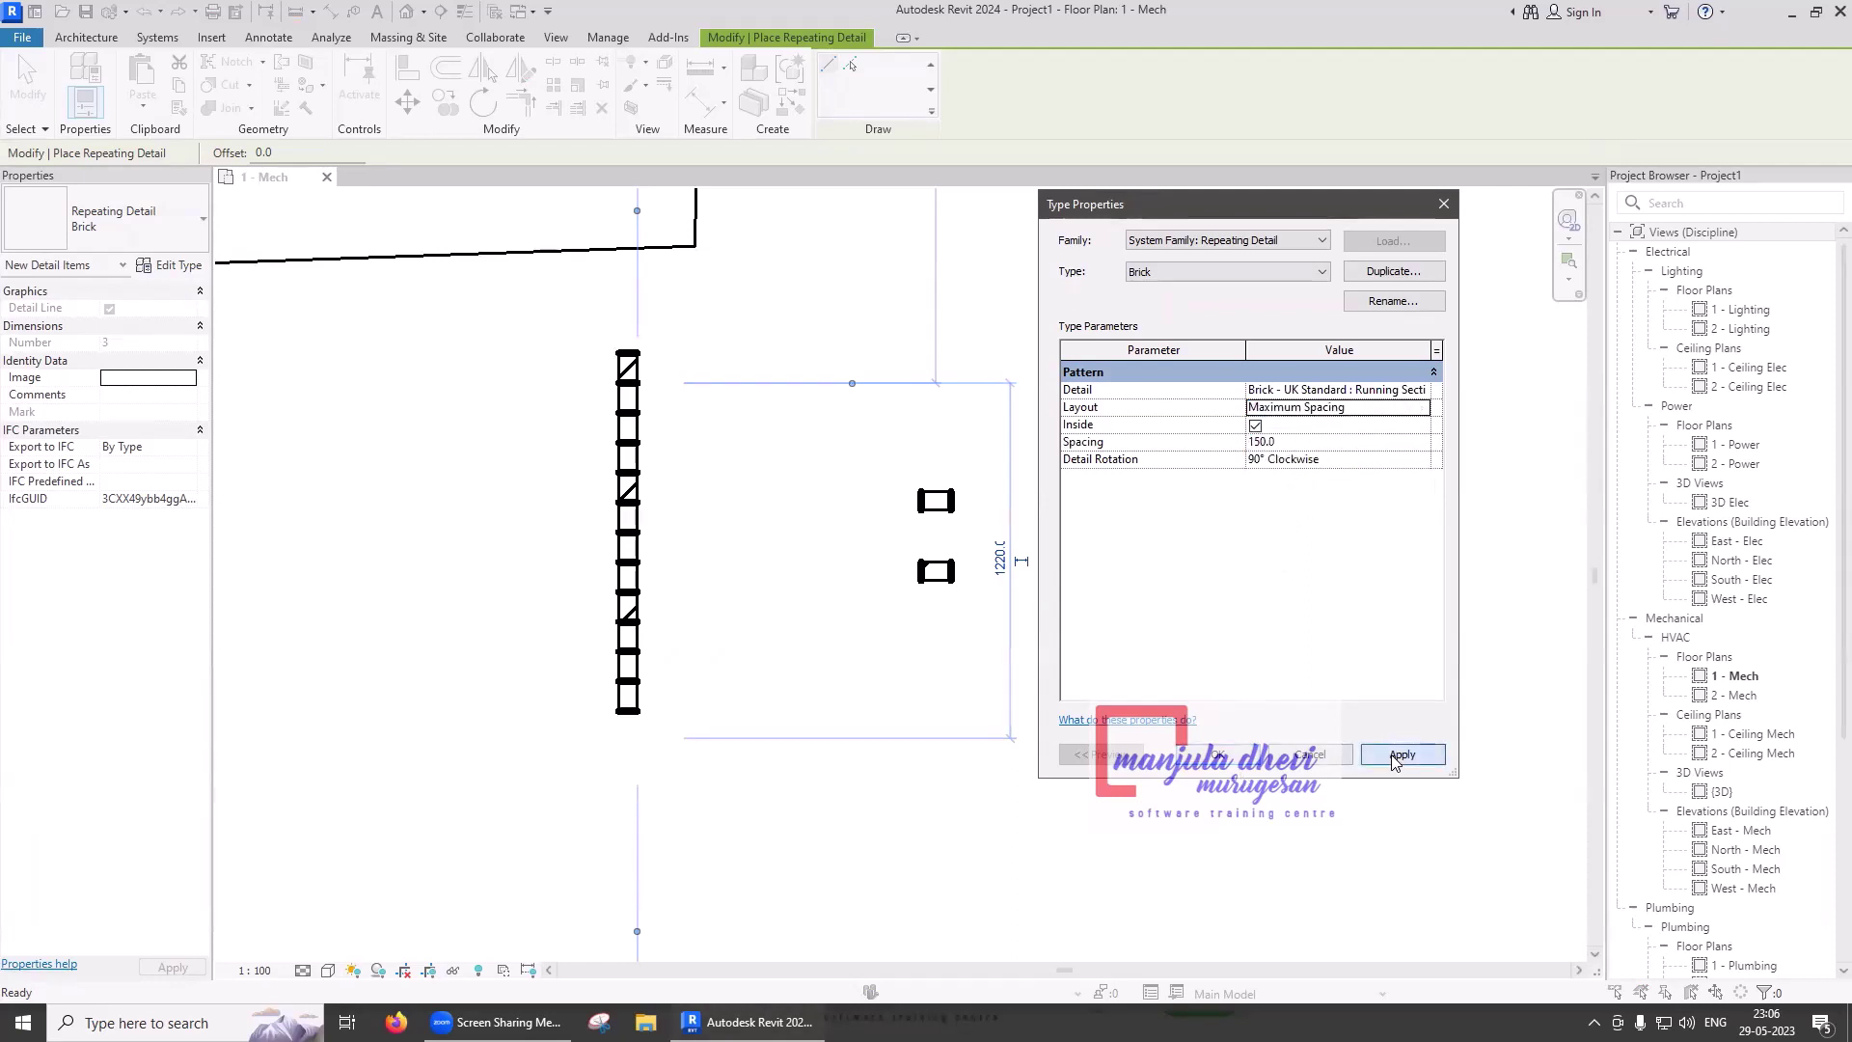
left_click(1208, 757)
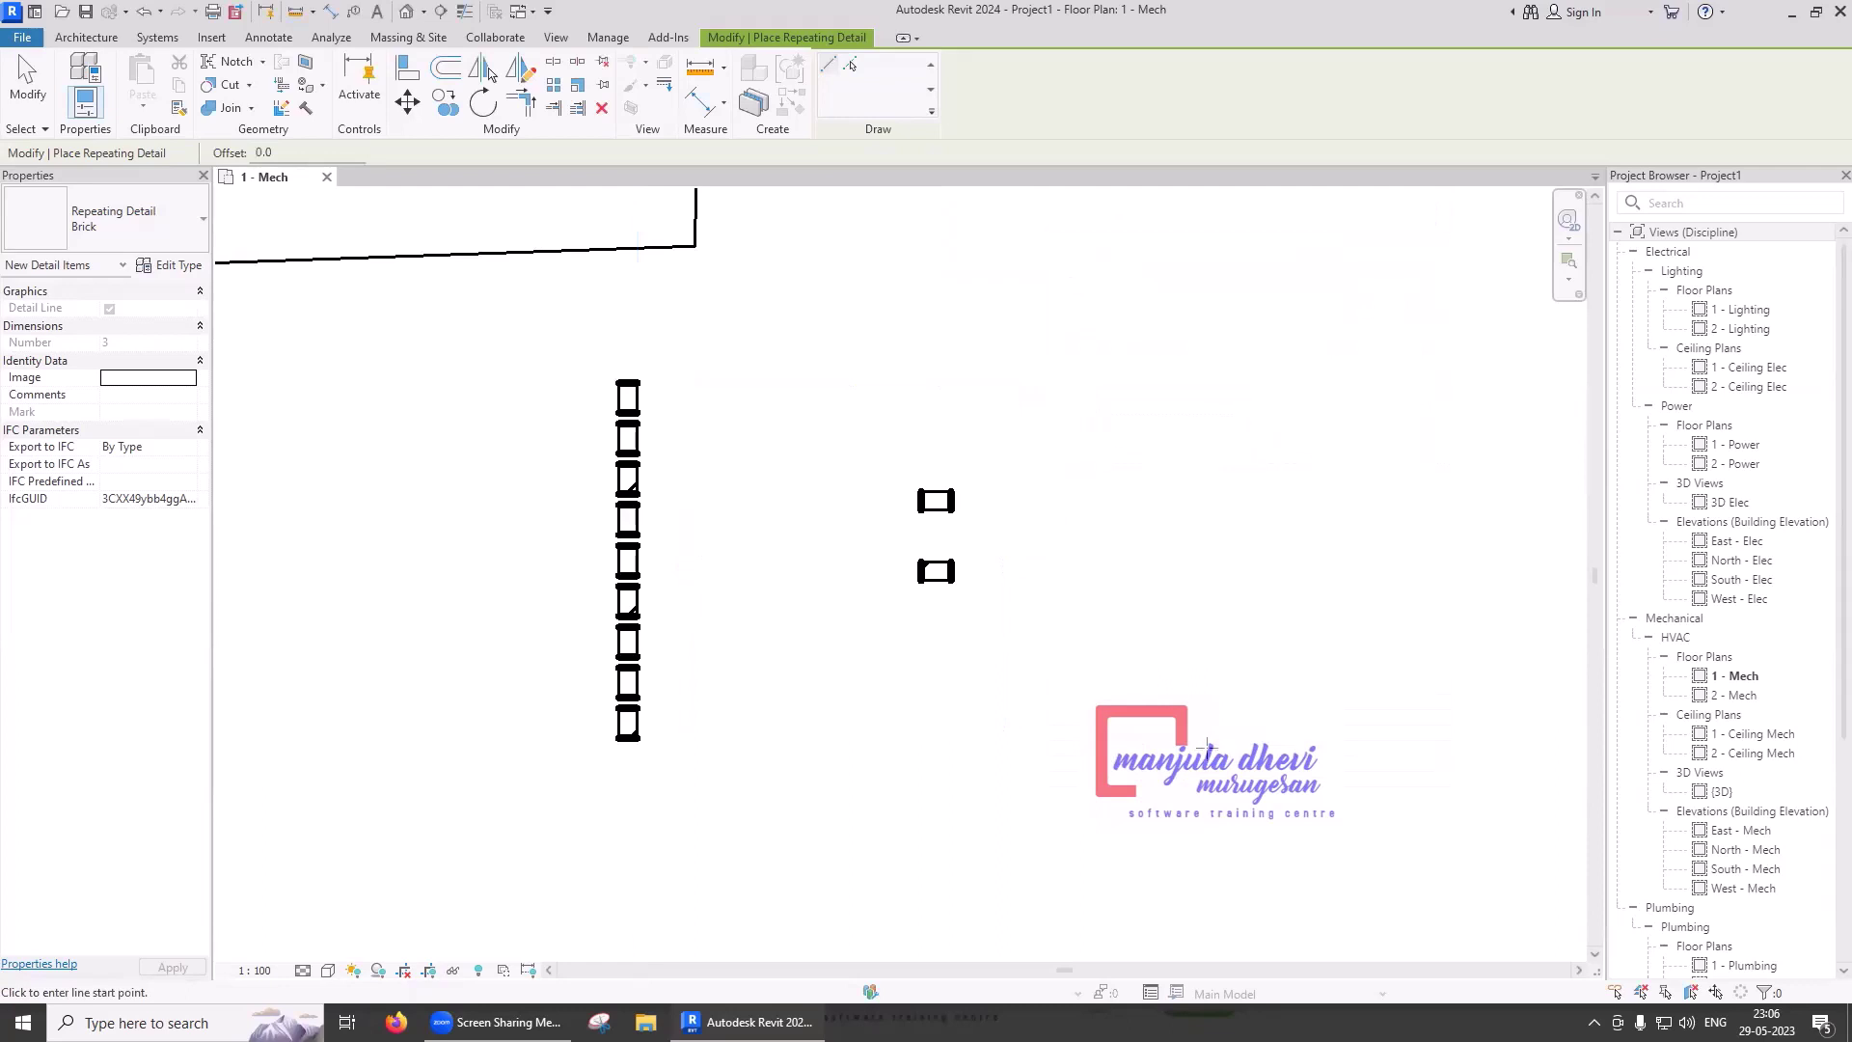
- End the repeating brick column and begin placing another Brick - UK Standard Running Section component
key("Escape")
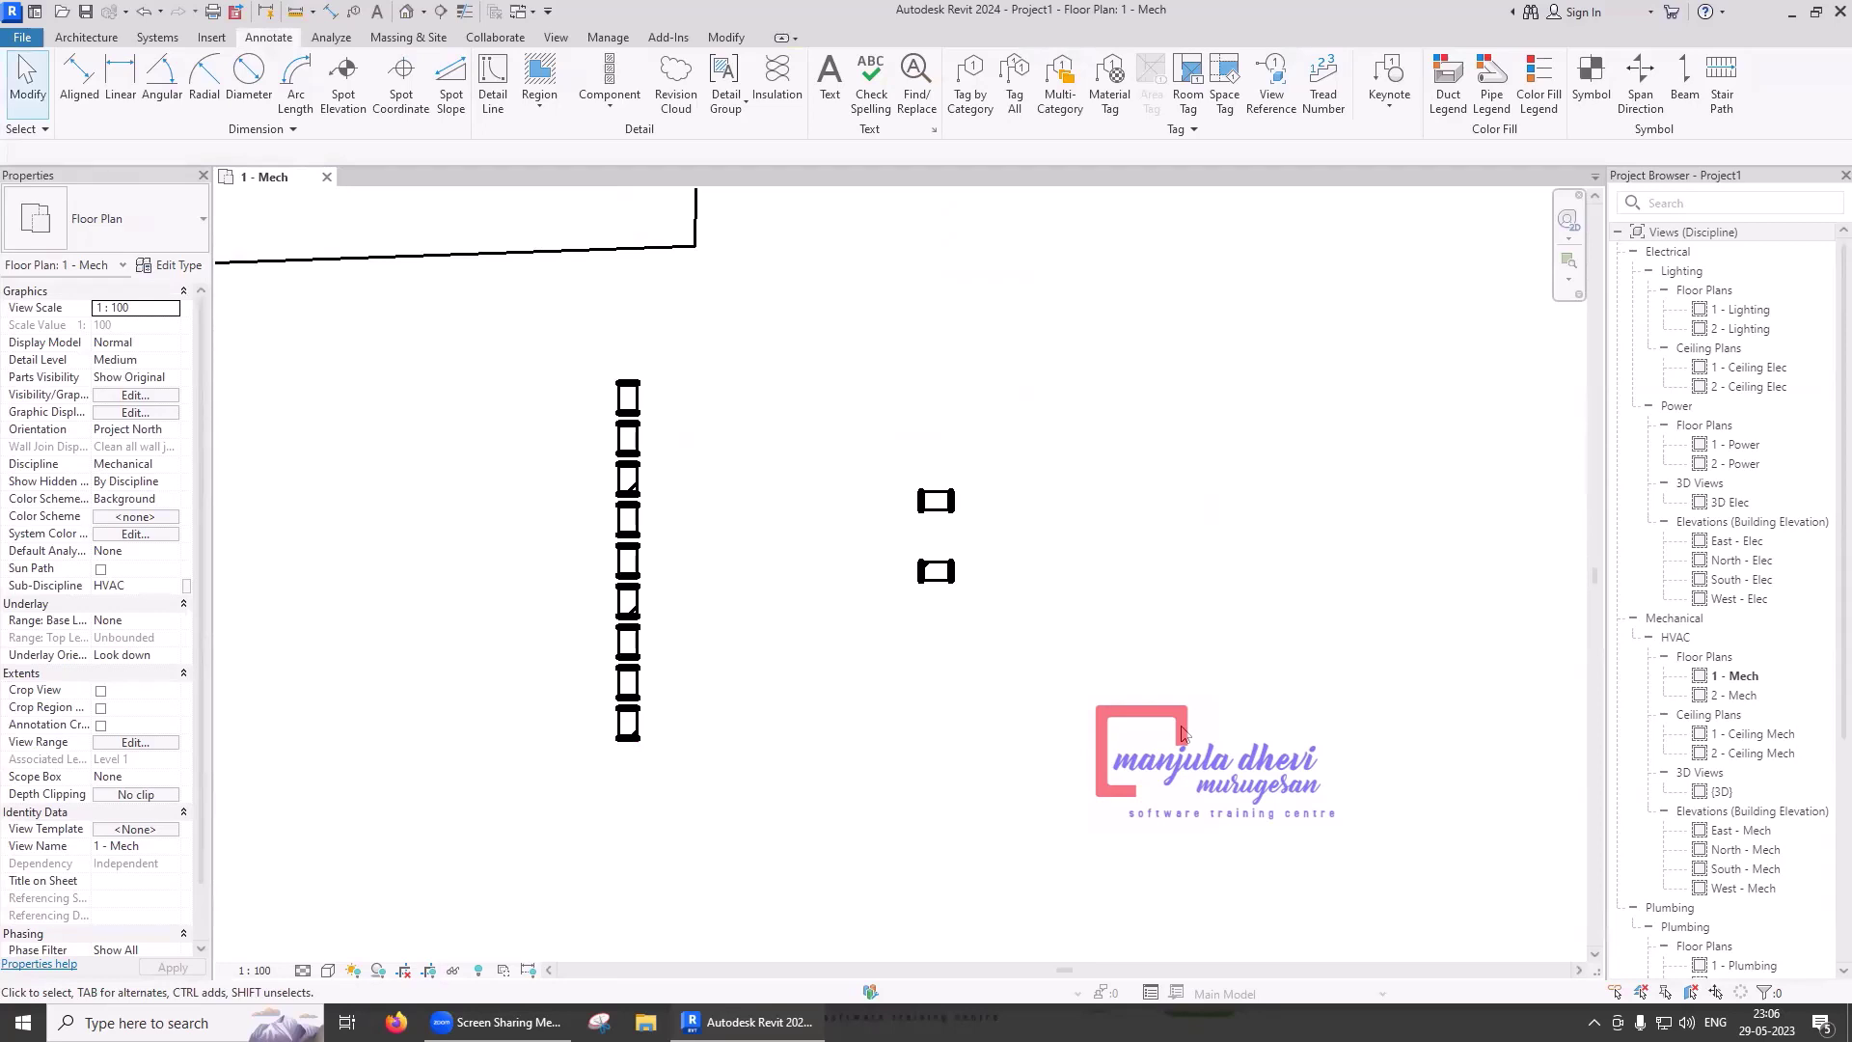
scroll(923, 507, "down", 2)
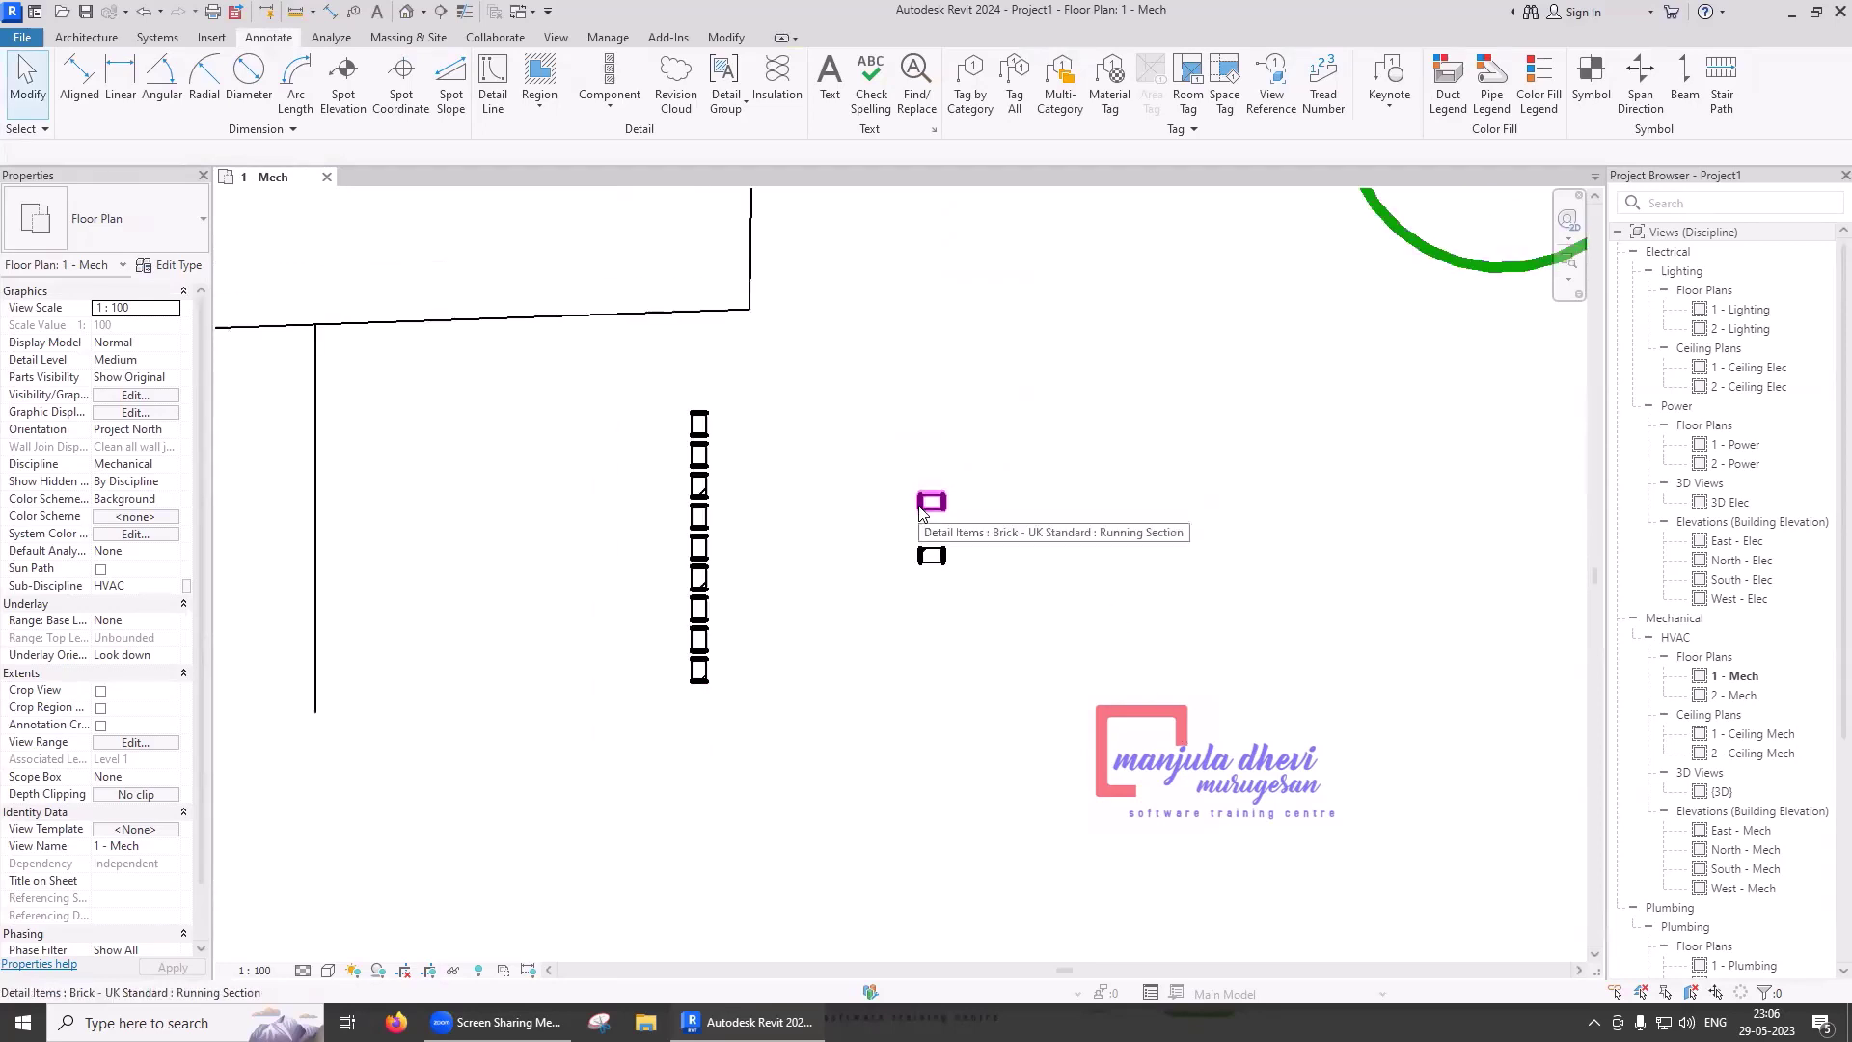
scroll(923, 507, "down", 1)
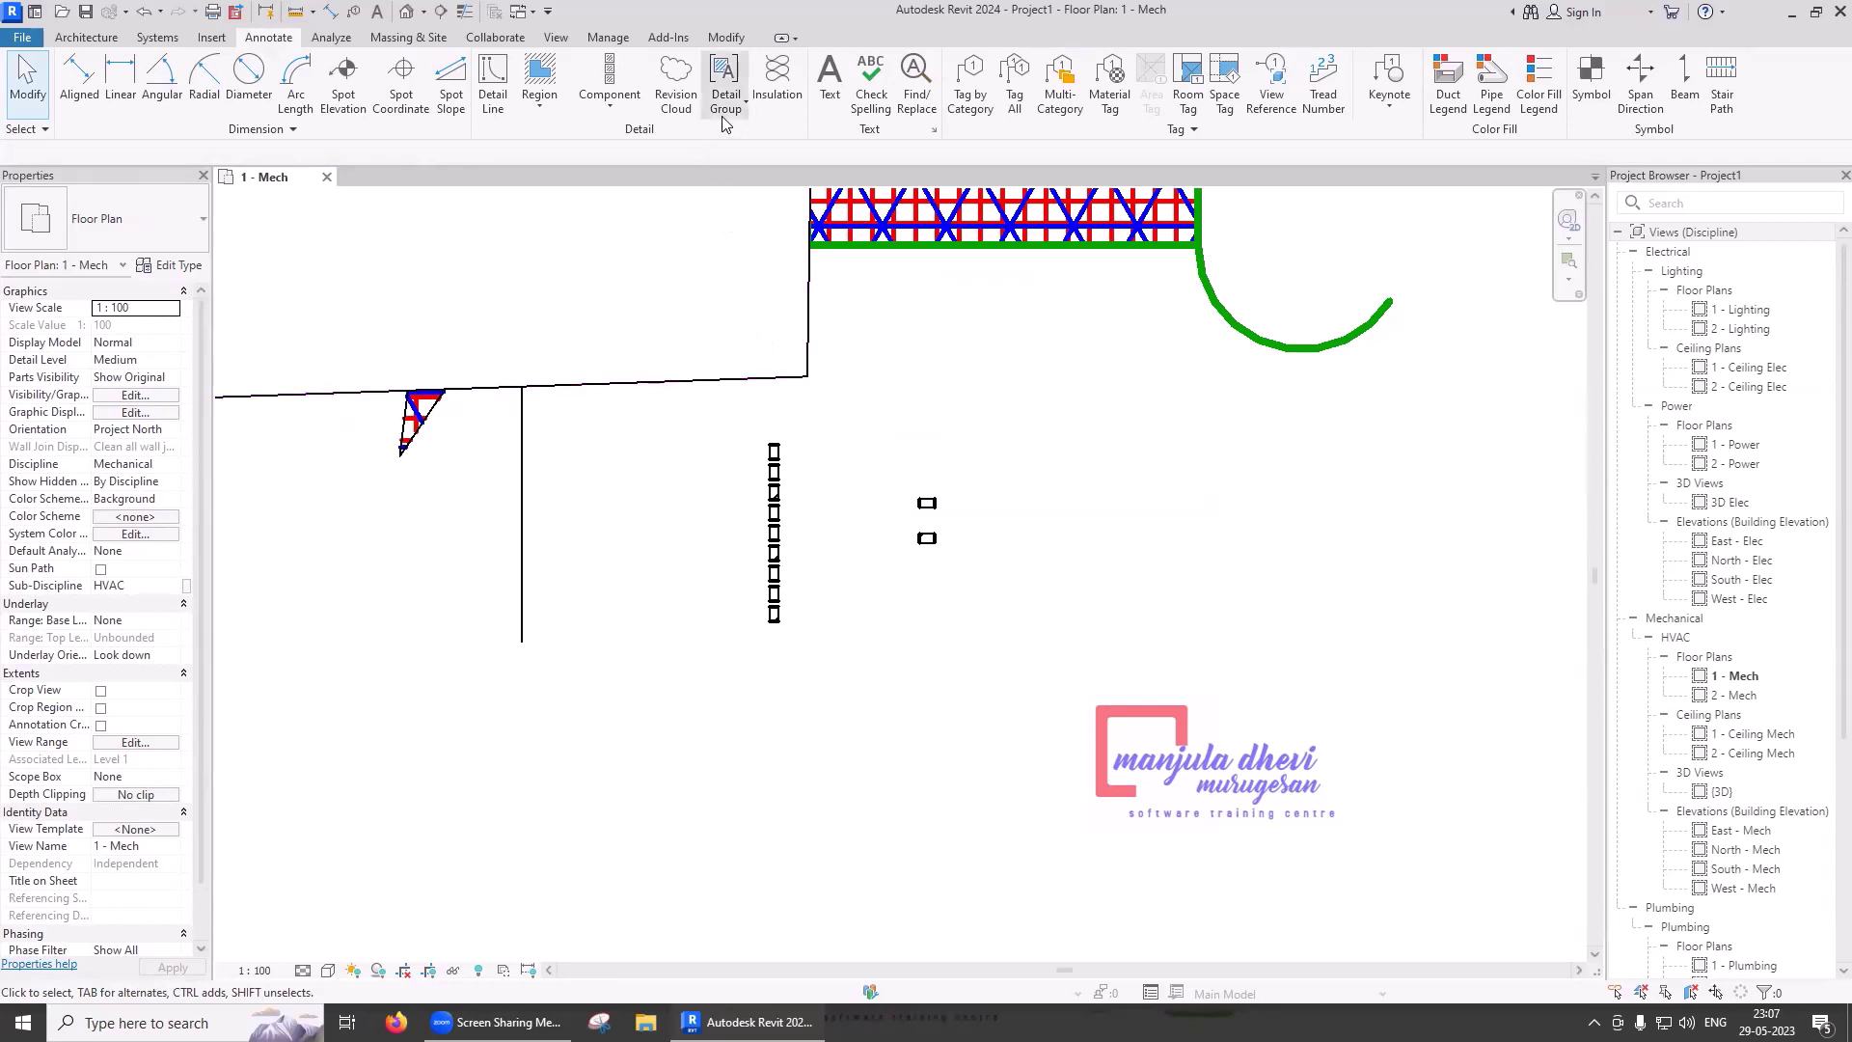
left_click(613, 114)
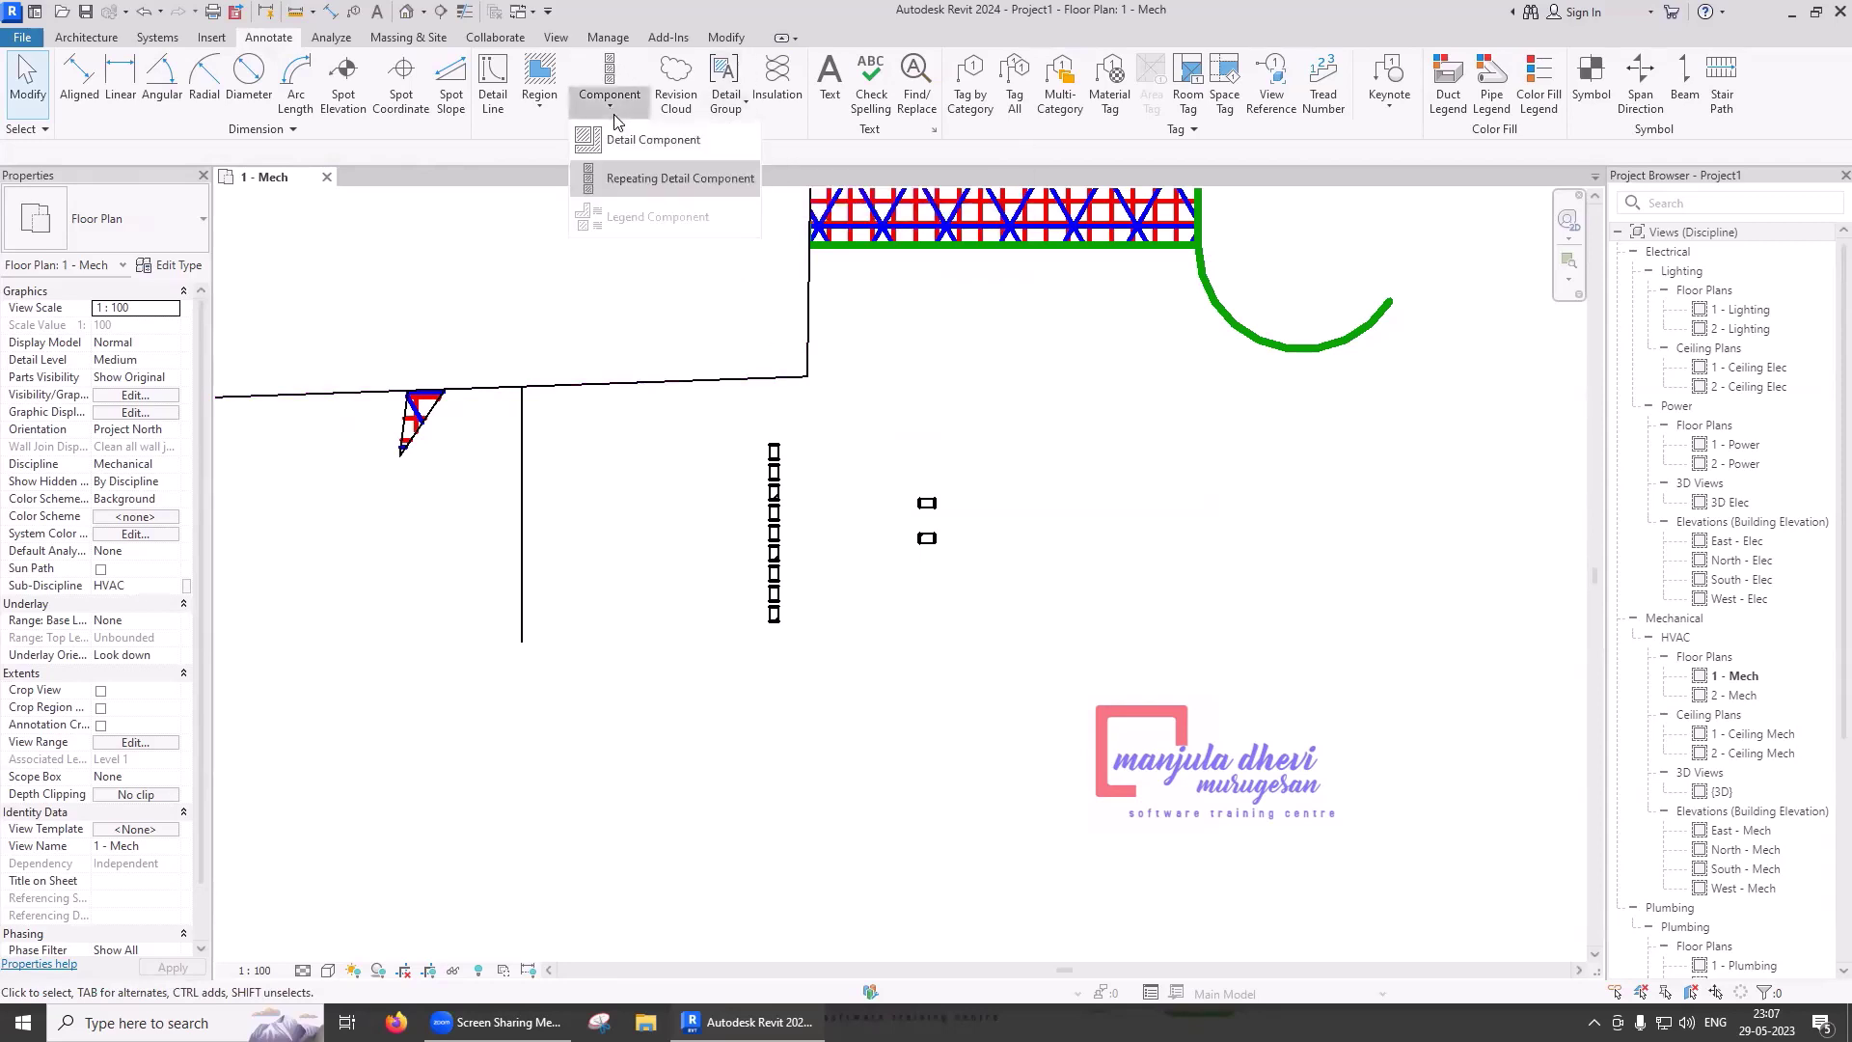
left_click(622, 140)
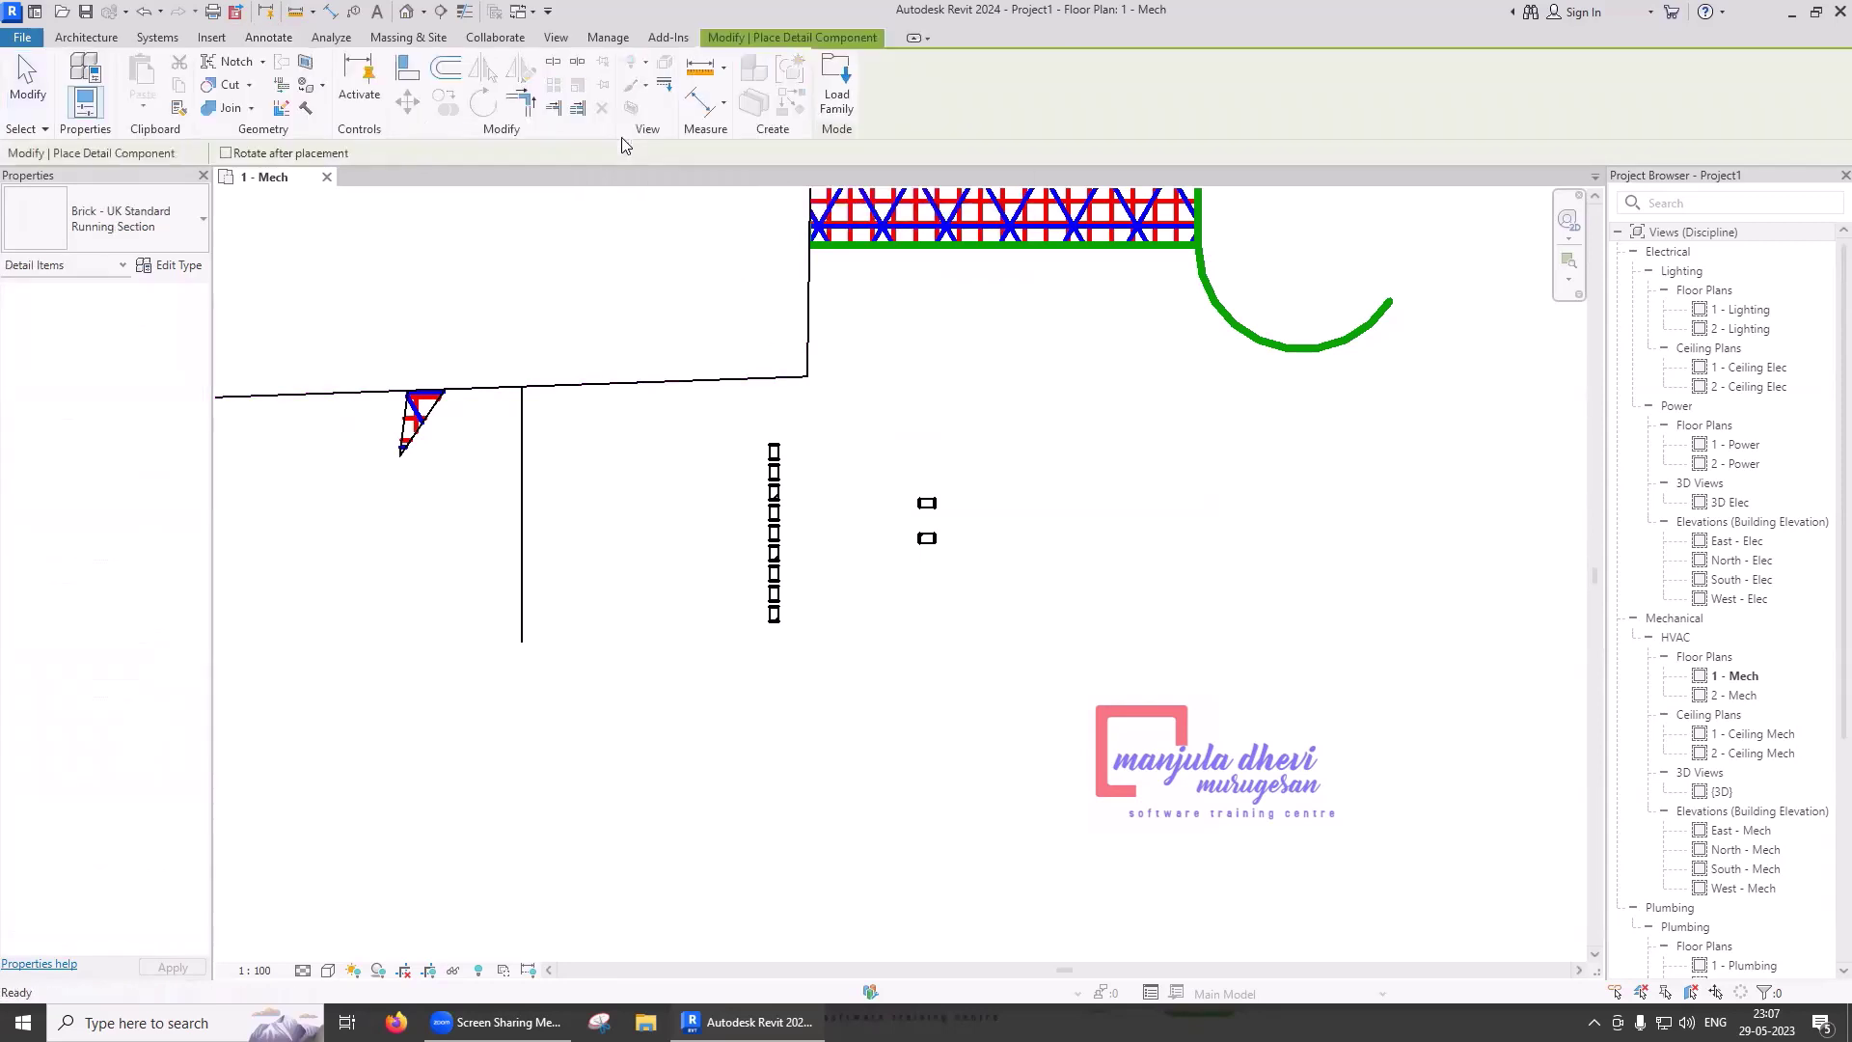
left_click(830, 108)
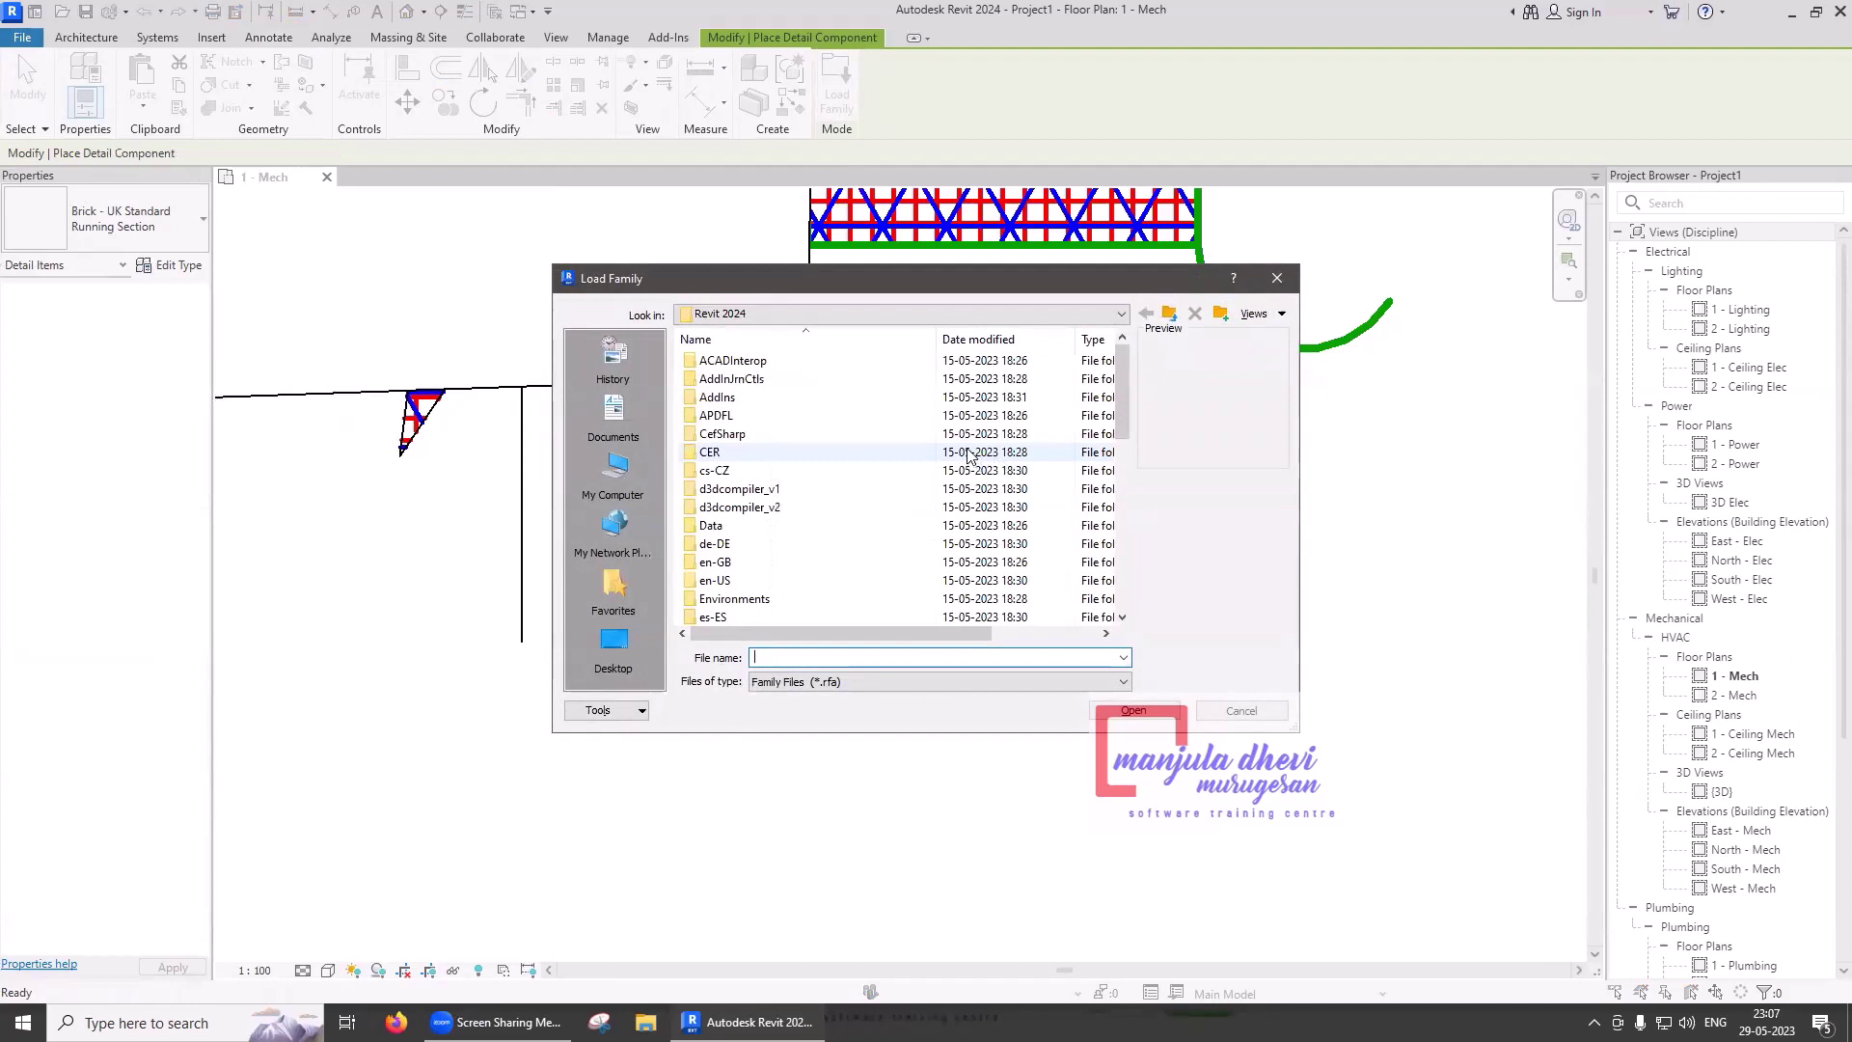
scroll(968, 455, "down", 1)
scroll(968, 456, "down", 1)
scroll(968, 456, "up", 1)
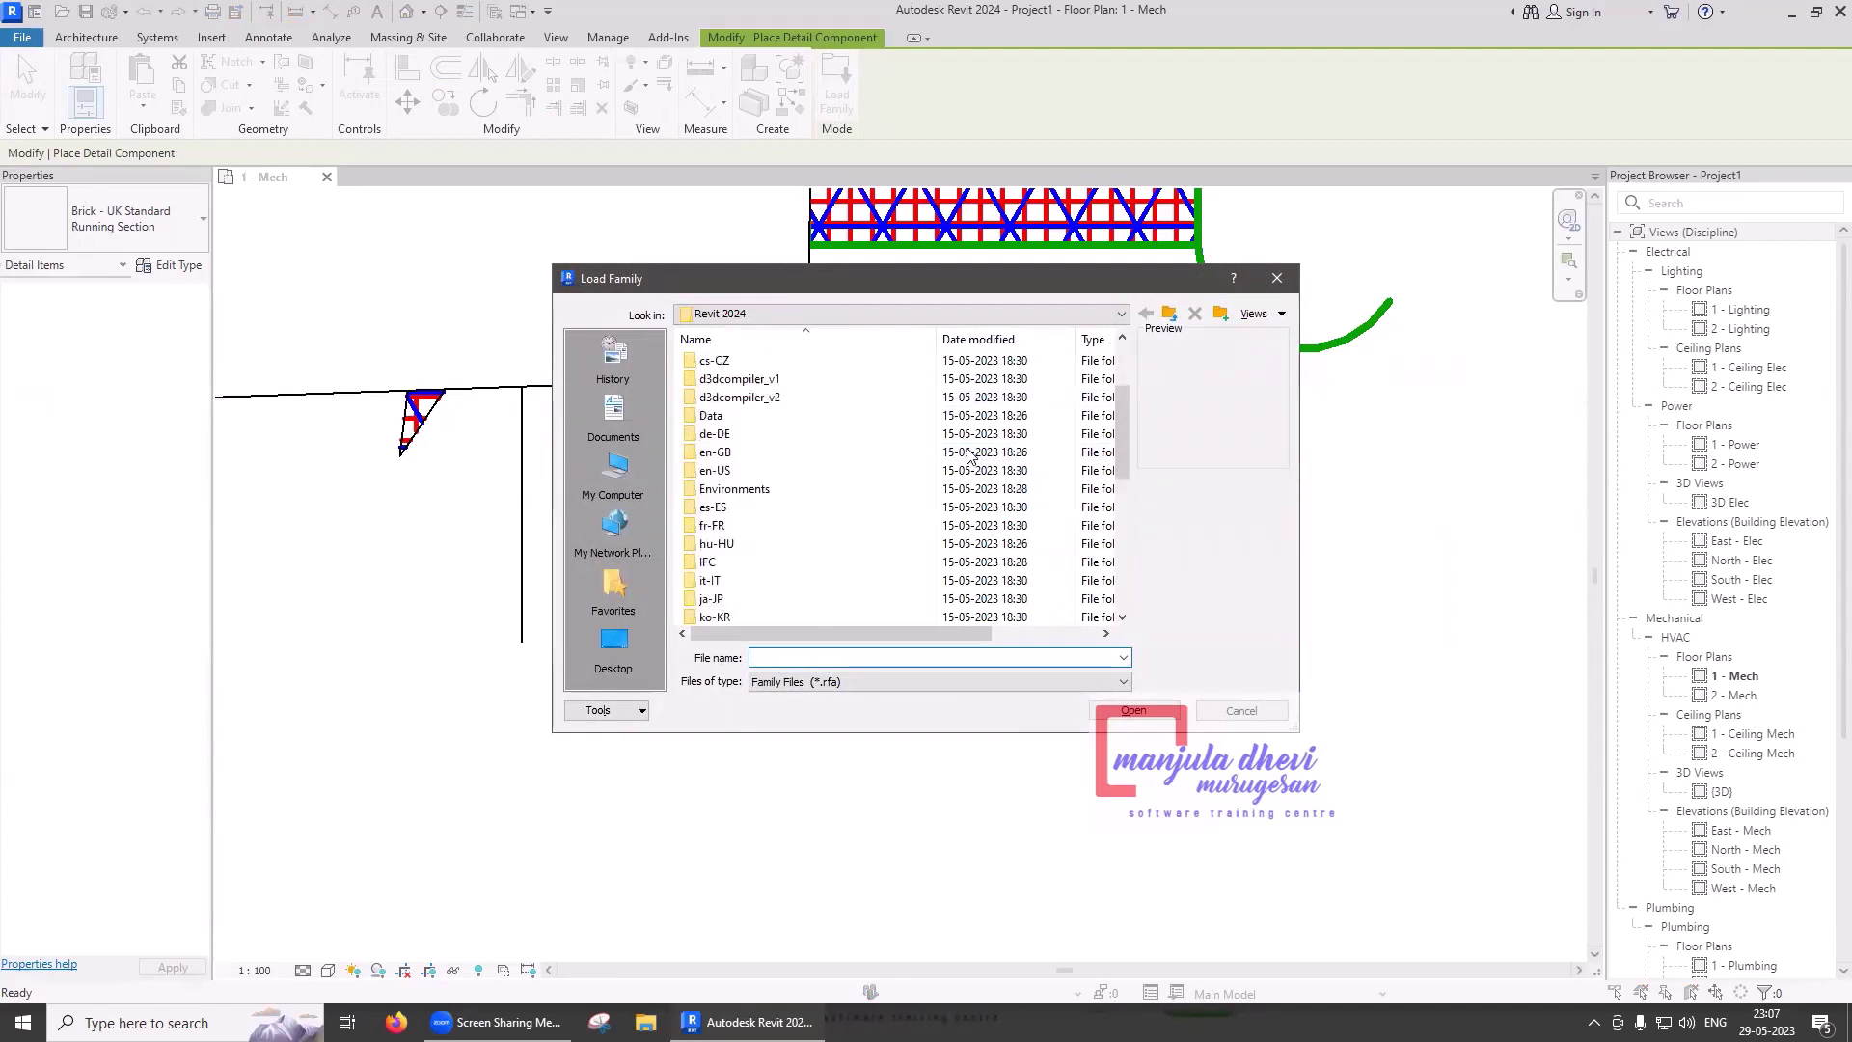
scroll(969, 456, "up", 1)
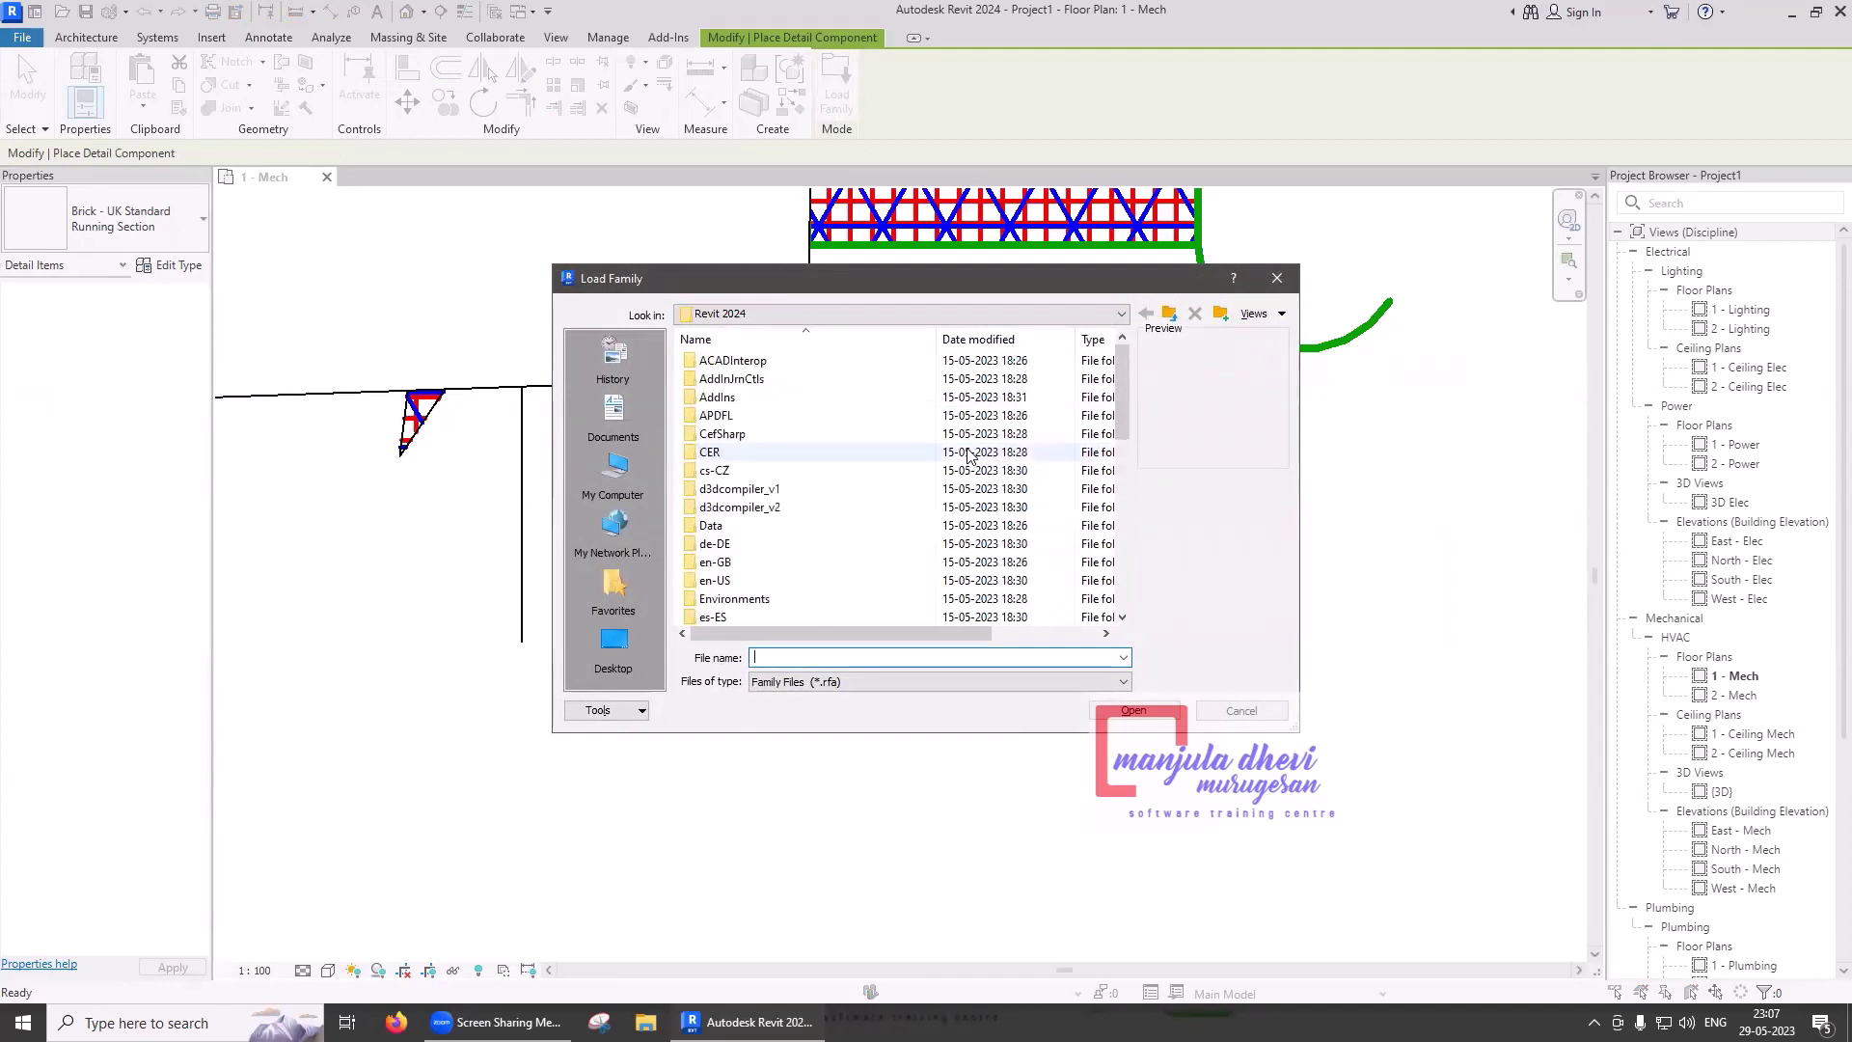
left_click(871, 318)
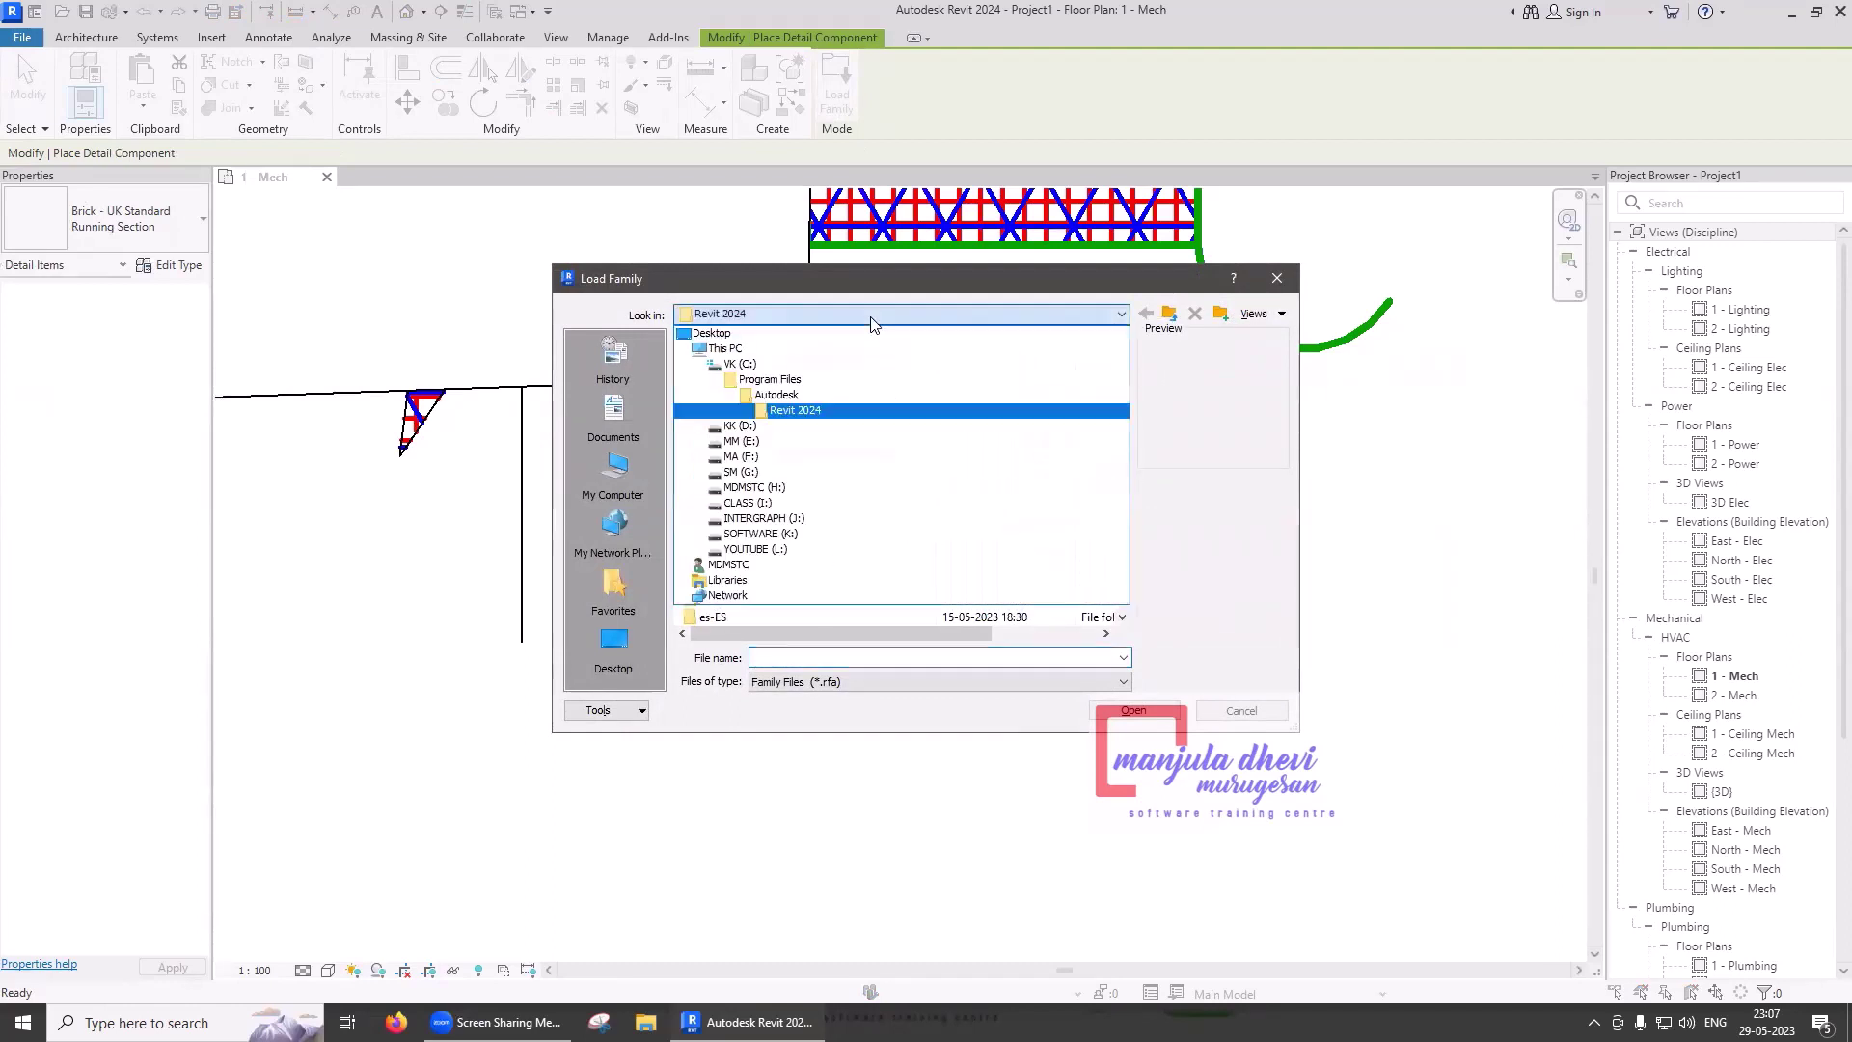
left_click(816, 399)
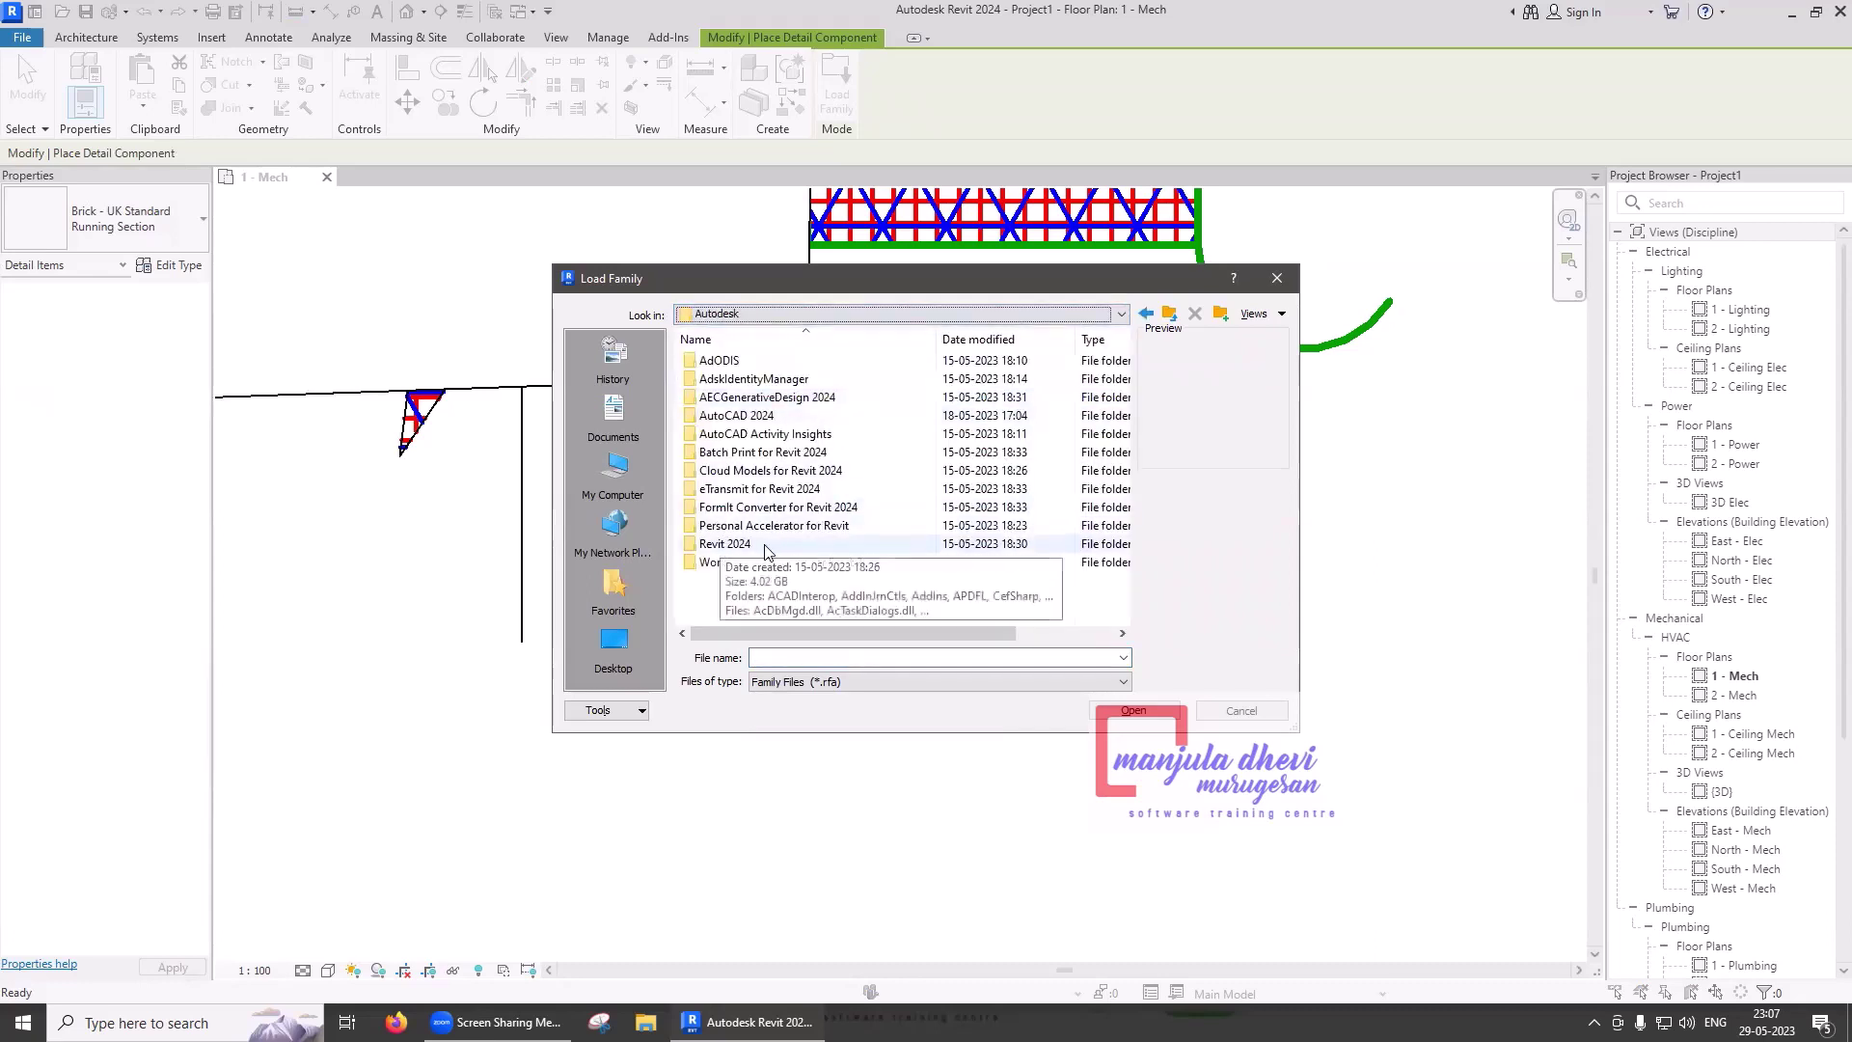
left_click(893, 318)
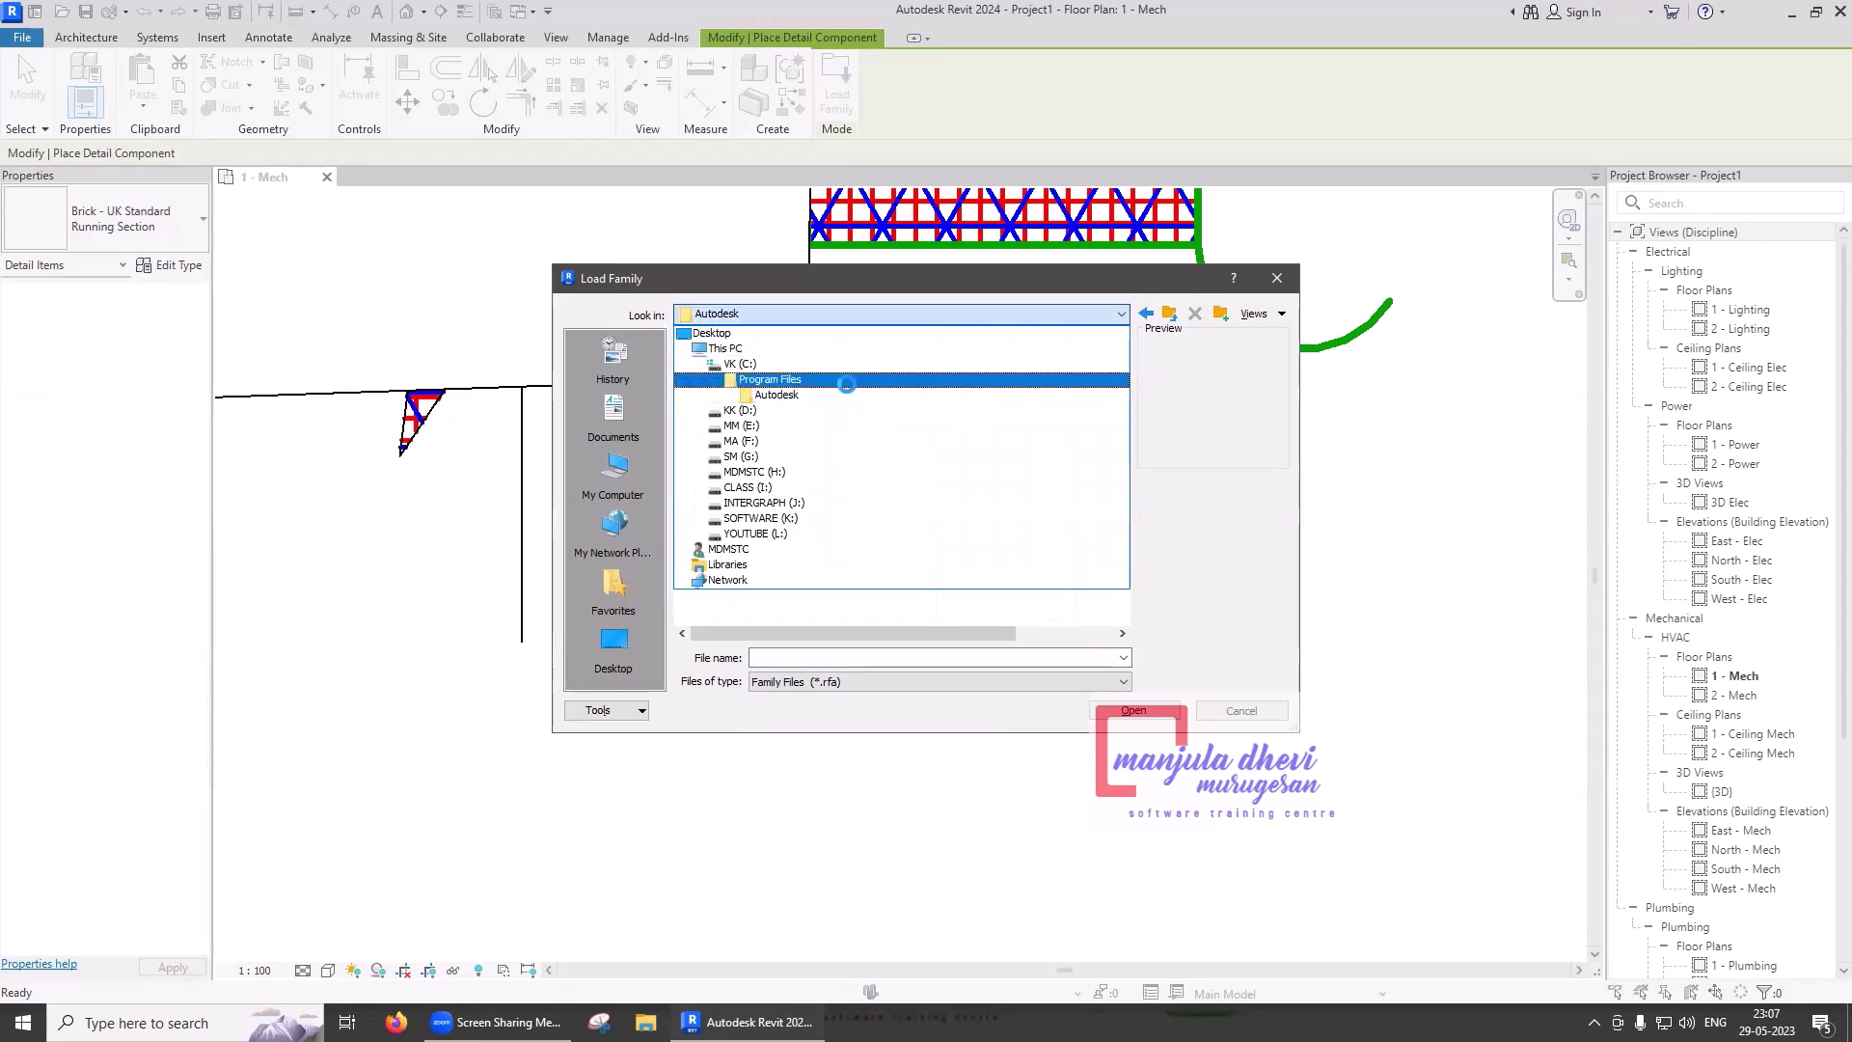
left_click(845, 380)
left_click(856, 314)
left_click(823, 364)
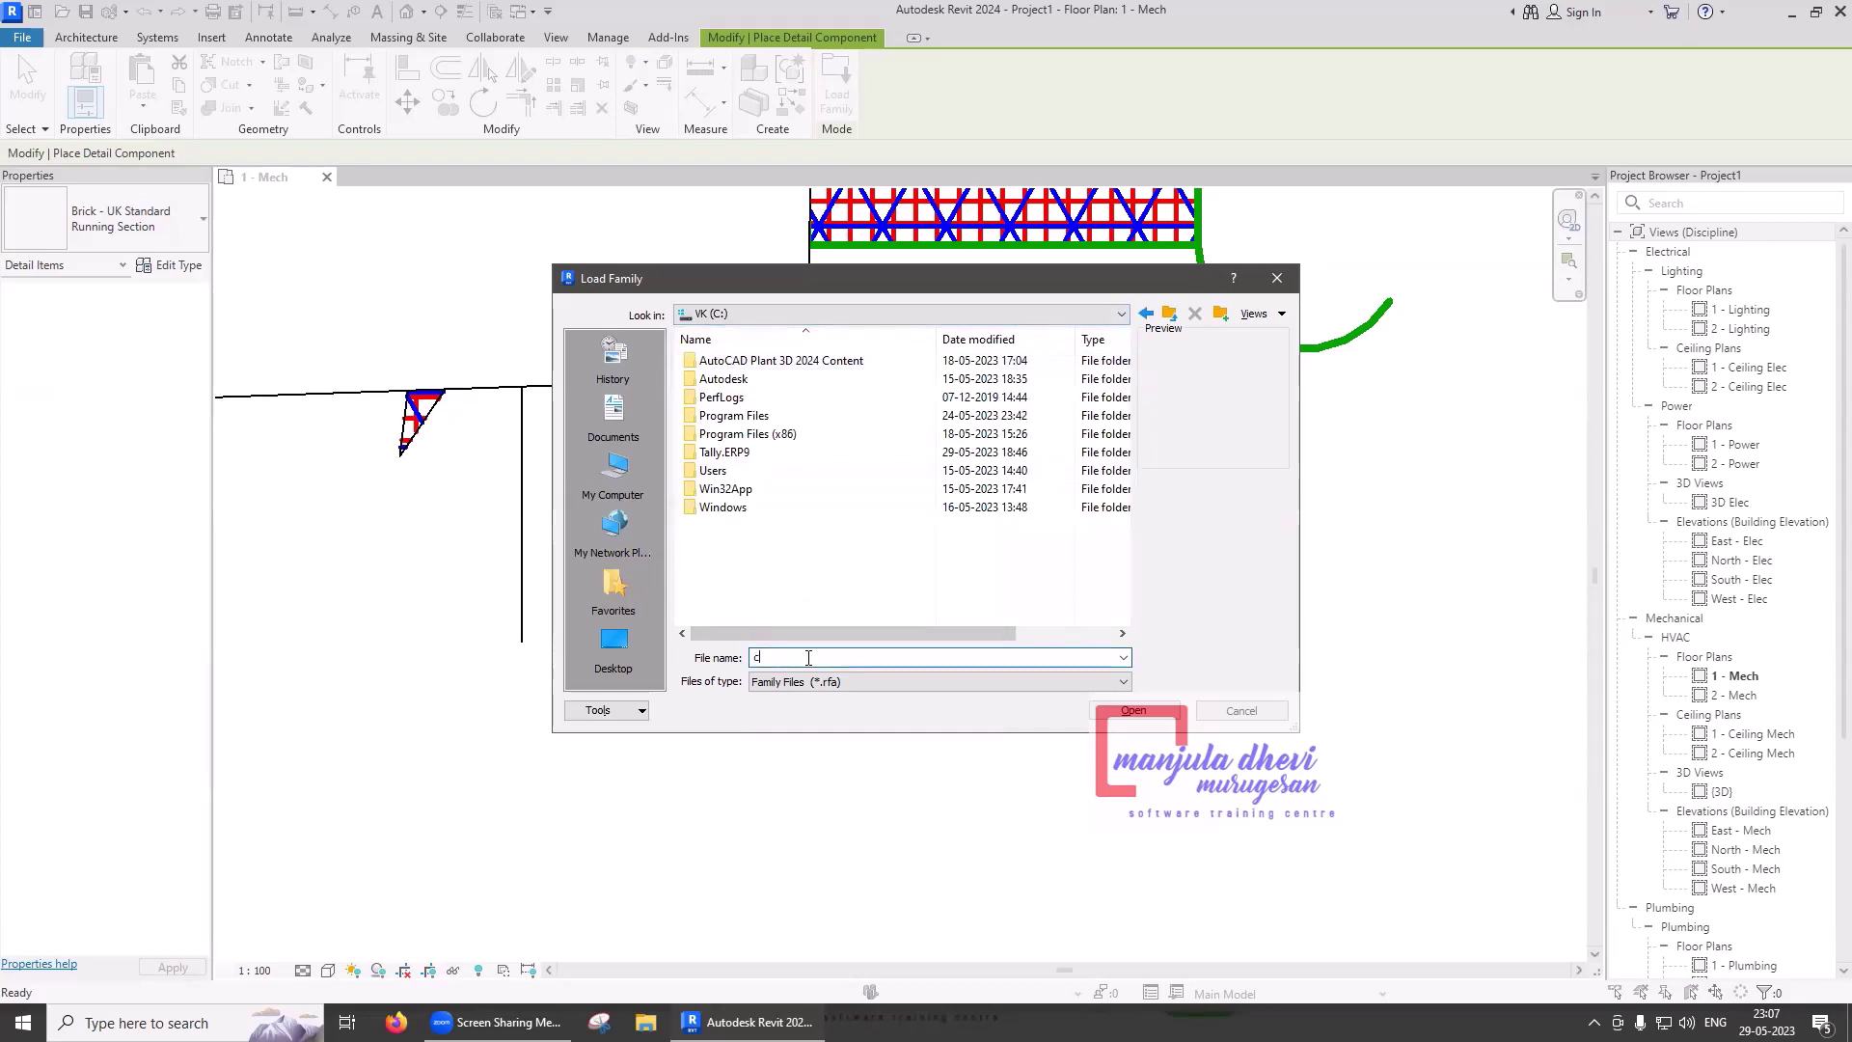
type(":\\p")
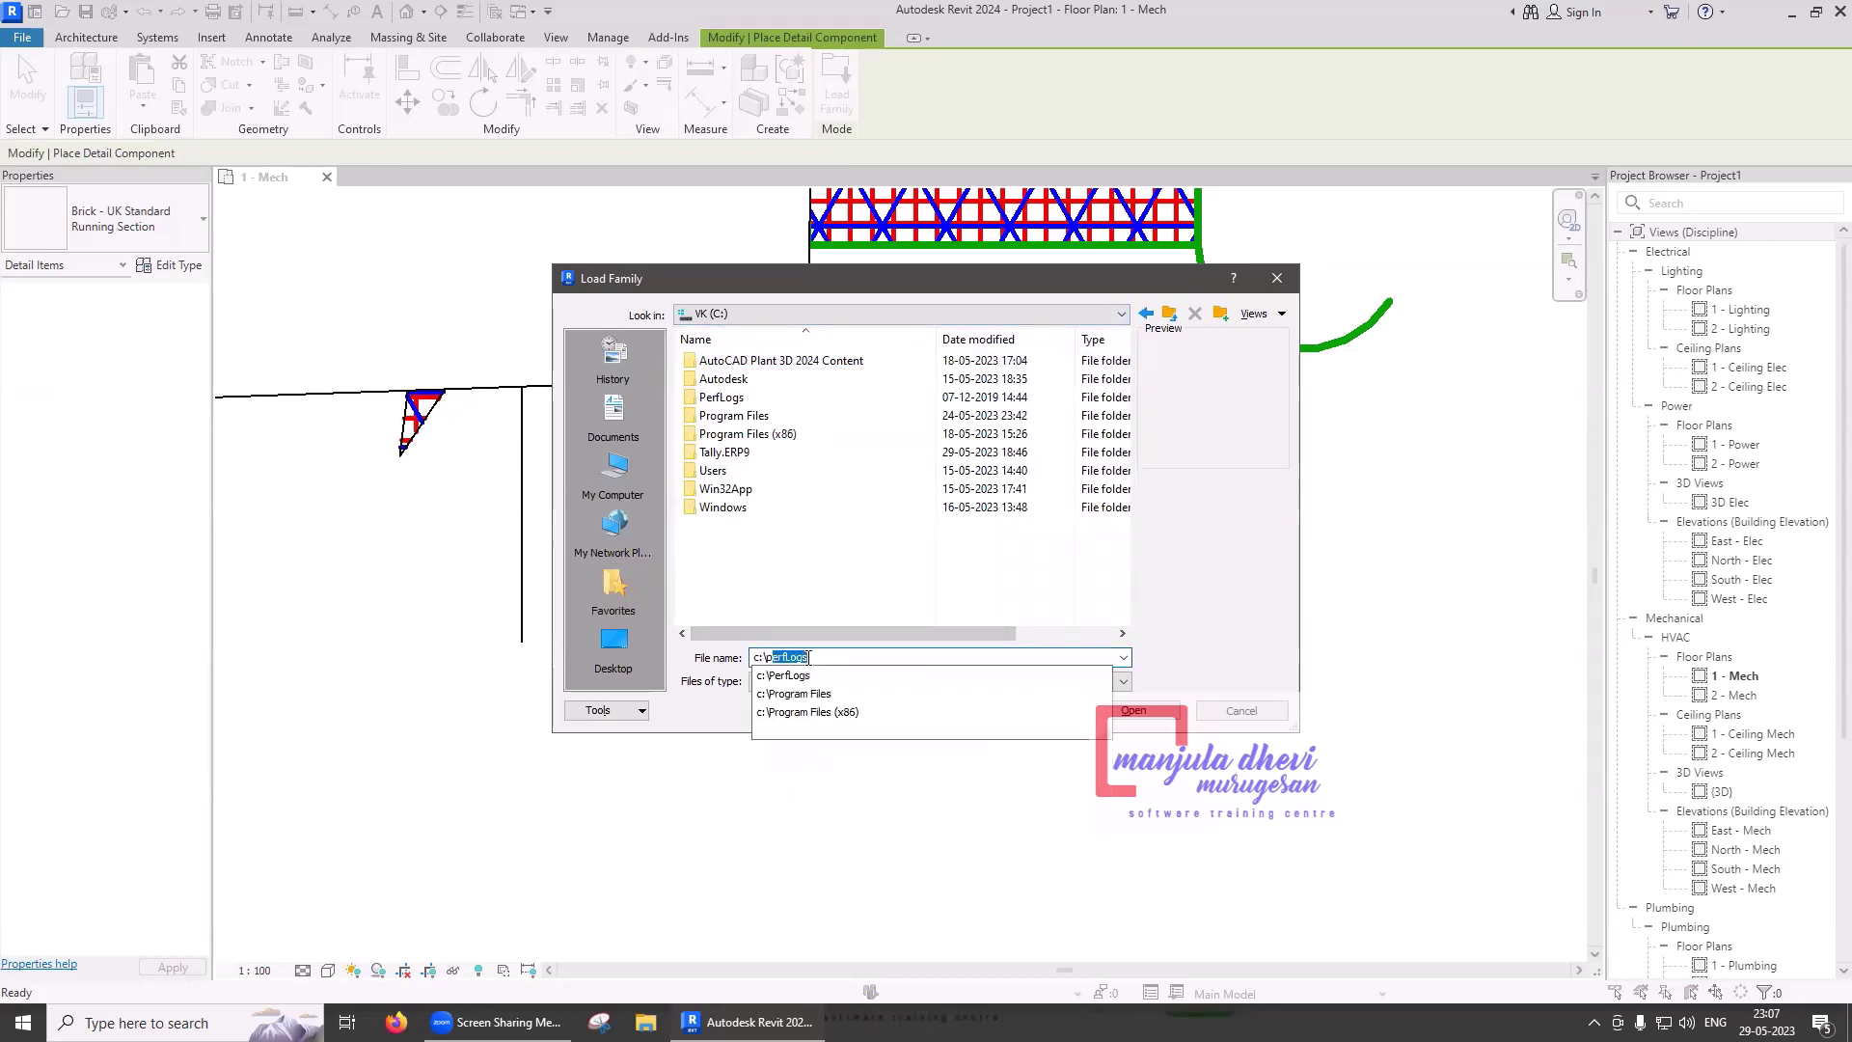
type("rogramdat")
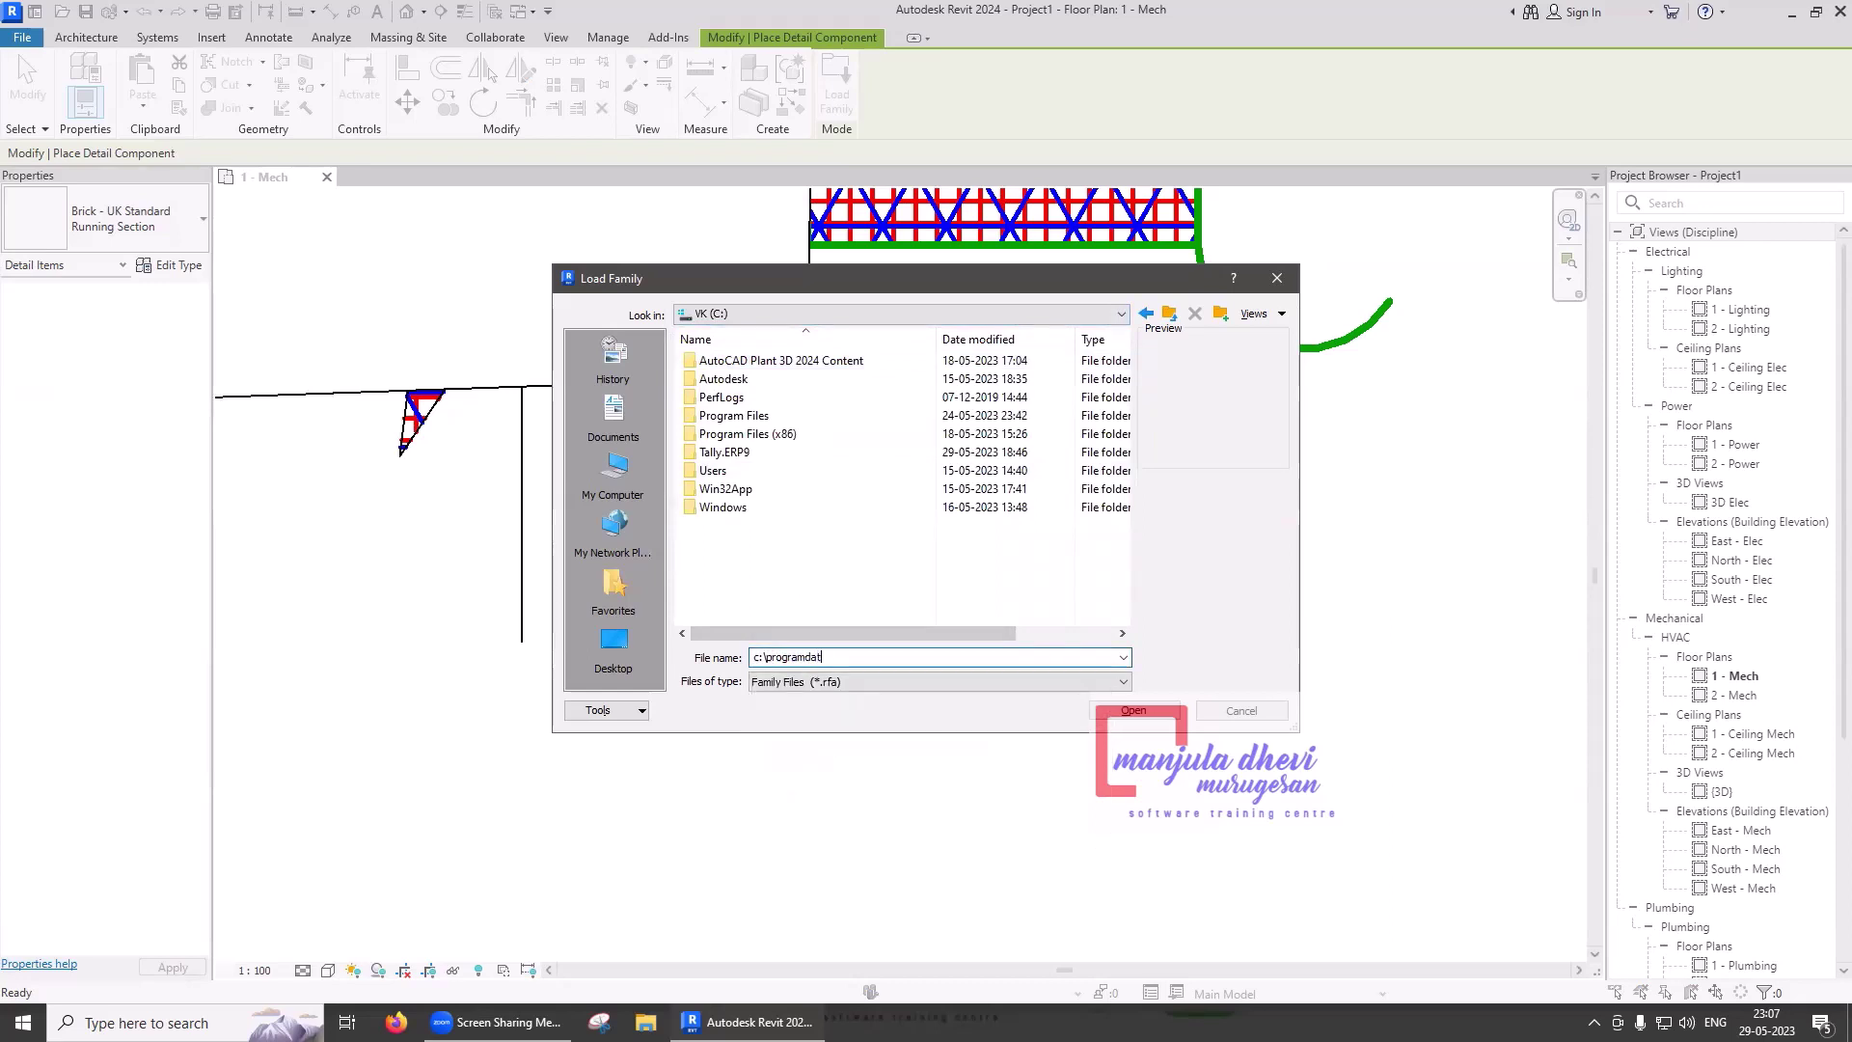
type("a")
key("Return")
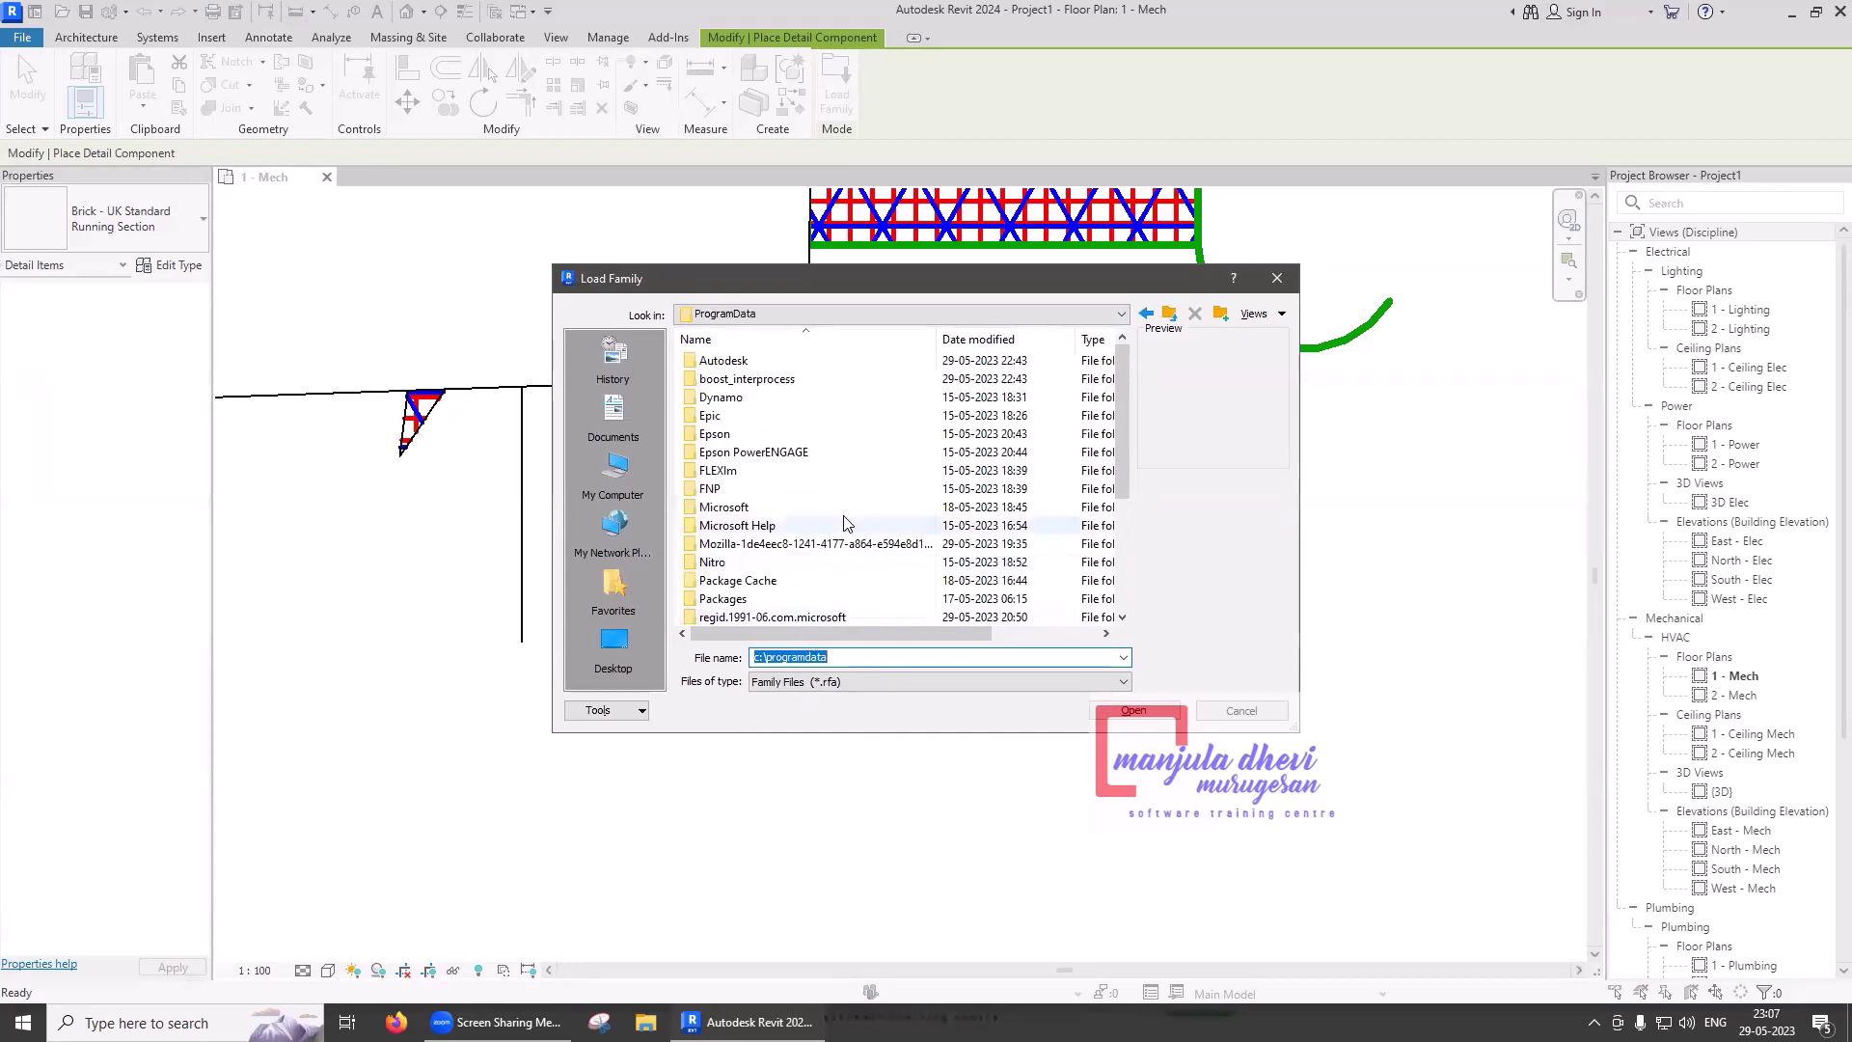
double_click(746, 365)
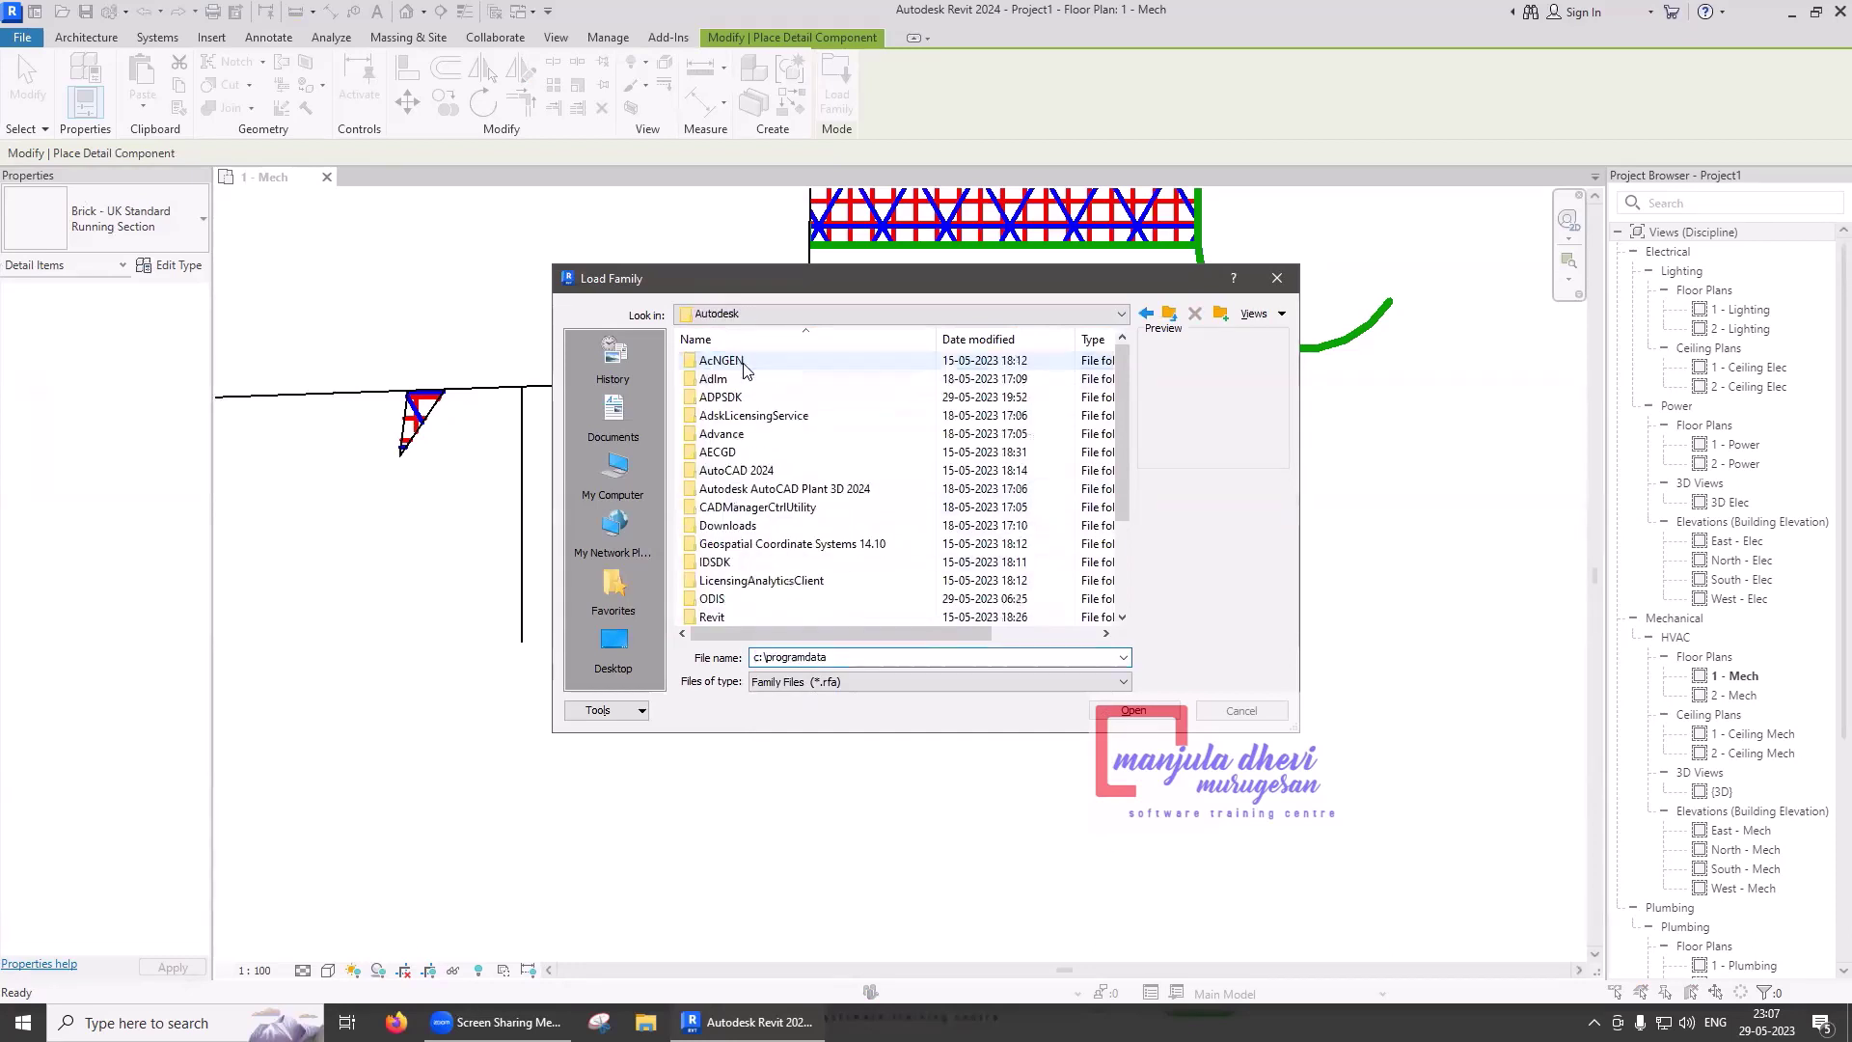
scroll(750, 463, "down", 1)
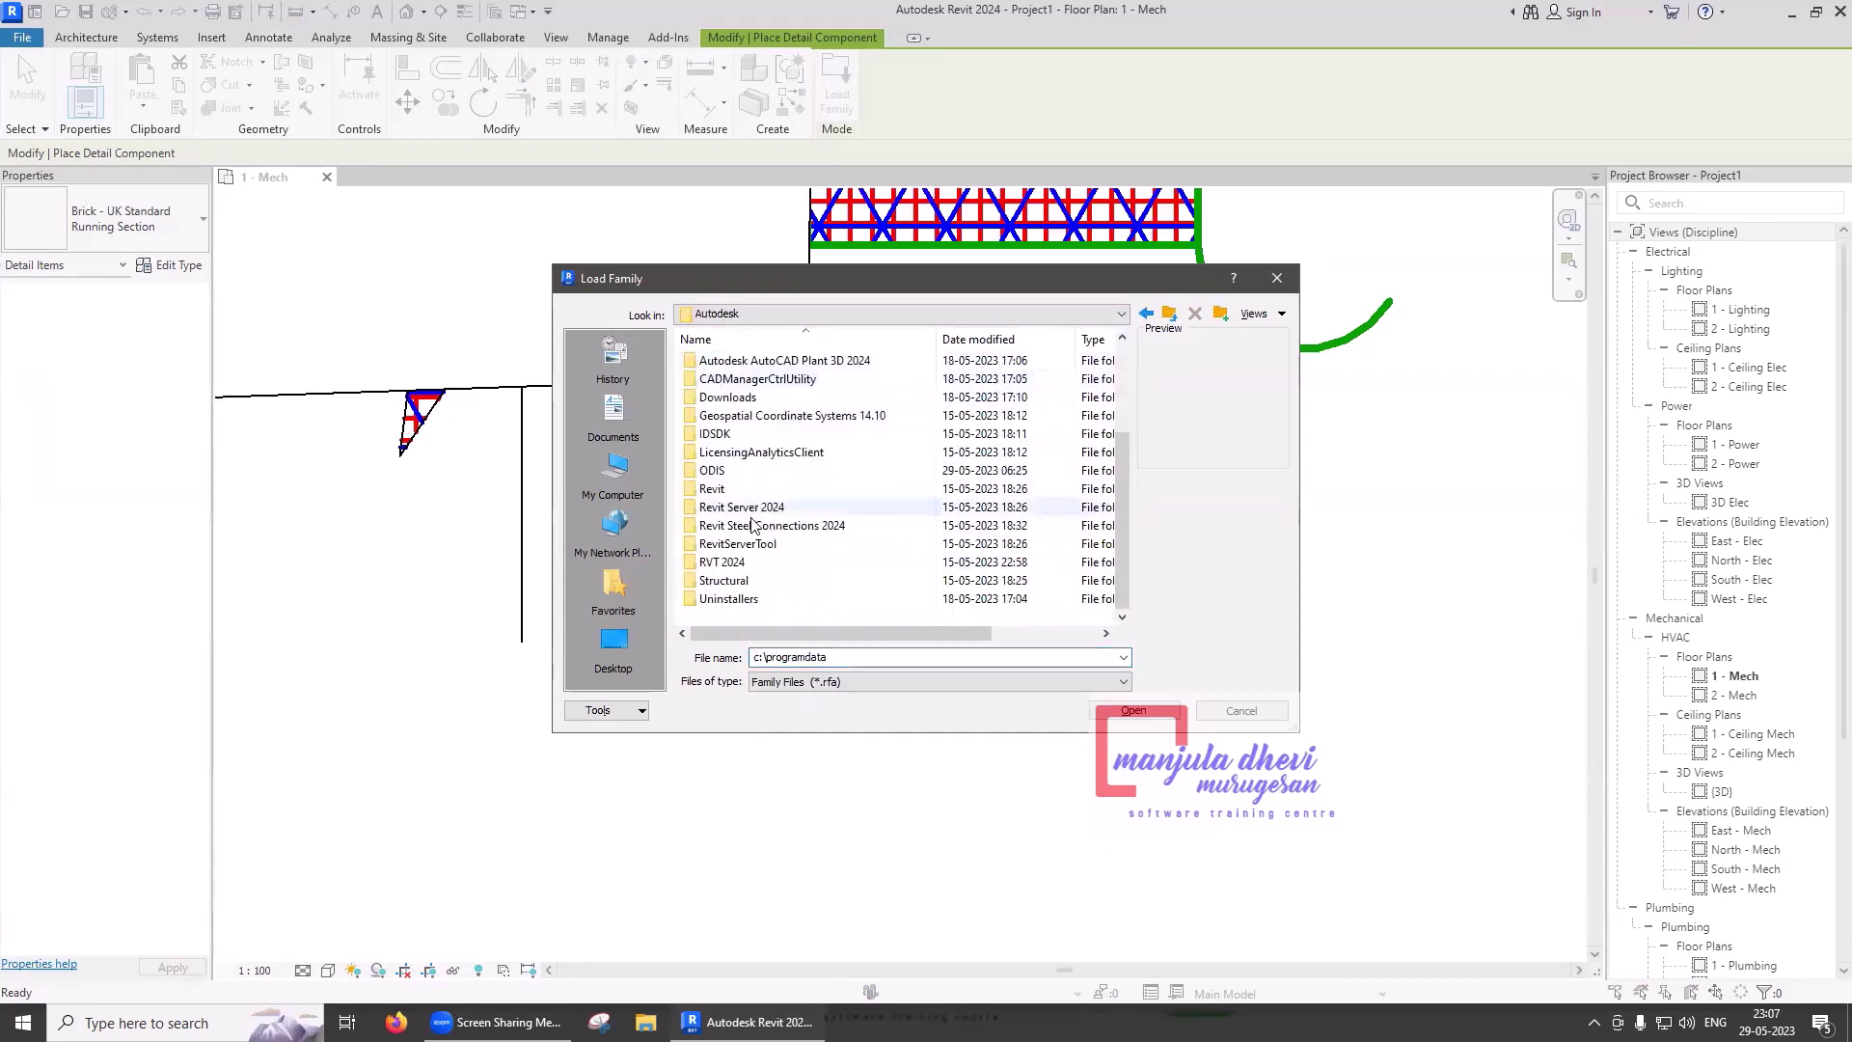
double_click(738, 562)
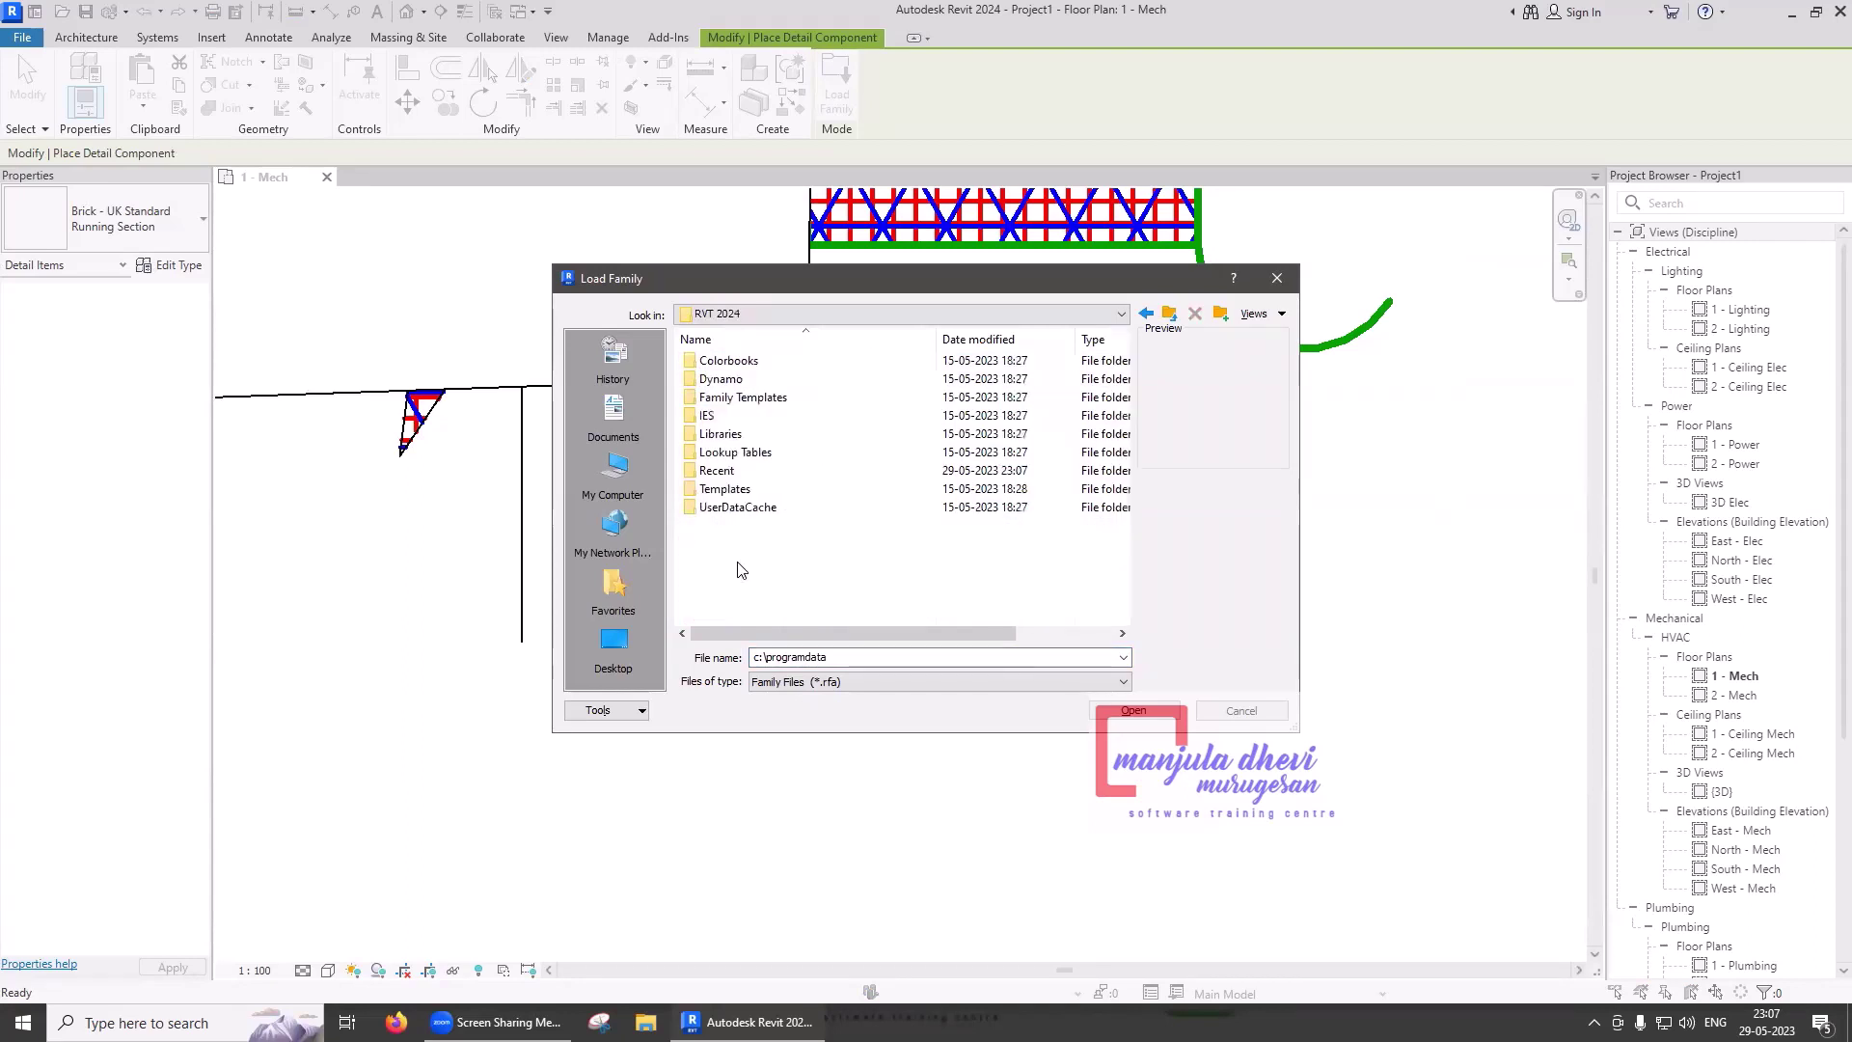
double_click(721, 434)
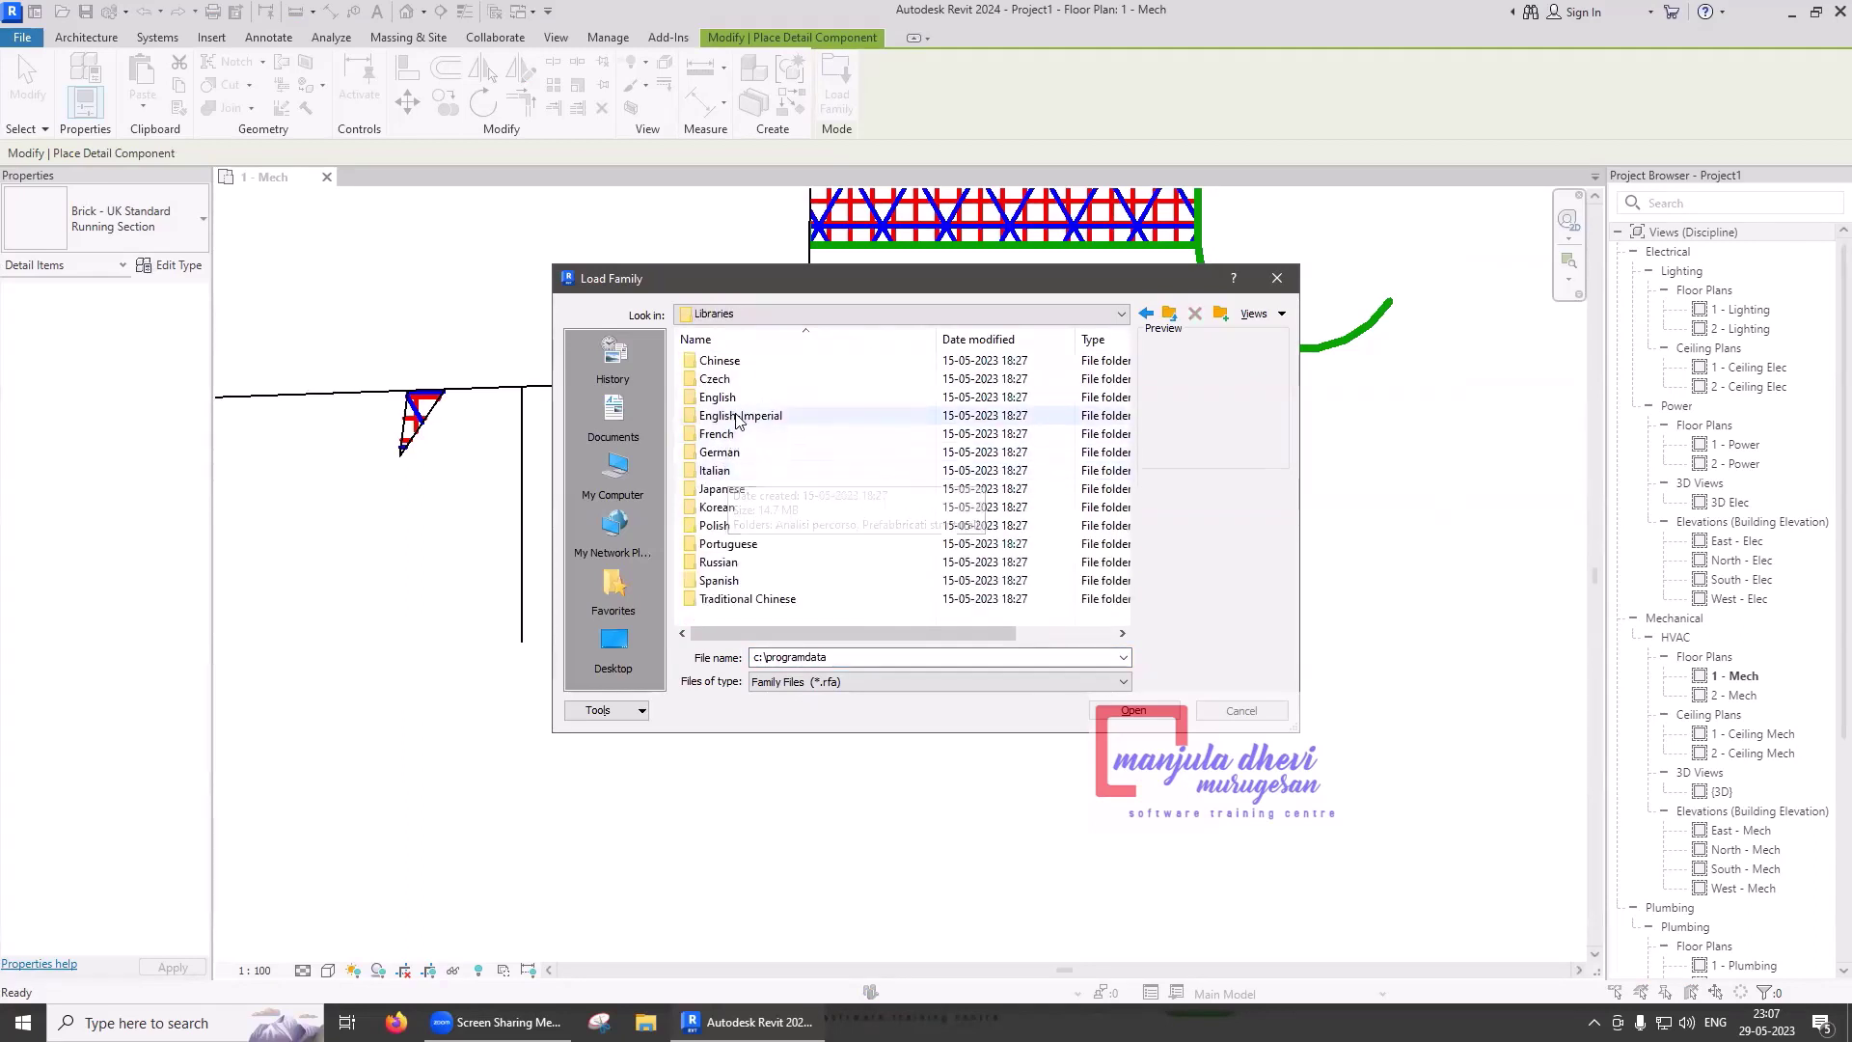
double_click(723, 397)
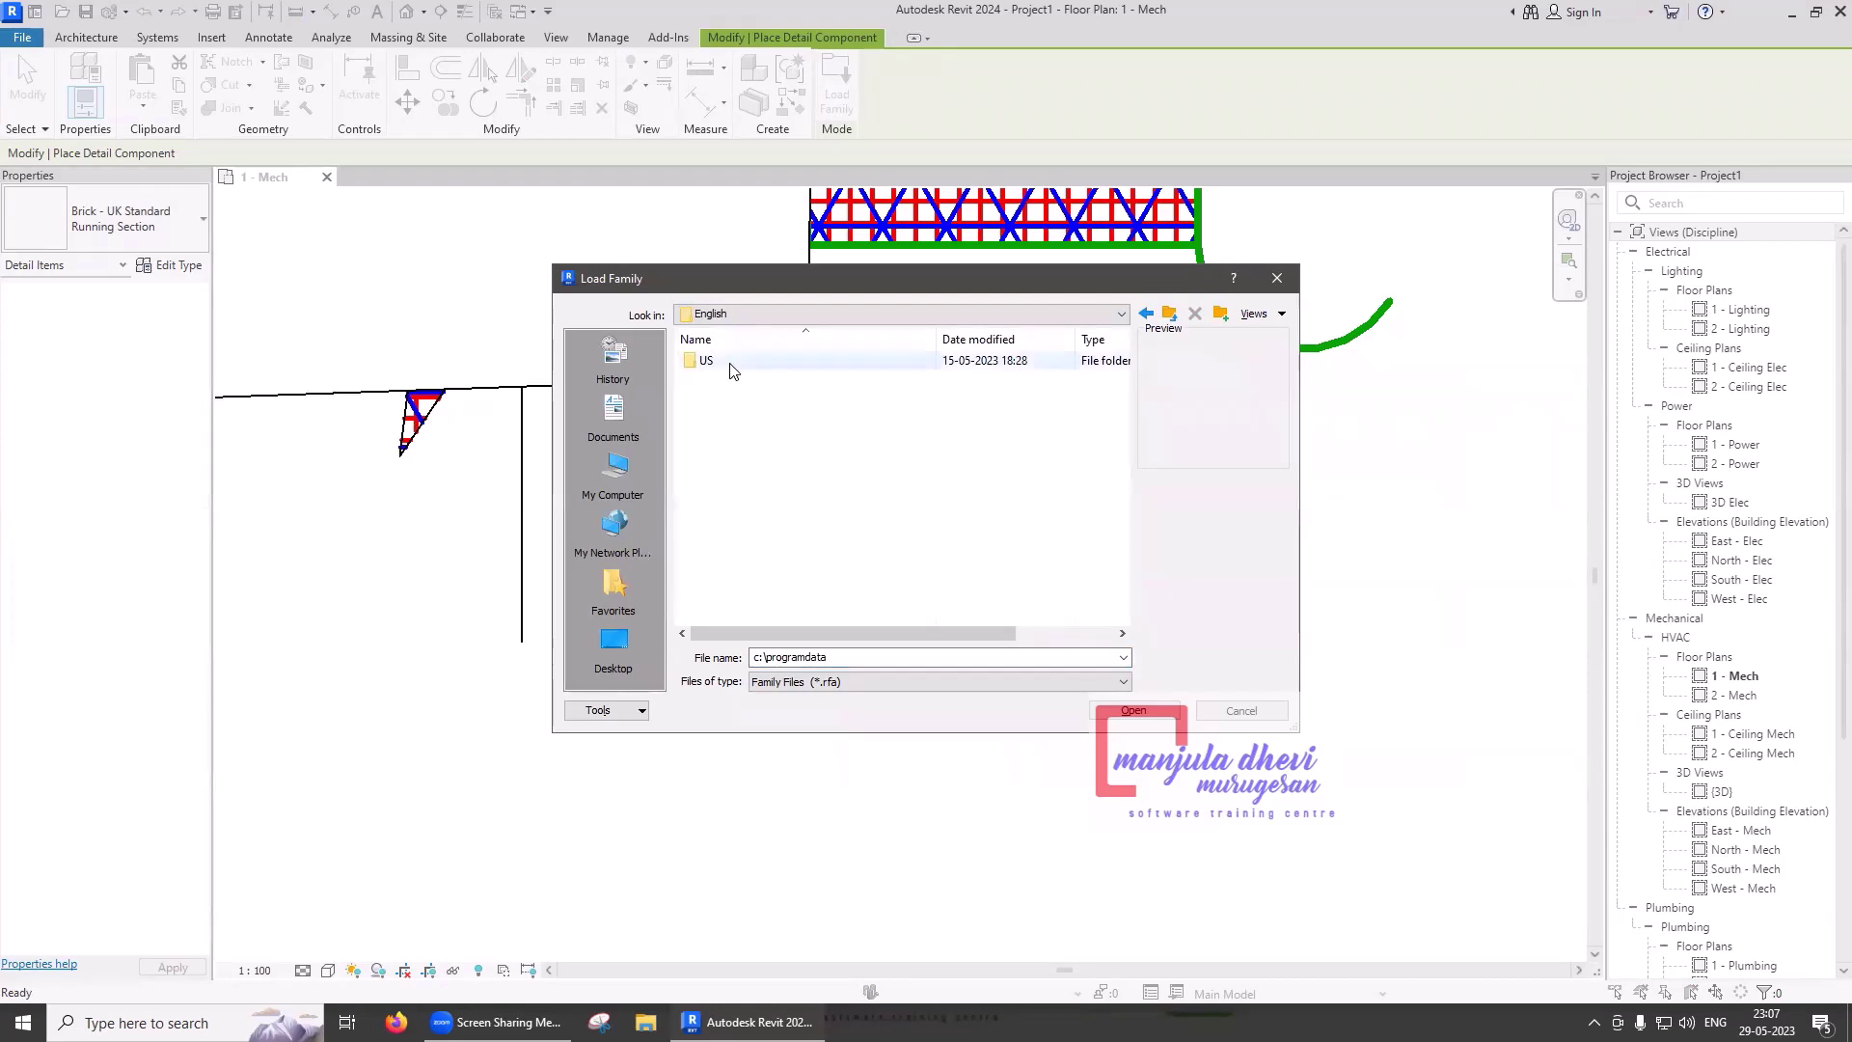
double_click(731, 364)
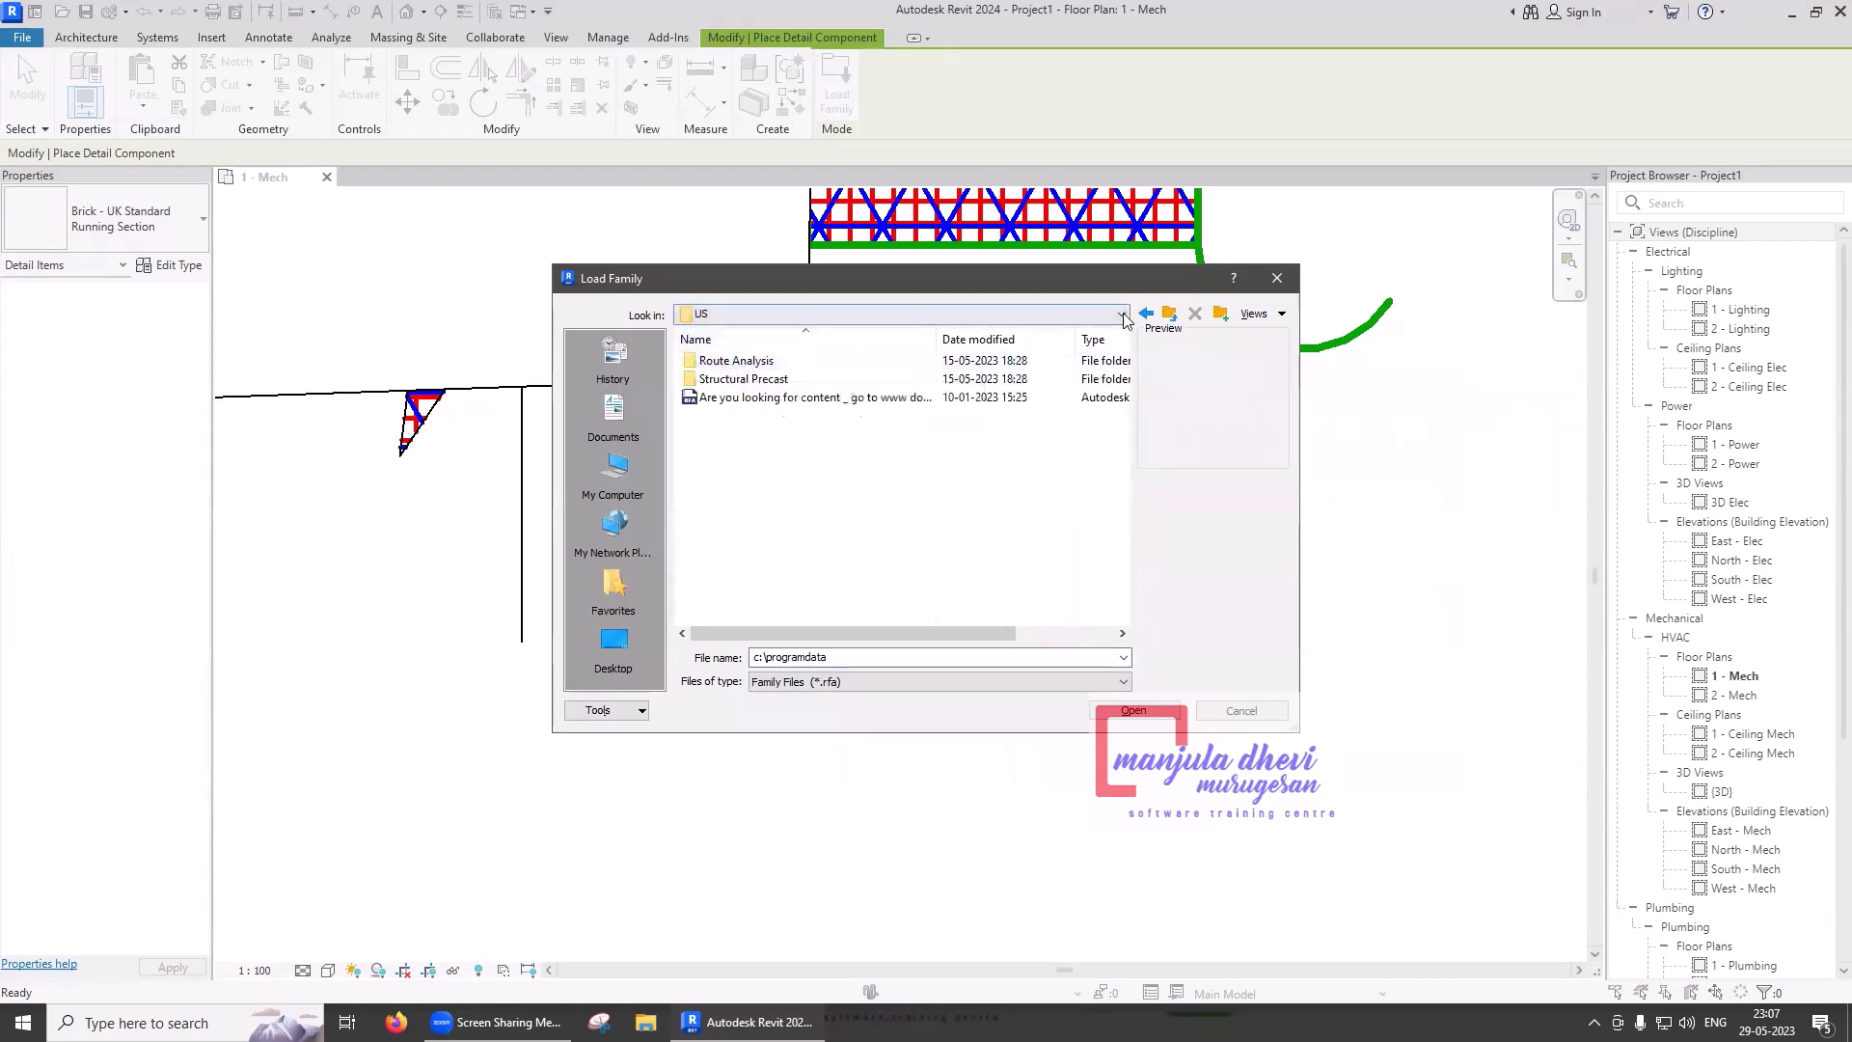
left_click(1170, 314)
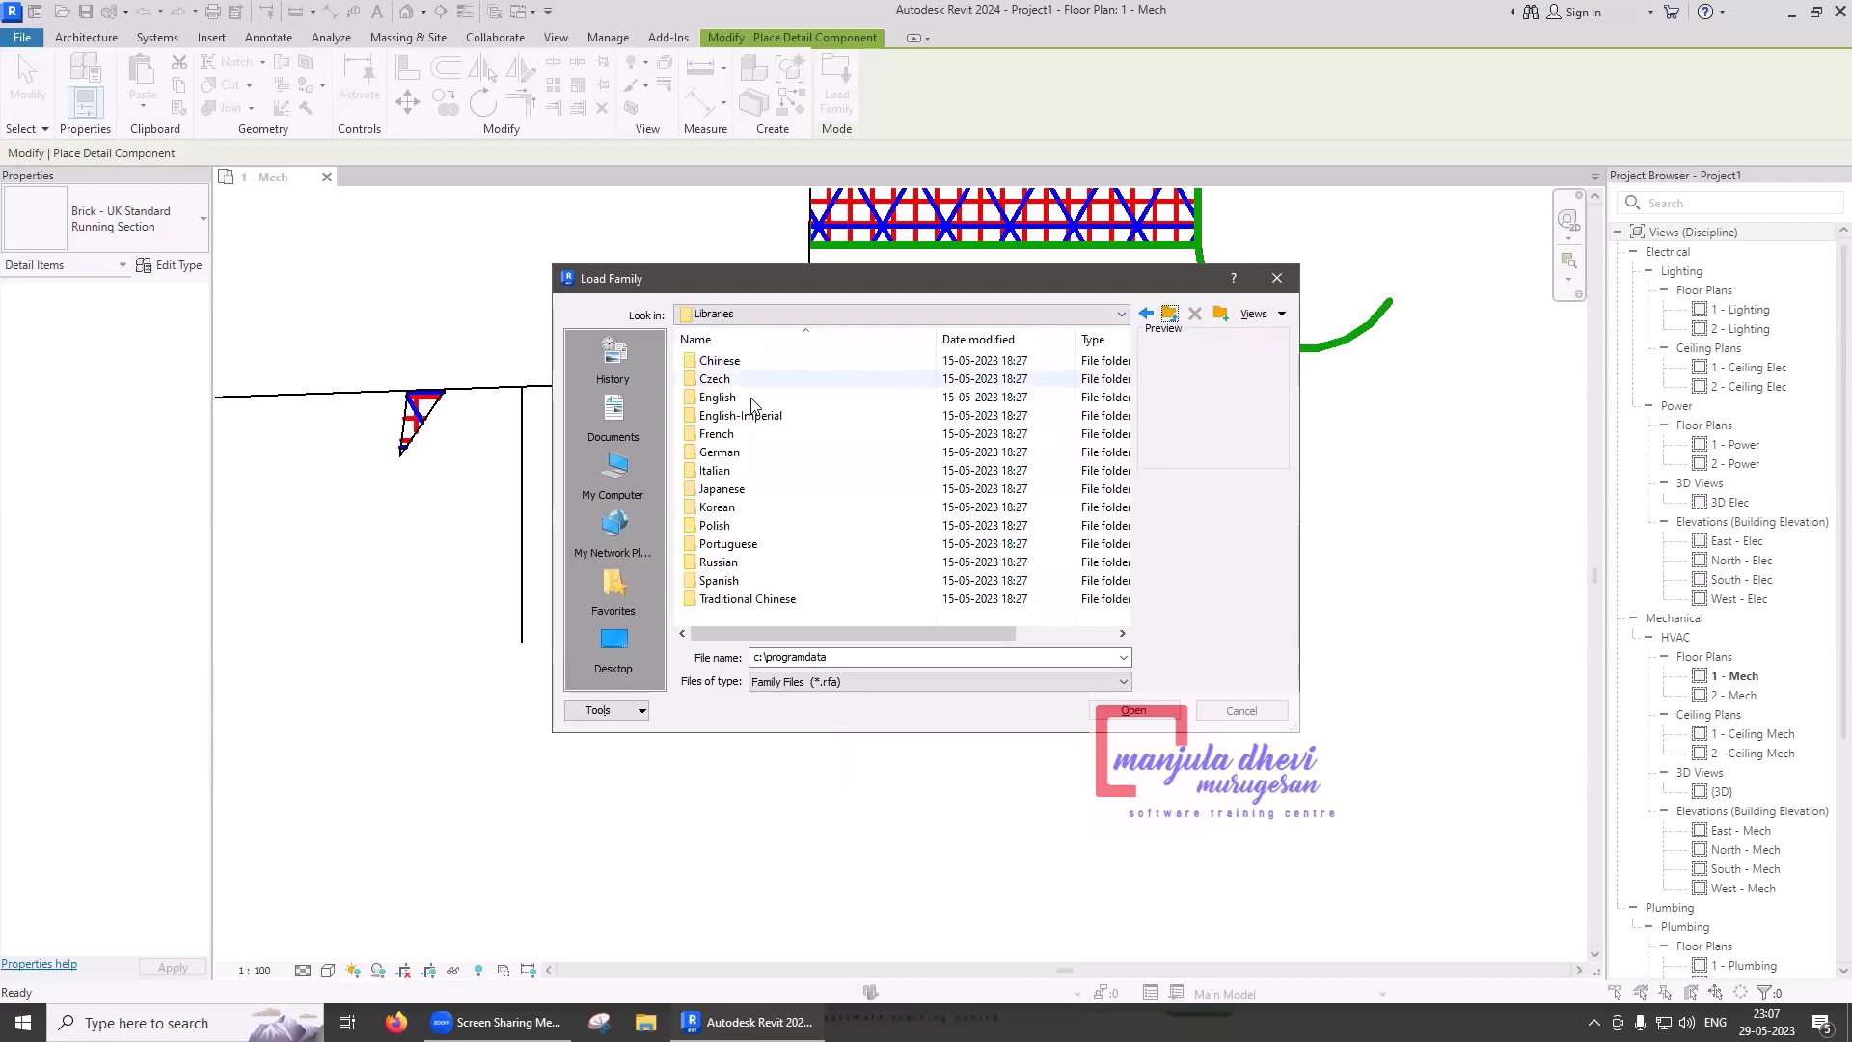
double_click(750, 416)
double_click(719, 365)
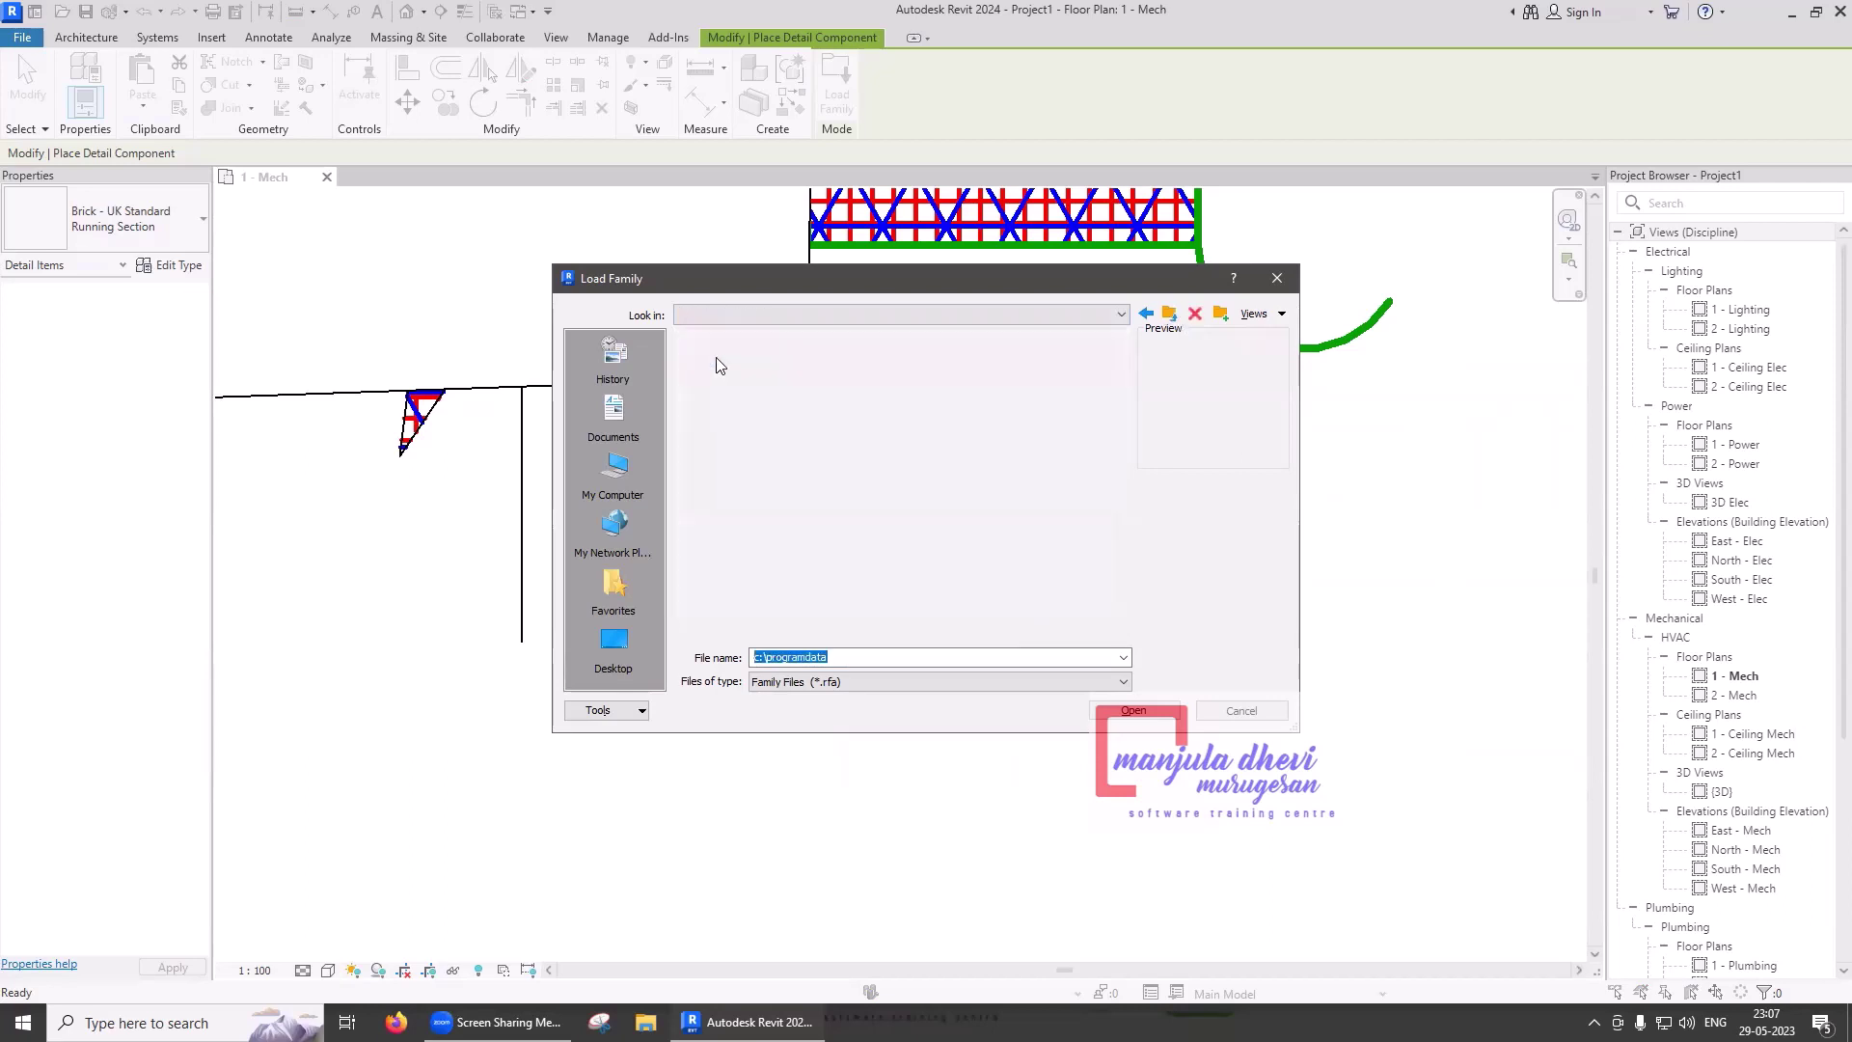
left_click(1169, 313)
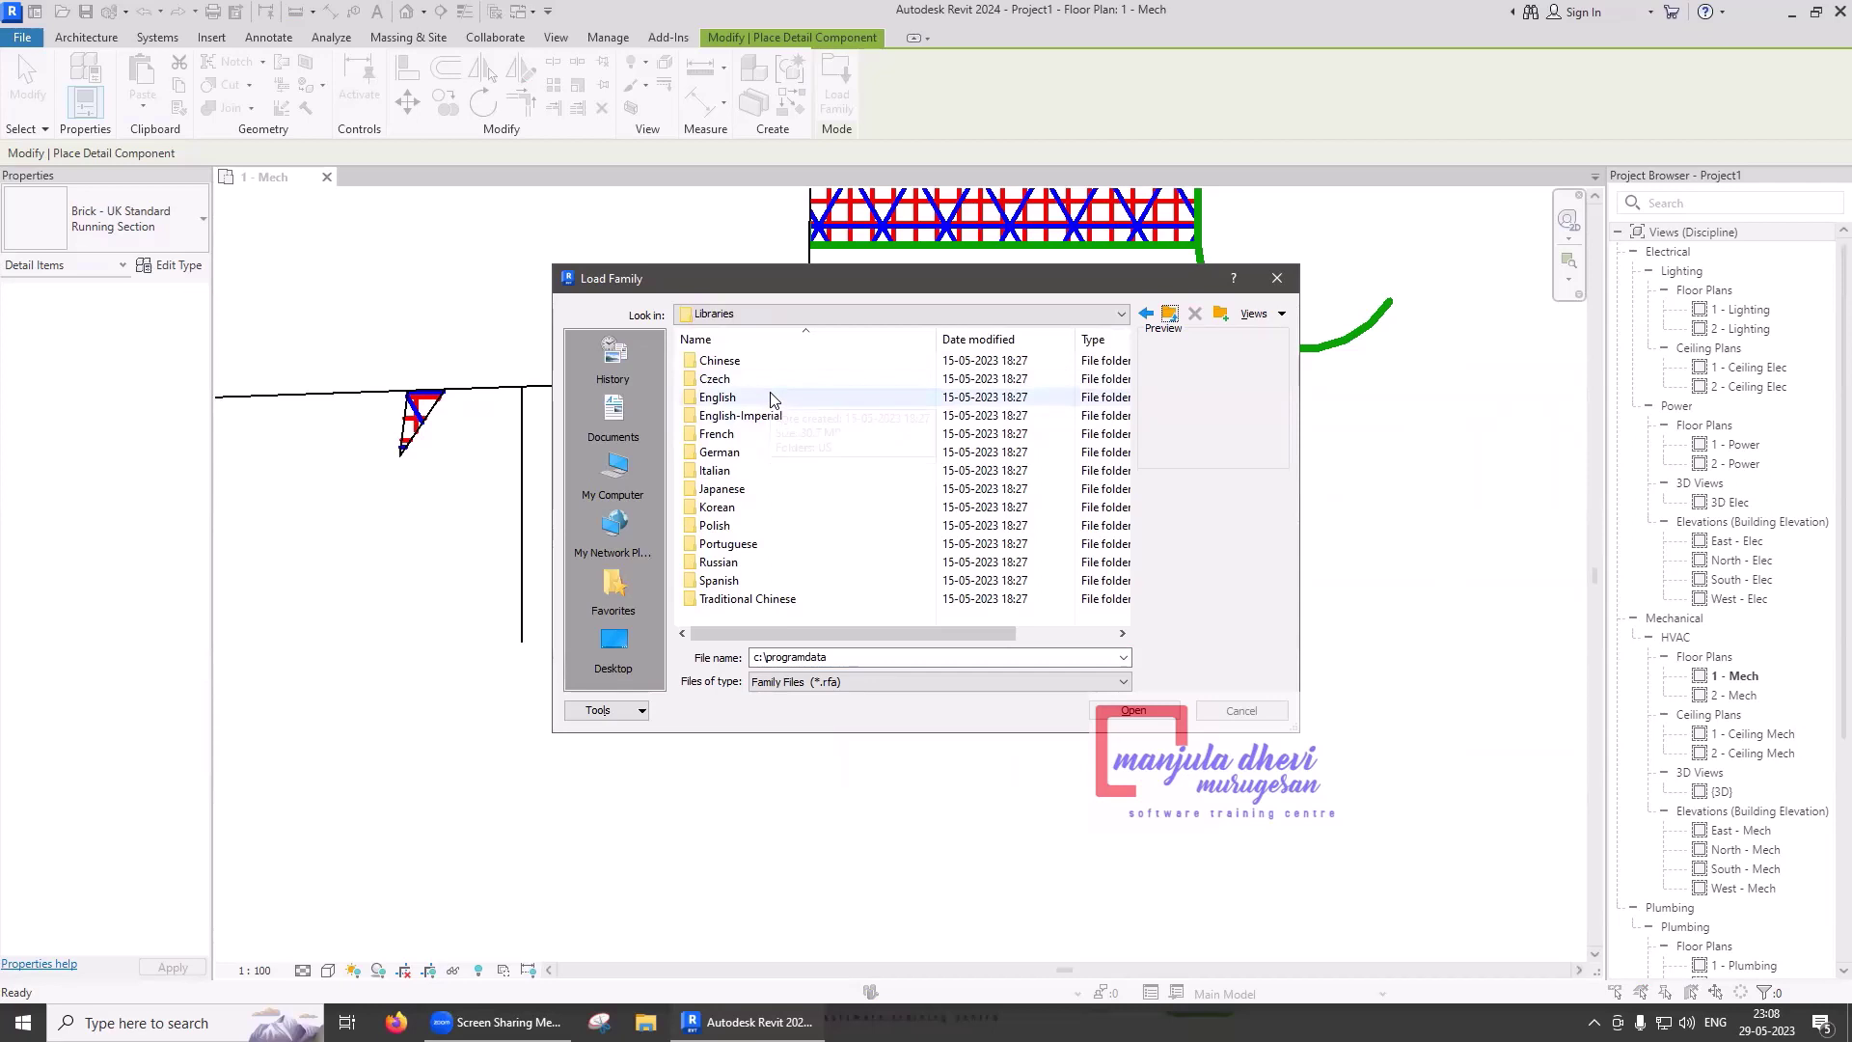
left_click(1169, 315)
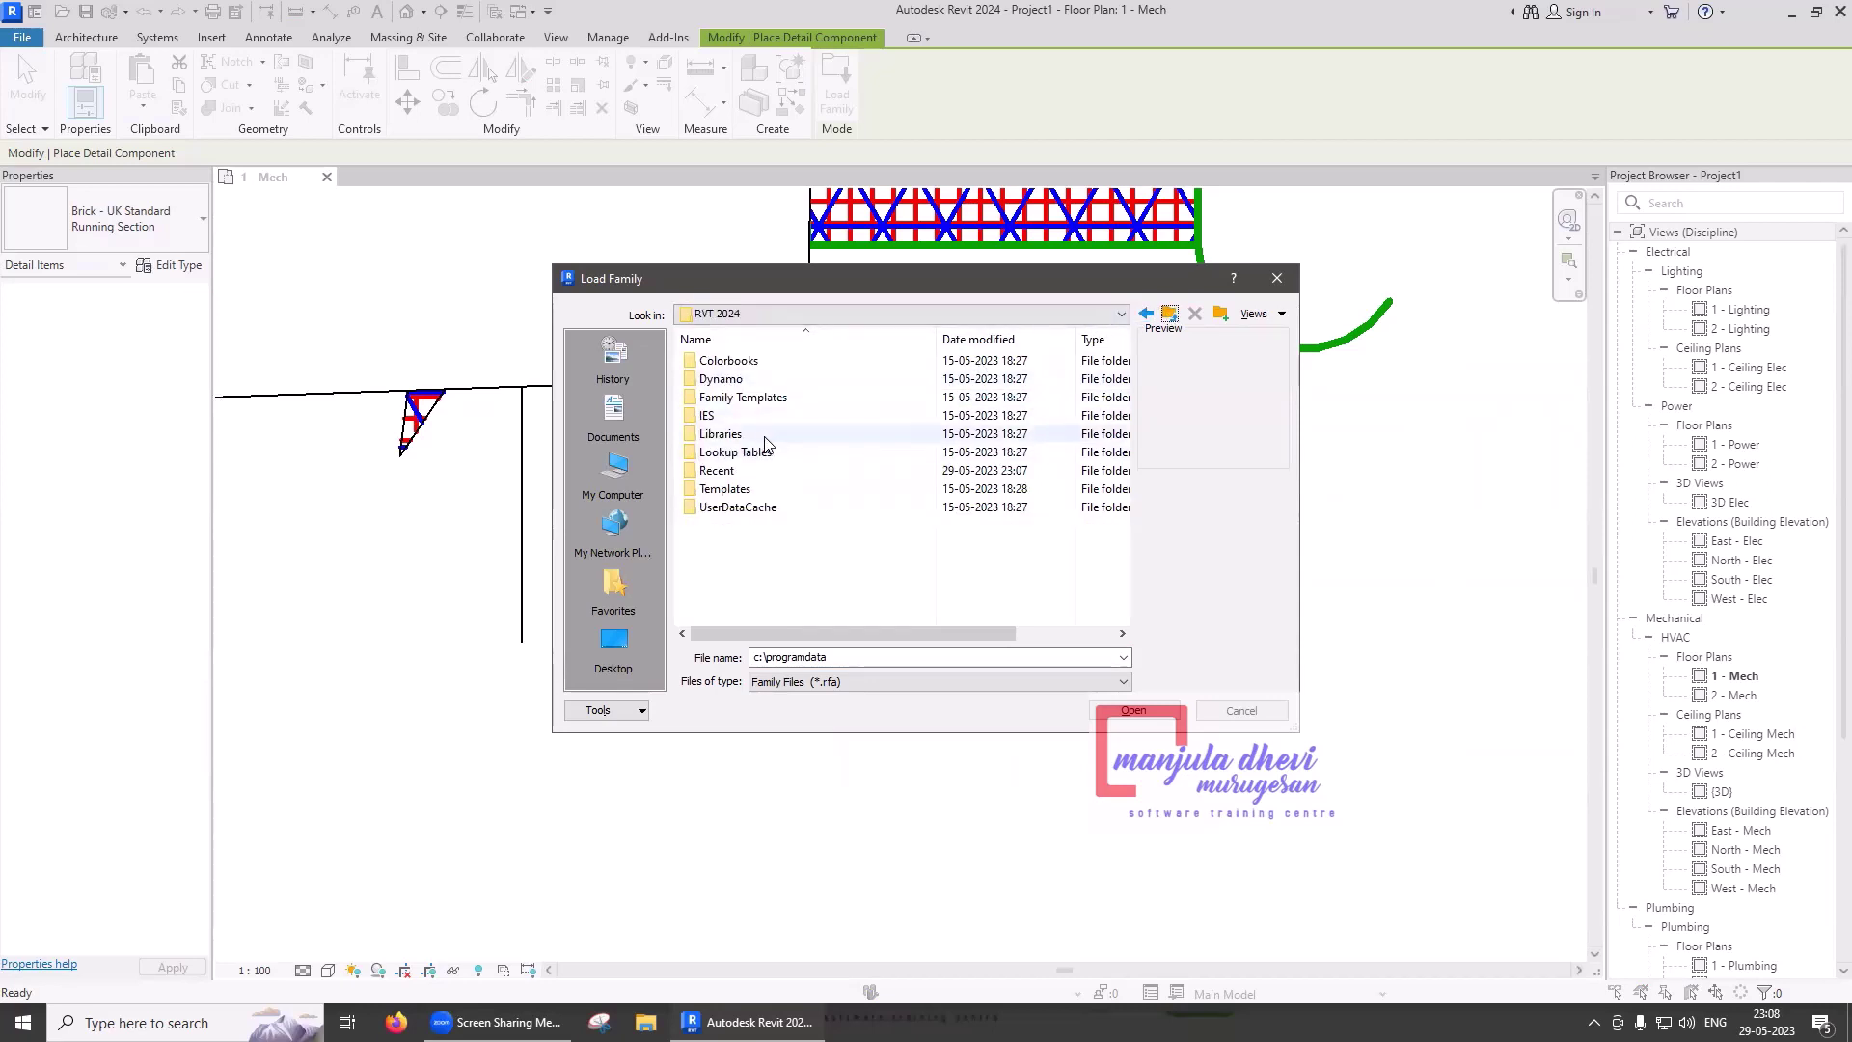
double_click(721, 434)
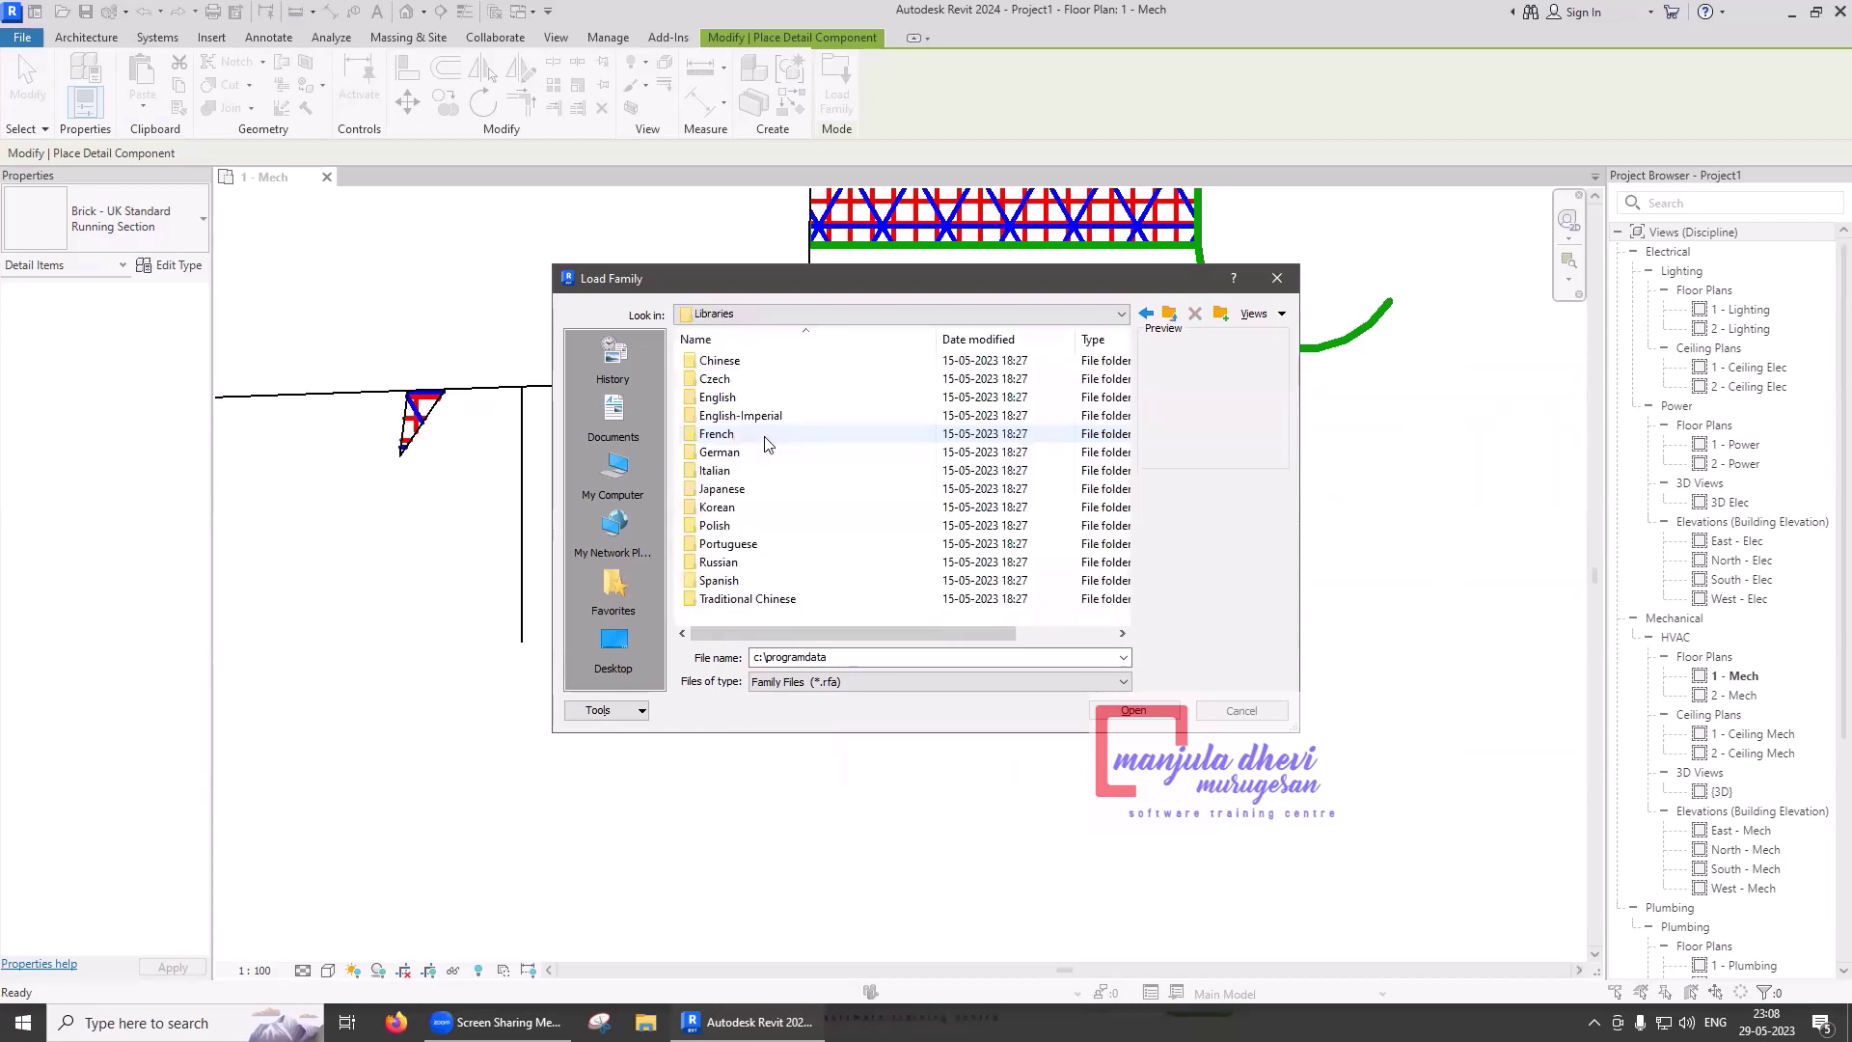
double_click(754, 398)
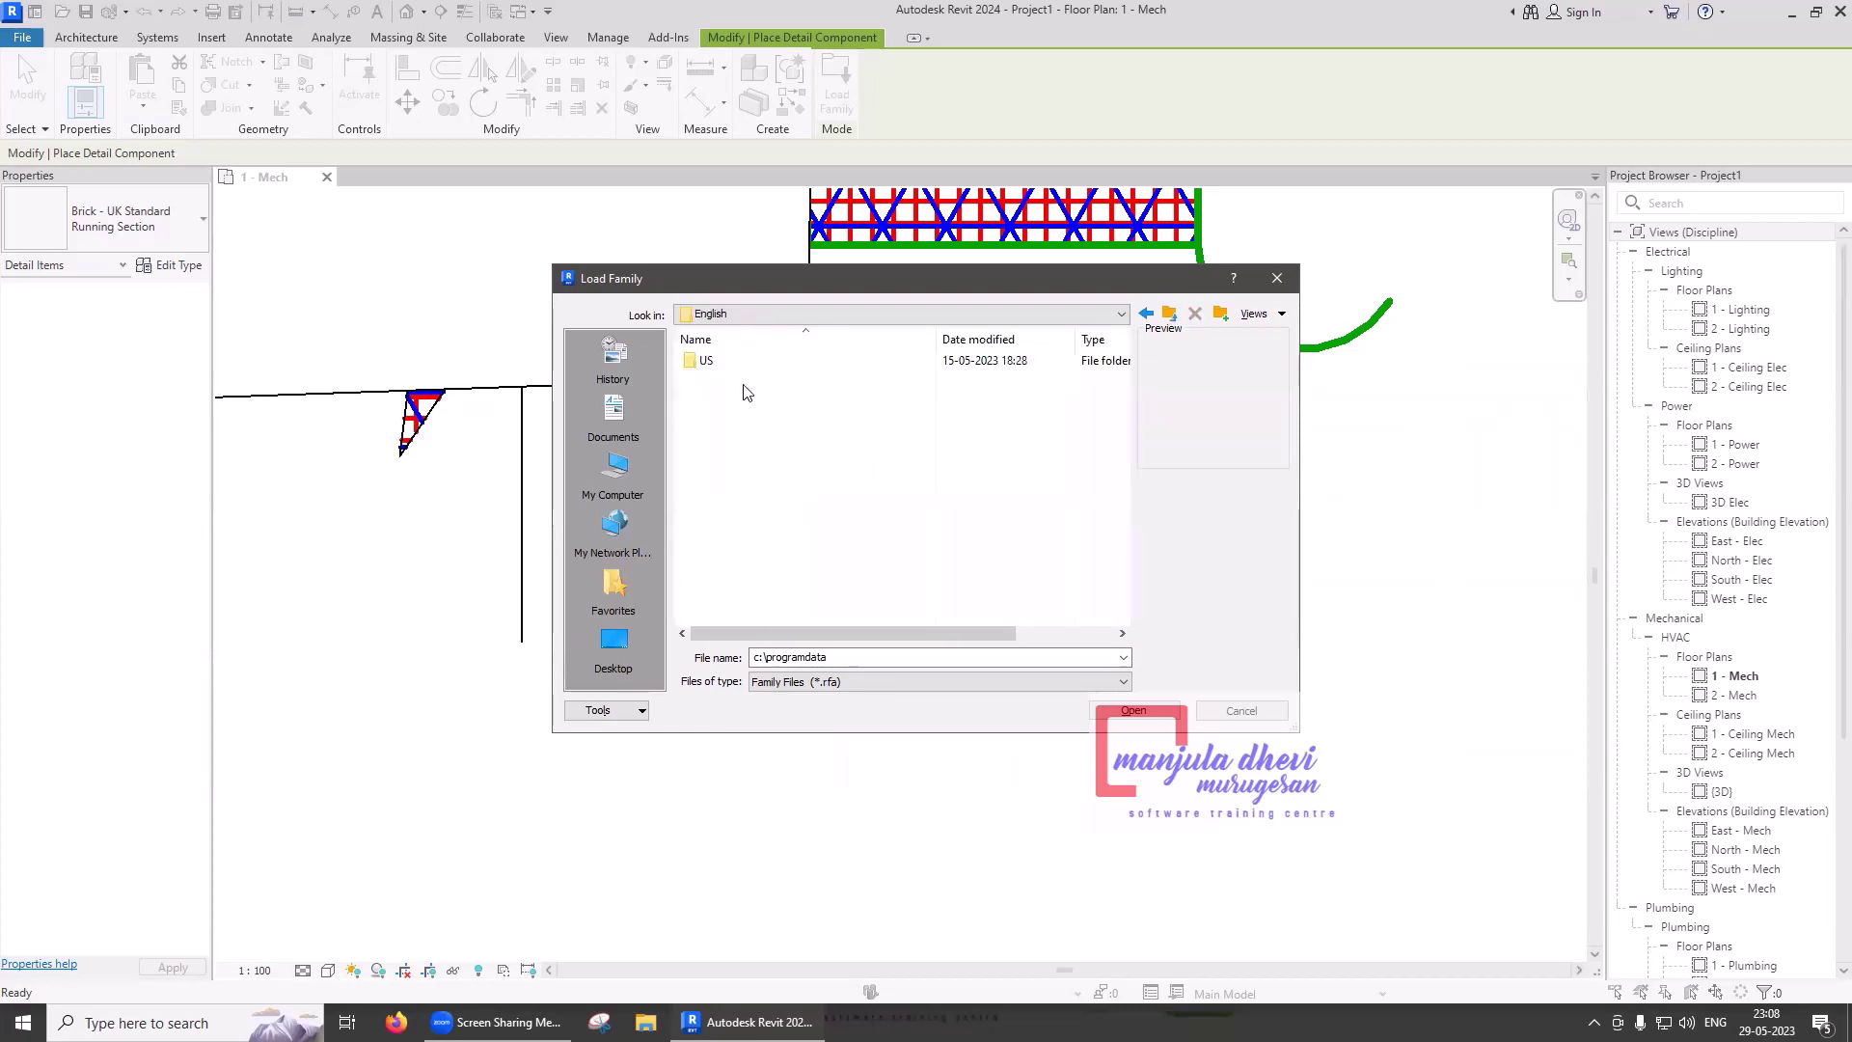
double_click(743, 362)
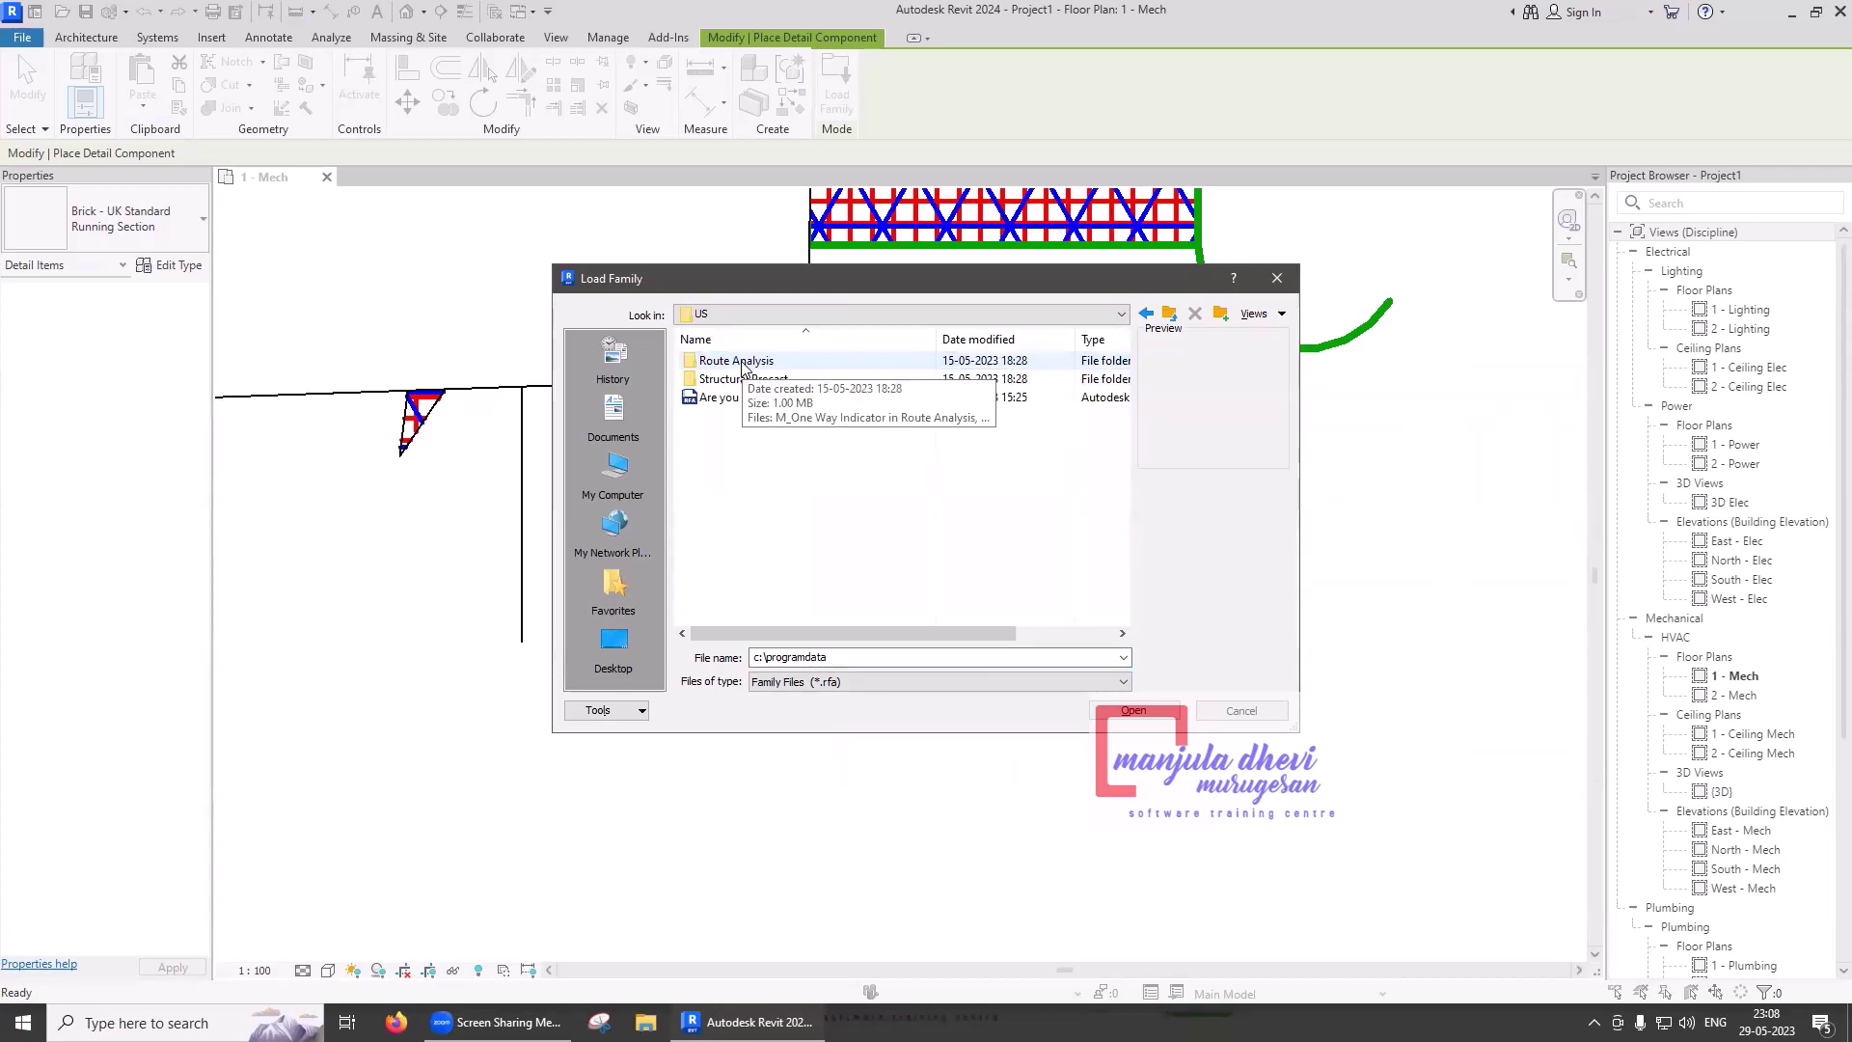
left_click(1238, 714)
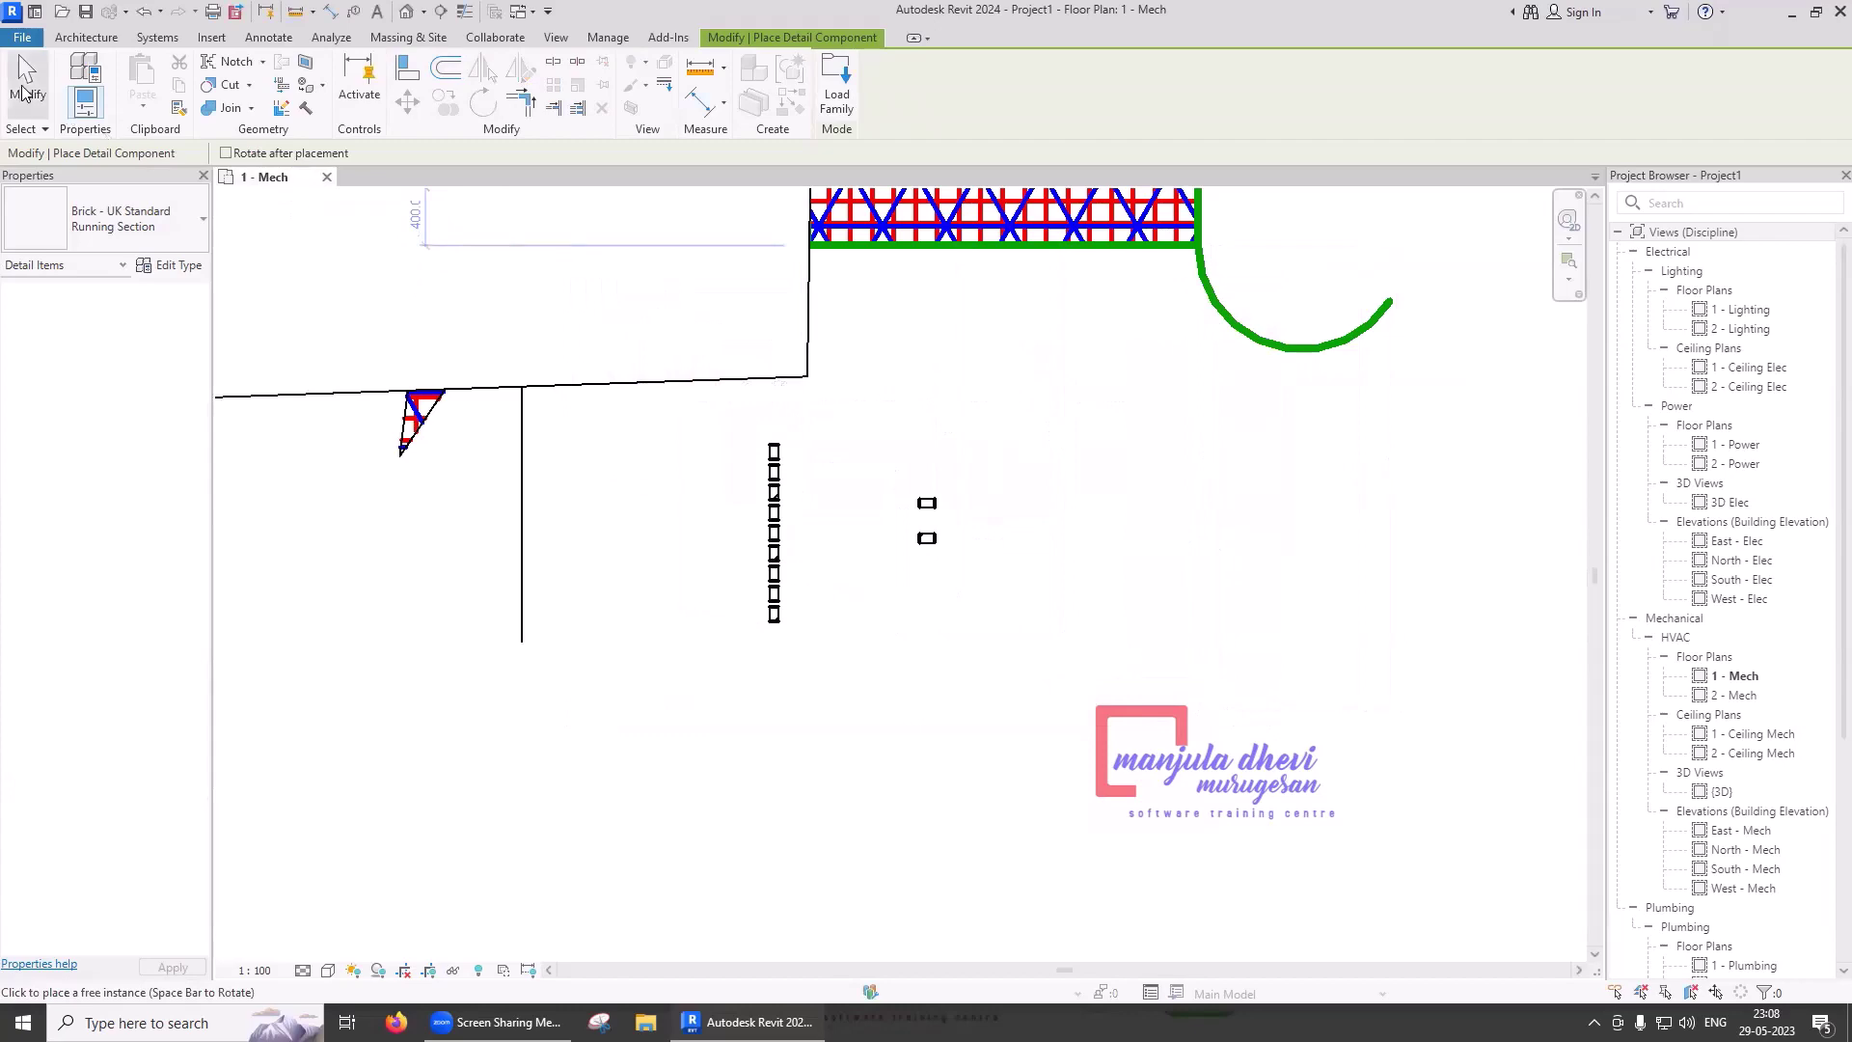
- Leave detail component placement, zoom out, and start a revision cloud sketch for revision Seq. 1
left_click(27, 85)
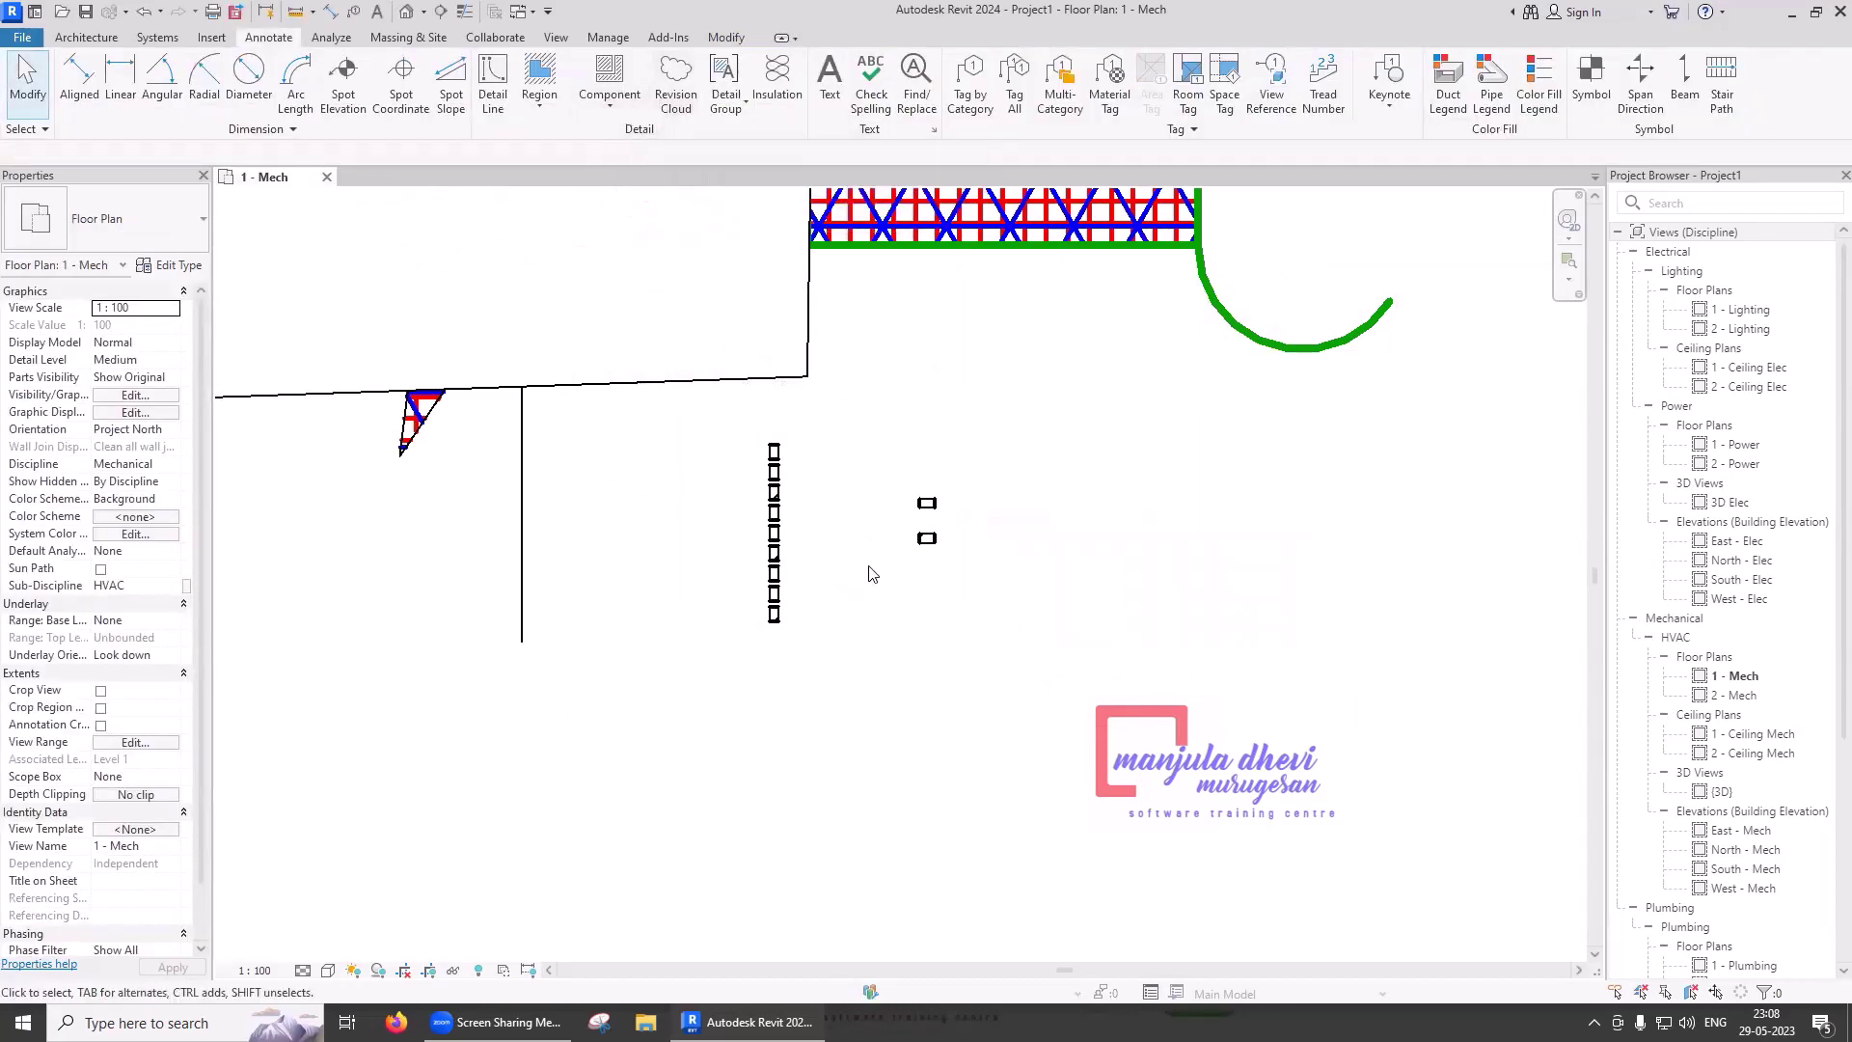
scroll(871, 573, "down", 2)
scroll(870, 573, "down", 2)
scroll(870, 573, "down", 1)
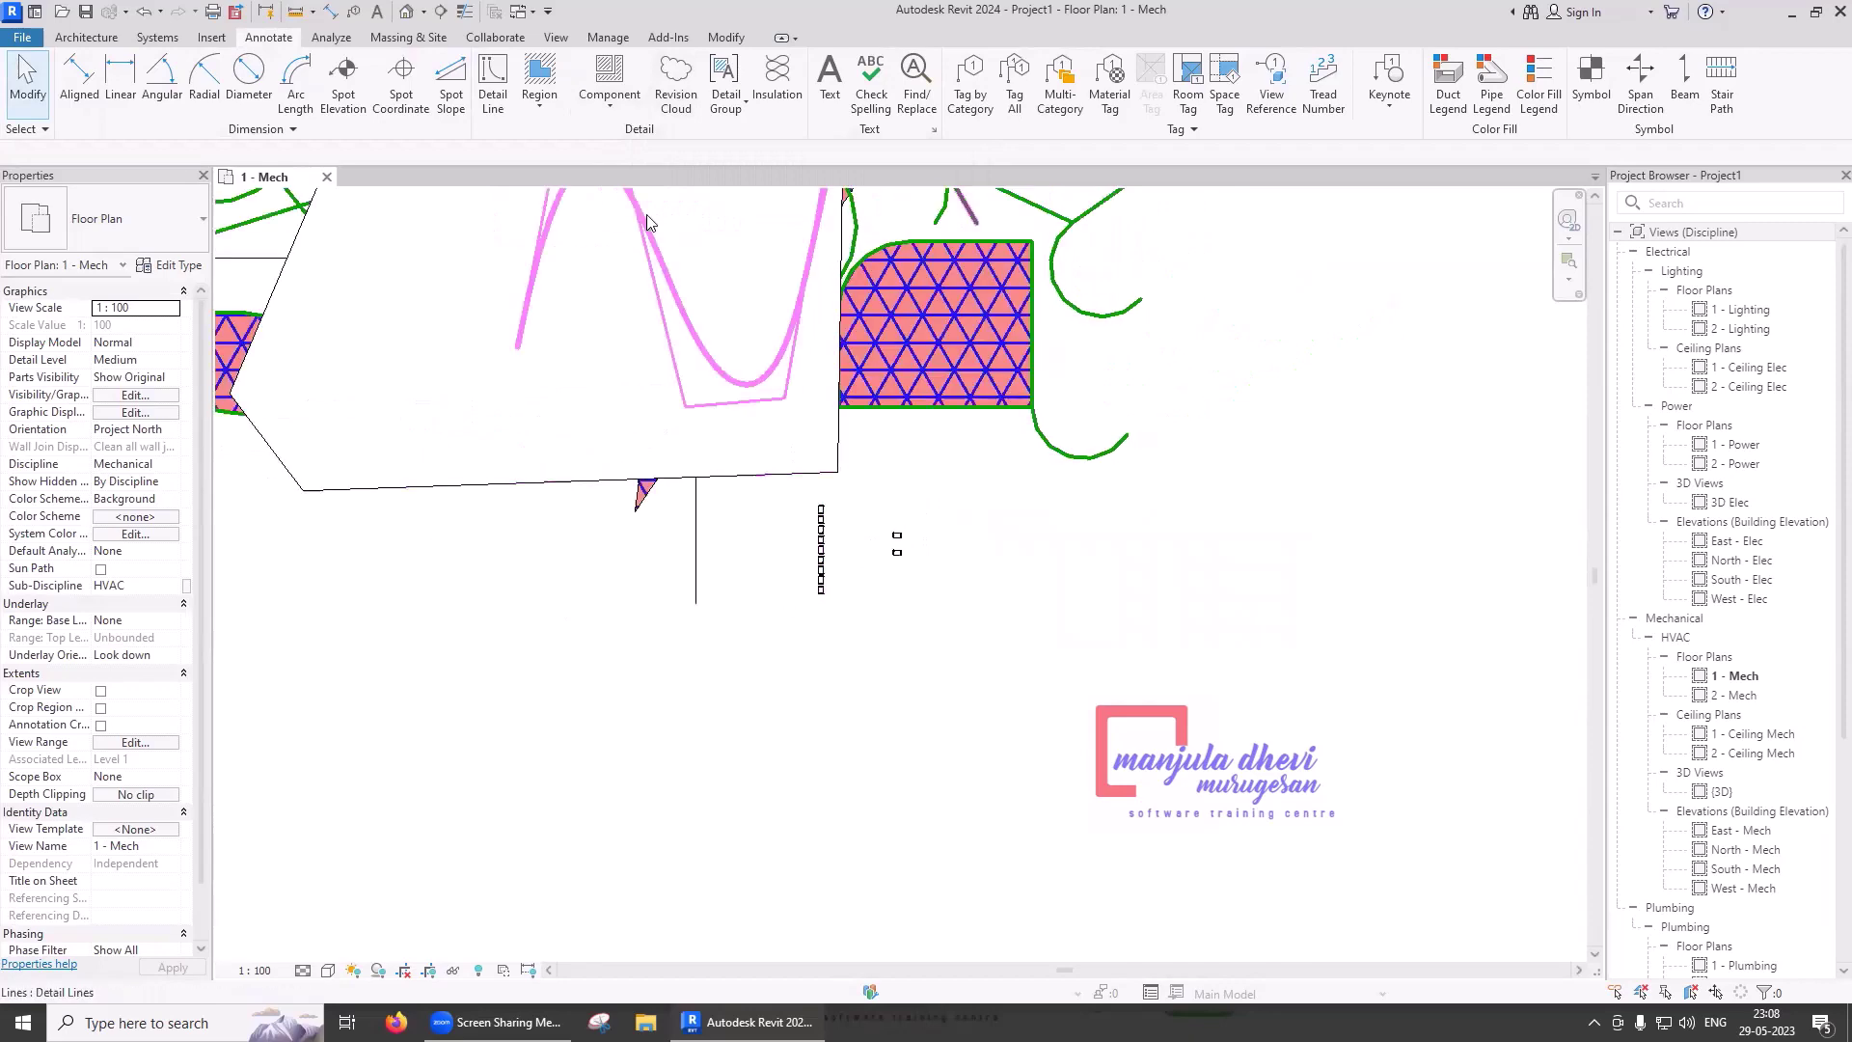
left_click(675, 79)
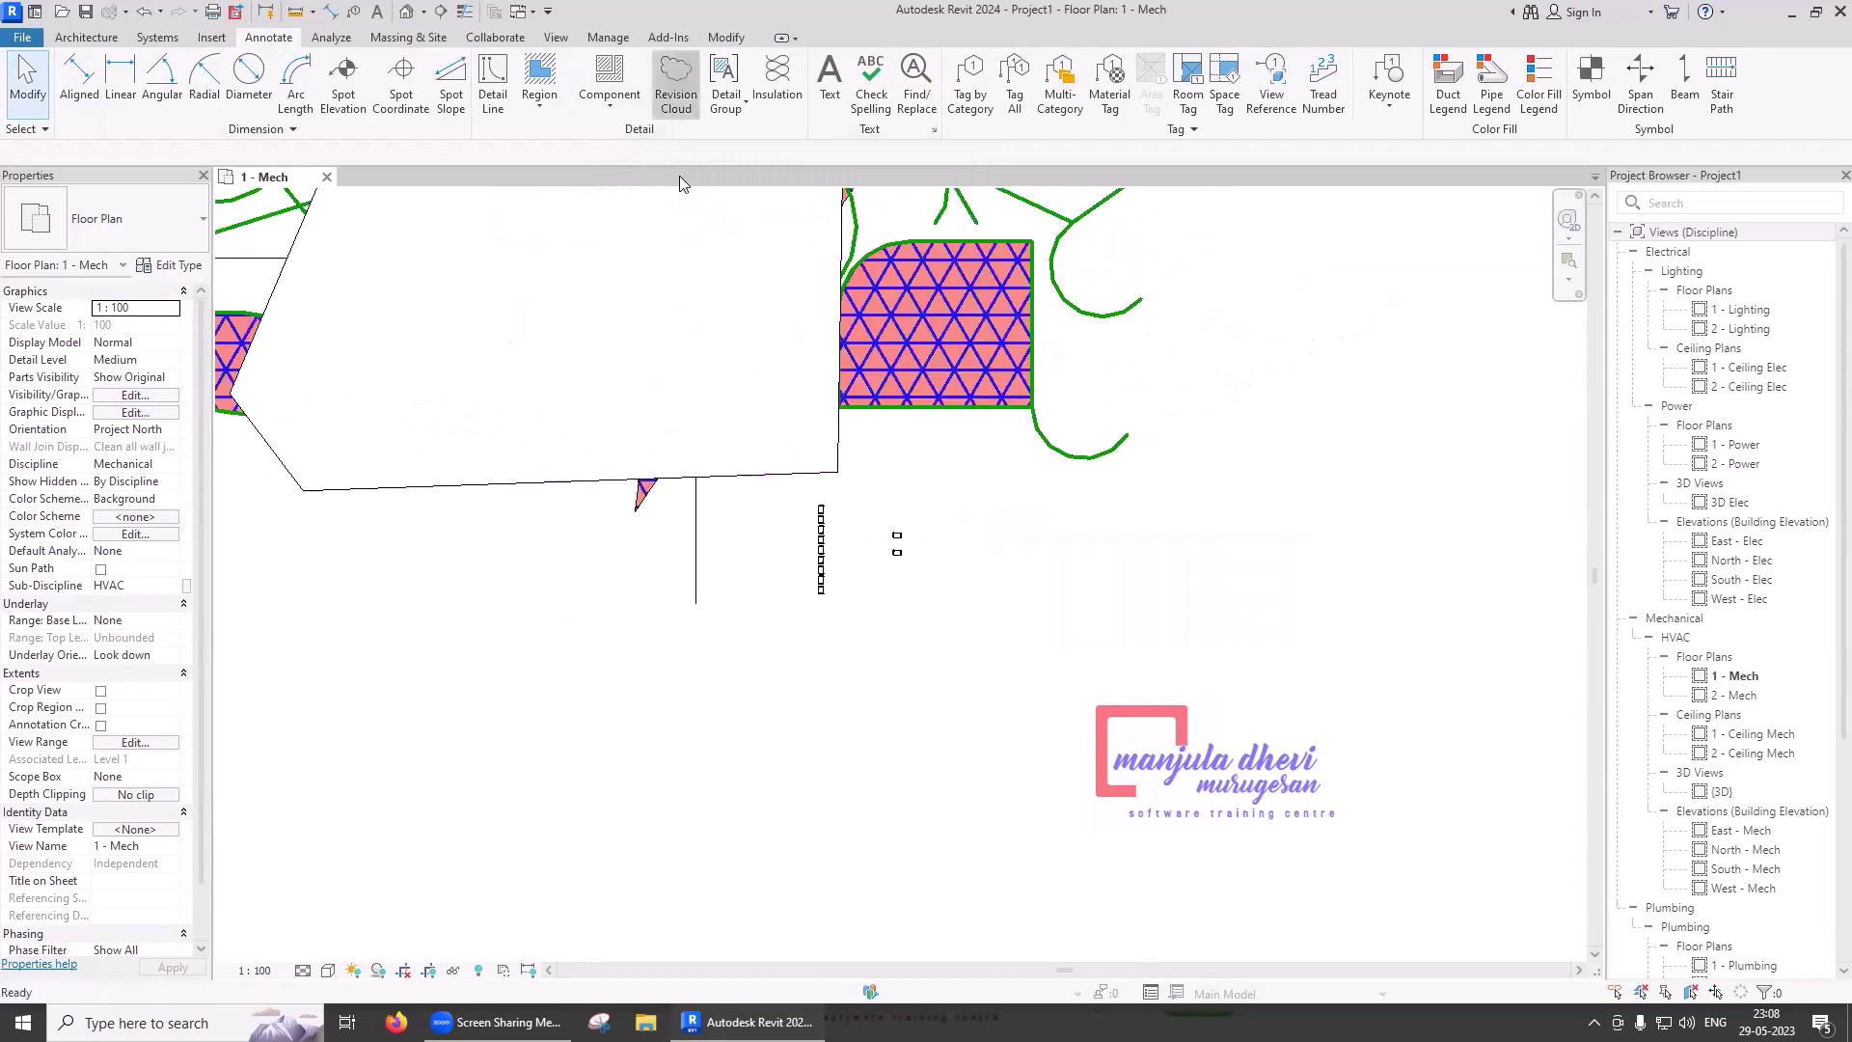
- Draw a rectangular revision cloud around the hatched region and finish the sketch
left_click(664, 293)
left_click(1215, 541)
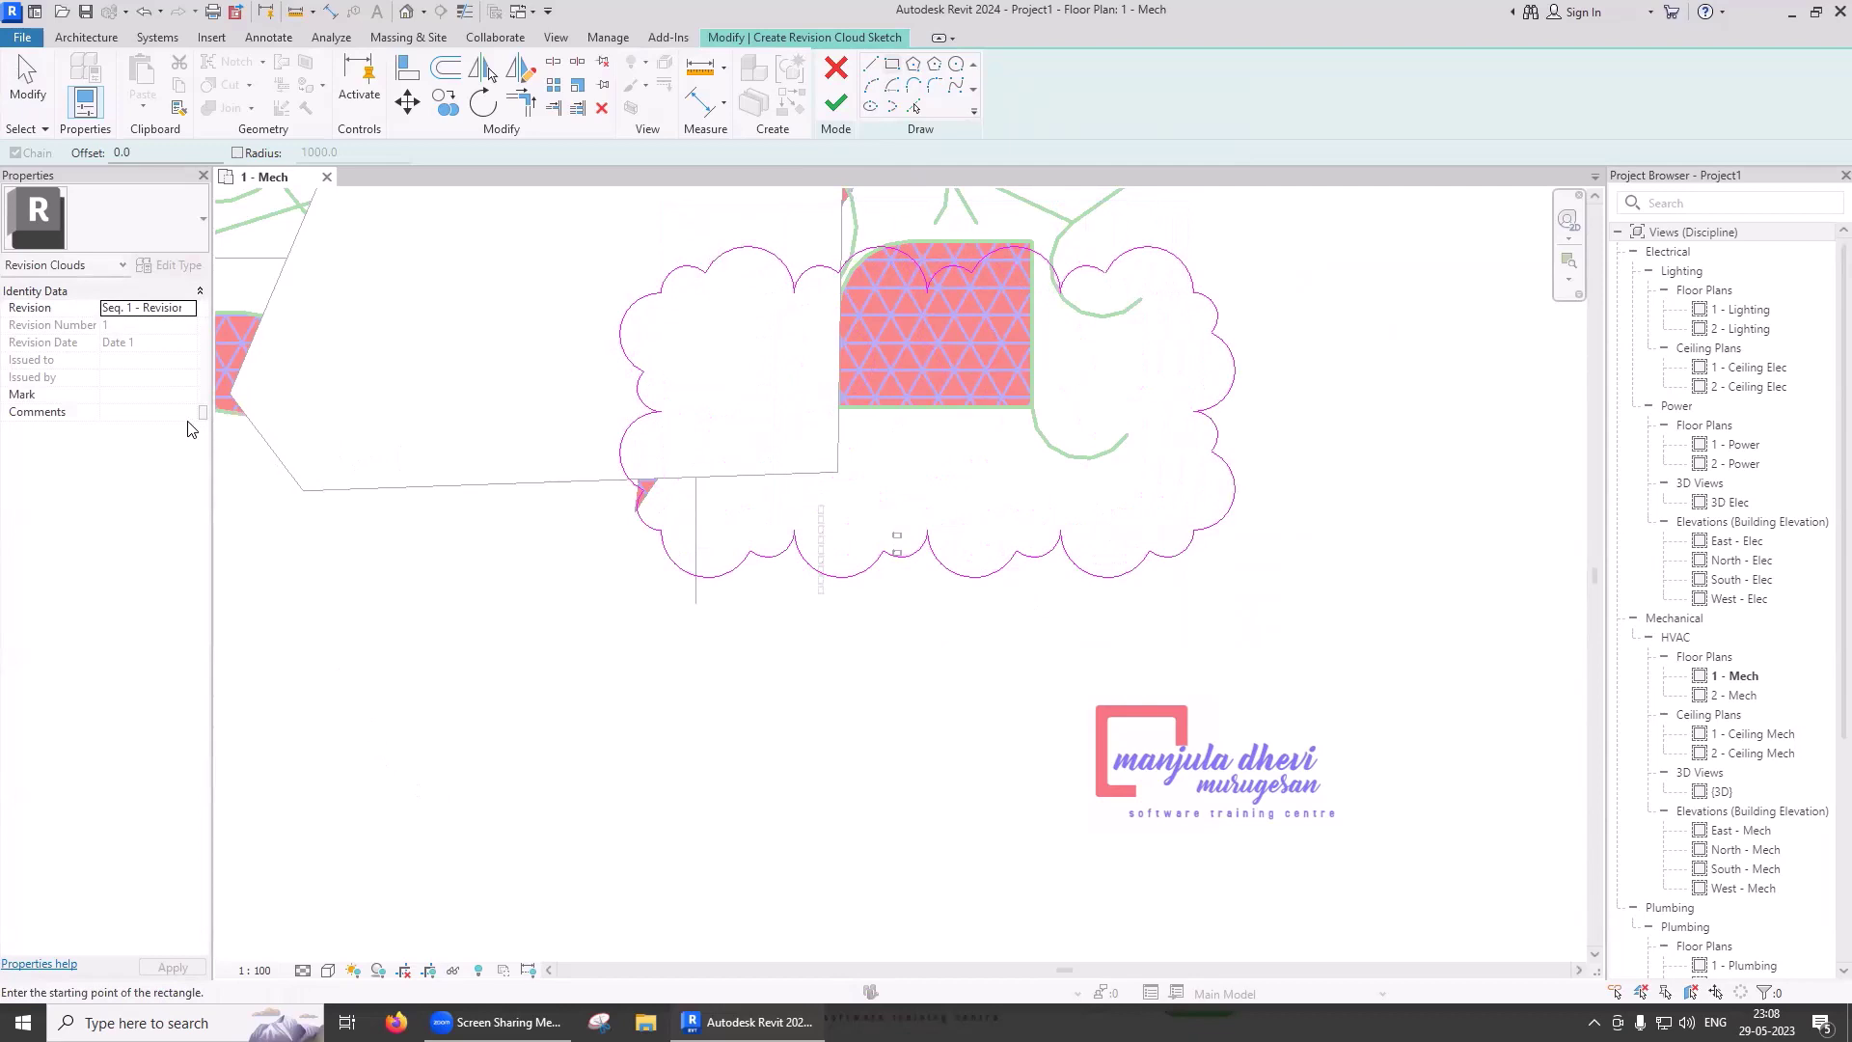
left_click(836, 104)
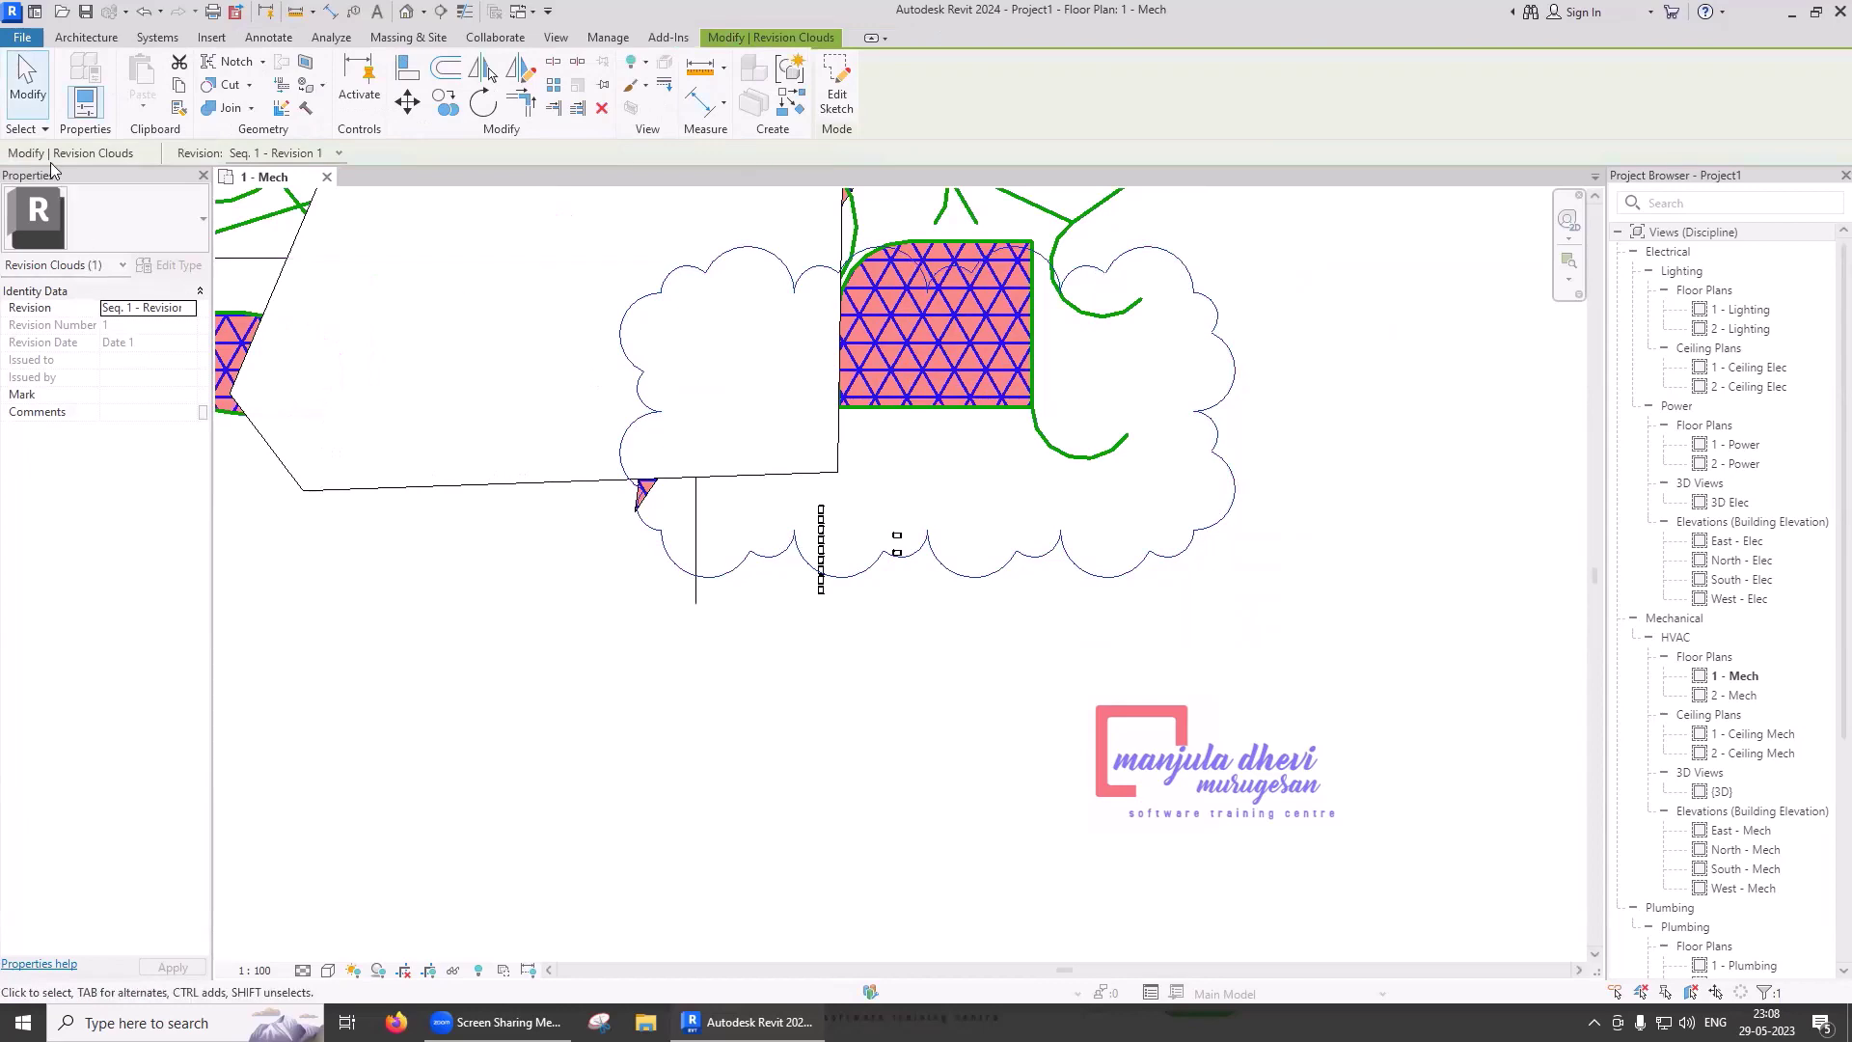
left_click(36, 106)
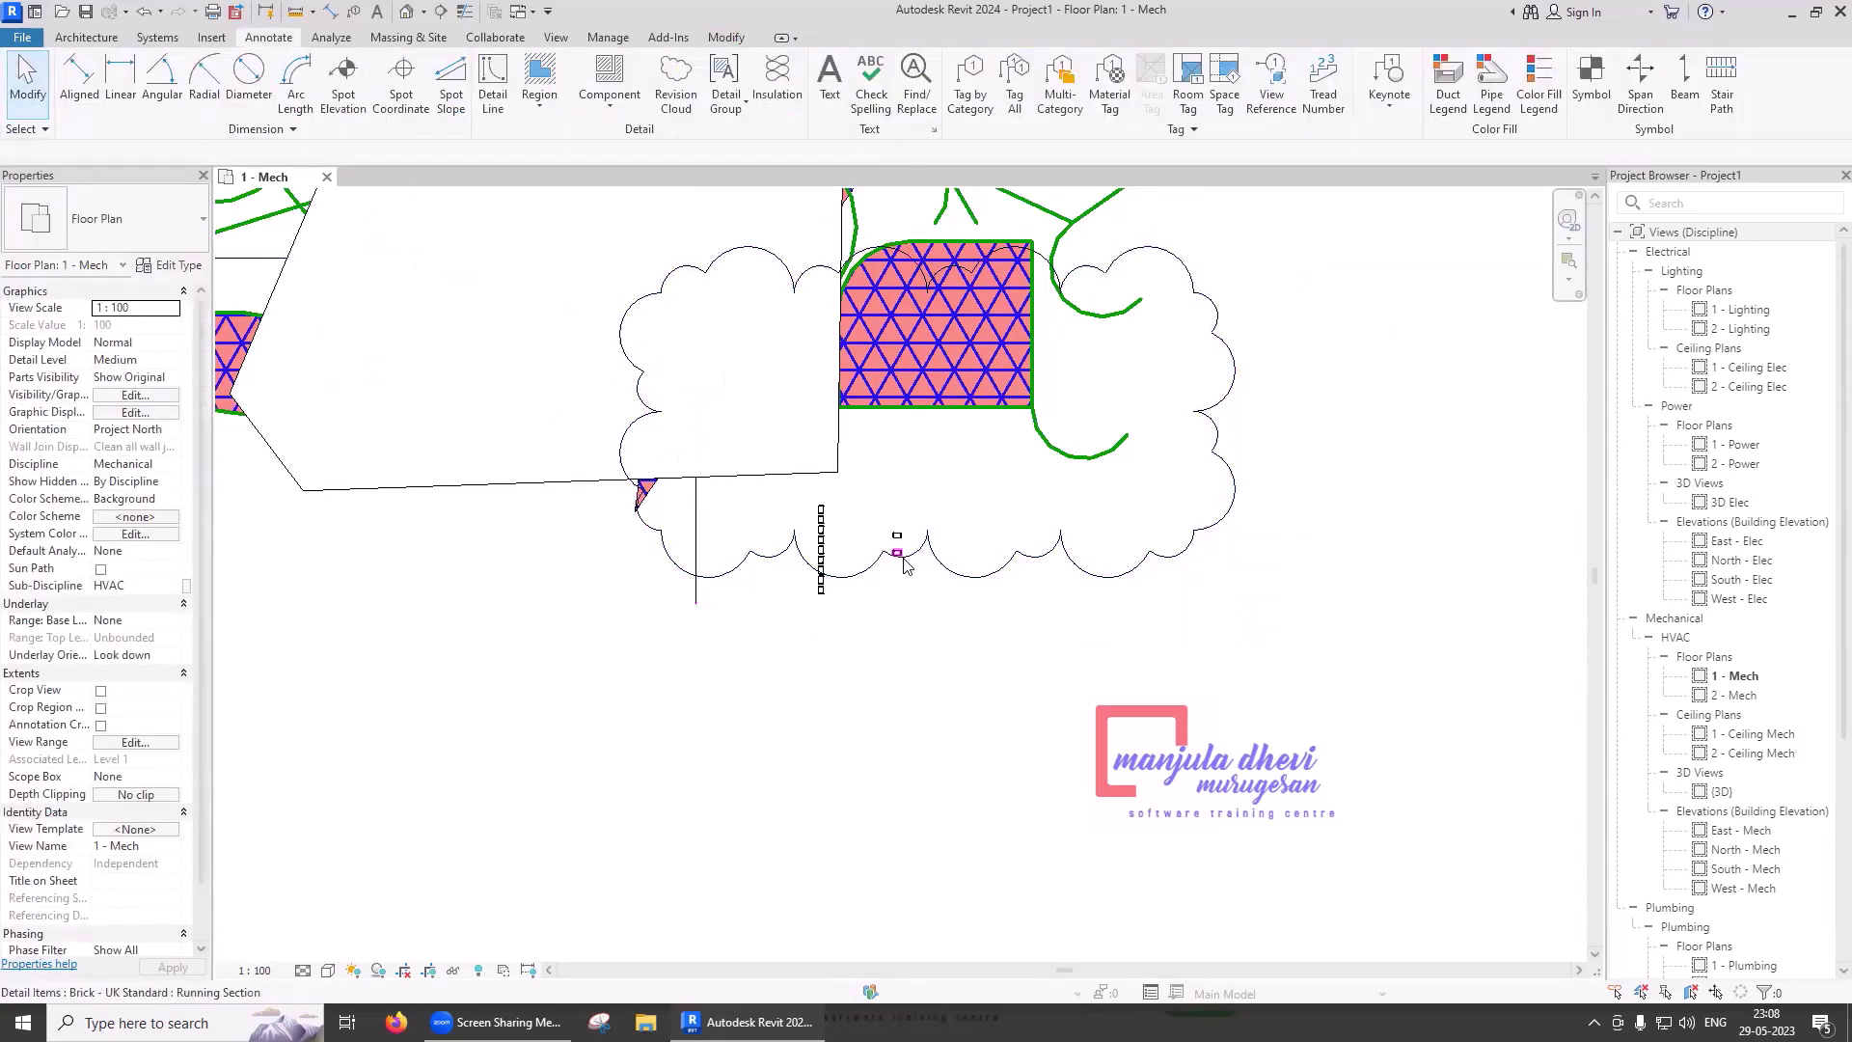
- Reselect the new revision cloud to check it and look at the detail group options
left_click(943, 562)
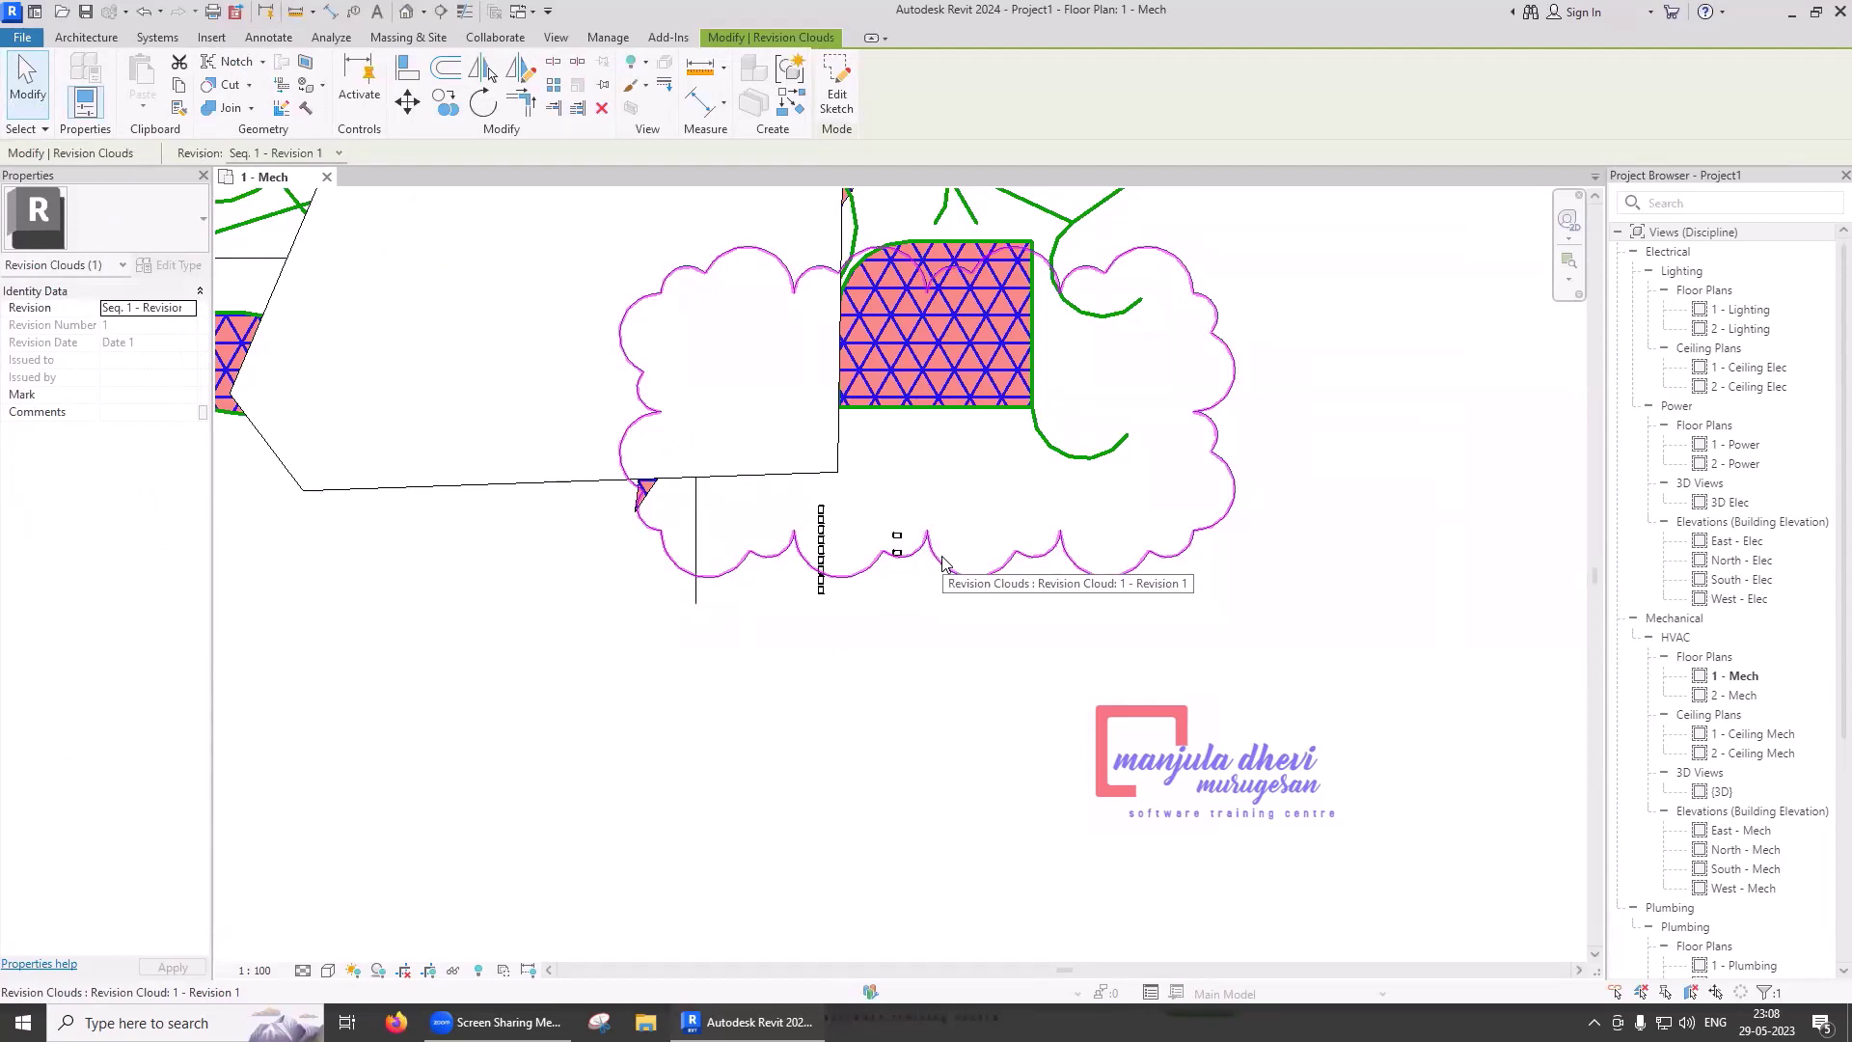
left_click(21, 104)
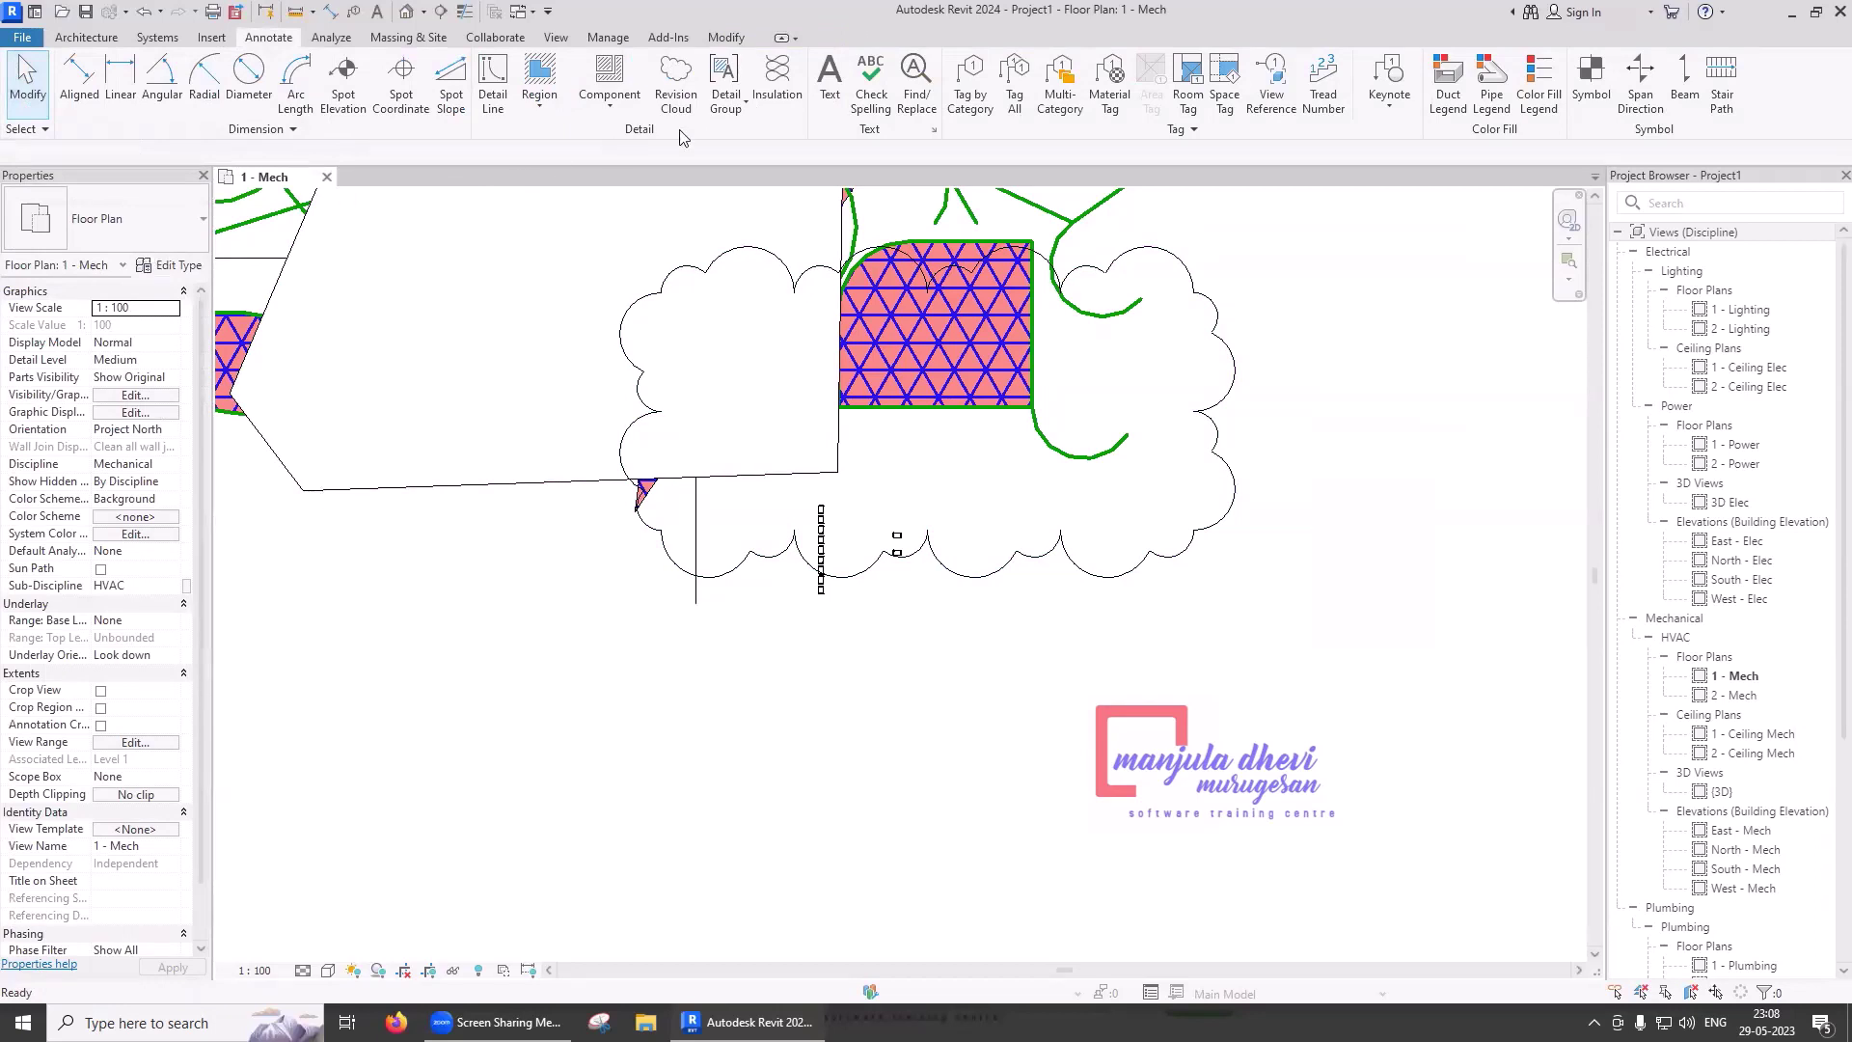
left_click(735, 115)
left_click(1030, 565)
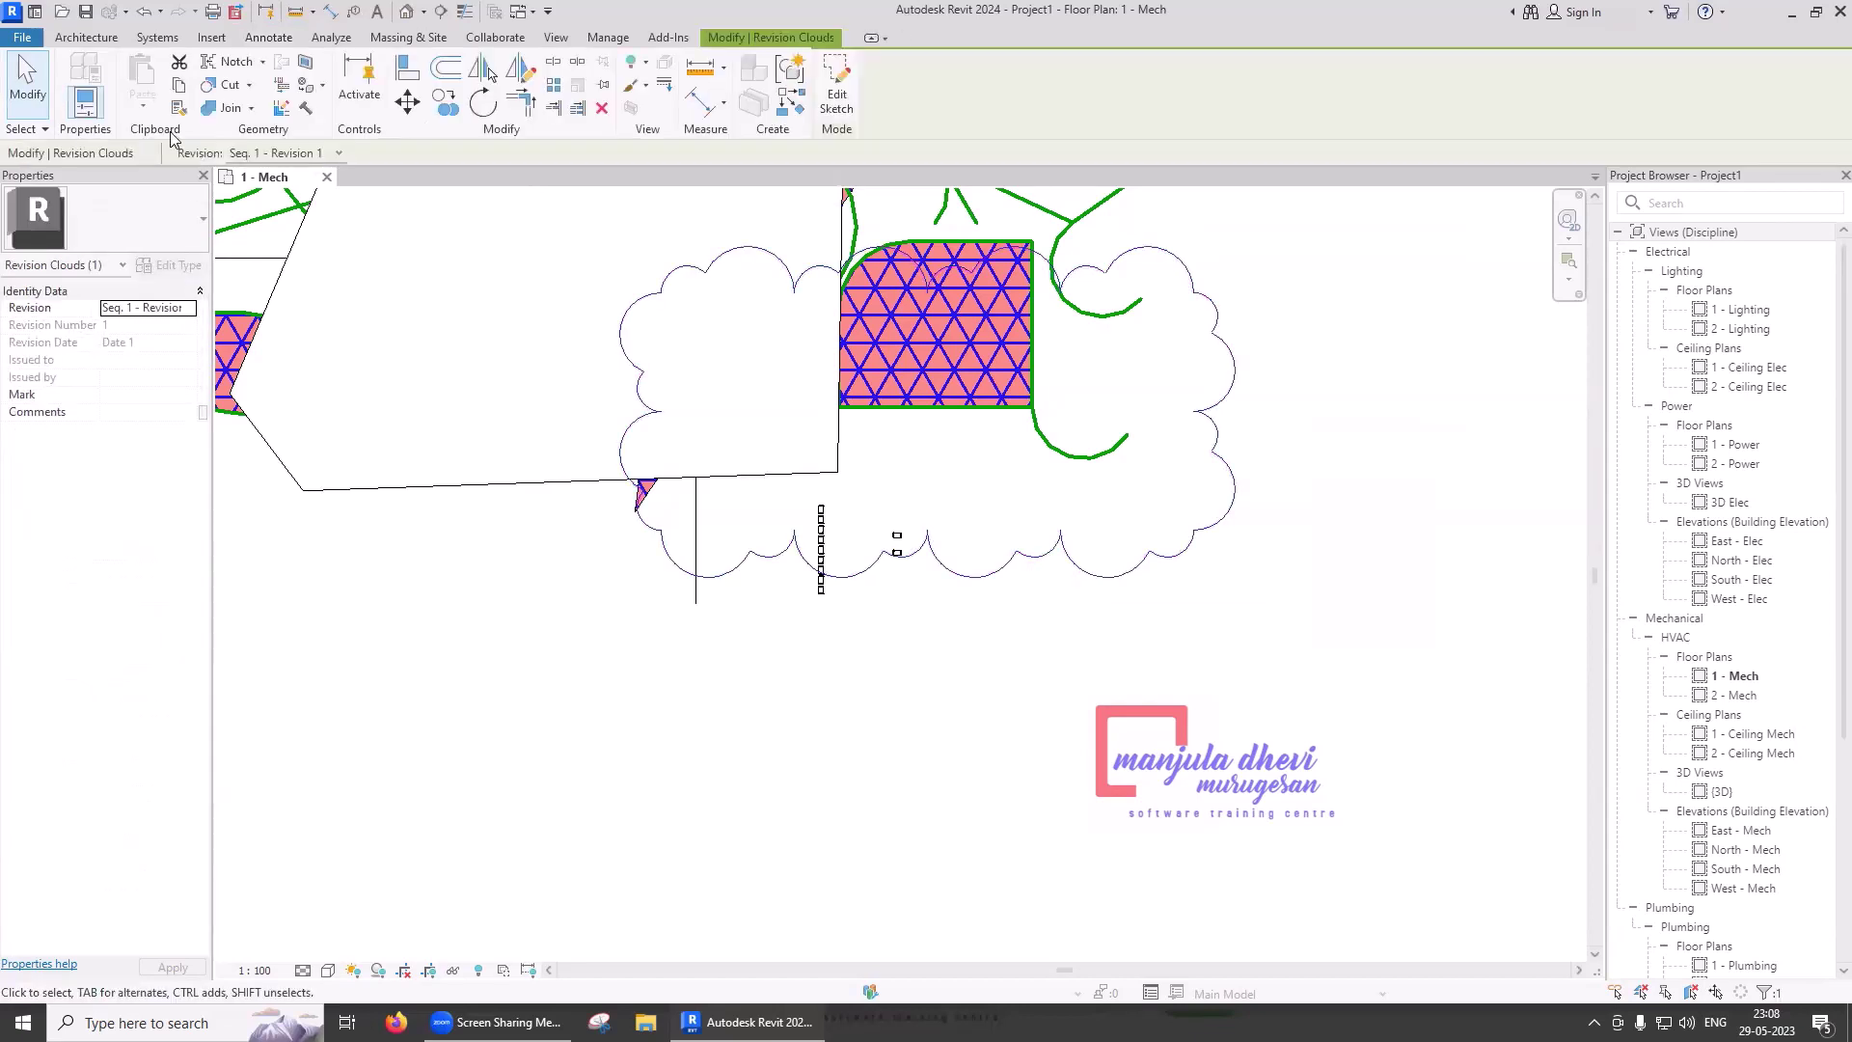
left_click(603, 38)
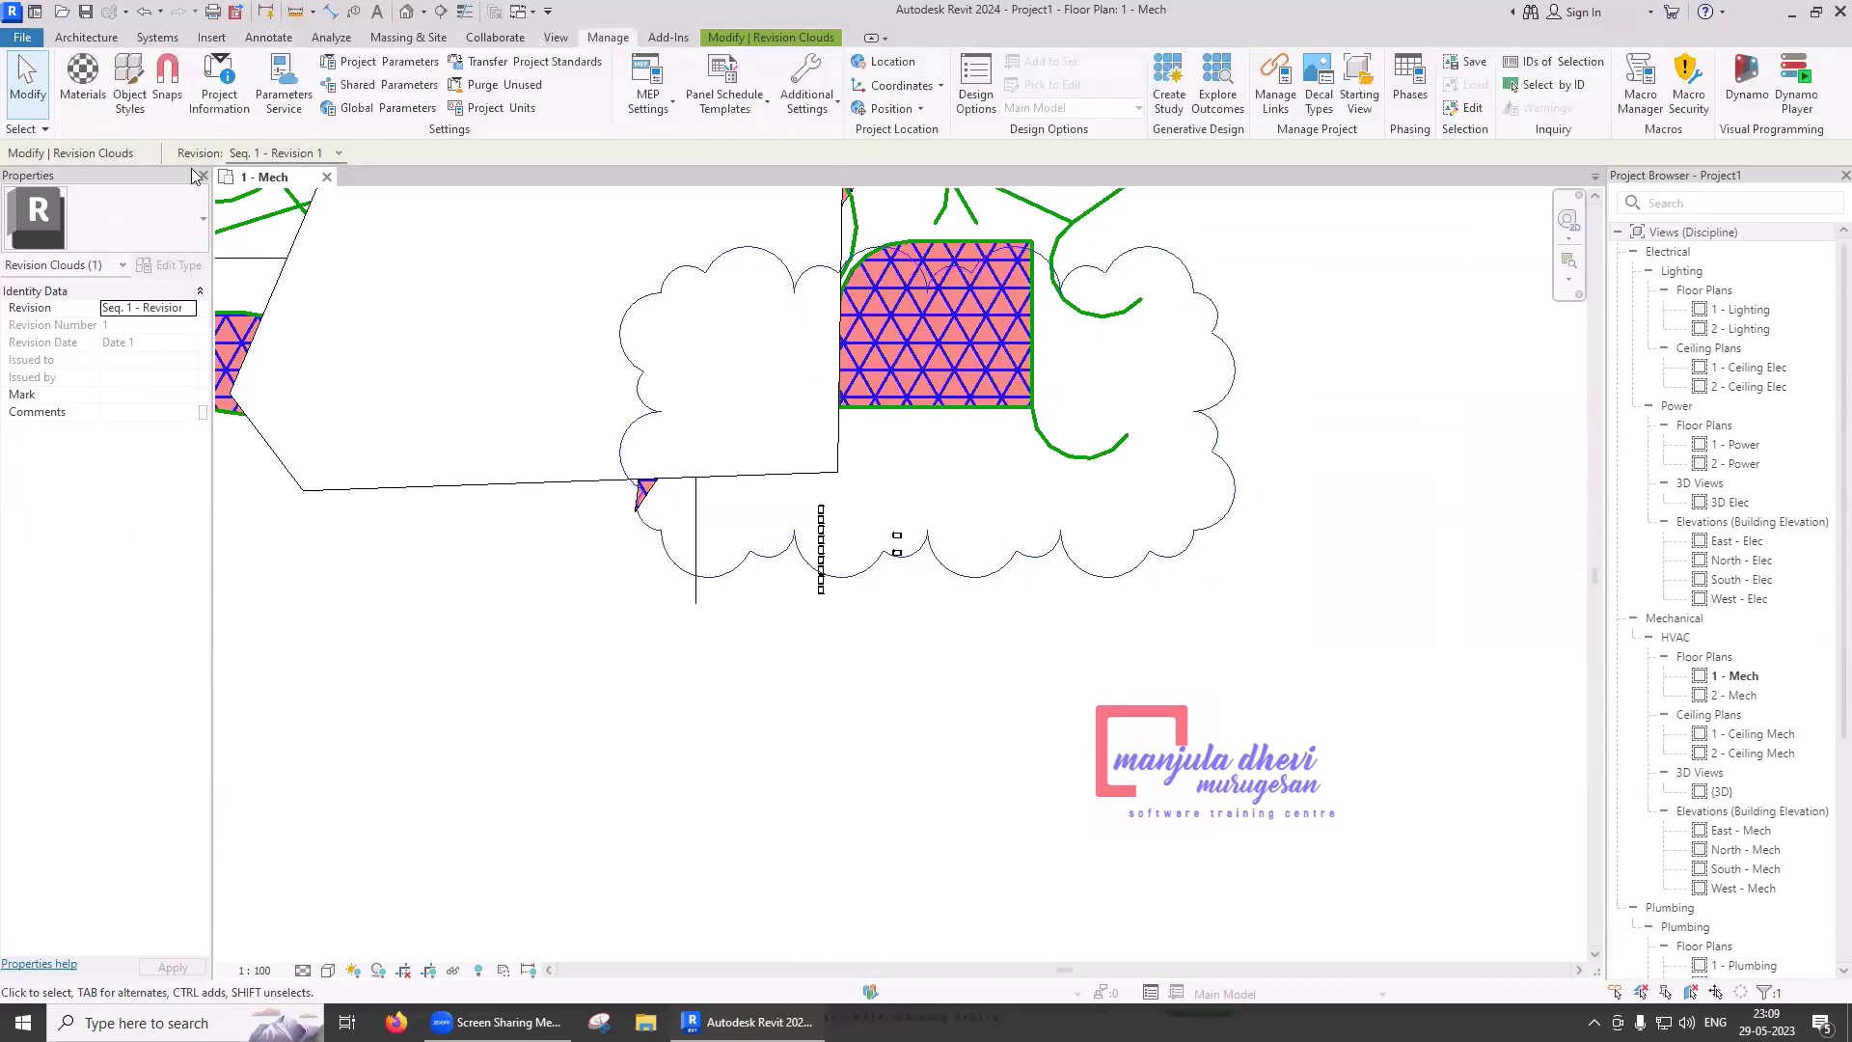
- Open Object Styles on the Annotation Objects tab and scroll down to Revision Clouds
left_click(127, 96)
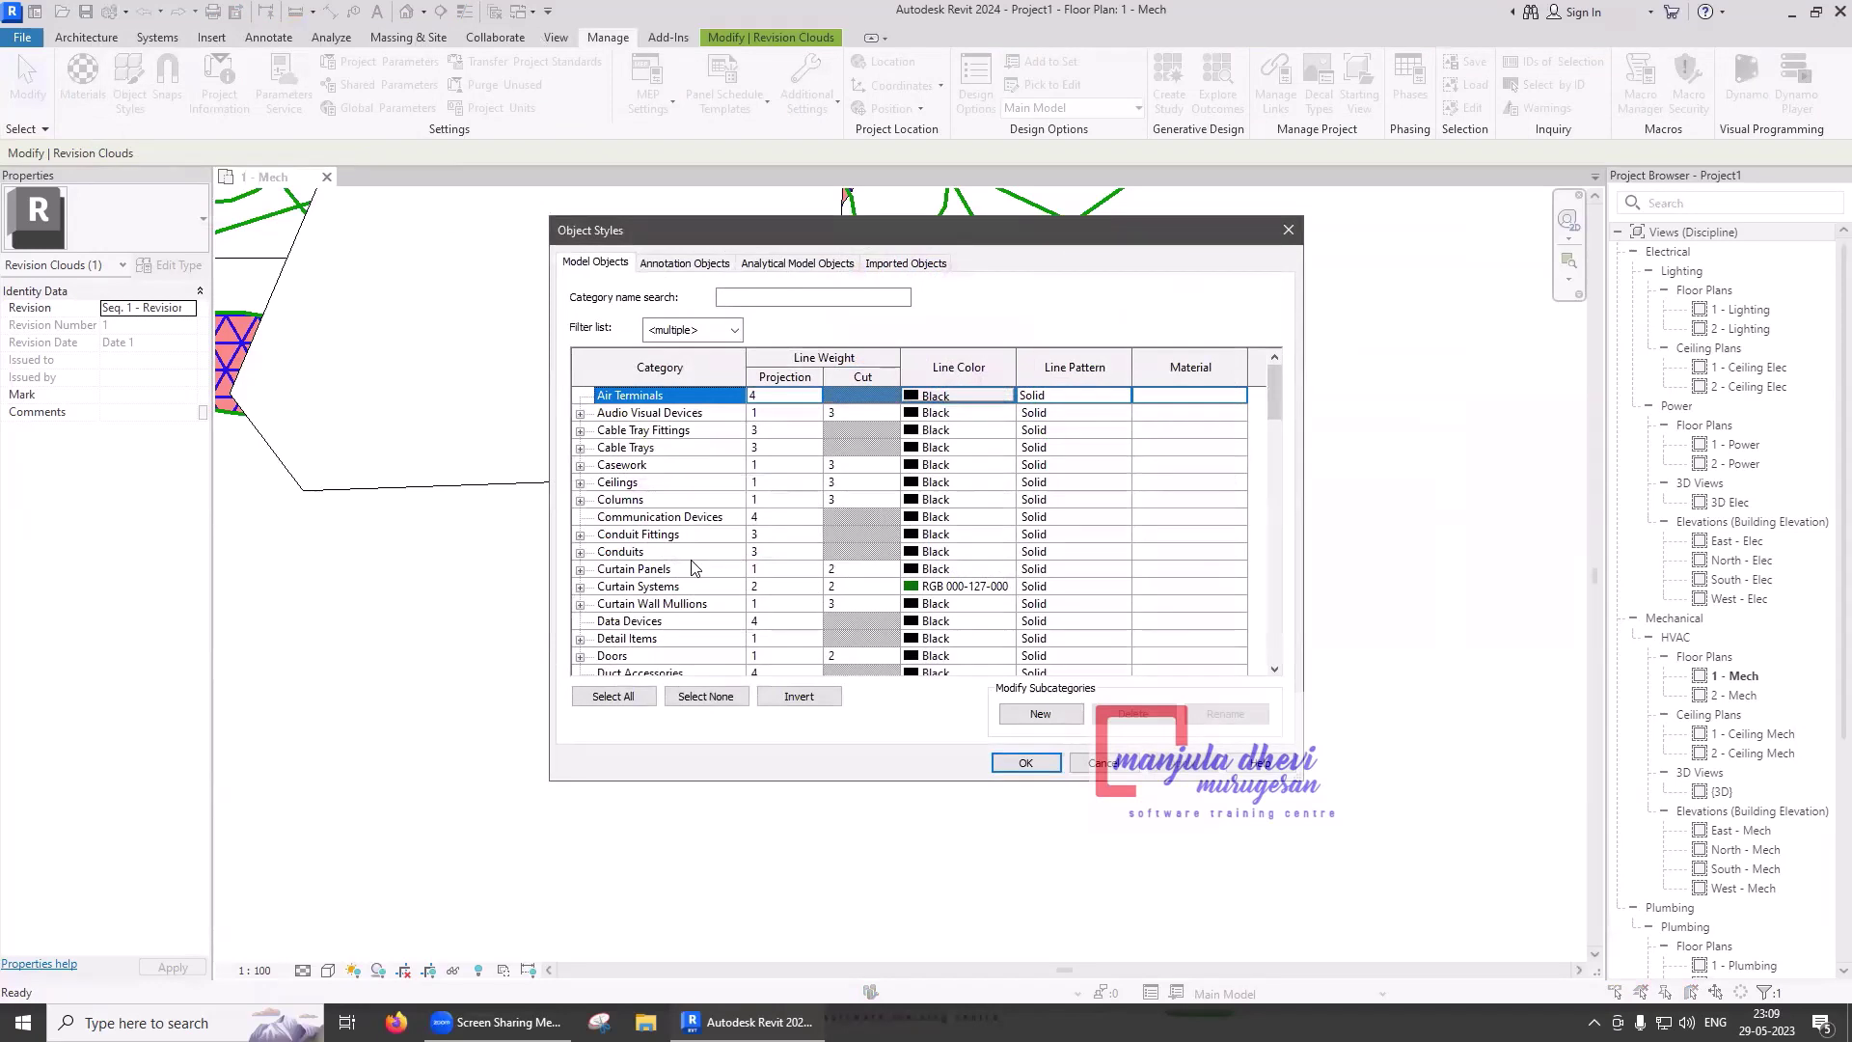
scroll(691, 567, "down", 2)
left_click(678, 265)
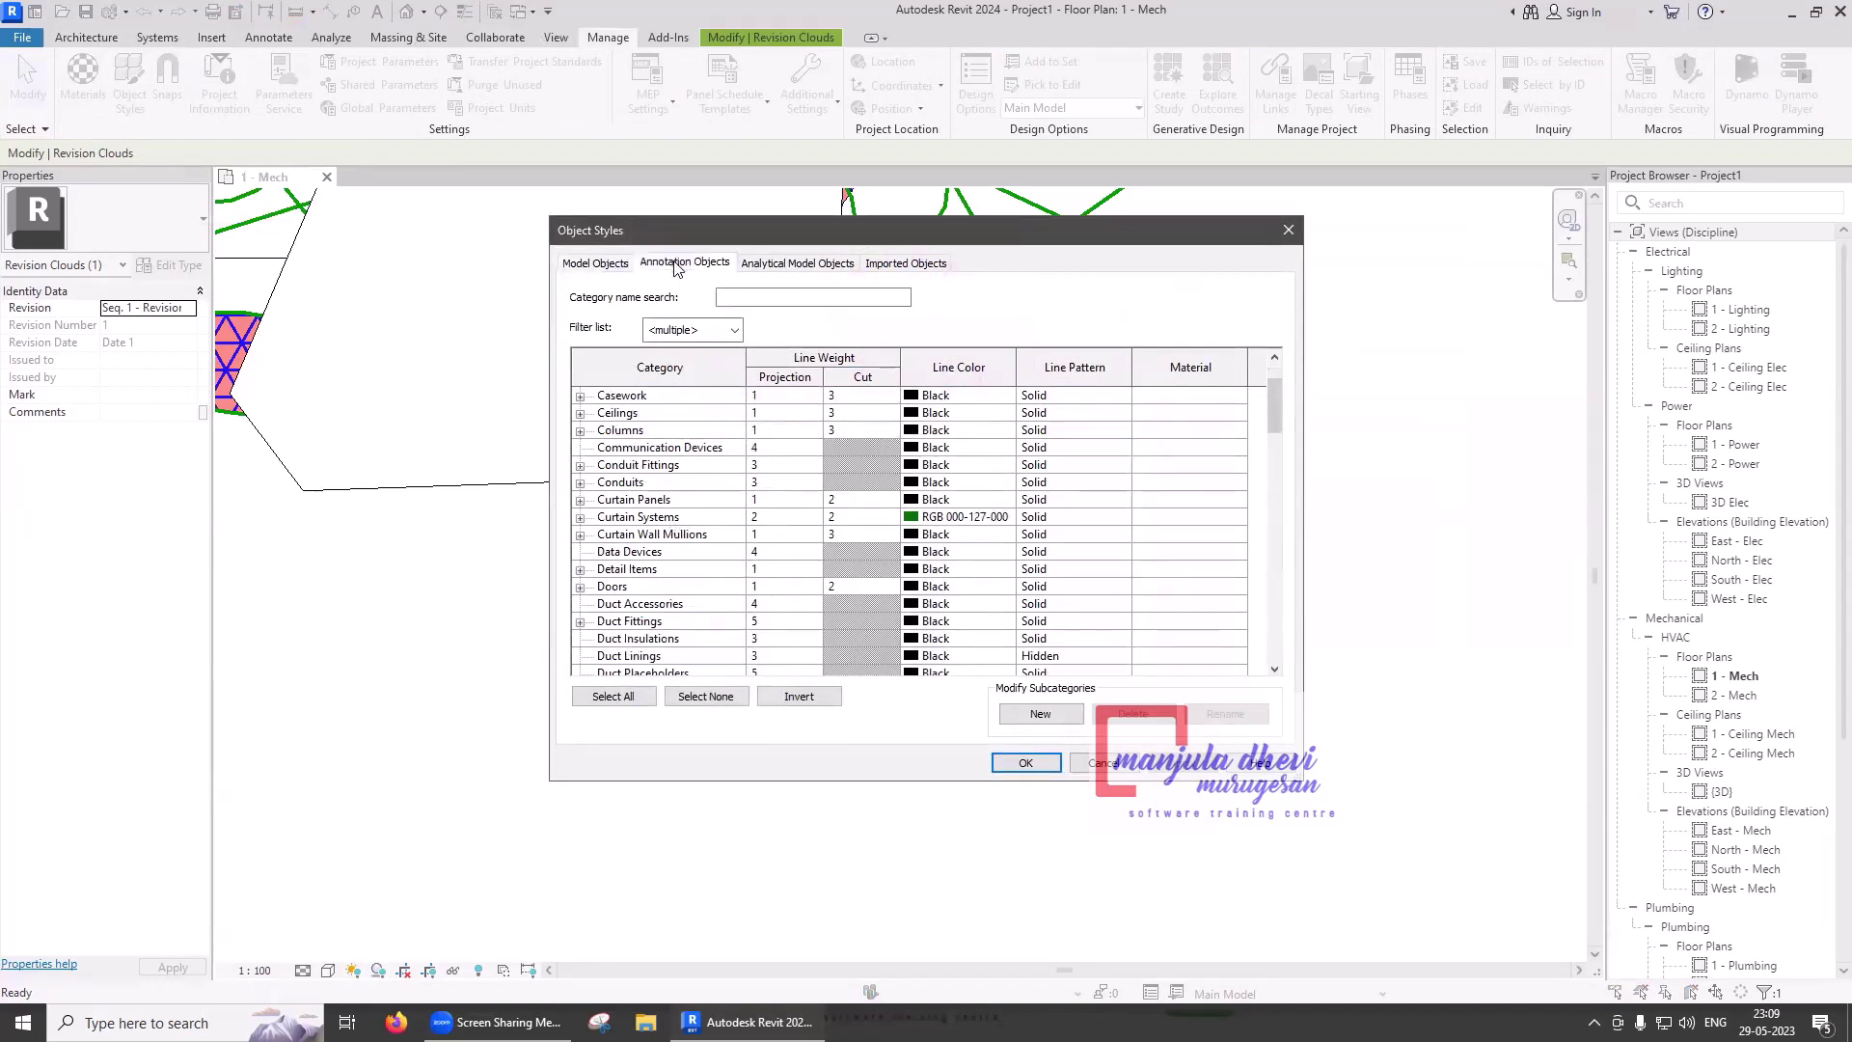
scroll(680, 600, "down", 2)
scroll(680, 600, "down", 2)
scroll(680, 600, "down", 2)
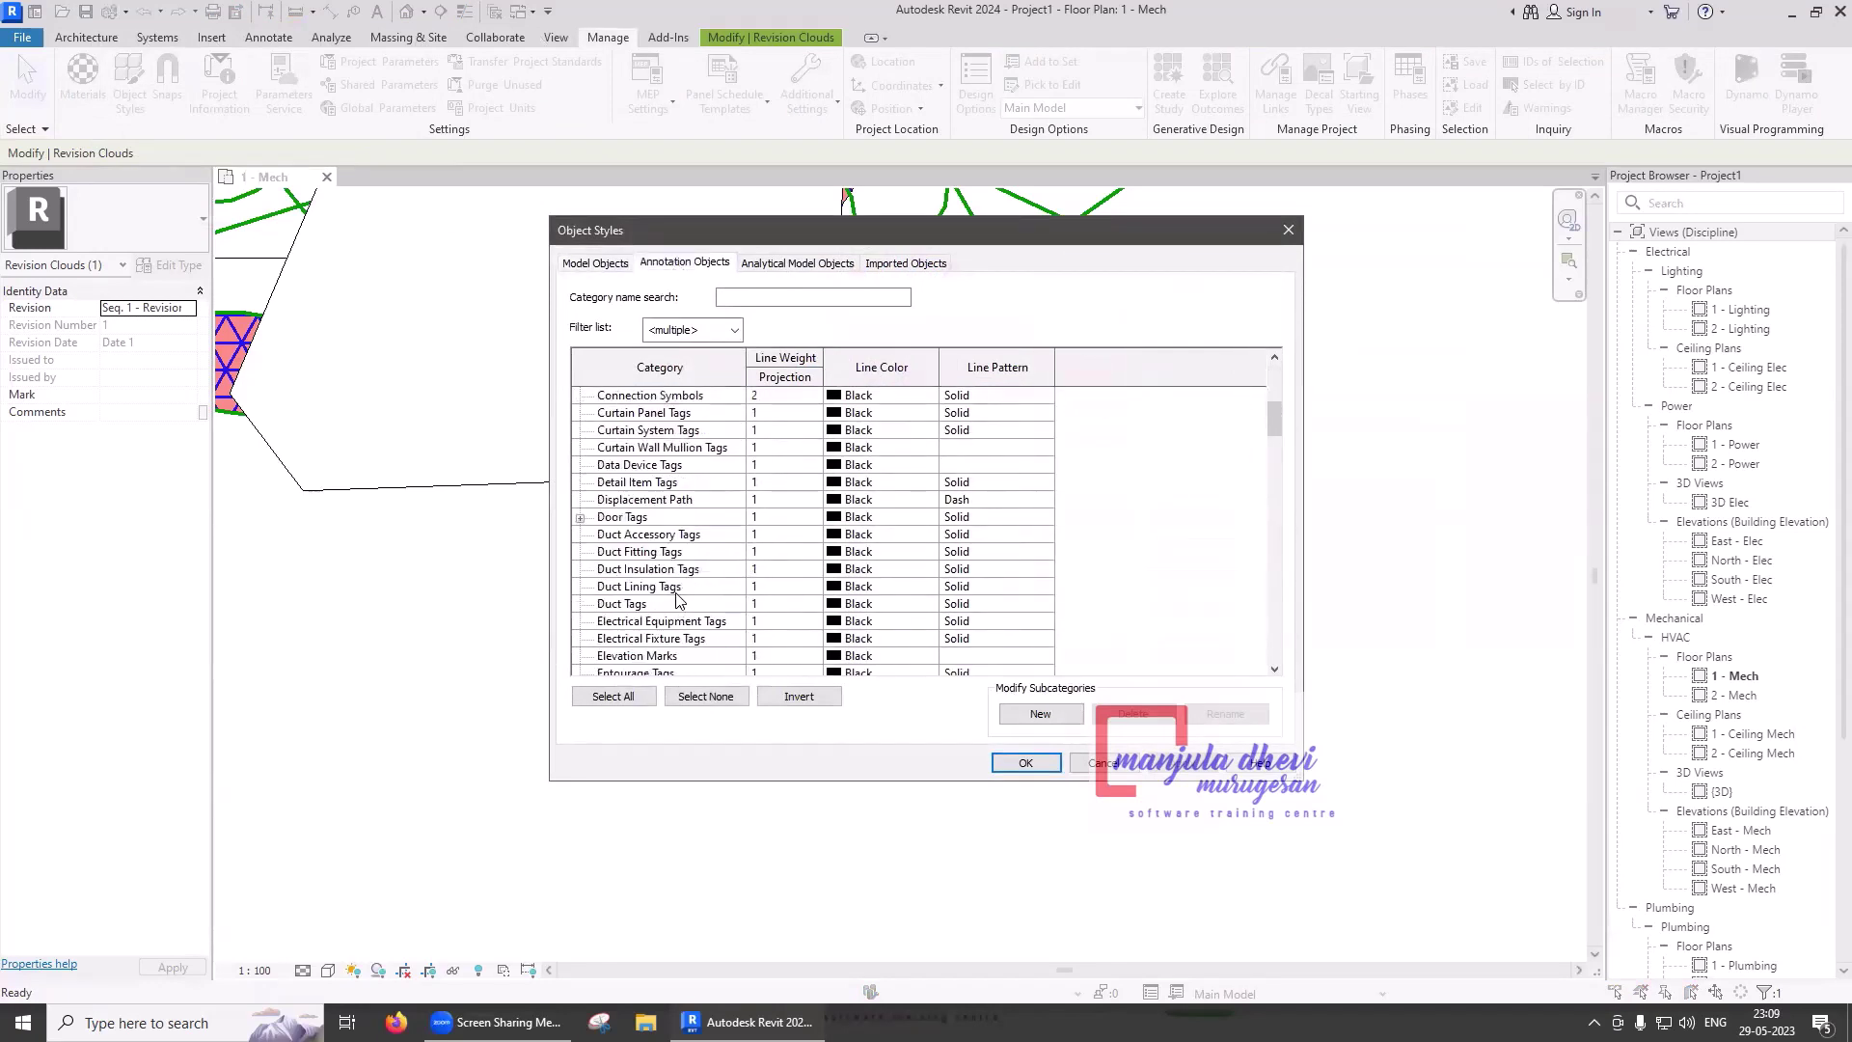
scroll(678, 600, "down", 2)
scroll(678, 600, "down", 2)
scroll(678, 600, "down", 1)
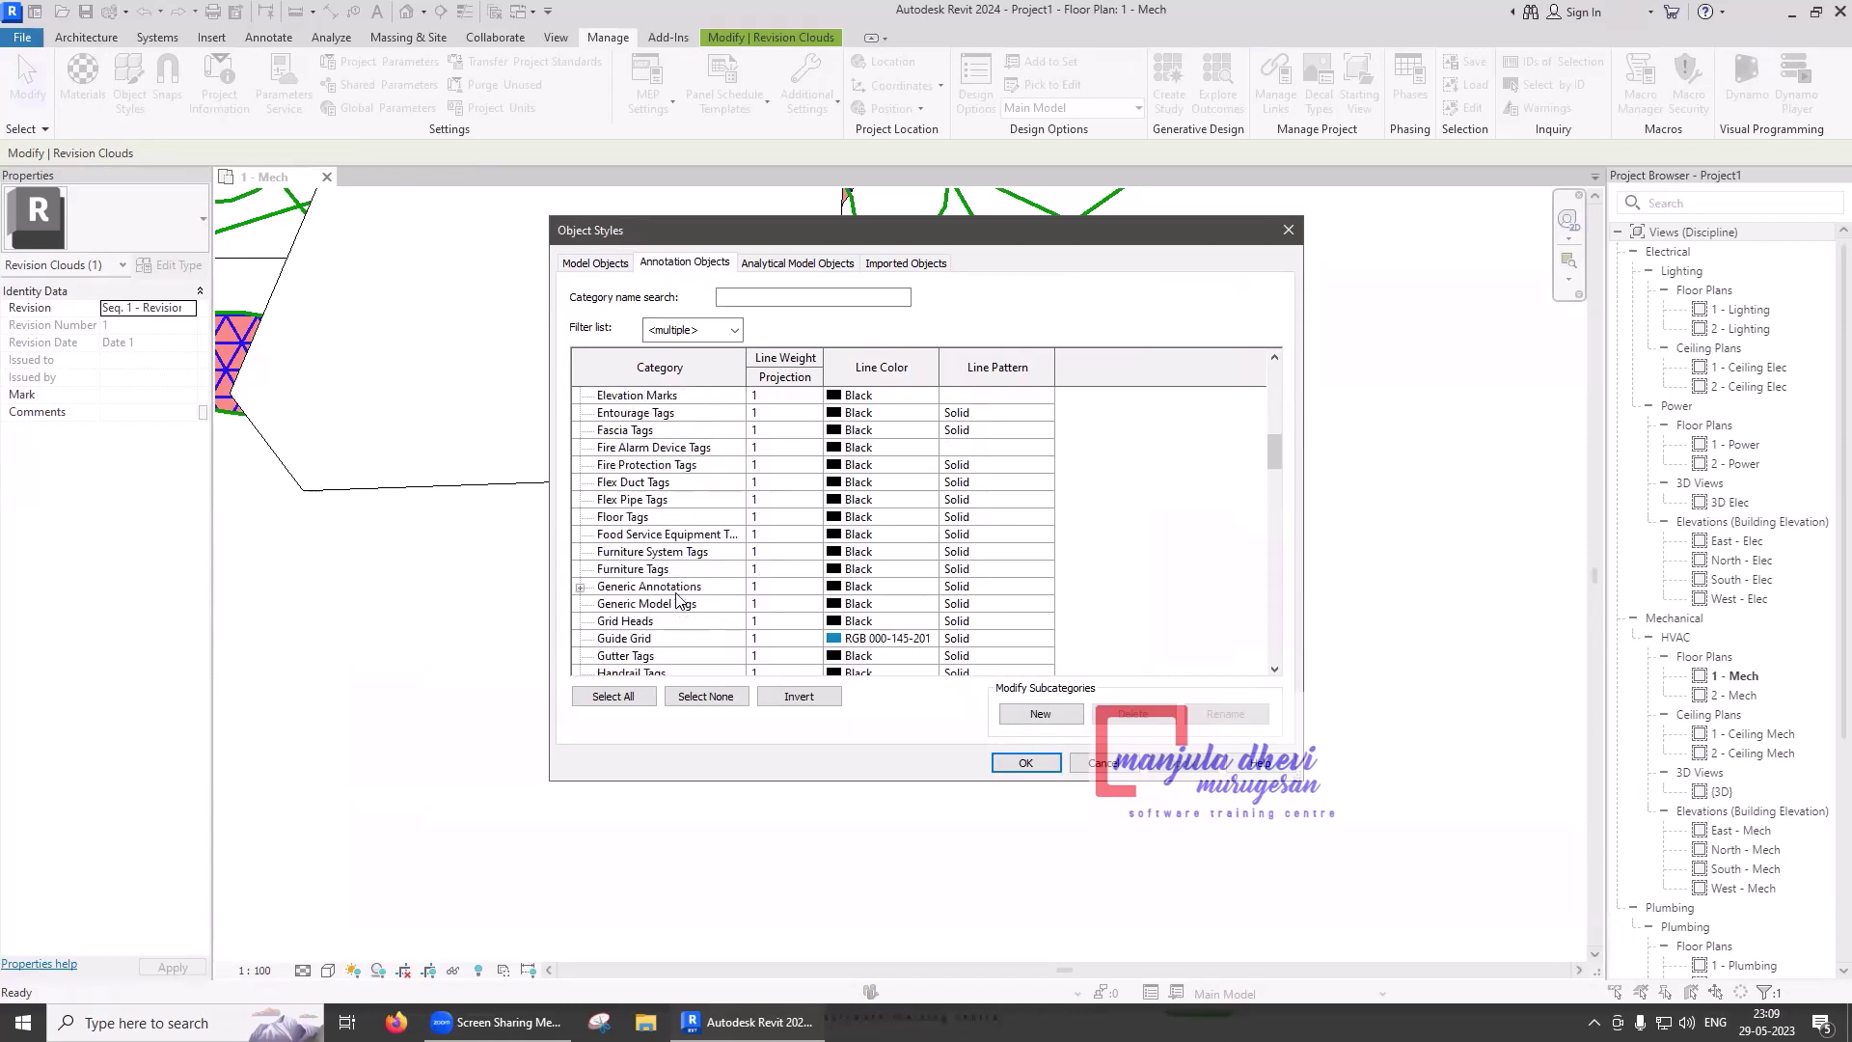
scroll(678, 600, "down", 2)
scroll(678, 600, "down", 2)
scroll(678, 600, "down", 2)
scroll(678, 600, "down", 3)
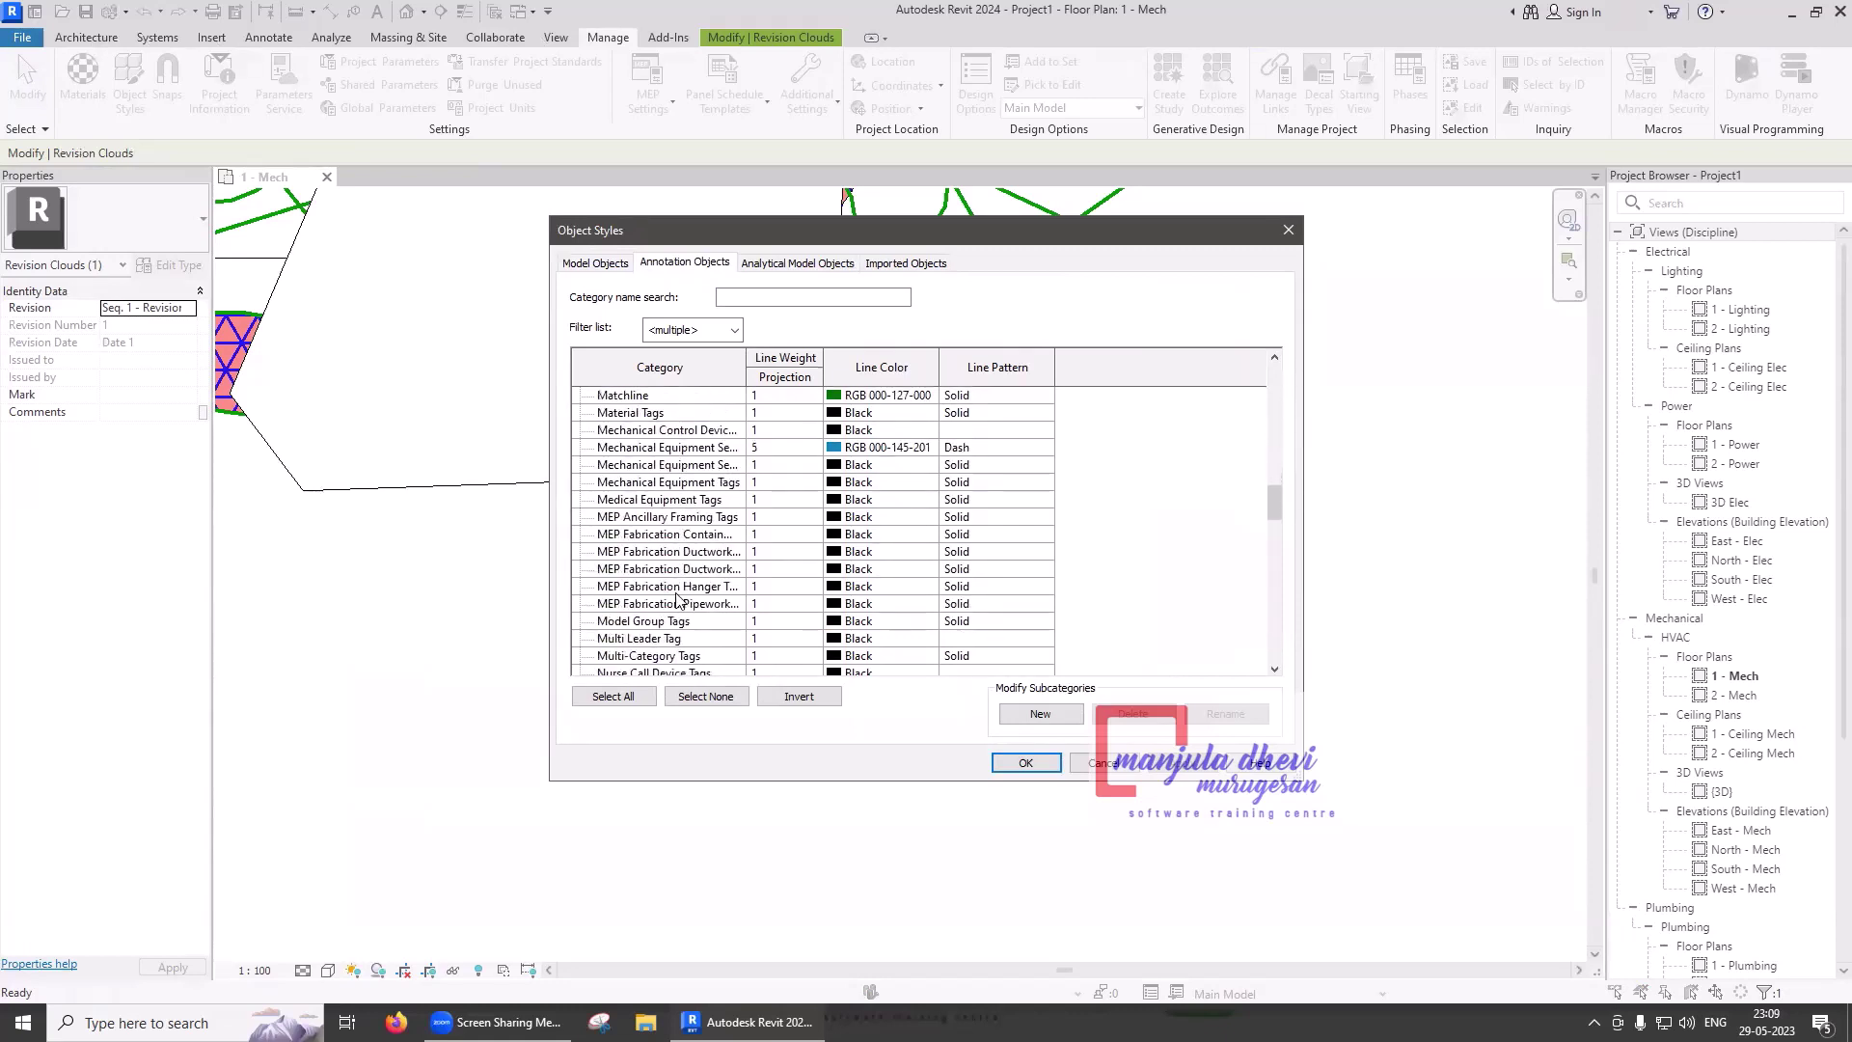
scroll(679, 600, "down", 1)
scroll(678, 600, "down", 1)
scroll(678, 600, "down", 1)
scroll(678, 600, "down", 1)
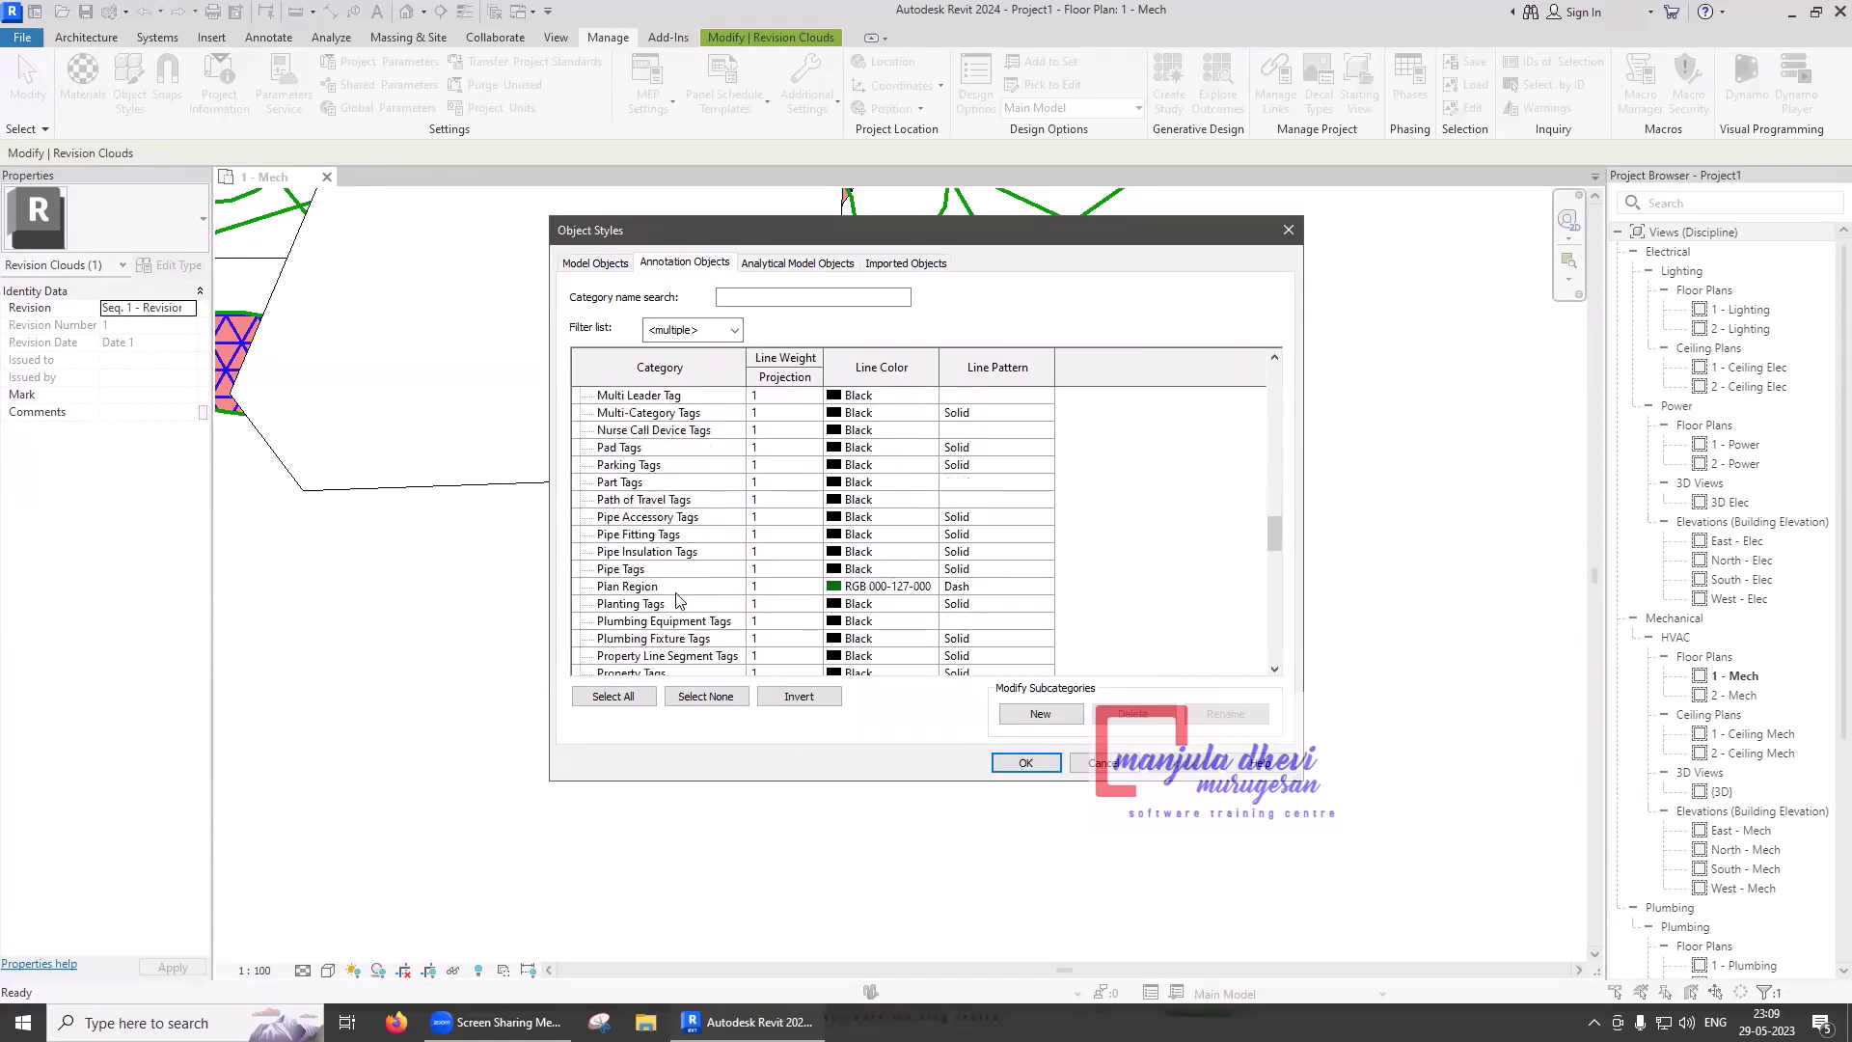
scroll(678, 599, "down", 1)
scroll(678, 600, "down", 1)
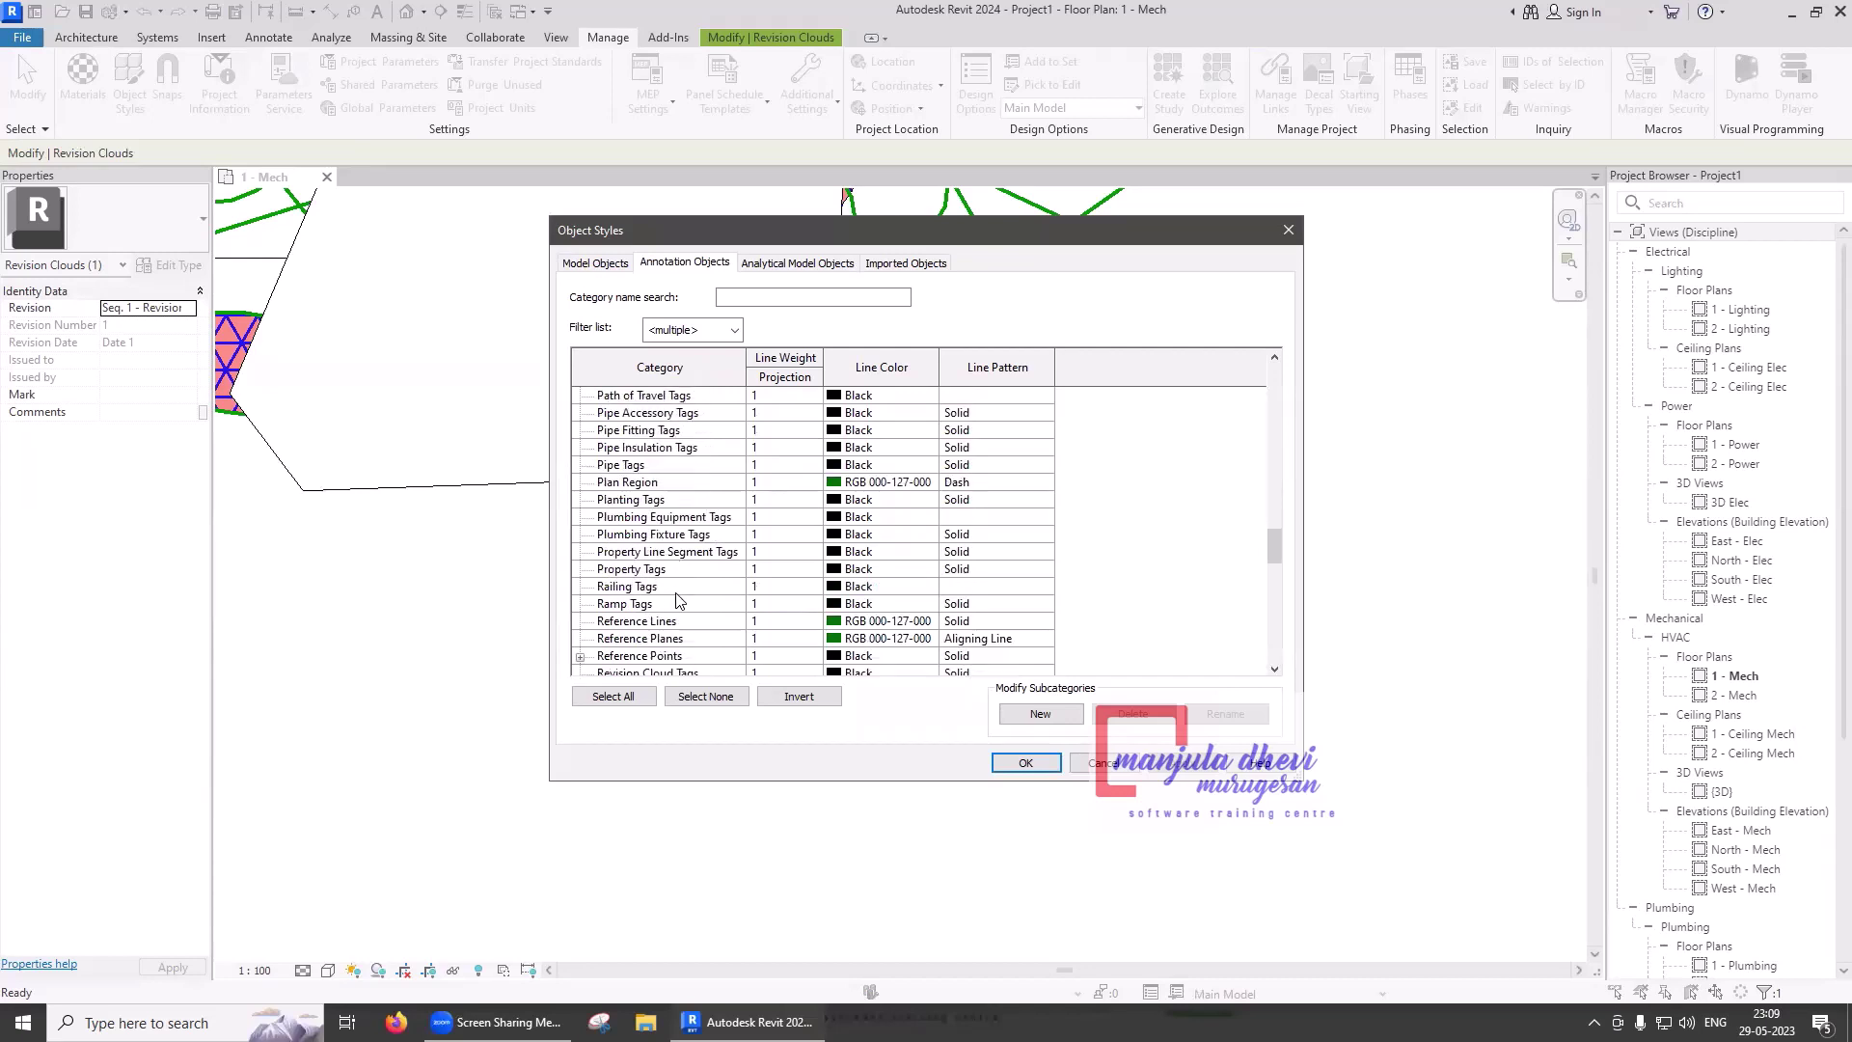
scroll(678, 600, "down", 1)
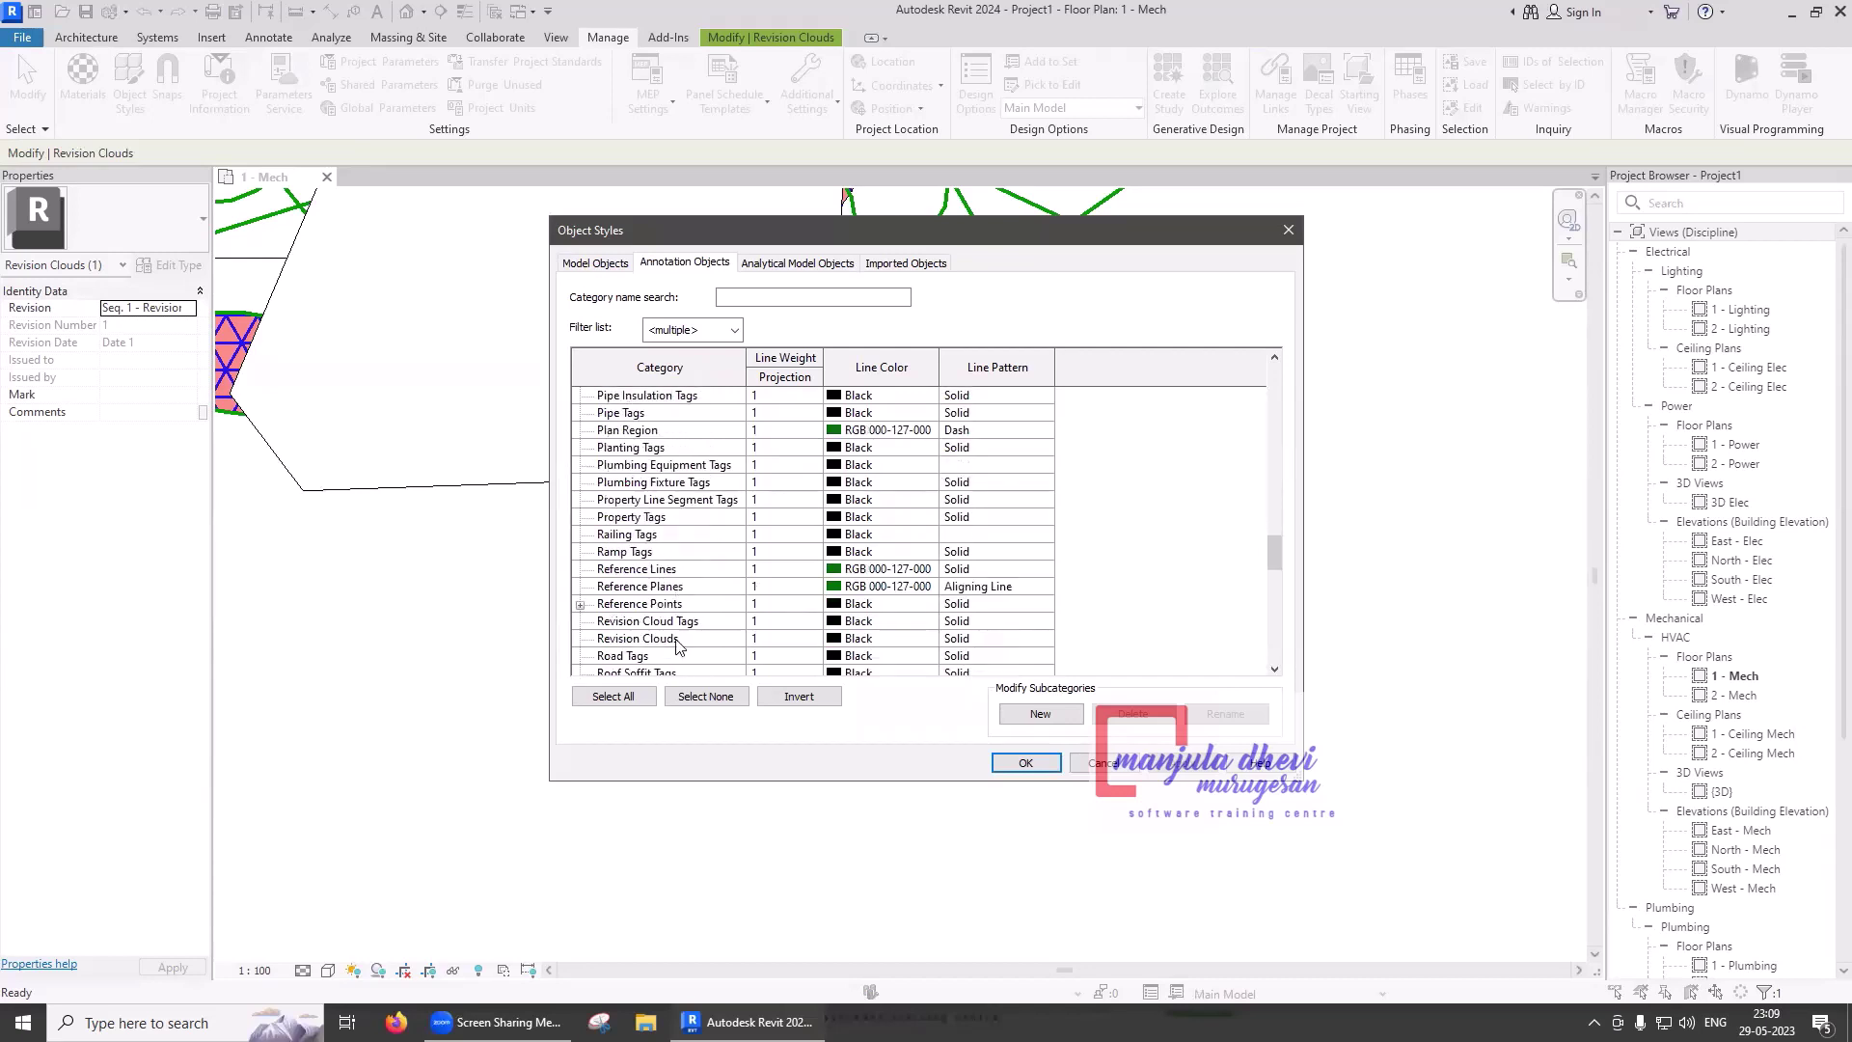
- Set the Revision Clouds line colour to Red and apply the Object Styles changes
left_click(678, 640)
left_click(845, 648)
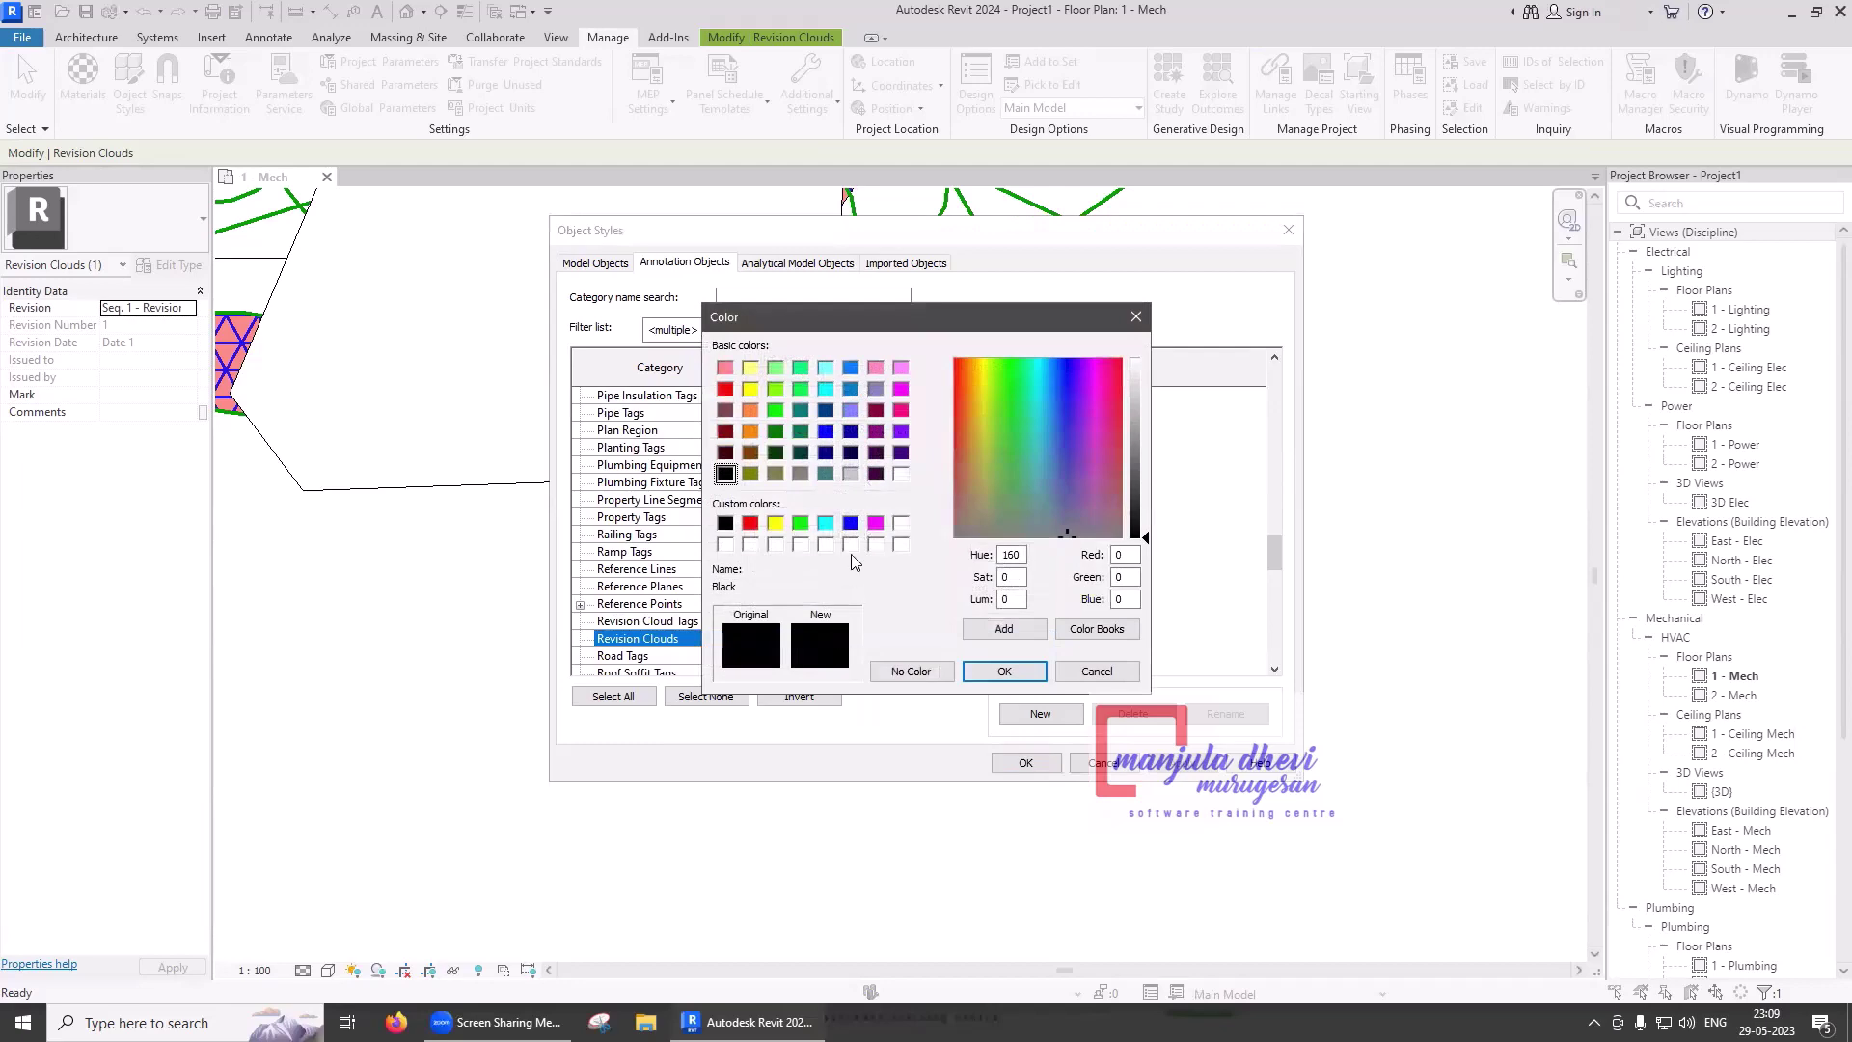
left_click(751, 523)
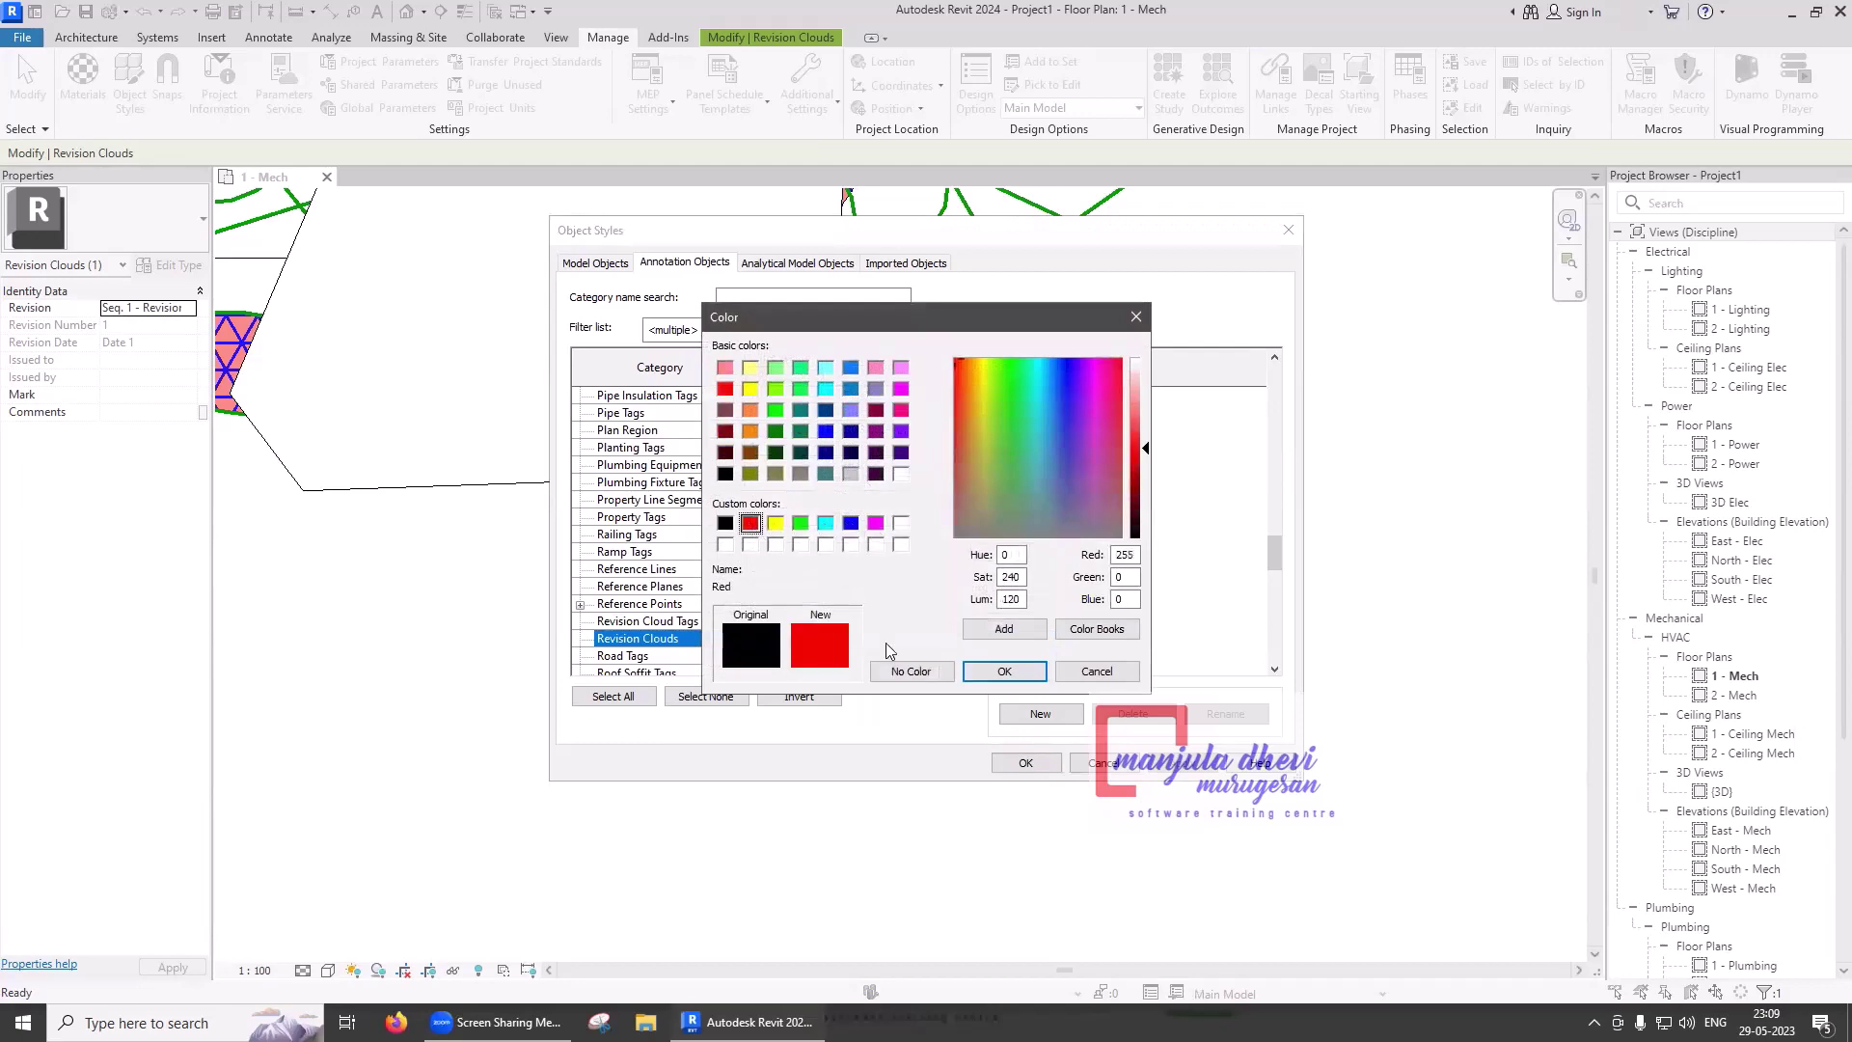
left_click(1004, 671)
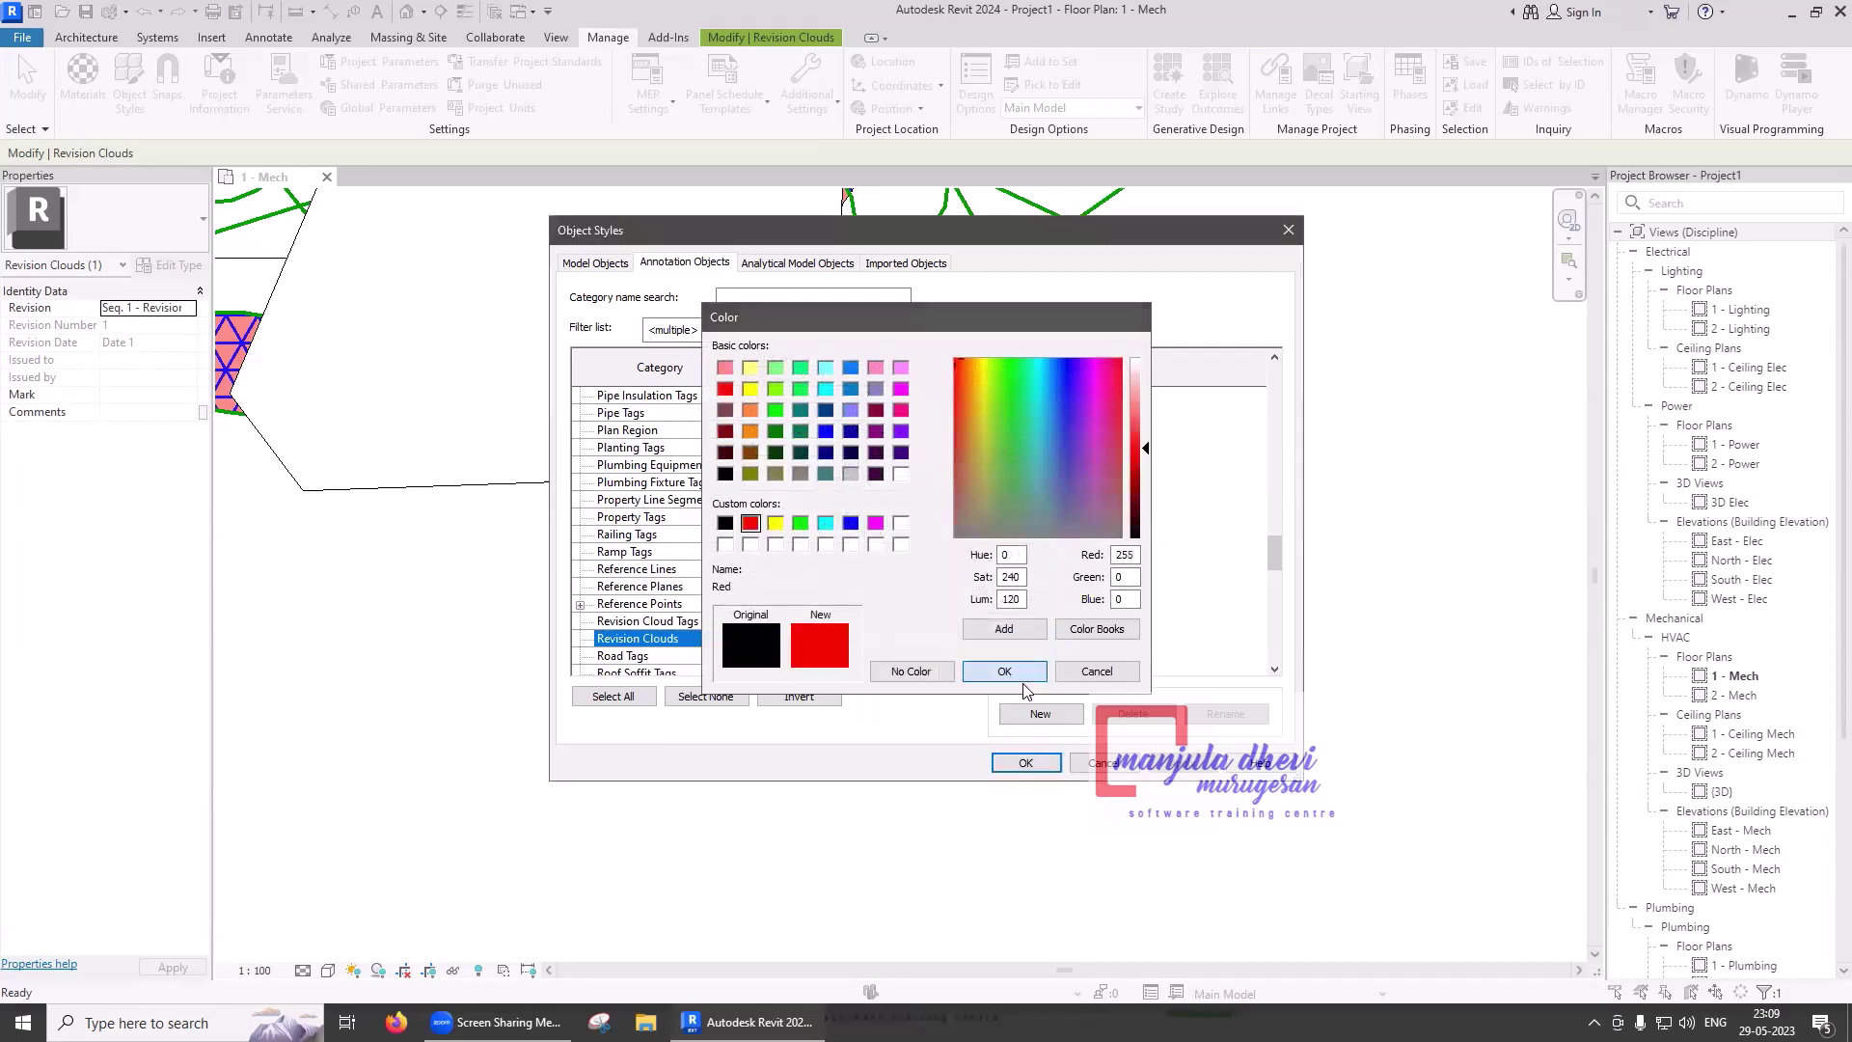
left_click(1175, 763)
left_click(1037, 763)
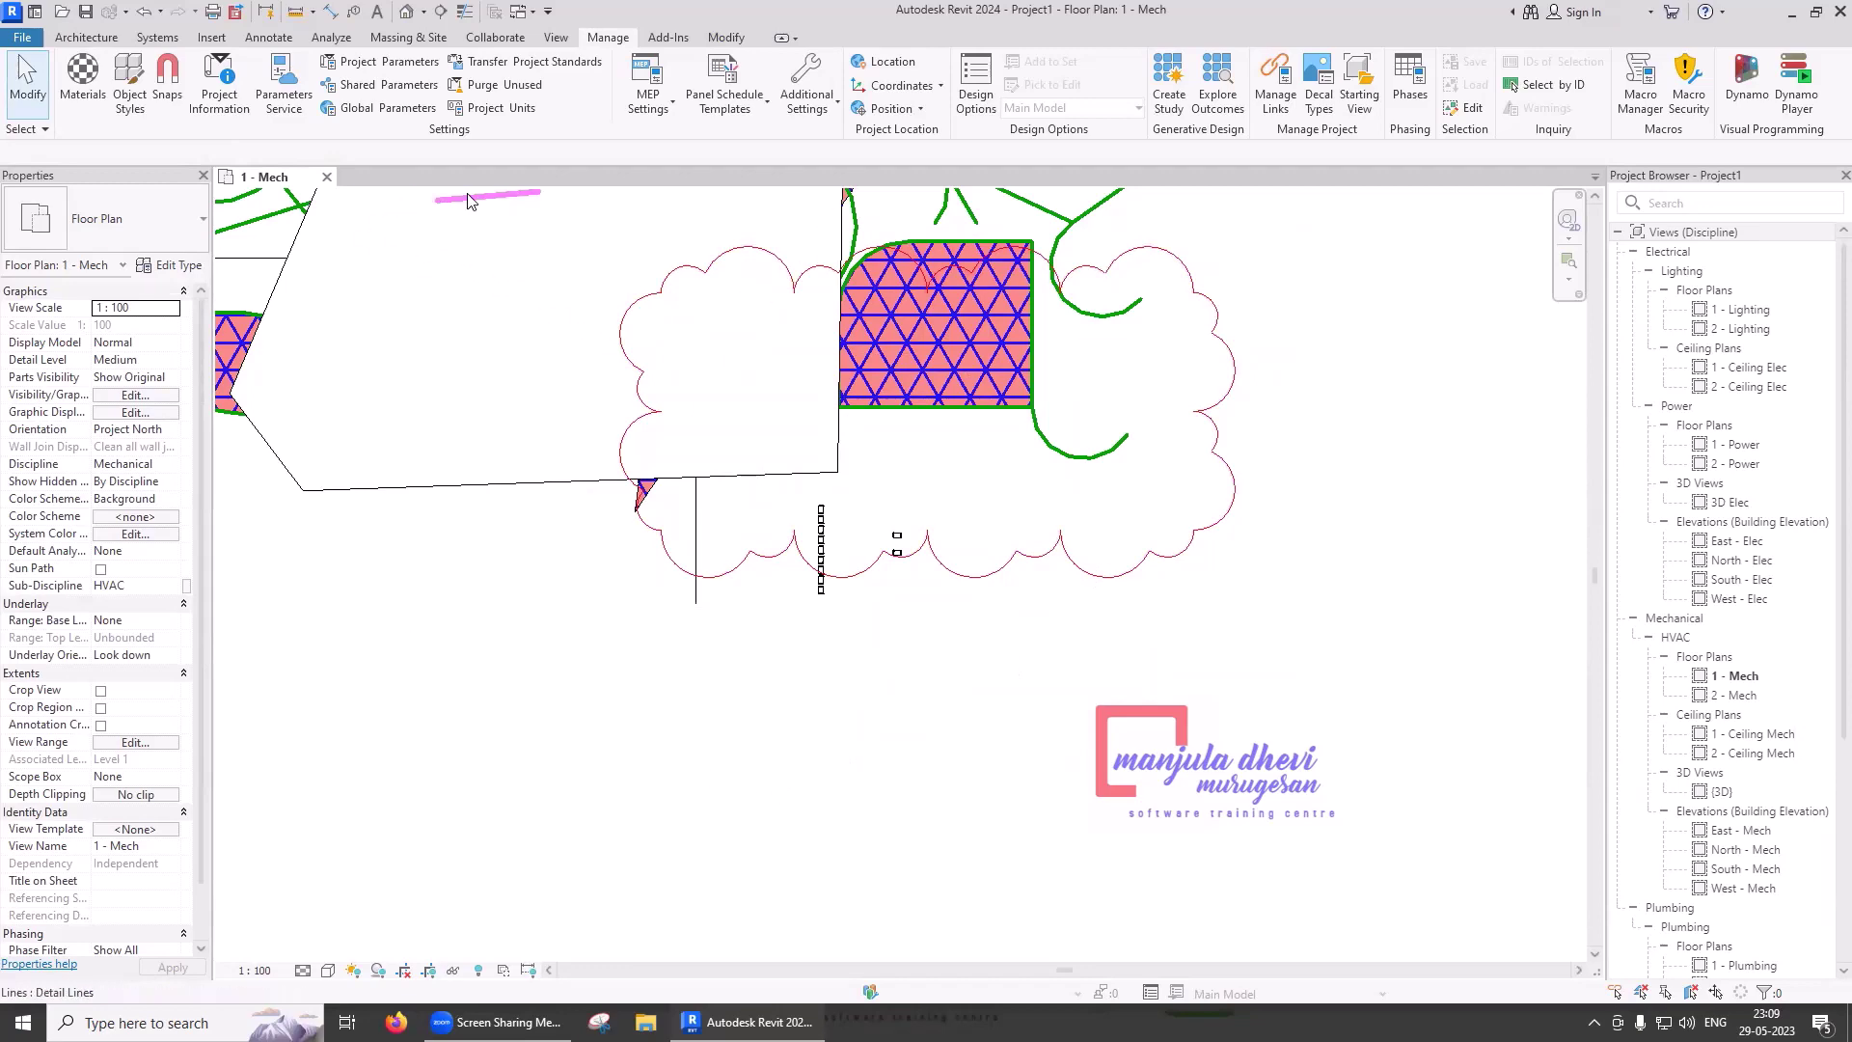
- Try placing an existing detail group and dismiss the no-detail-groups error
left_click(279, 35)
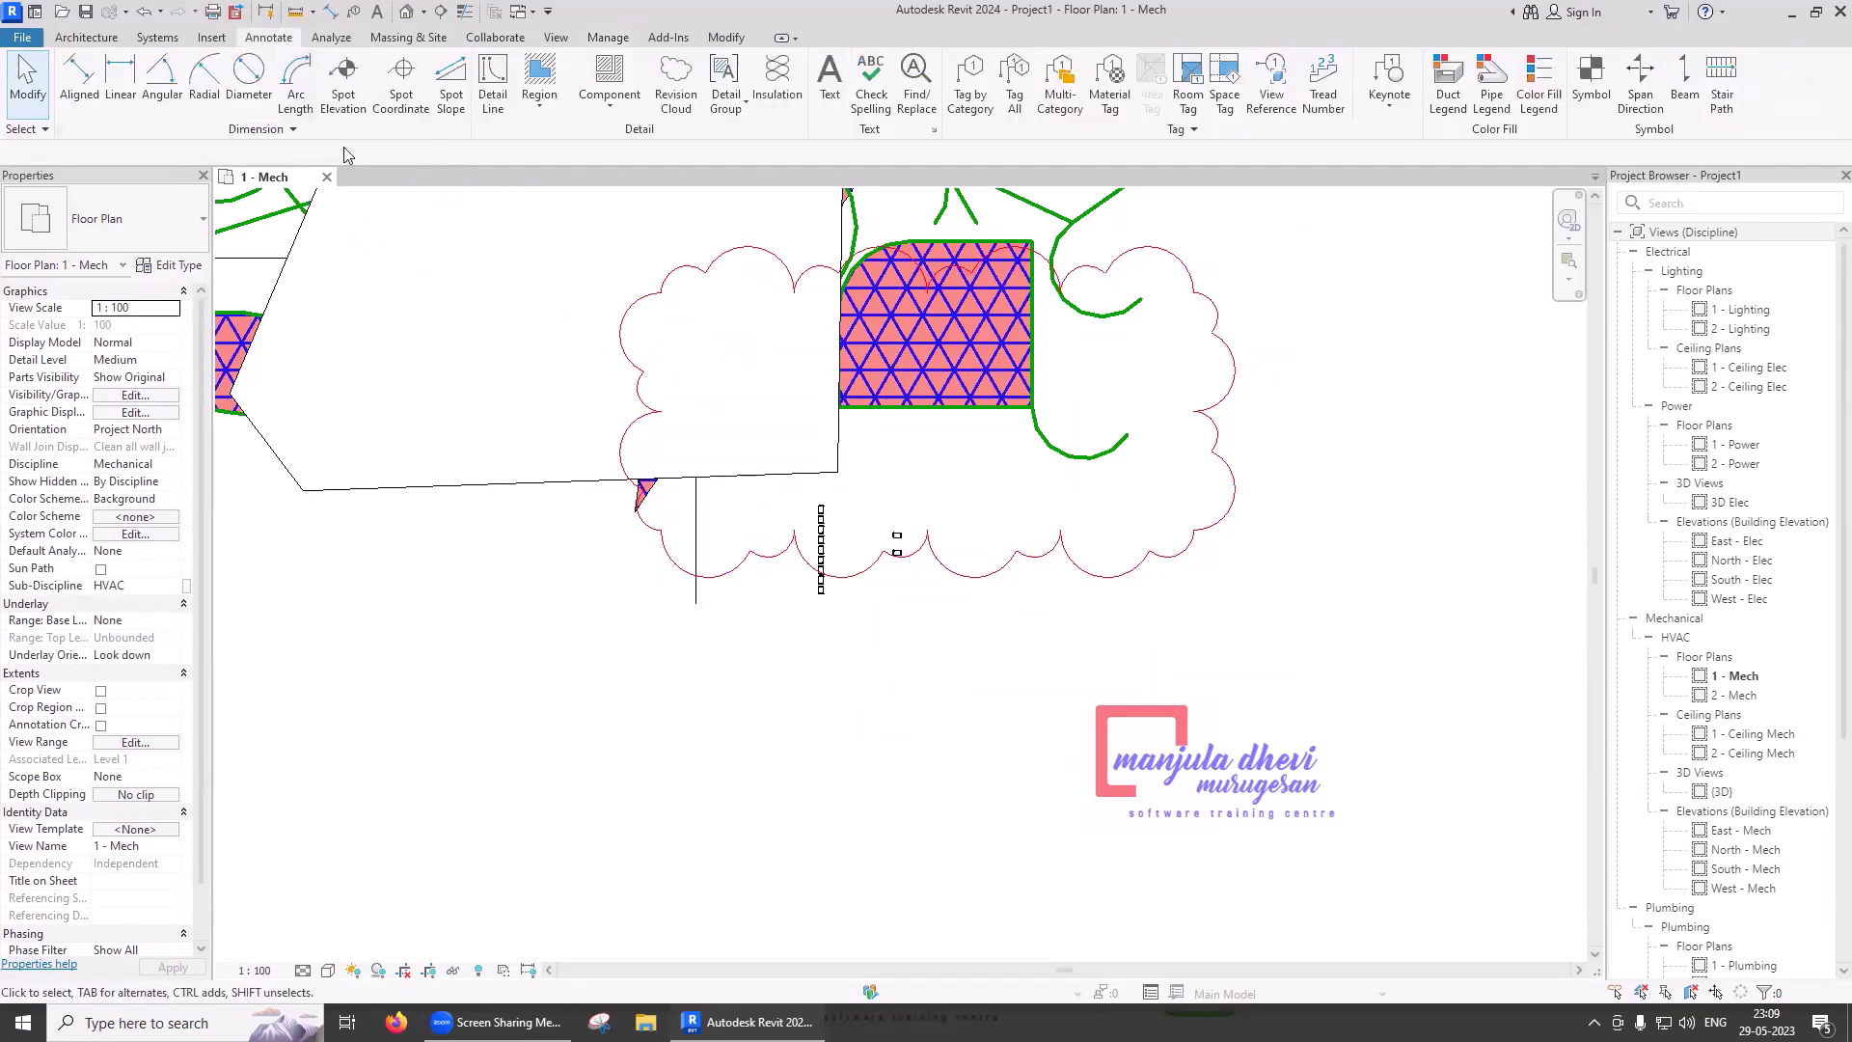
left_click(730, 118)
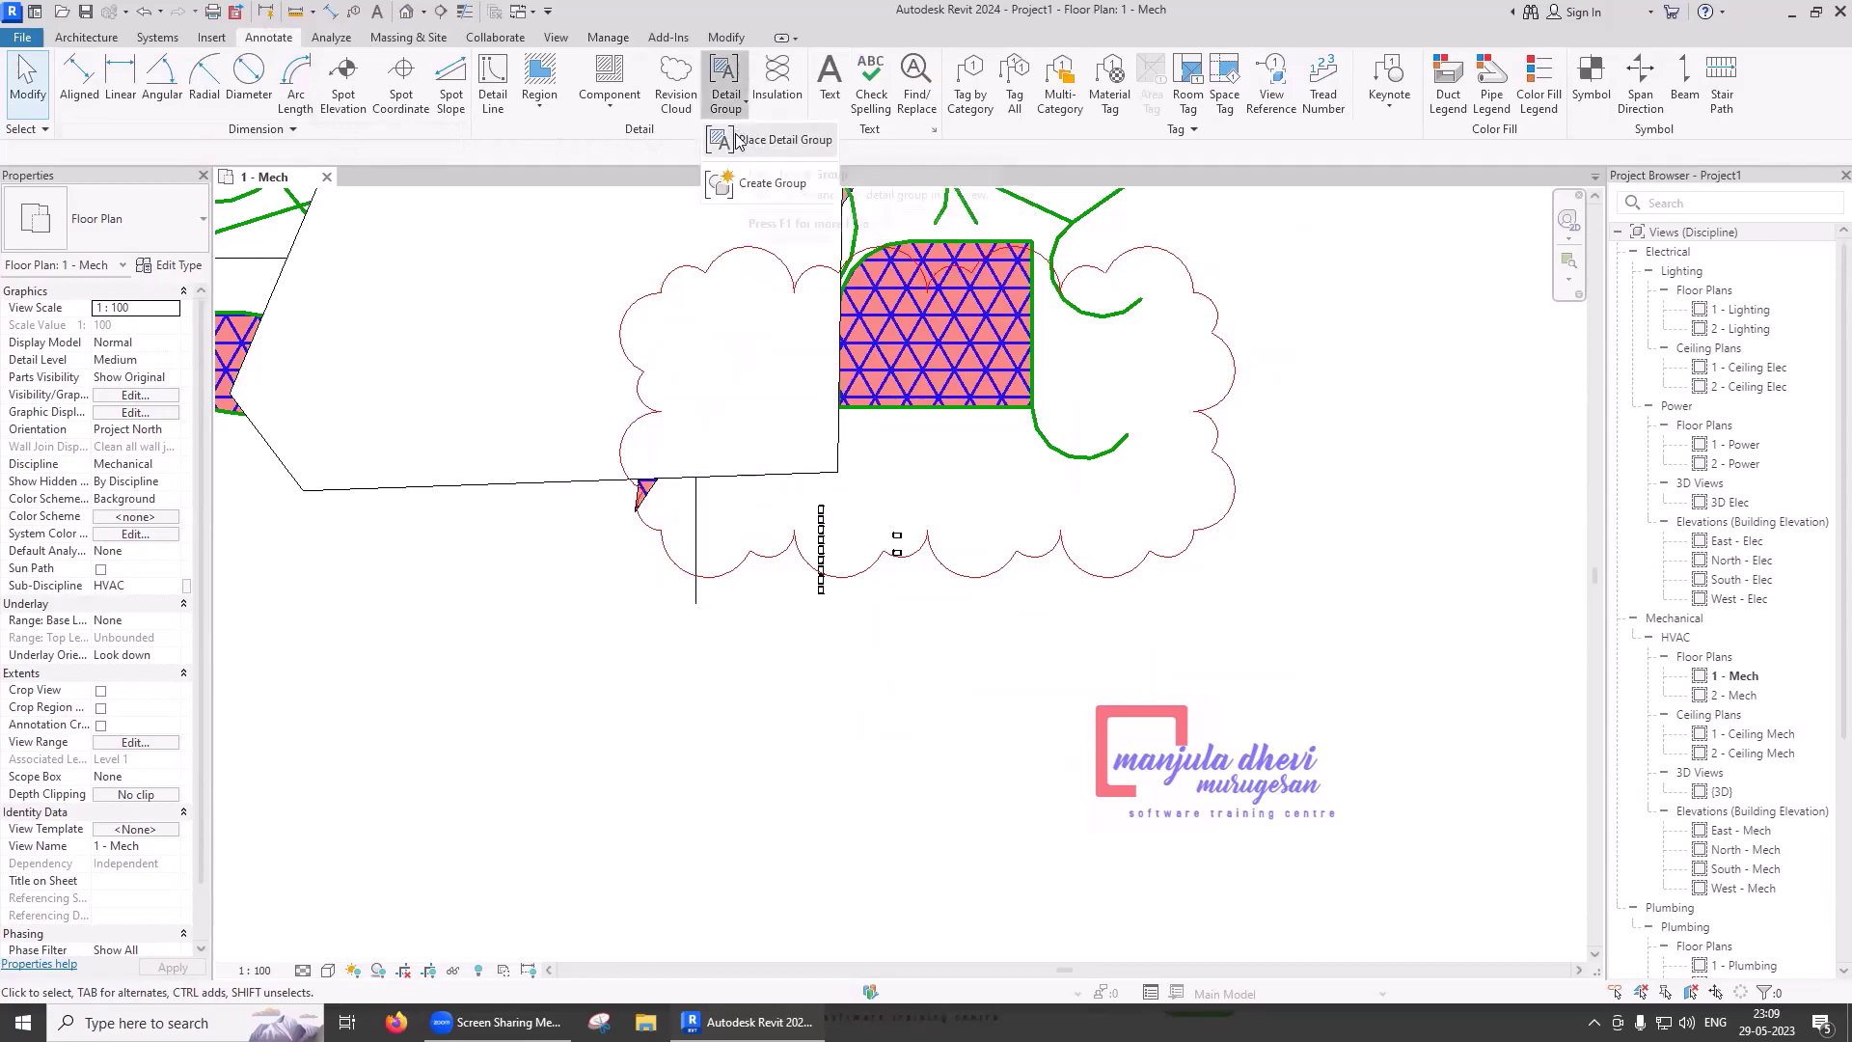
left_click(767, 139)
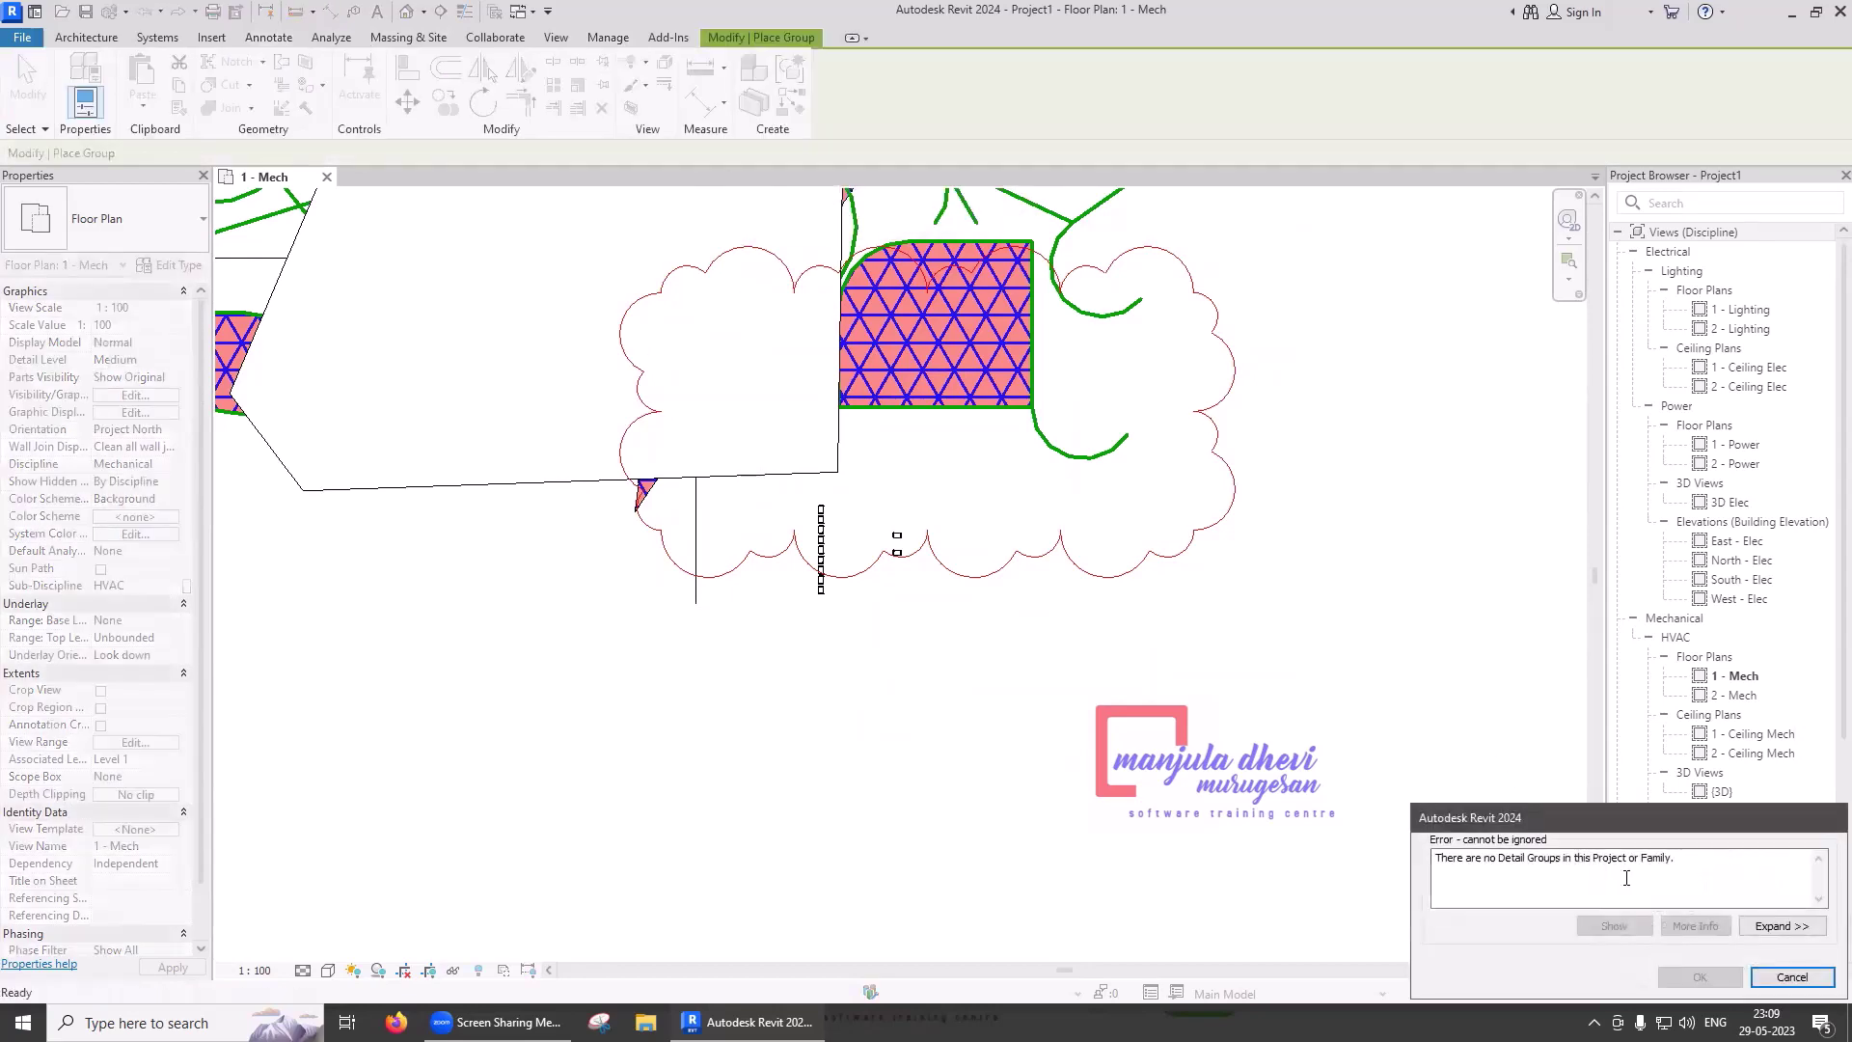
left_click(1791, 976)
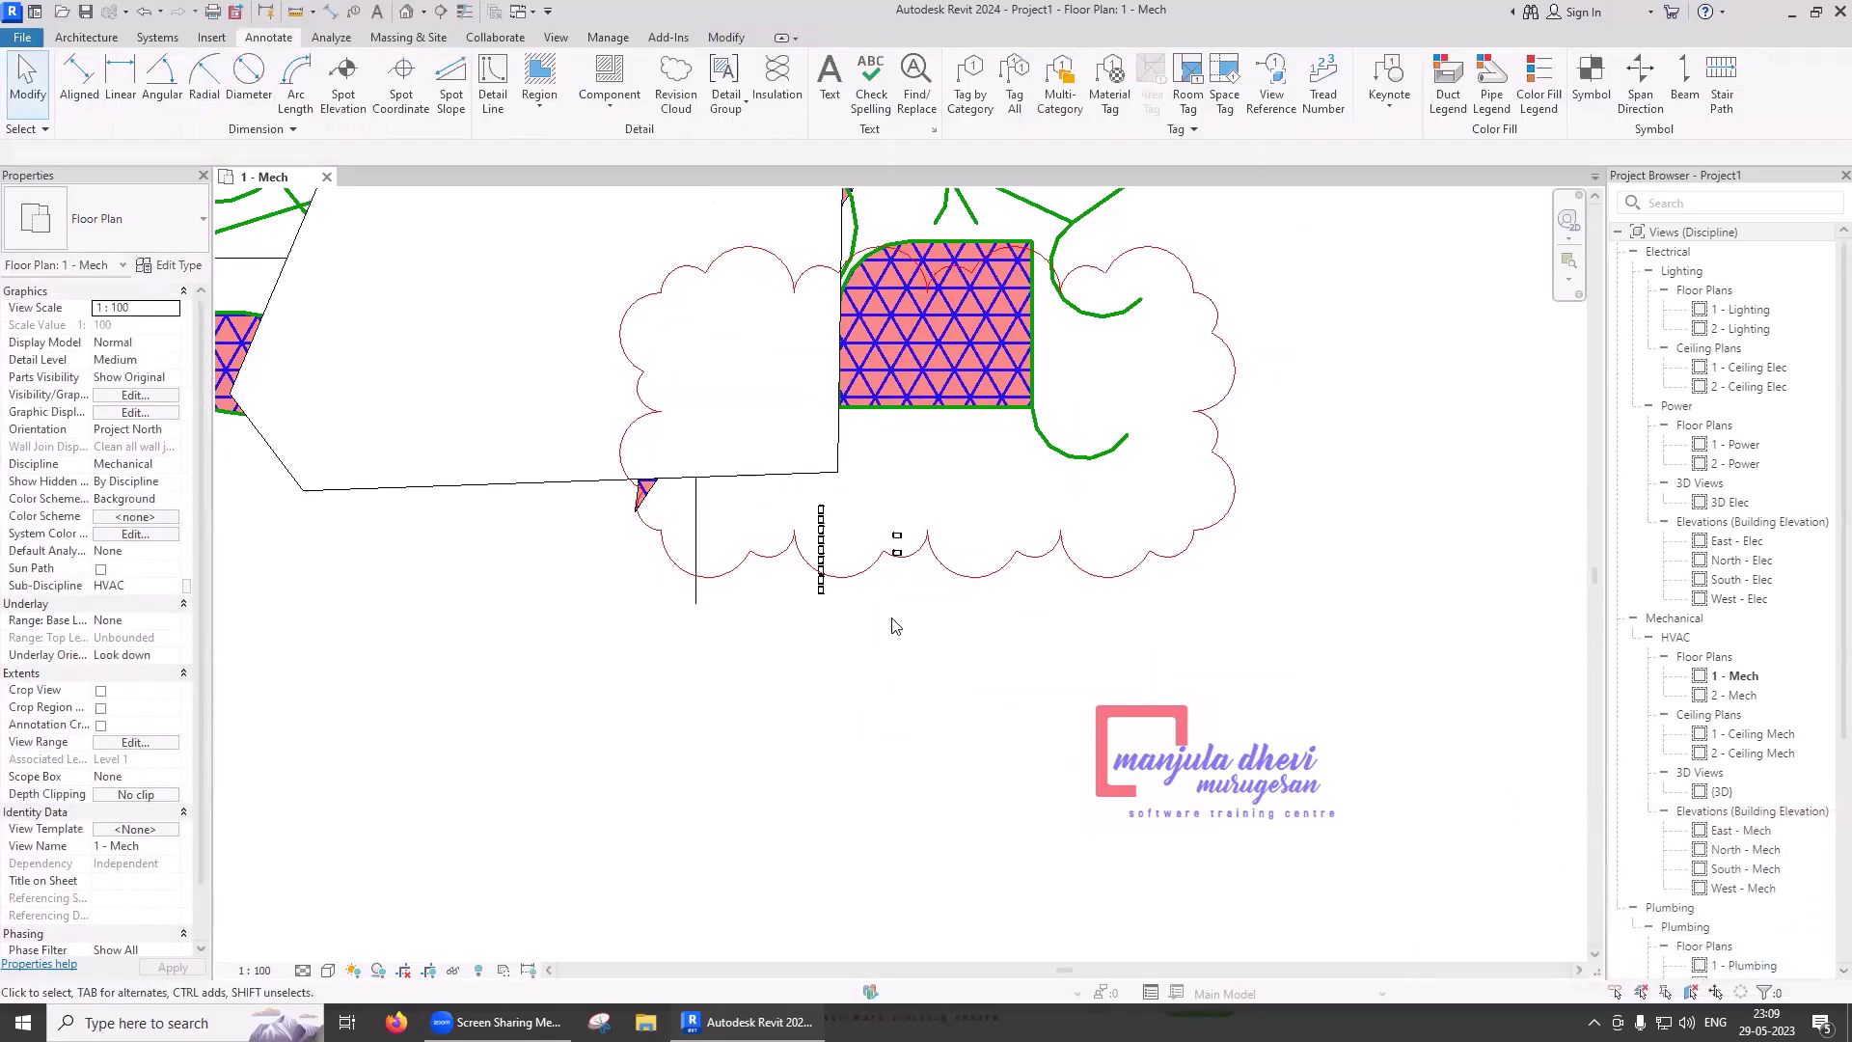
- Create a new Detail-type group named Group 1
left_click(743, 108)
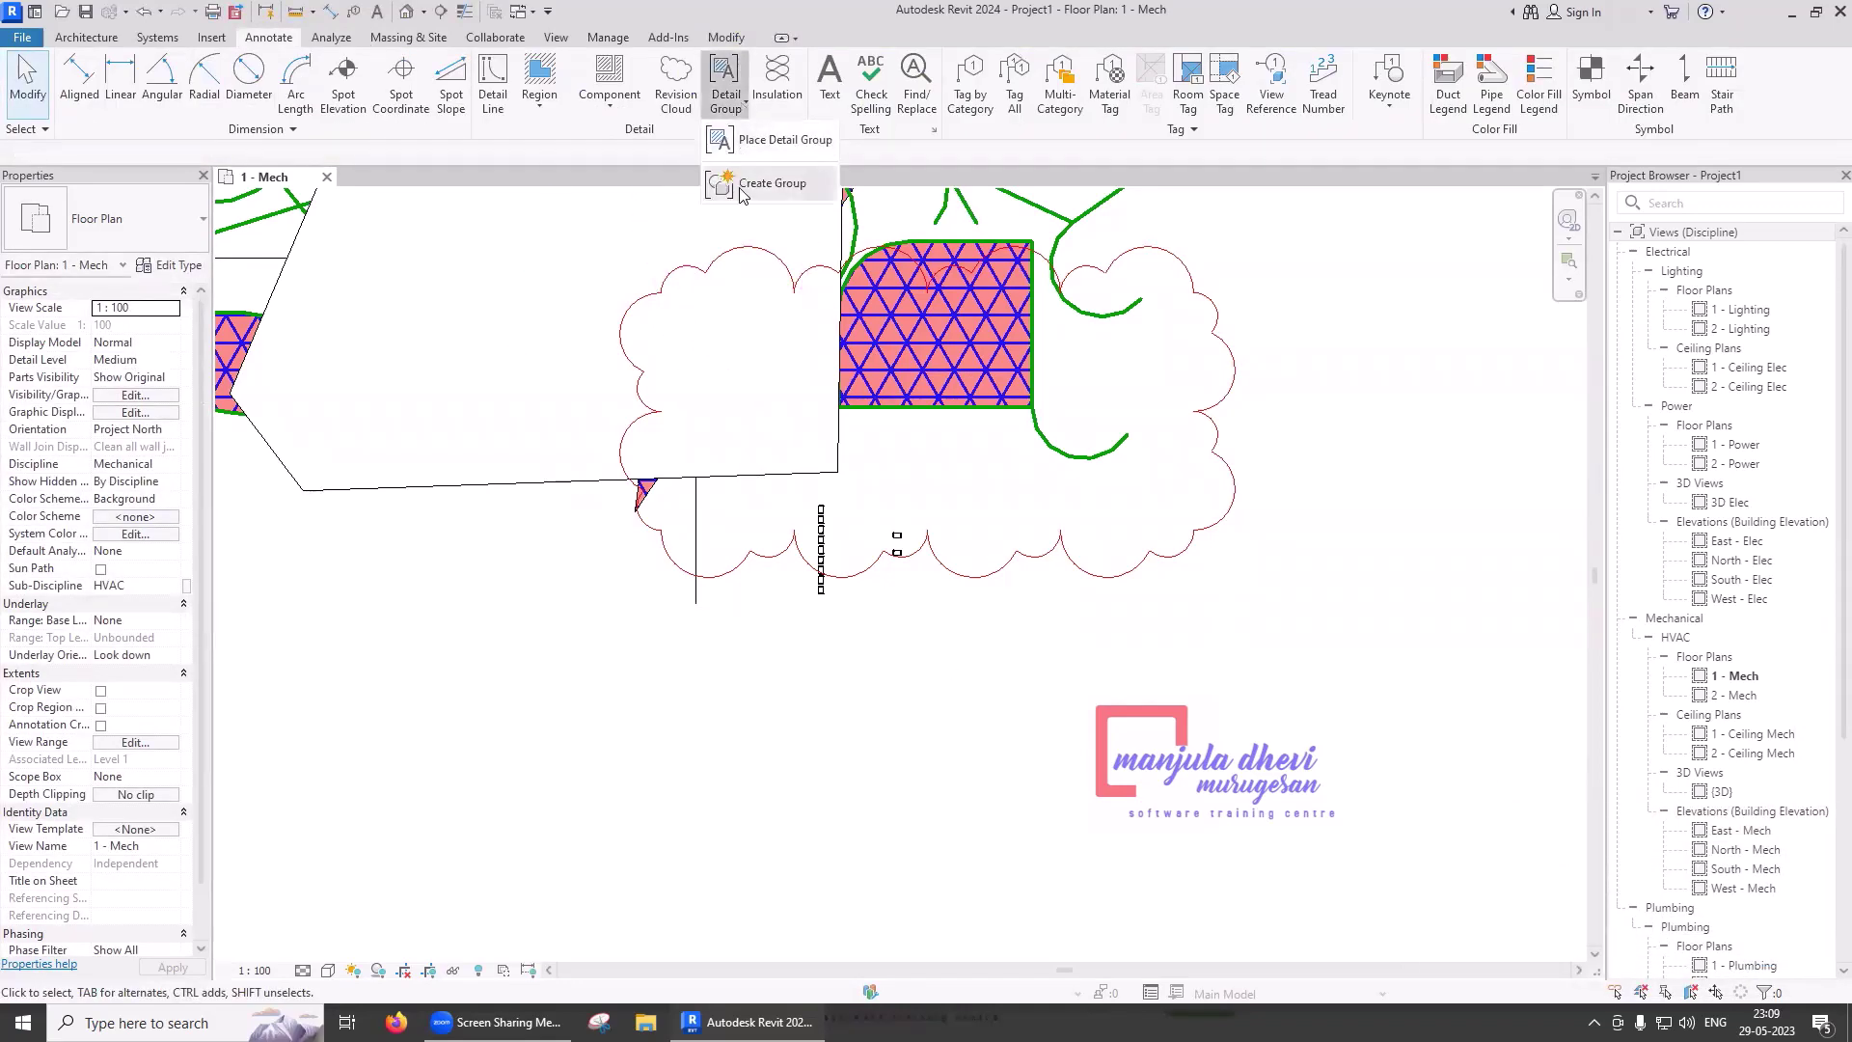
left_click(744, 183)
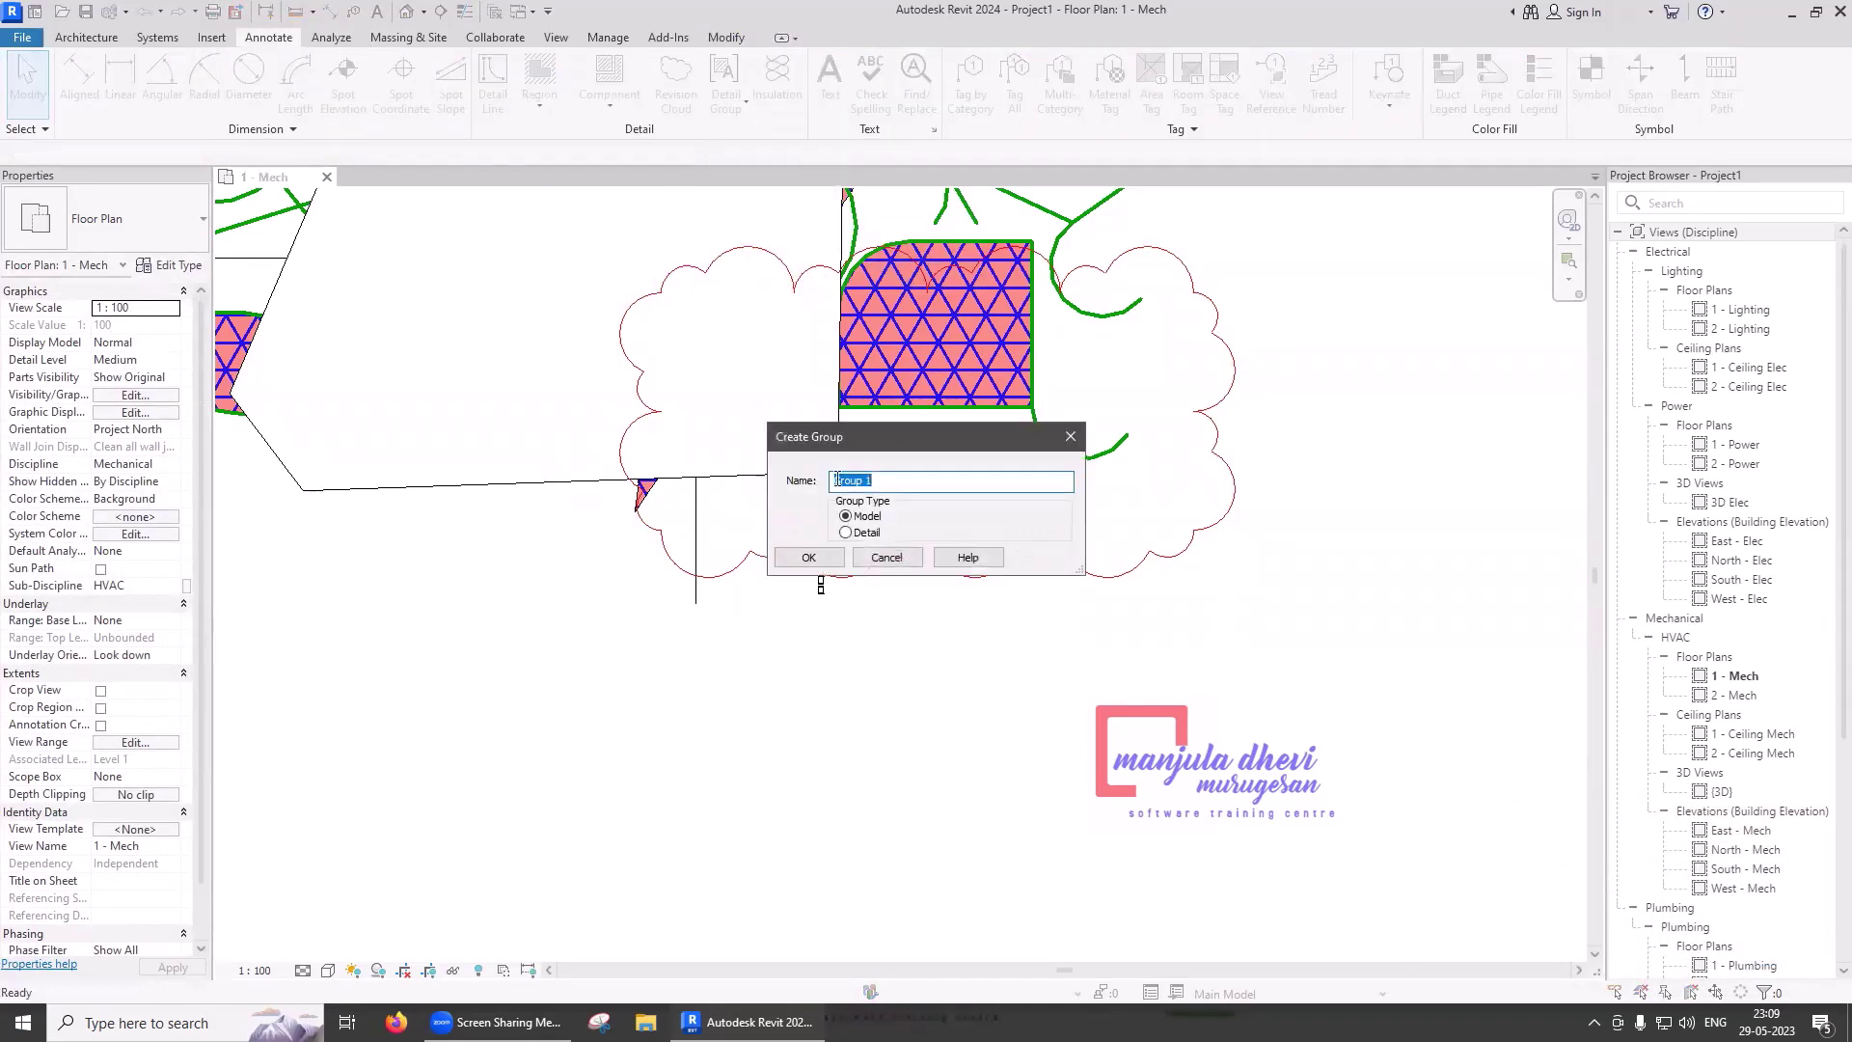
left_click_drag(876, 446, 498, 417)
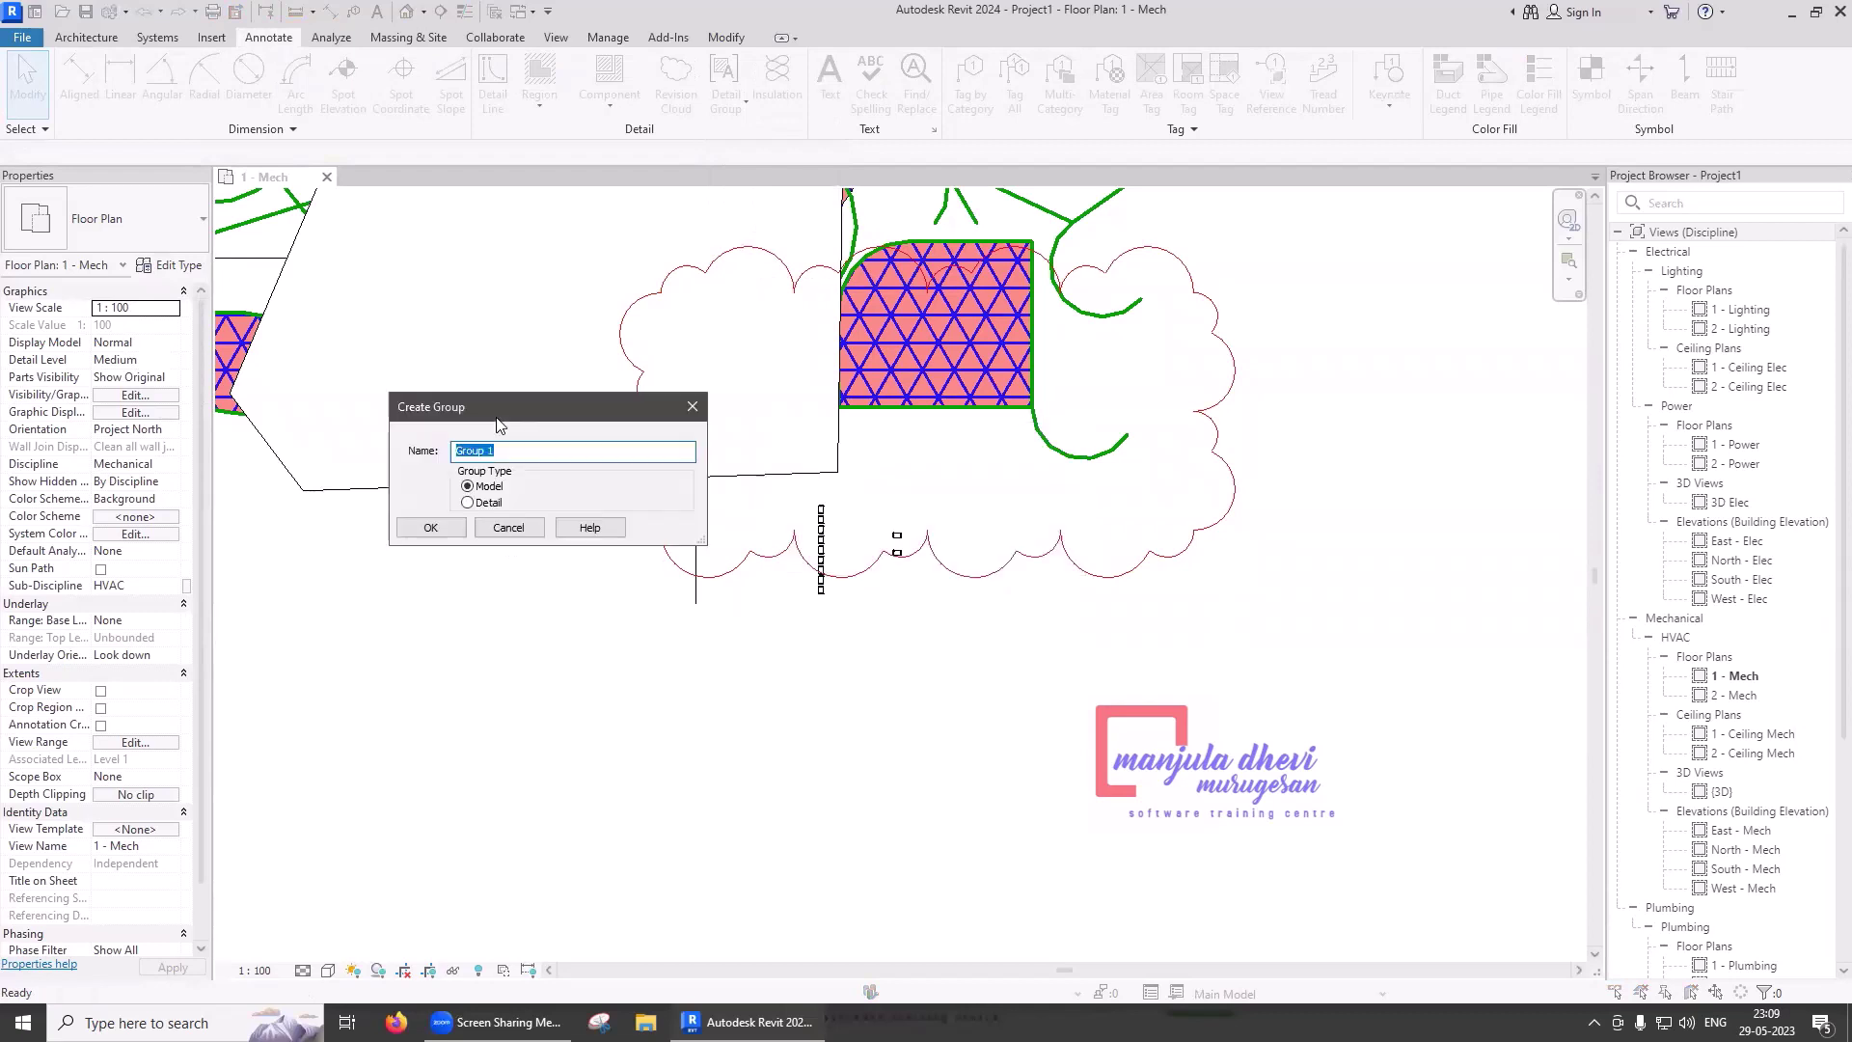
left_click(492, 504)
left_click(430, 527)
- Add the masking region, left diagonal line and green triangle sides to Group 1
scroll(1128, 650, "down", 3)
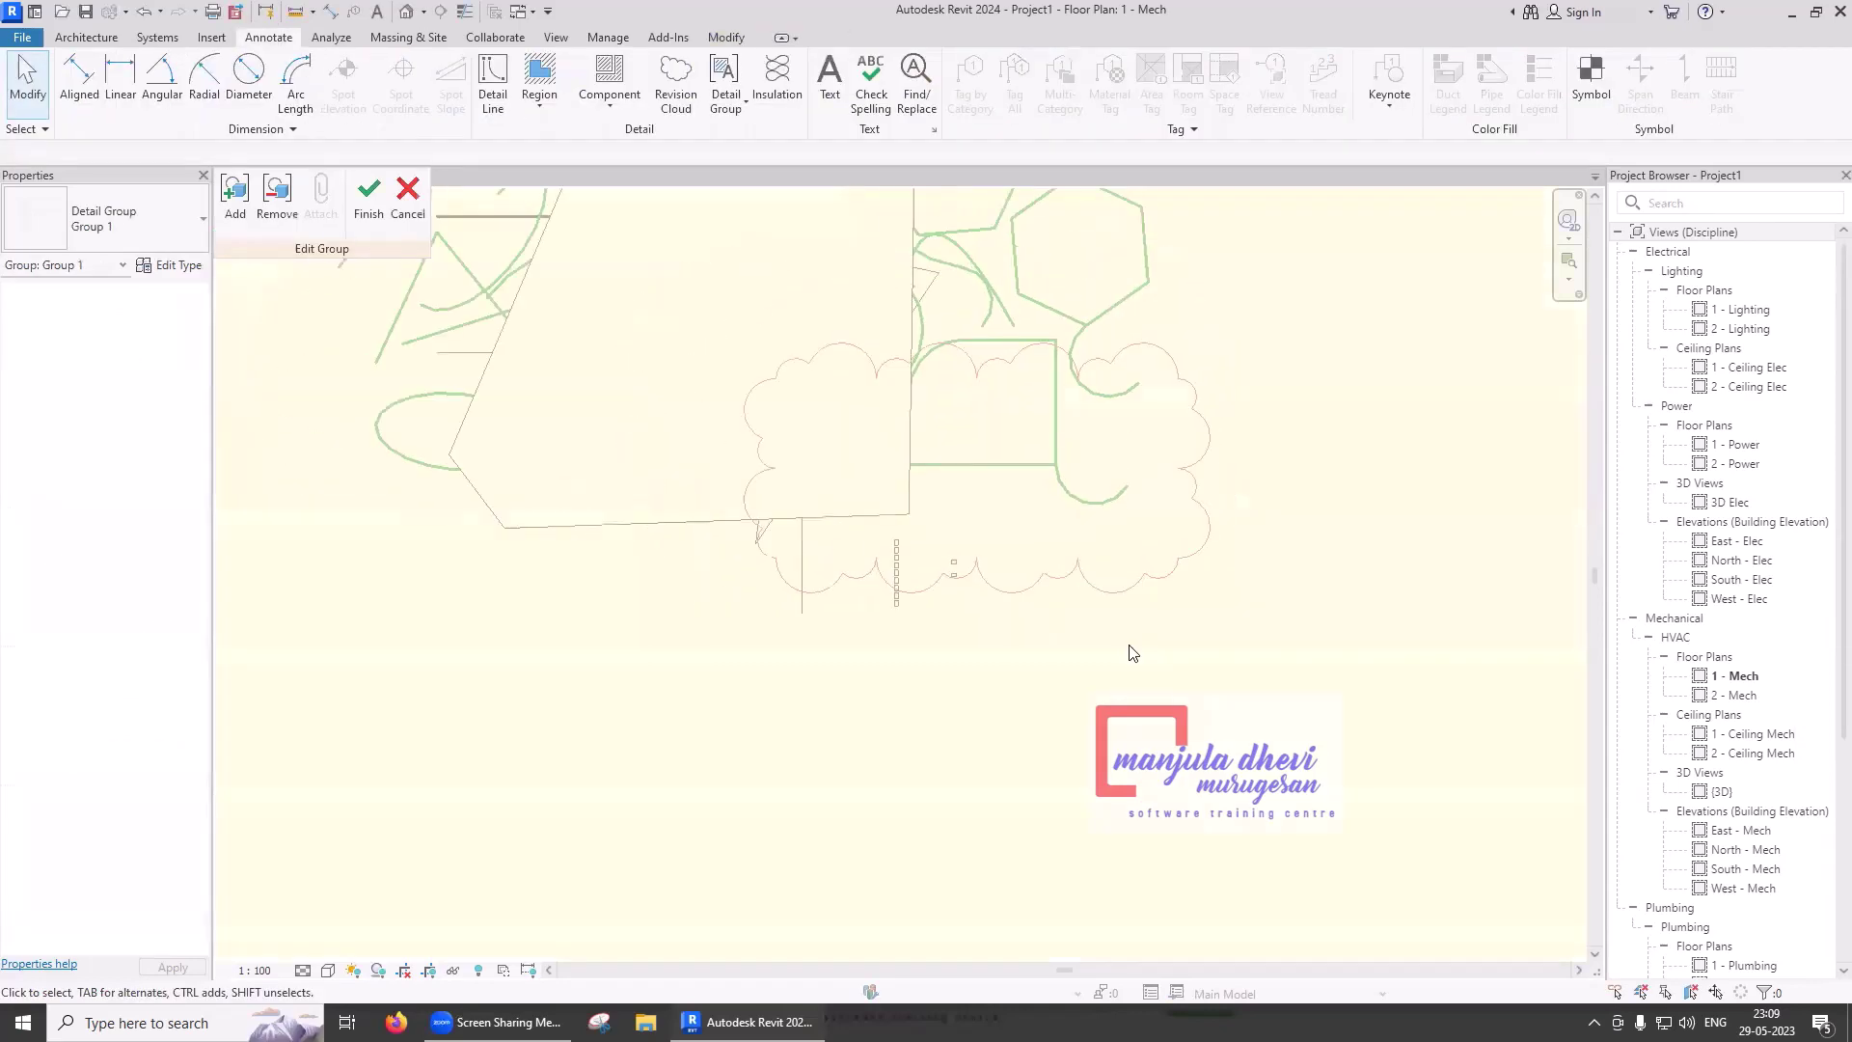
middle_click_drag(1106, 714, 1077, 811)
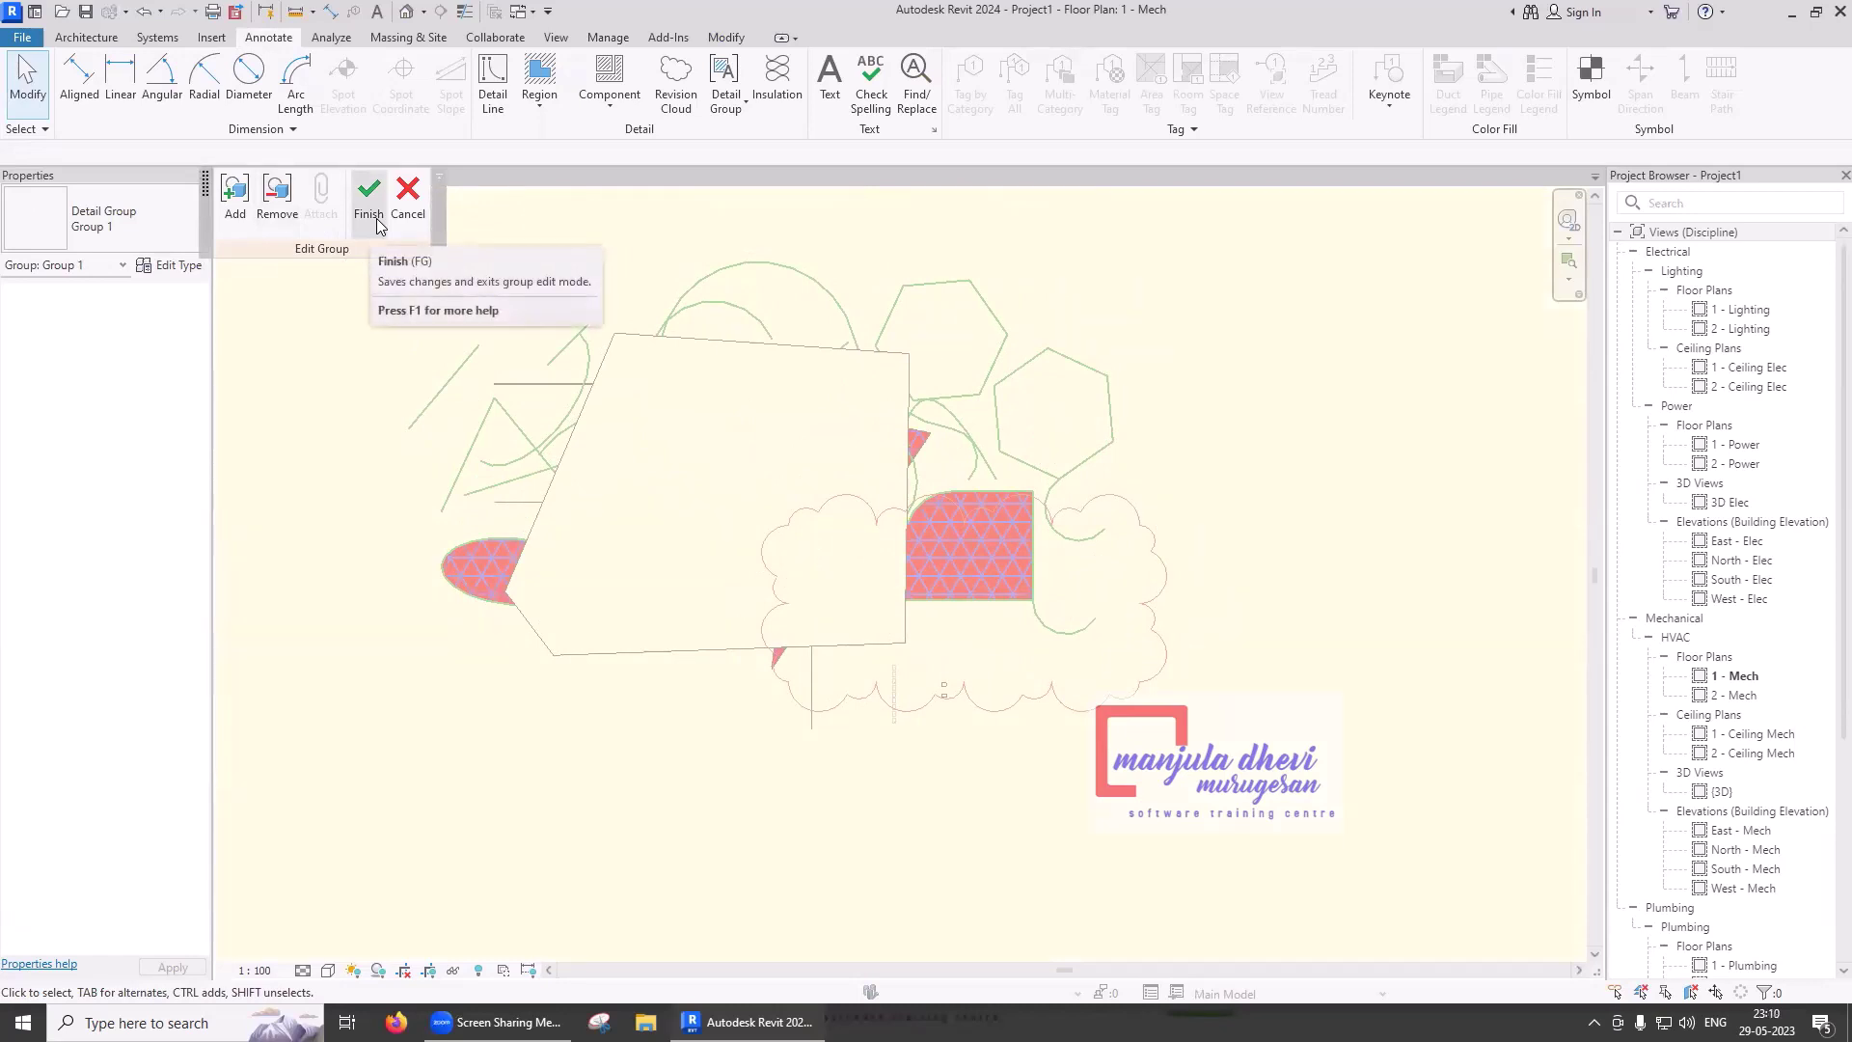
left_click(235, 198)
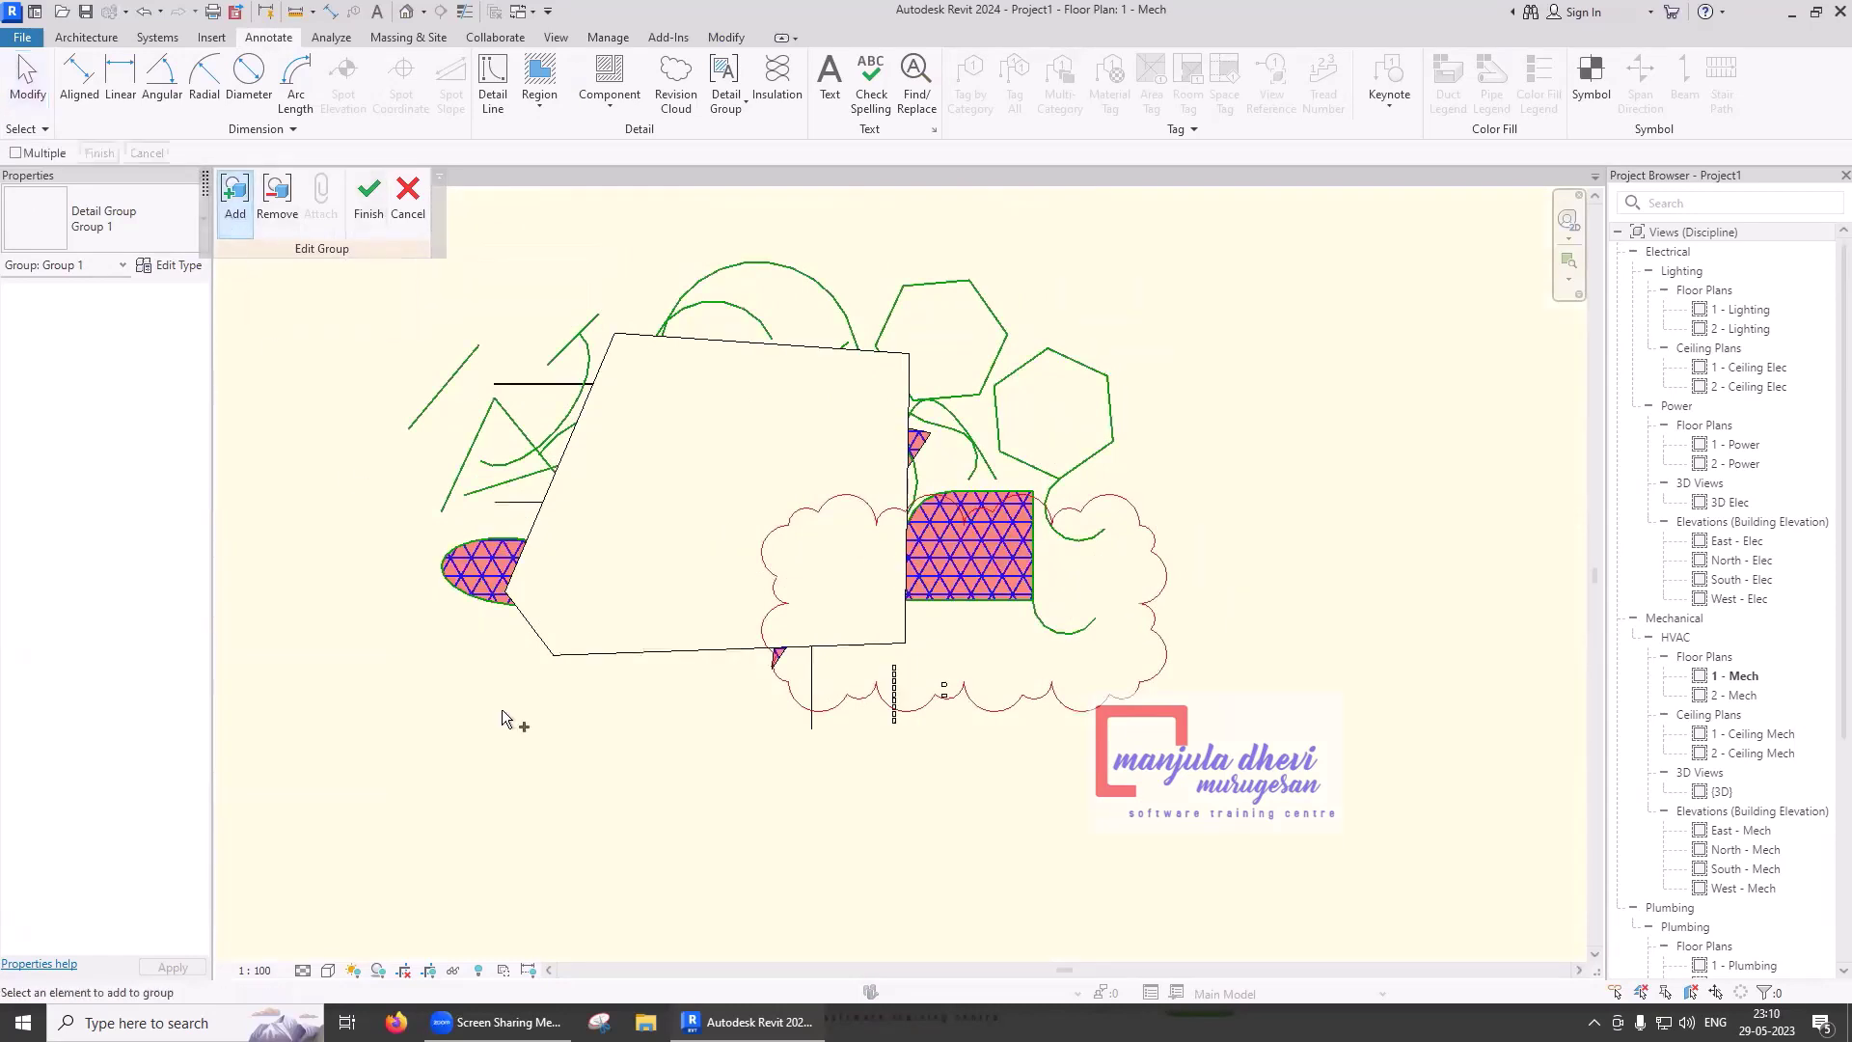
left_click(486, 599)
left_click(516, 625)
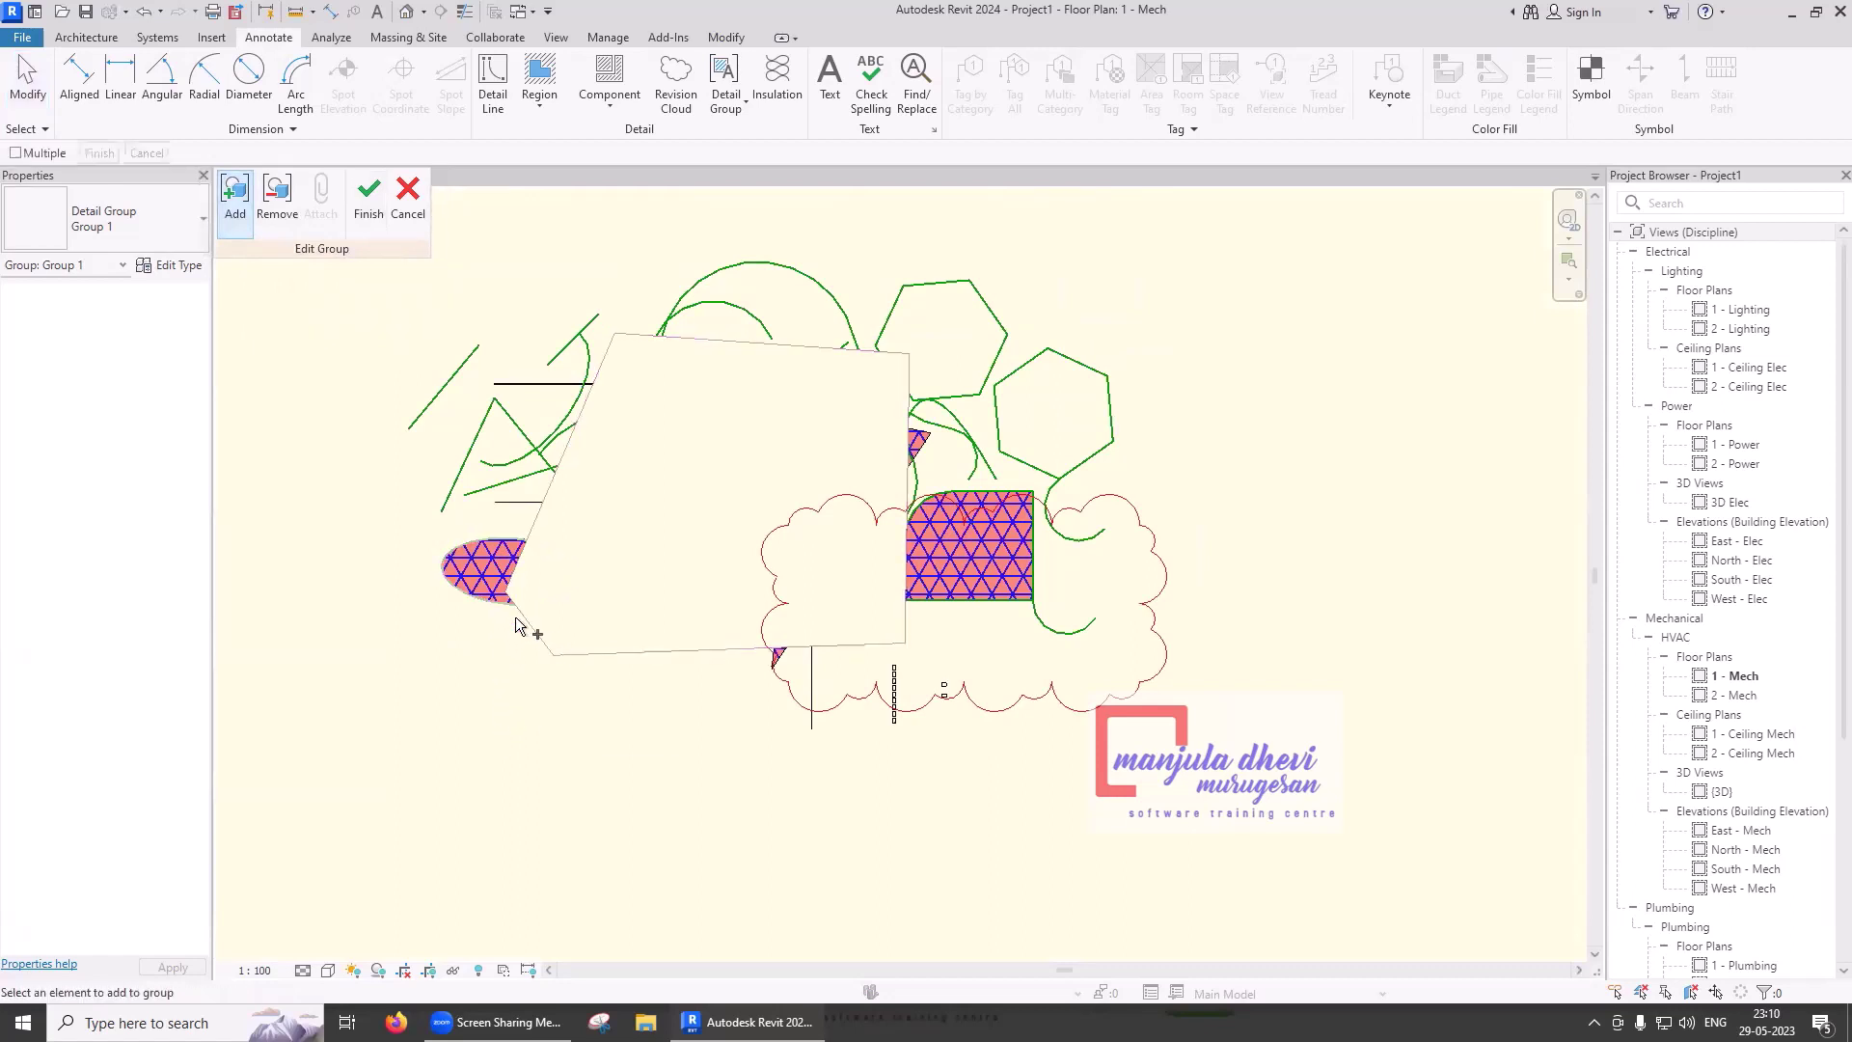
left_click(474, 440)
left_click(448, 378)
left_click(509, 421)
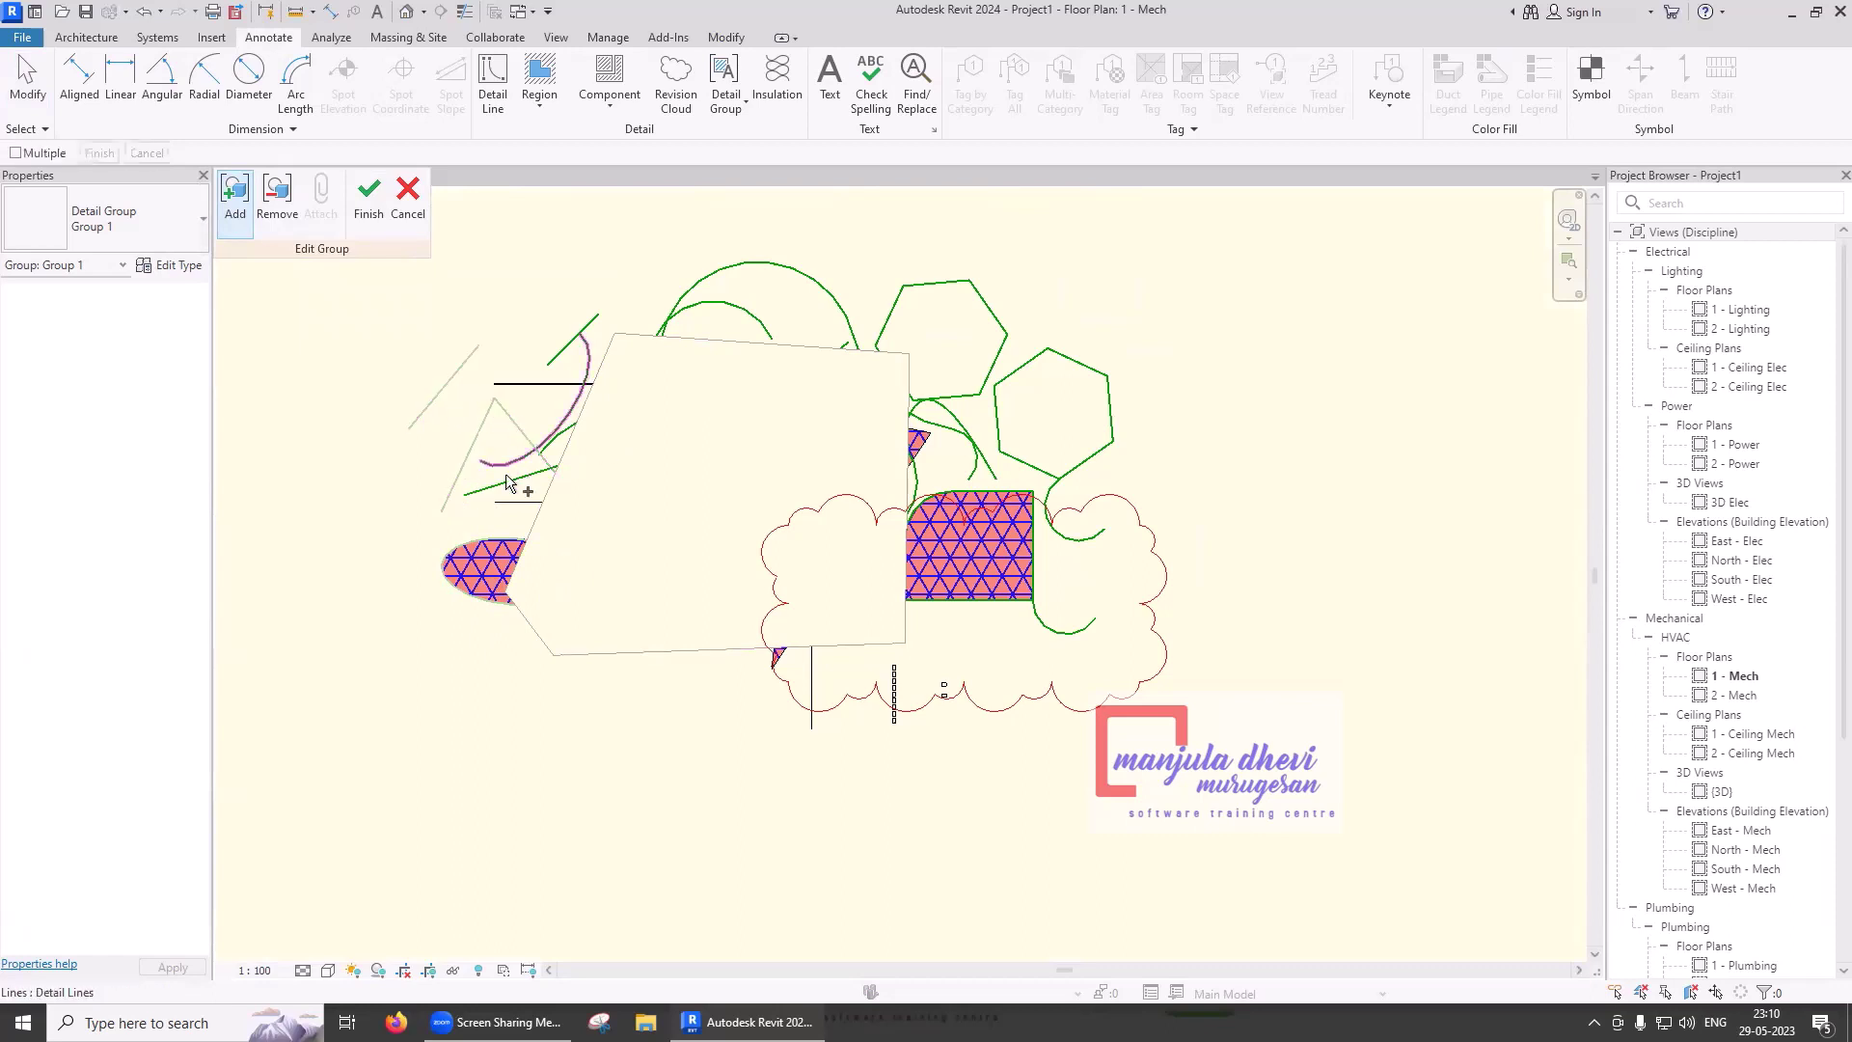
- Add the green diagonal, revision cloud, hook curve and hexagon line, then finish Group 1
left_click(508, 479)
left_click(805, 703)
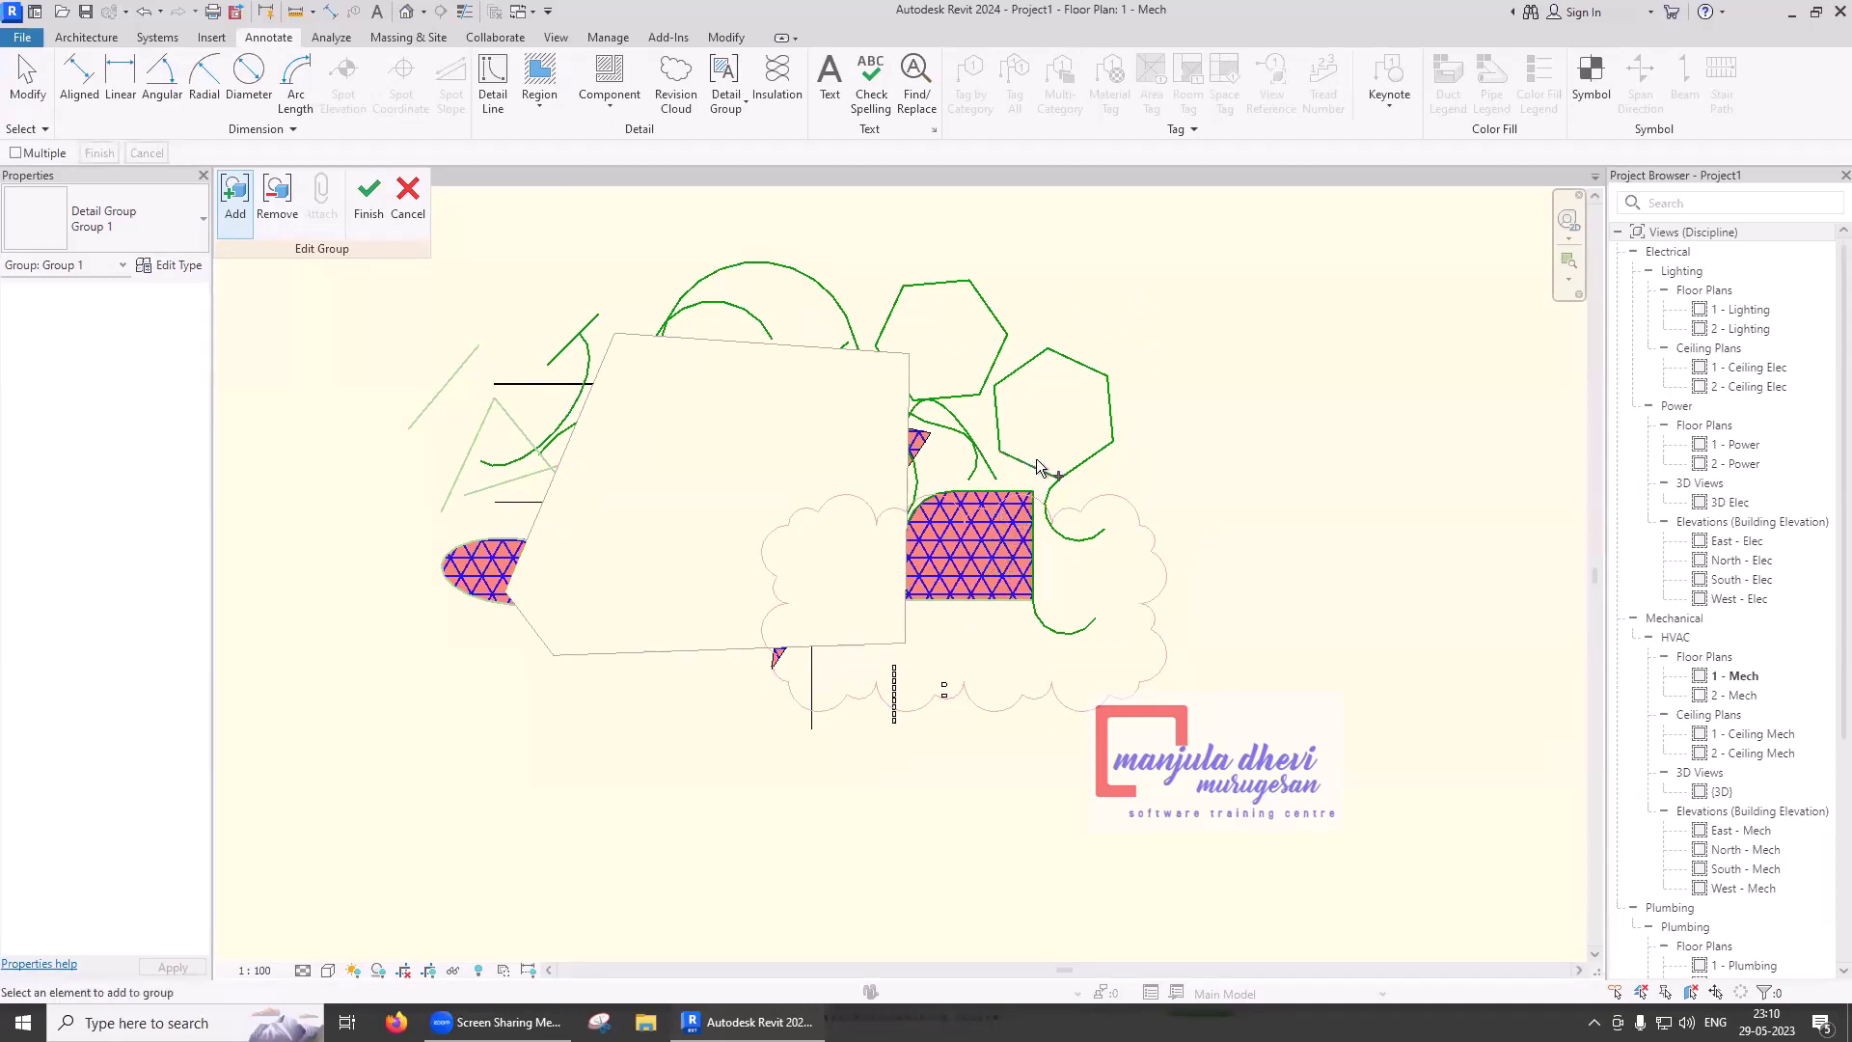
left_click(1048, 497)
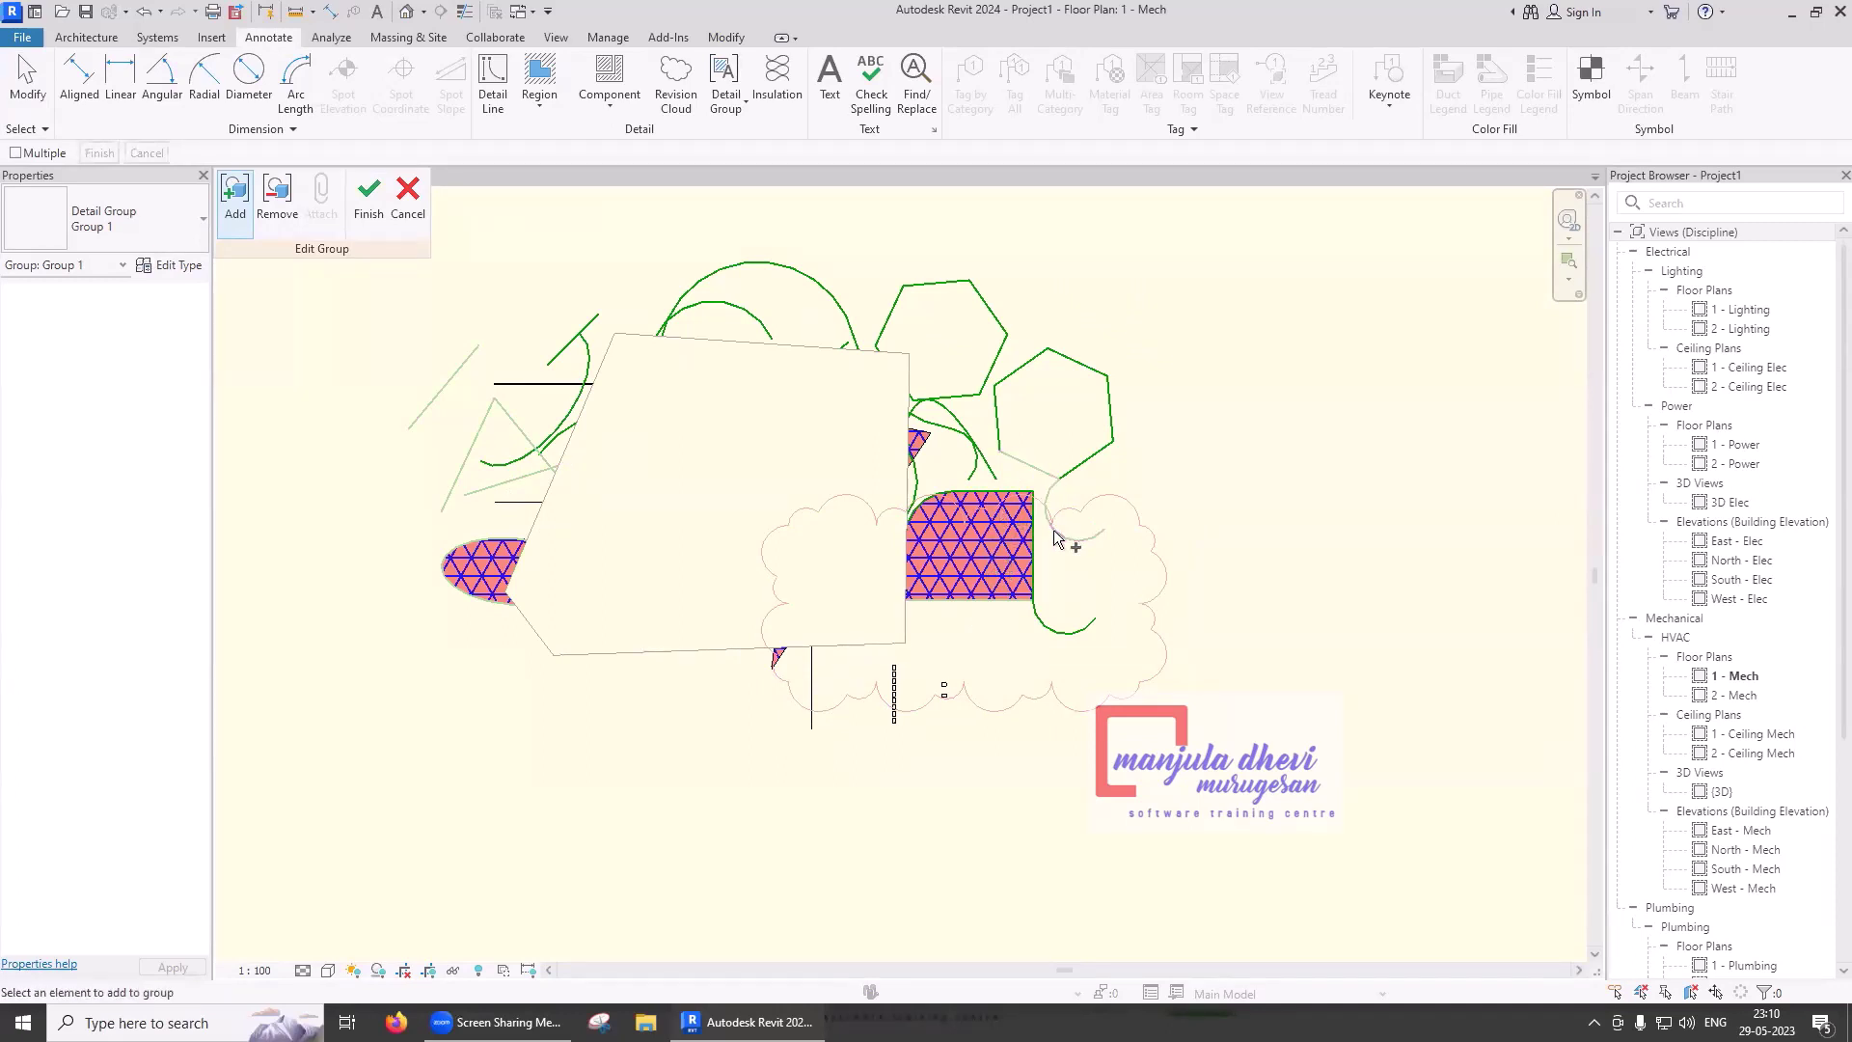
left_click(1078, 465)
left_click(277, 198)
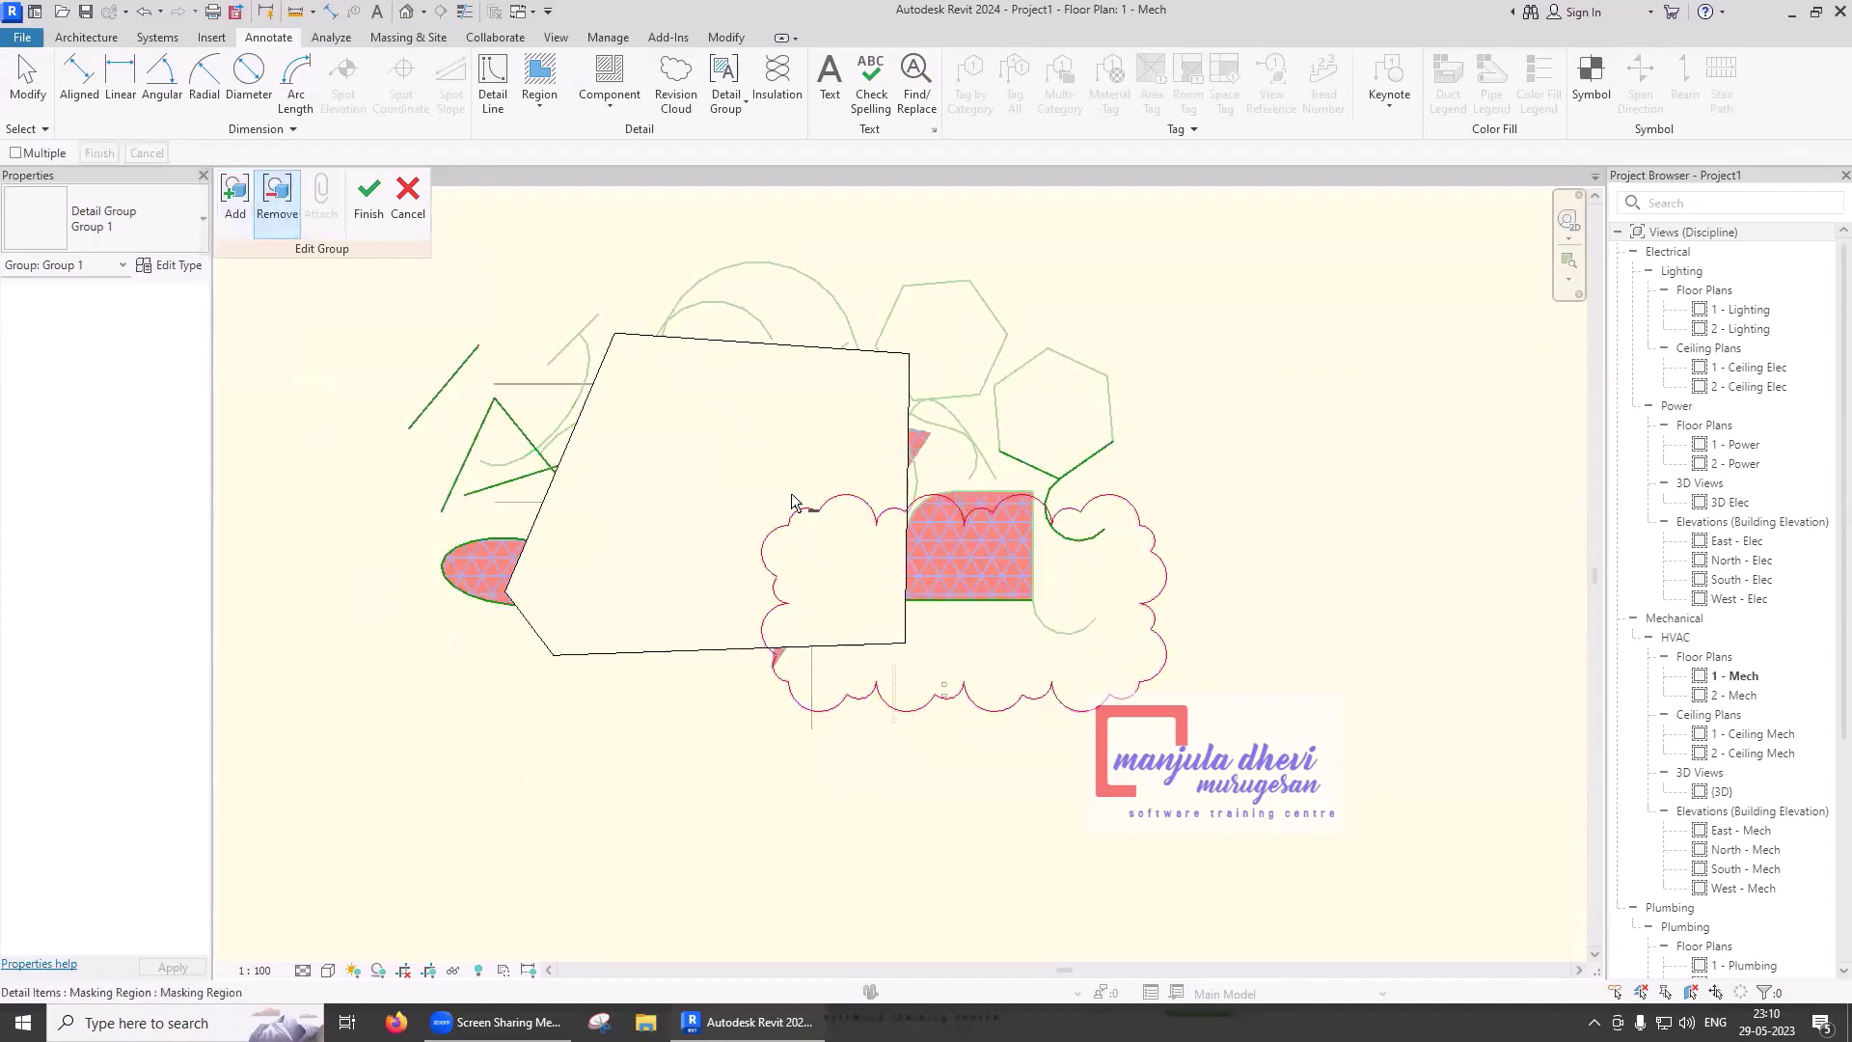
left_click(369, 197)
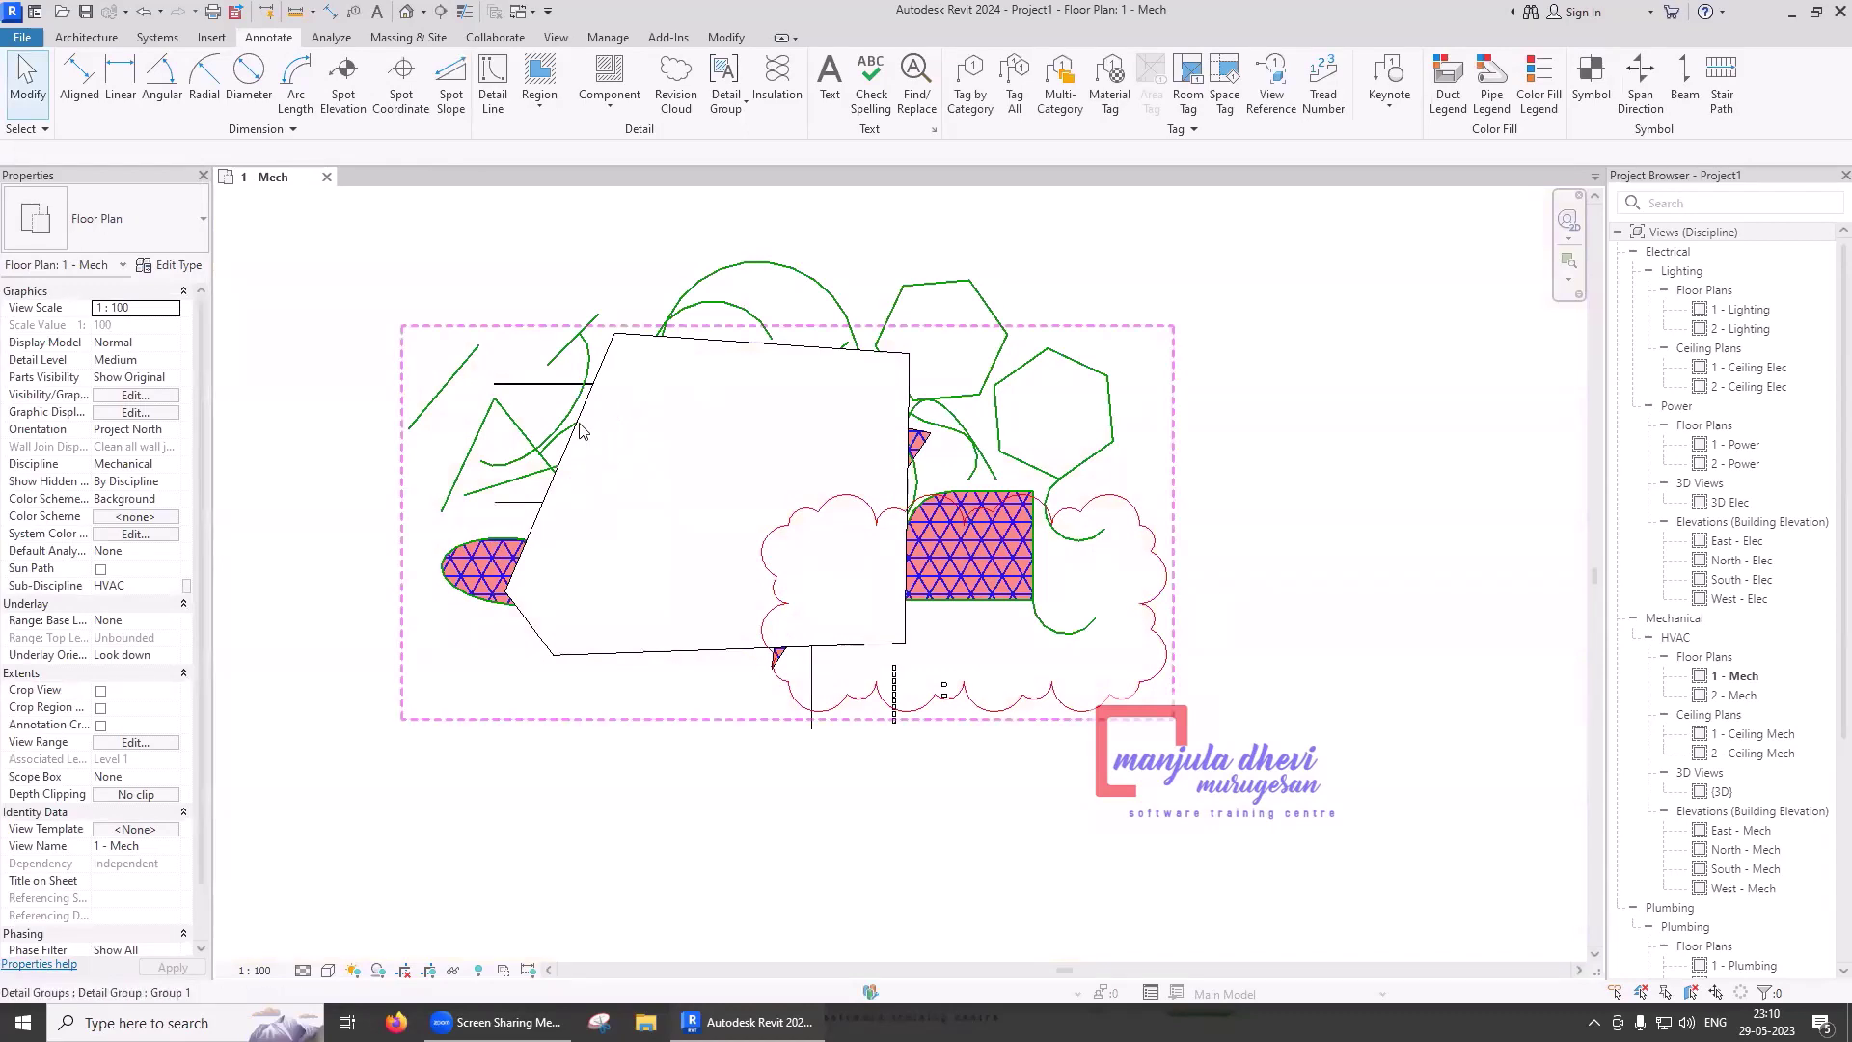
- Copy Group 1 to the right and accept the join warning to keep the copy
mouse_move(786, 598)
left_mouse_down()
mouse_move(1314, 602)
mouse_move(1542, 415)
left_mouse_up()
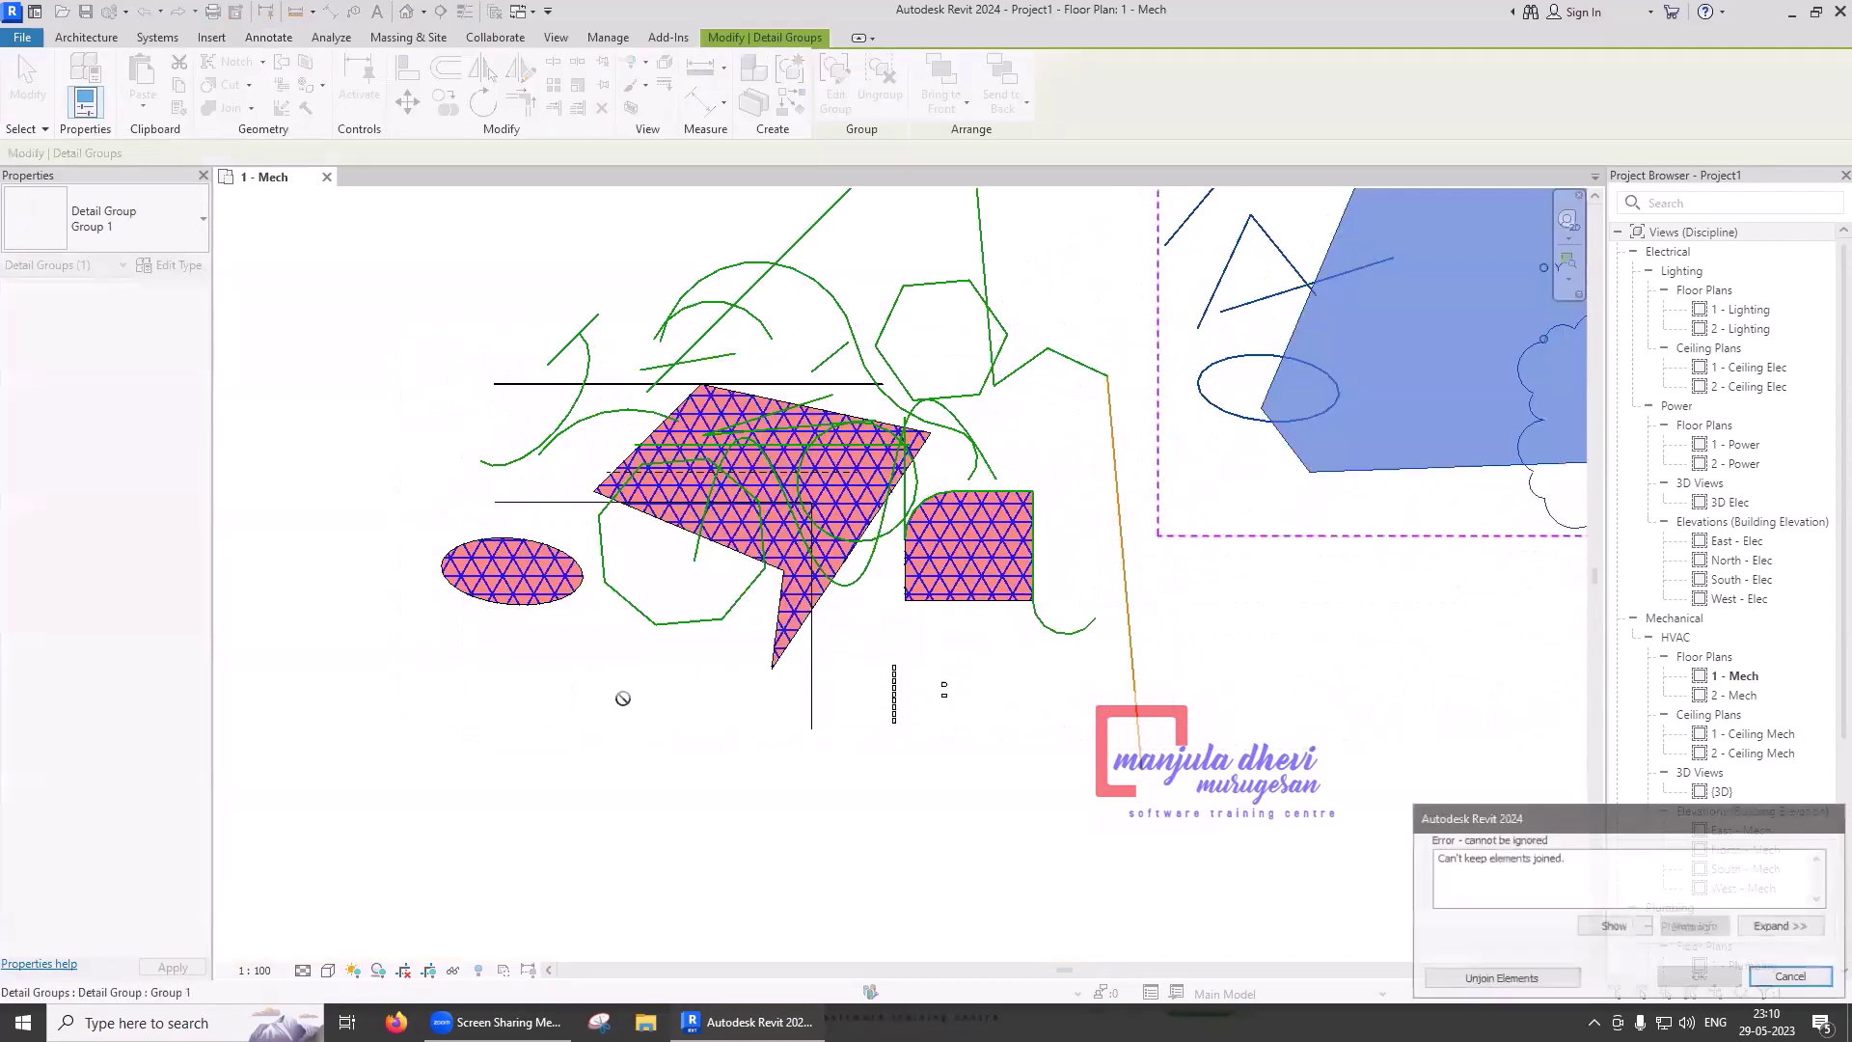
scroll(501, 674, "down", 1)
scroll(501, 674, "down", 1)
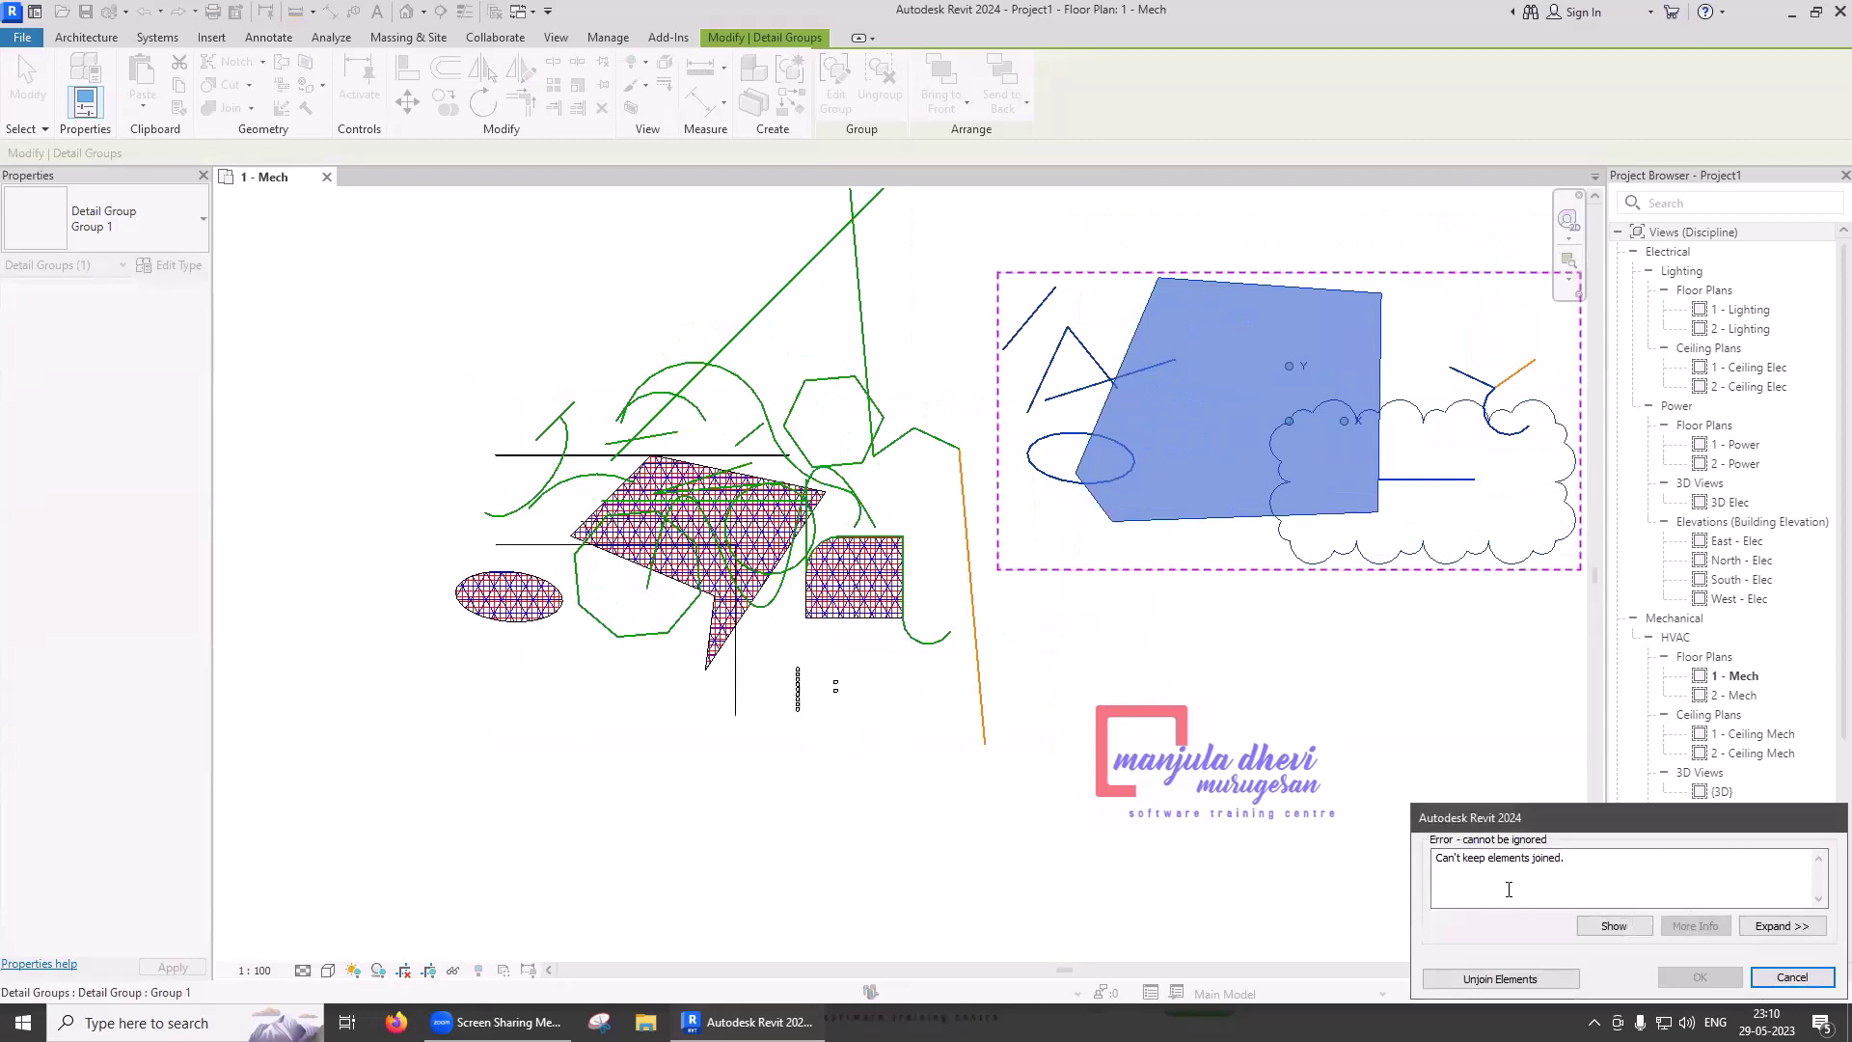
left_click(1500, 978)
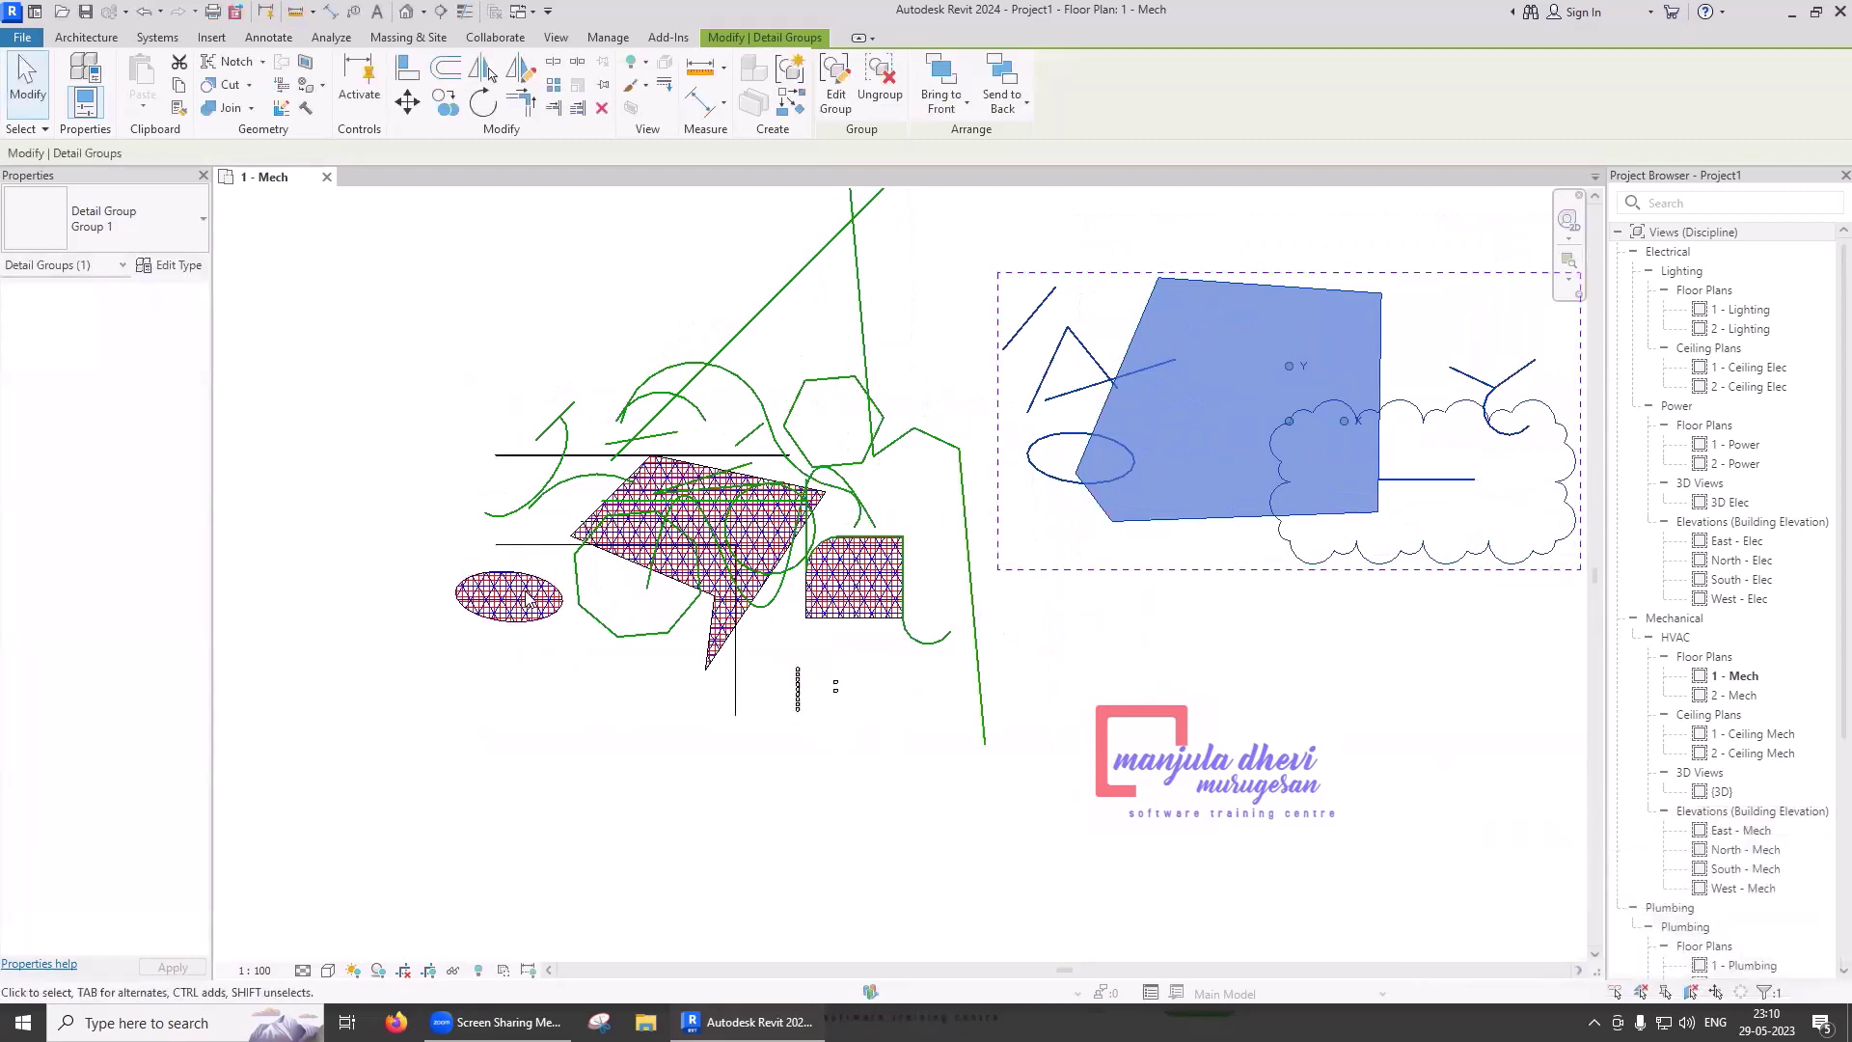
left_click(361, 518)
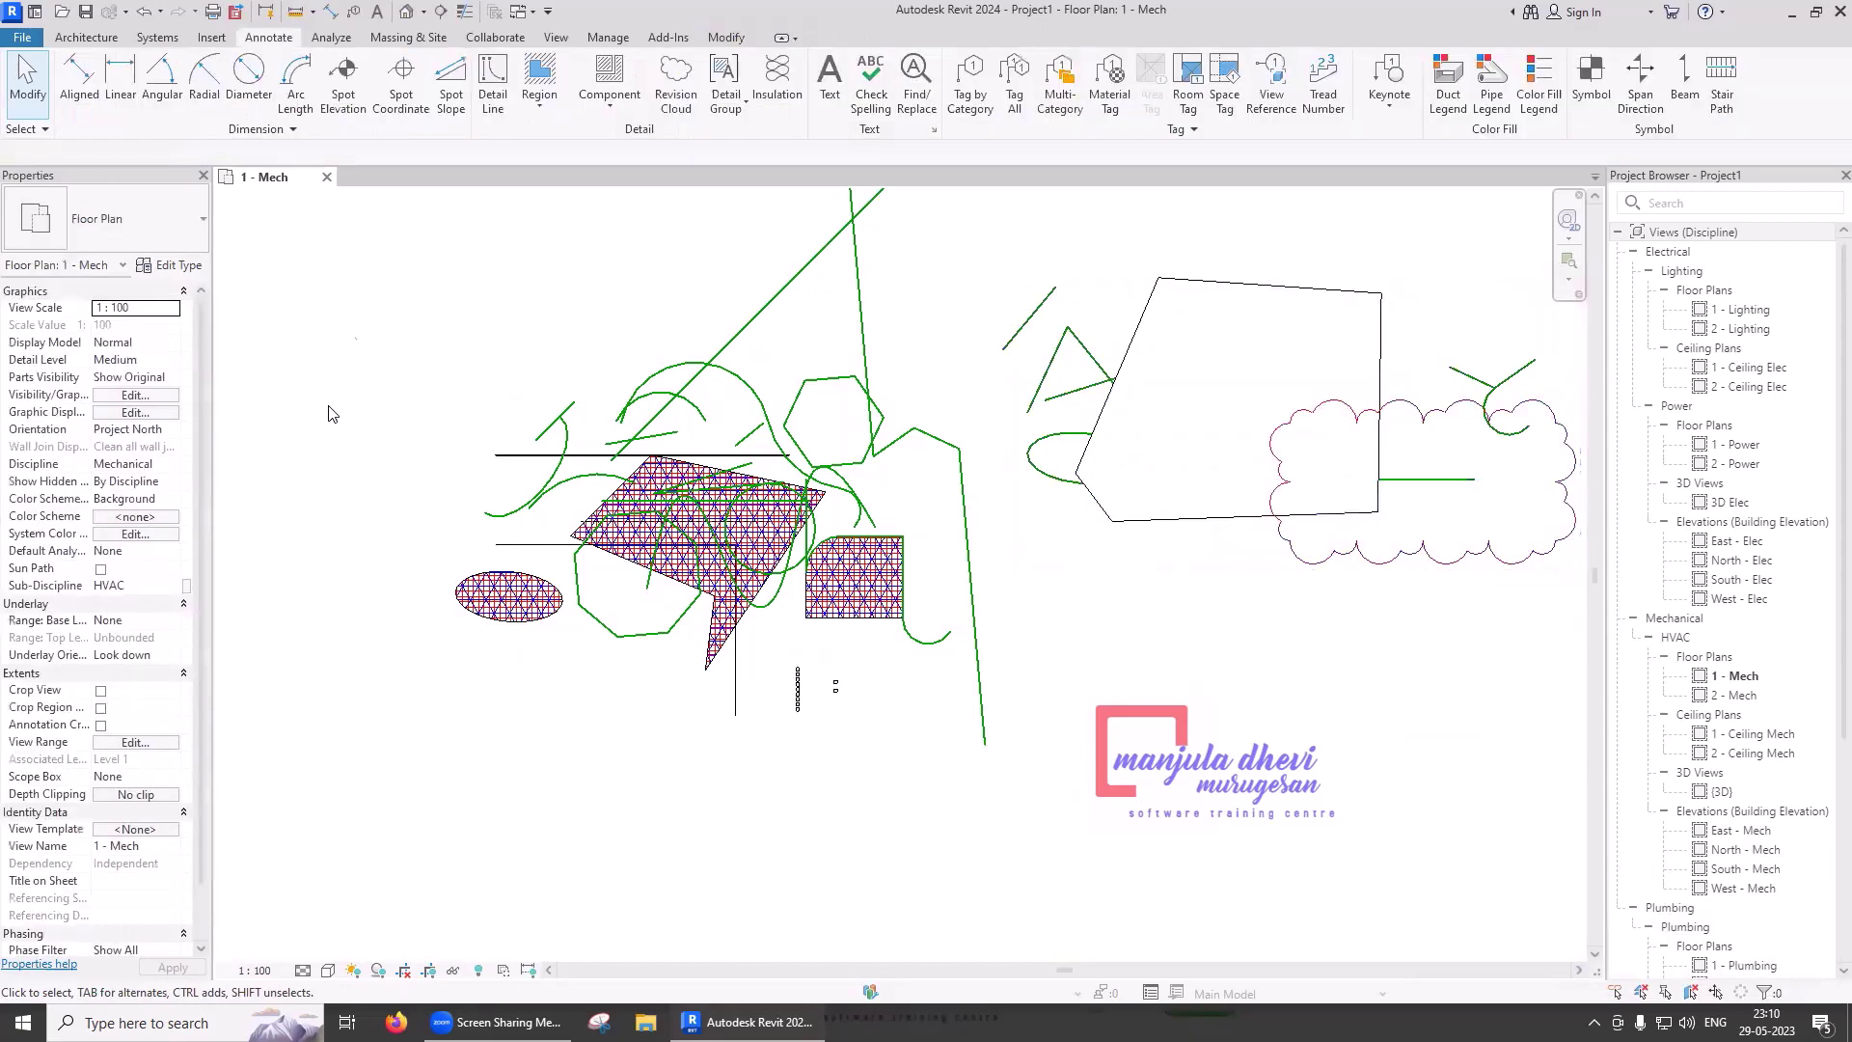
- Place another Group 1 copy below the original drawing with Place Detail Group
left_click(727, 116)
left_click(772, 138)
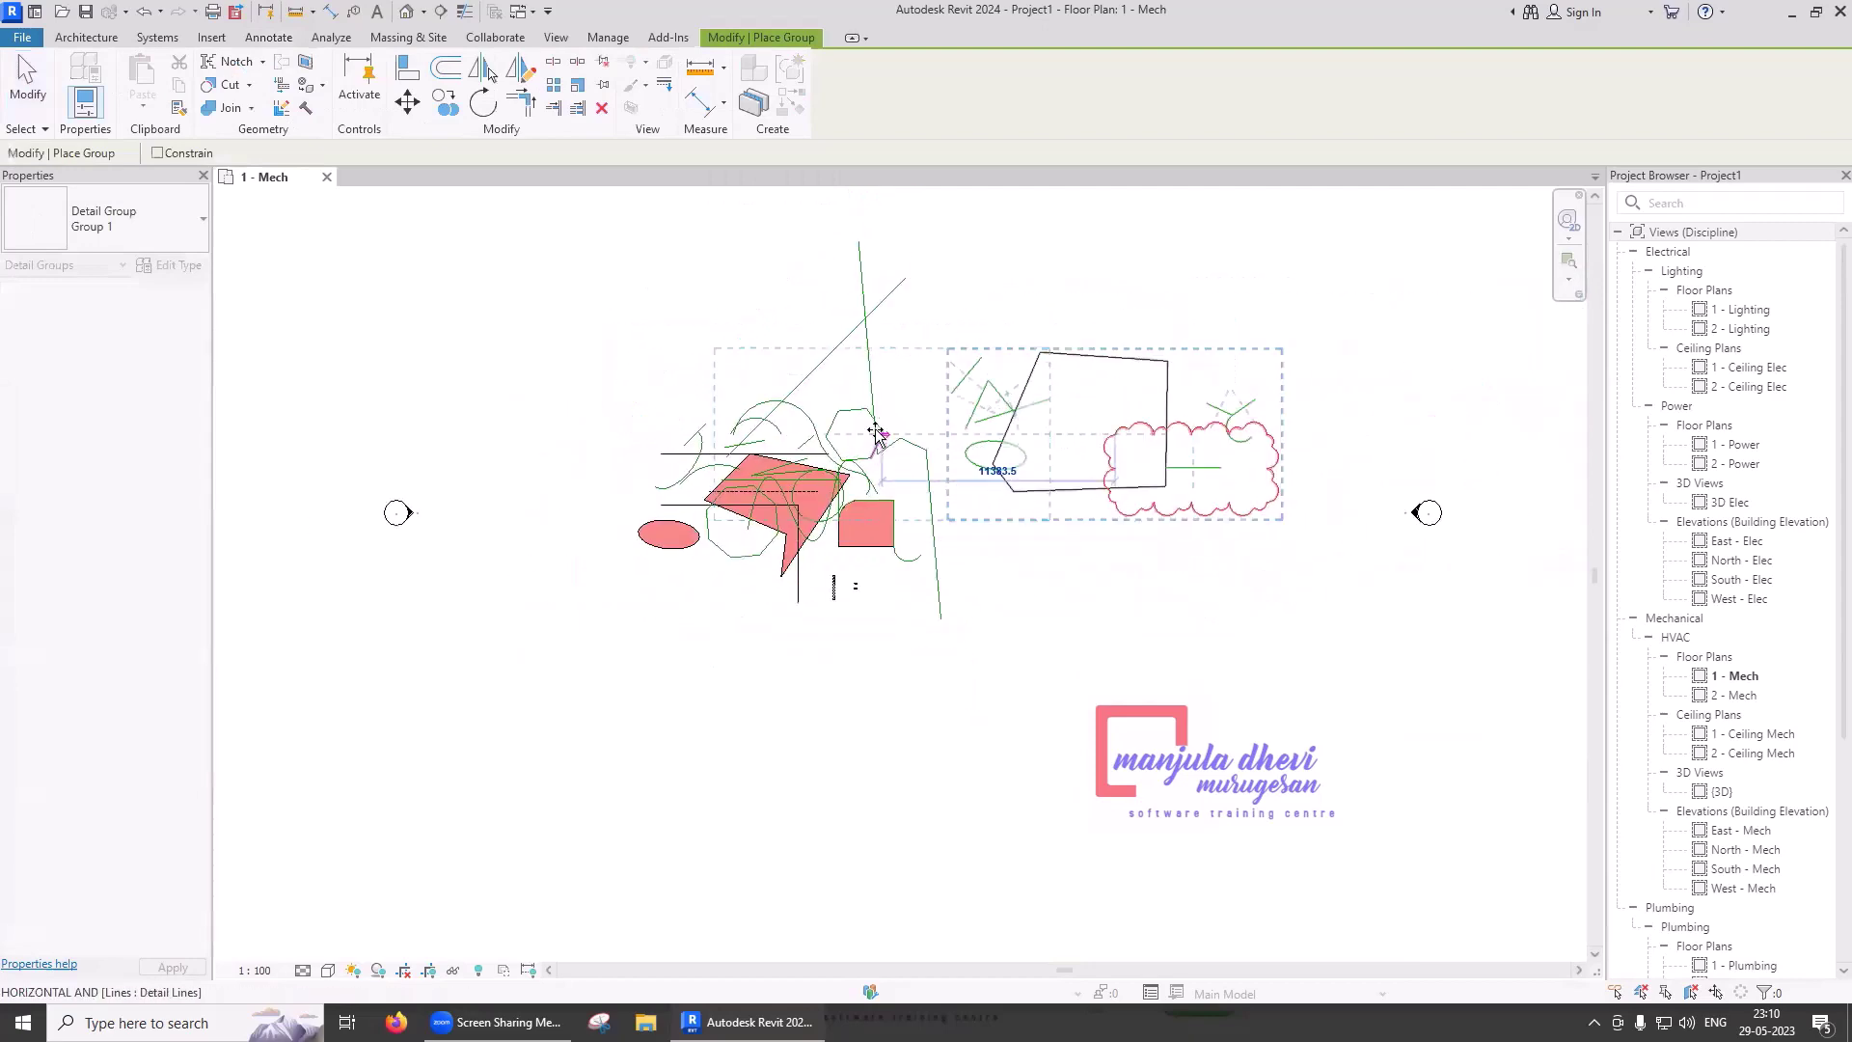
scroll(876, 432, "down", 2)
left_click(876, 431)
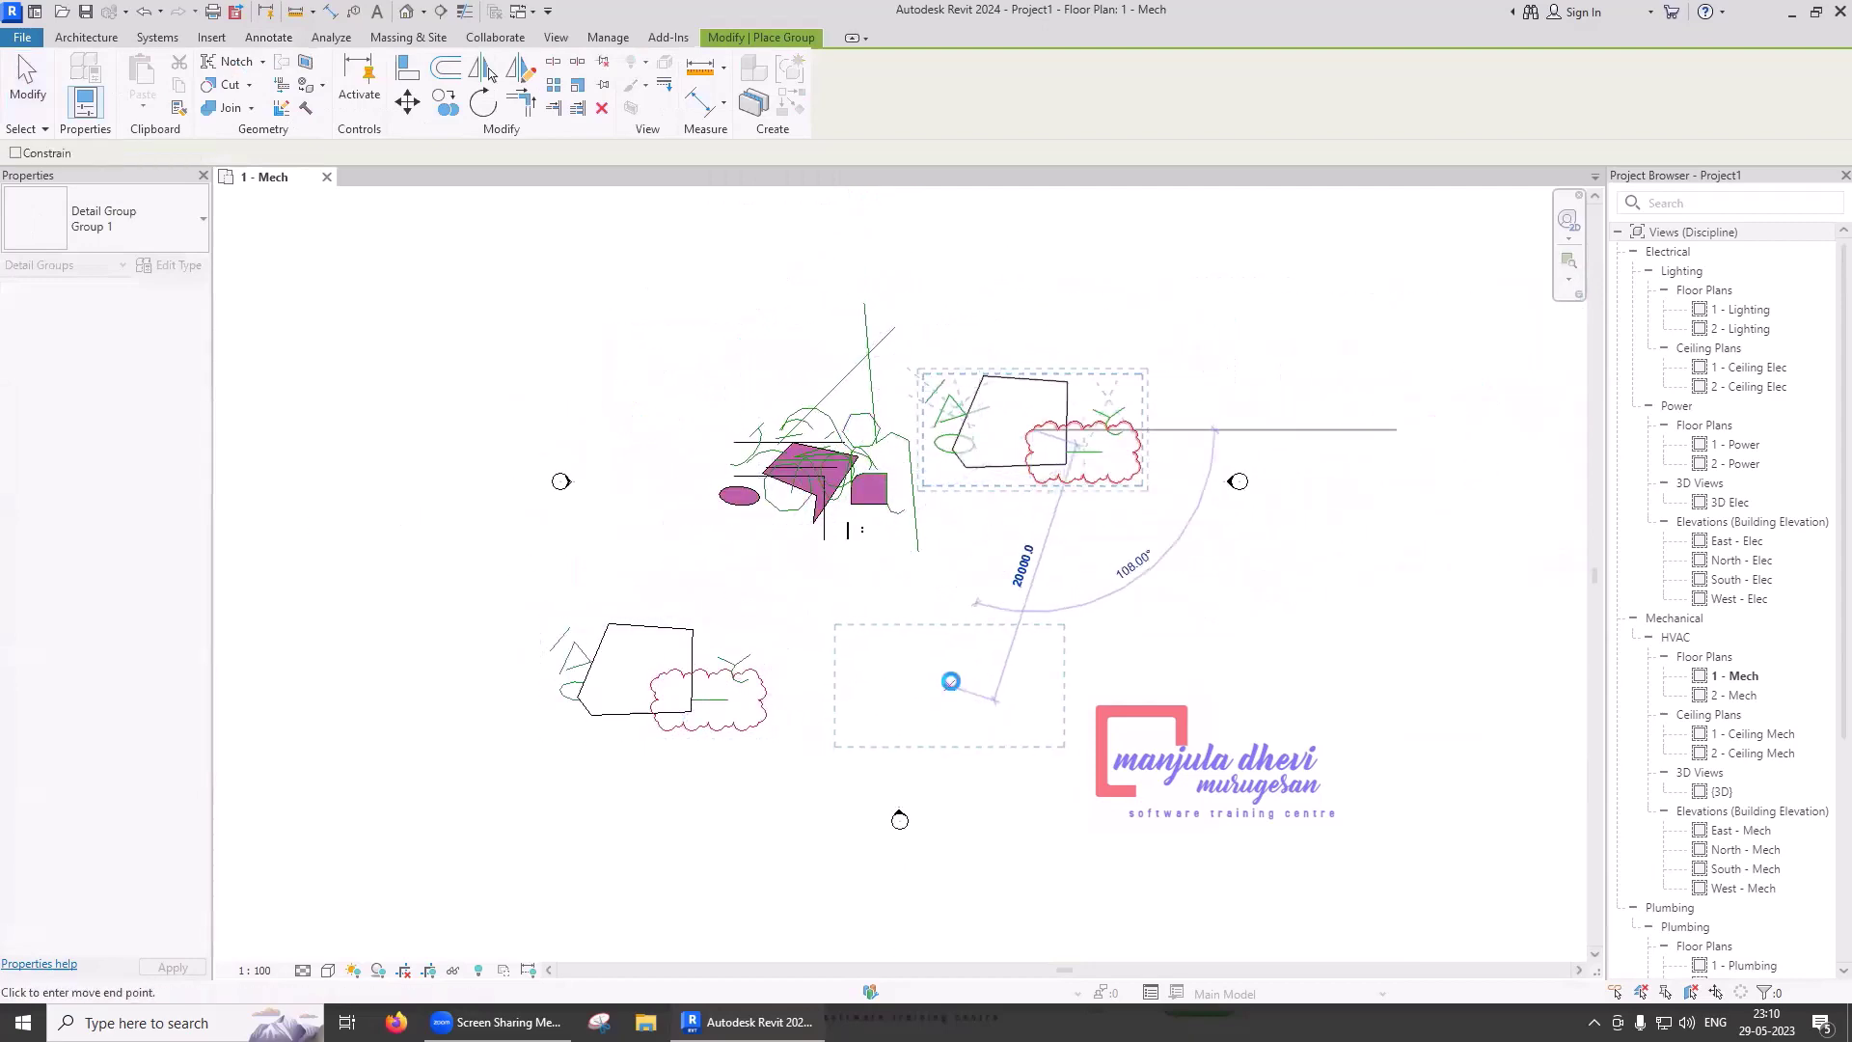
left_click(950, 681)
left_click(701, 745)
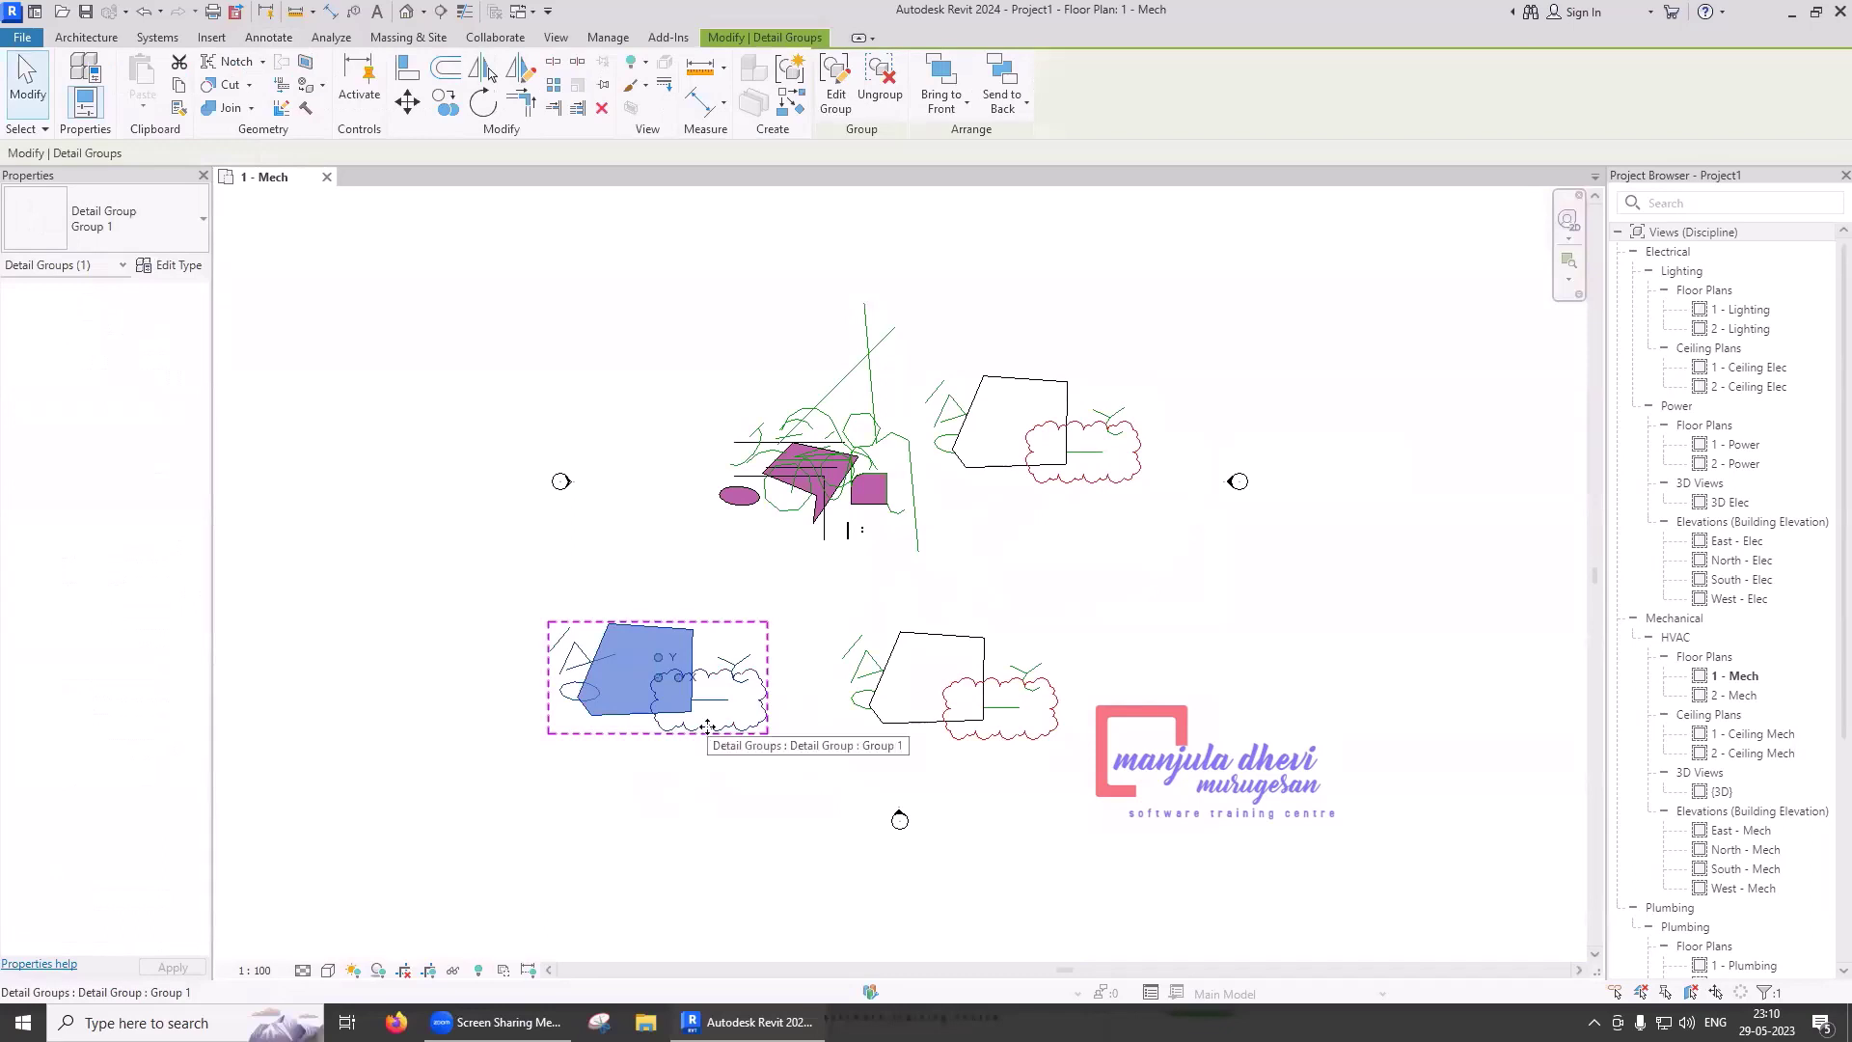
key("Escape")
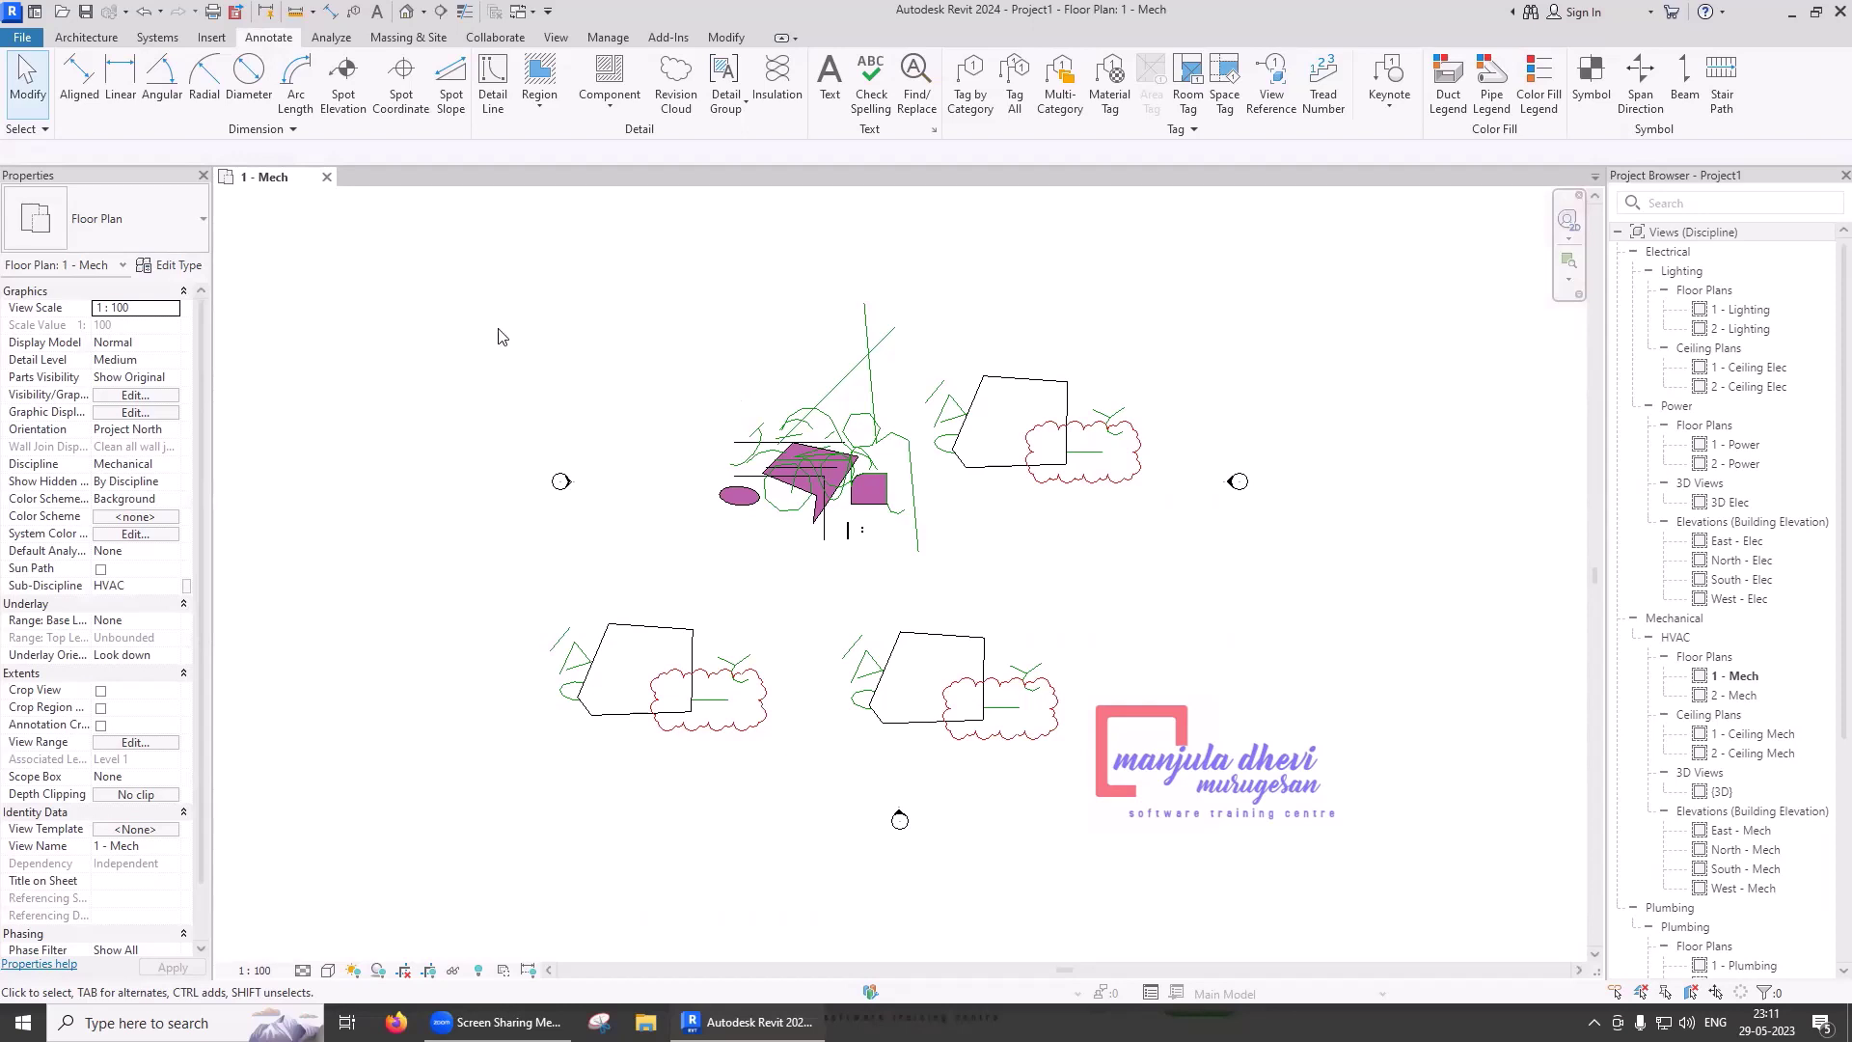
- Edit the lower-left Group 1 copy in Remove mode to drop the revision cloud, then finish
left_click(614, 720)
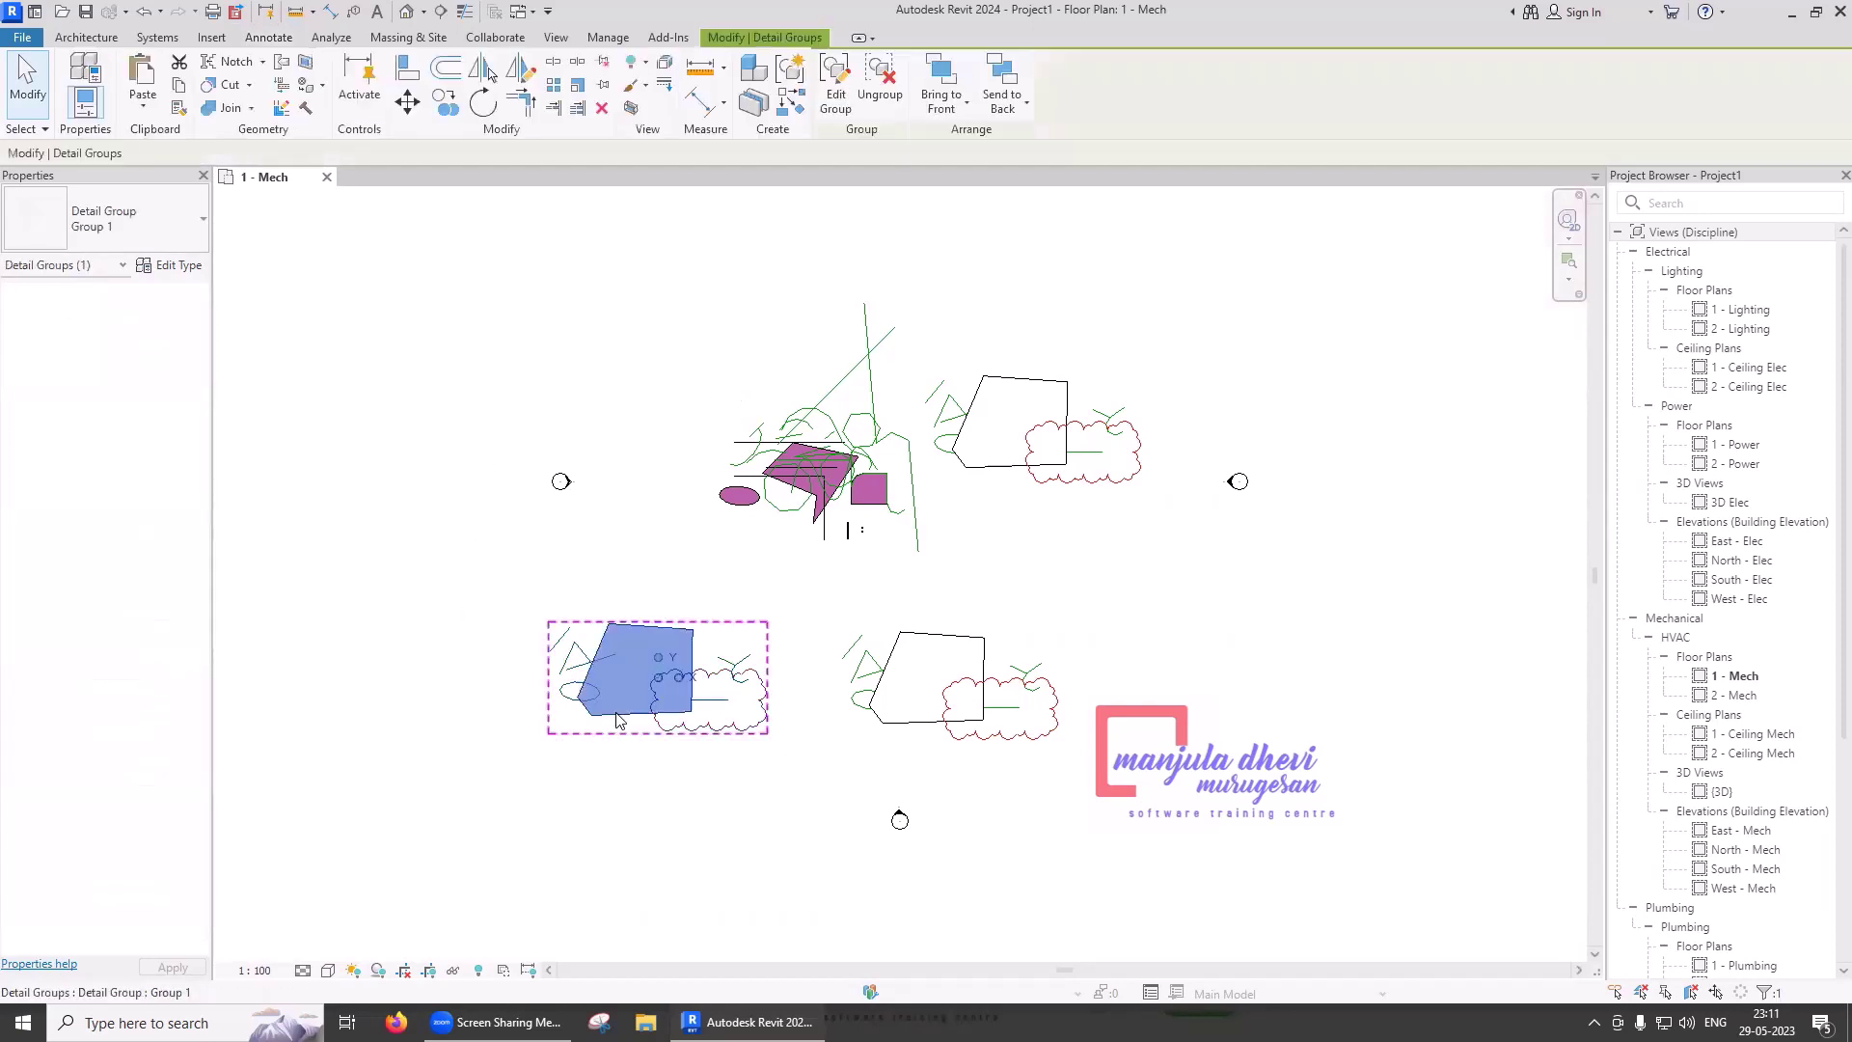
left_click(835, 100)
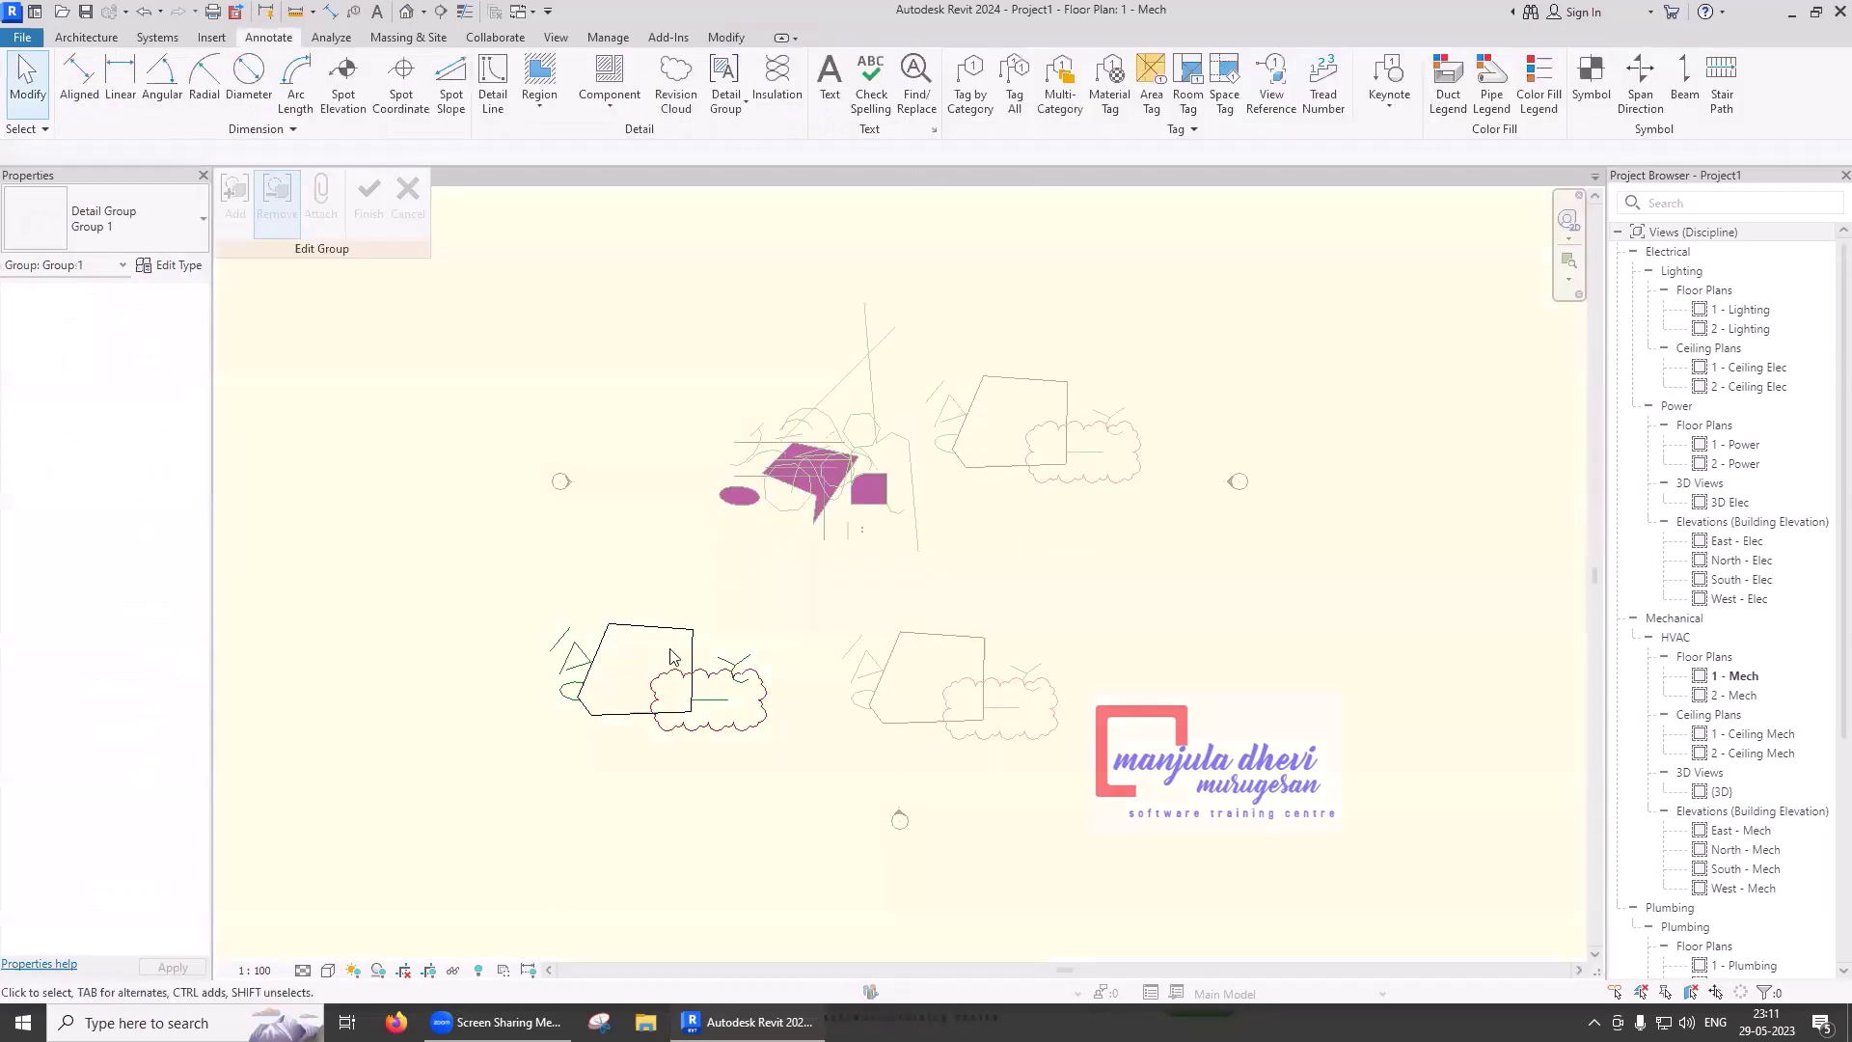
left_click(278, 198)
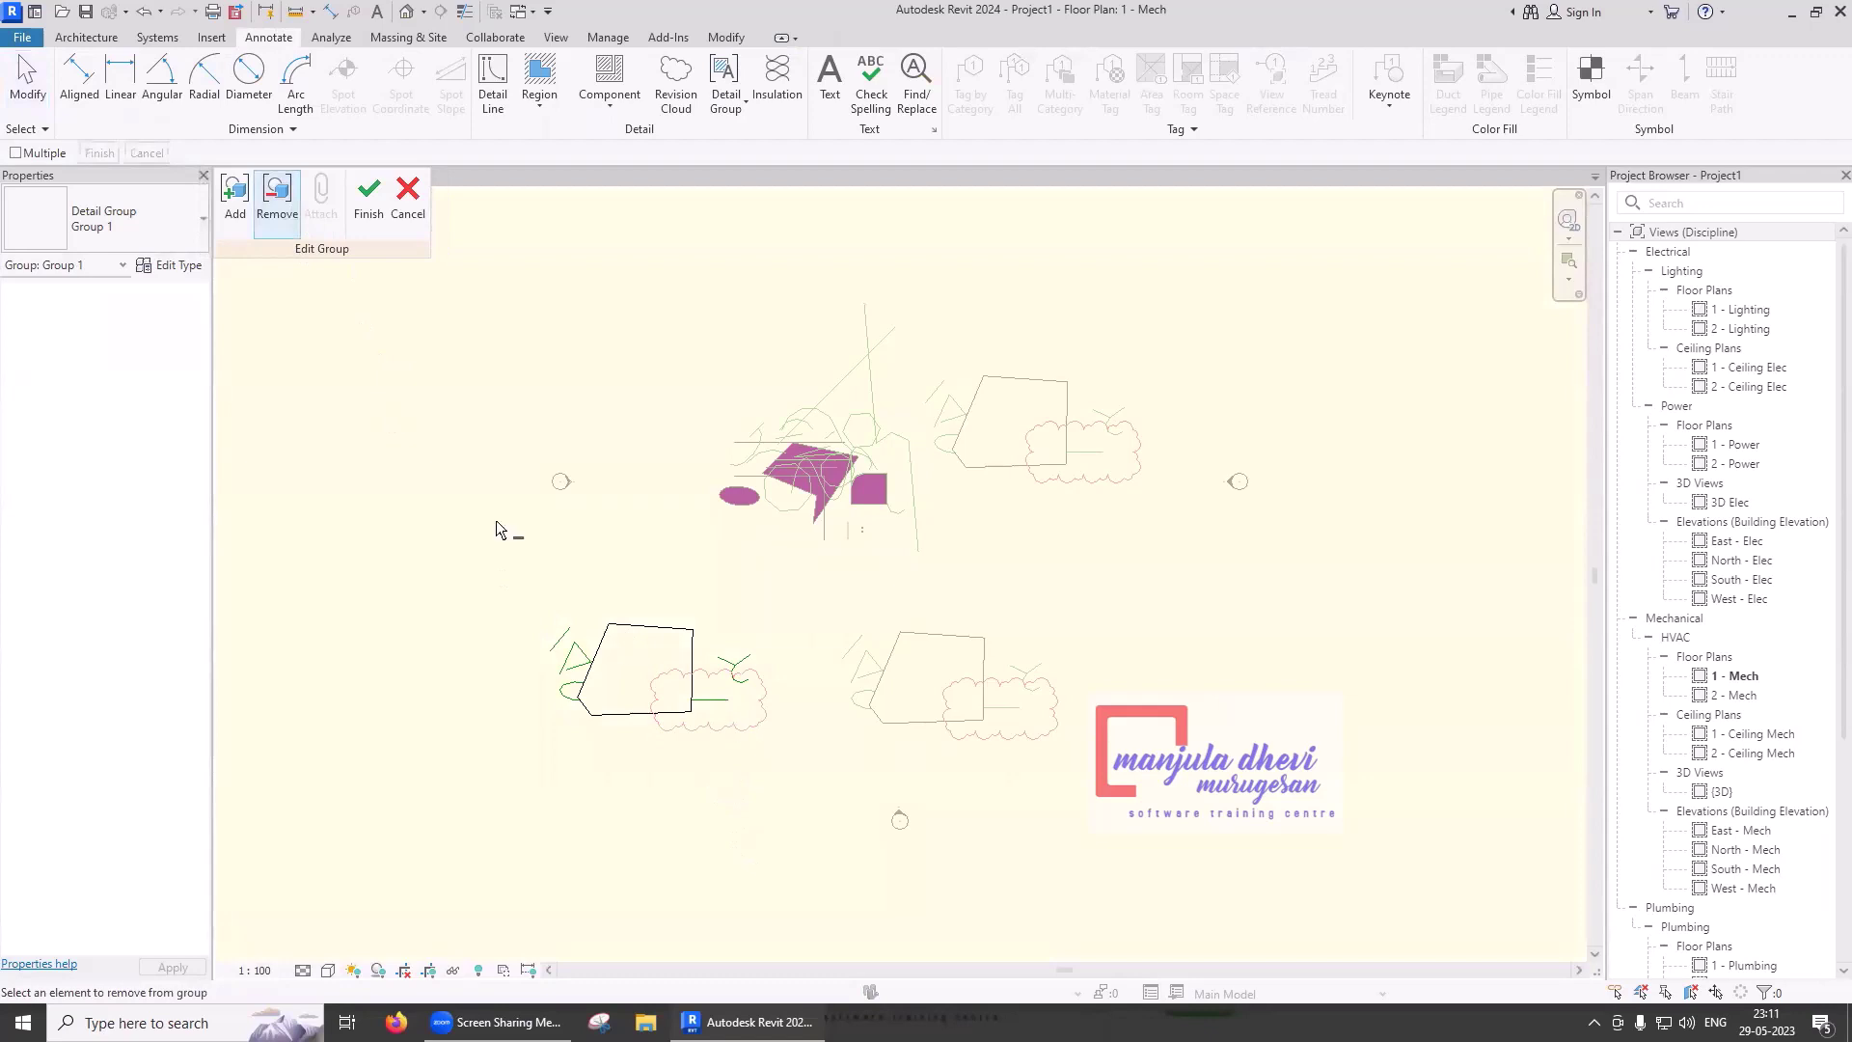
left_click(369, 197)
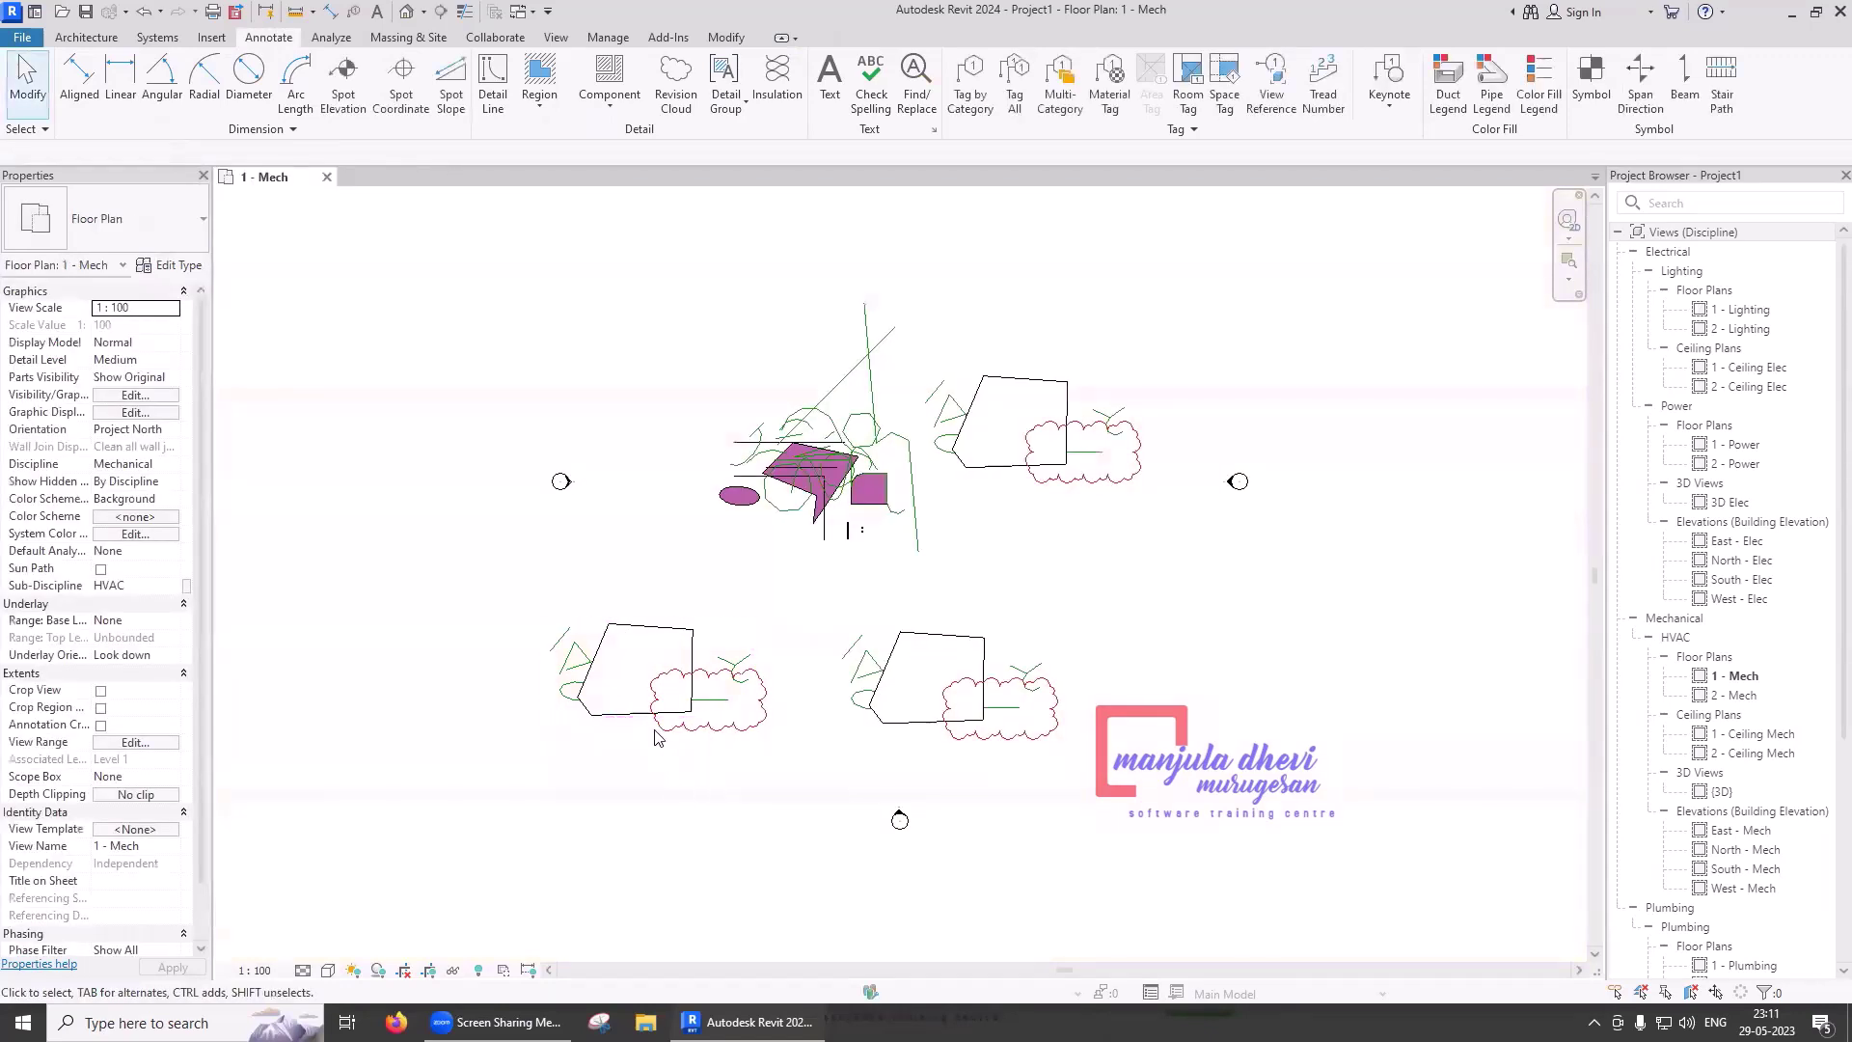
- Move the three Group 1 copies off their revision clouds: left-up, right and up
left_click_drag(647, 716, 453, 629)
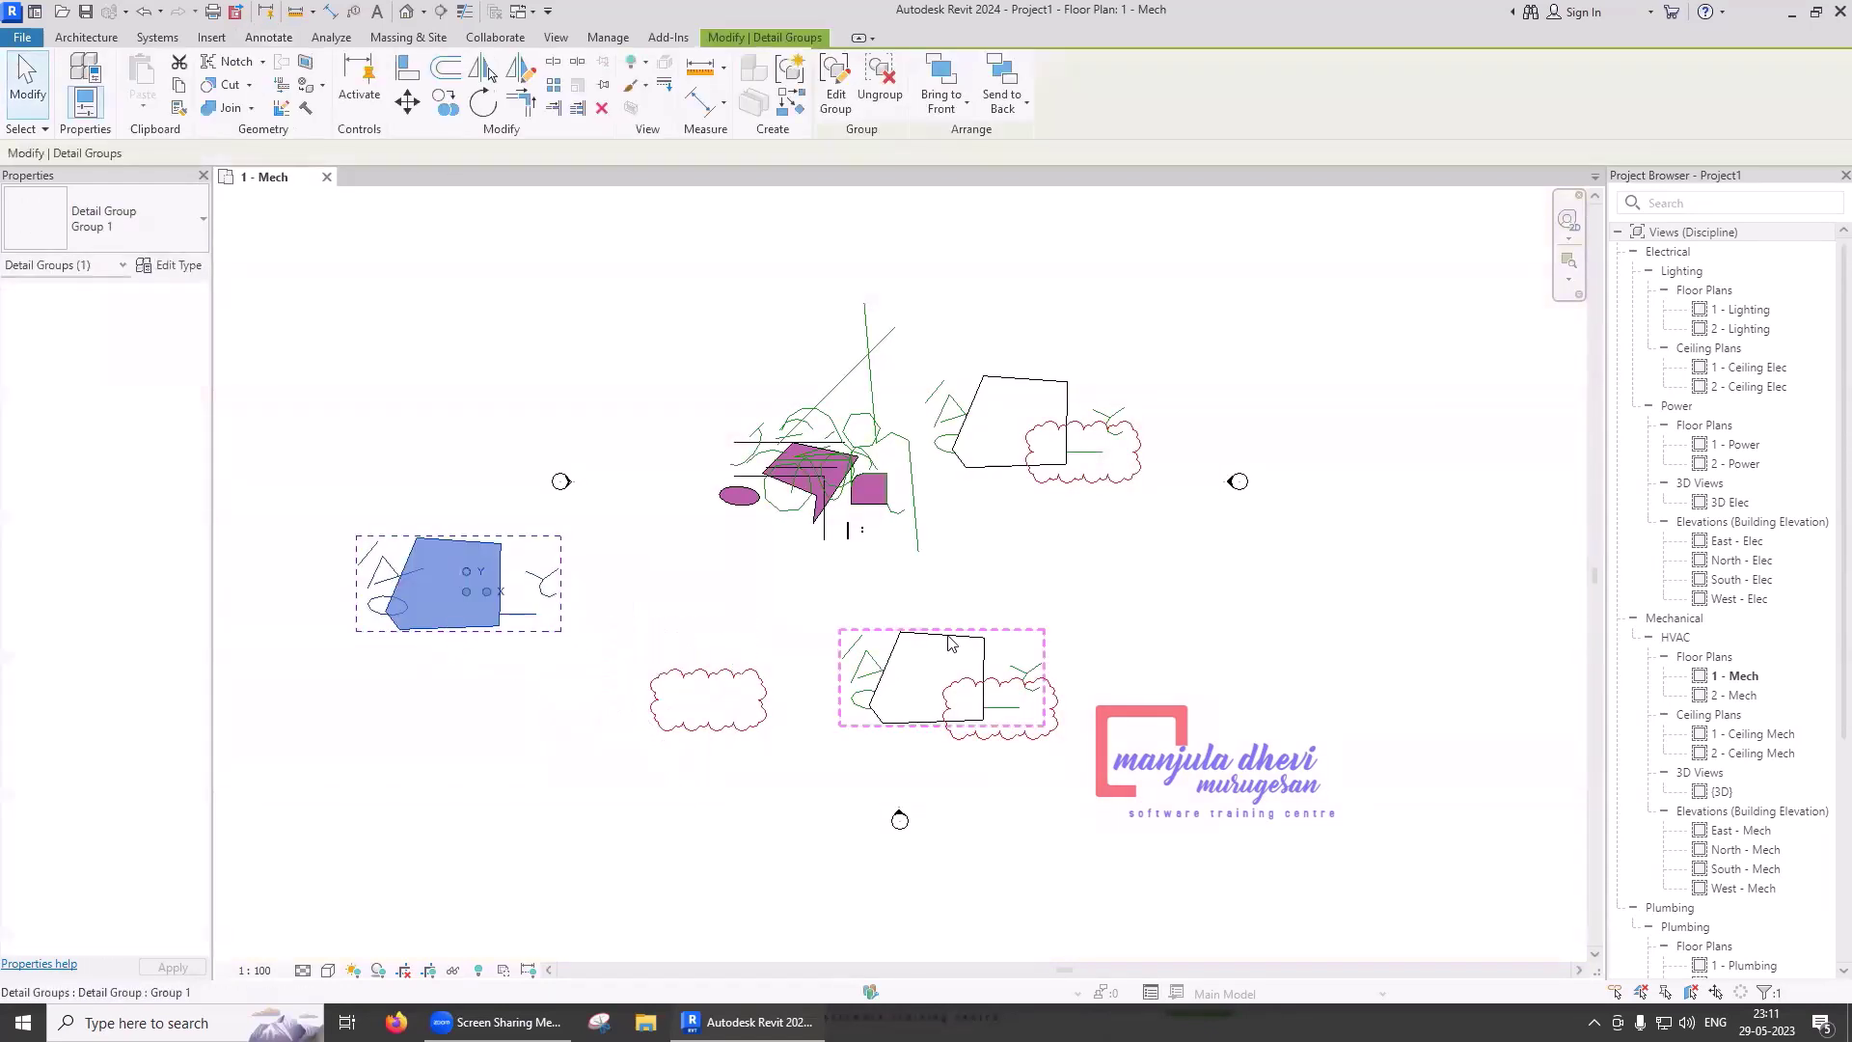
left_click_drag(952, 643, 1255, 599)
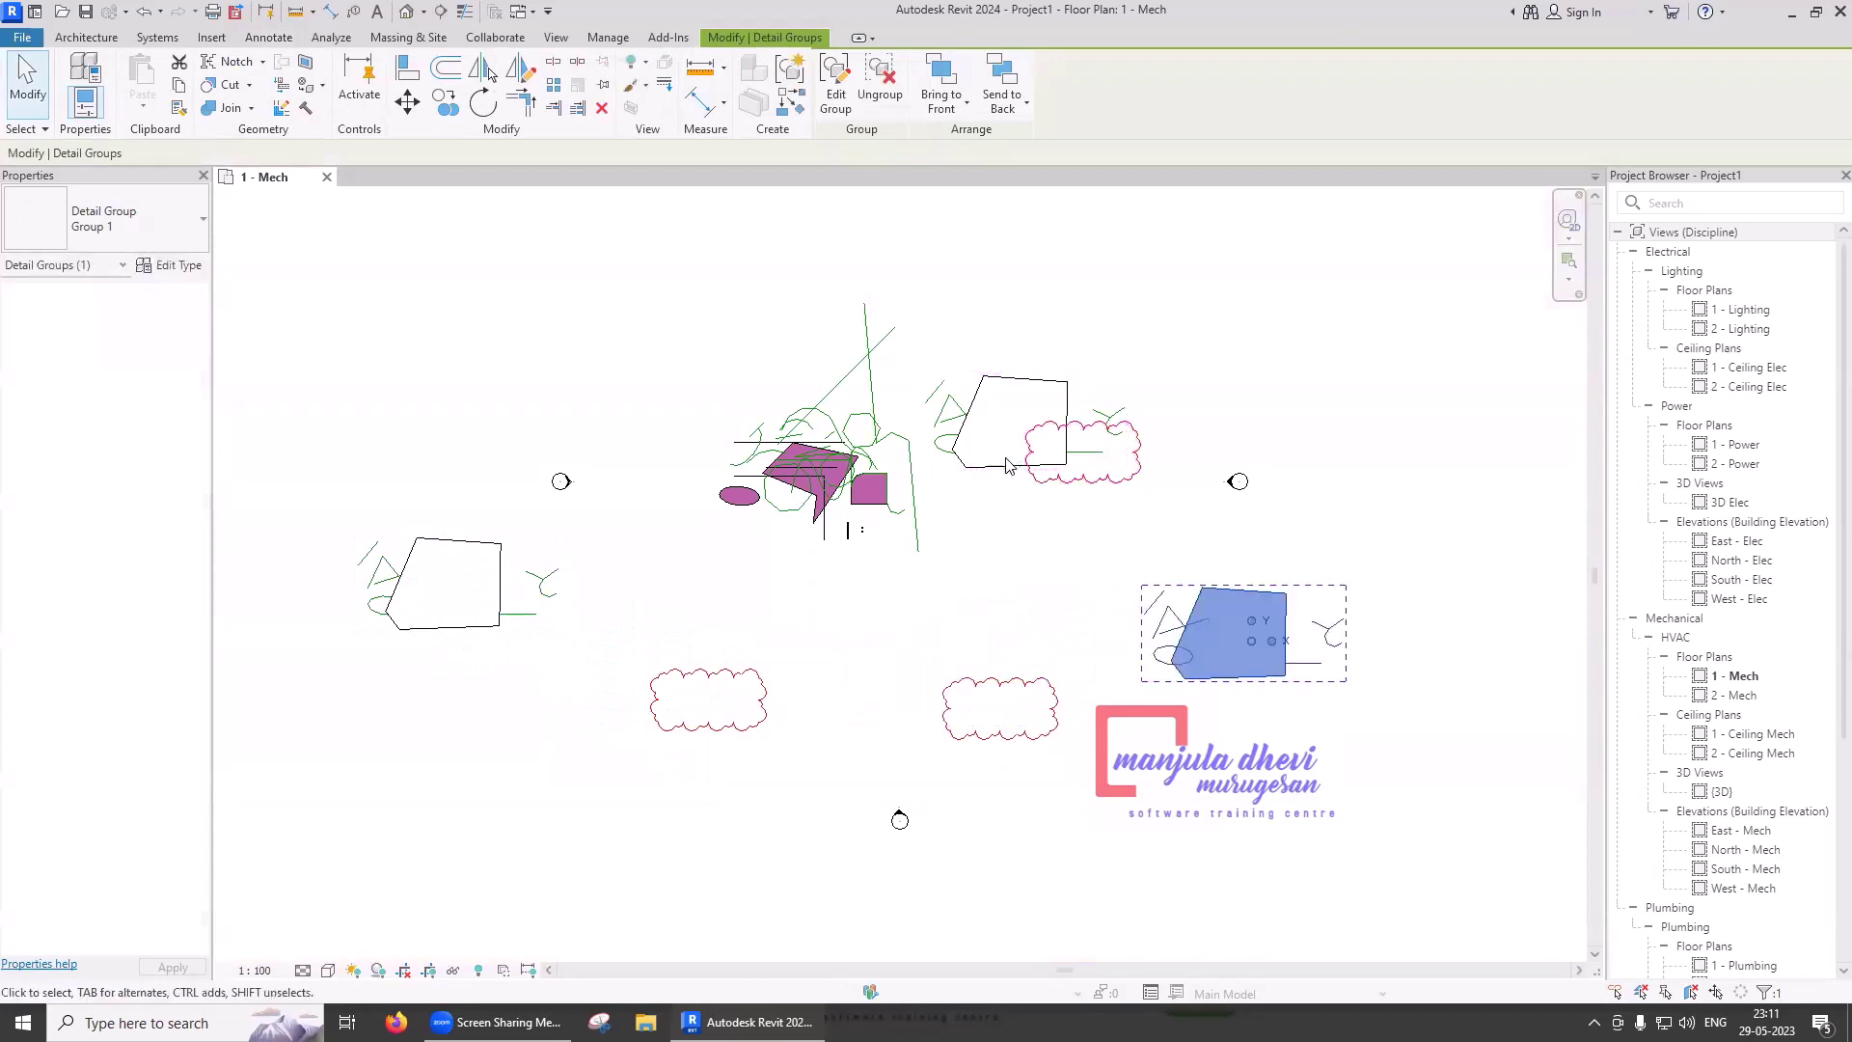
left_click_drag(1006, 465, 1093, 320)
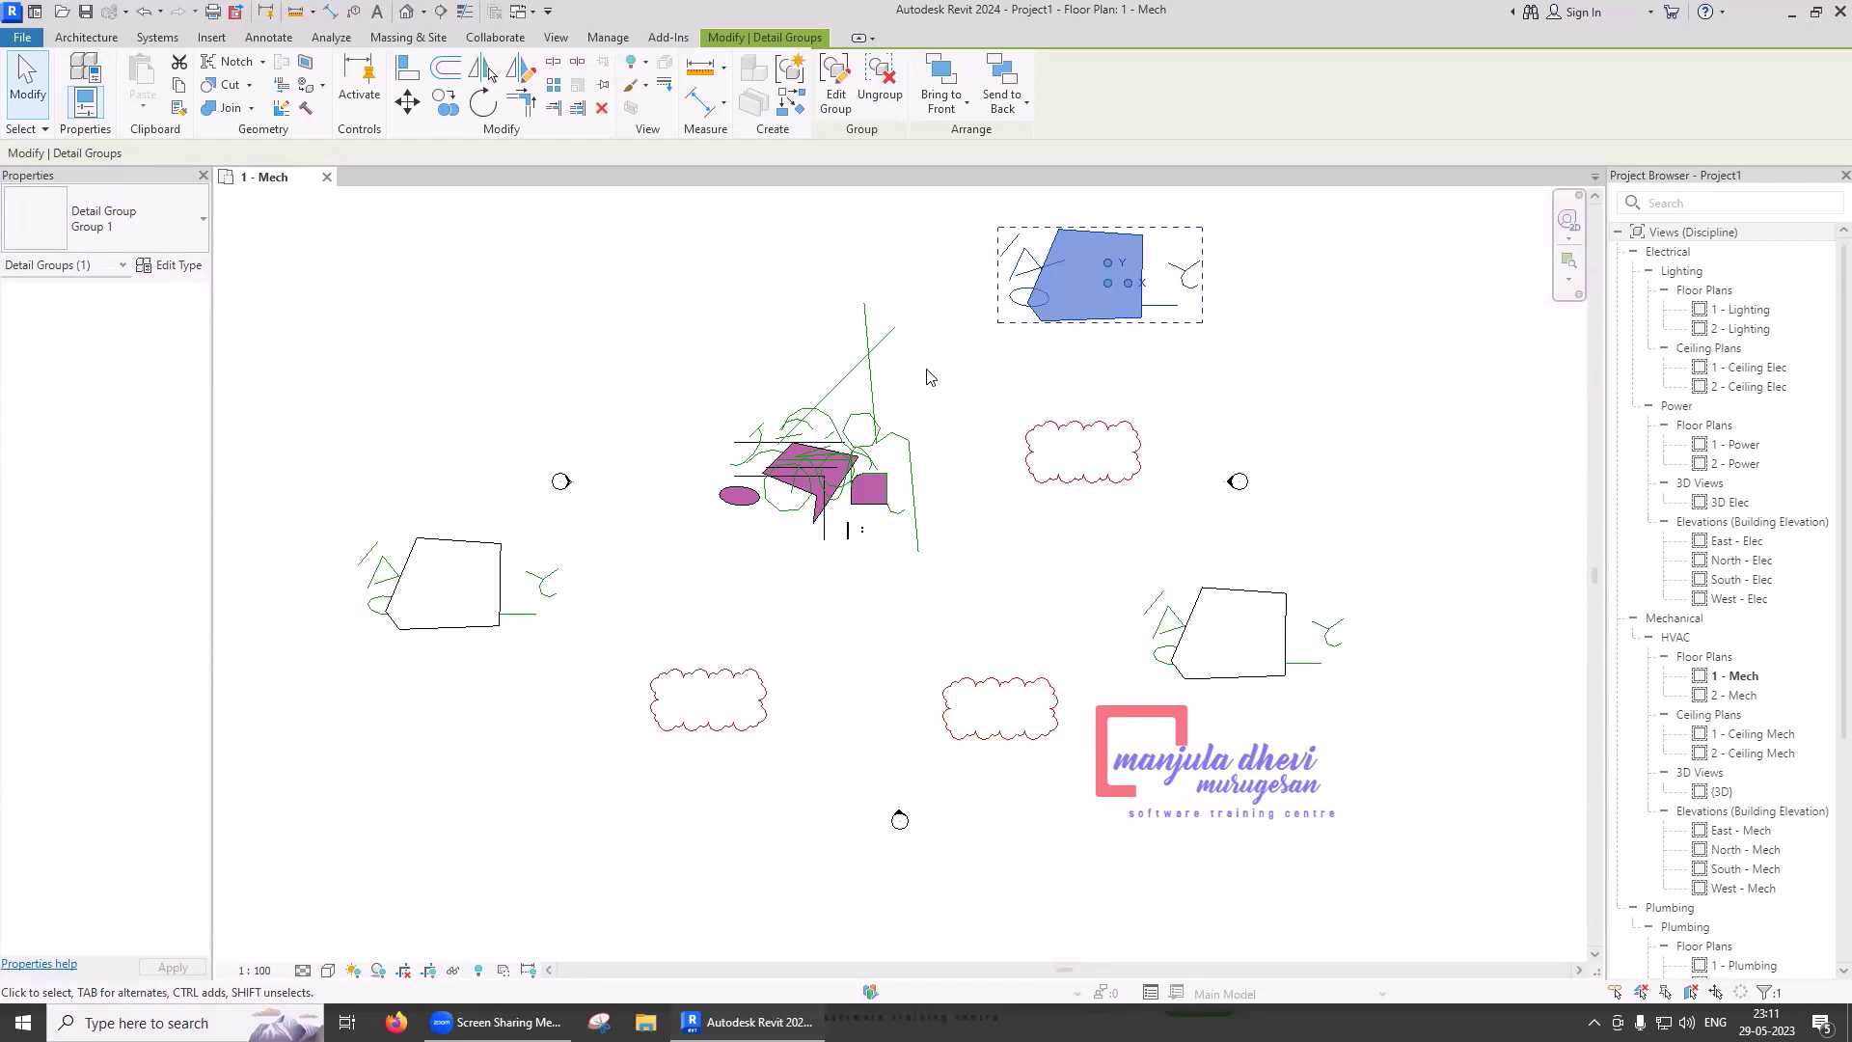
left_click(883, 87)
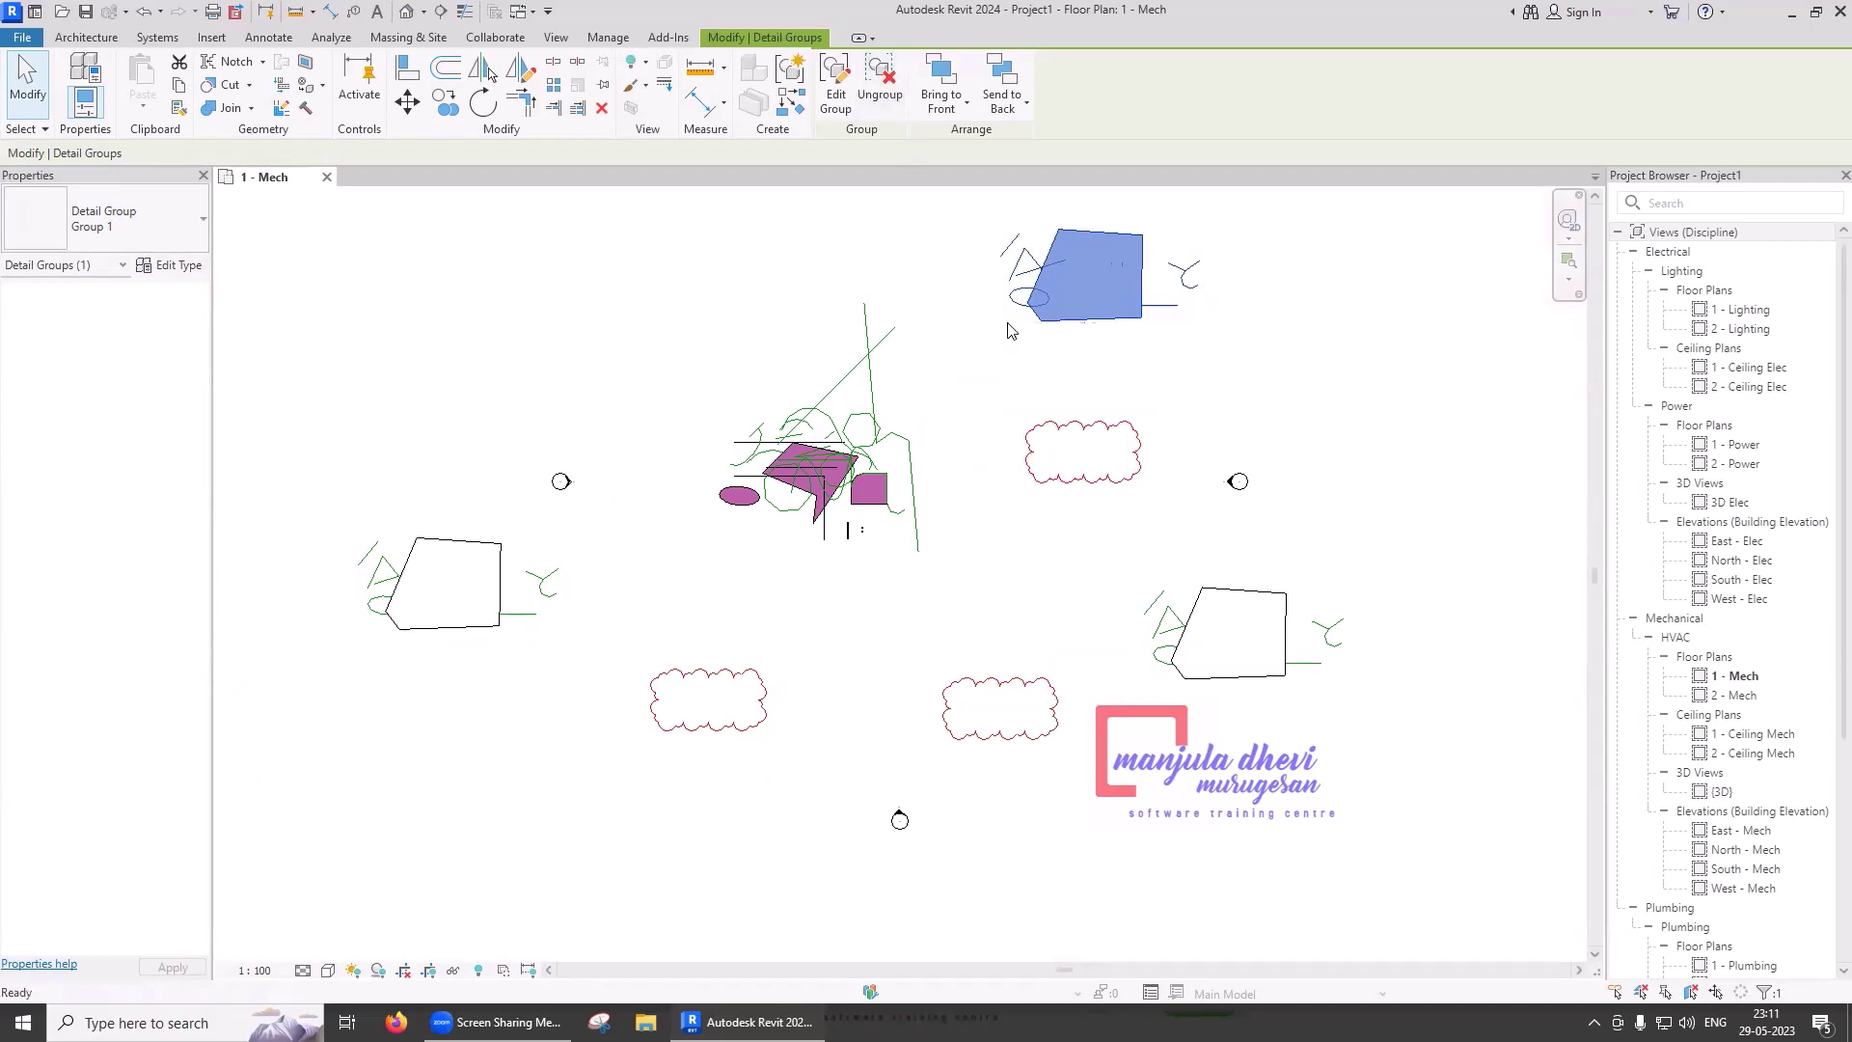
left_click(1056, 506)
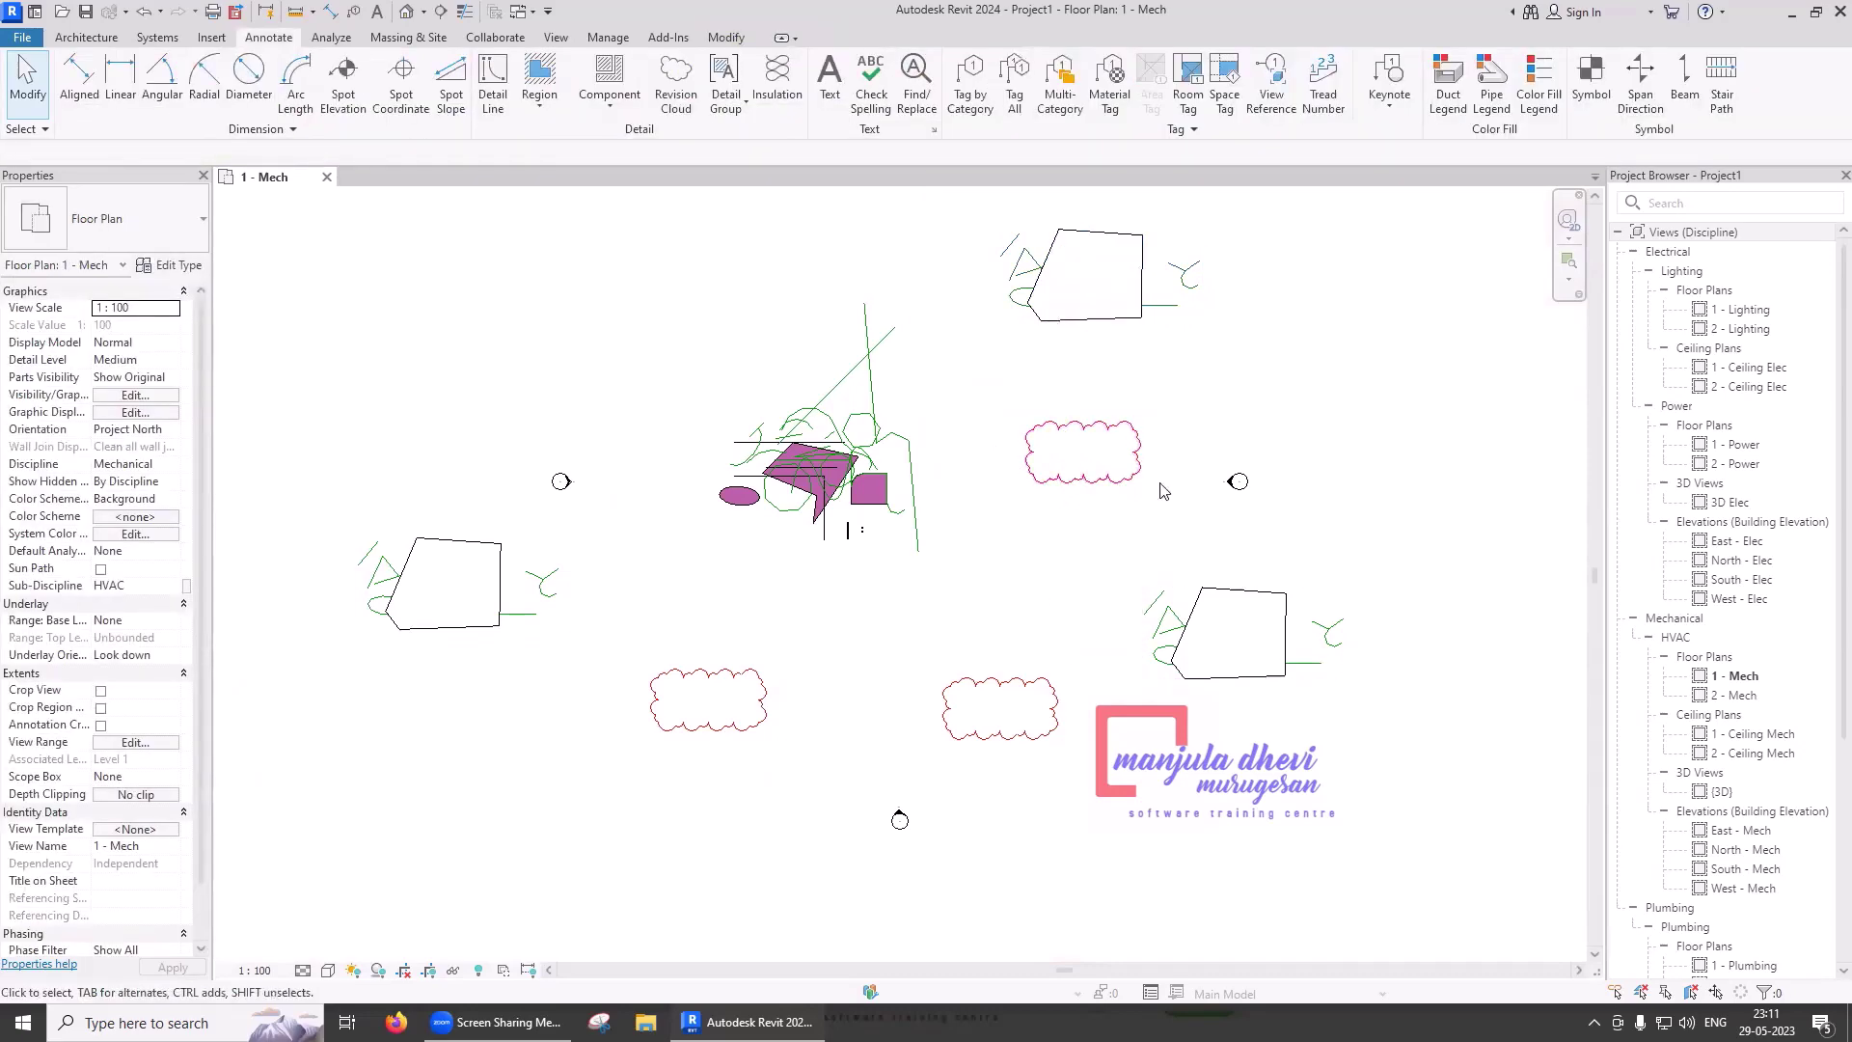
- Inspect the top filled region, Path of Travel line, green arc and left group copy by selecting them
left_click(1143, 321)
left_click(1158, 308)
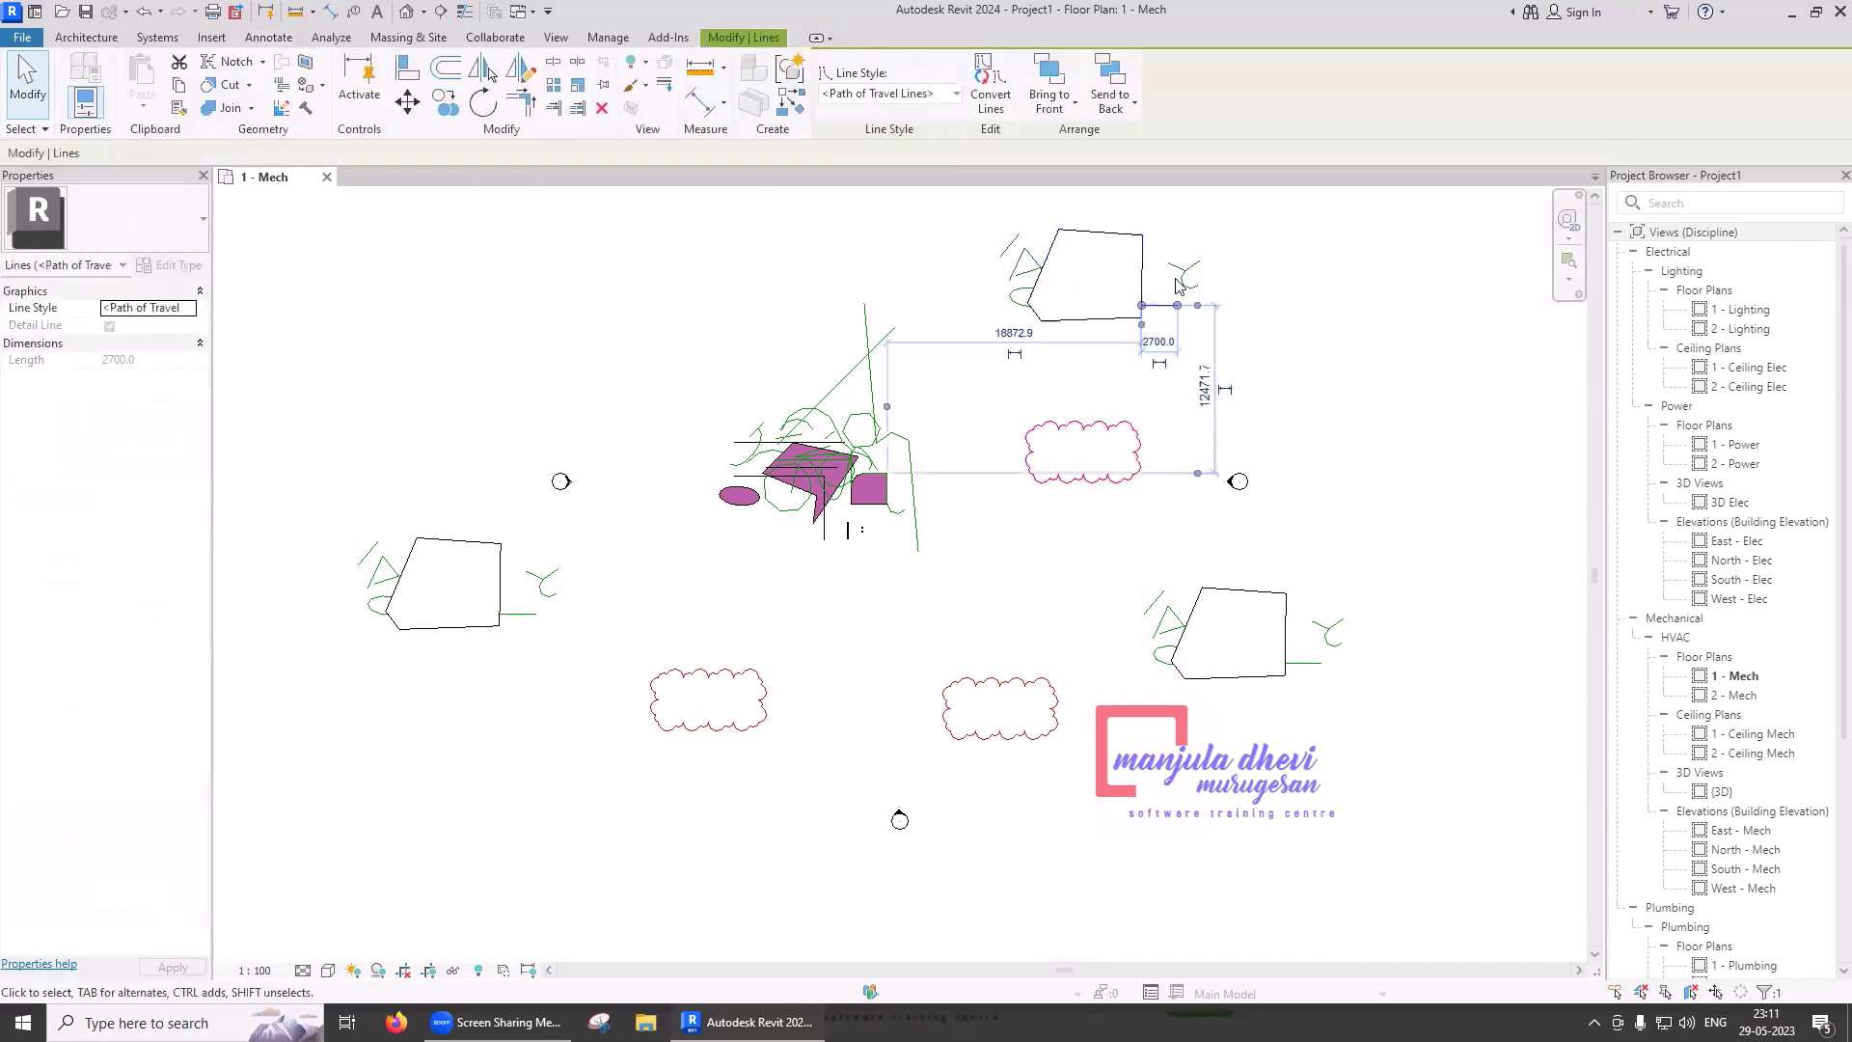
left_click(1024, 289)
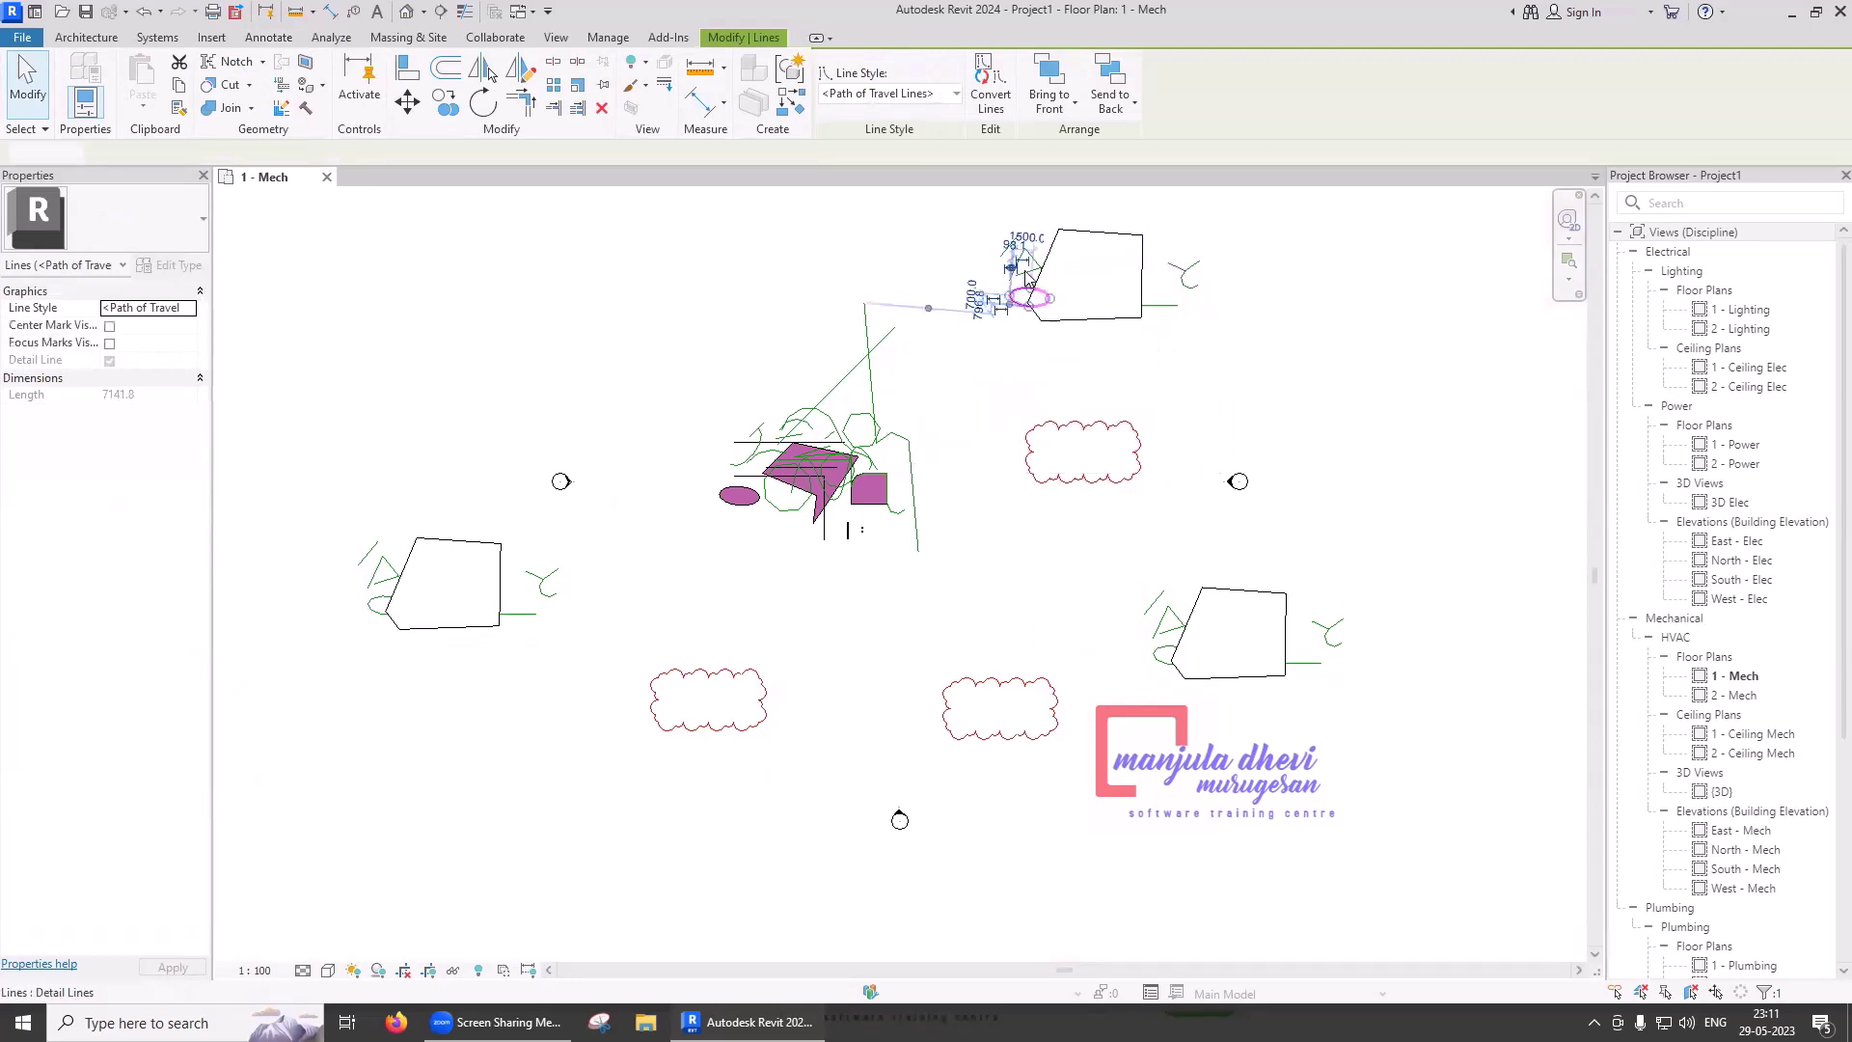
left_click(485, 632)
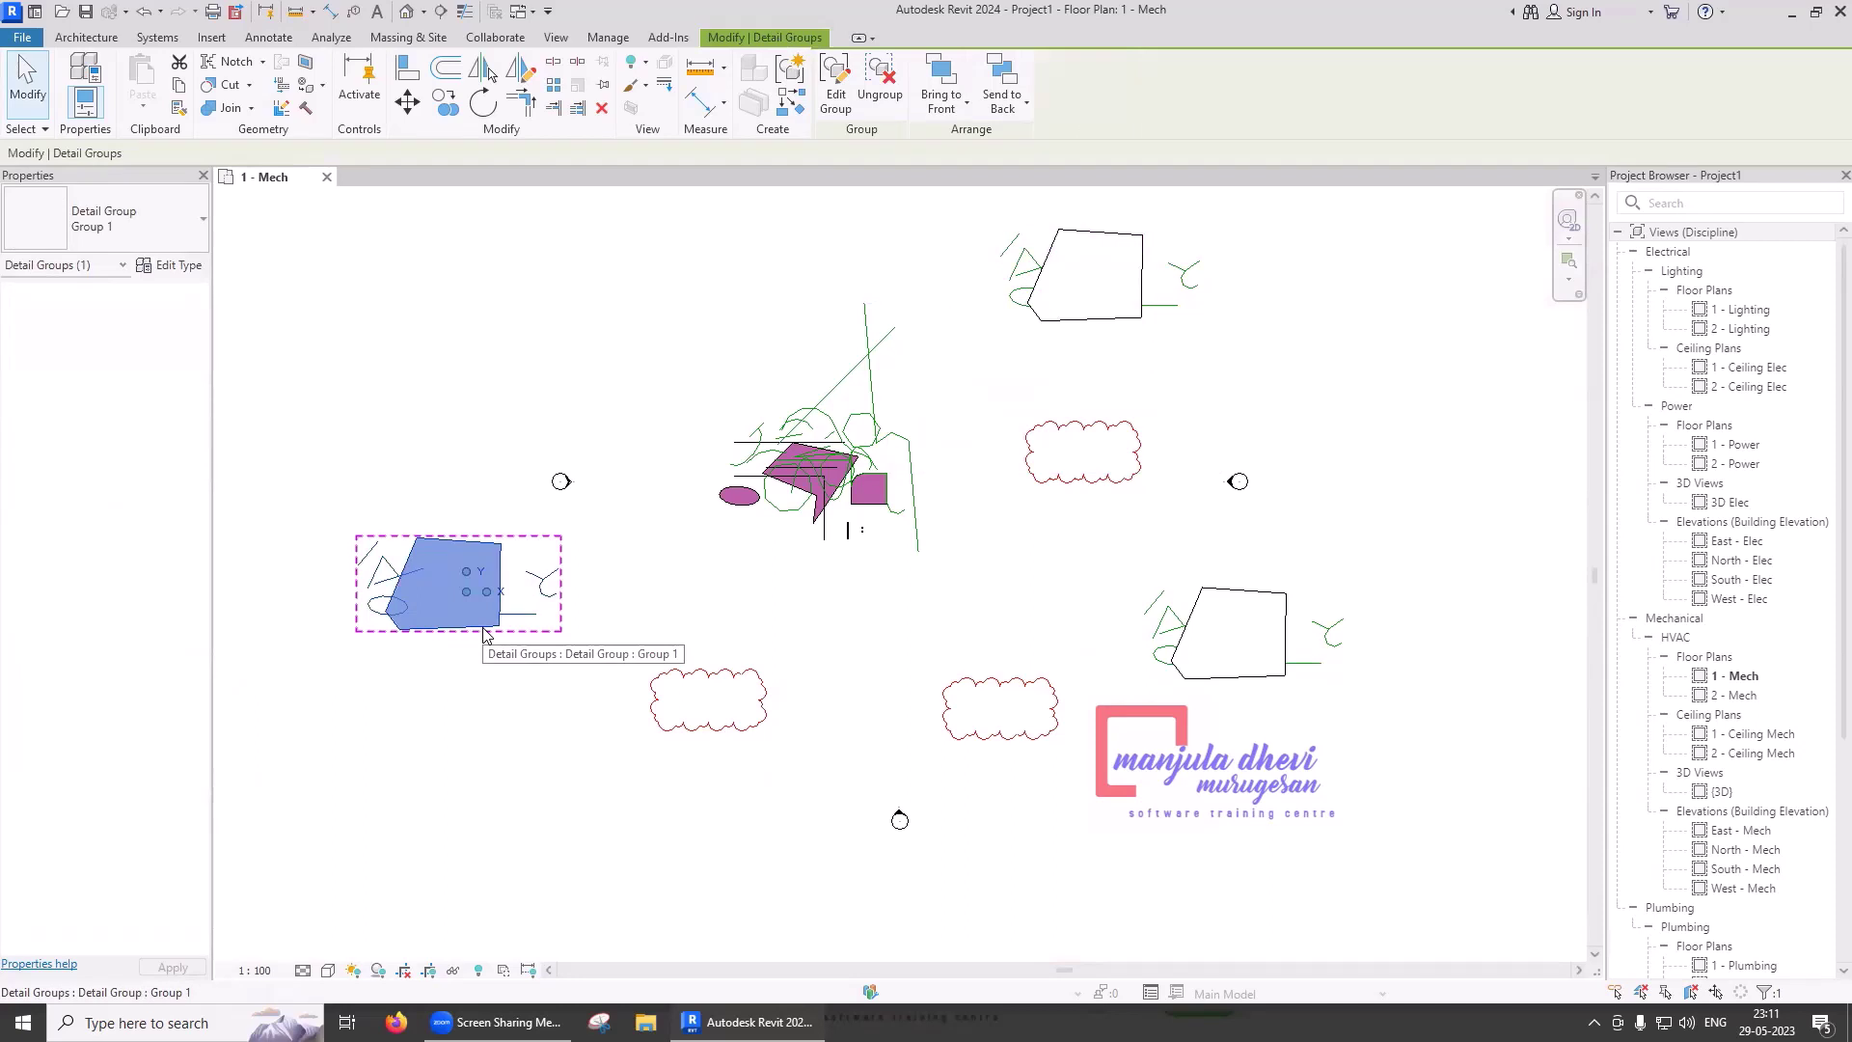
left_click(1046, 541)
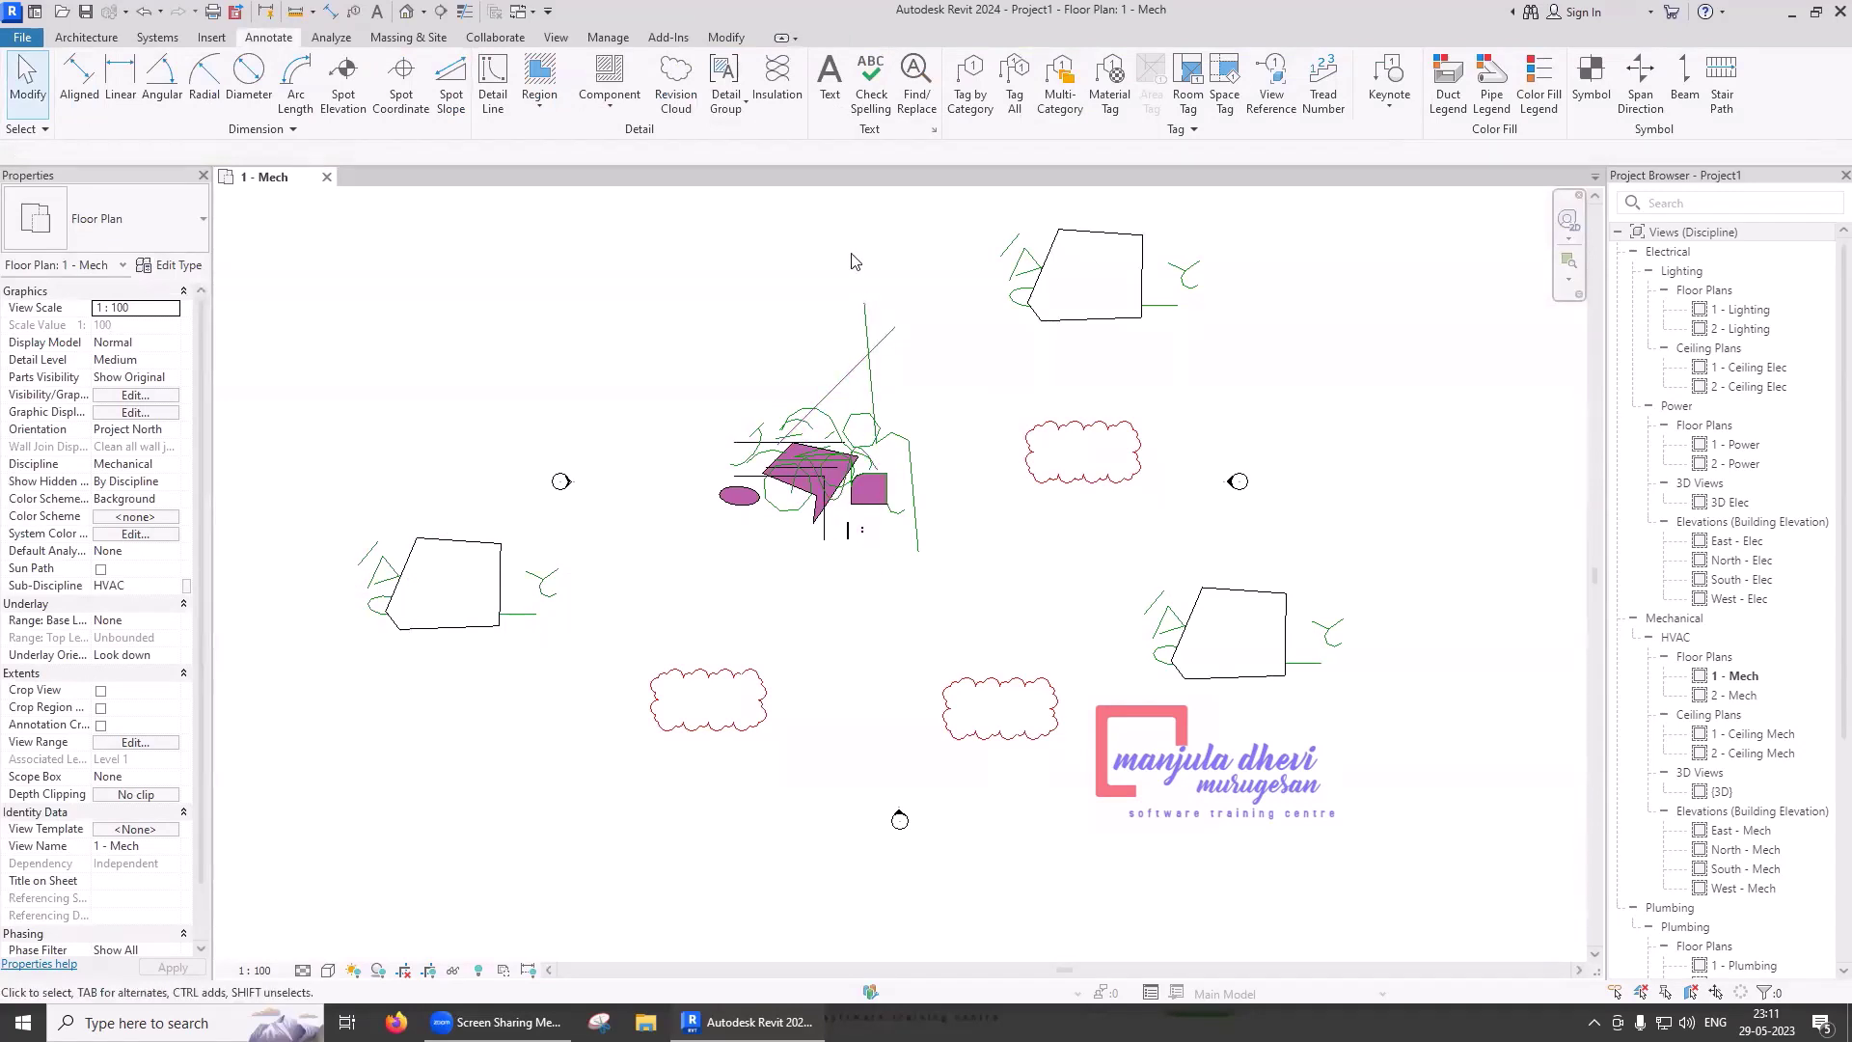
scroll(852, 261, "up", 1)
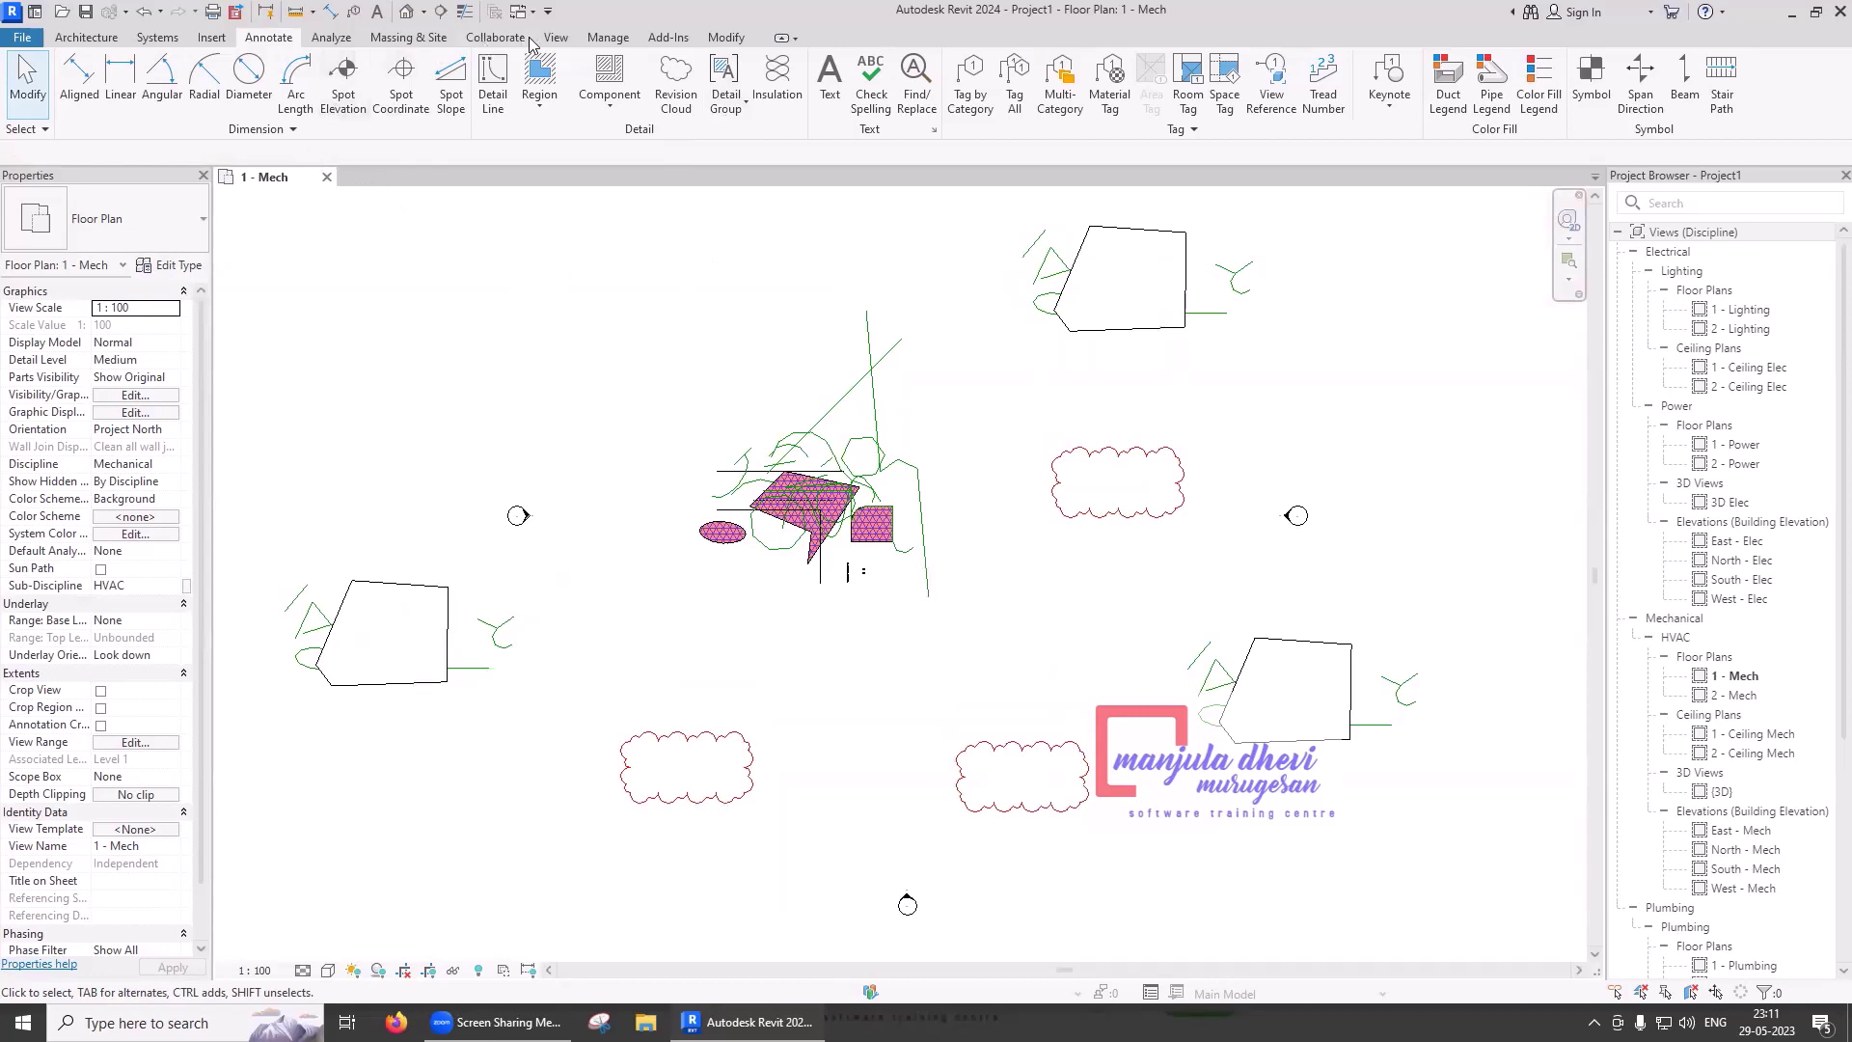
key("alt+w")
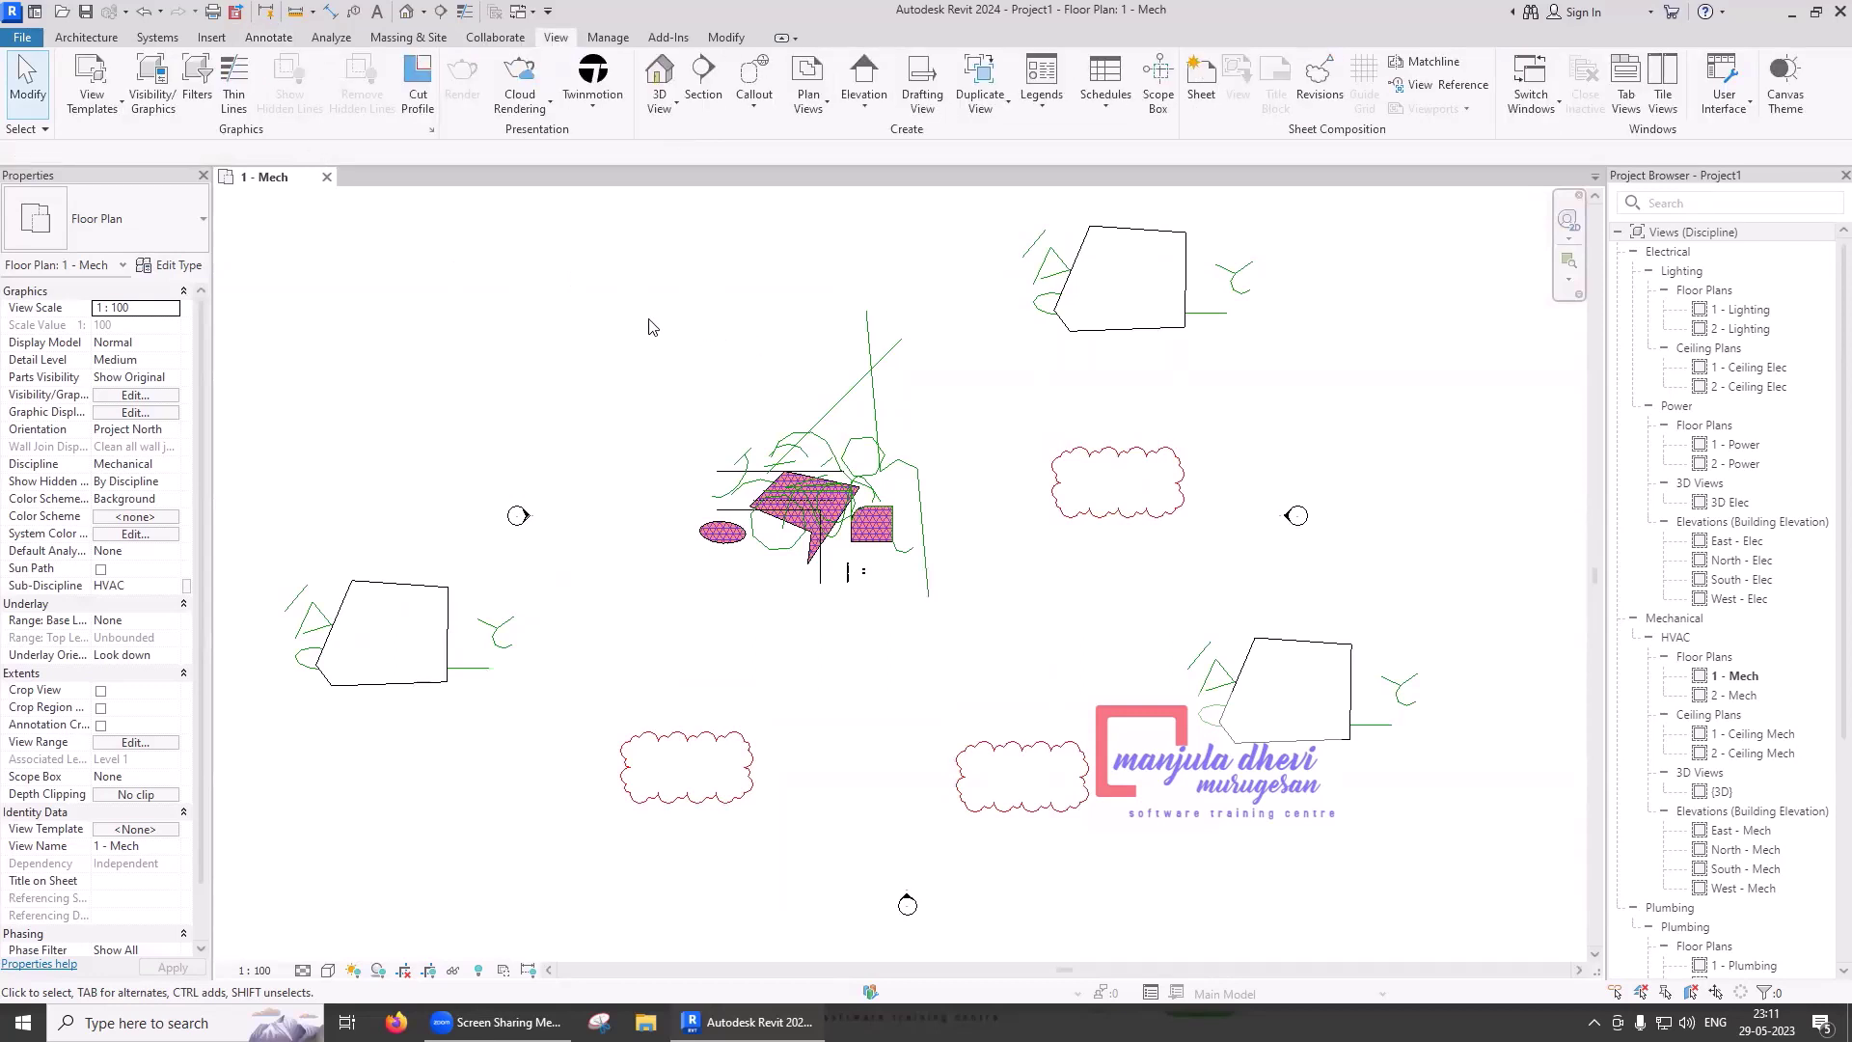
- Create the Drafting 1 drafting view at 1:10 scale after a first cancelled attempt
left_click(916, 111)
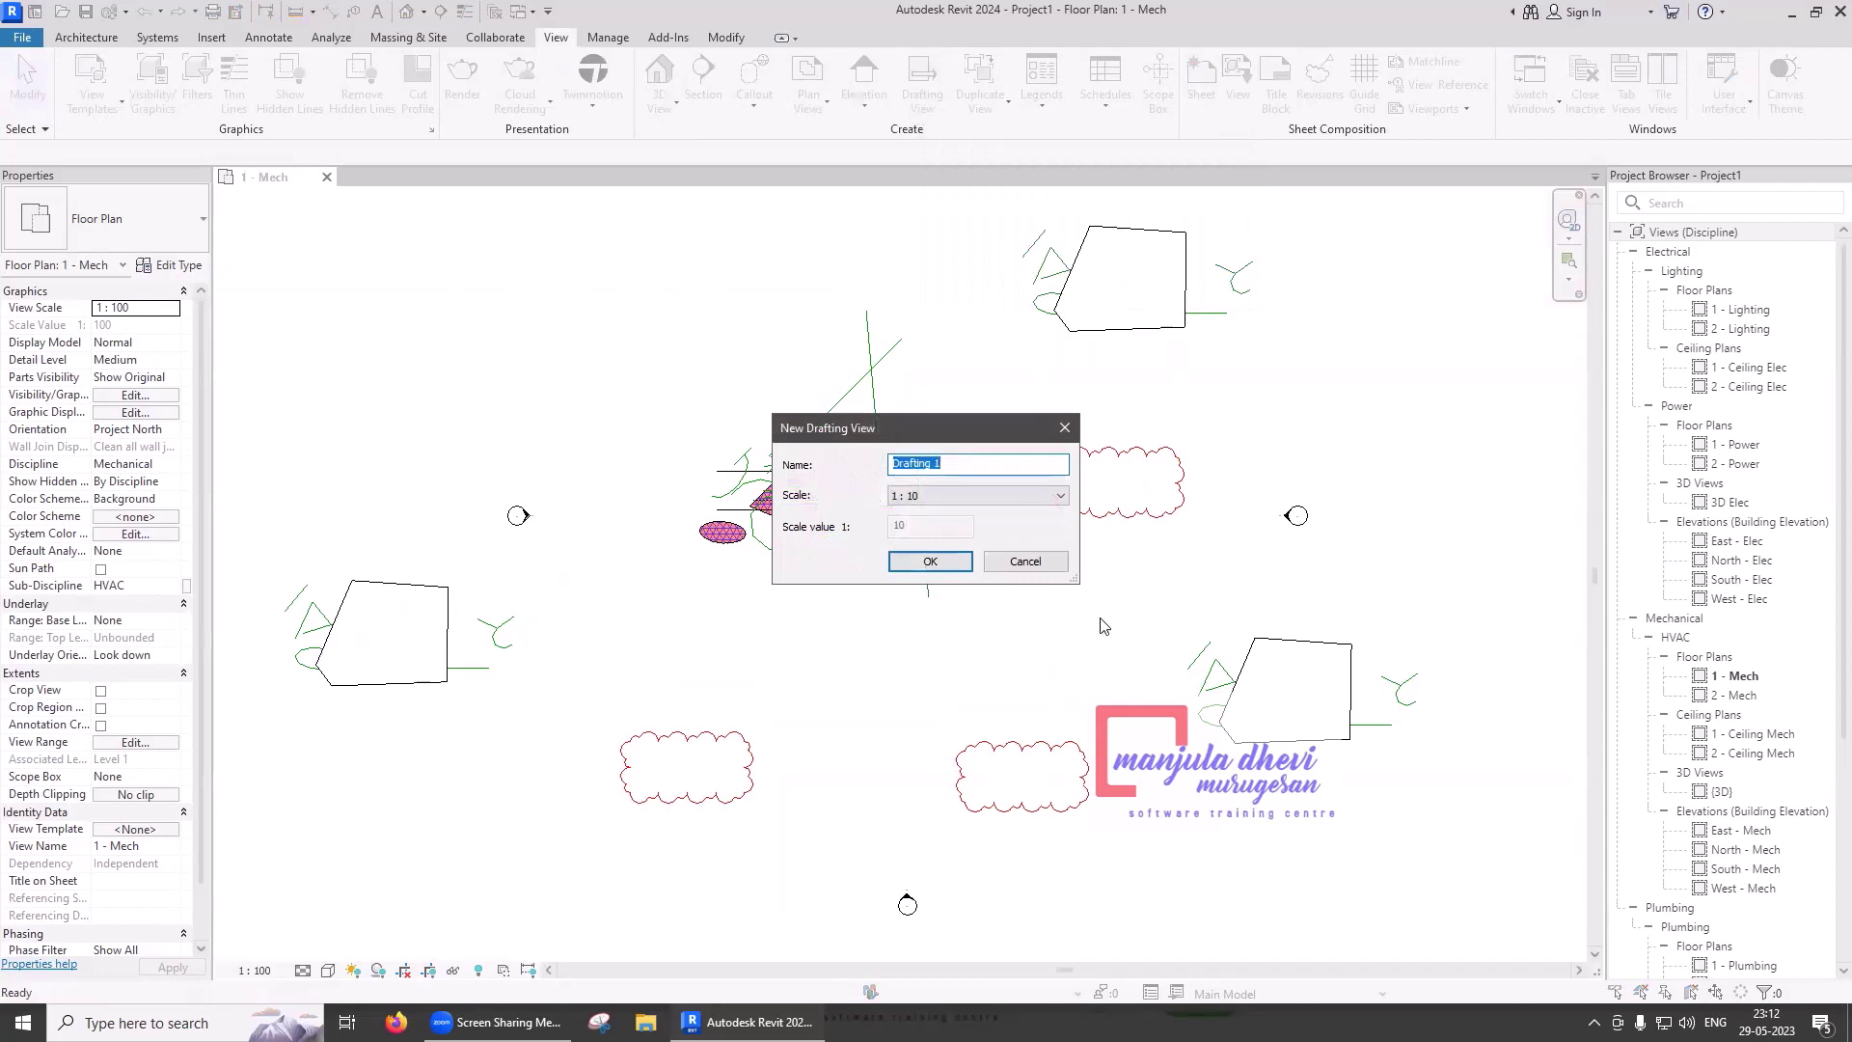
left_click(1057, 564)
left_click(275, 41)
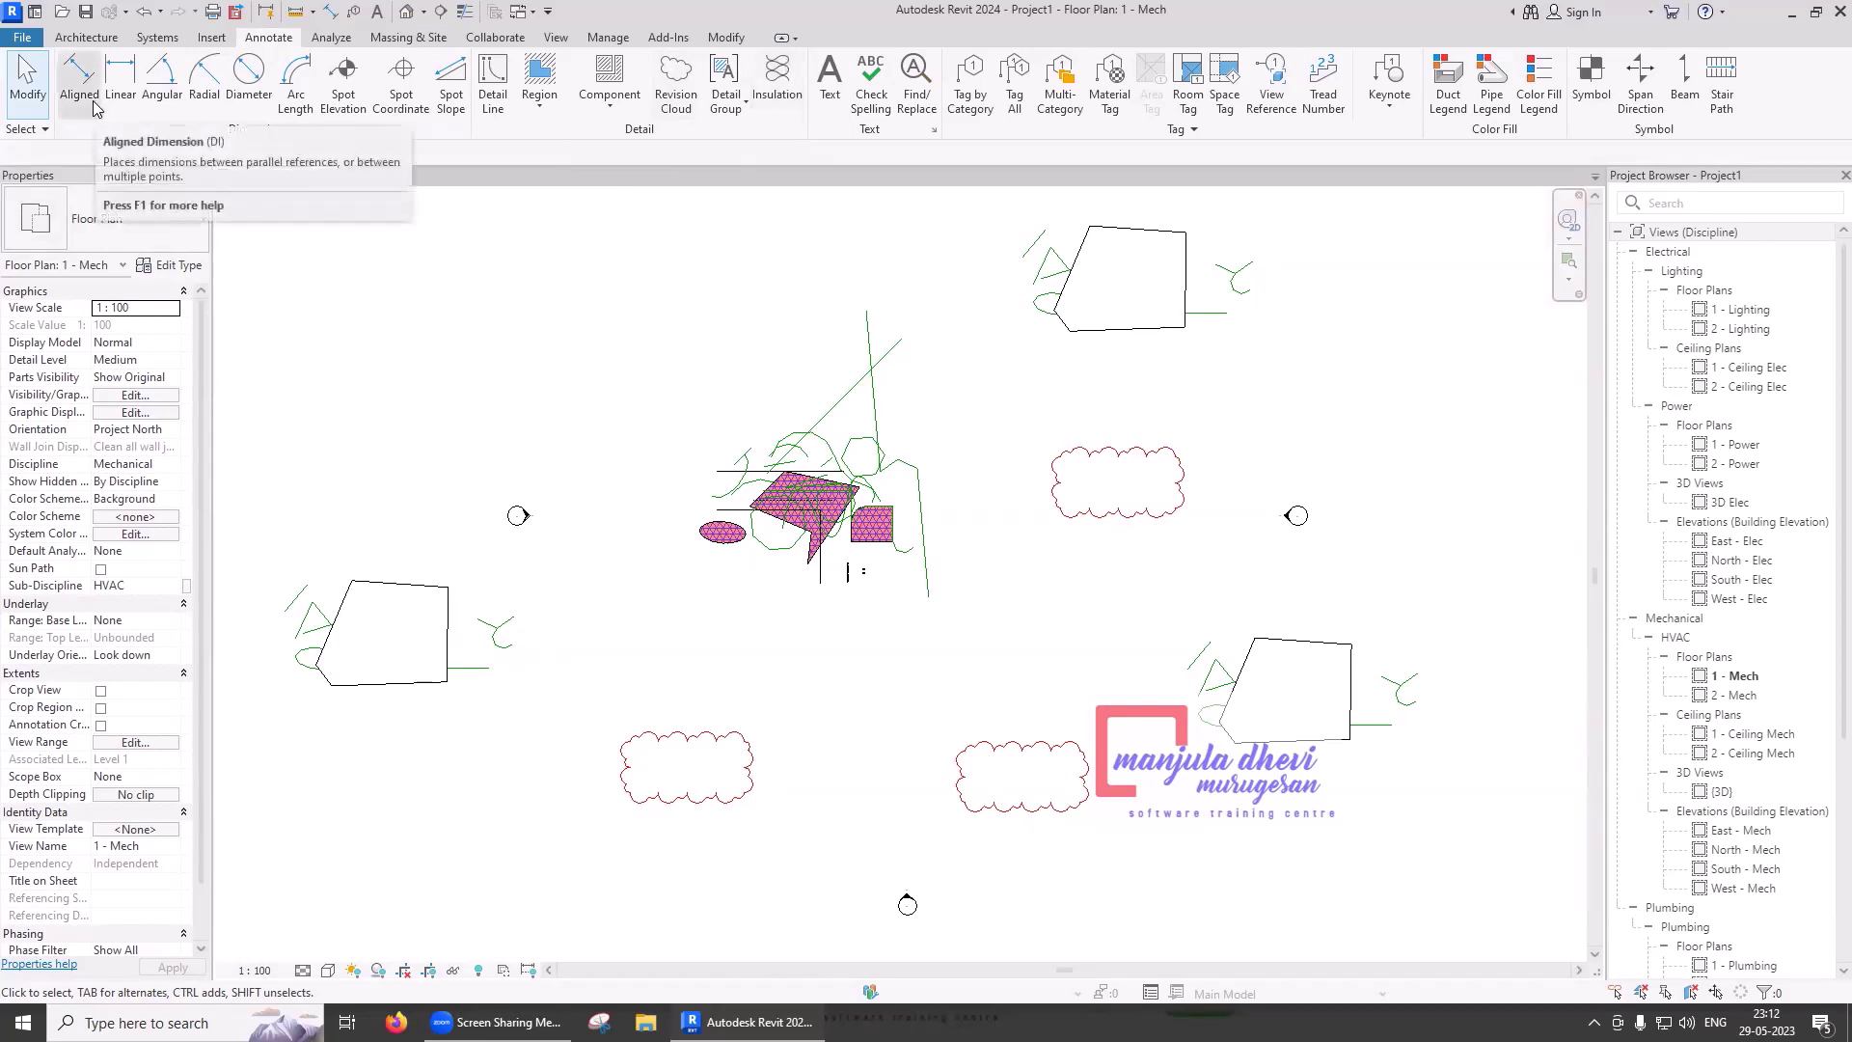
left_click(555, 36)
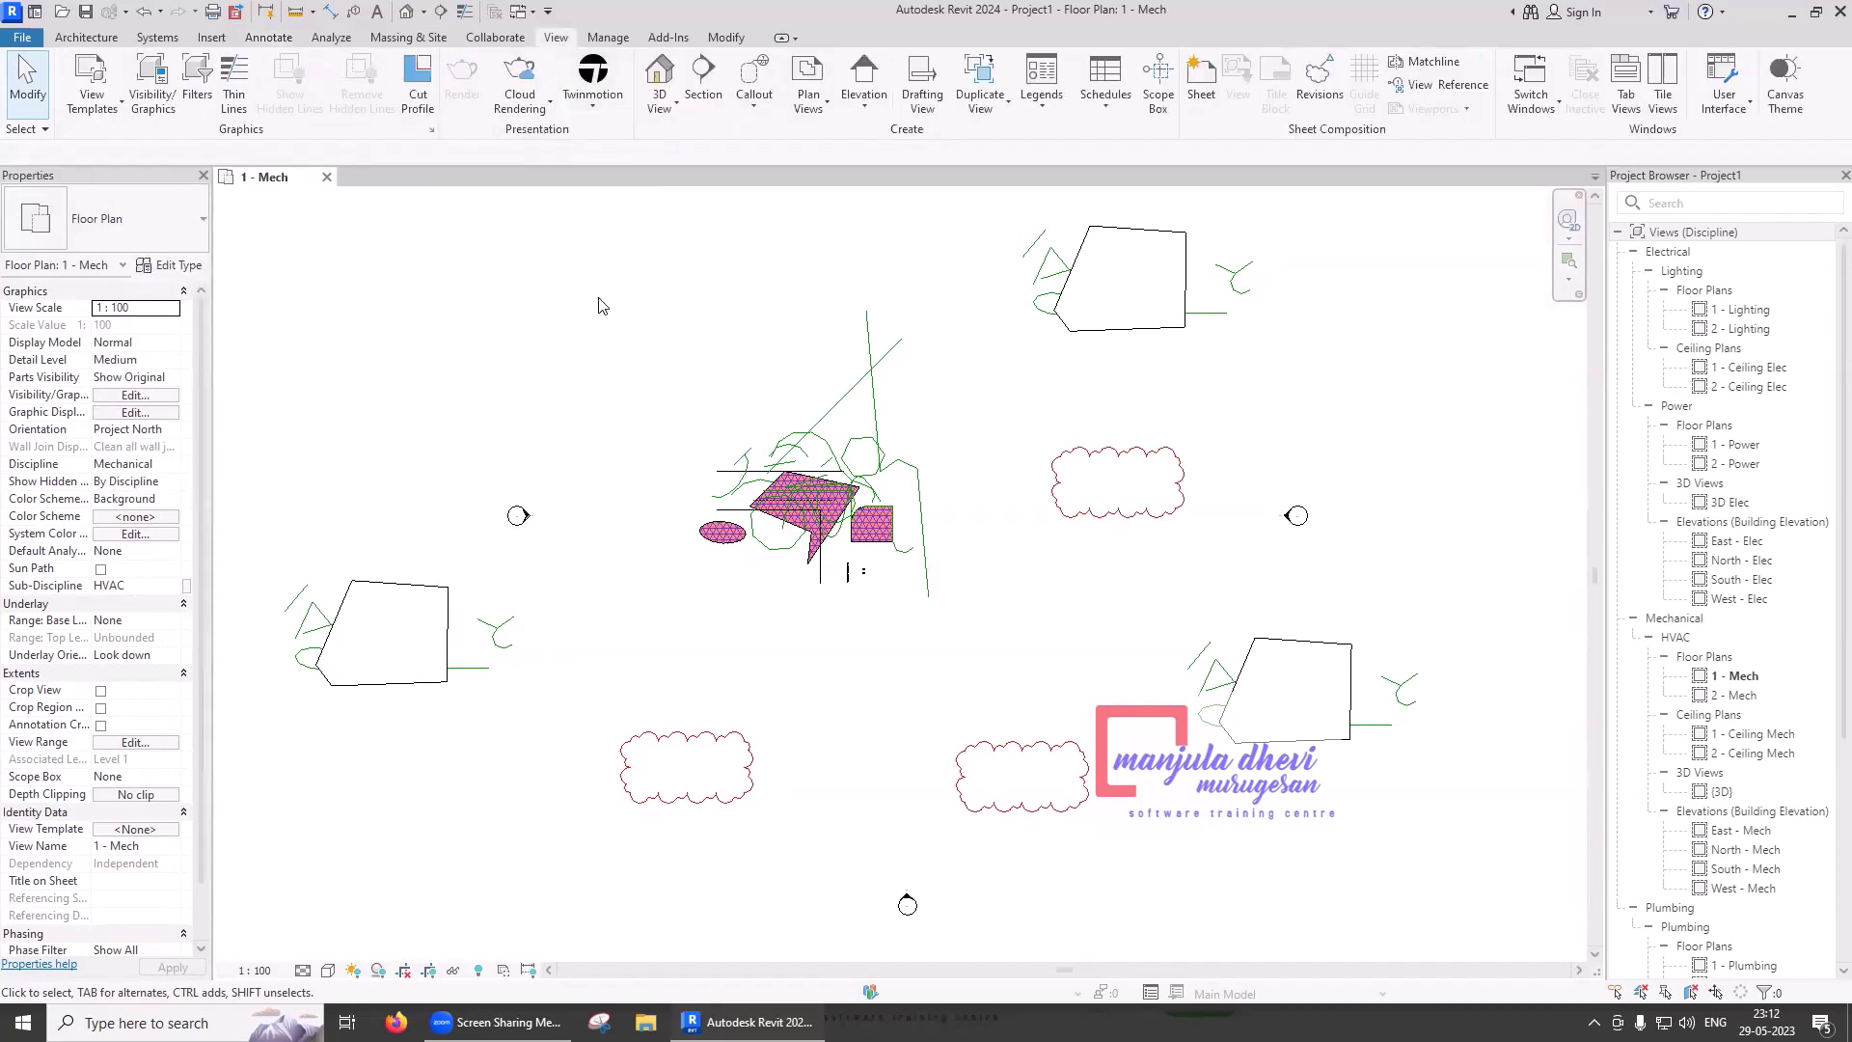
left_click(917, 97)
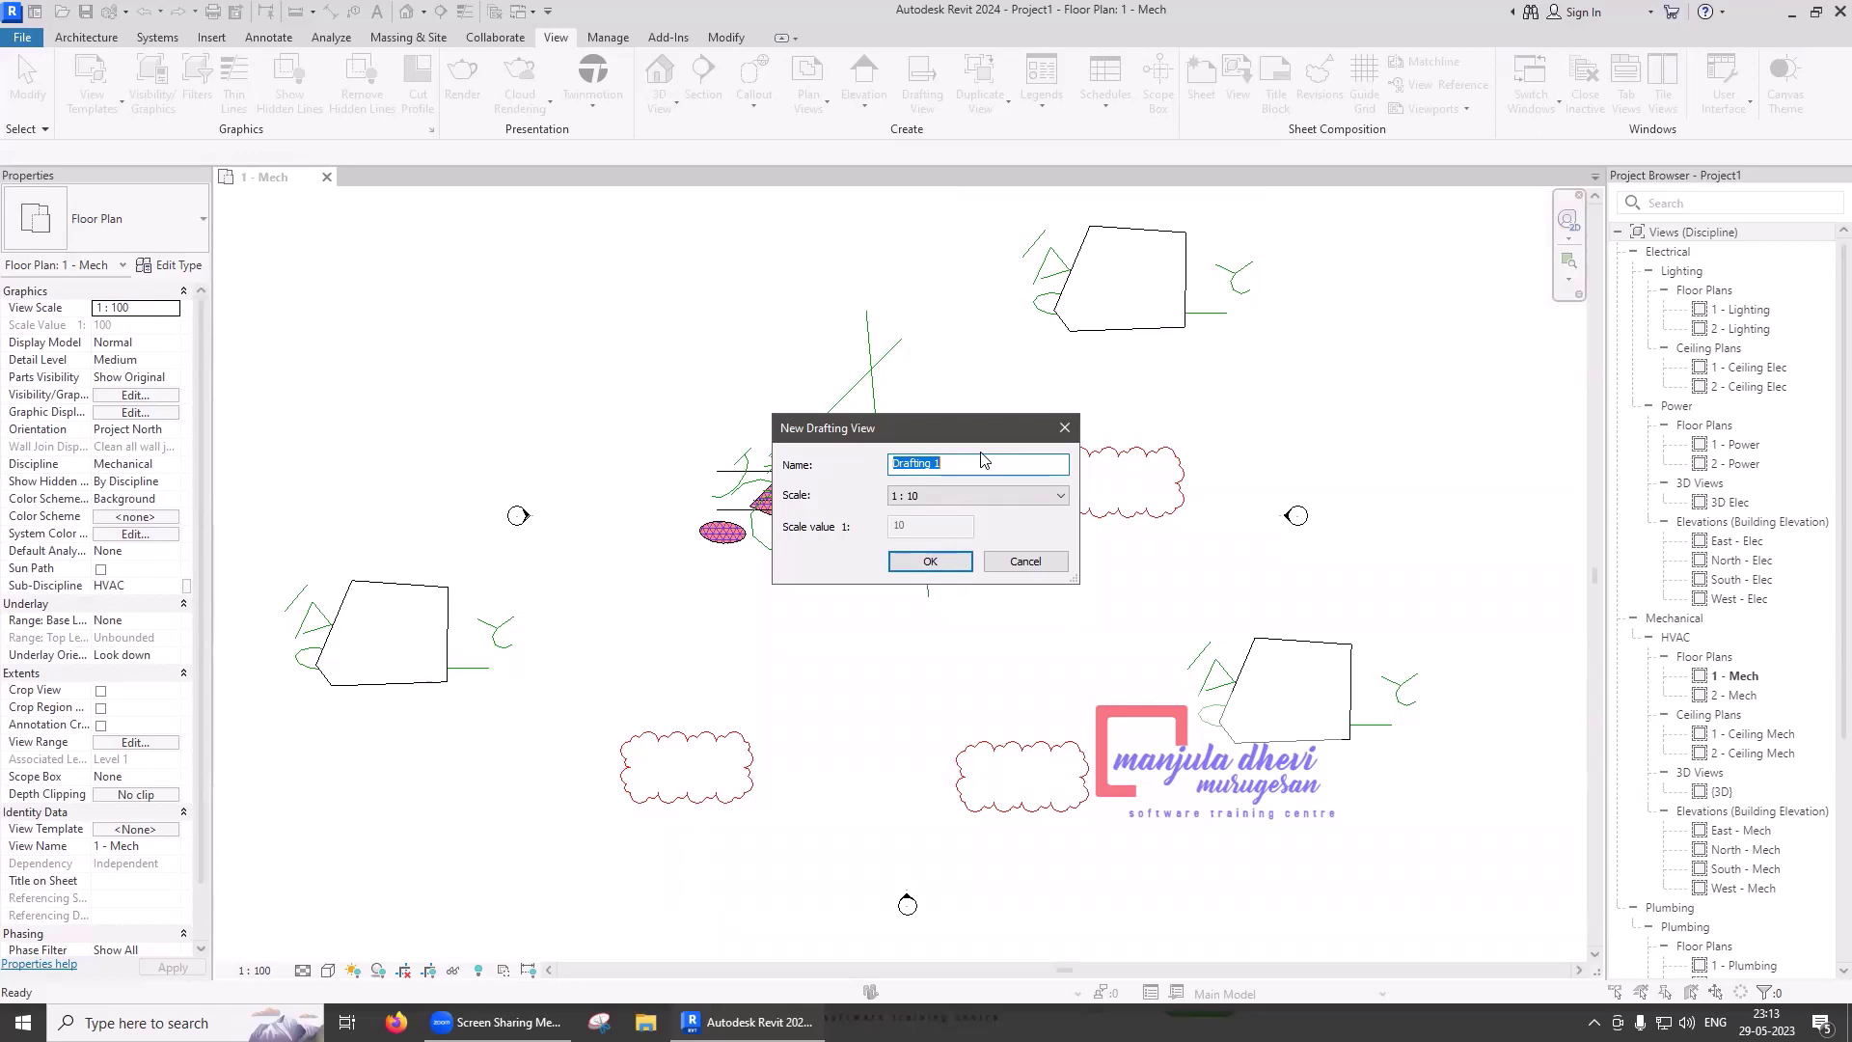
left_click(940, 565)
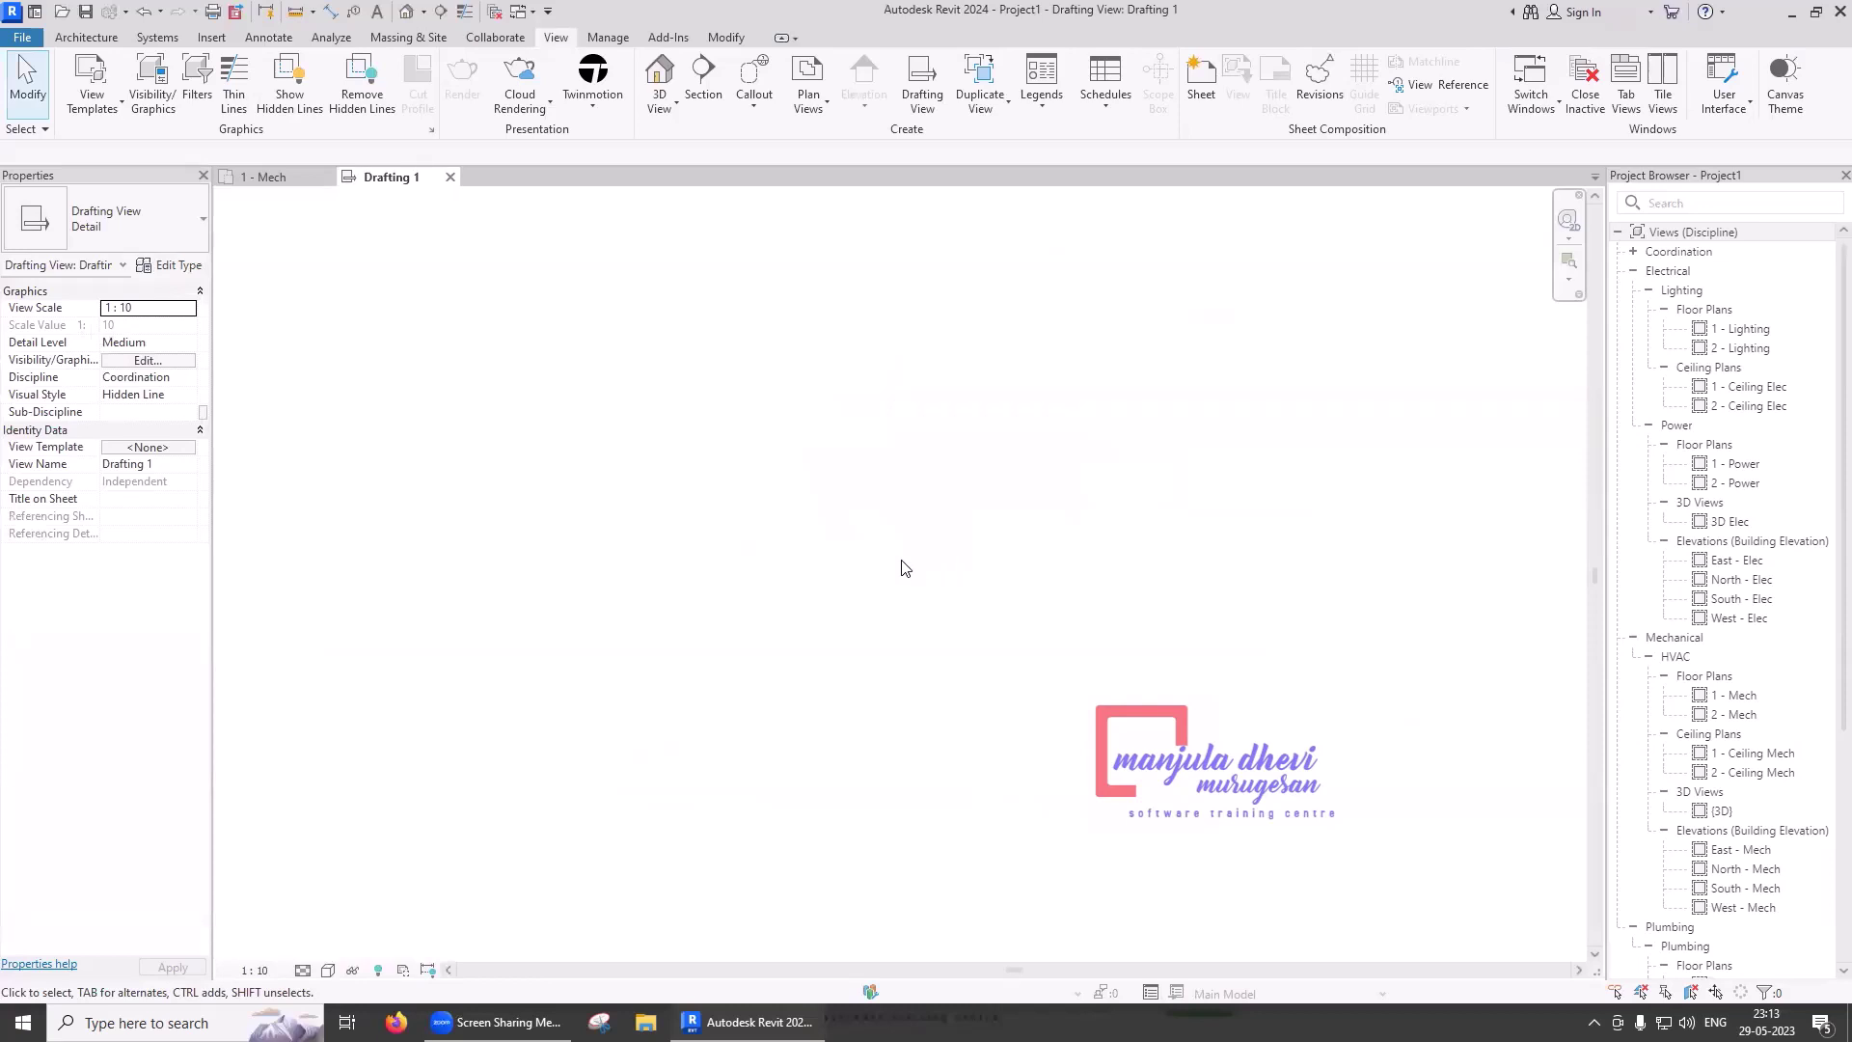
- Browse the Architecture, Systems, Insert and Annotate ribbon tabs
left_click(102, 42)
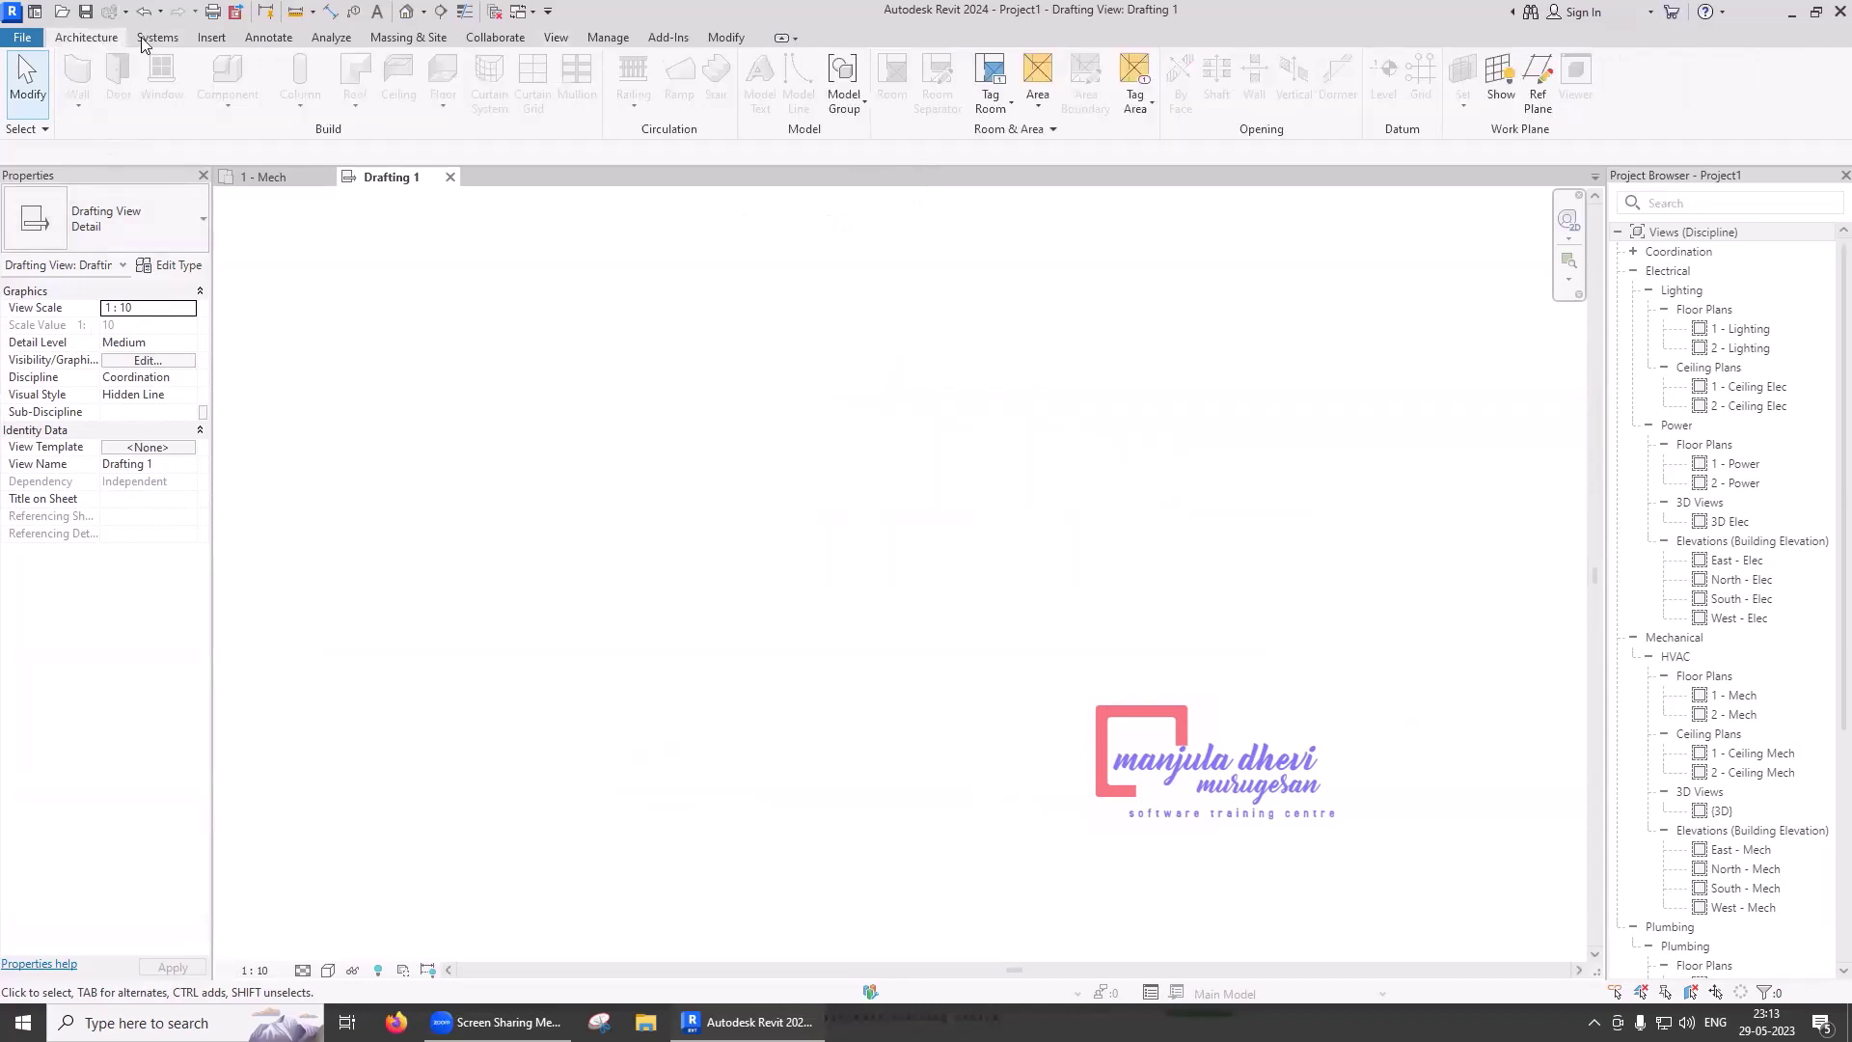
left_click(154, 39)
left_click(208, 41)
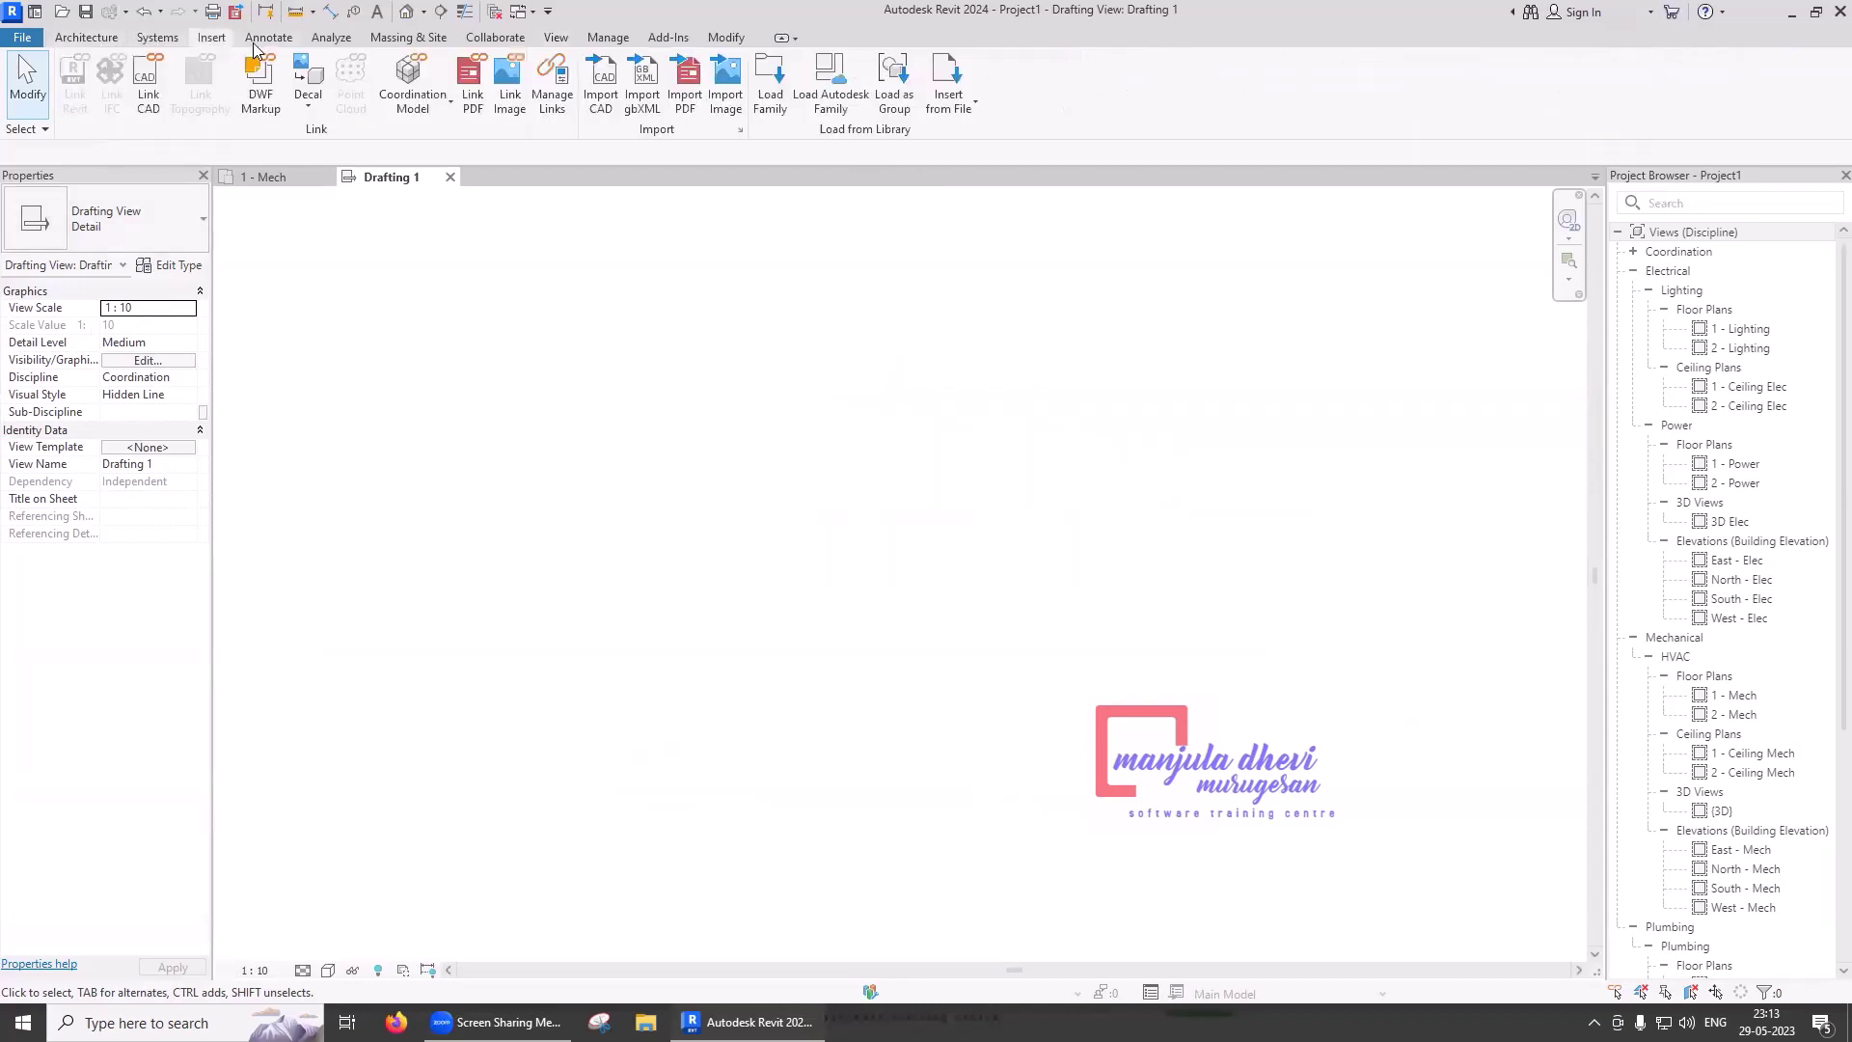
left_click(259, 44)
left_click(222, 43)
left_click(275, 40)
- Browse the Analyze, Massing & Site, Collaborate, View and Manage tabs, then start Link CAD from Insert
left_click(320, 41)
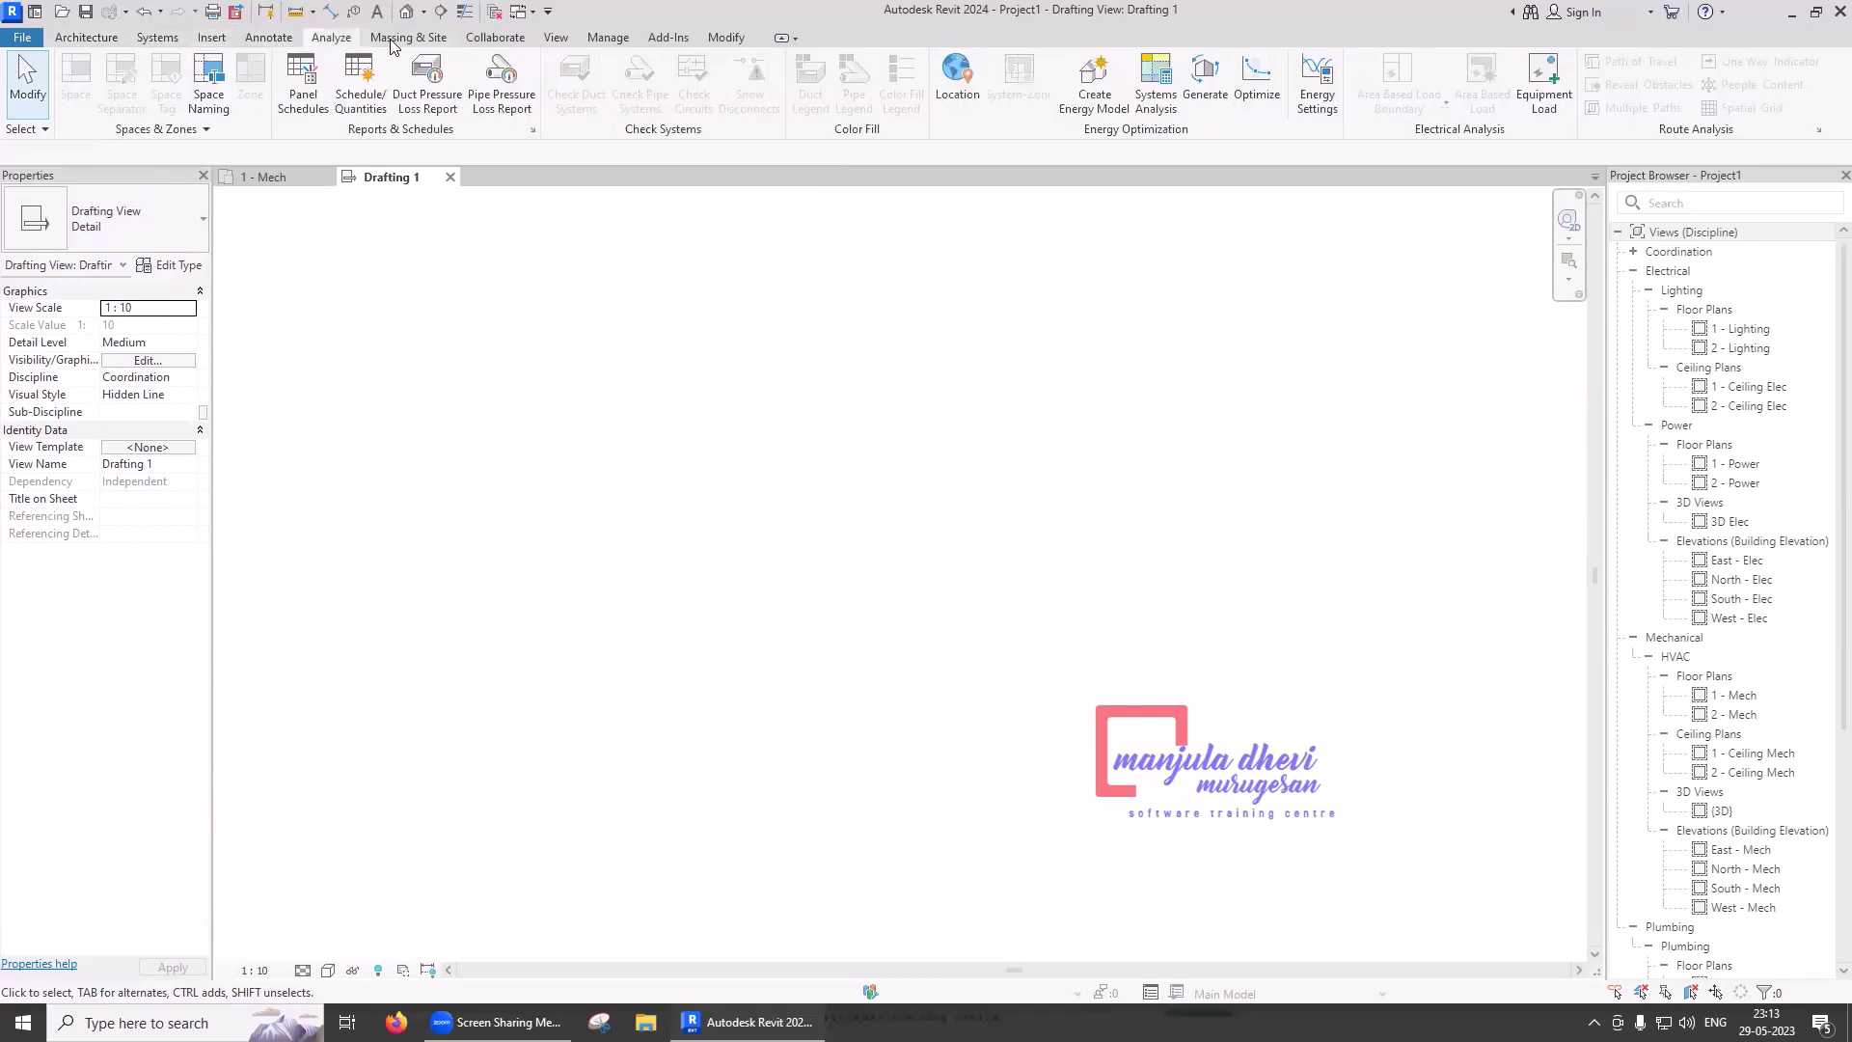
left_click(407, 42)
left_click(517, 42)
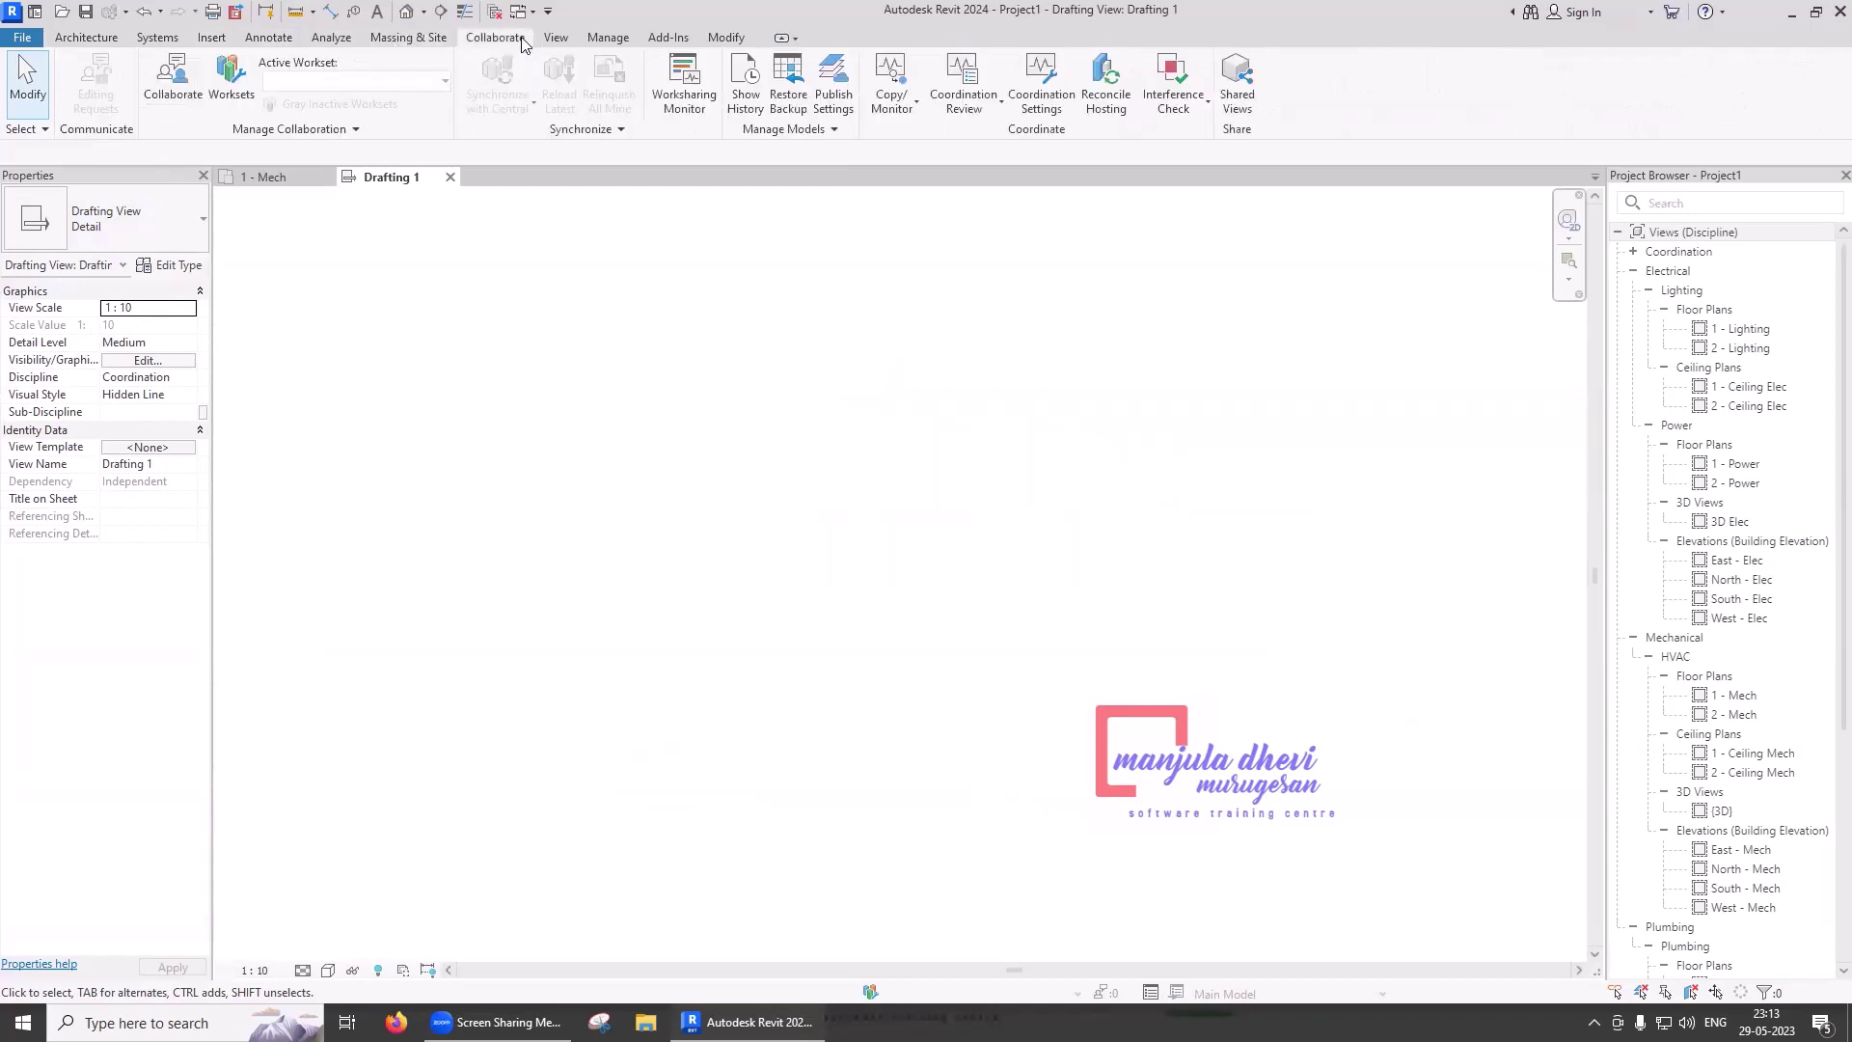
left_click(550, 41)
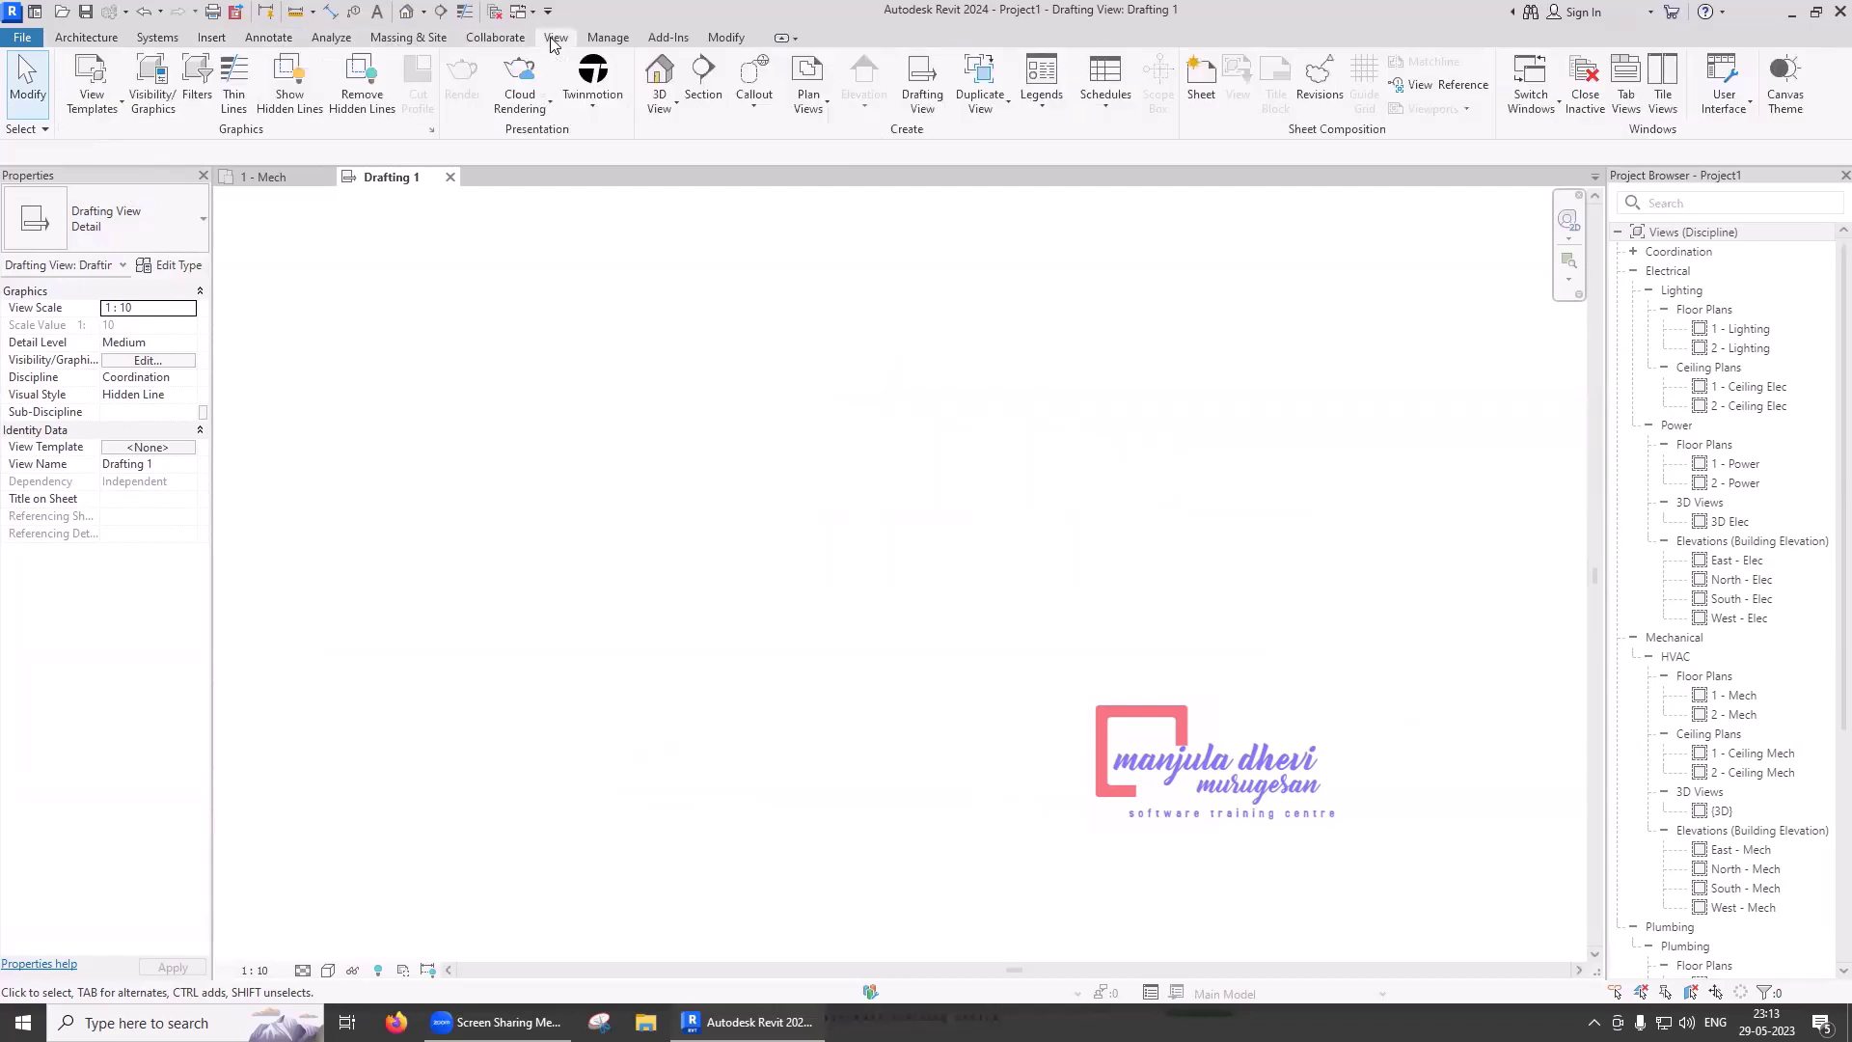
left_click(599, 40)
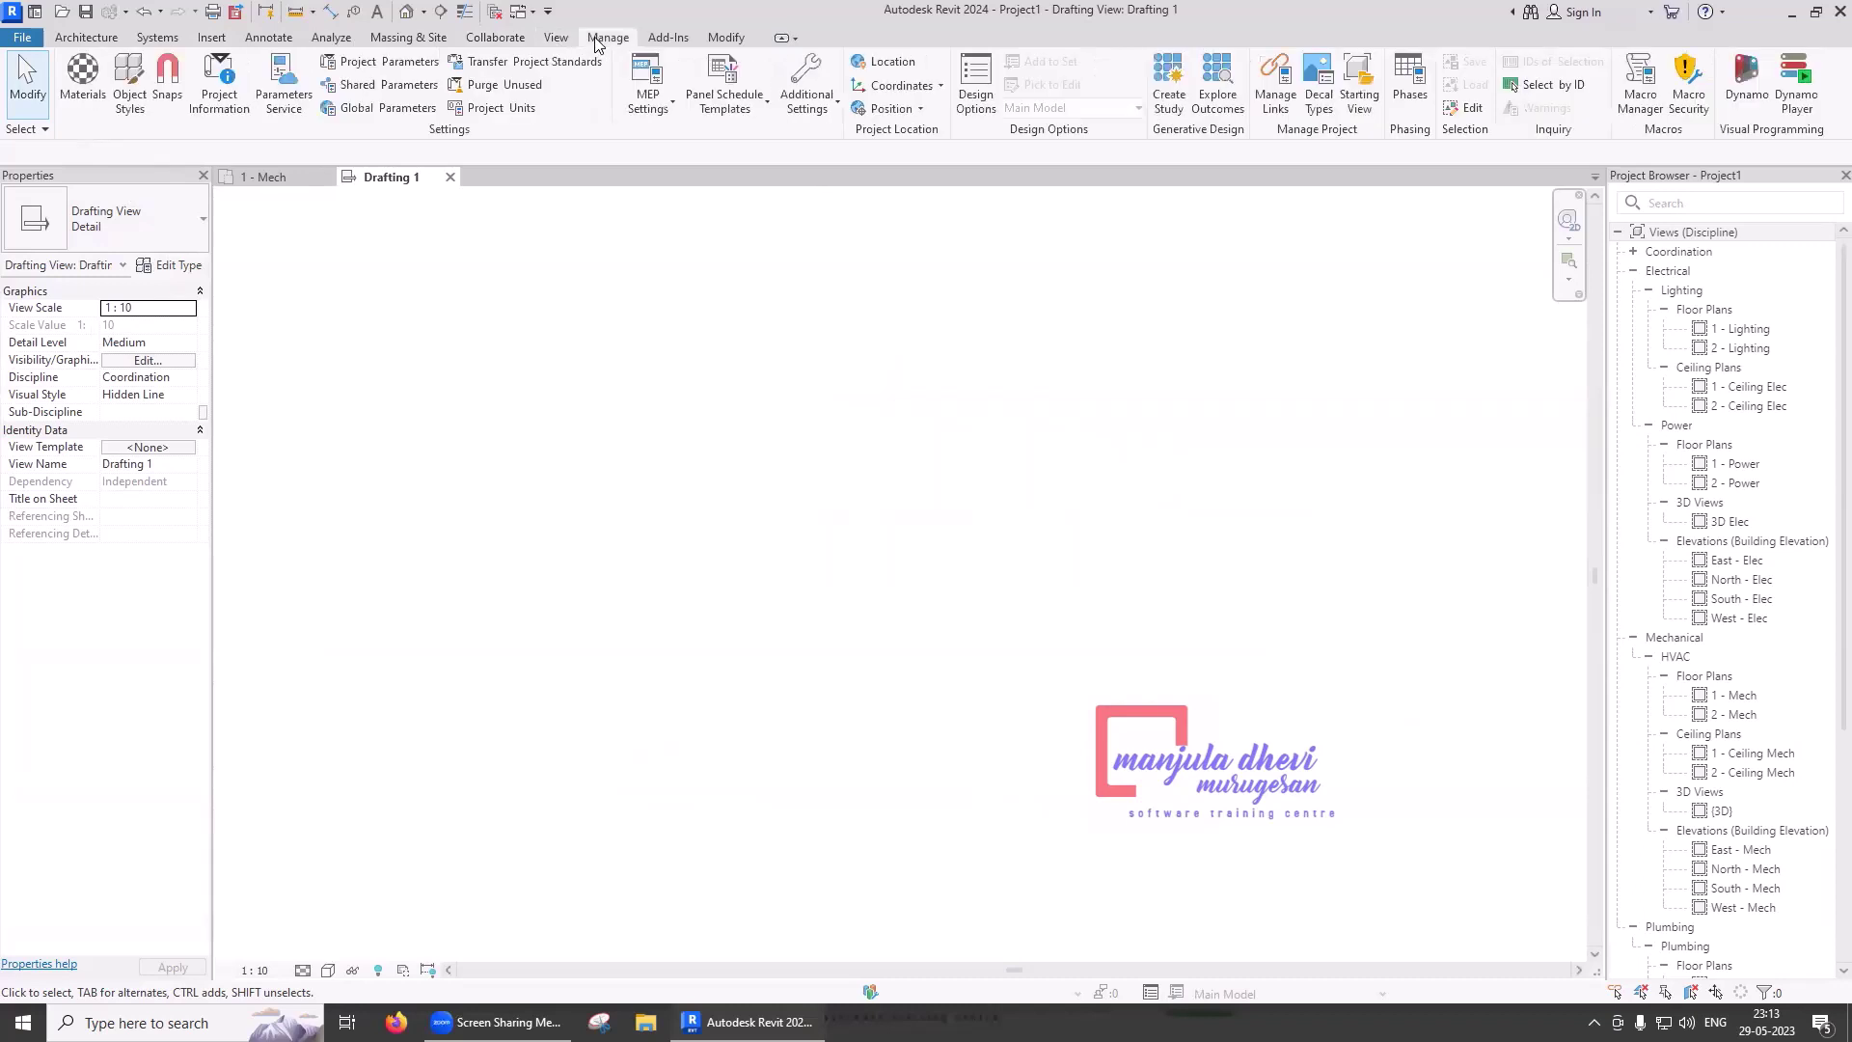
left_click(216, 41)
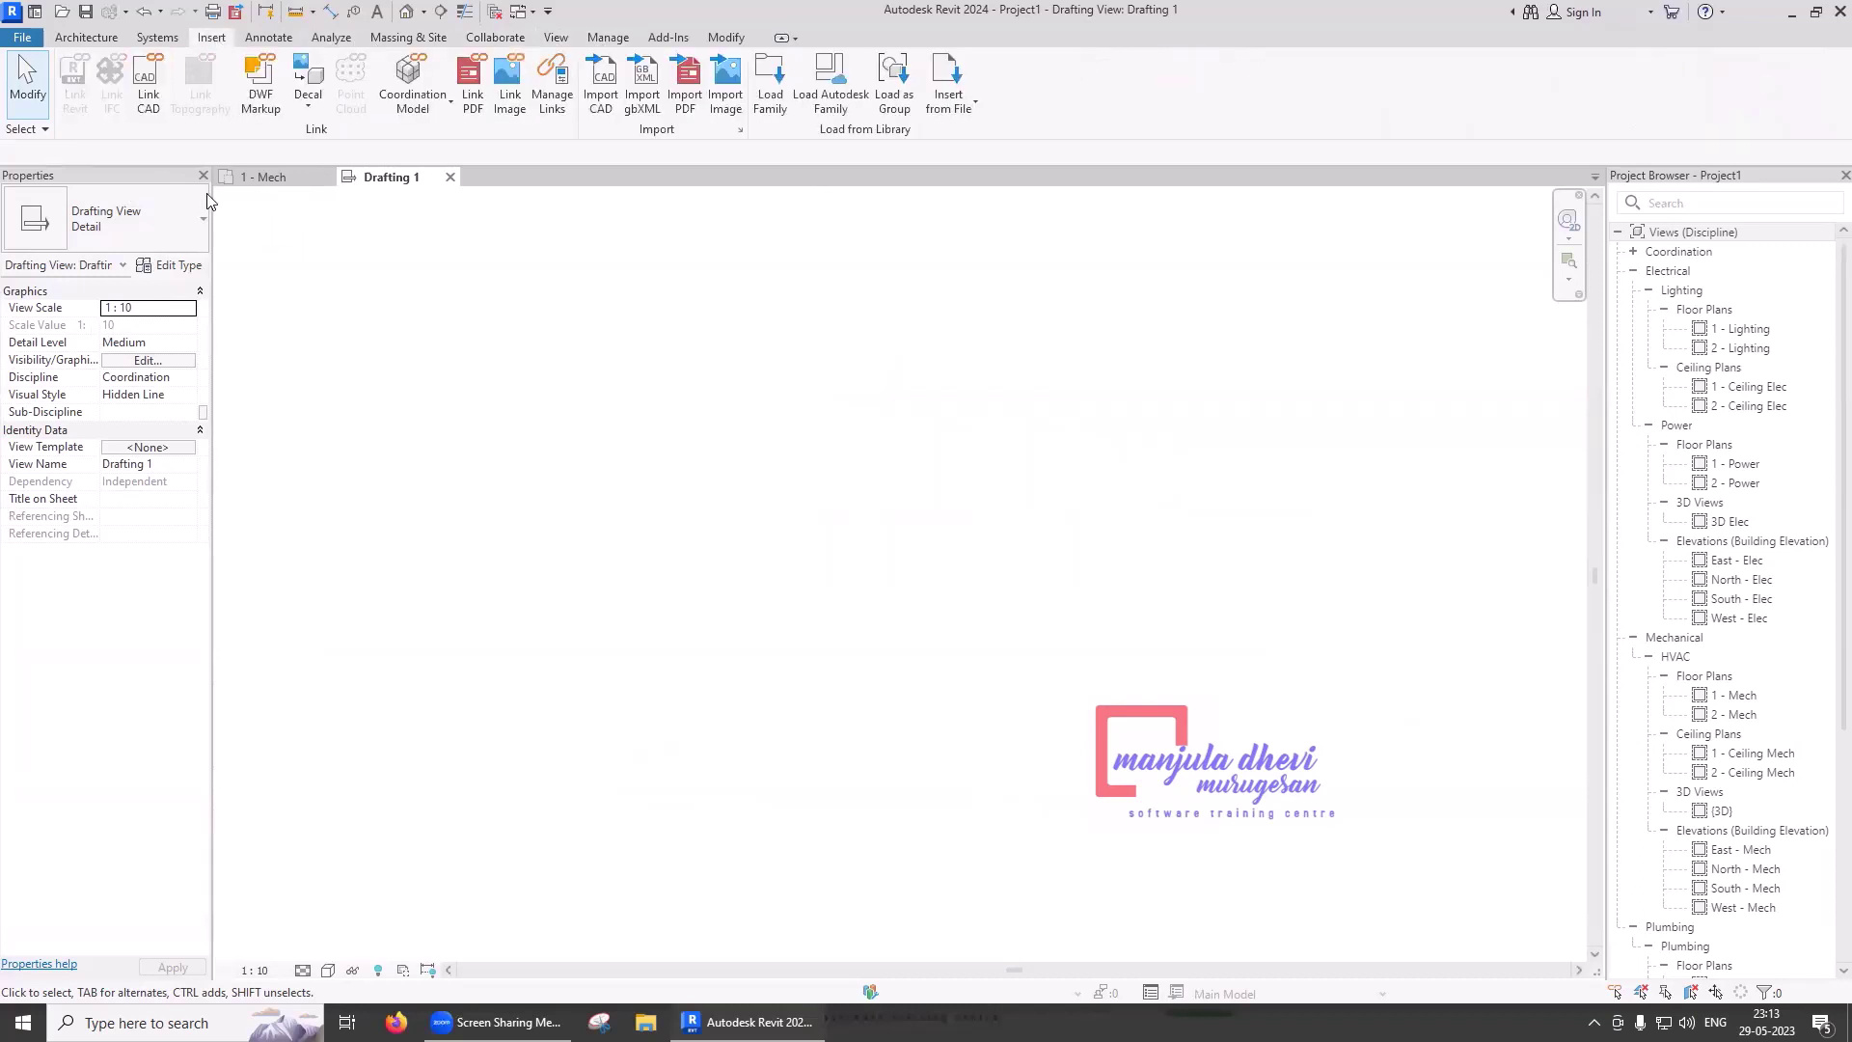
left_click(148, 109)
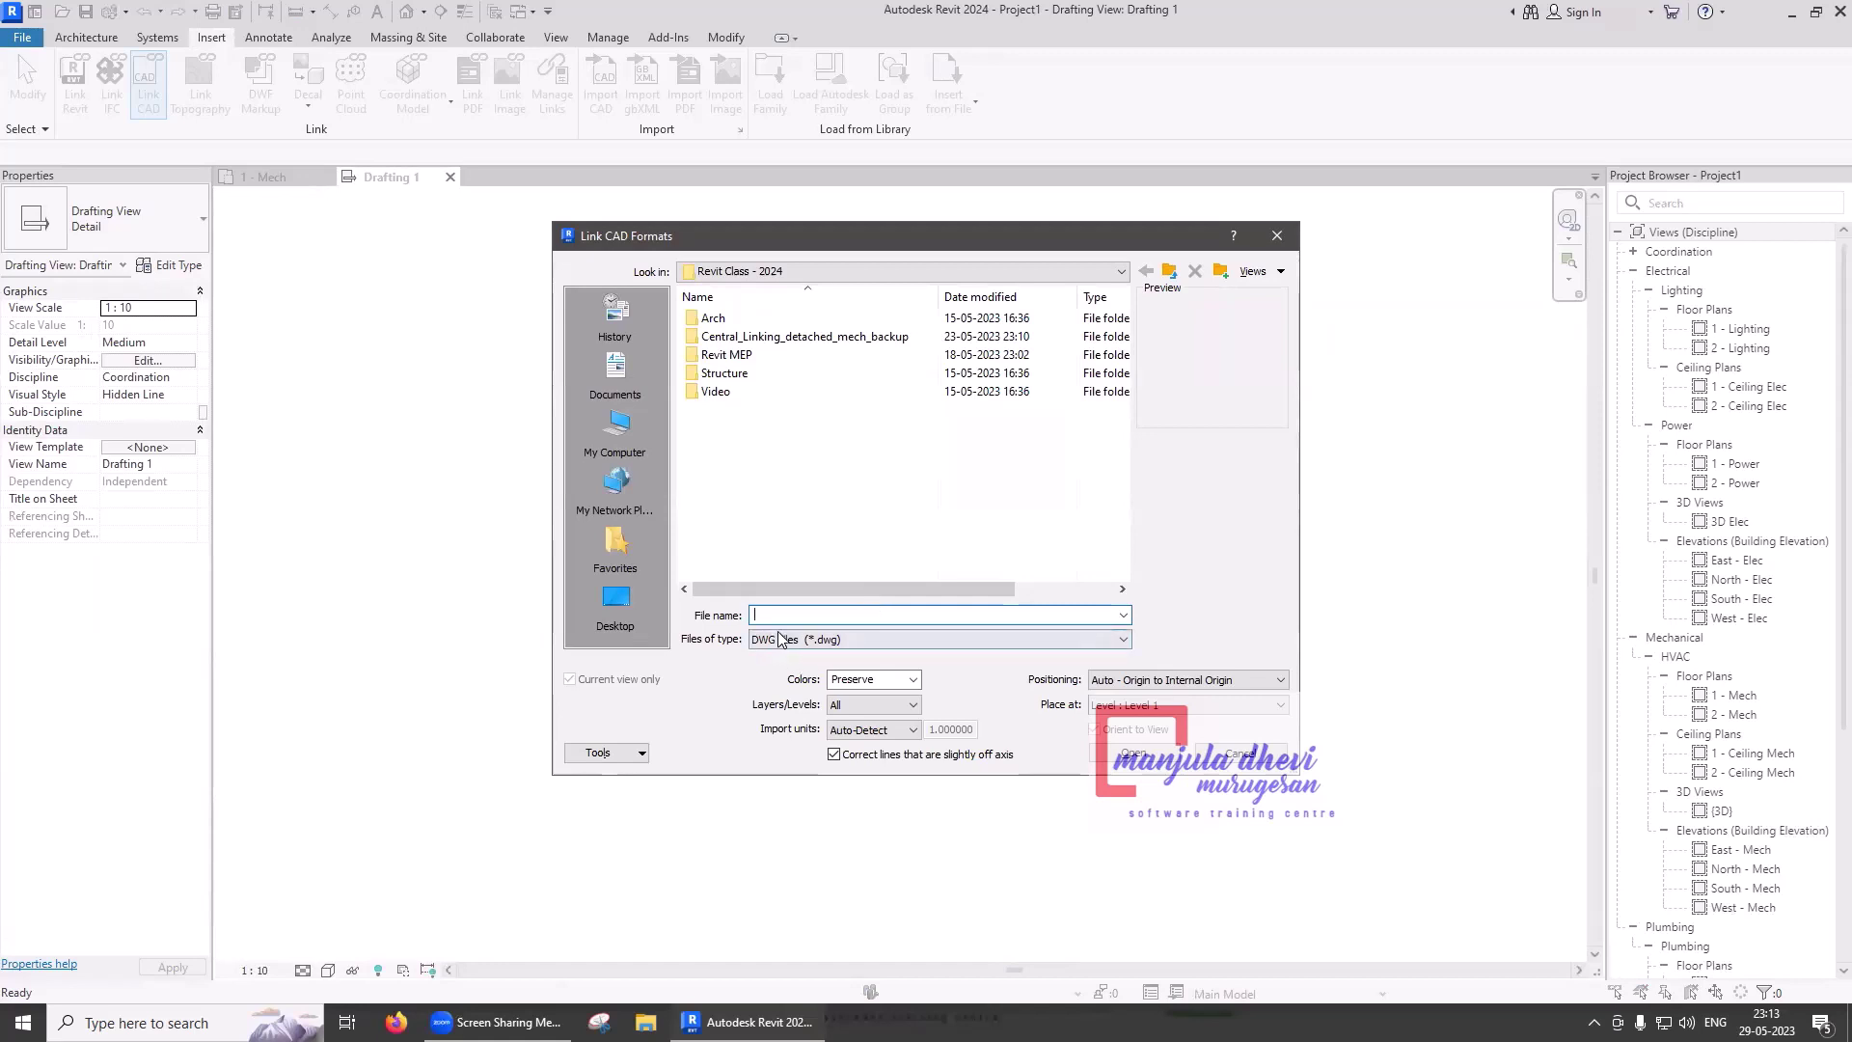
- Review the Link CAD options, keeping DWG format, preserved colours, all layers and auto-detected units
left_click(901, 641)
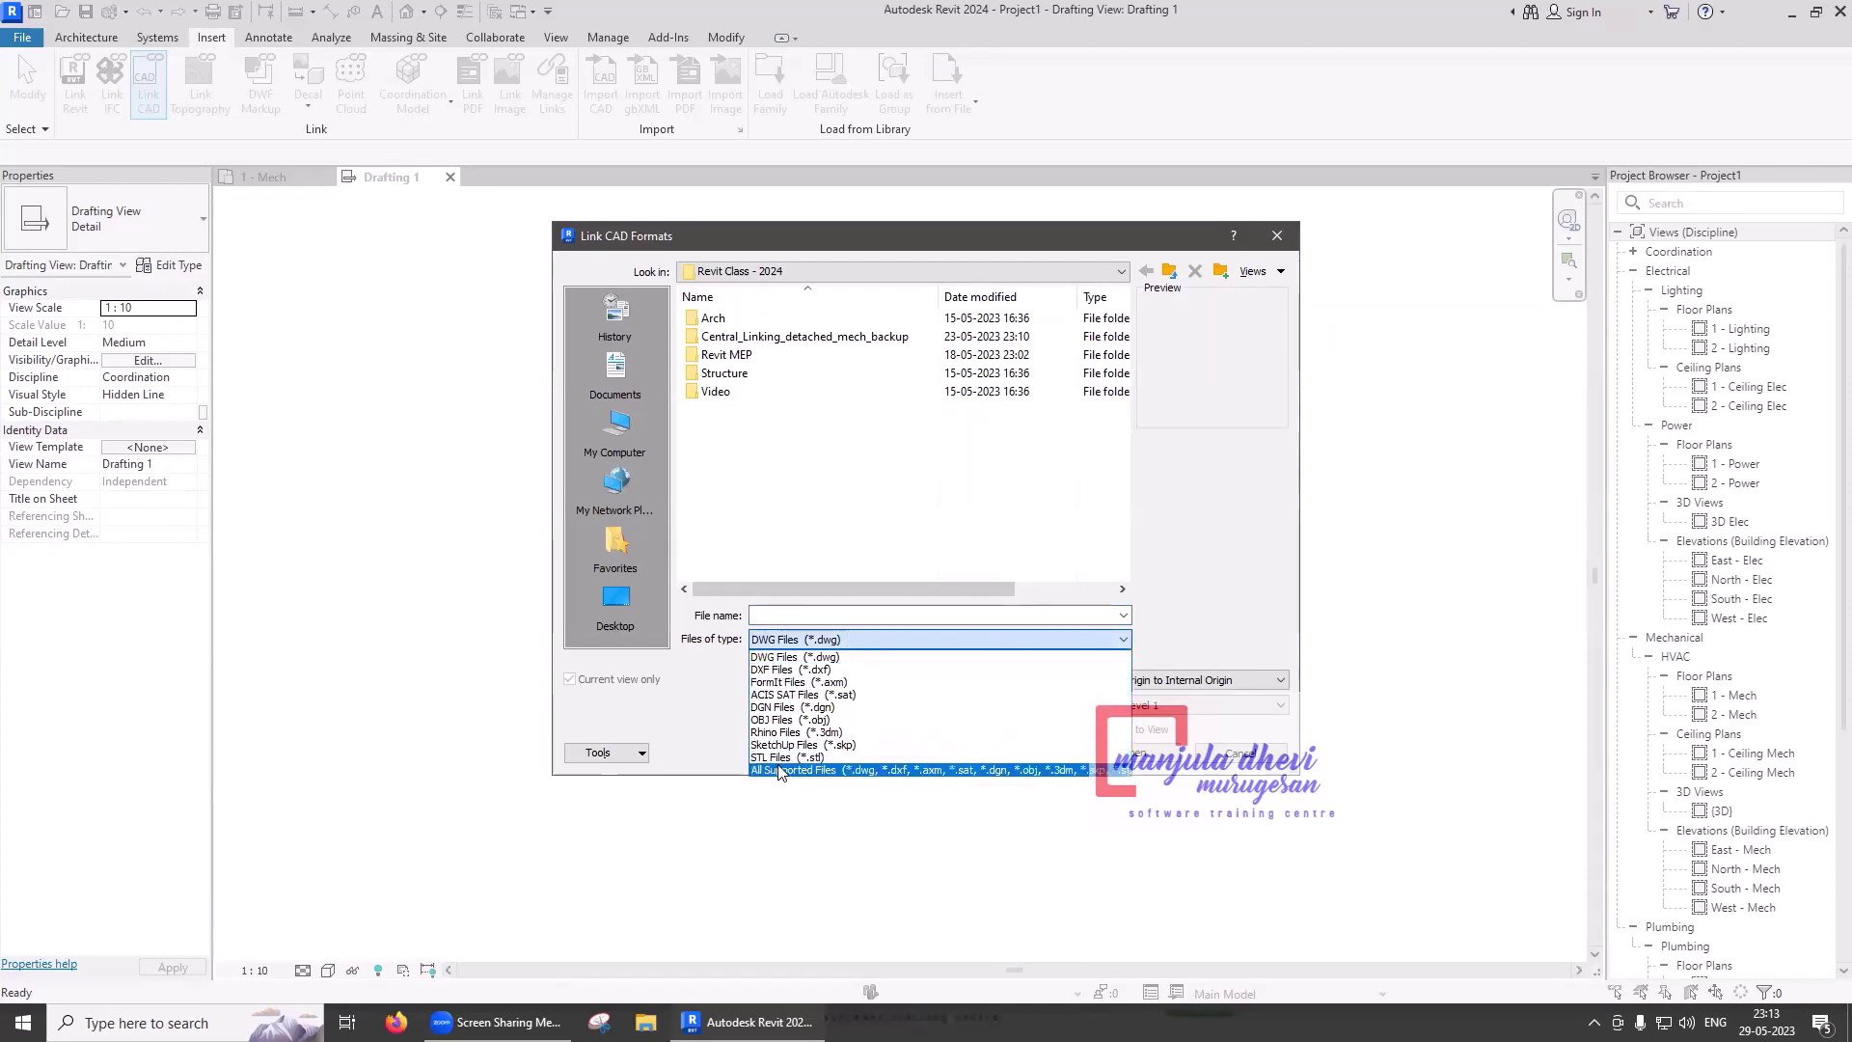
left_click(1218, 615)
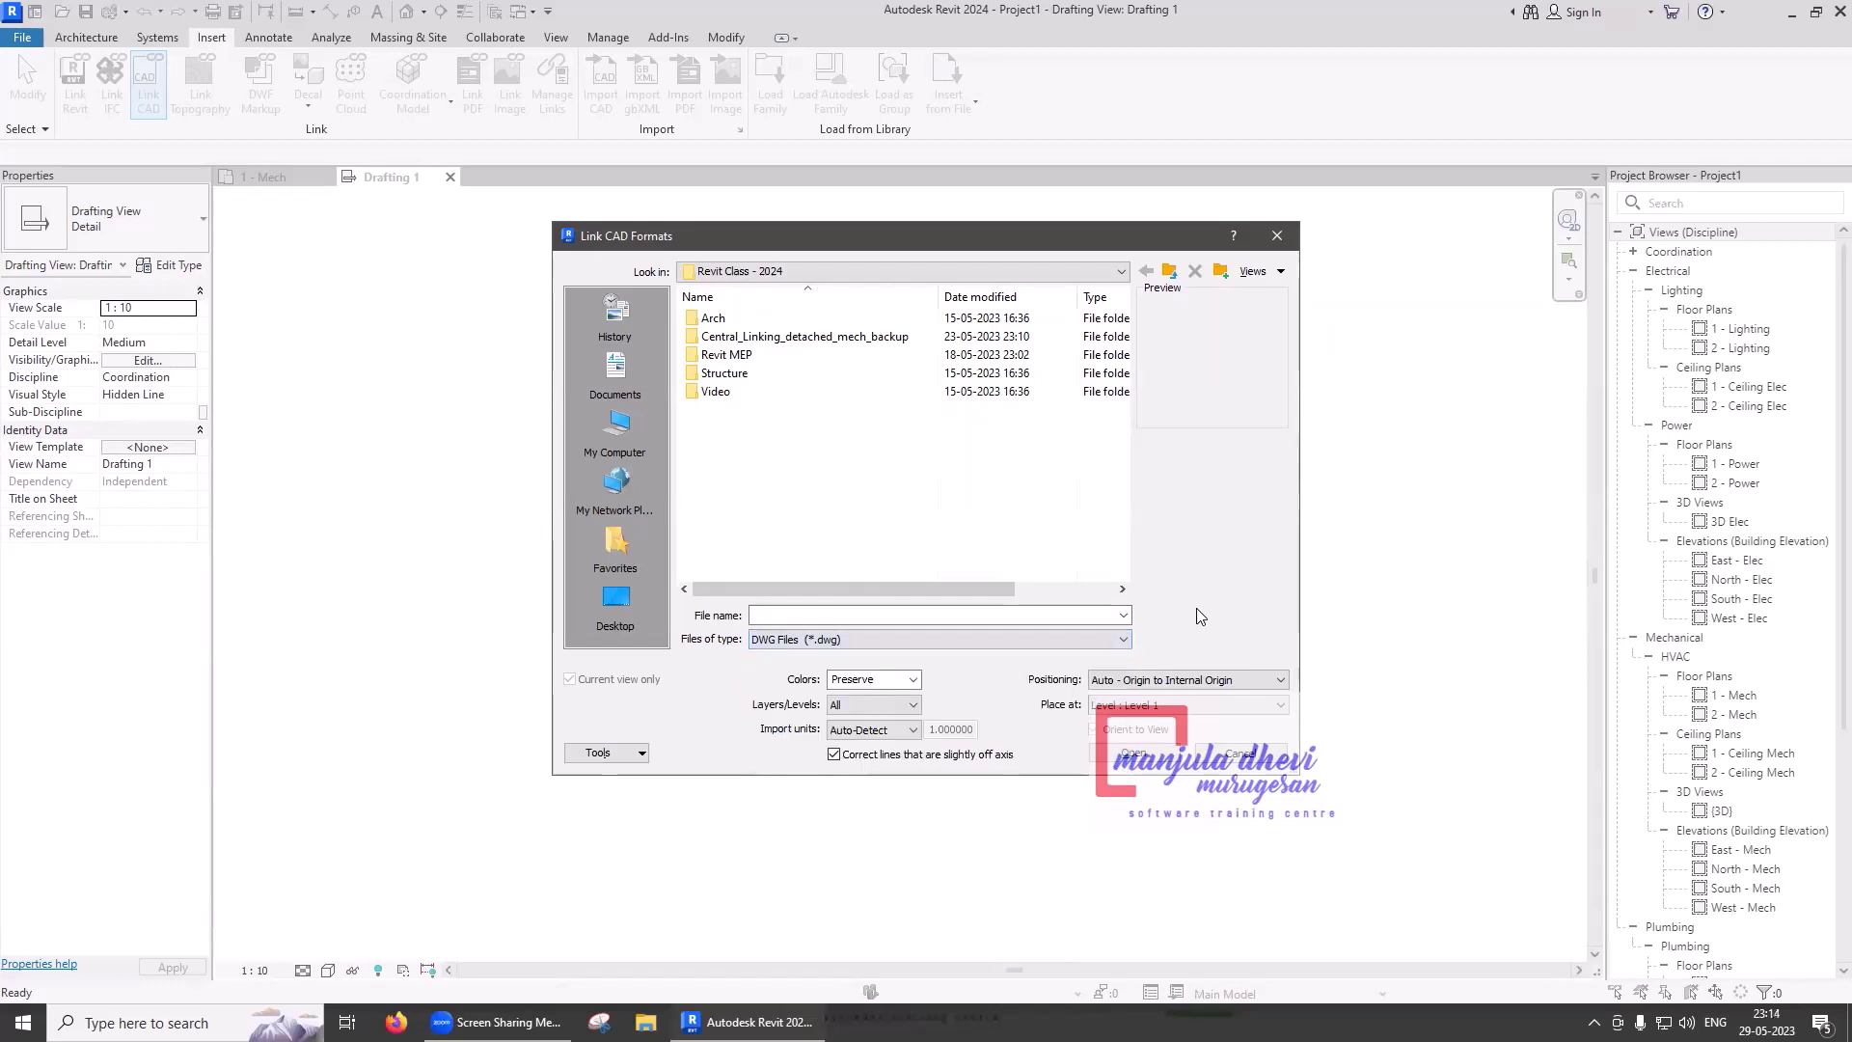
left_click(912, 680)
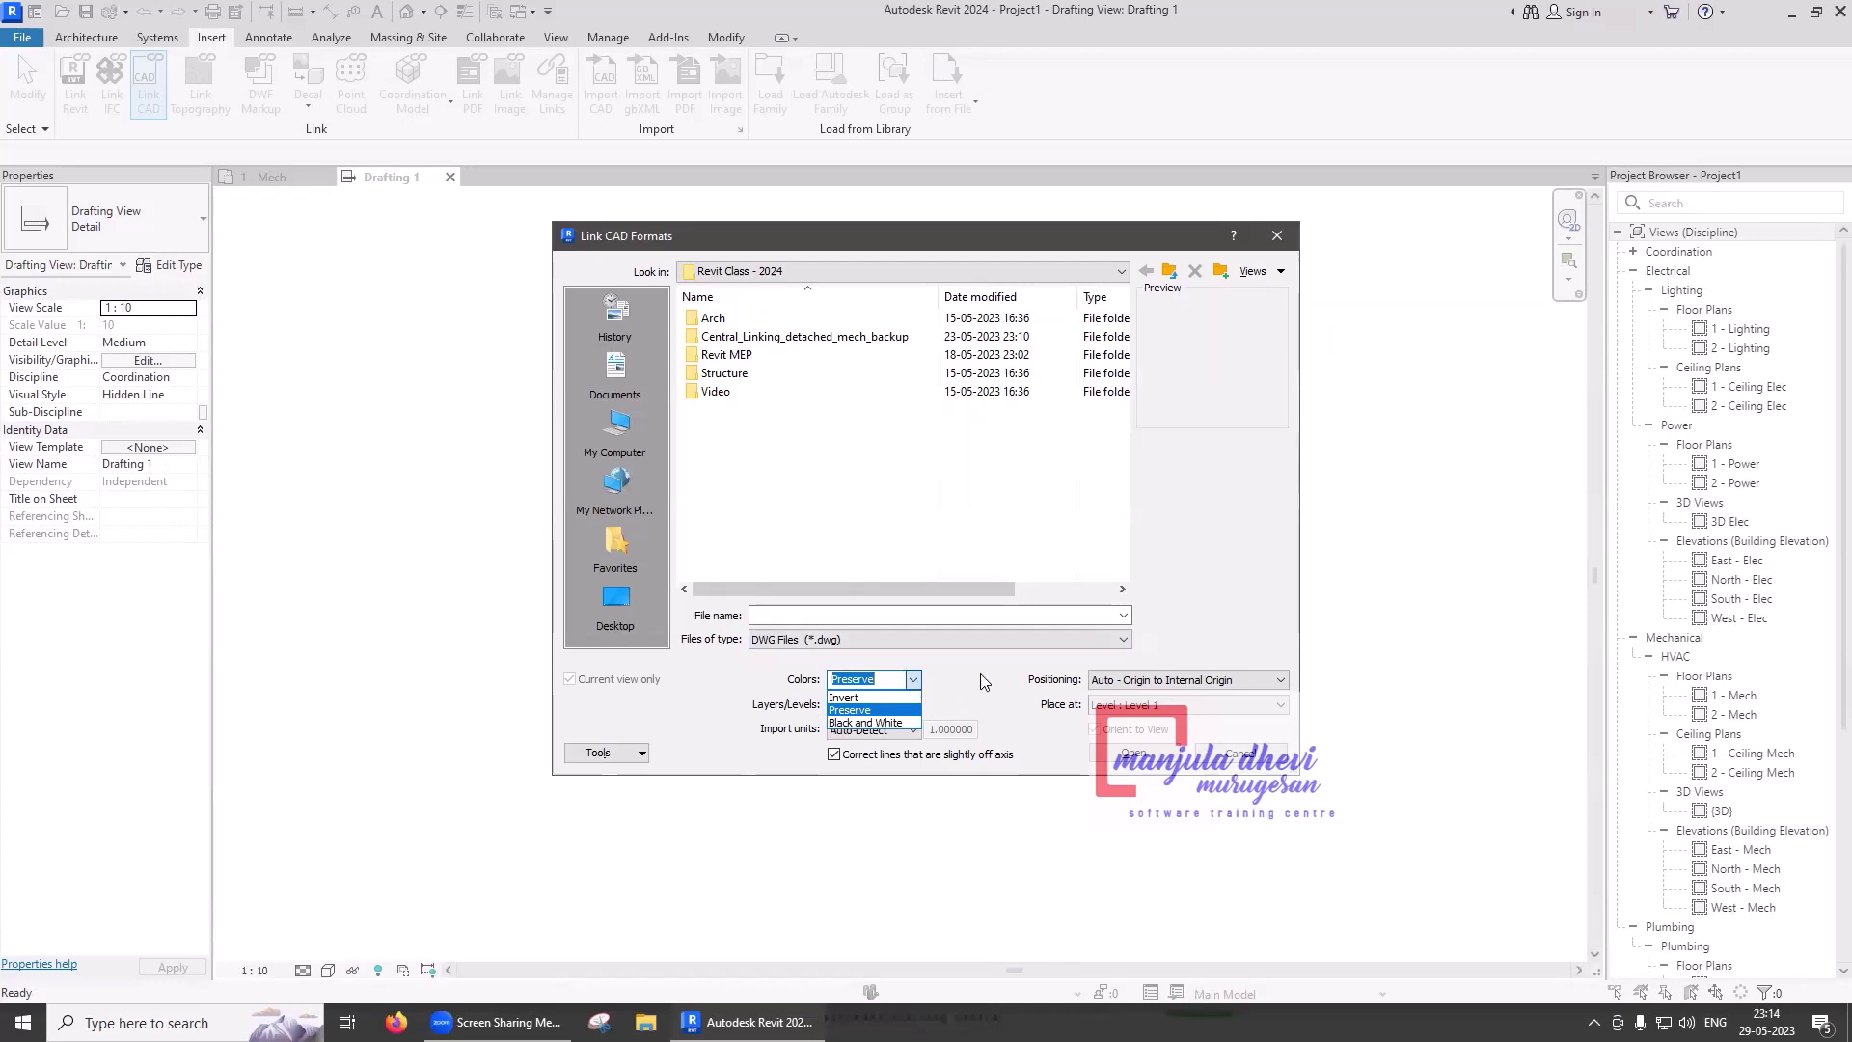
left_click(976, 685)
left_click(898, 714)
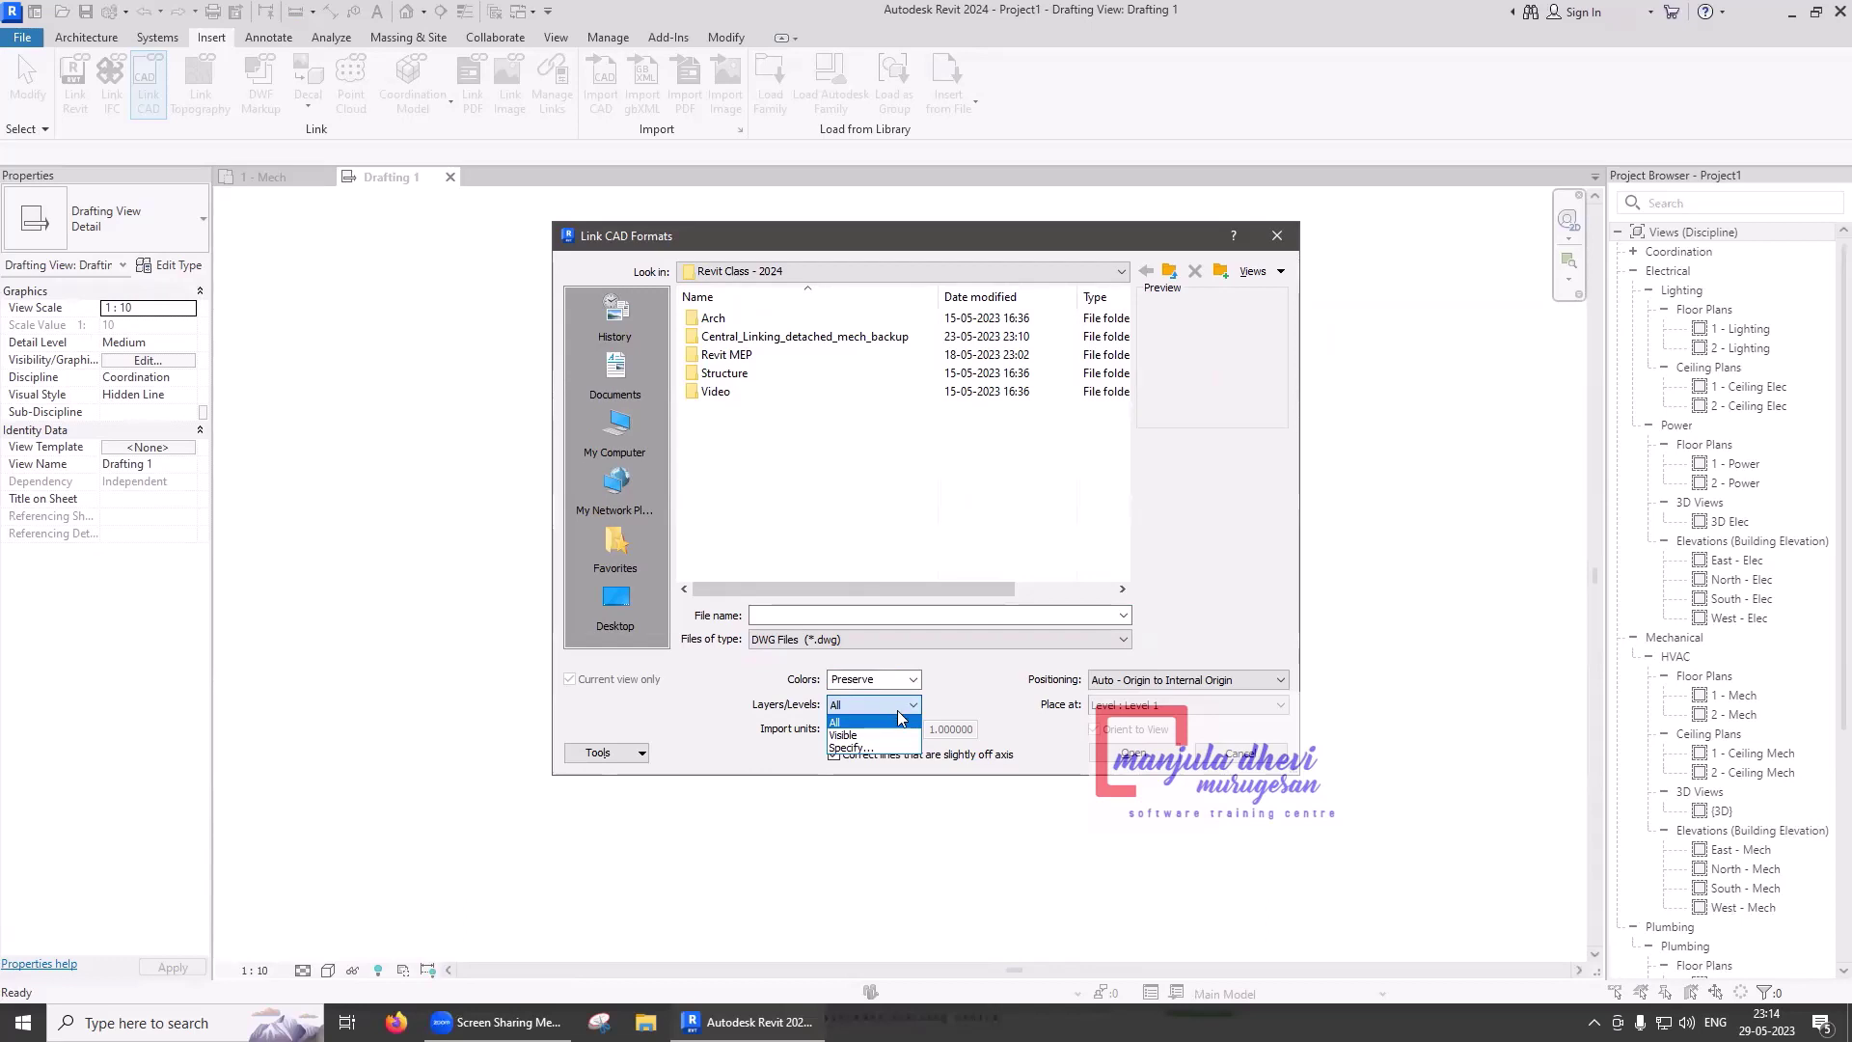
left_click(897, 715)
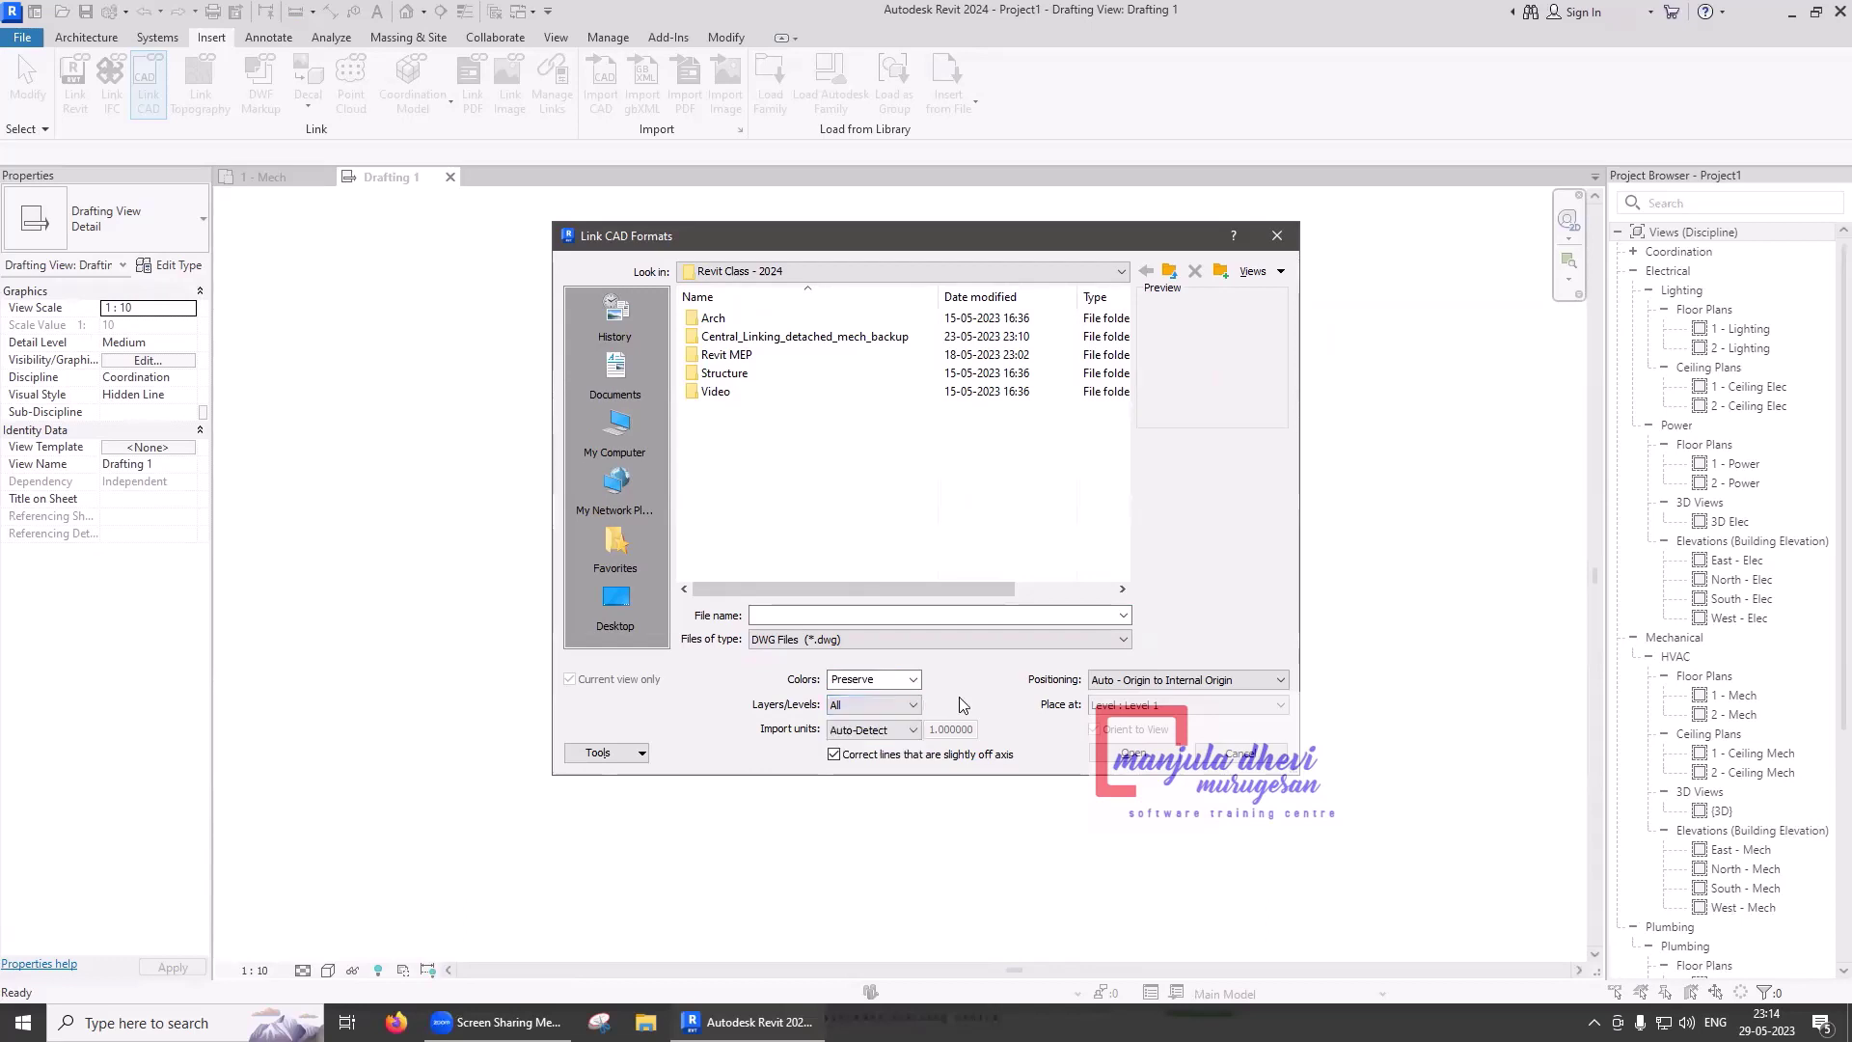
left_click(905, 731)
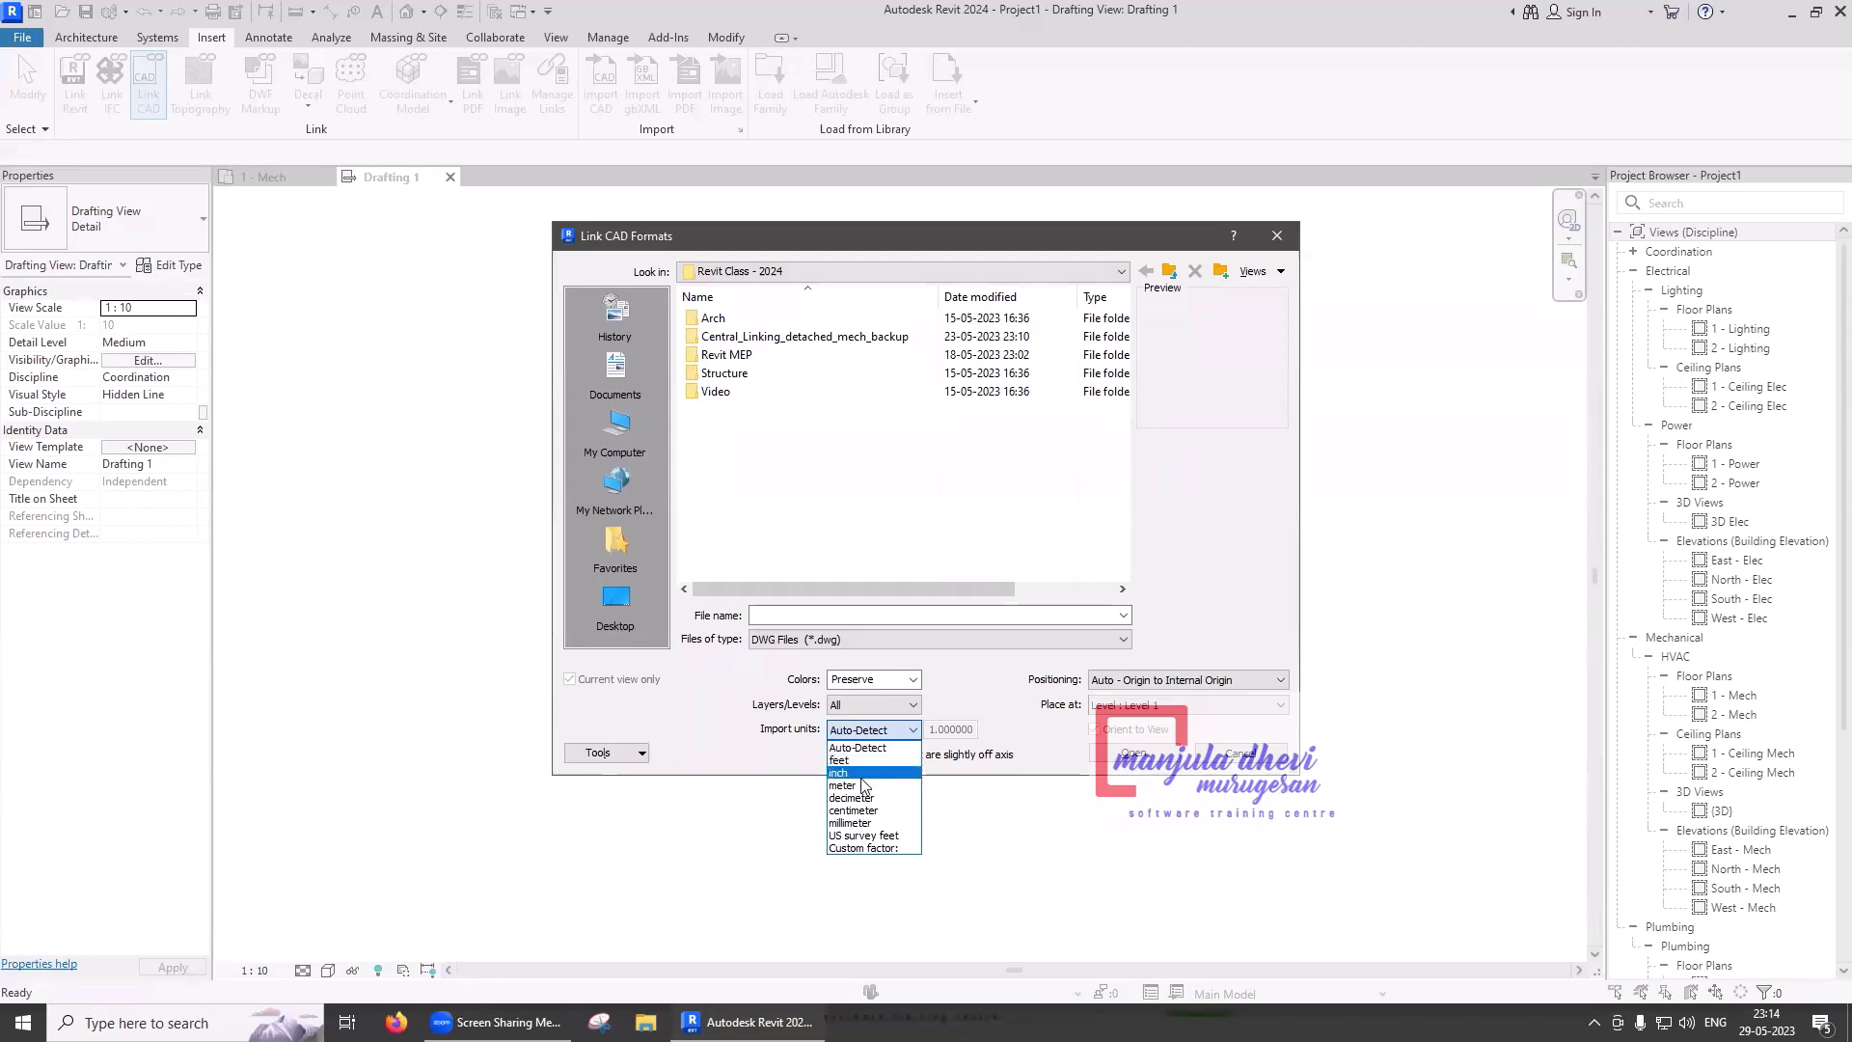
left_click(971, 687)
- Keep origin-to-internal-origin placement on Level 1, then cancel linking and switch to Import CAD
left_click(1141, 681)
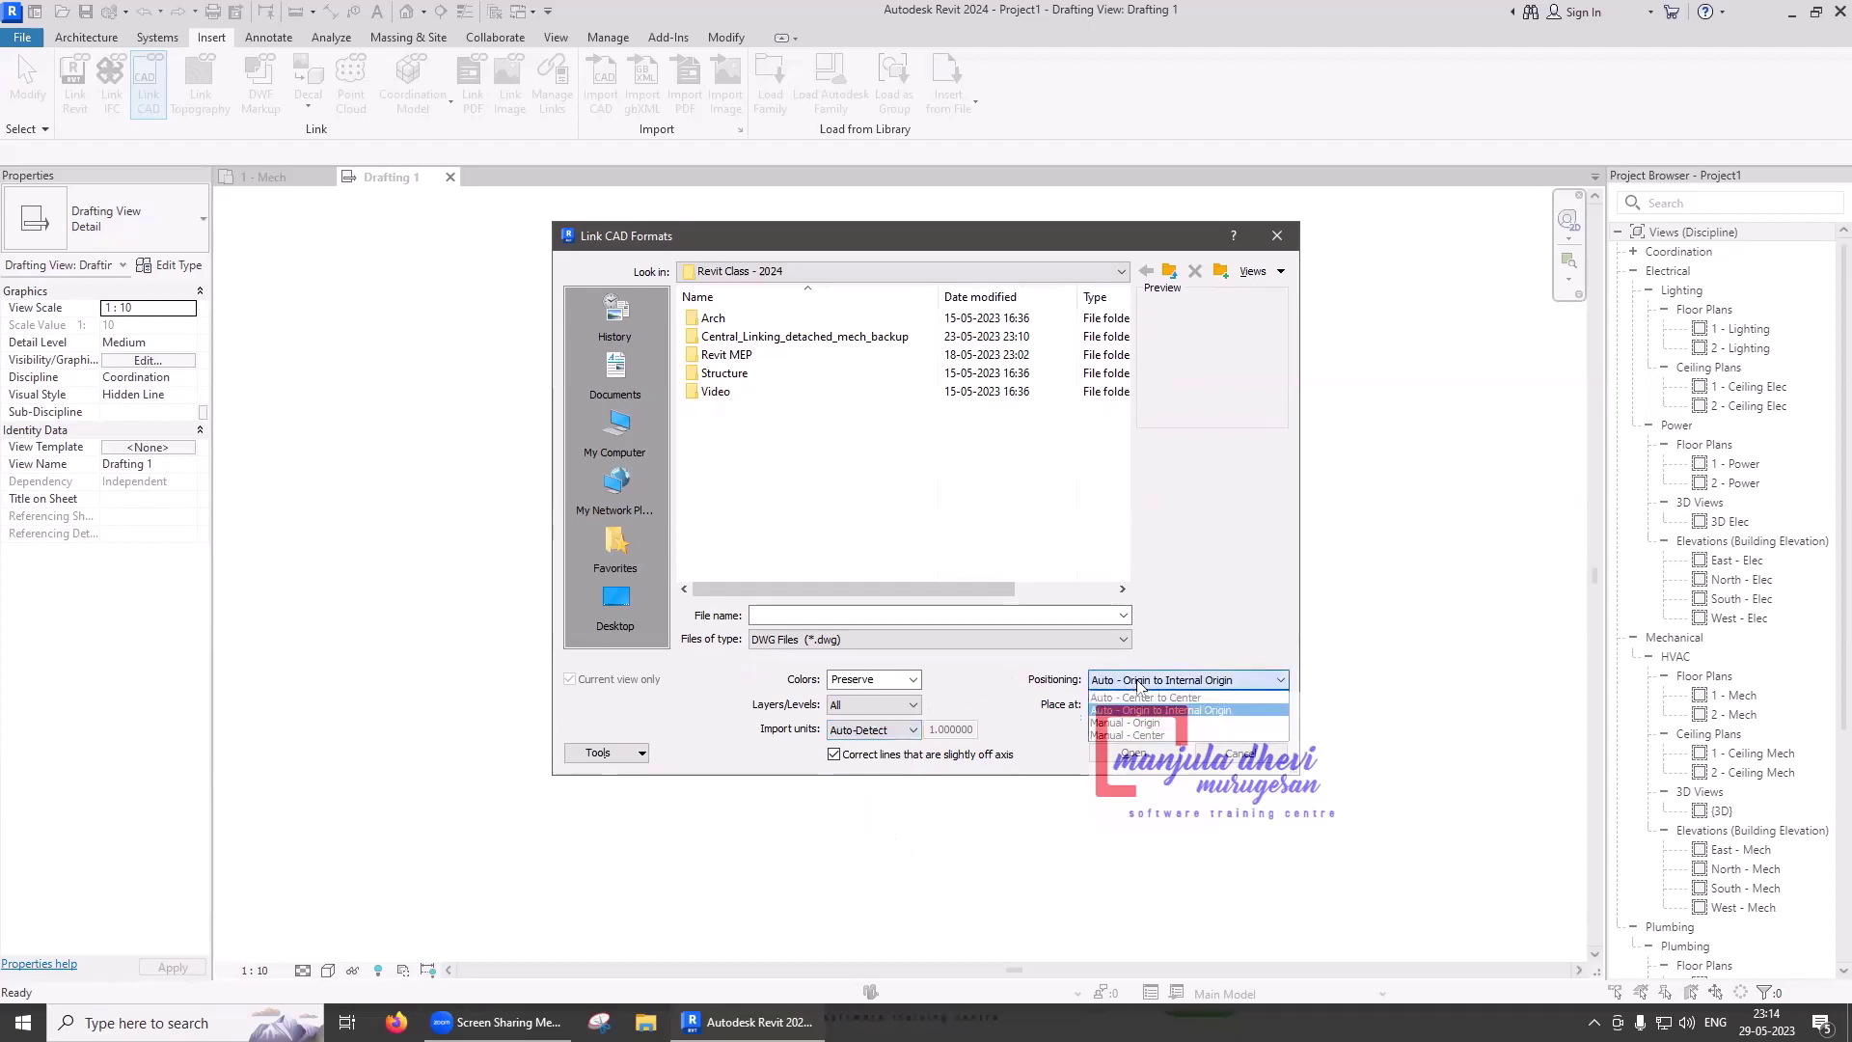
left_click(1238, 617)
left_click(1206, 705)
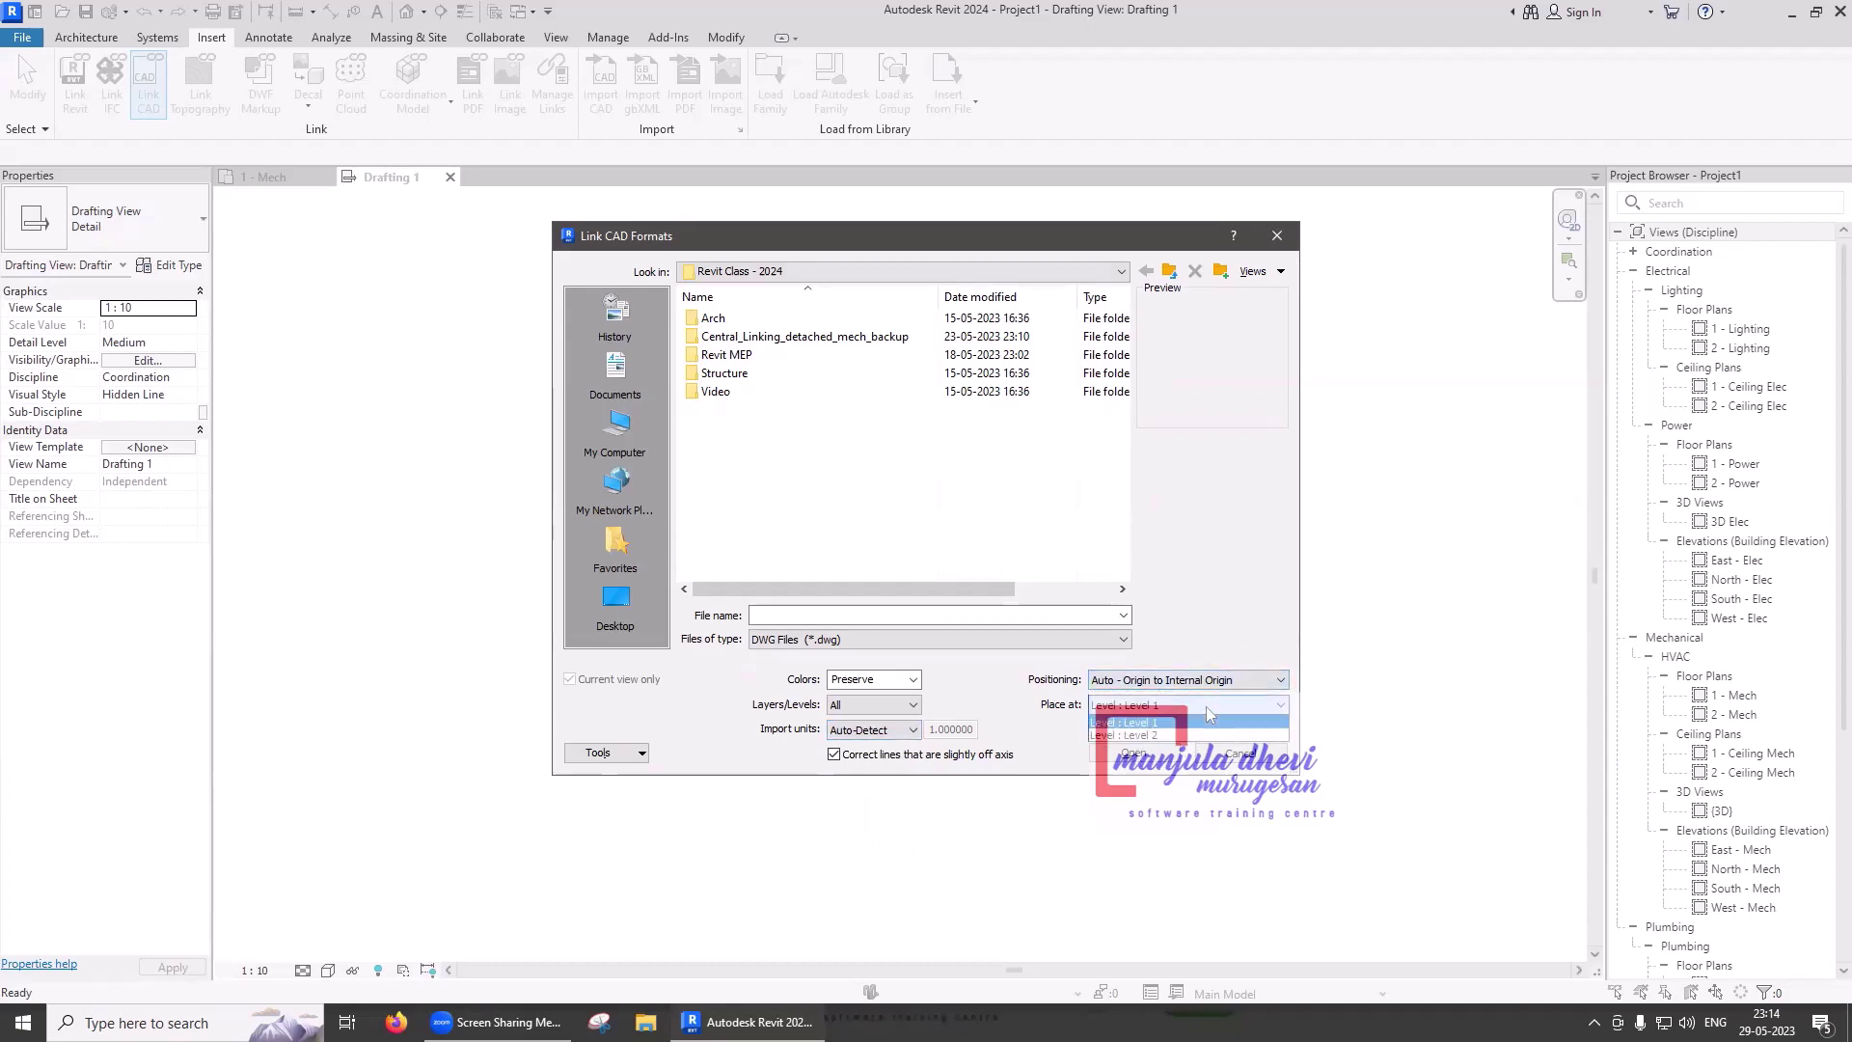
left_click(1210, 712)
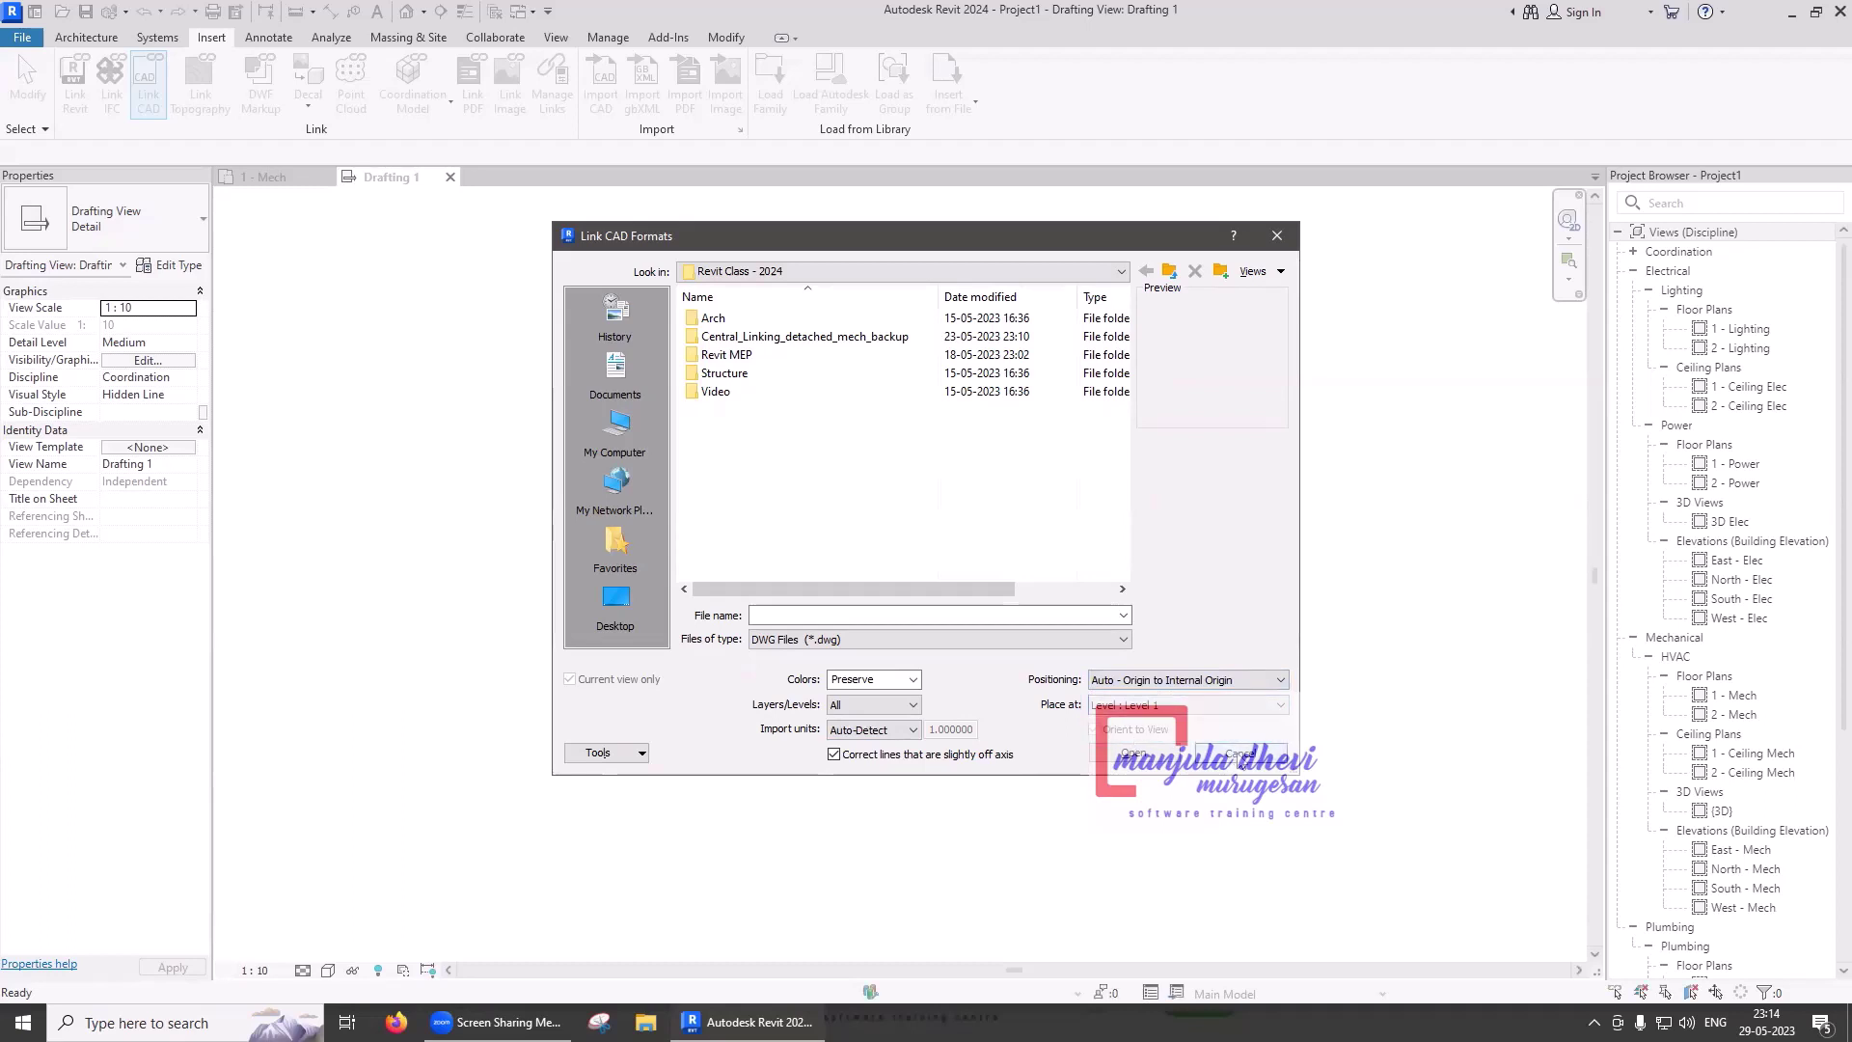
left_click(1240, 753)
left_click(600, 82)
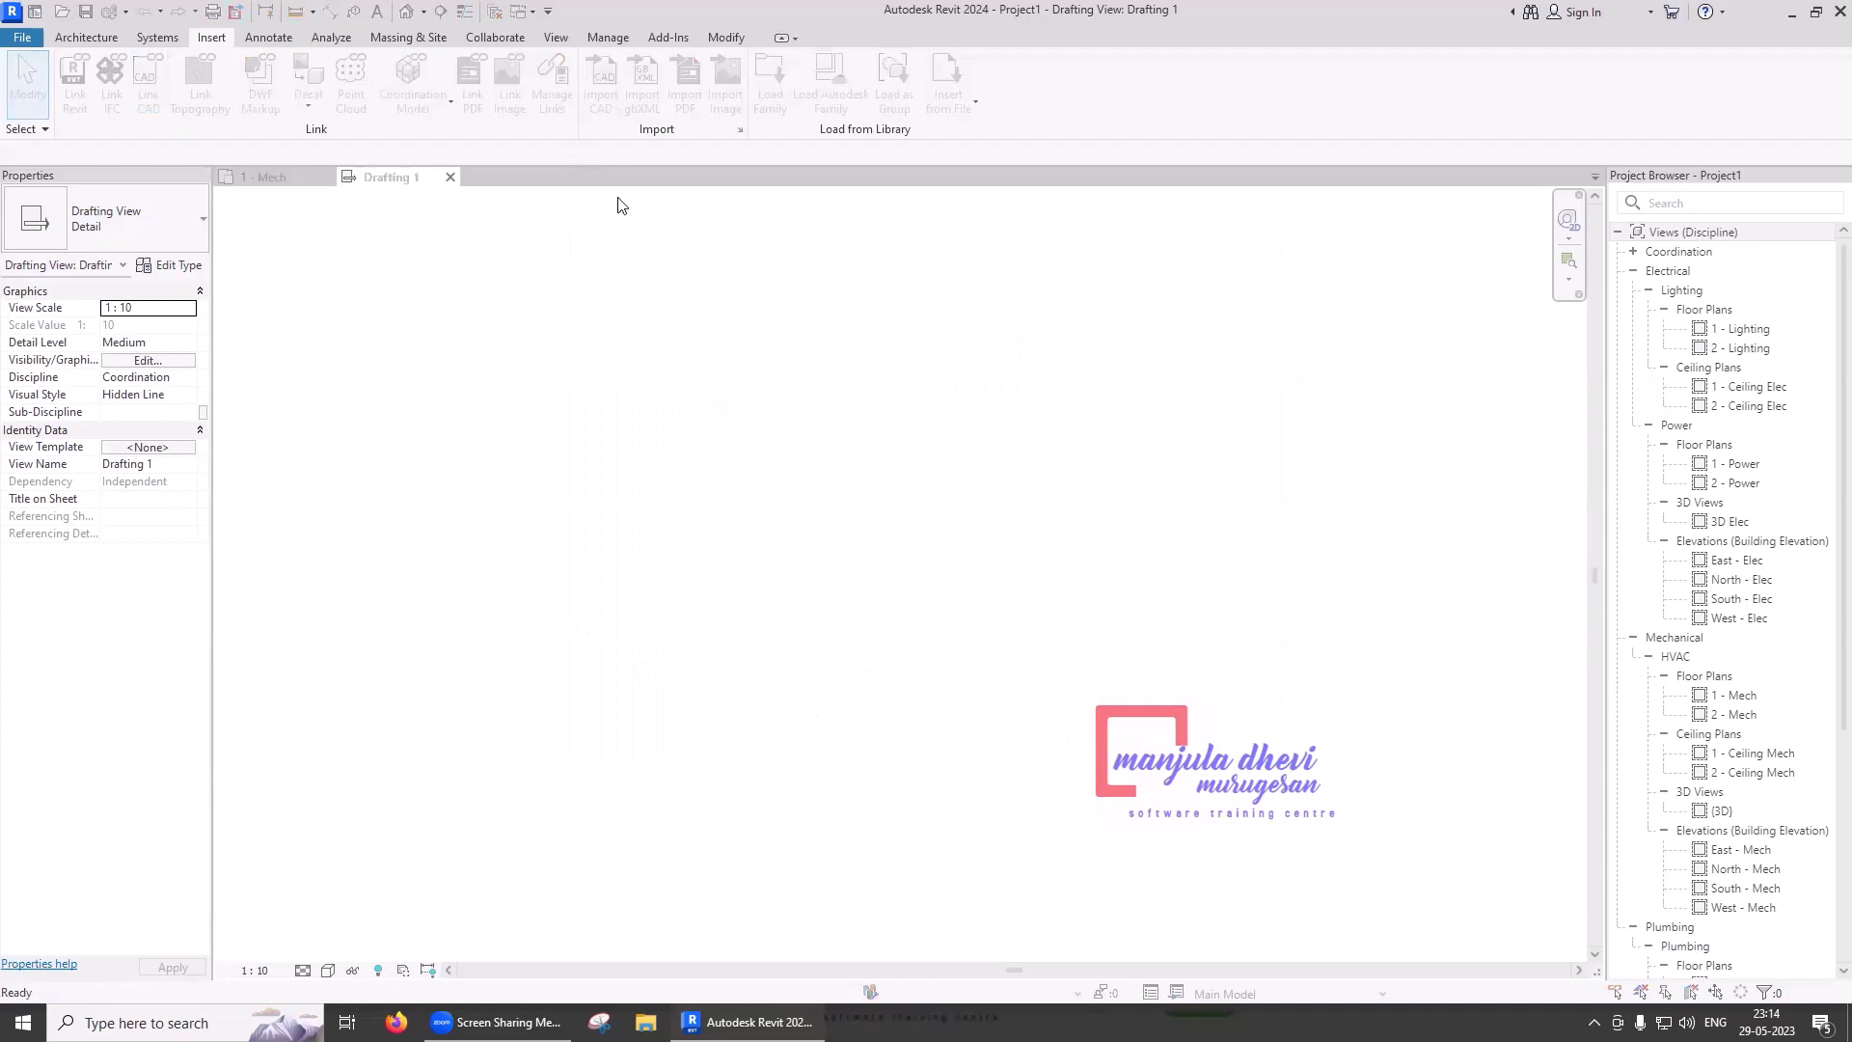
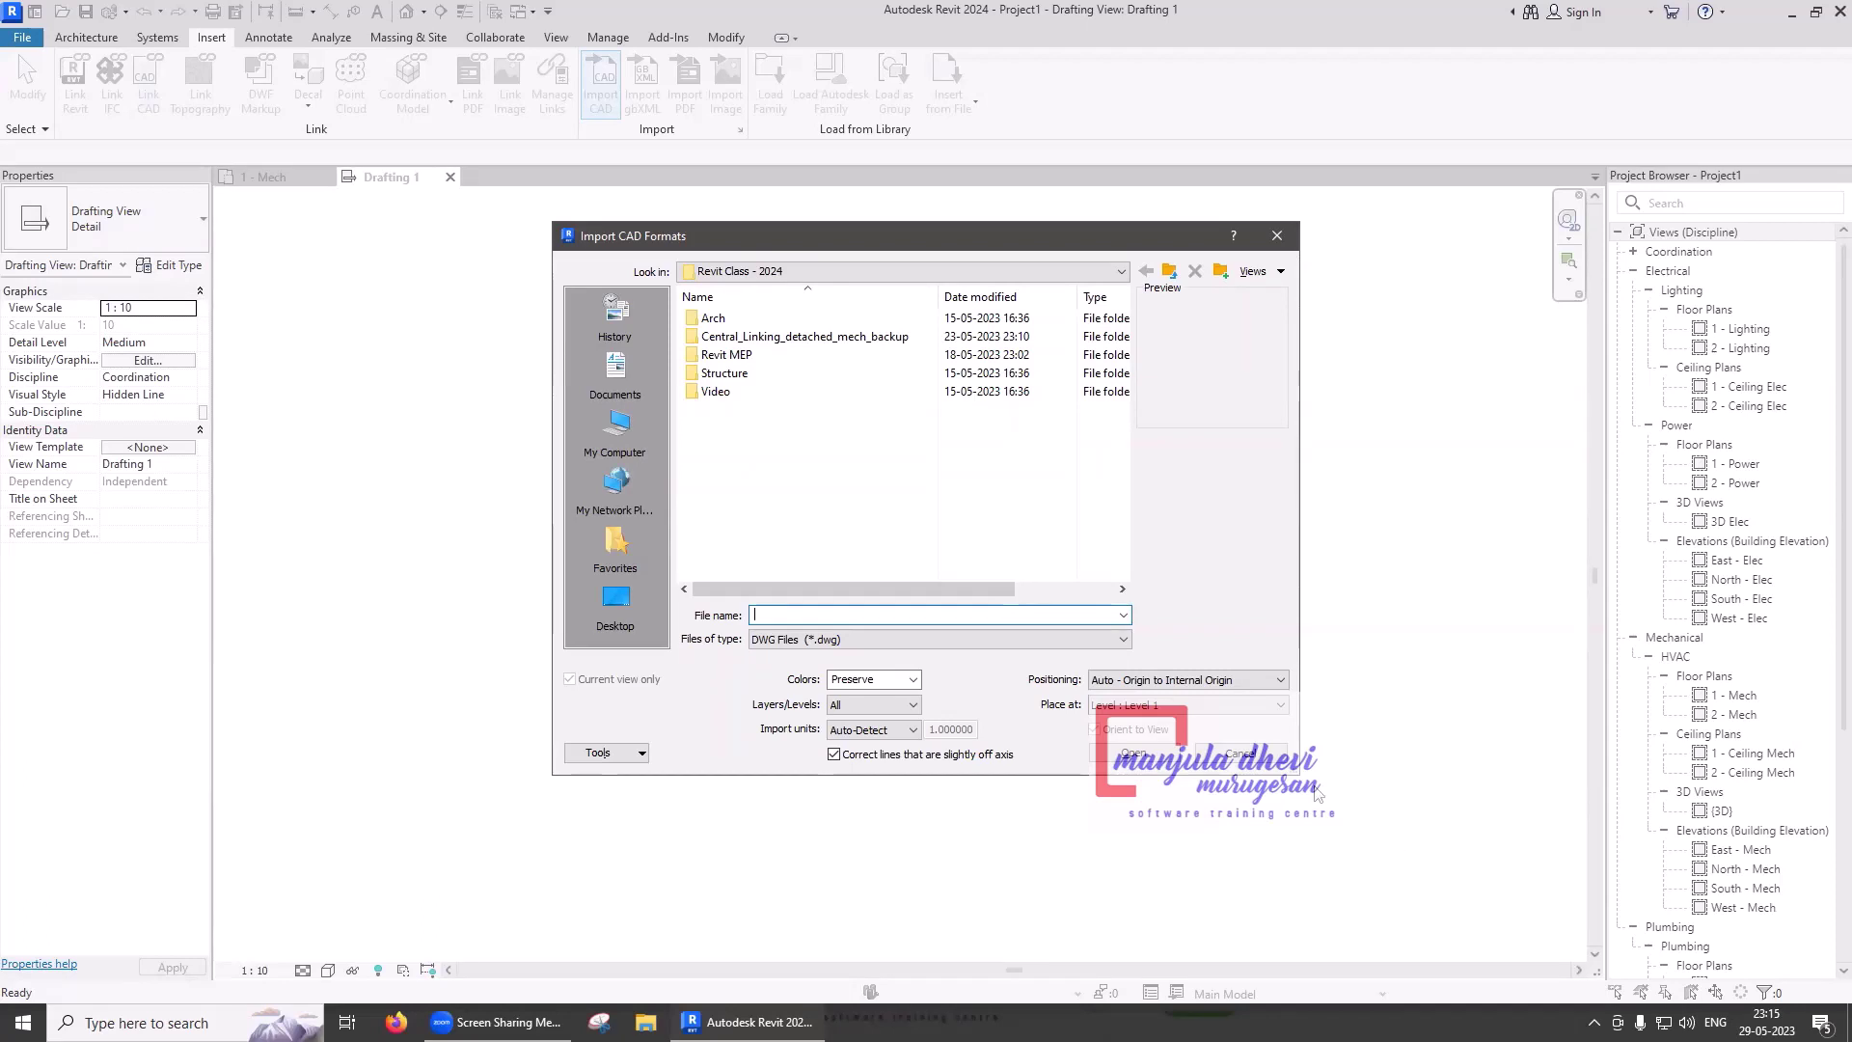
- Close the CAD import without importing any file and bring up the Annotate tools
left_click(1246, 758)
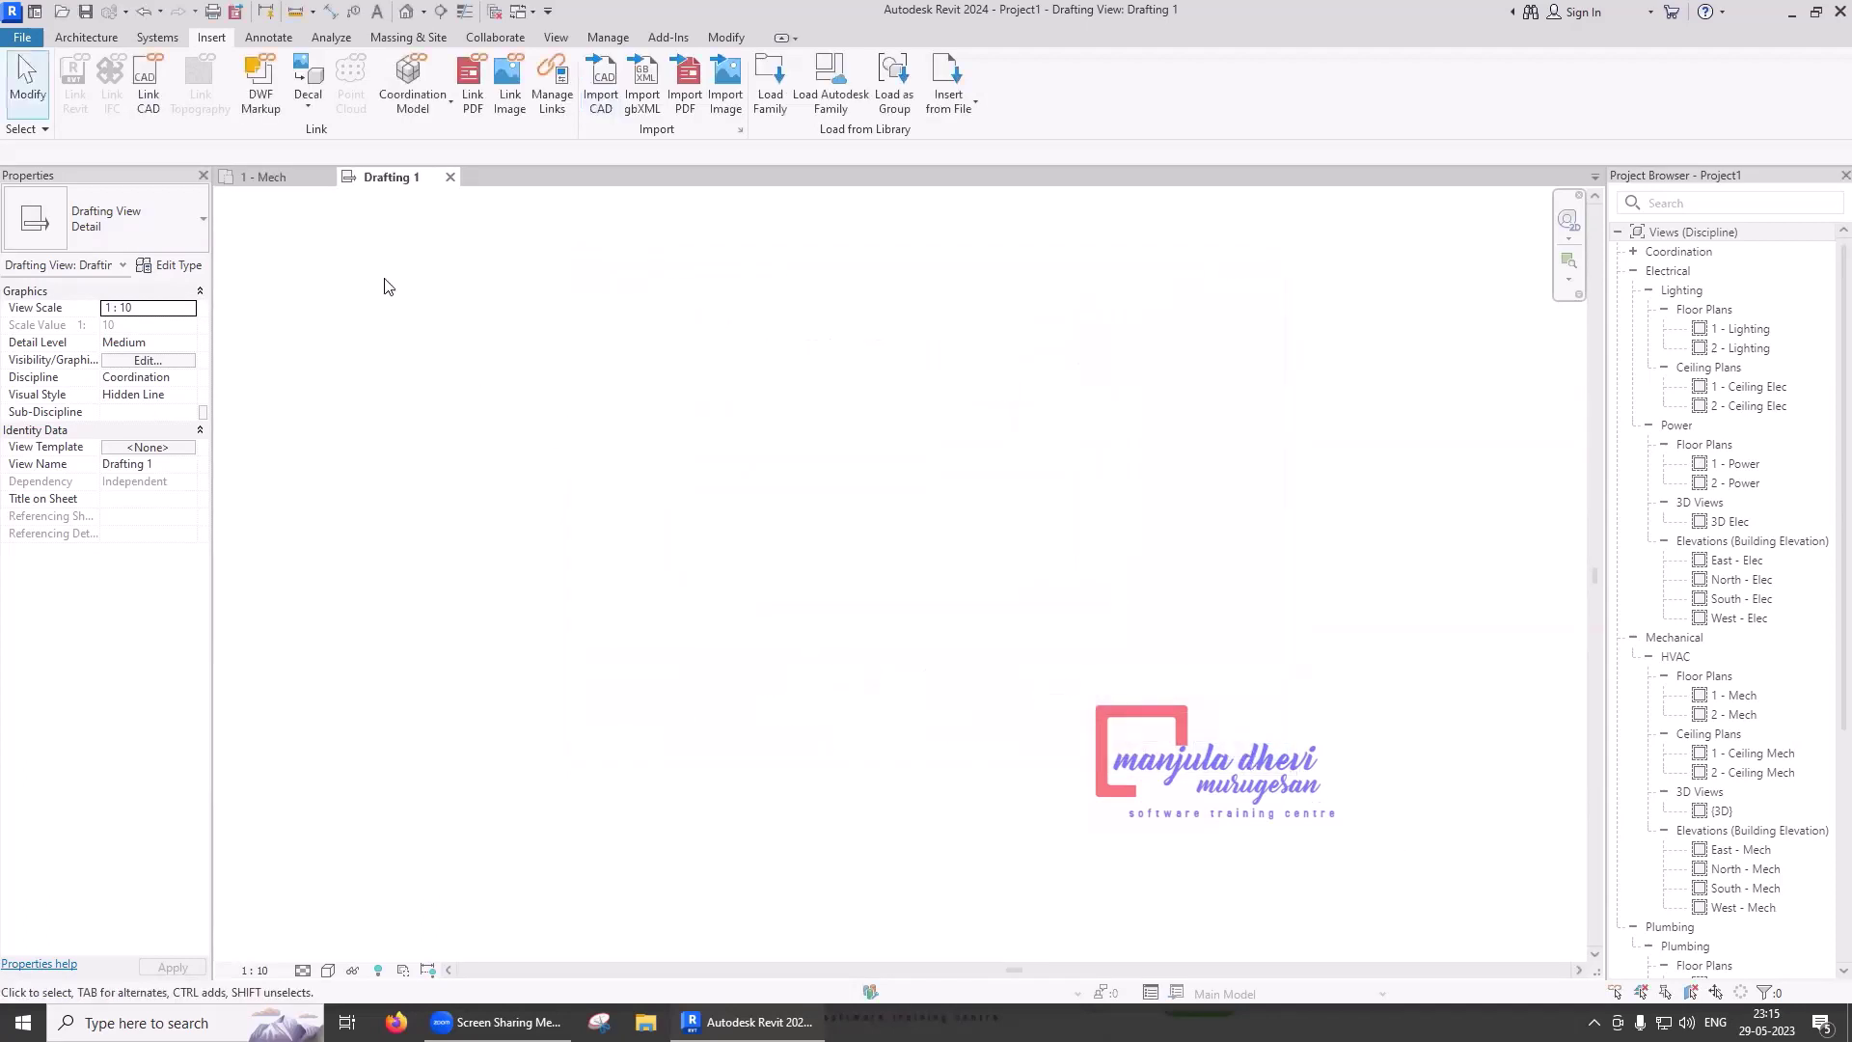
left_click(261, 37)
- Draw a 2000 × 1700 detail-line rectangle and an overlapping eight-sided polygon
left_click(492, 104)
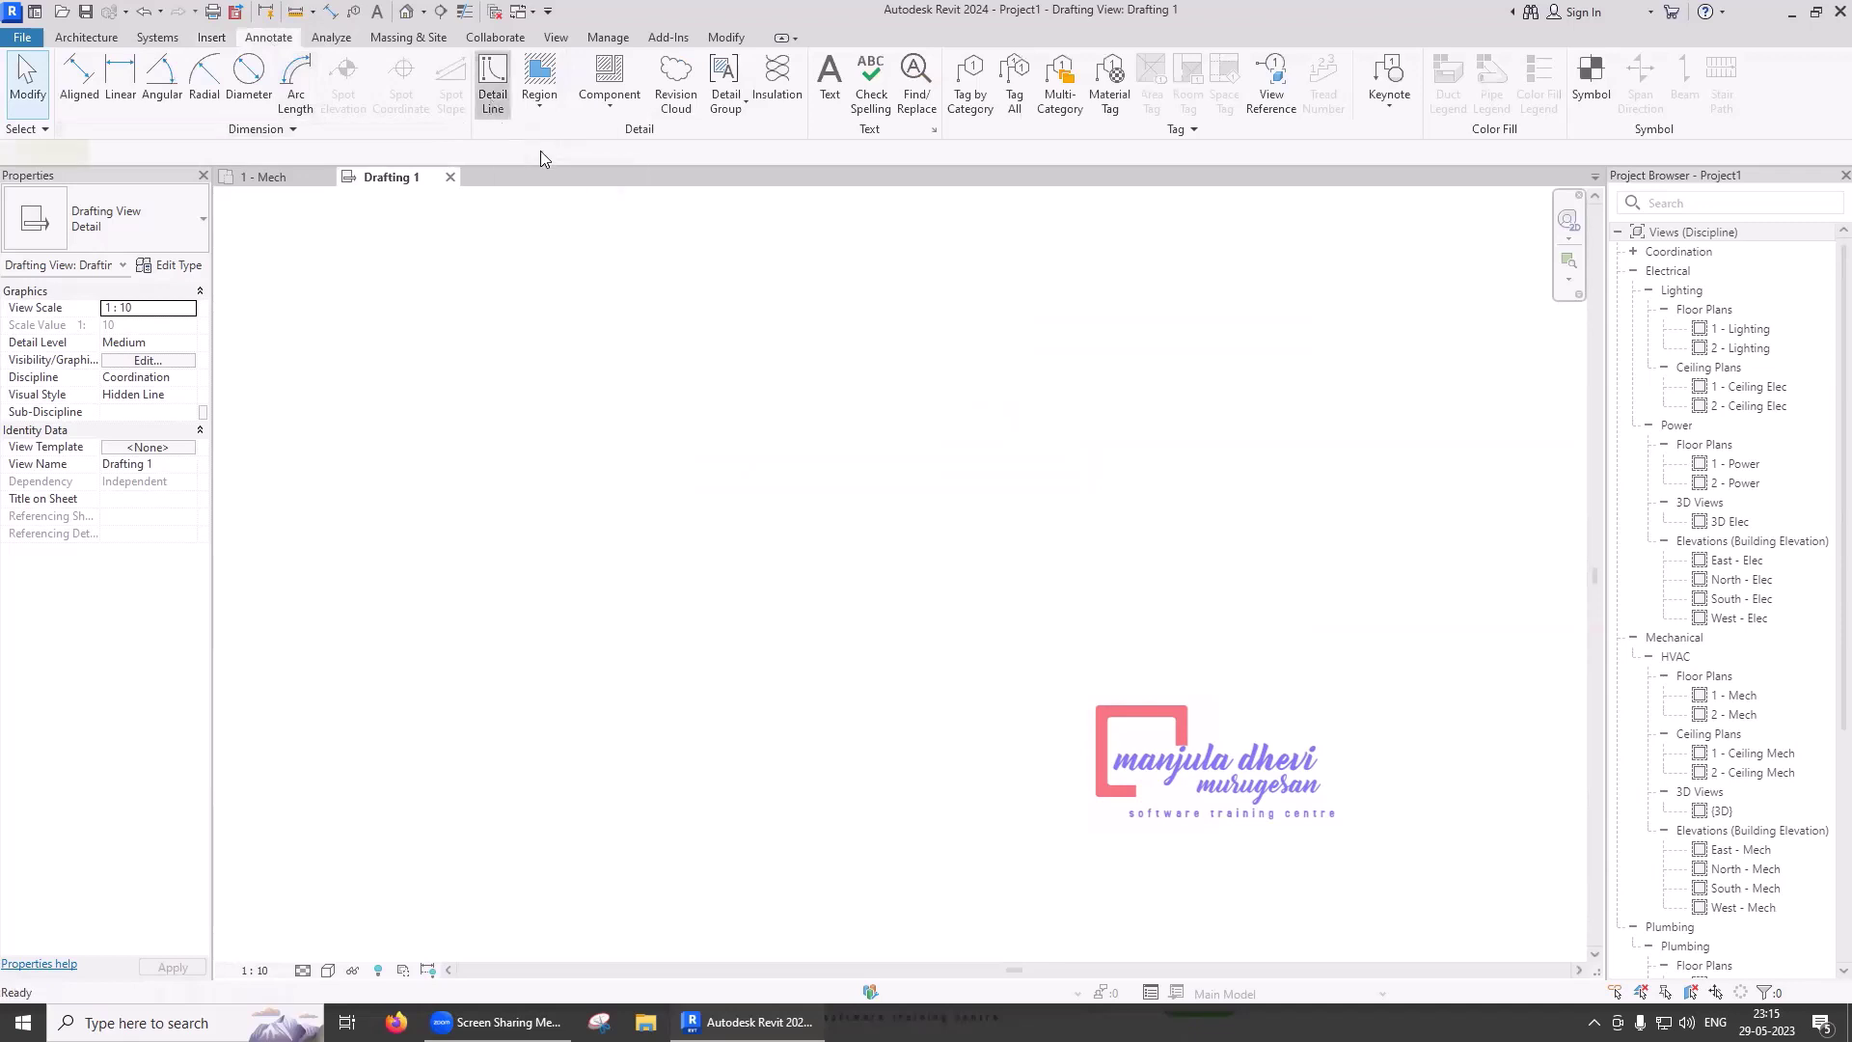
left_click(849, 70)
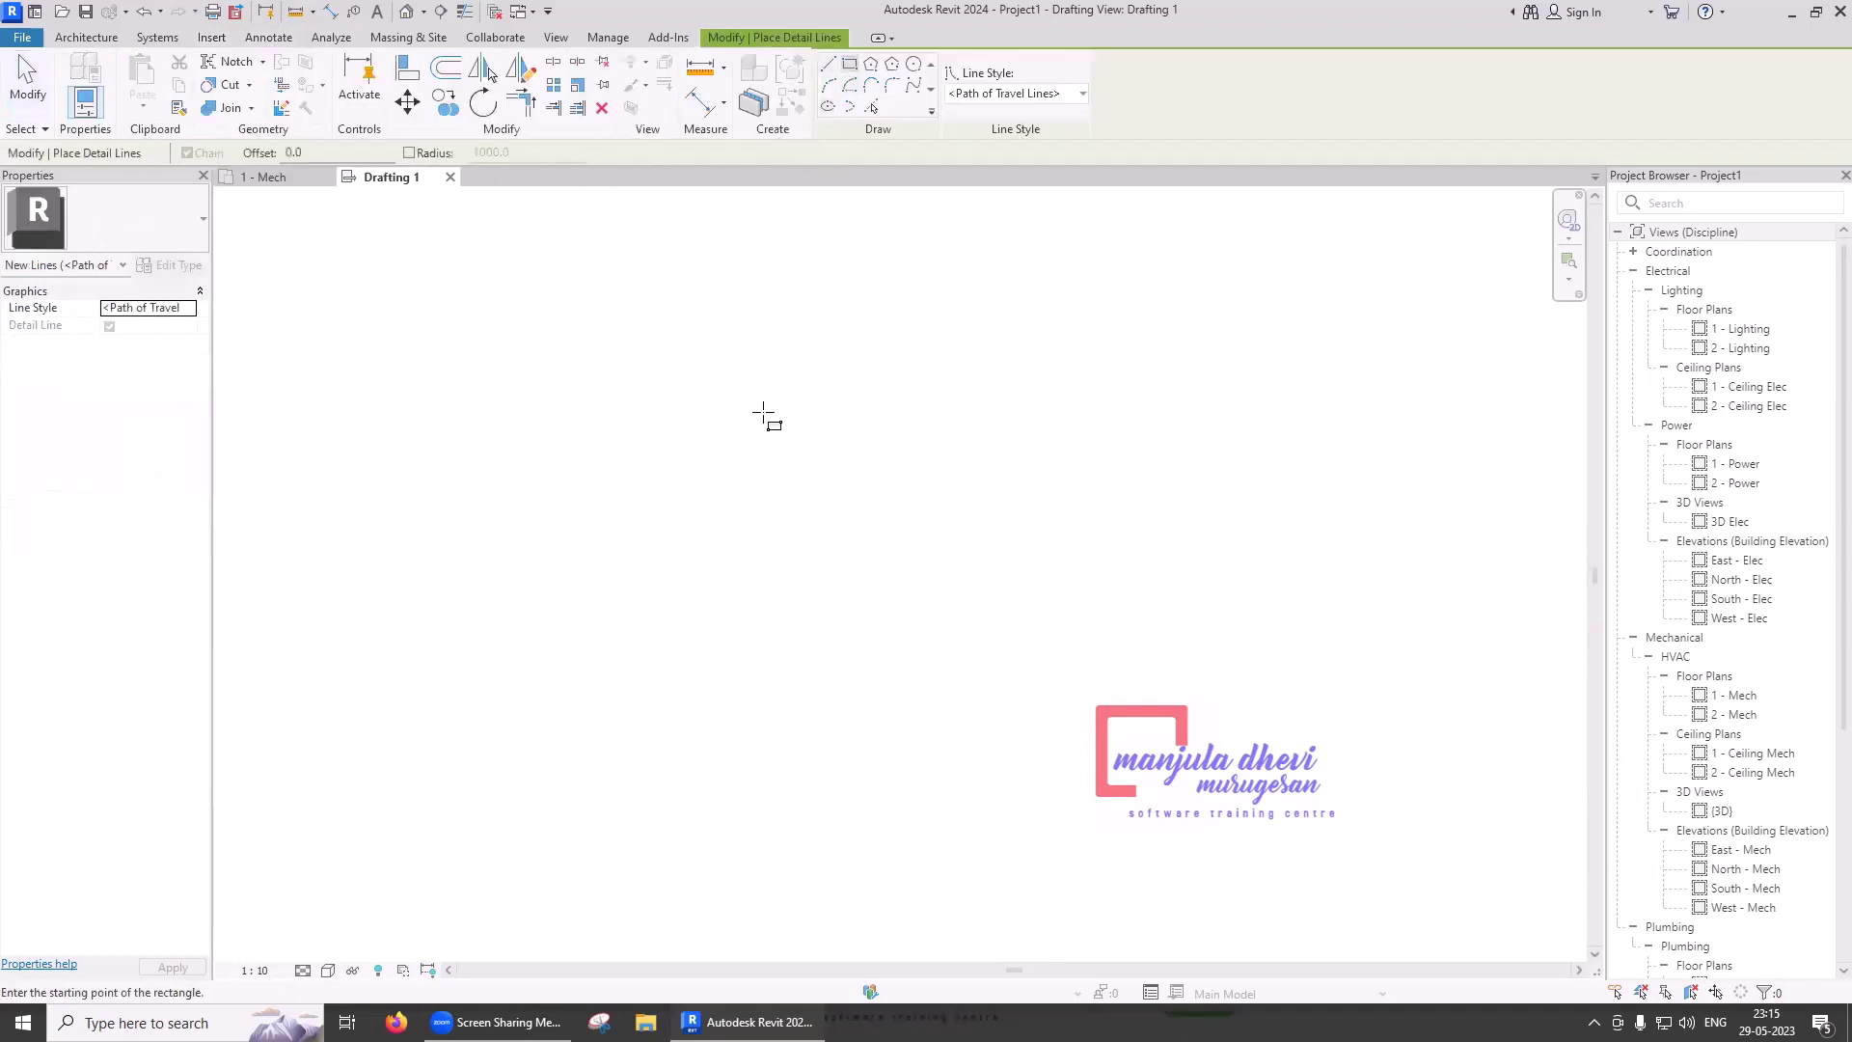
left_click(762, 411)
left_click(1044, 650)
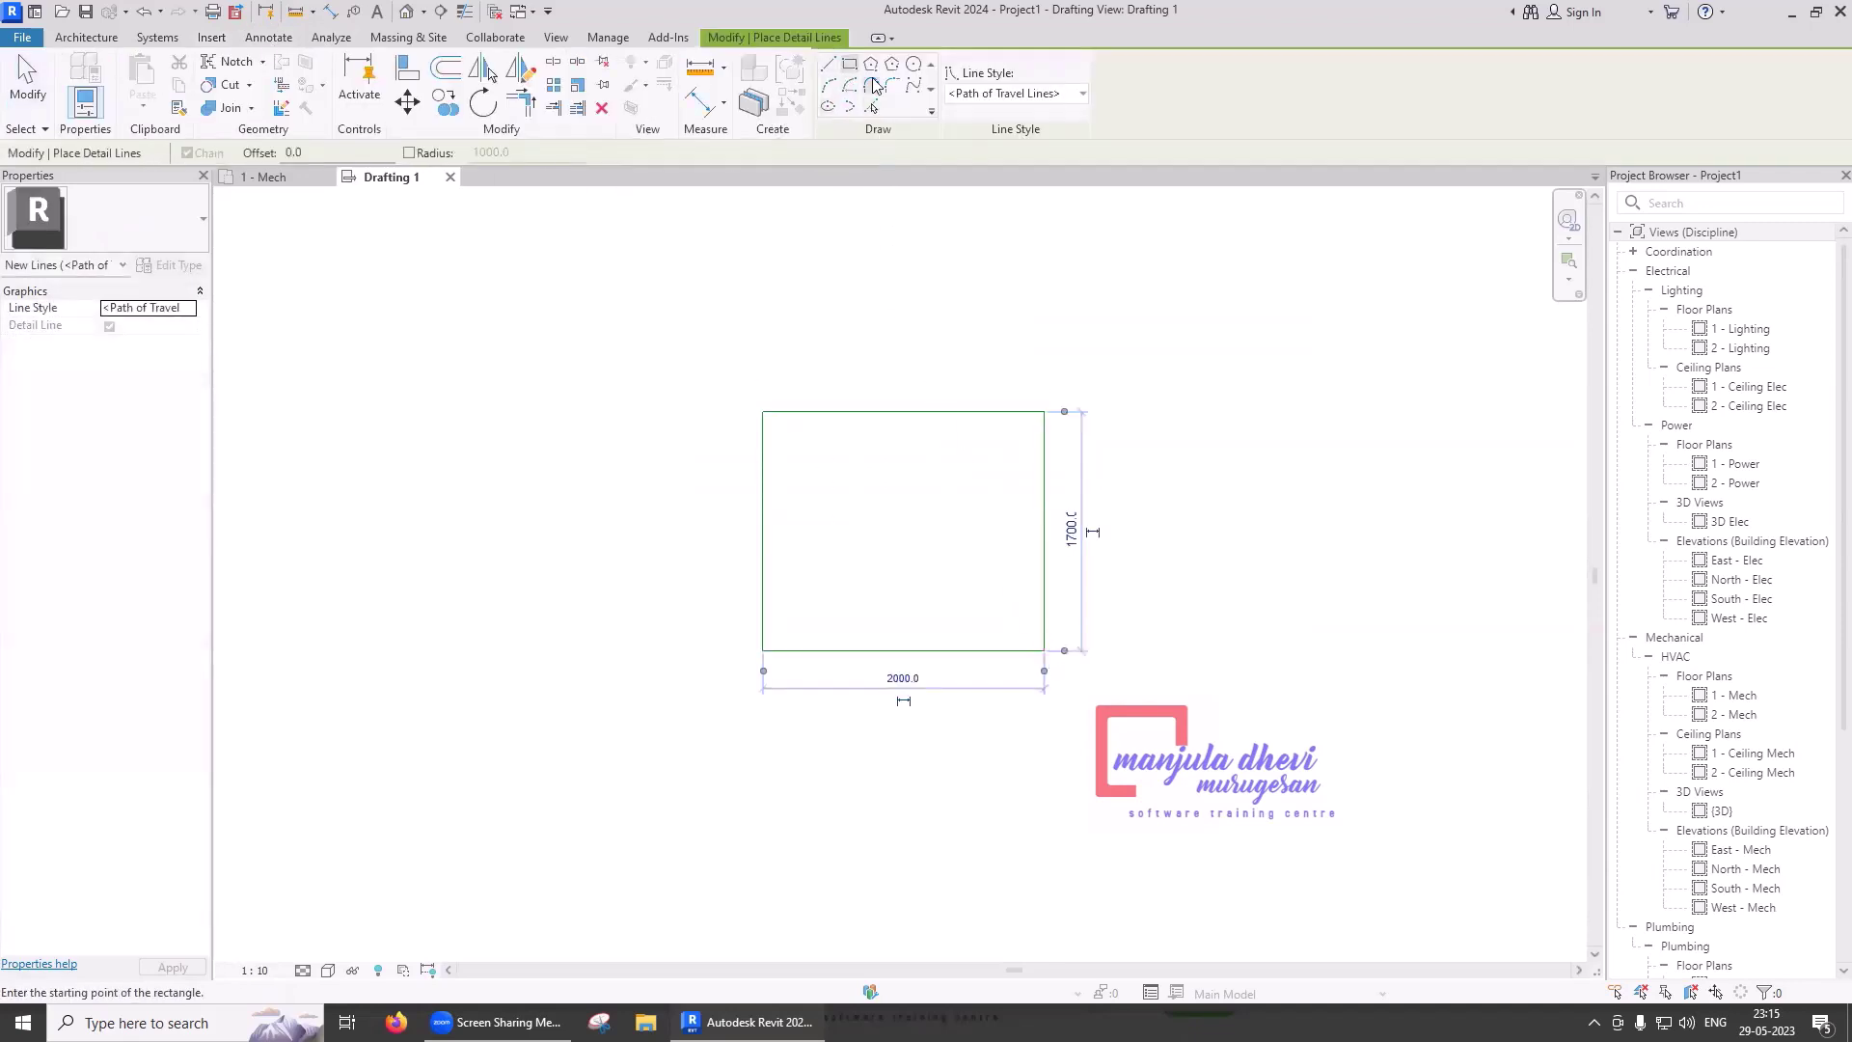
left_click(871, 65)
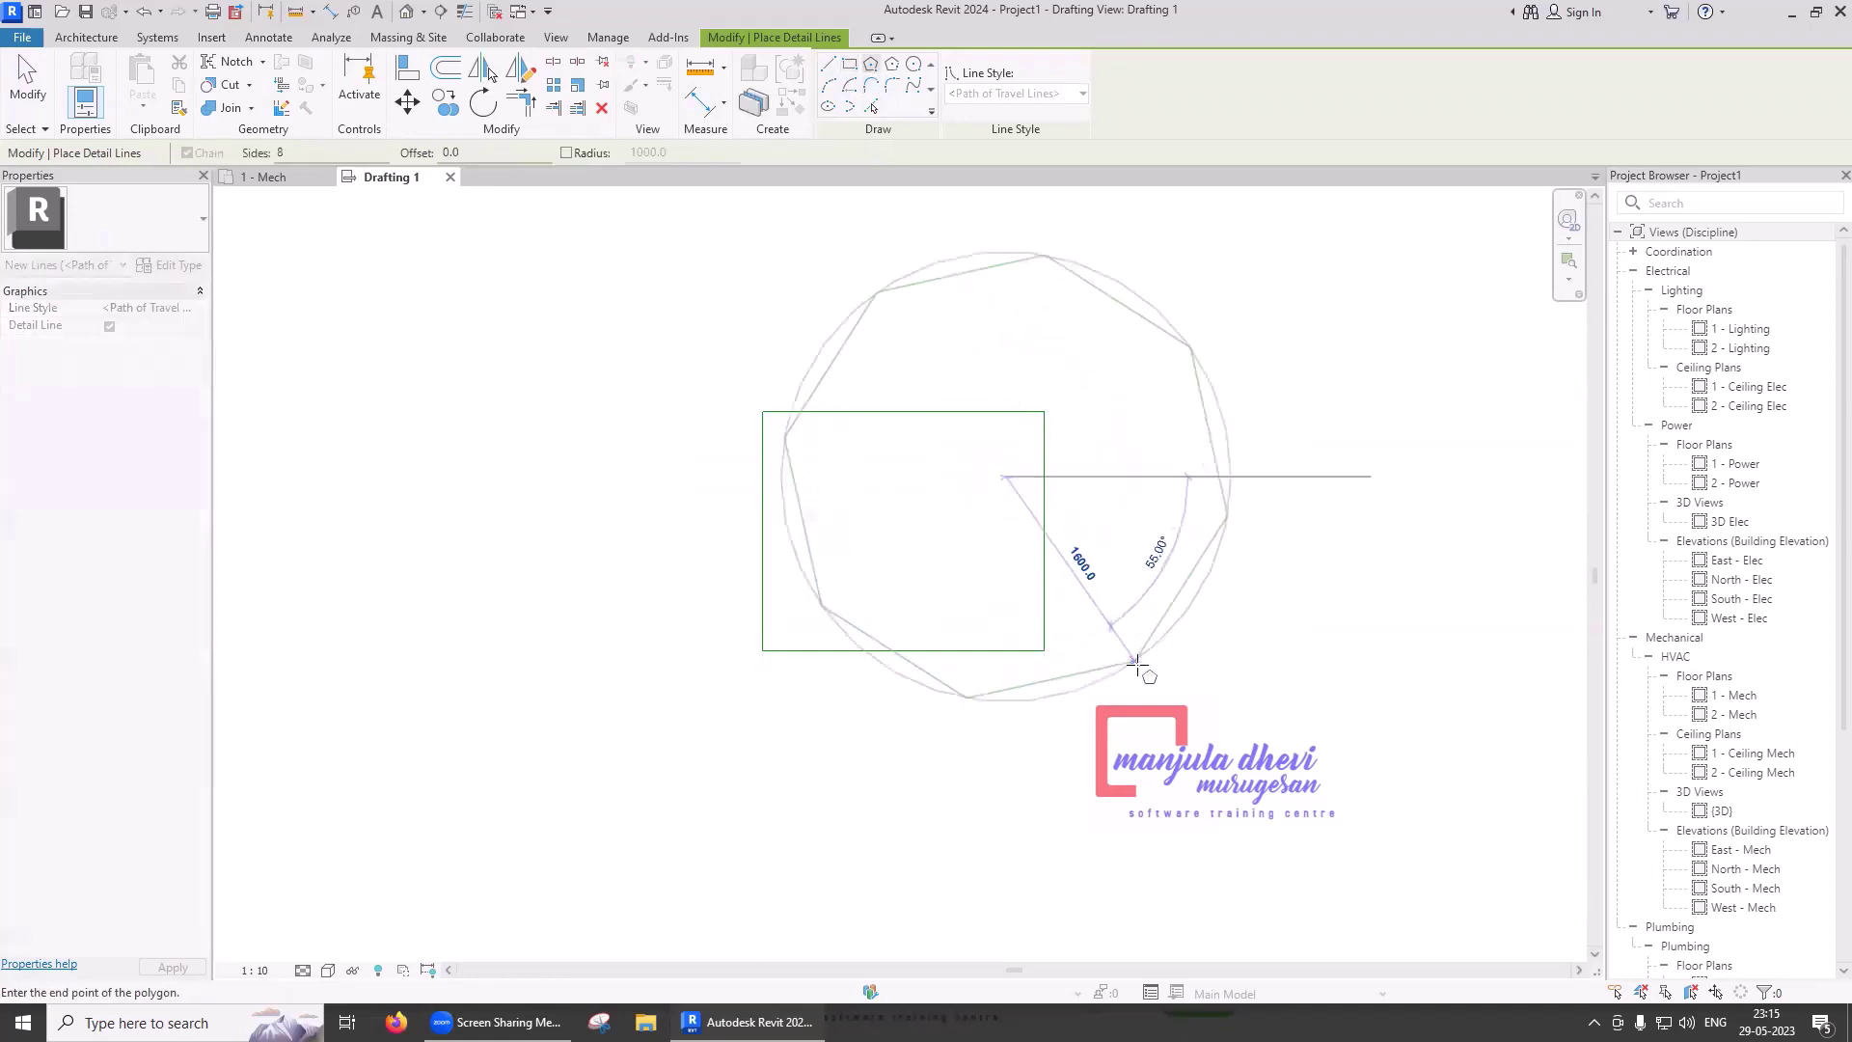
left_click(1135, 661)
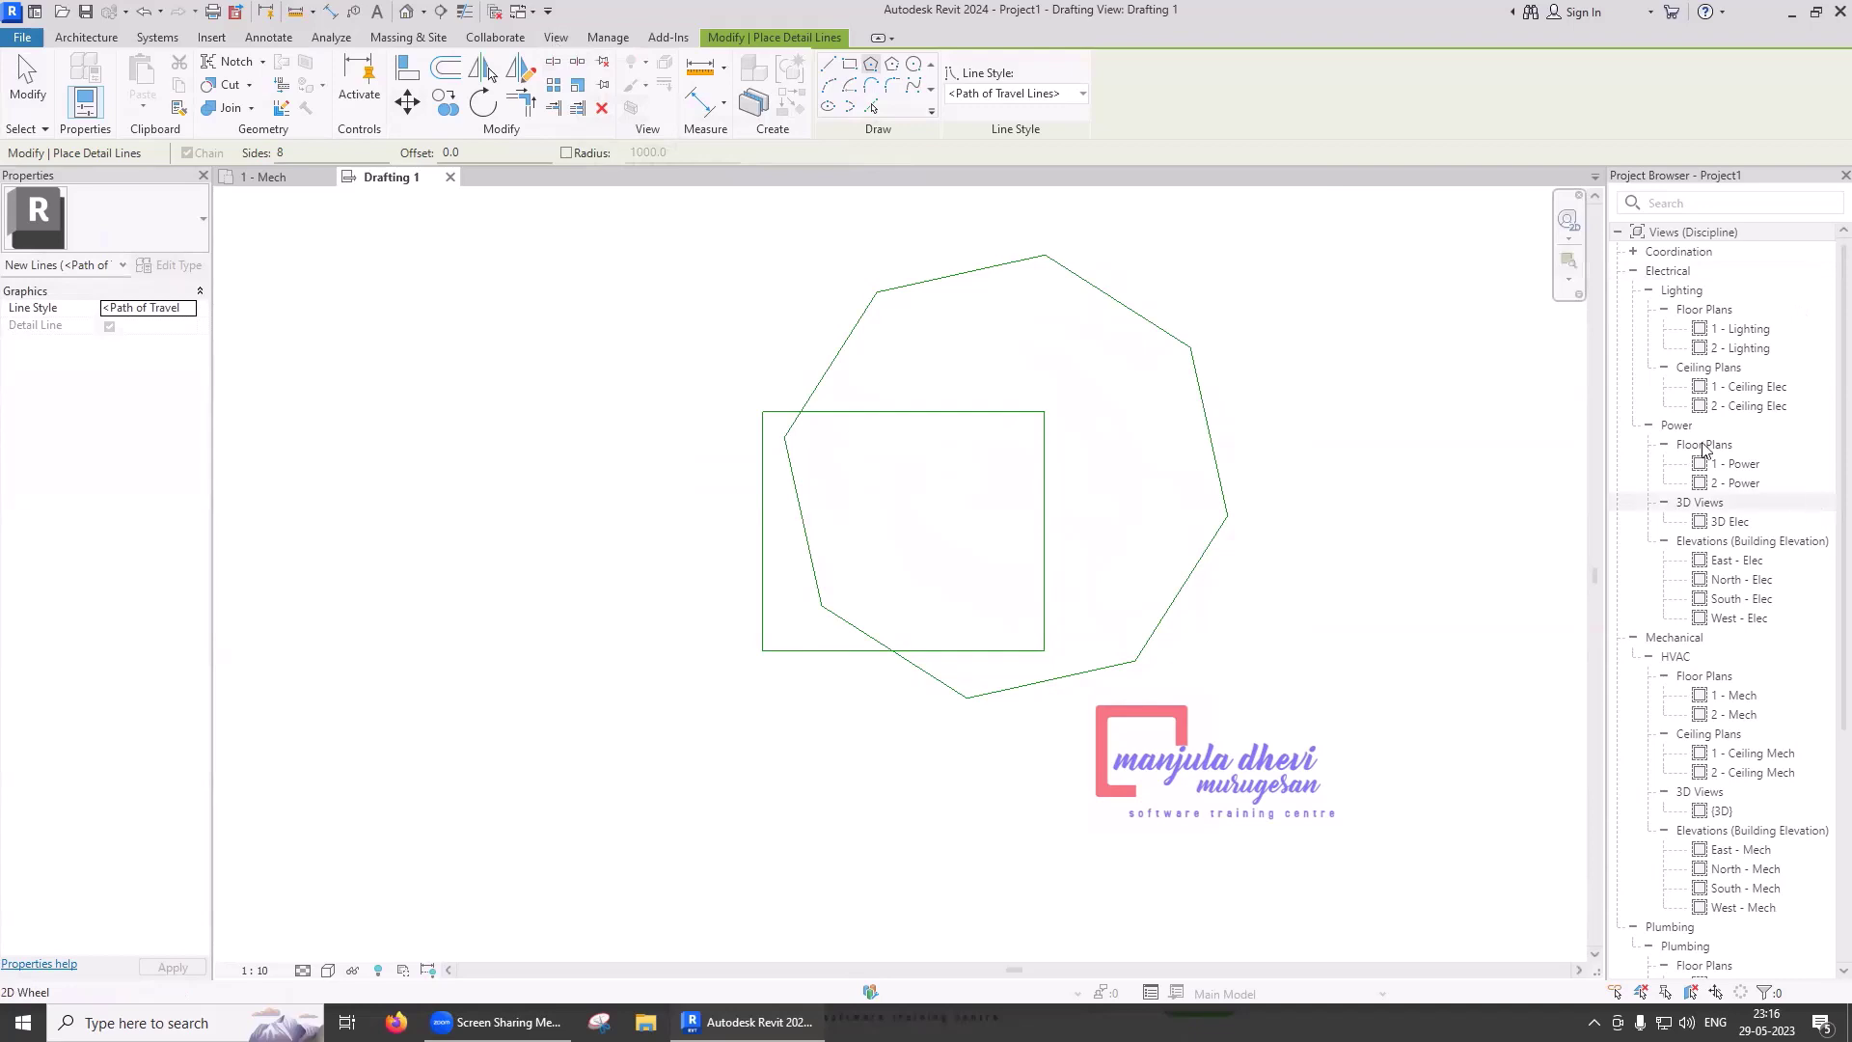
- Expand Coordination's drafting views in the Project Browser to reveal Drafting 1
left_click(1633, 255)
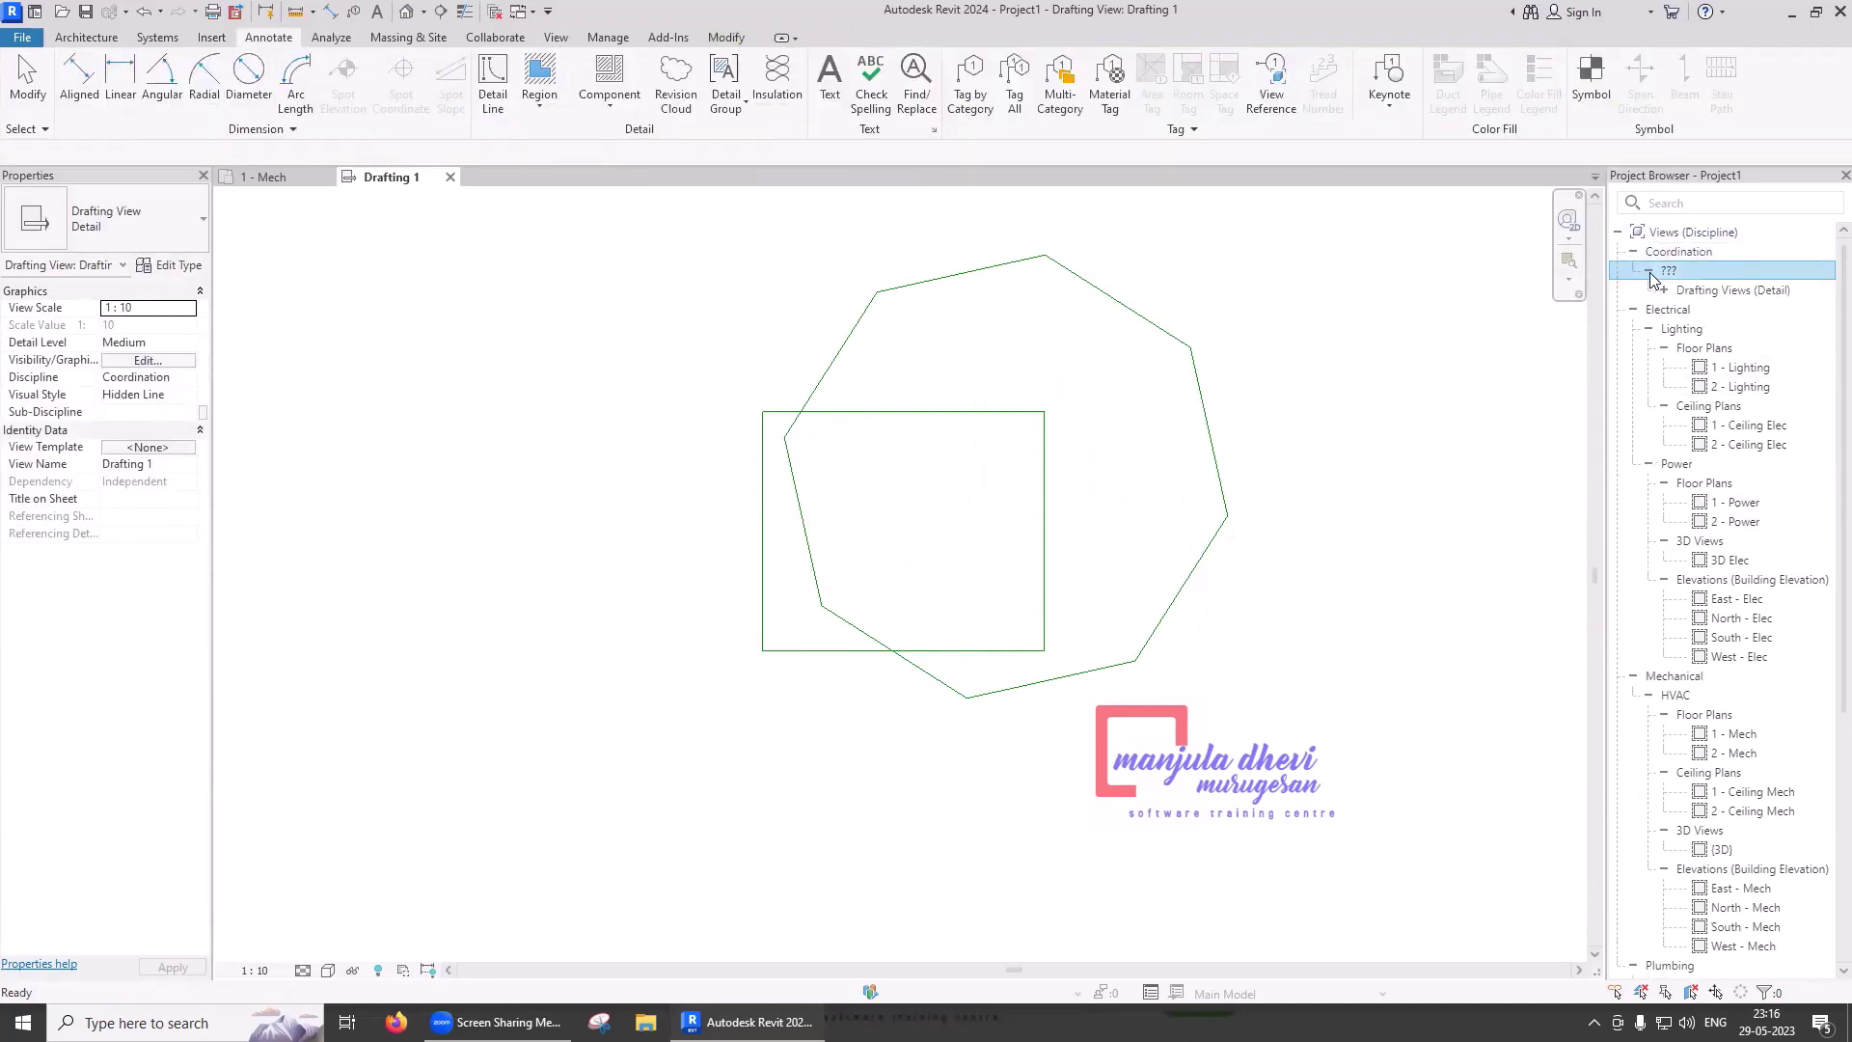
left_click(1646, 270)
left_click(1664, 290)
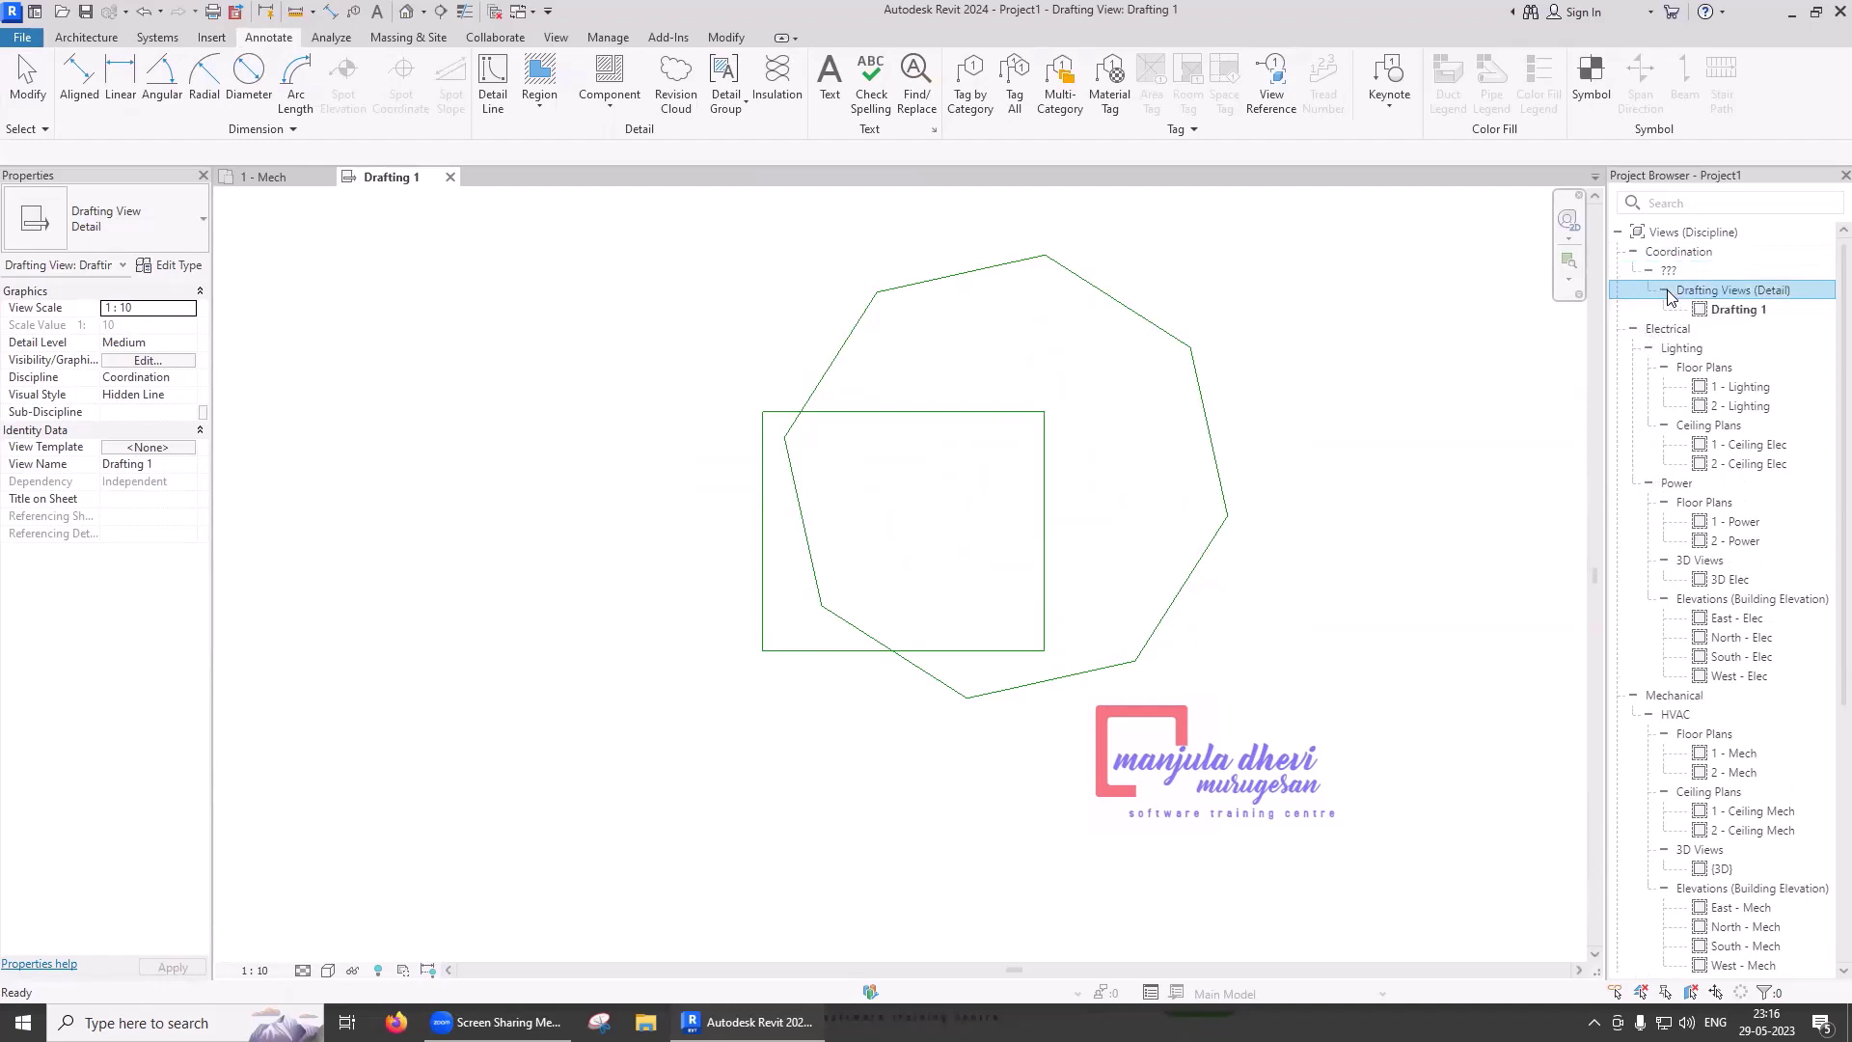
right_click(1754, 320)
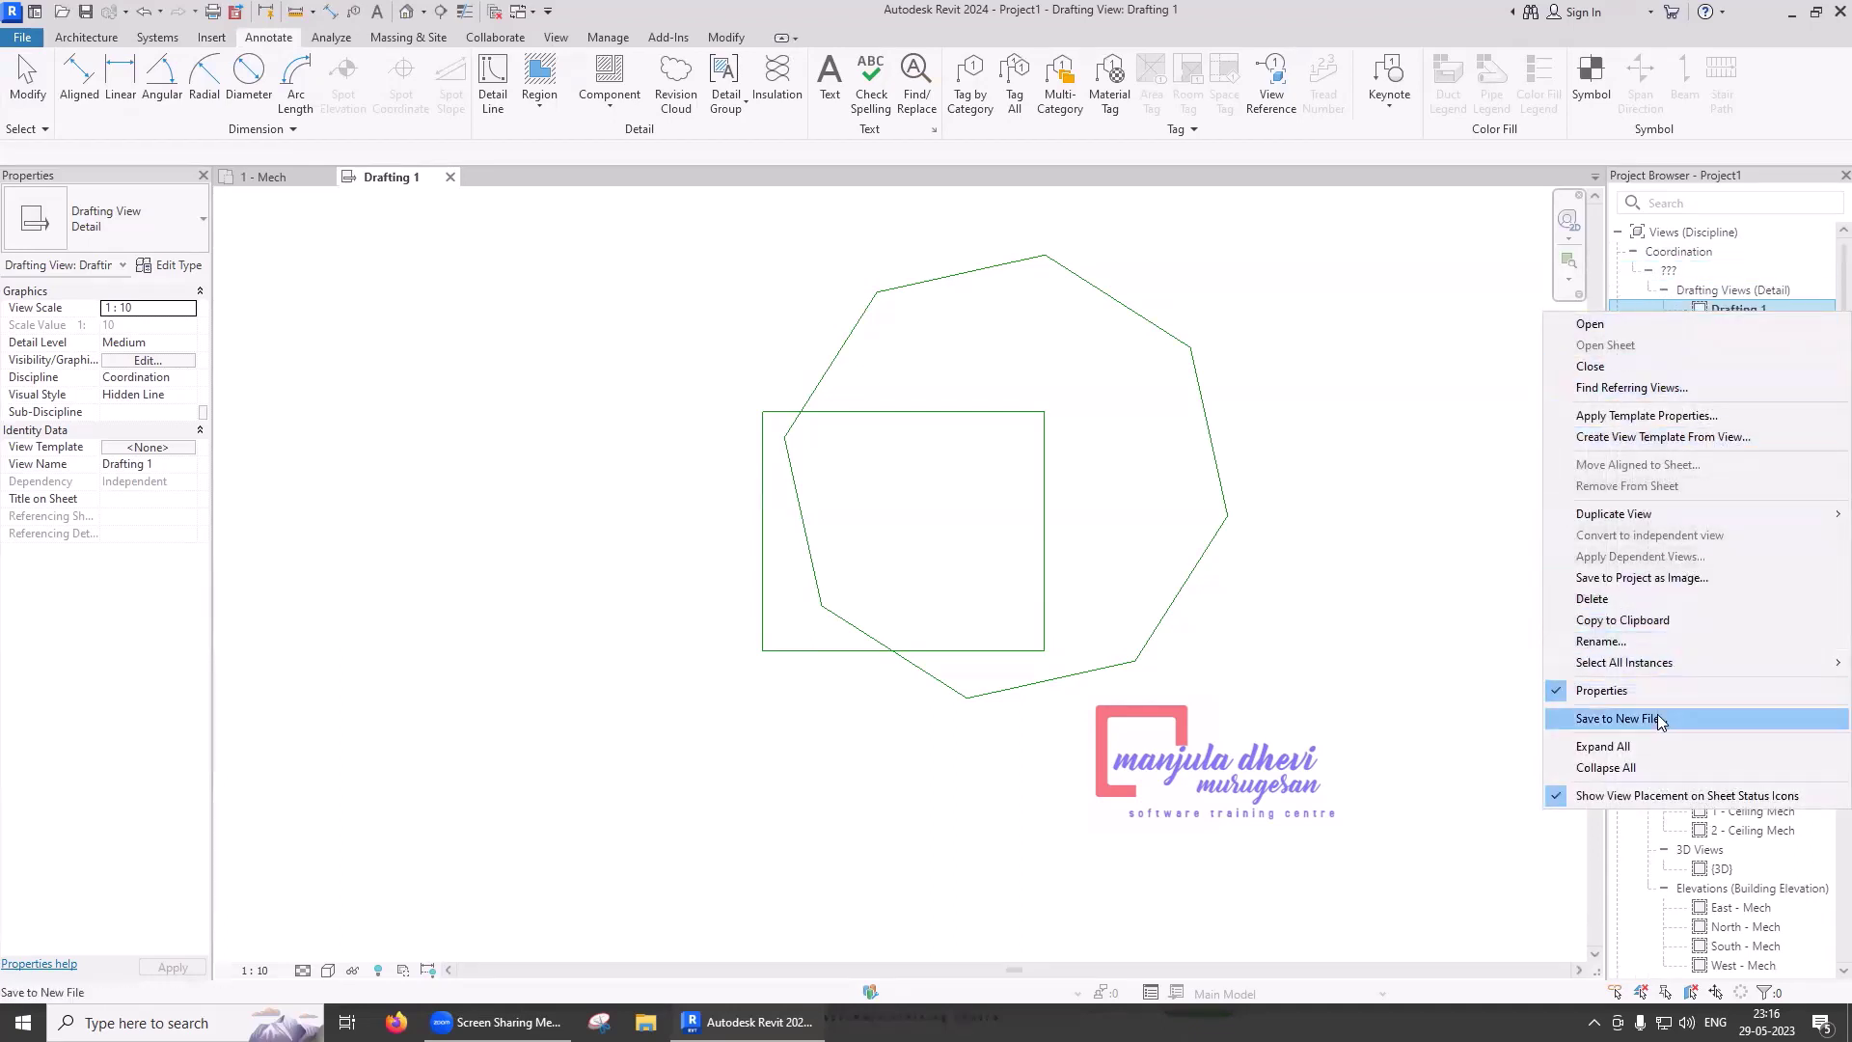
left_click(1378, 750)
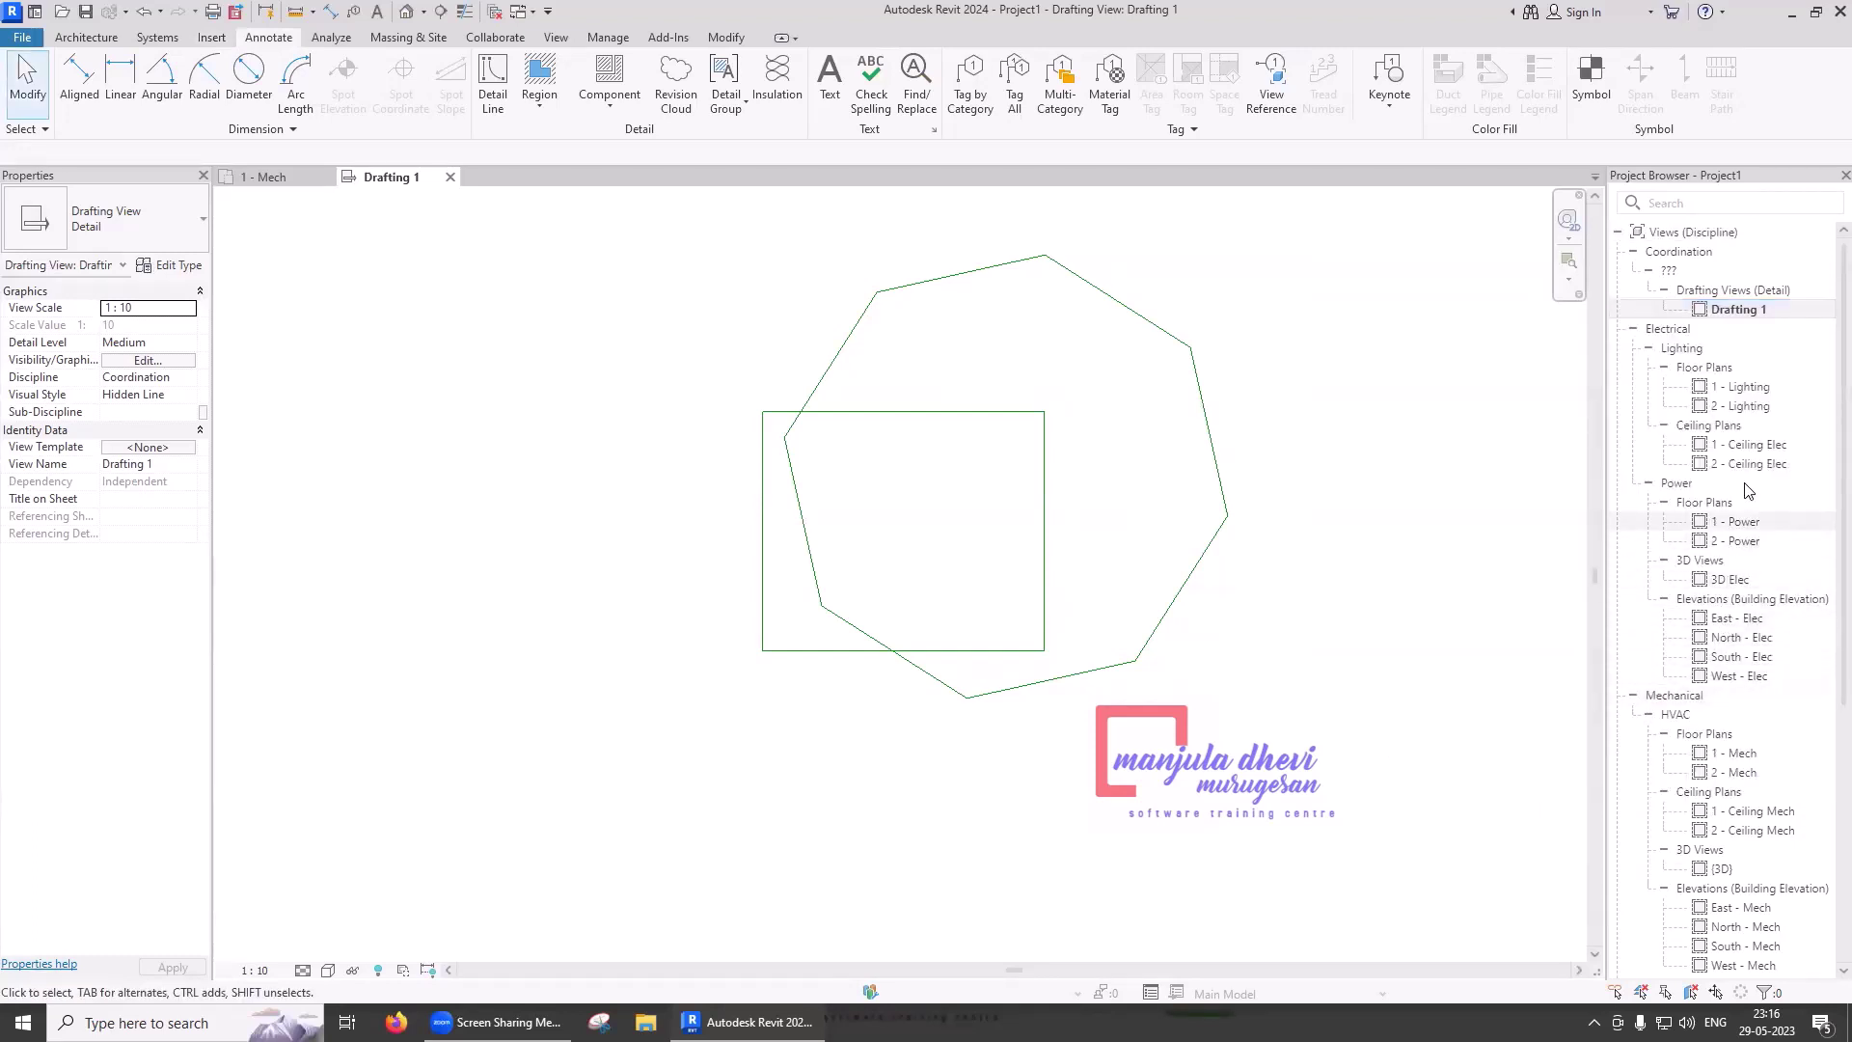
- Inspect the context menus of 1 - Lighting and 1 - Mech without choosing anything
right_click(1747, 387)
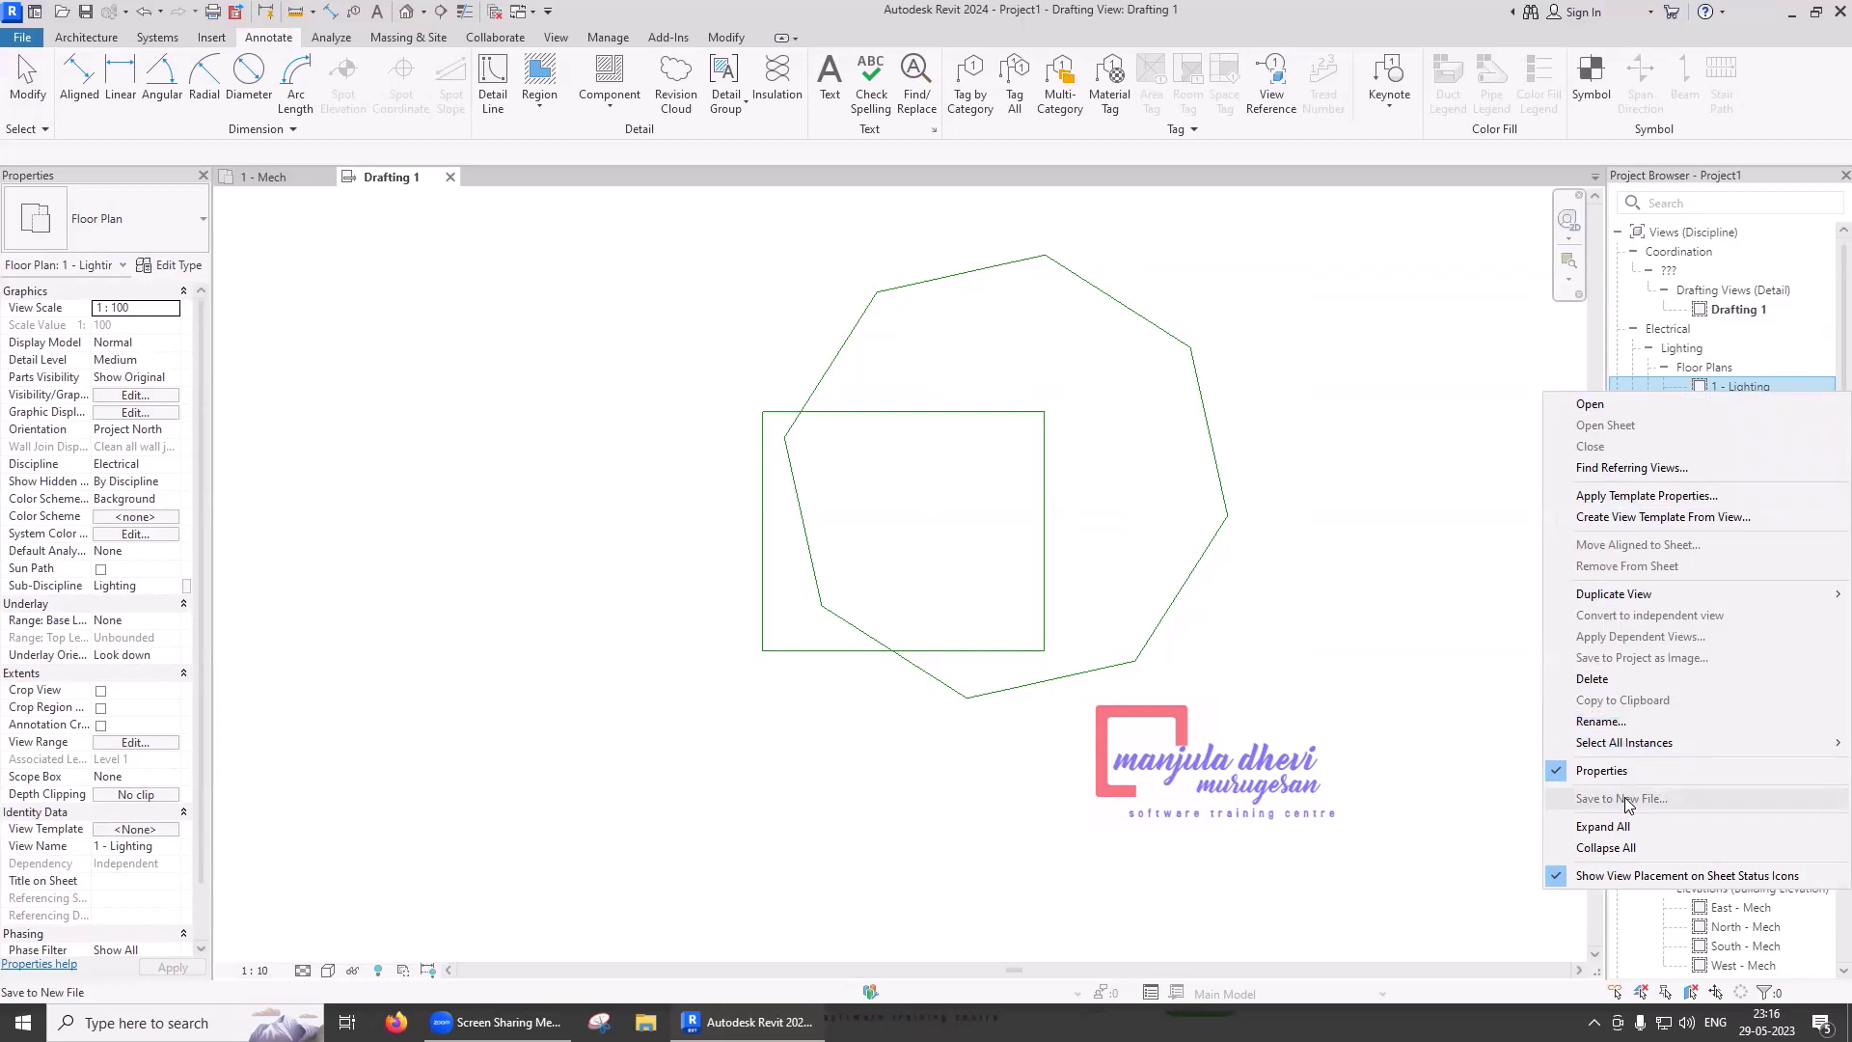
key("Escape")
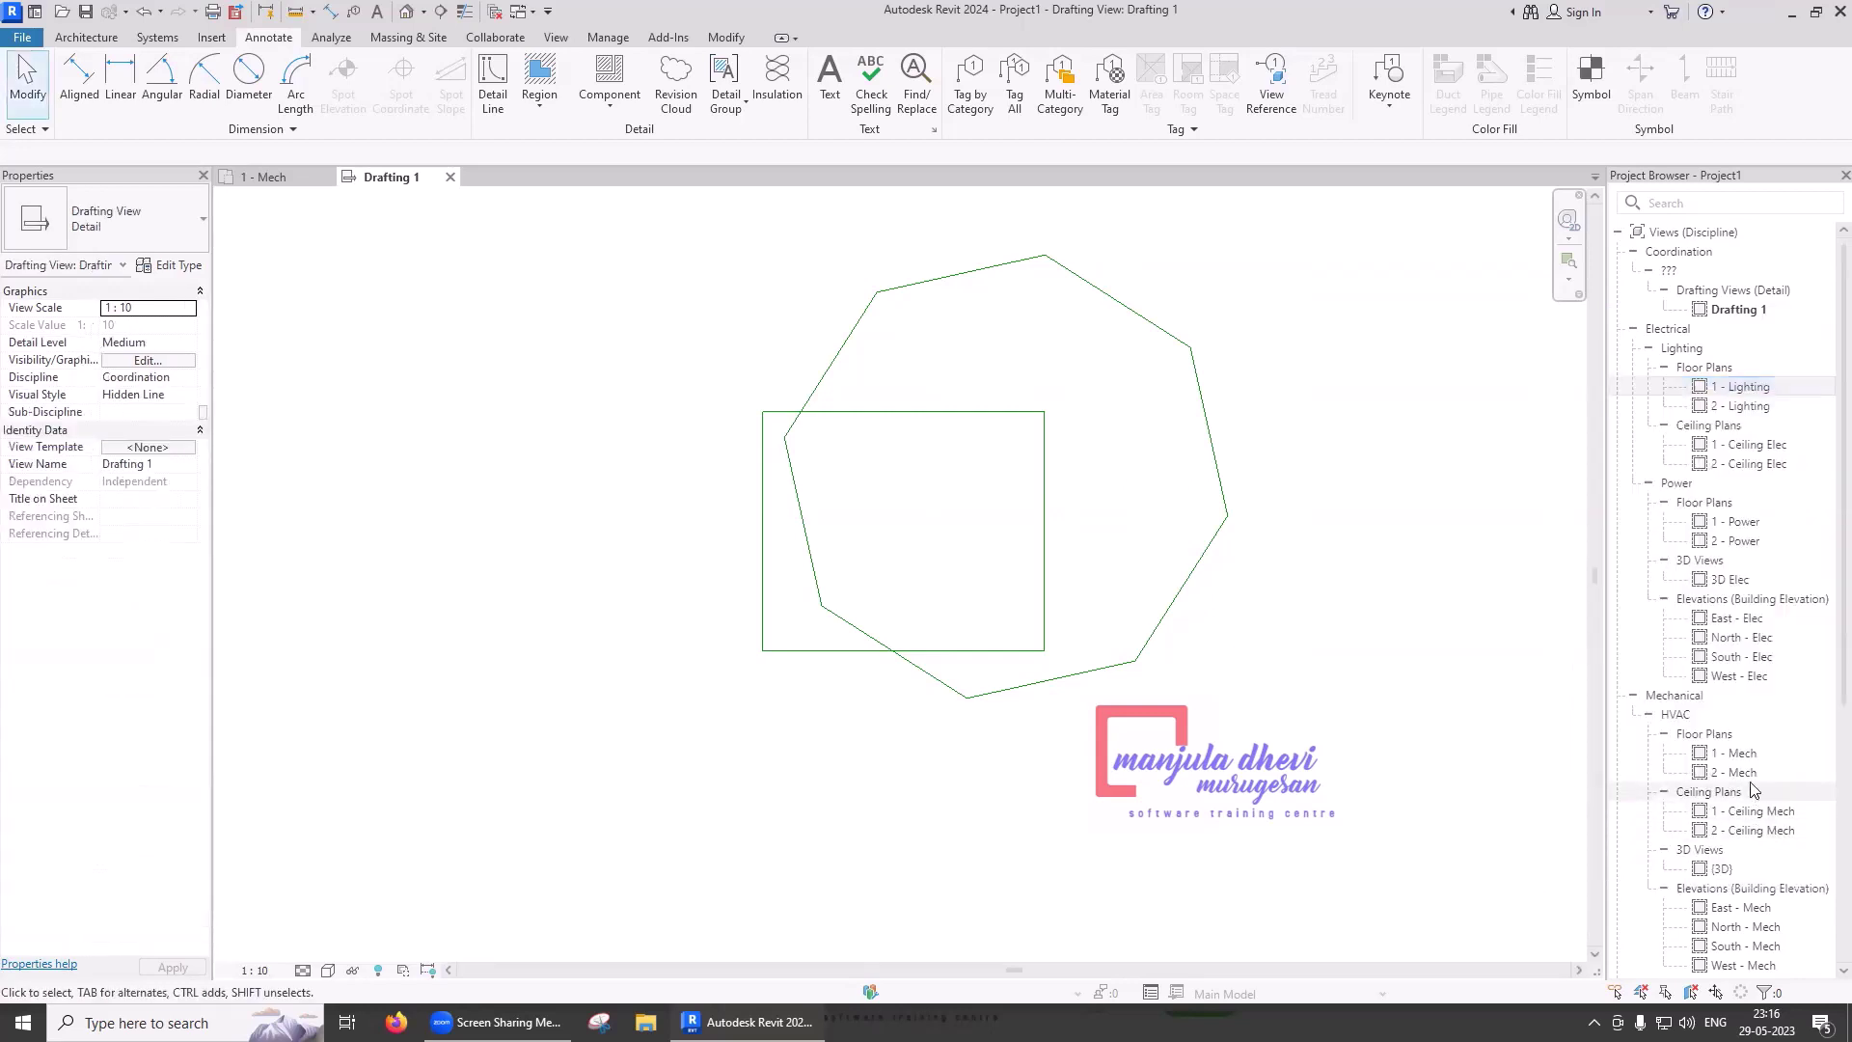
right_click(1733, 752)
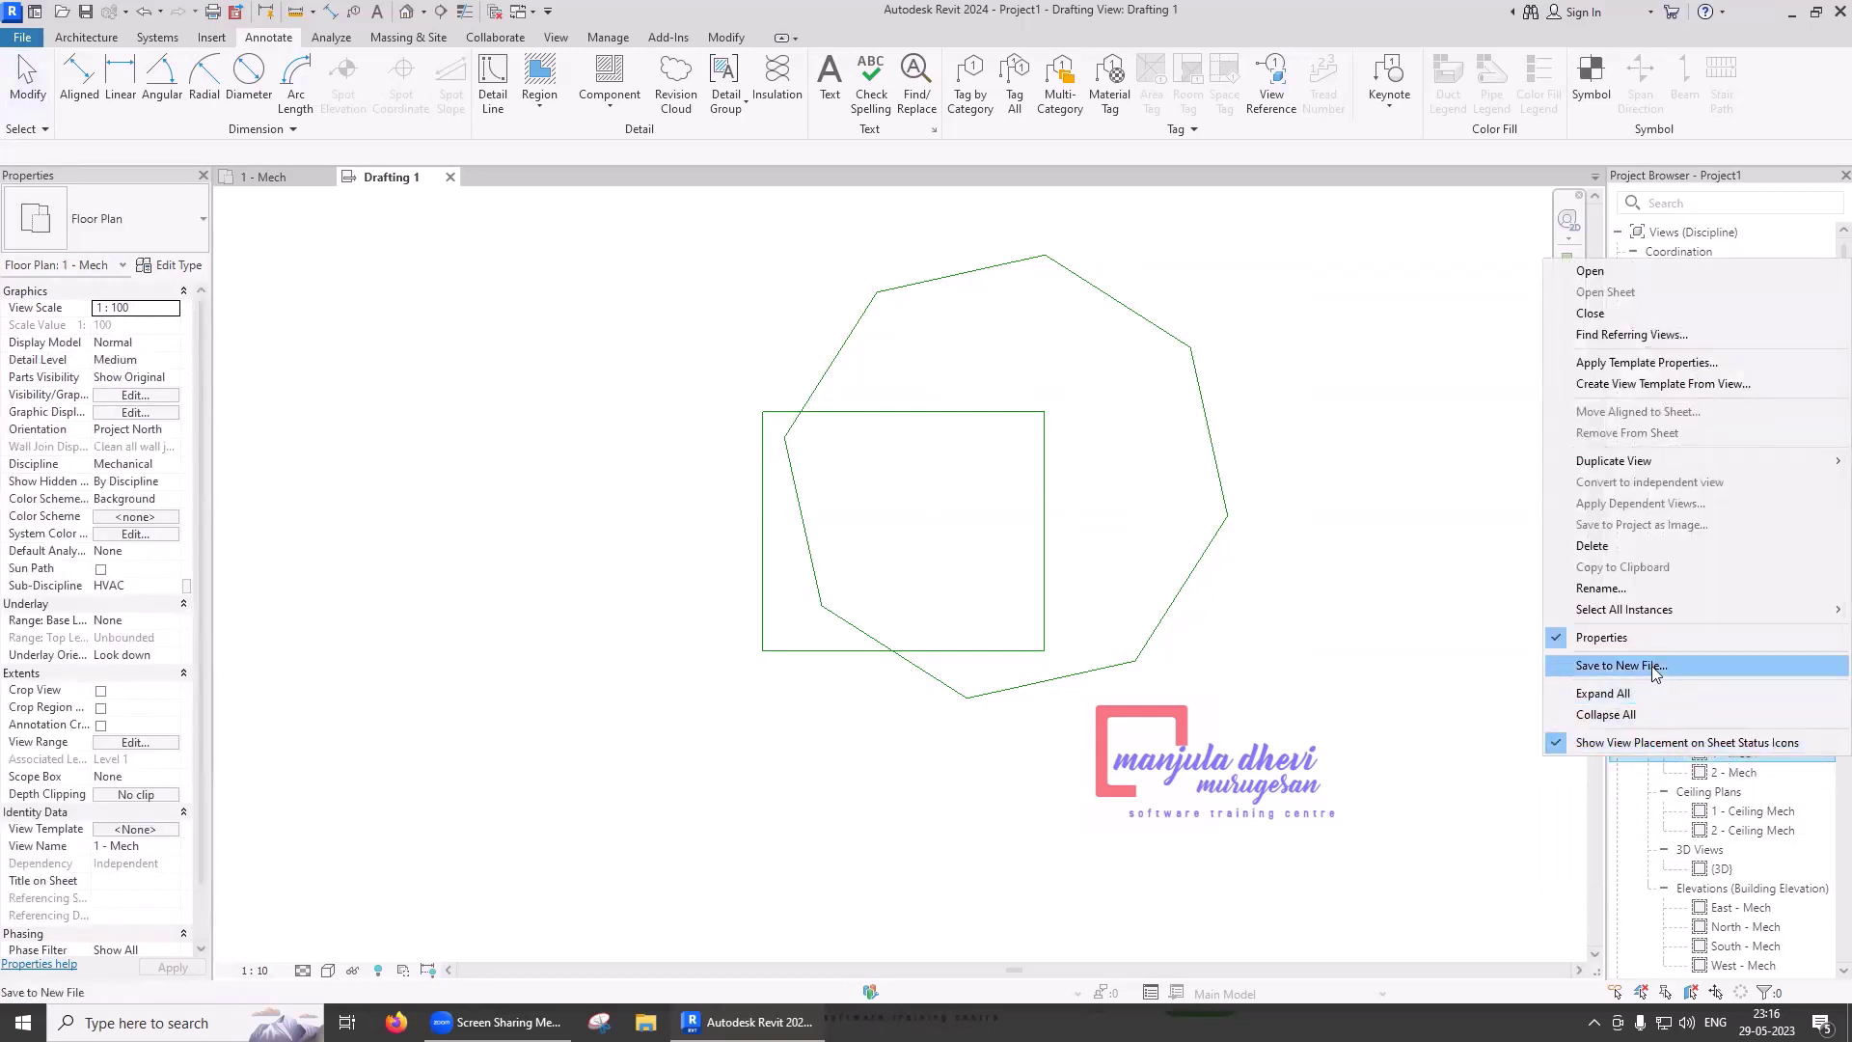
key("Escape")
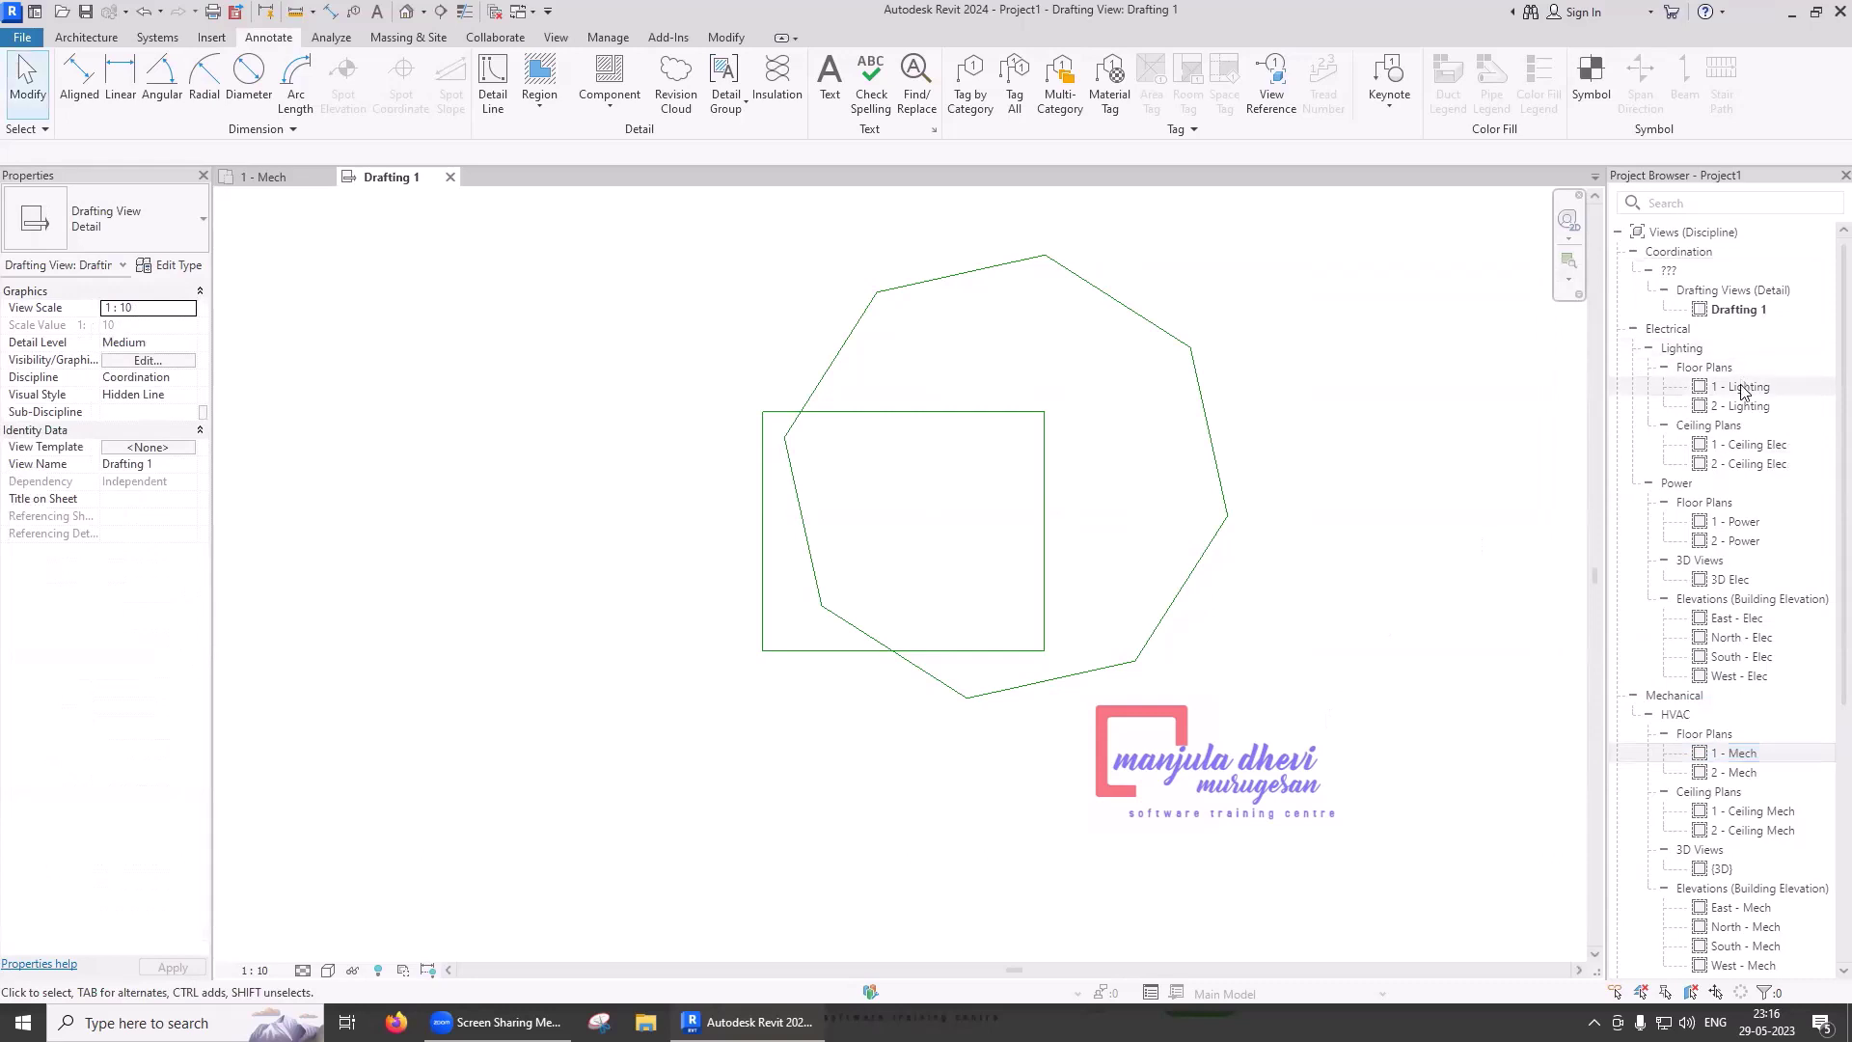
- Open the 1 - Lighting floor plan, then bring up Drafting 1's context menu
double_click(1744, 387)
right_click(1742, 388)
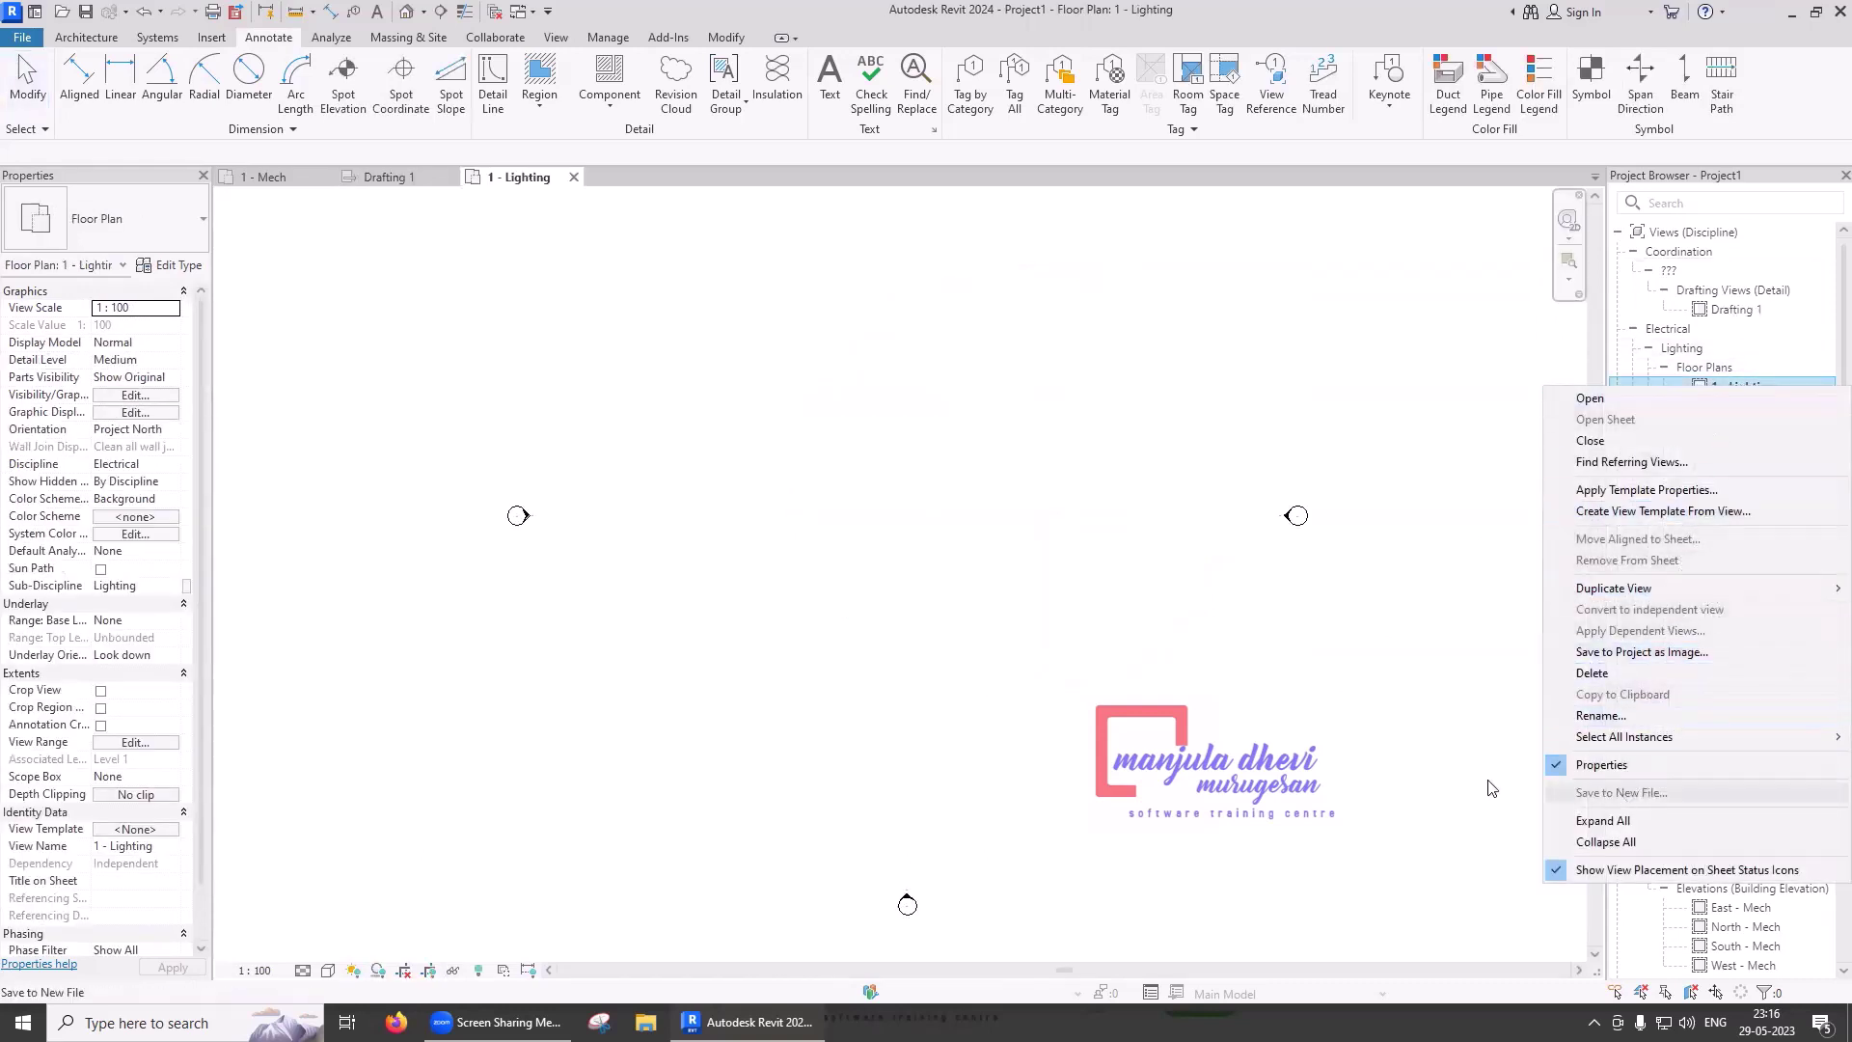
left_click(1457, 783)
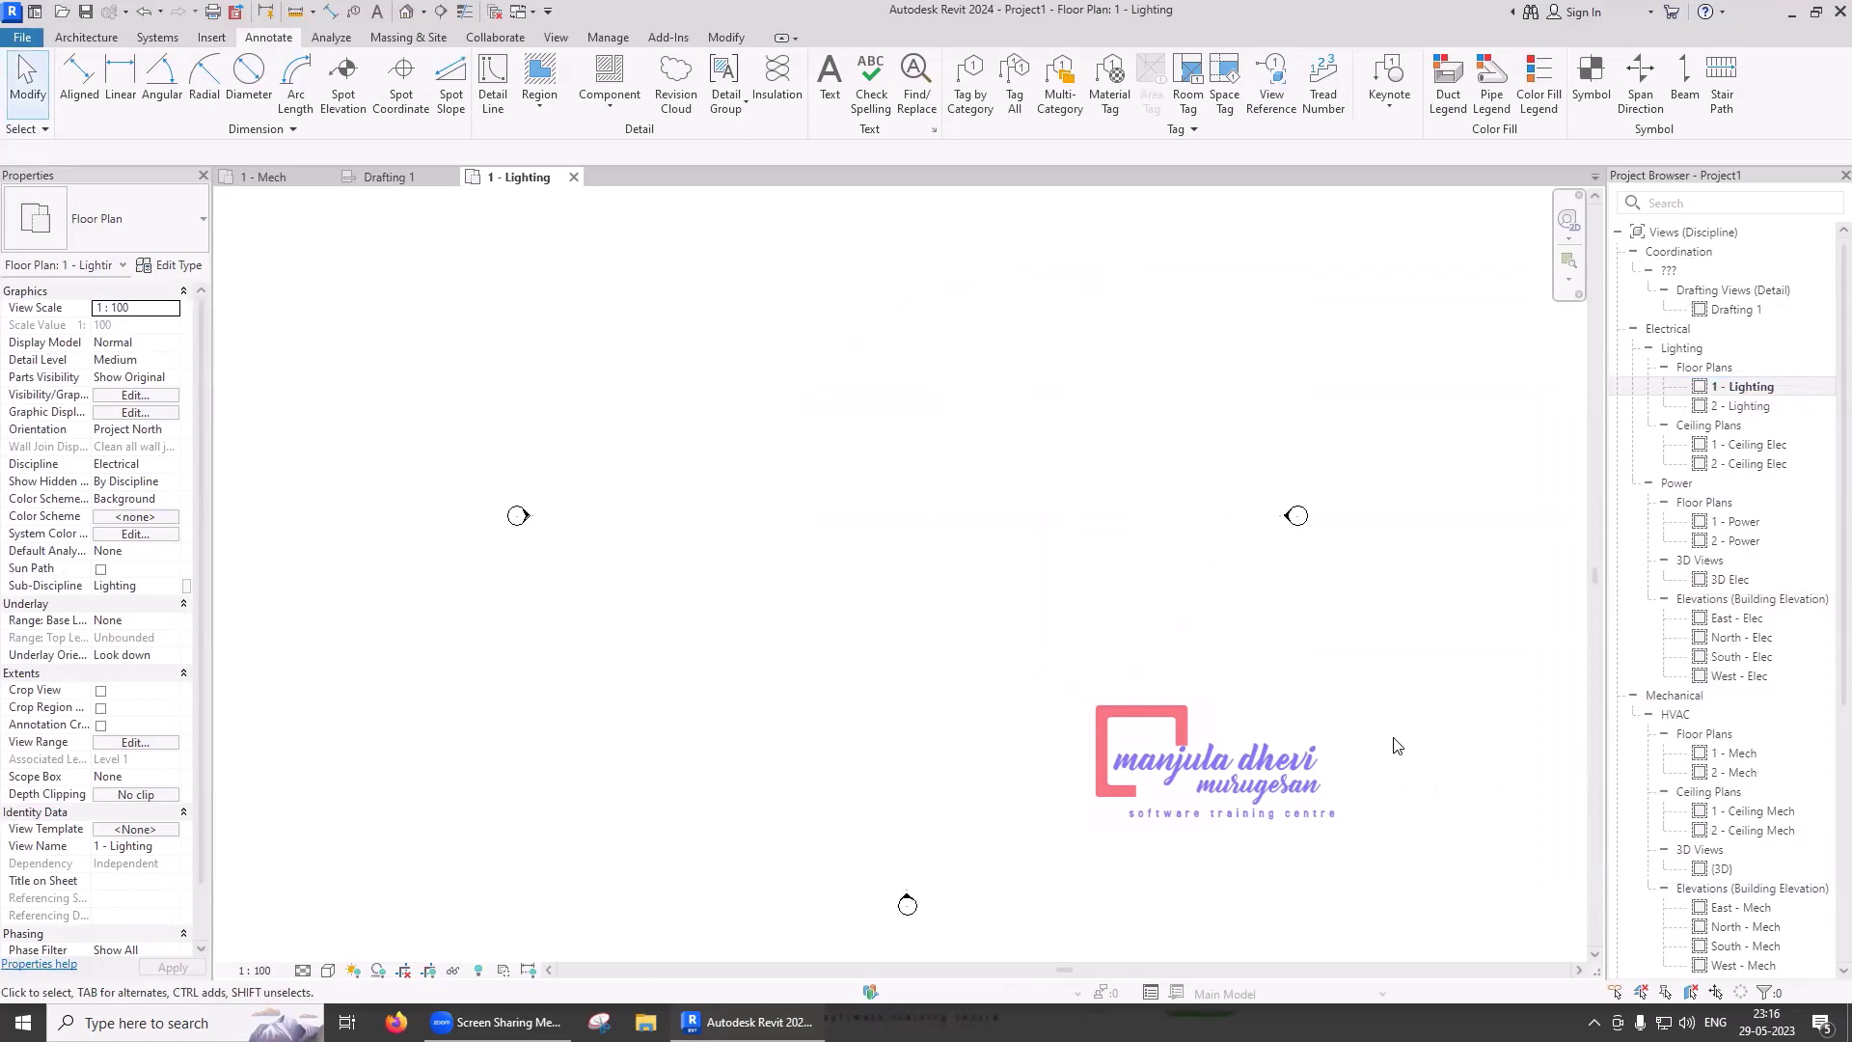
right_click(1727, 308)
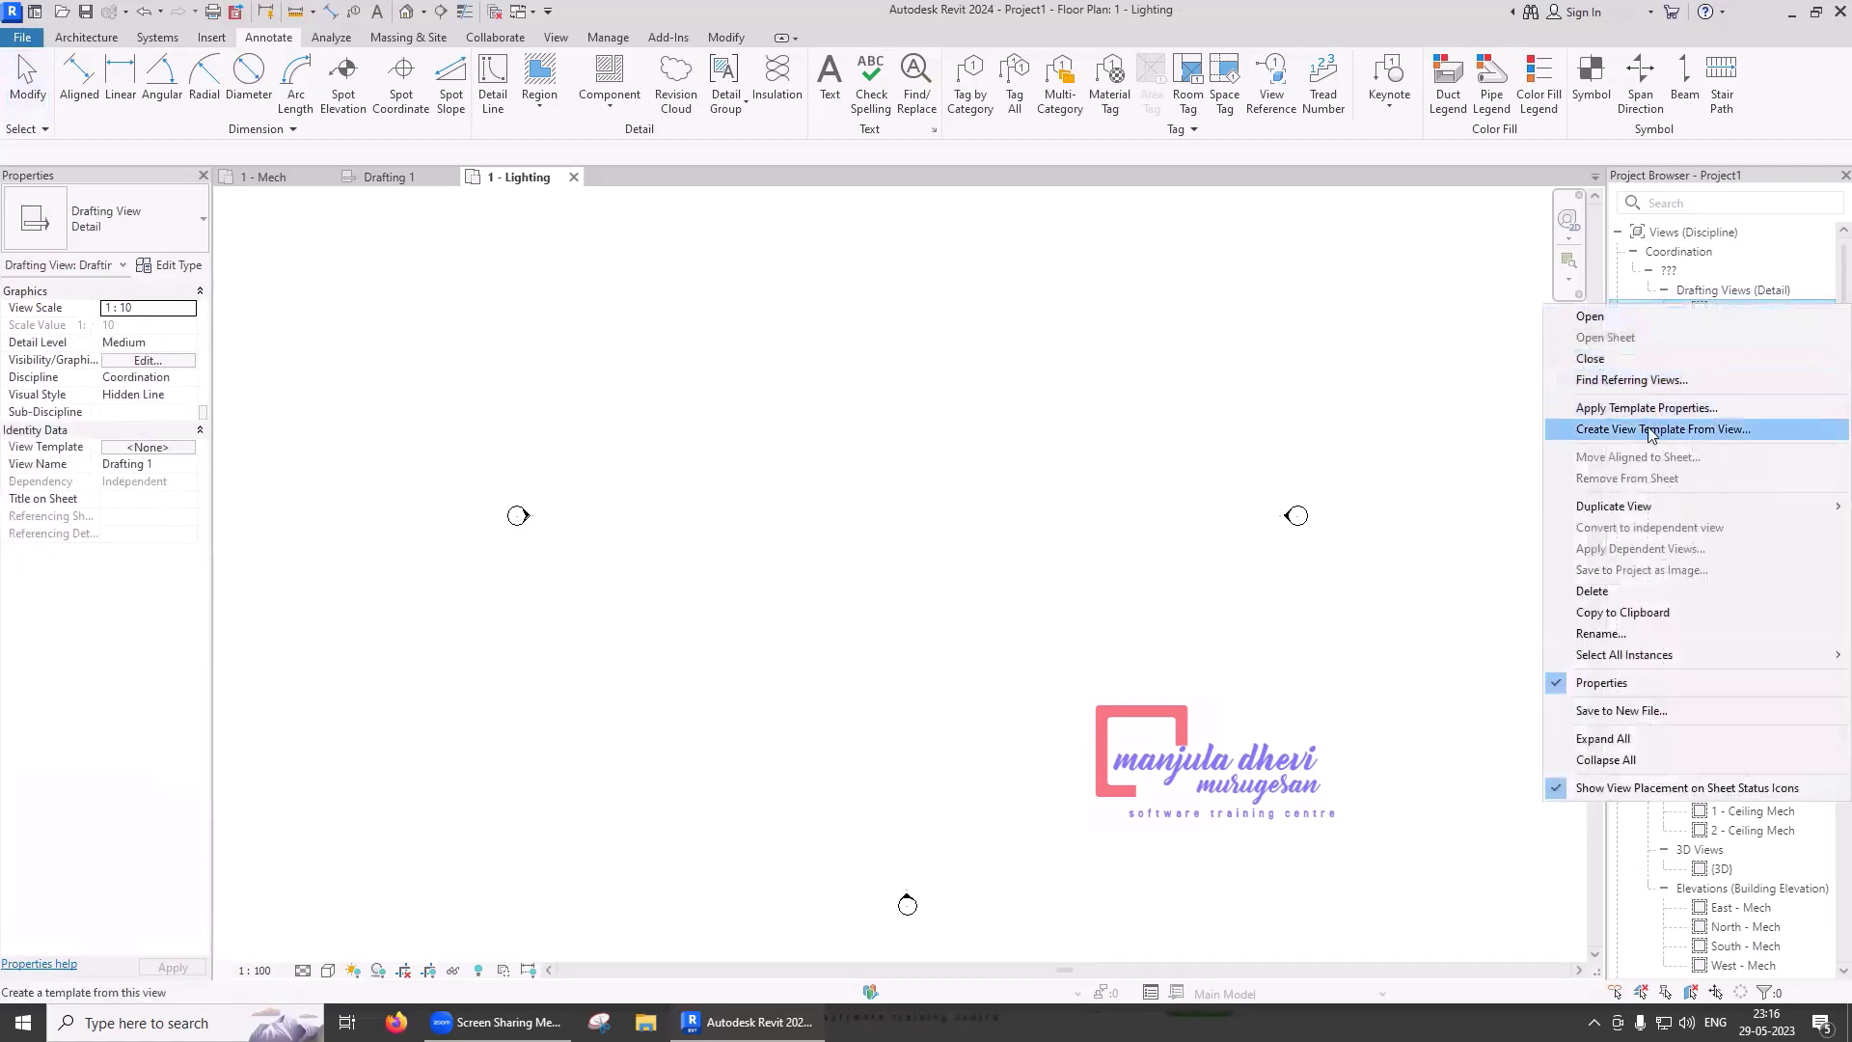
mouse_move(1613, 506)
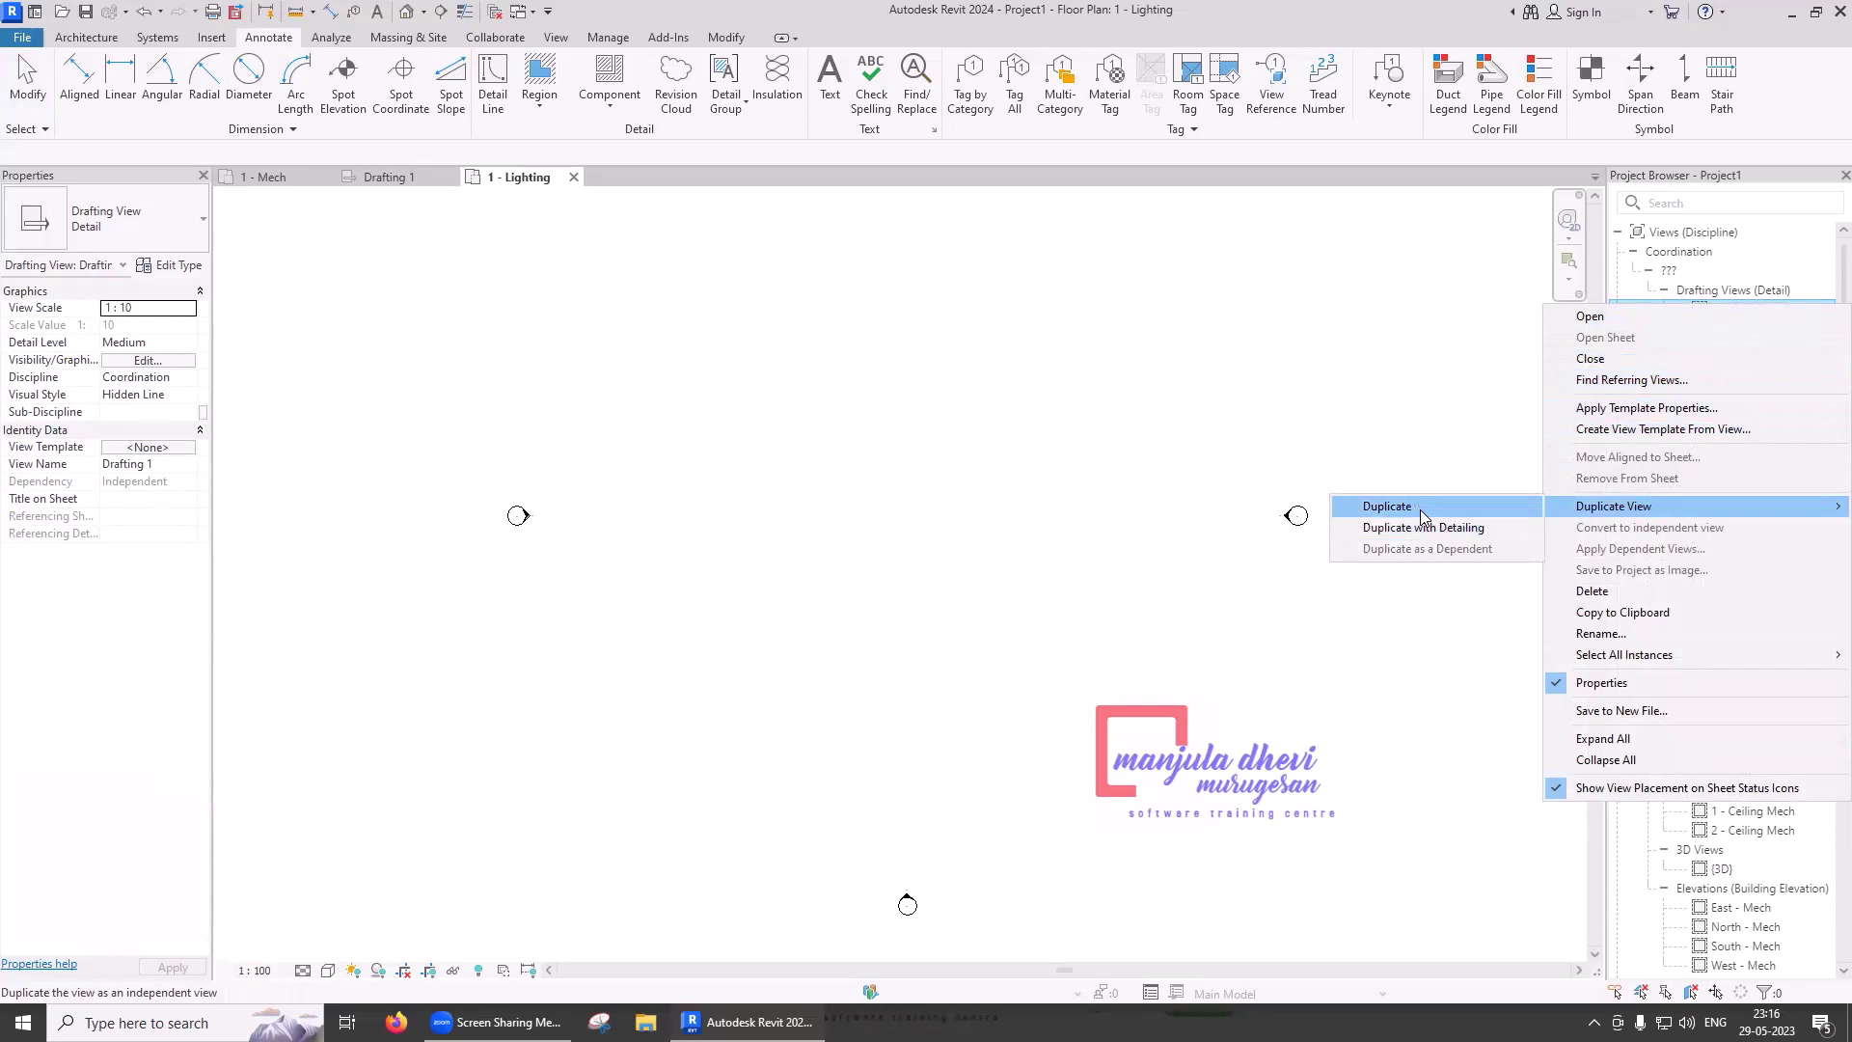
- Duplicate Drafting 1 as an empty view, Drafting 1 Copy 1
left_click(563, 40)
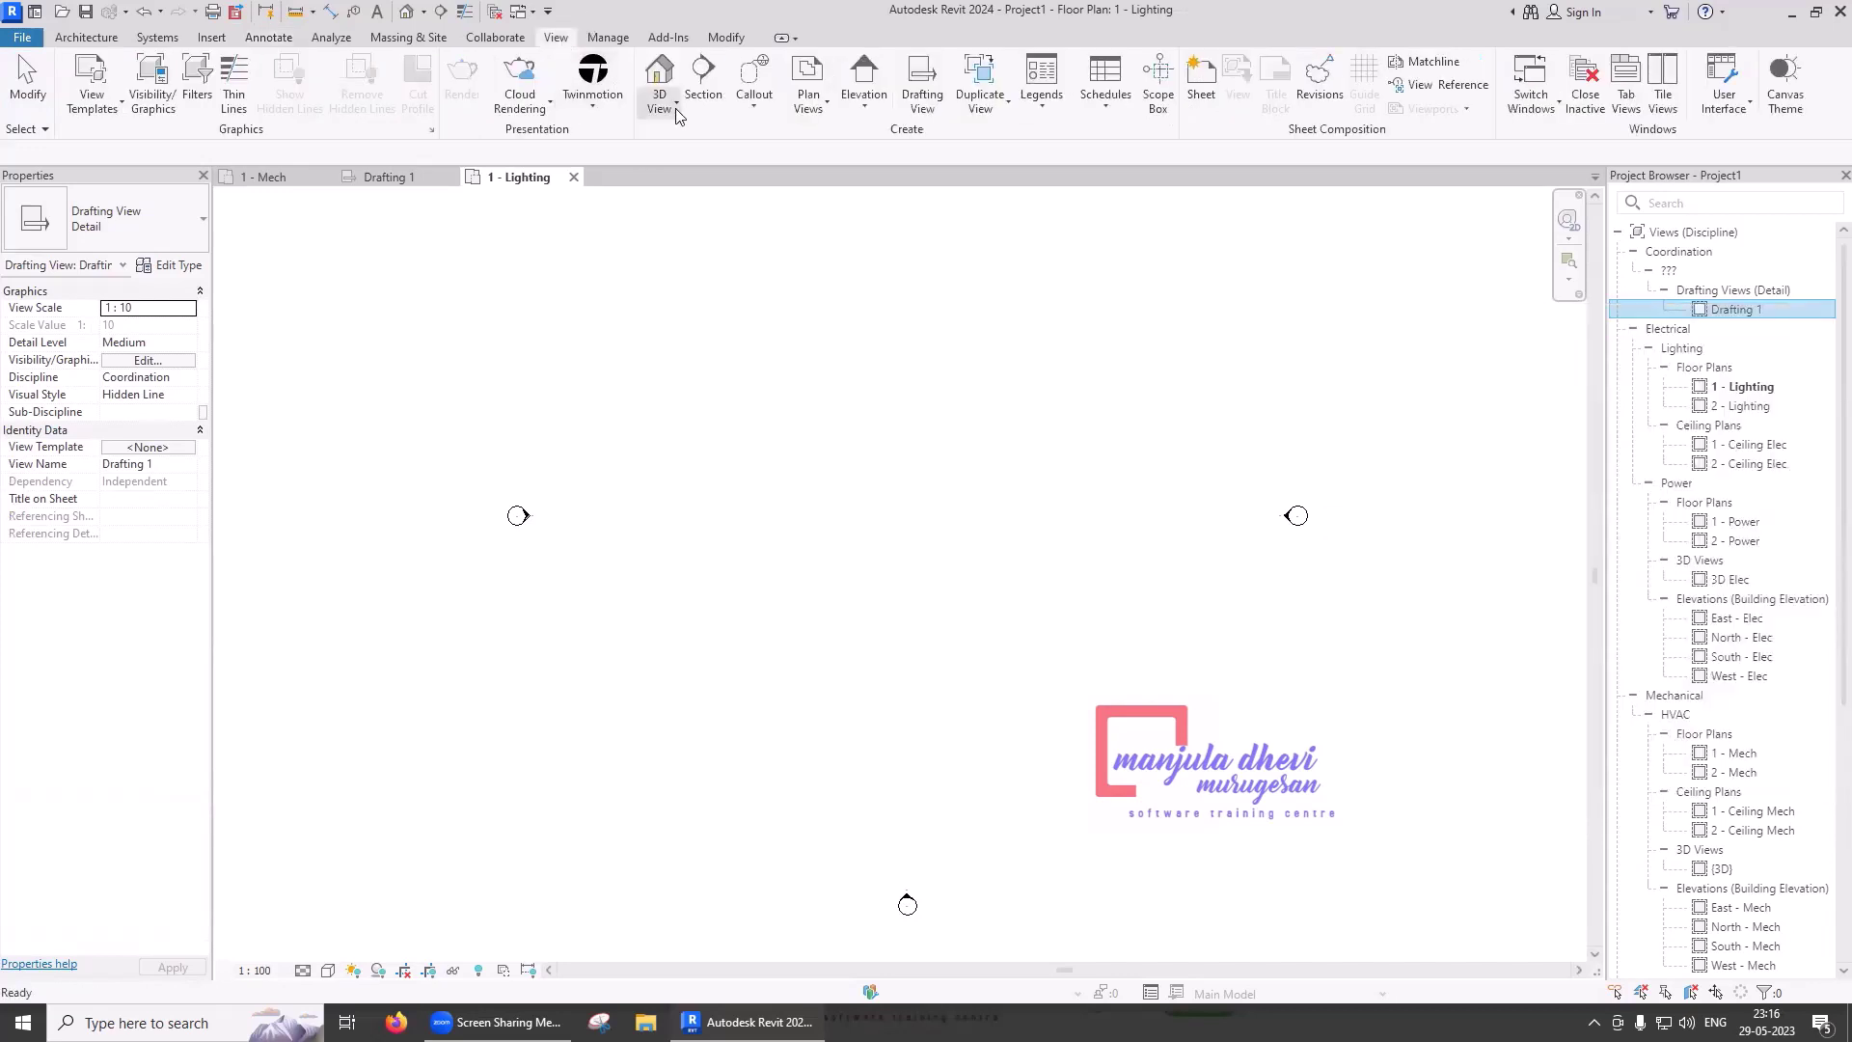
left_click(984, 106)
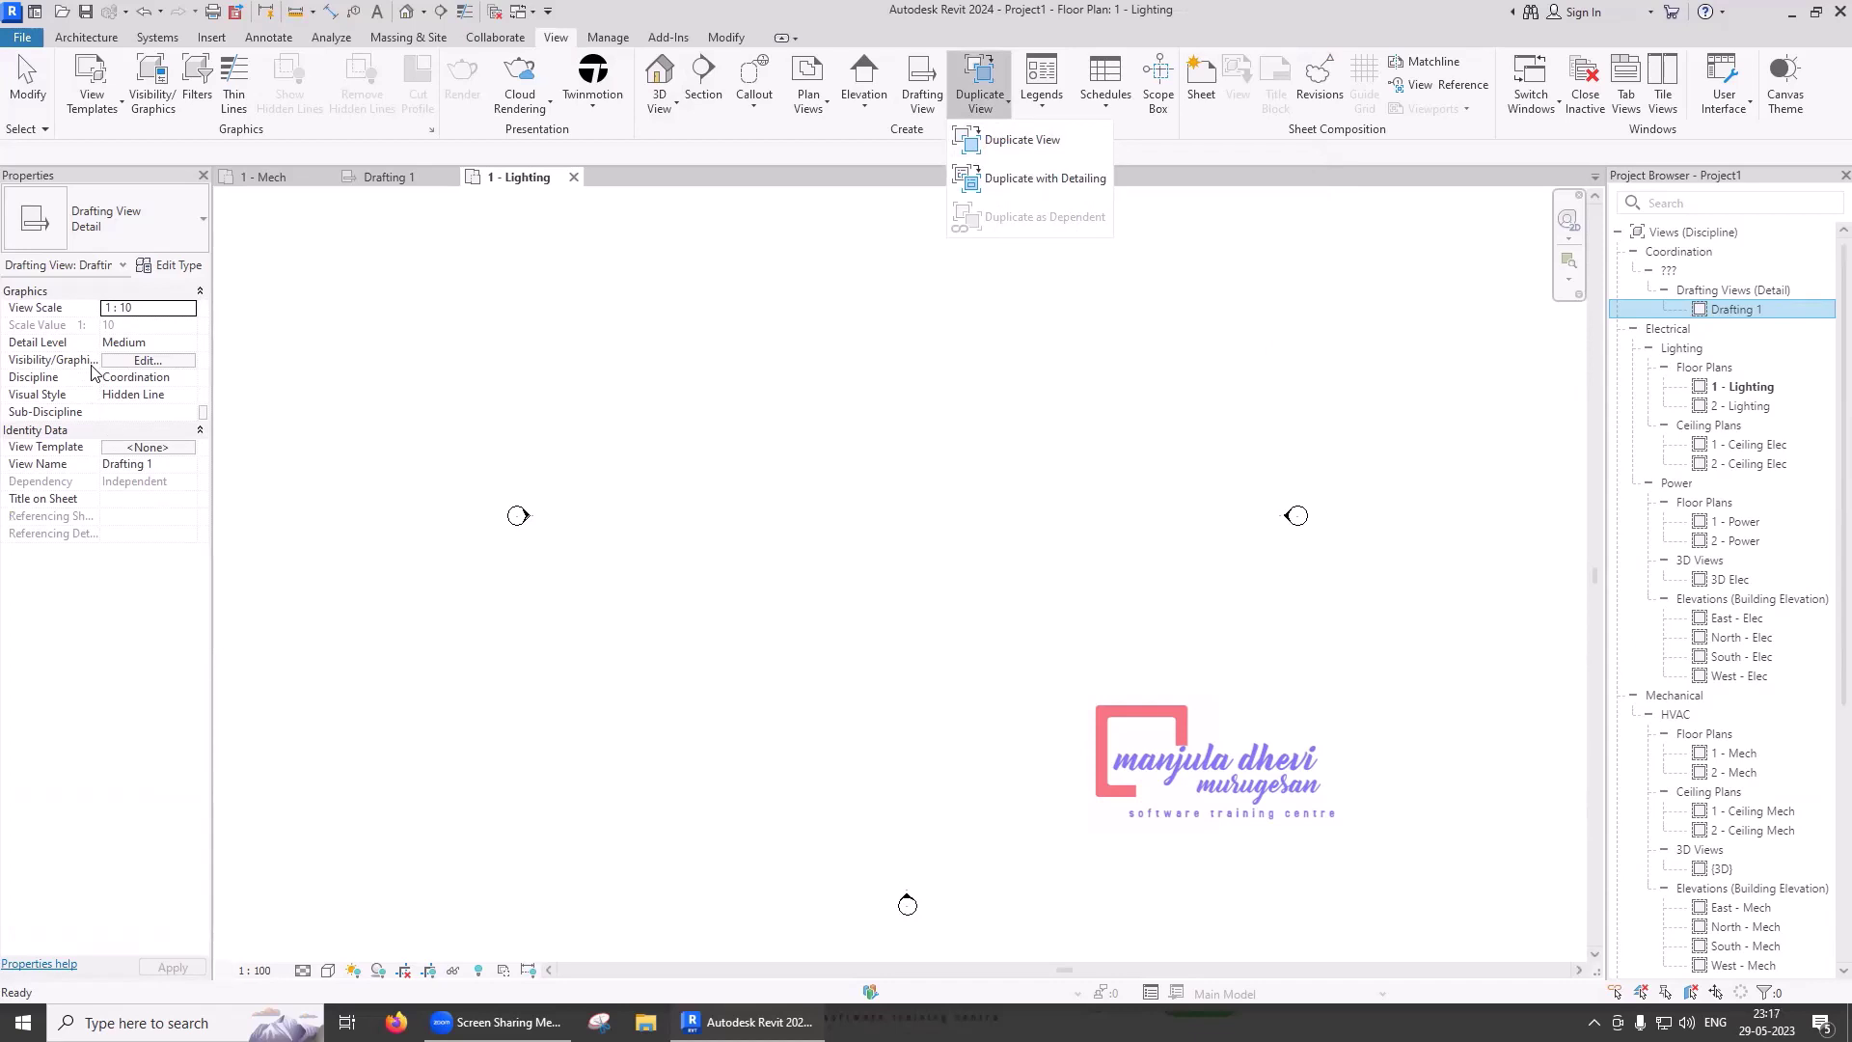
left_click(384, 186)
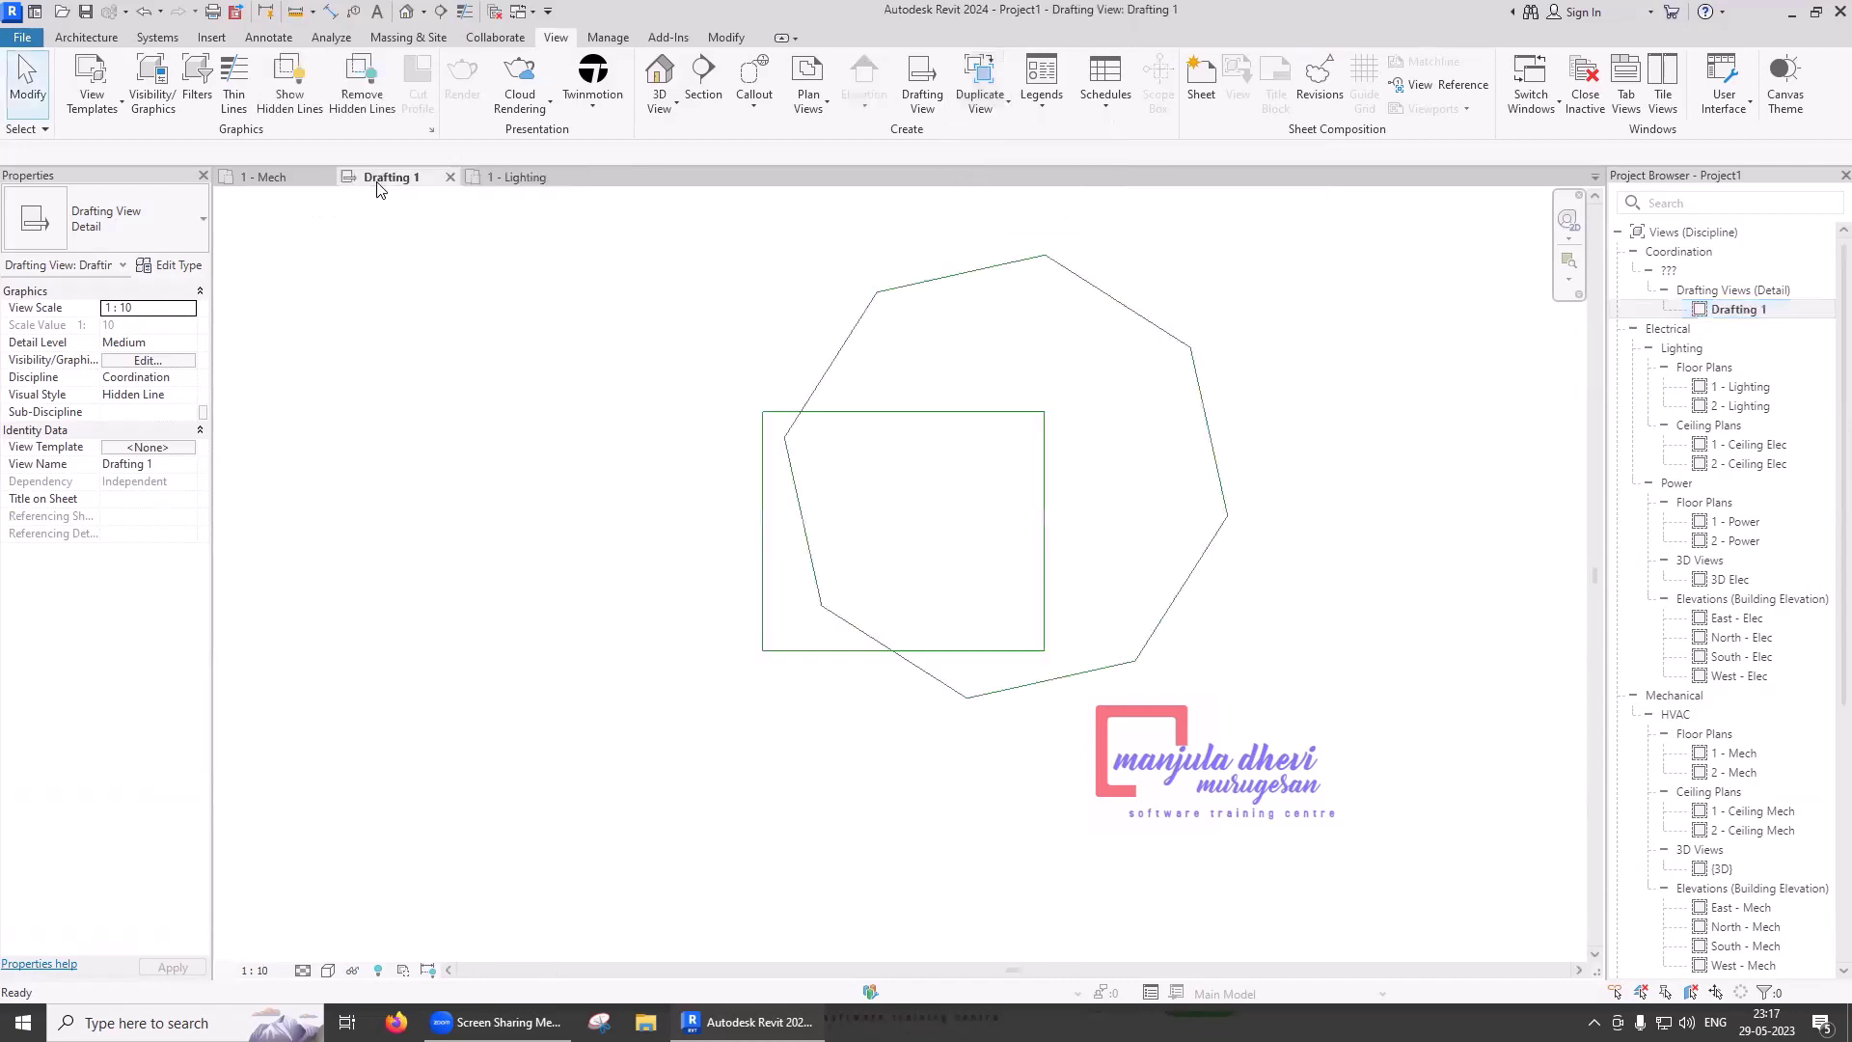
left_click(1006, 106)
left_click(1006, 145)
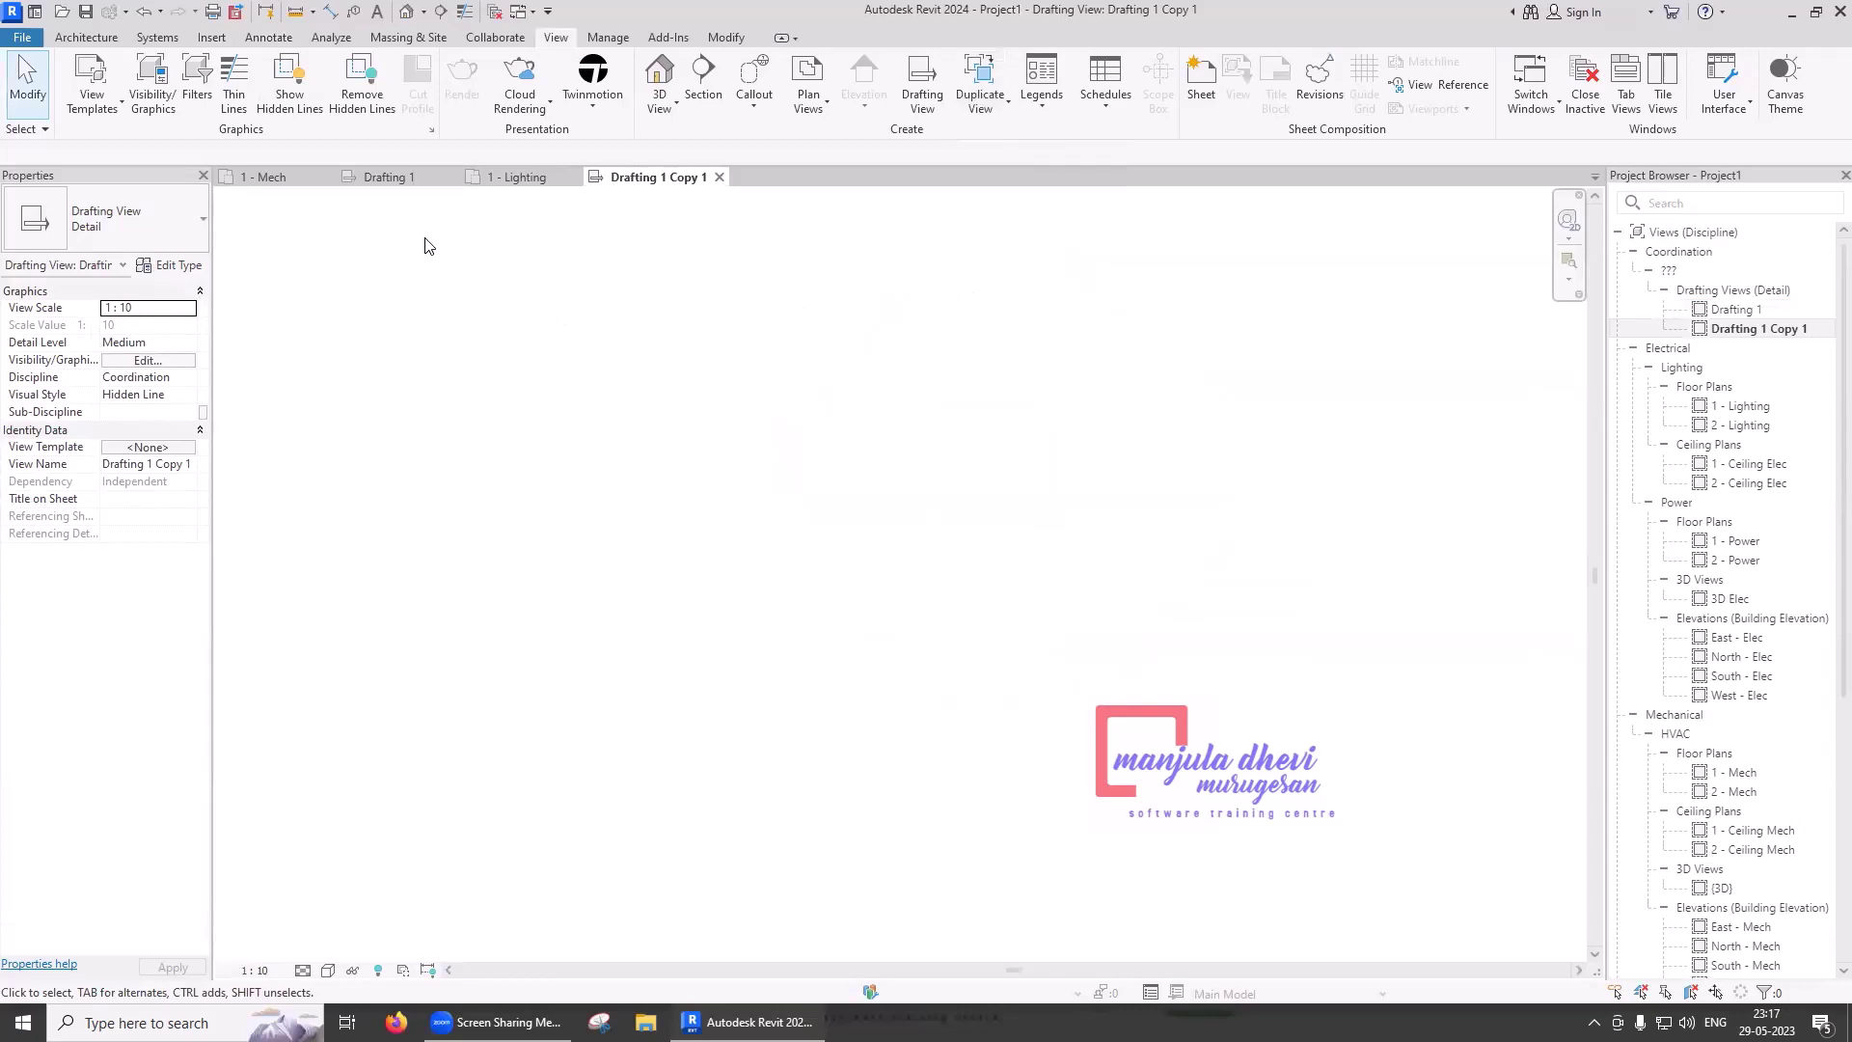
- Duplicate Drafting 1 with detailing into Copy 2, keeping the rectangle and octagon
left_click(386, 177)
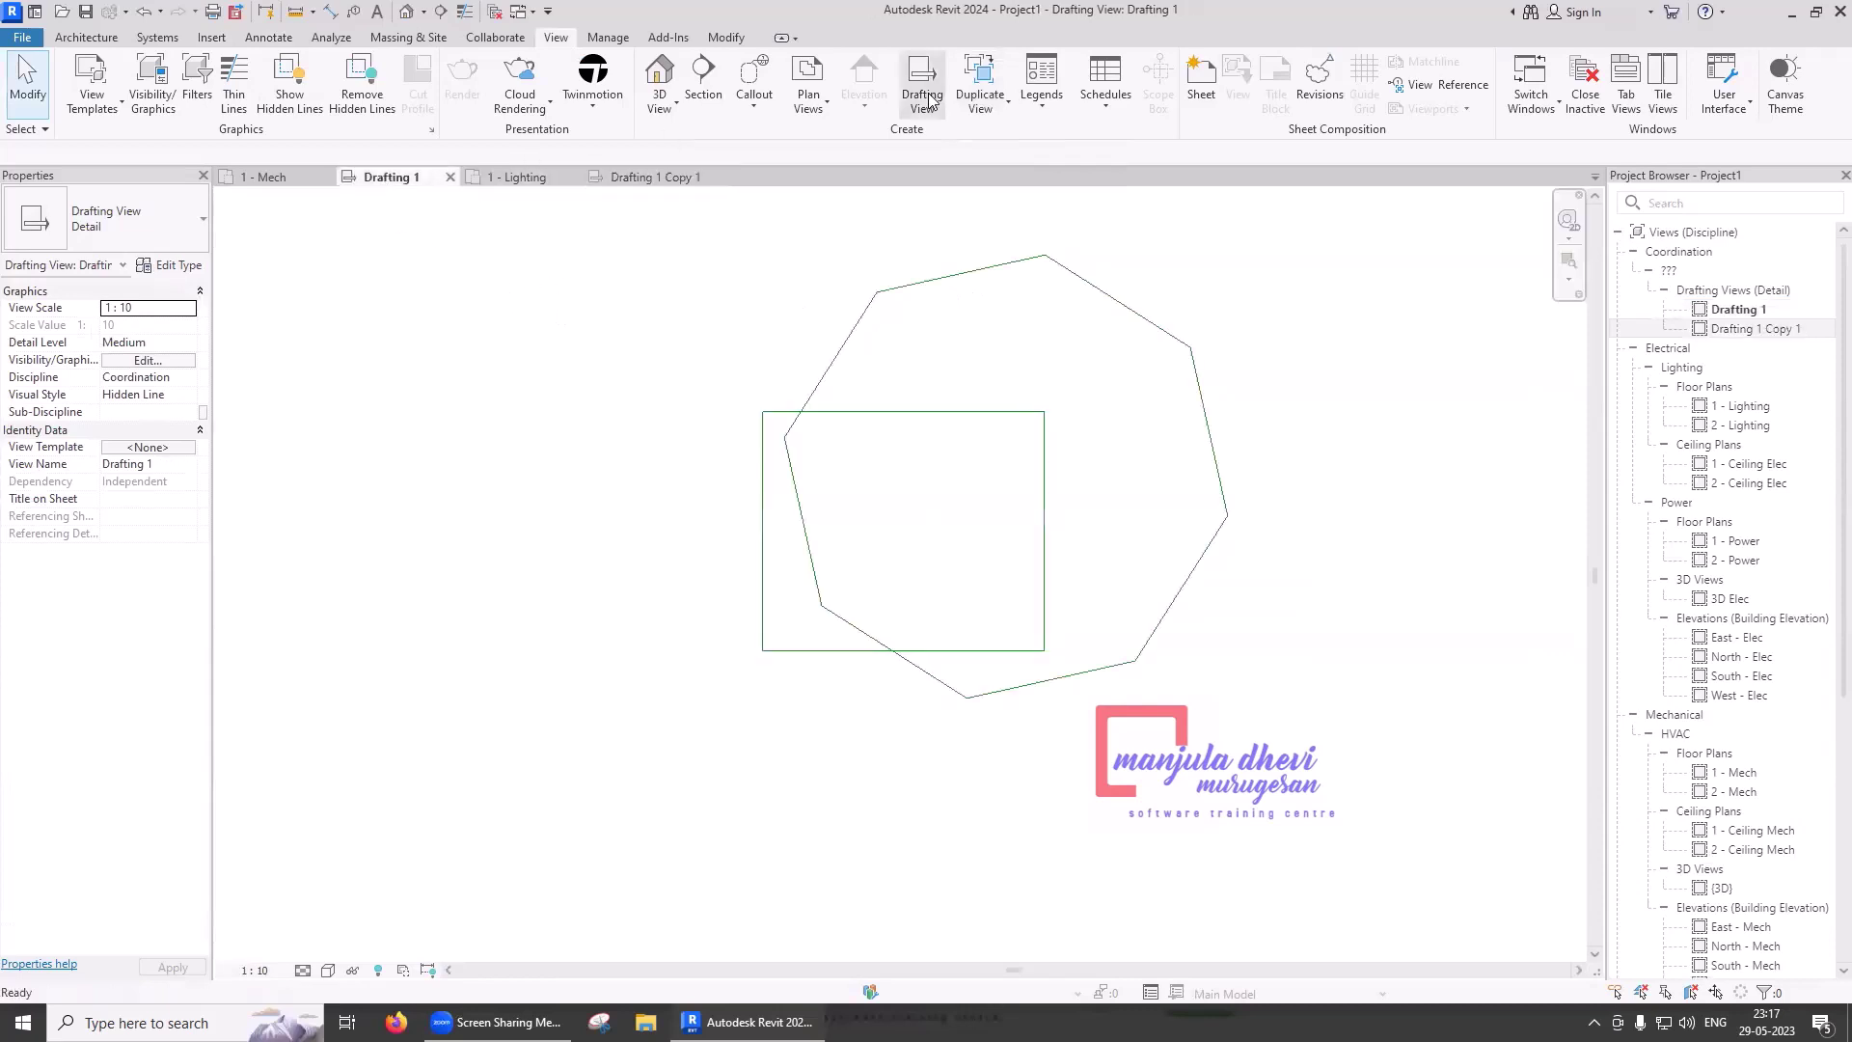
left_click(978, 108)
left_click(1000, 174)
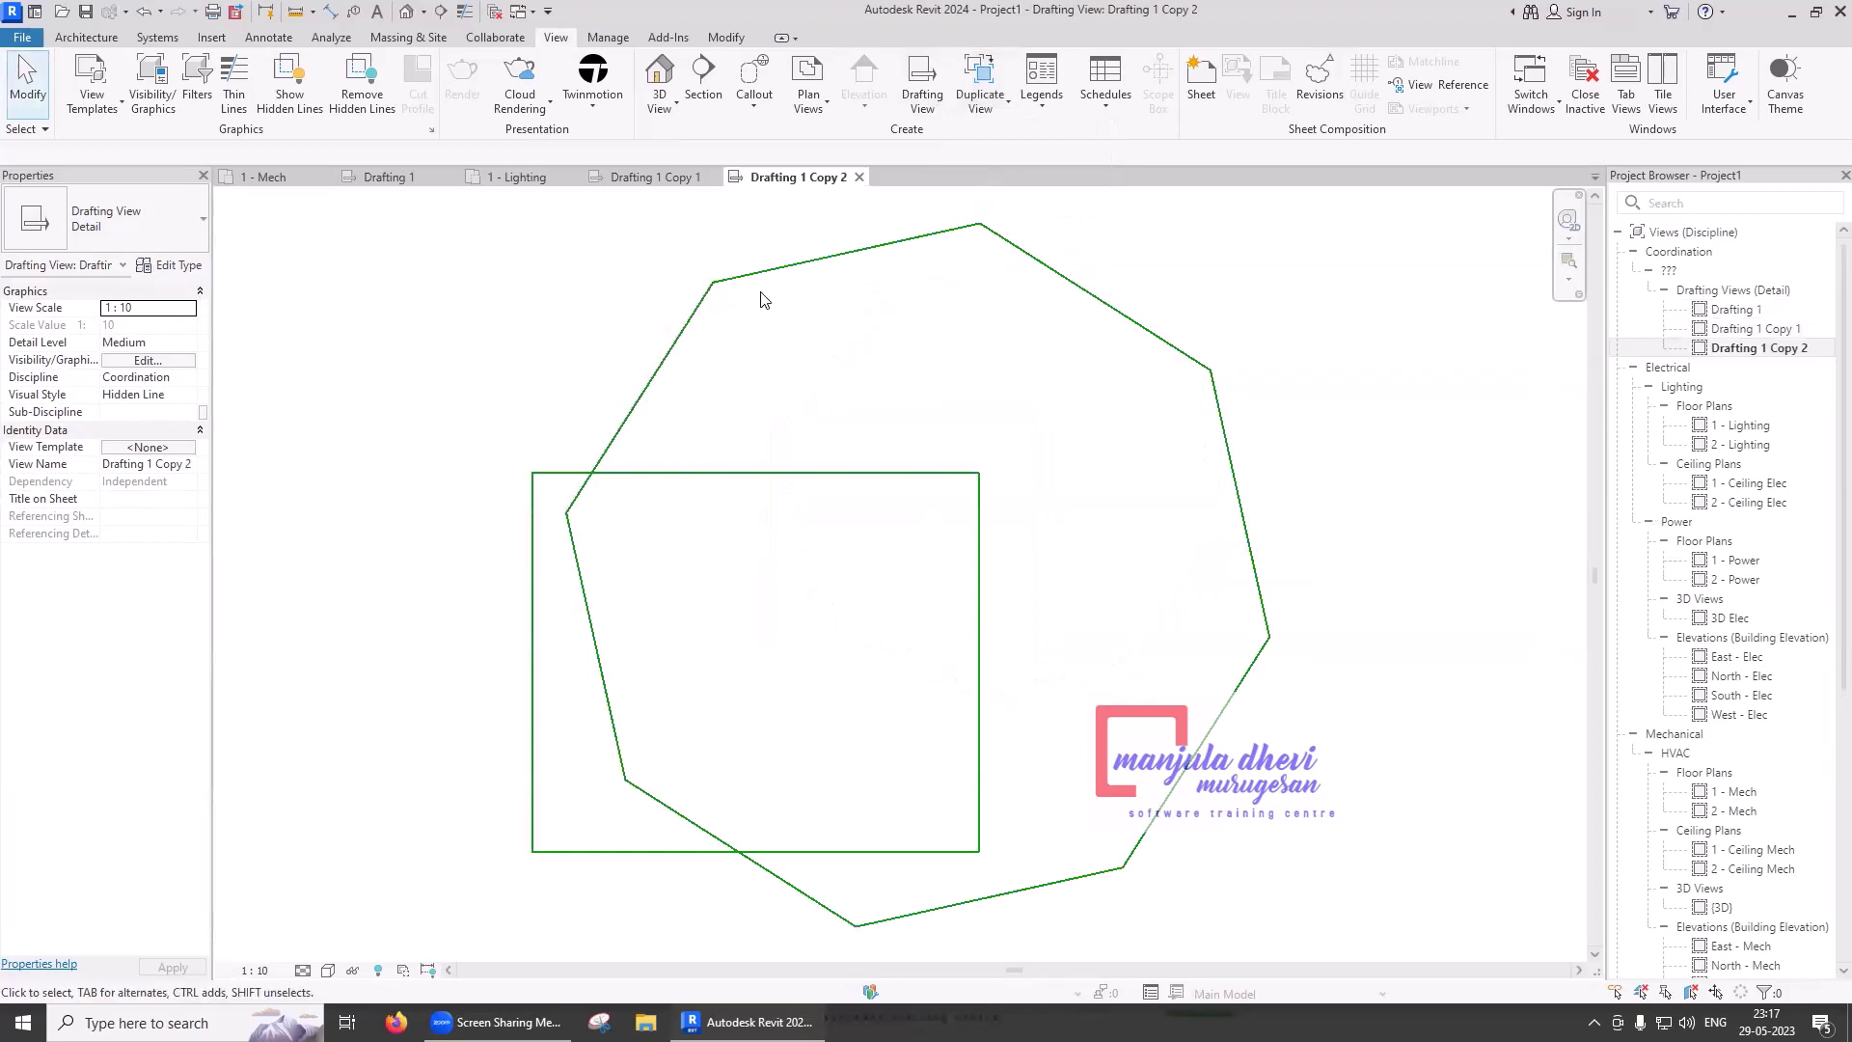
left_click(801, 472)
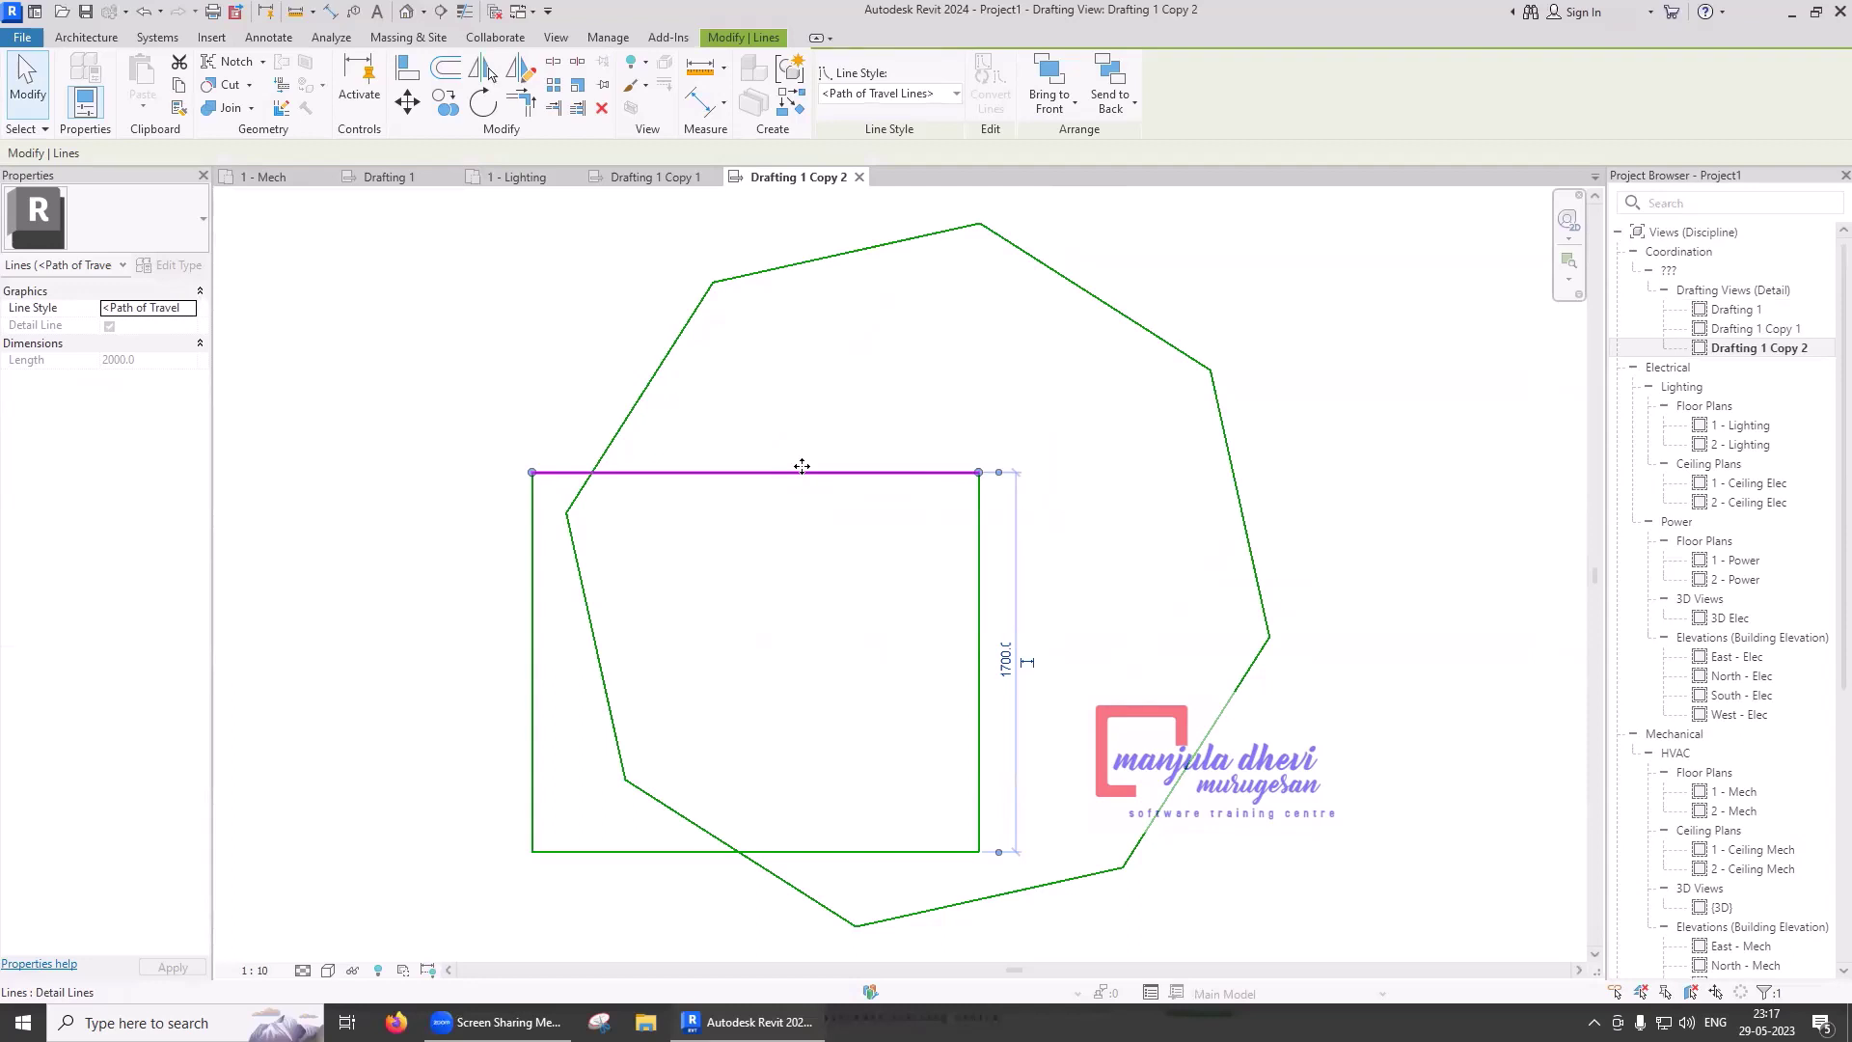
key("Escape")
left_click(556, 37)
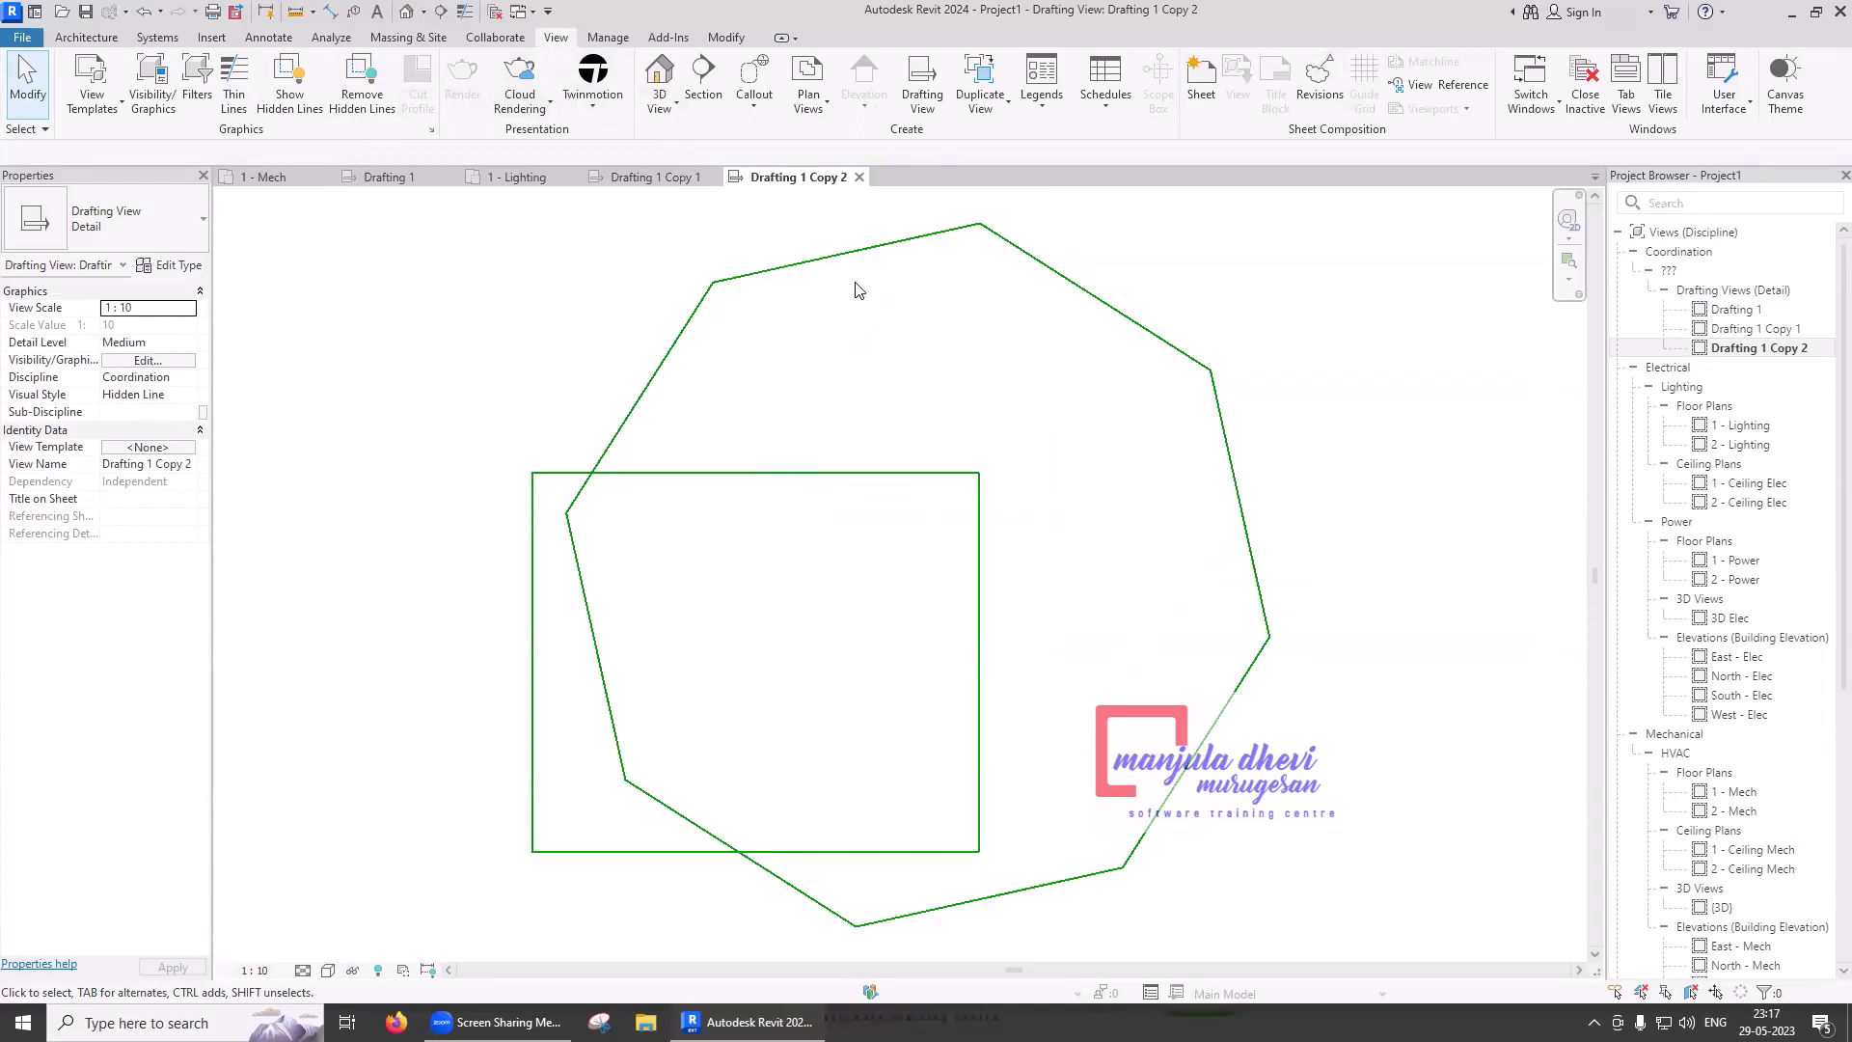
- Place a horizontal section line across the shapes, just above the rectangle
left_click(701, 96)
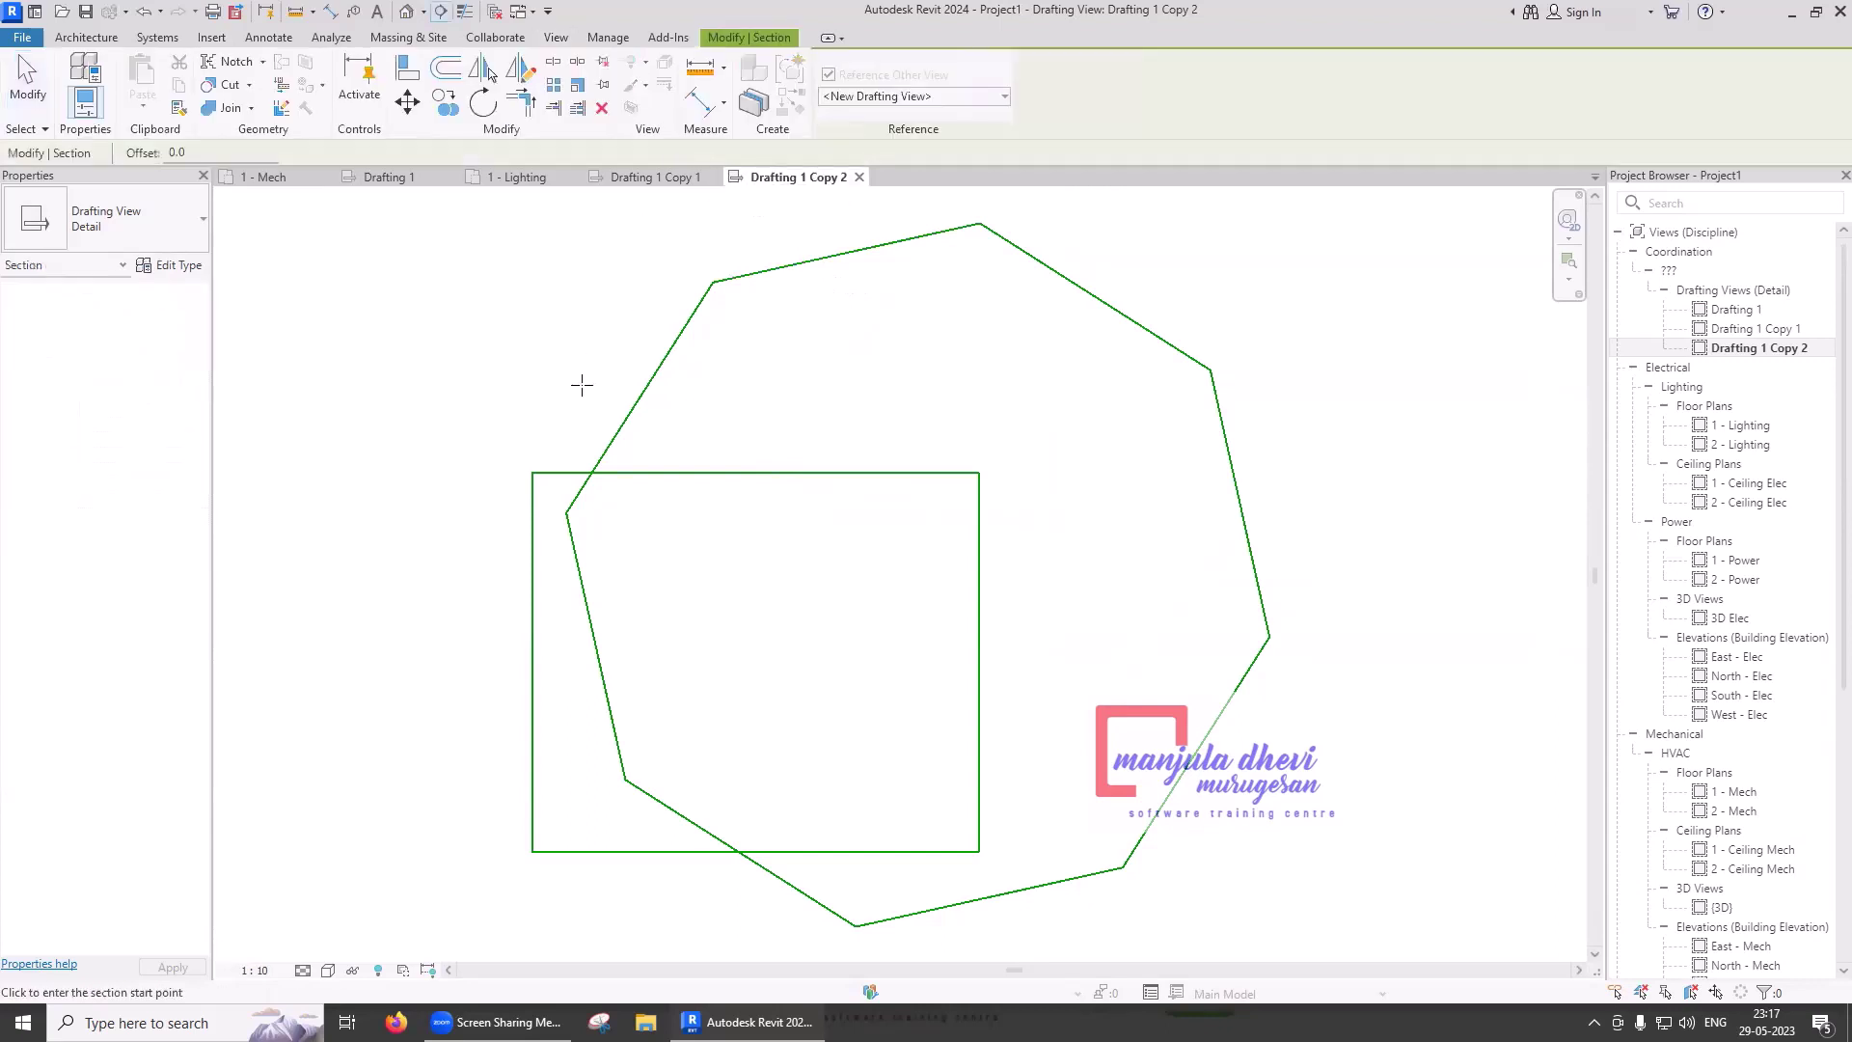
left_click(453, 458)
left_click(1334, 458)
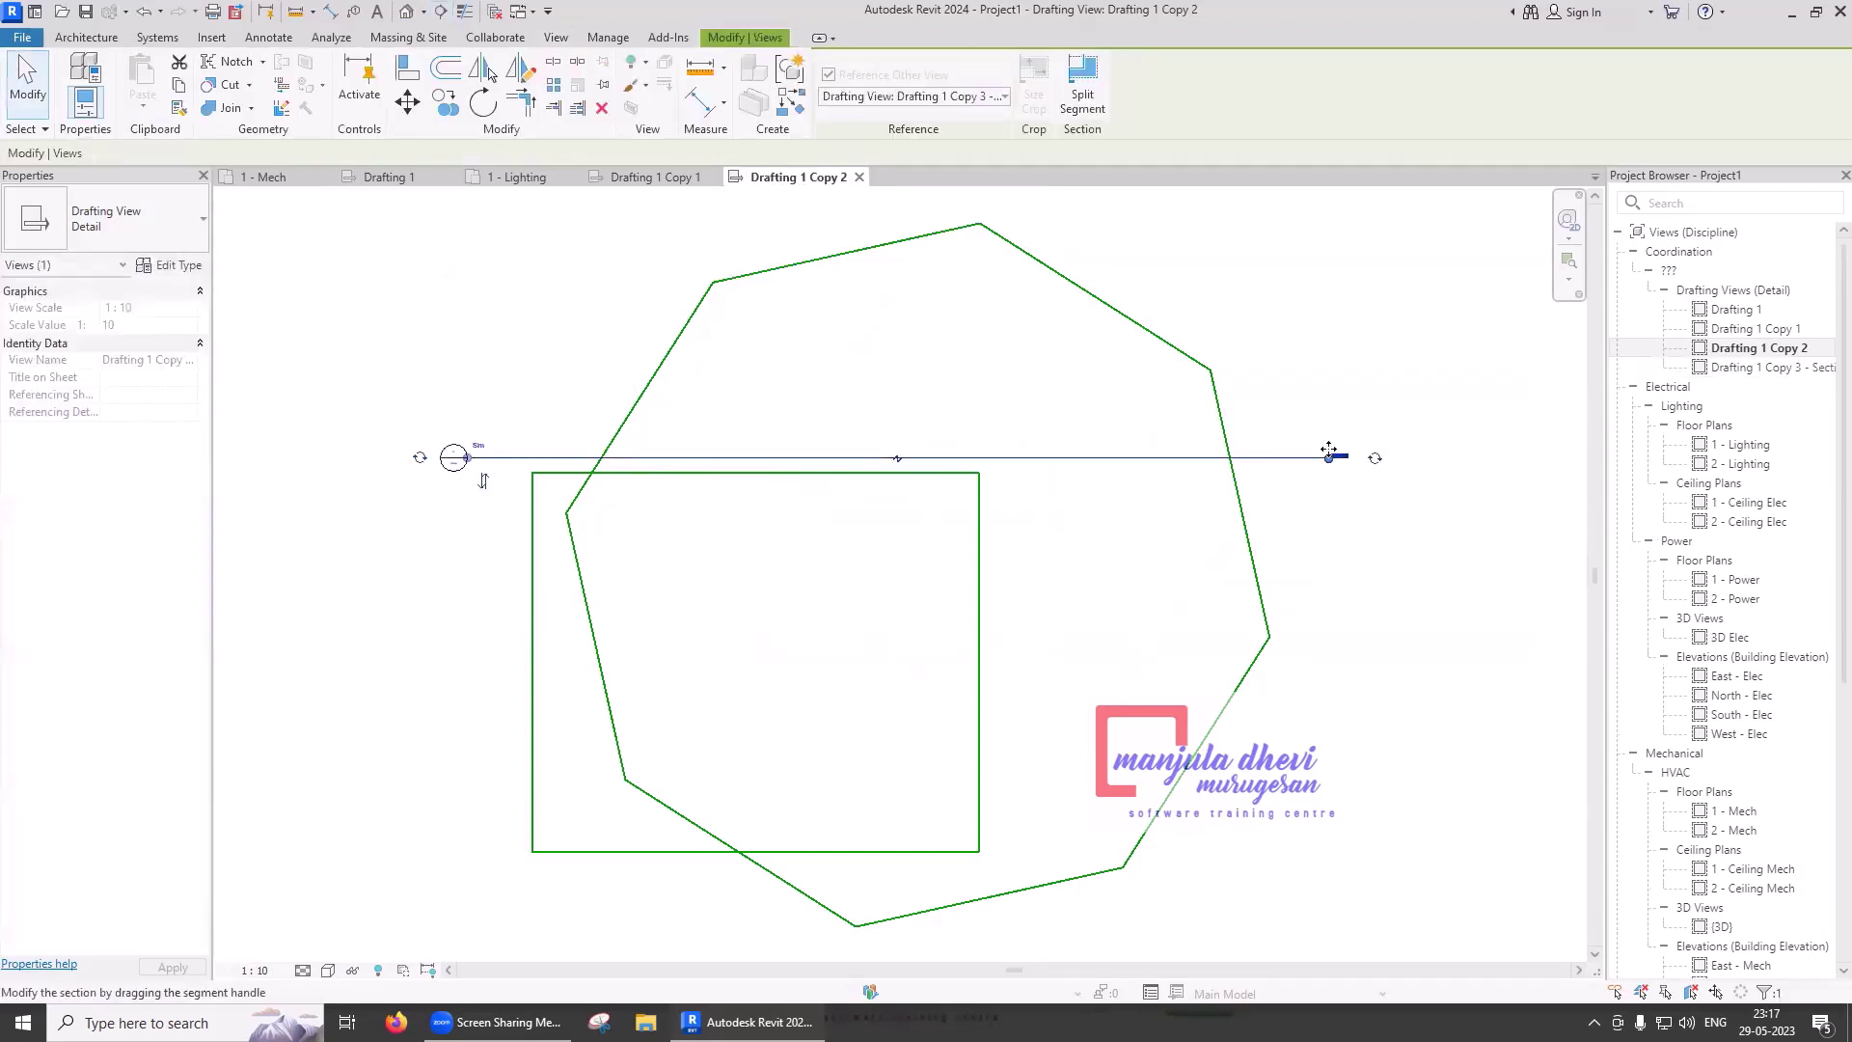
left_click(445, 482)
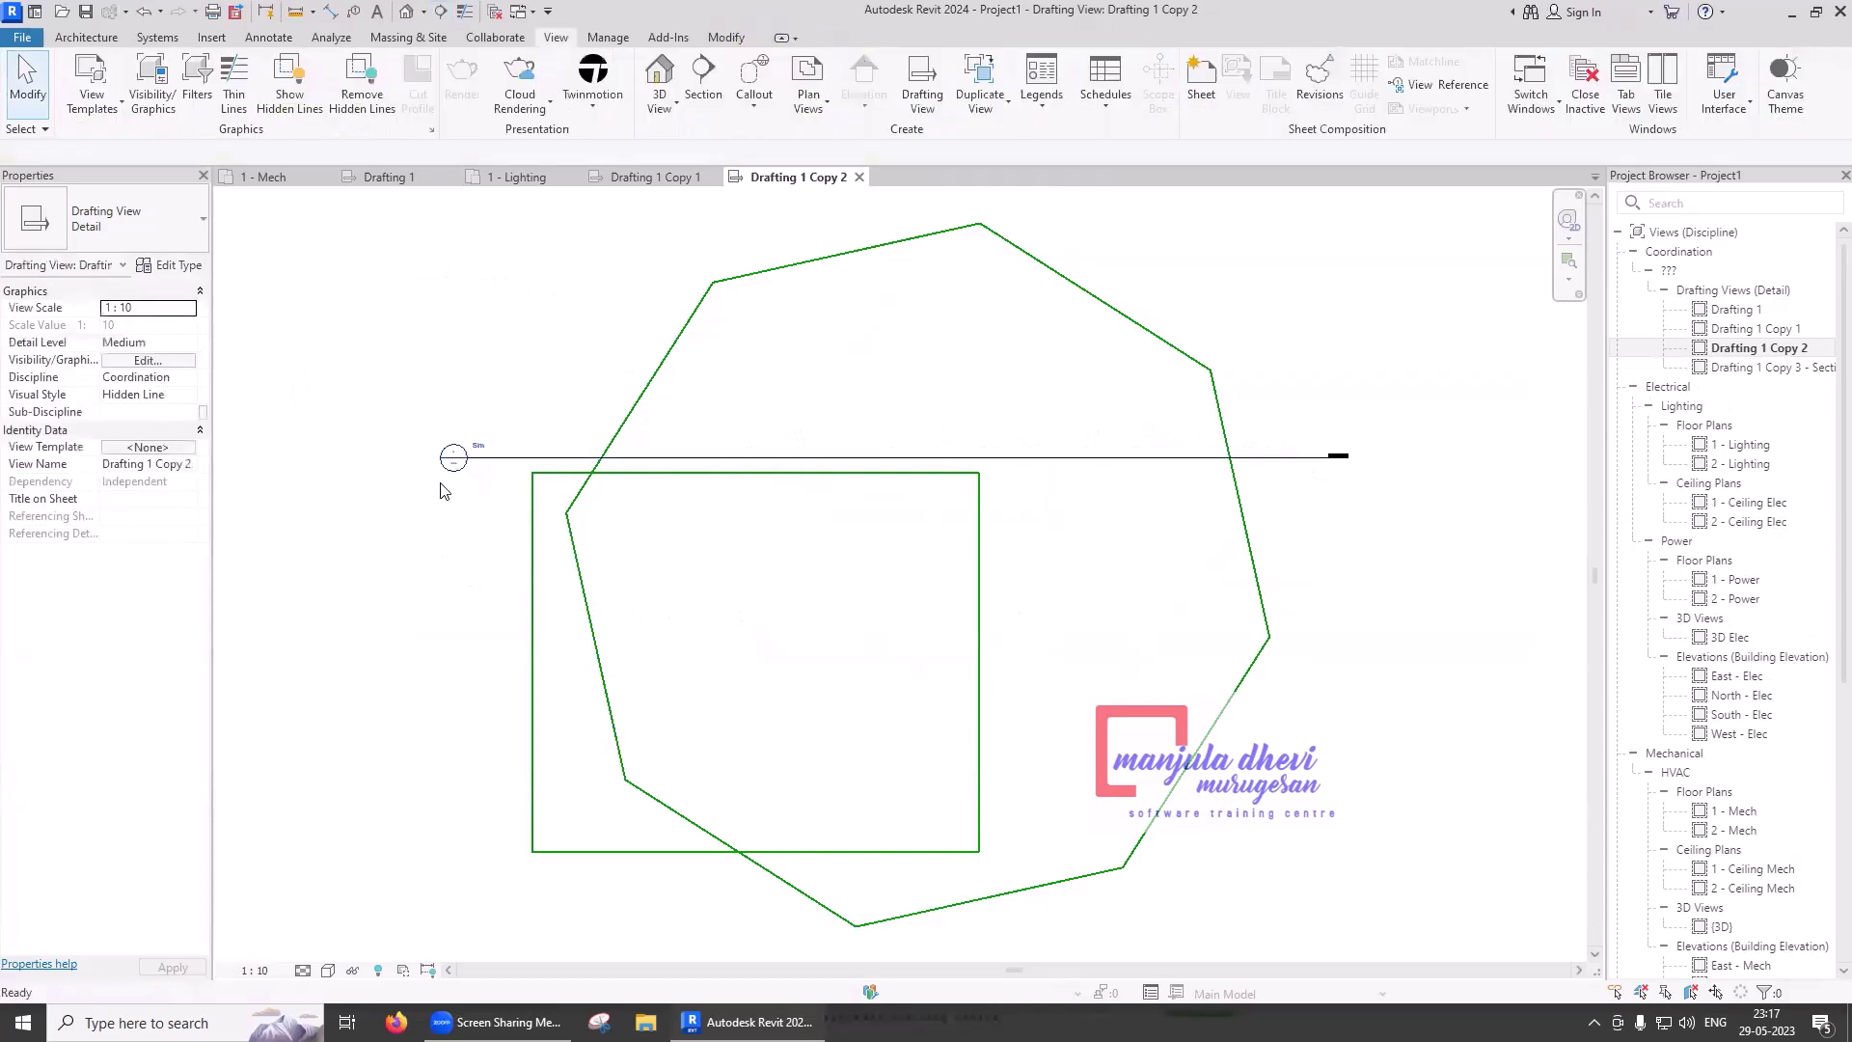
- Open the new Section 1 view, then close it to return to Drafting 1 Copy 2
scroll(446, 480, "up", 2)
double_click(467, 455)
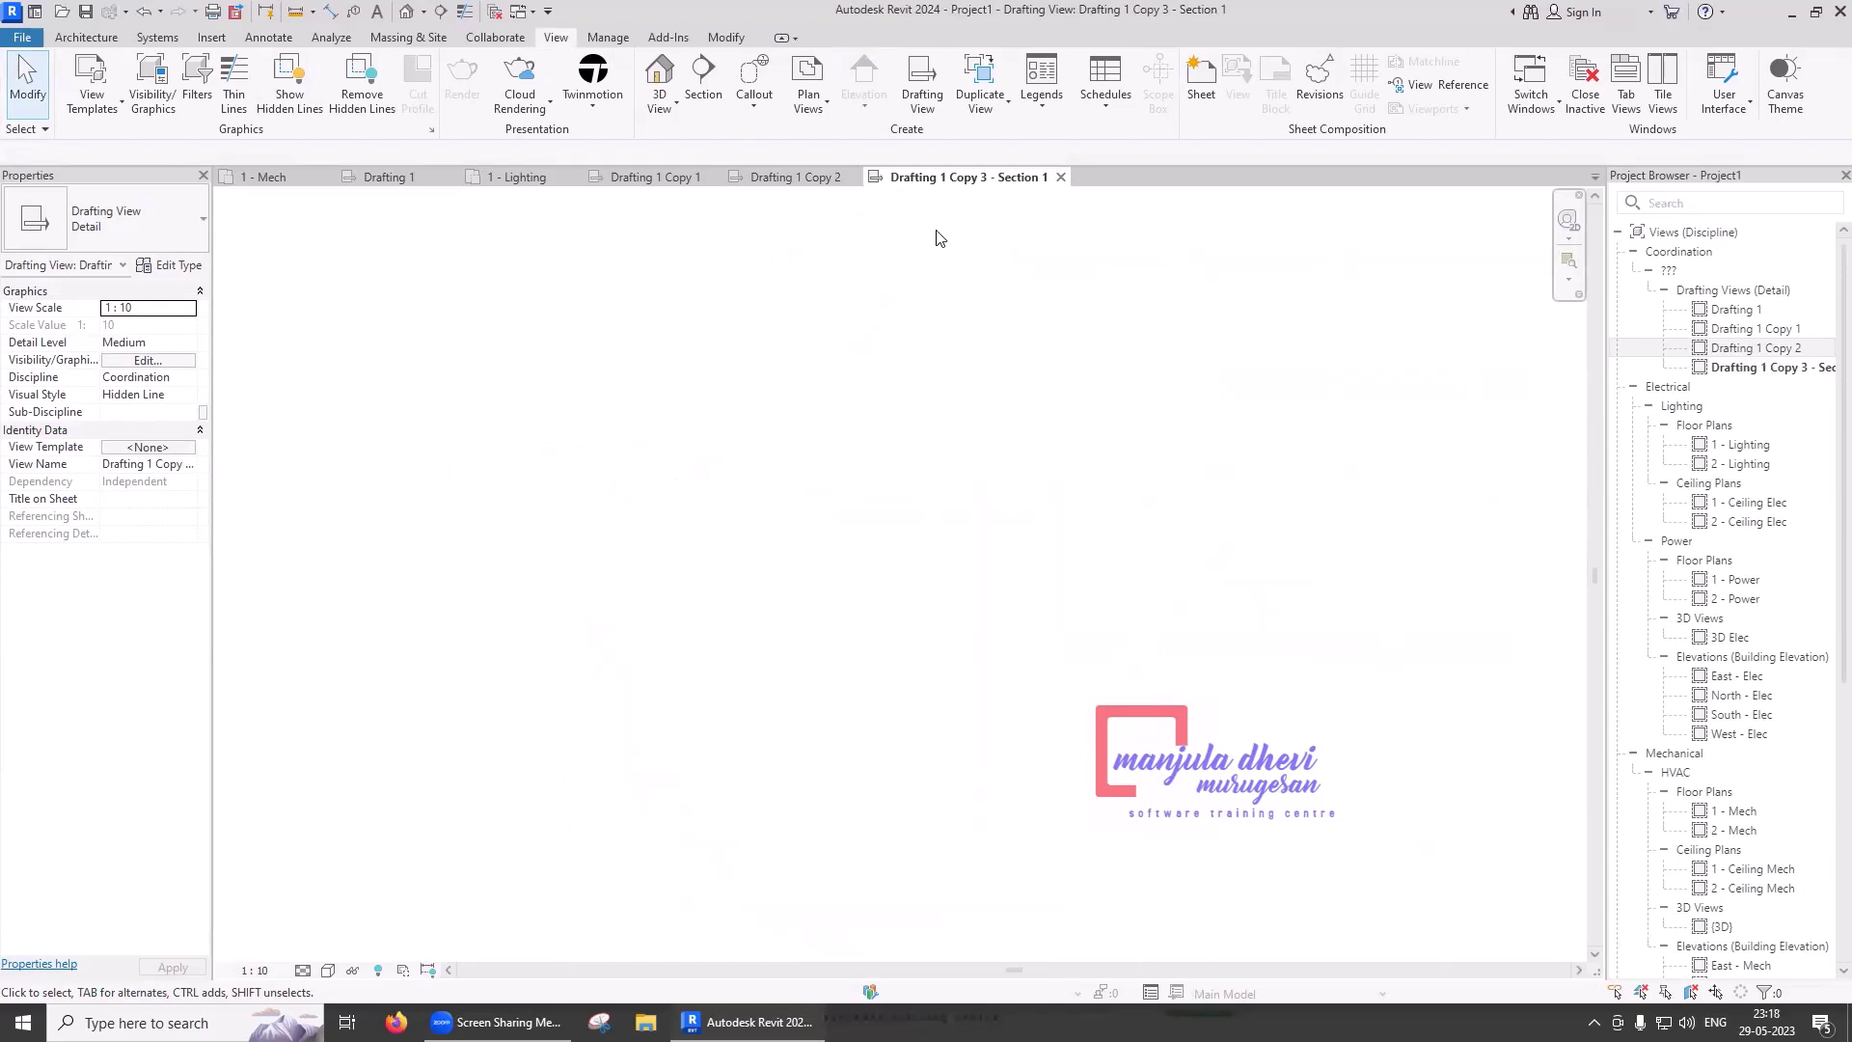
left_click(1061, 179)
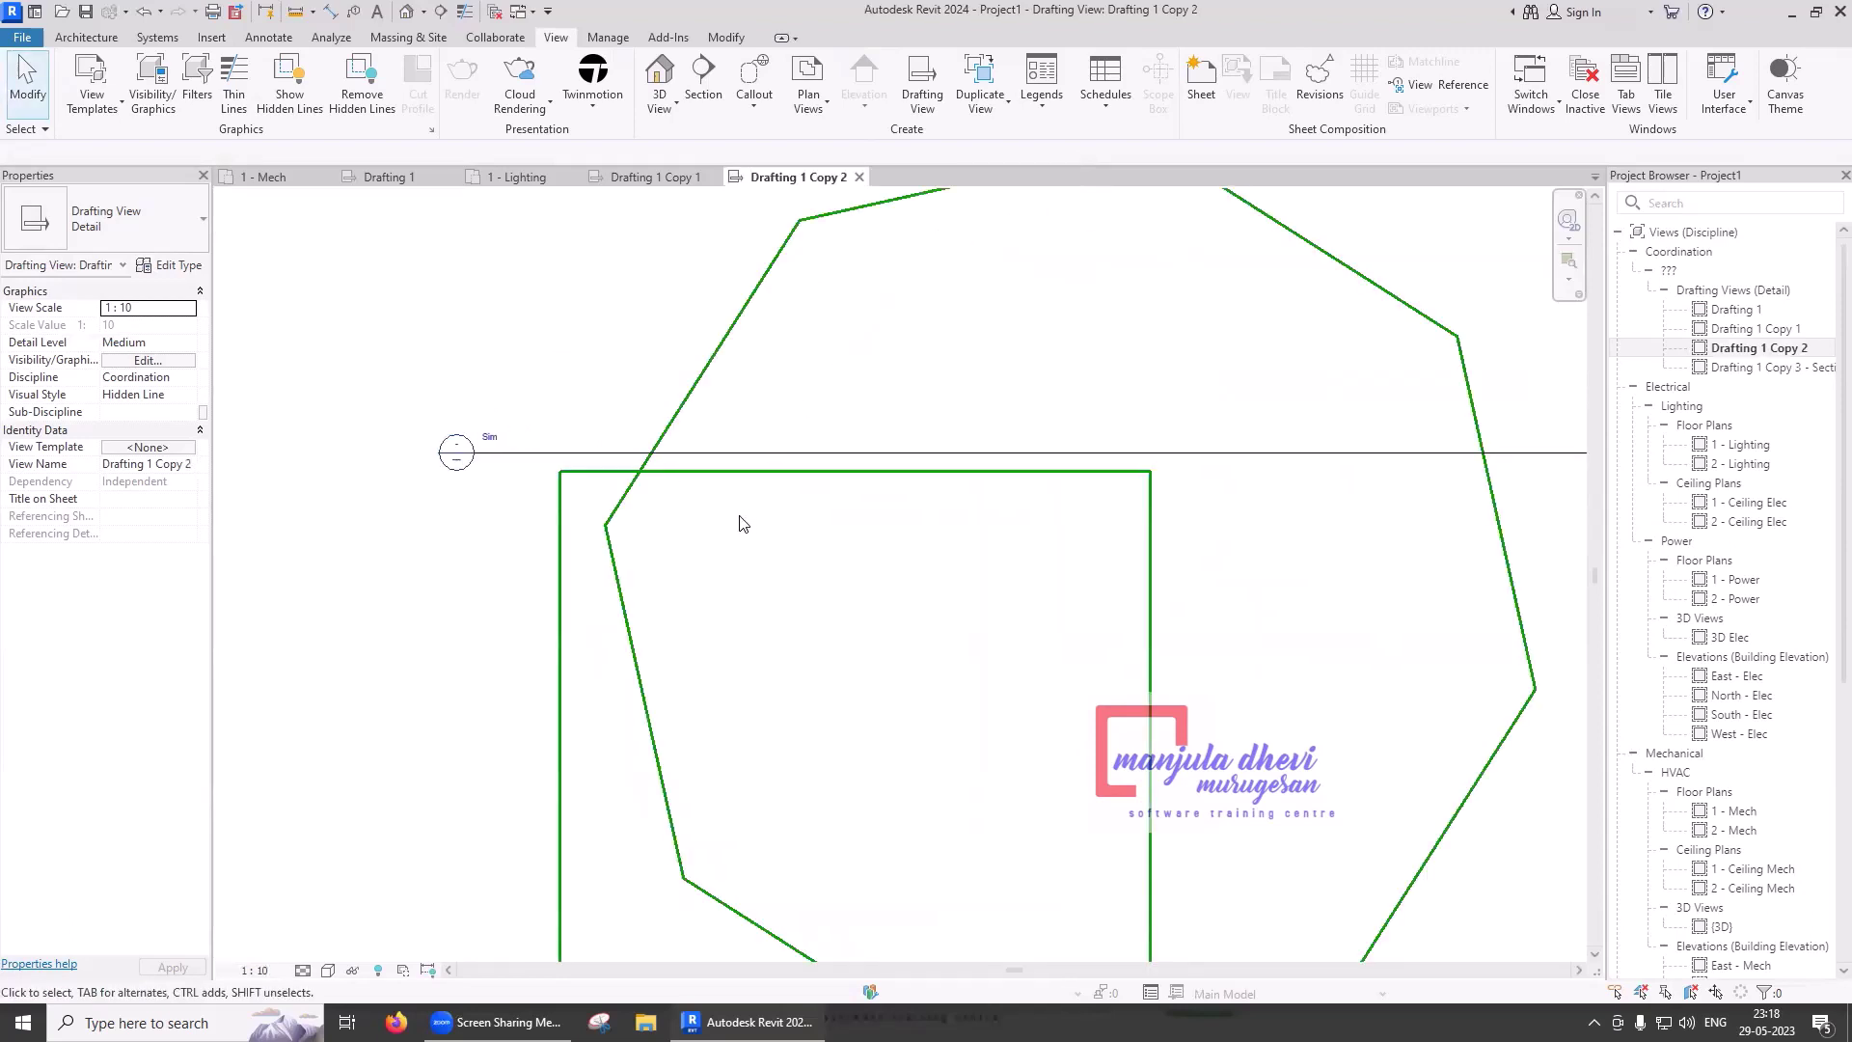